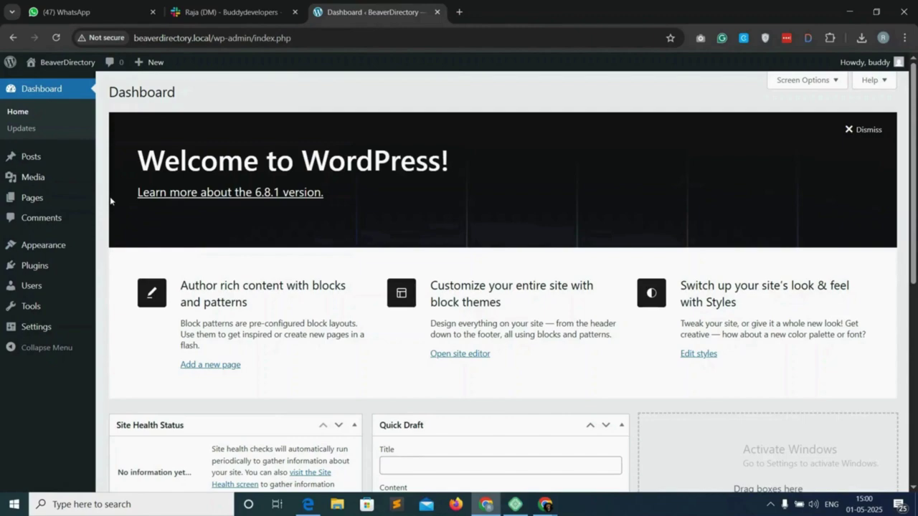
Search the plugin directory for "Geodirectory", and install and activate GeoDirectory – WP Business Directory Plugin.
mouse_move(49, 271)
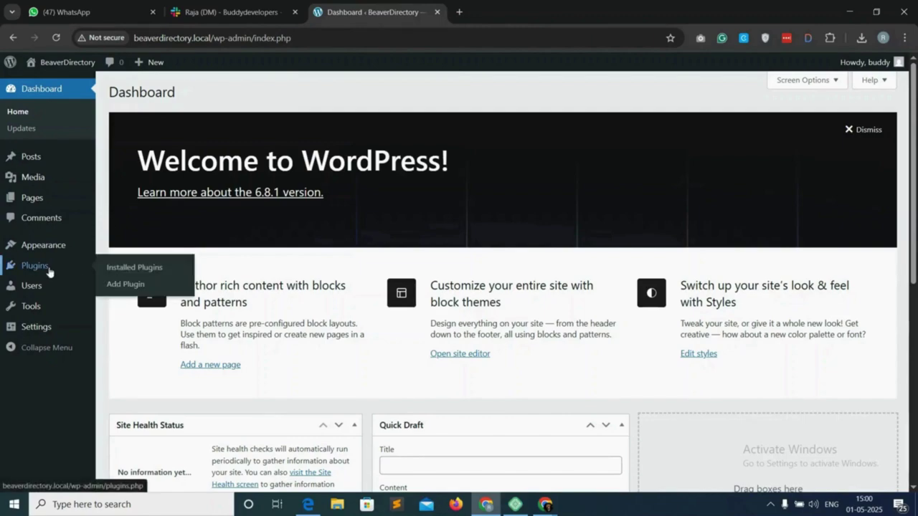
click(135, 288)
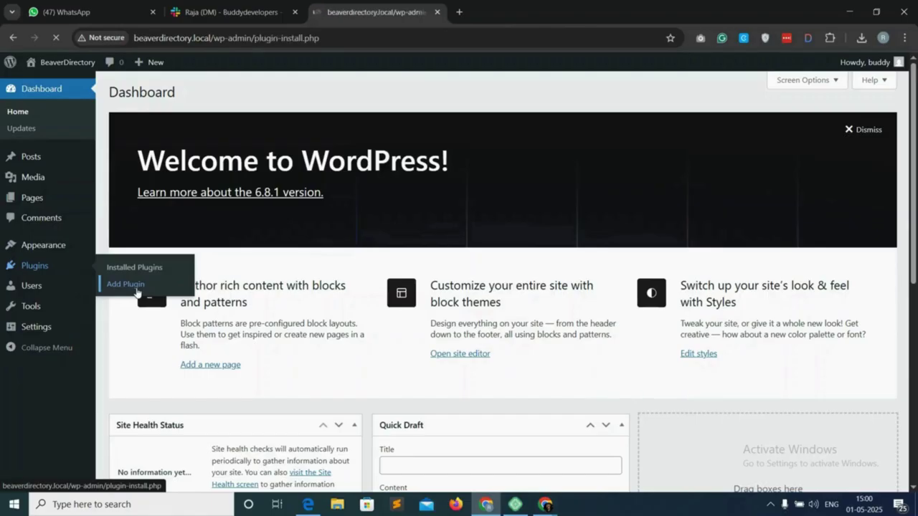
click(715, 127)
text(Geodired)
text(ory)
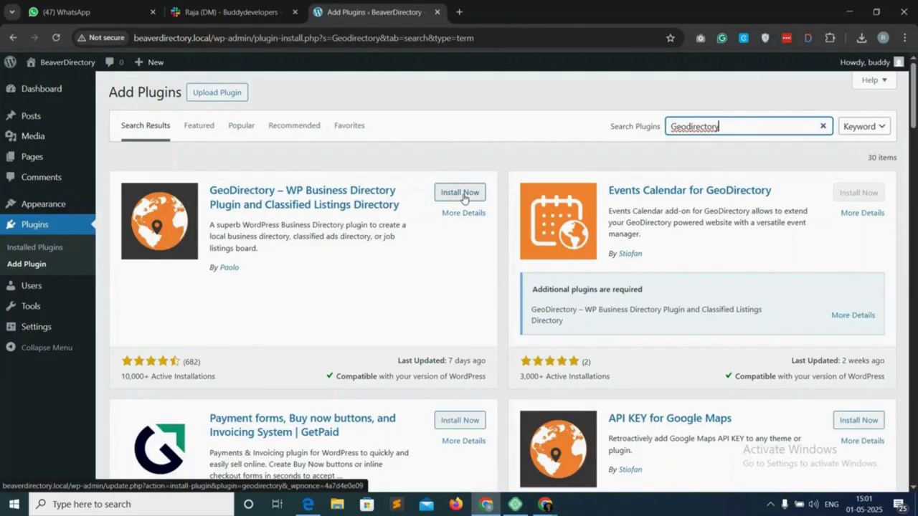
click(464, 198)
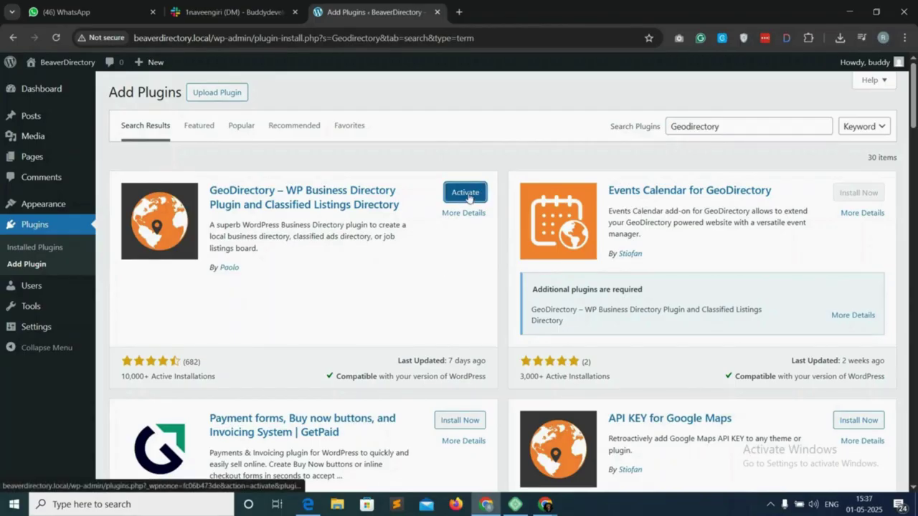
click(466, 193)
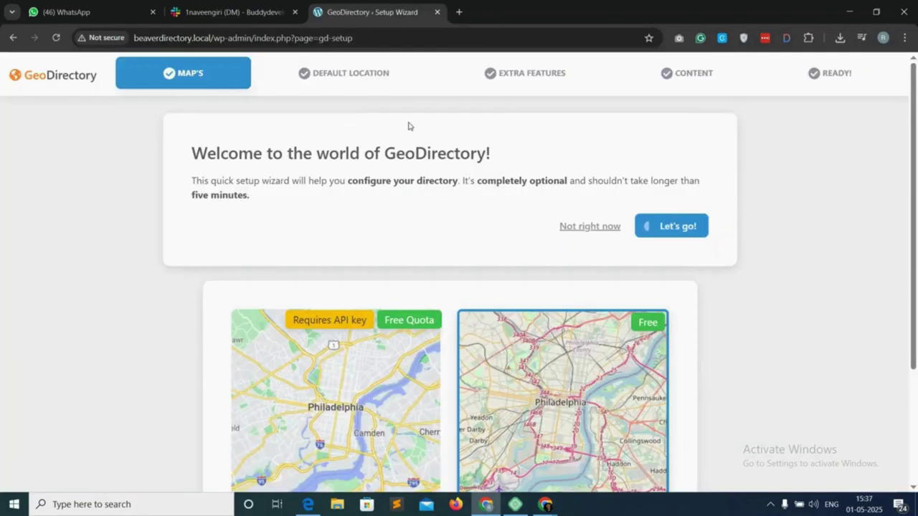
Keep Open Street Maps as the map provider and accept Philadelphia as the default location in the setup wizard.
scroll(404, 216, down, 3)
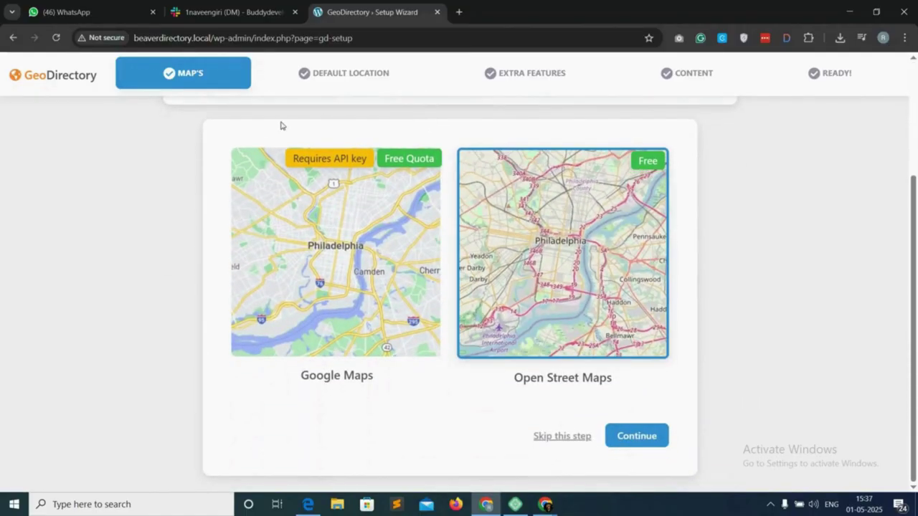
scroll(818, 305, down, 1)
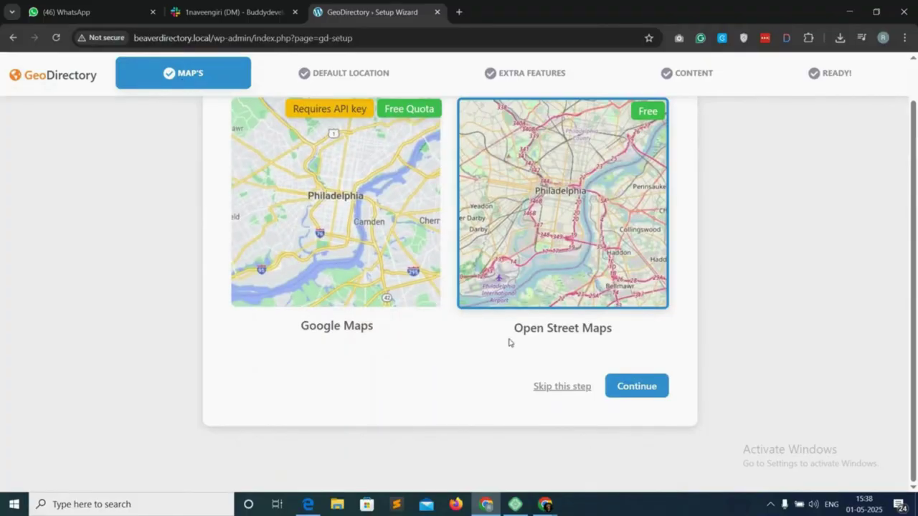
drag(510, 342, 623, 338)
click(627, 337)
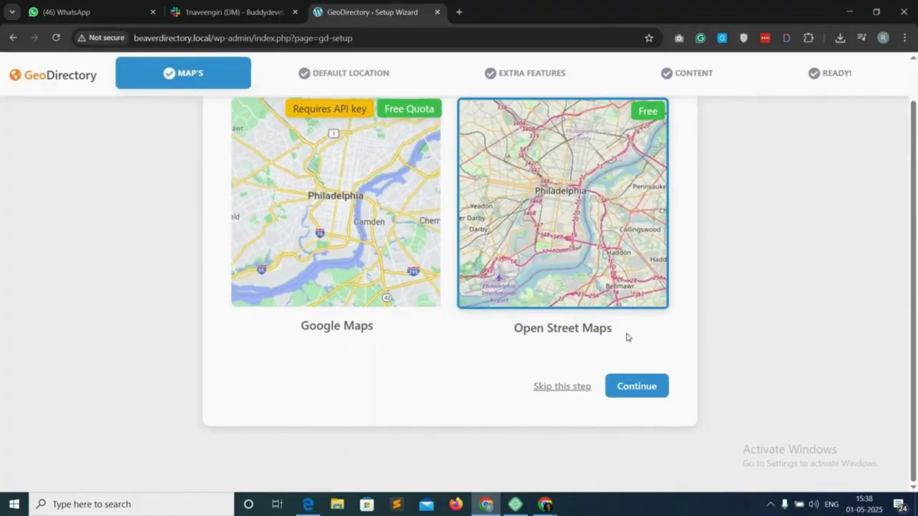
click(647, 391)
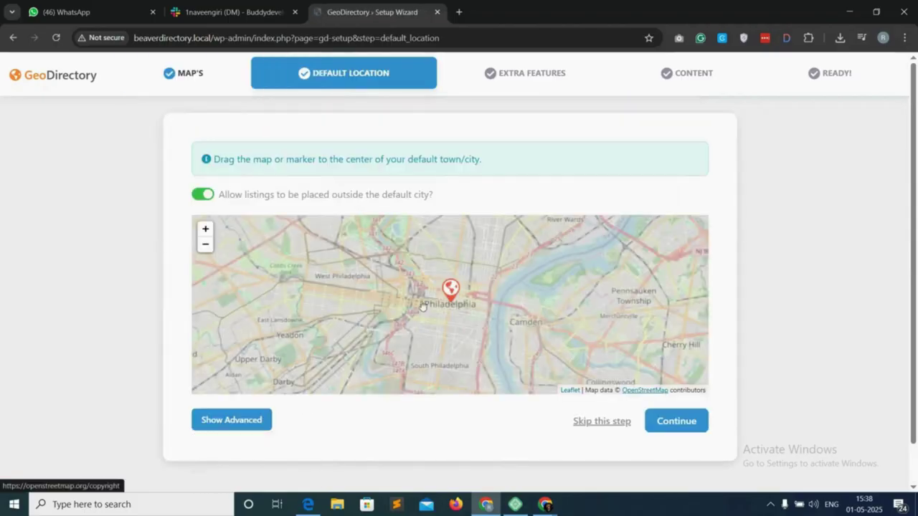
click(677, 422)
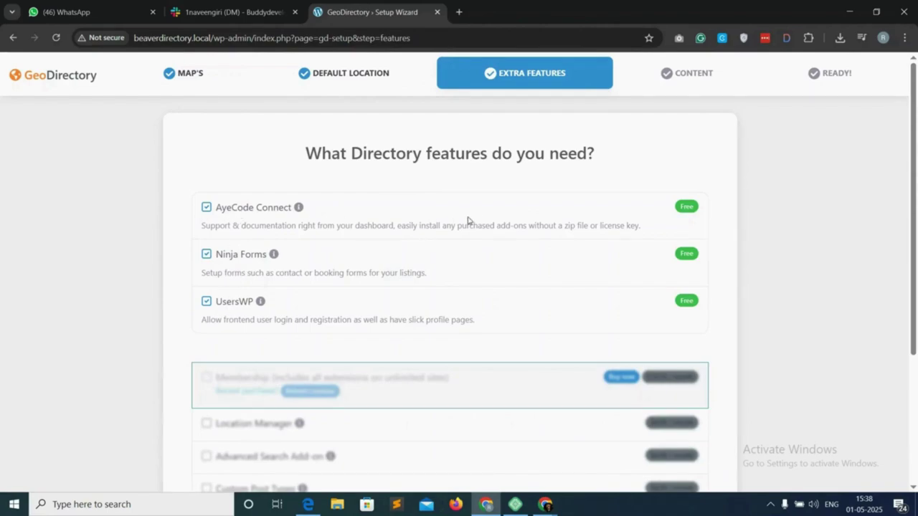
Install the preselected free features AyeCode Connect, Ninja Forms and UsersWP, and proceed to the content stage.
drag(908, 207, 917, 339)
click(458, 363)
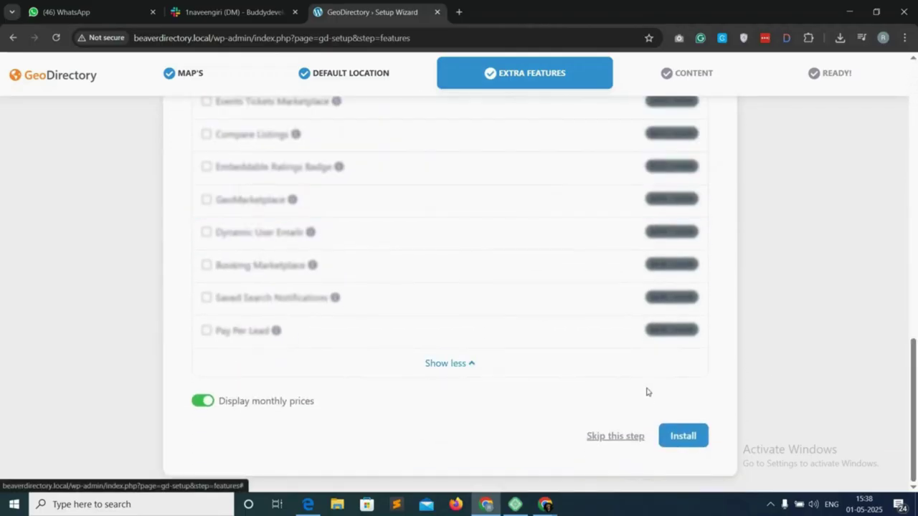
click(682, 437)
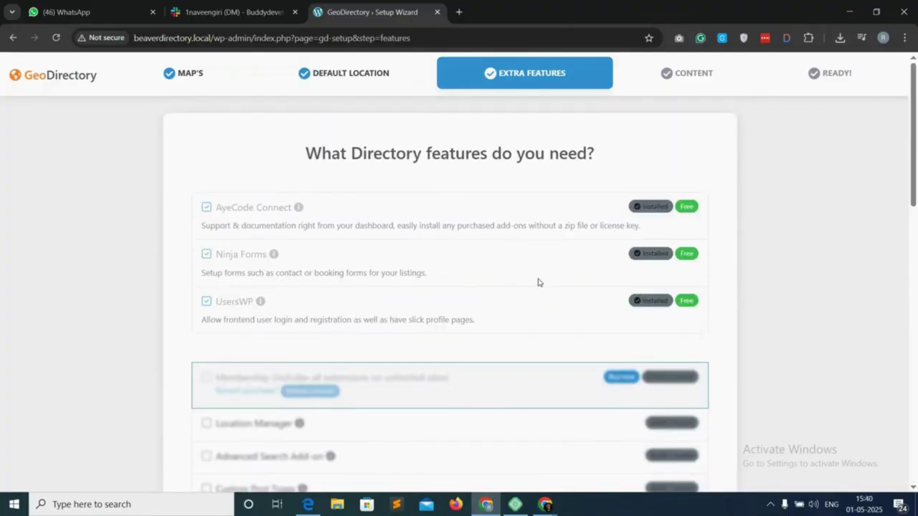
scroll(749, 265, down, 15)
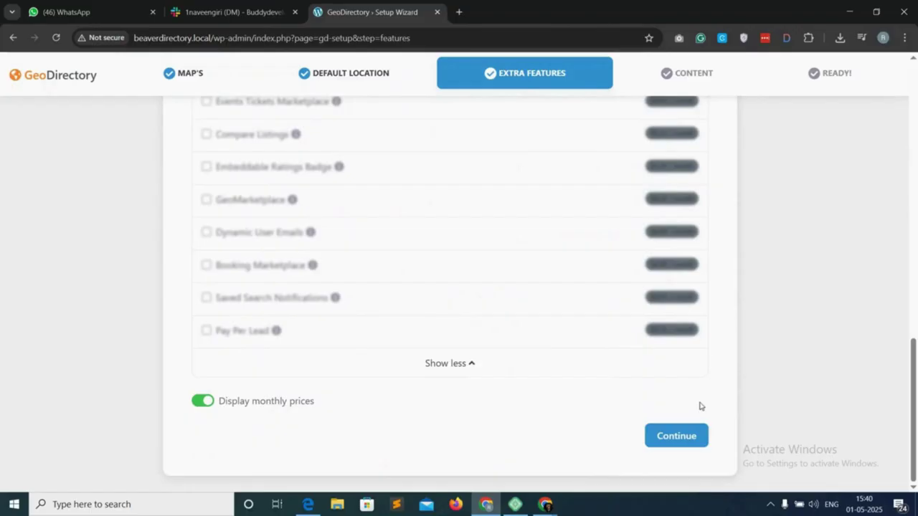
click(678, 437)
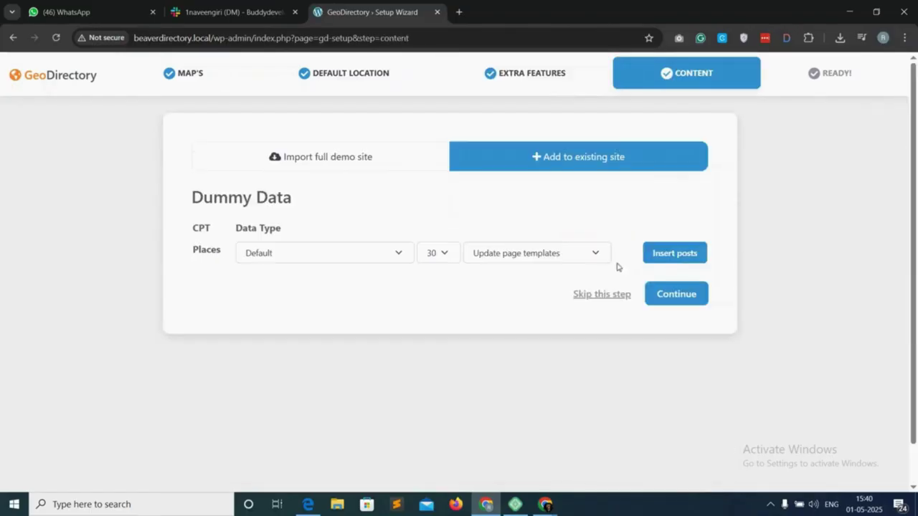
Insert 10 Default dummy listings for Places with Update page templates selected, and proceed to the final wizard stage.
click(440, 256)
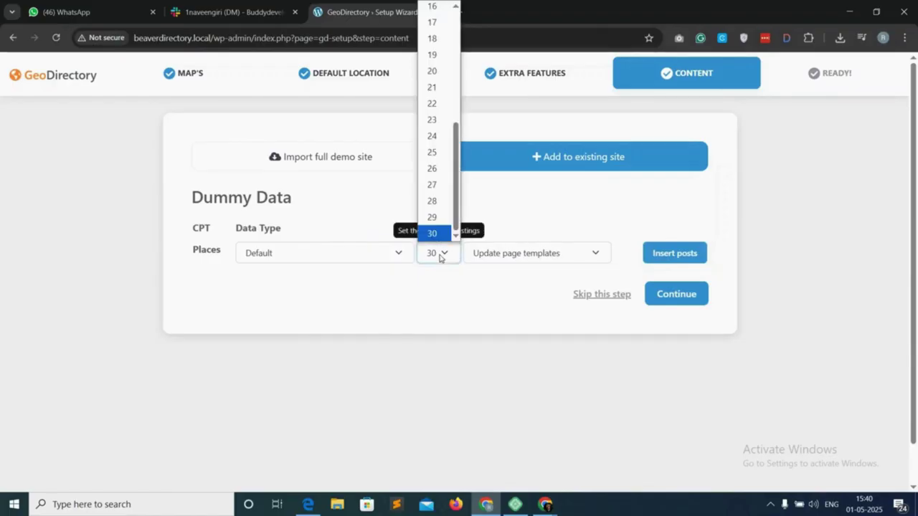
scroll(432, 107, up, 5)
click(434, 118)
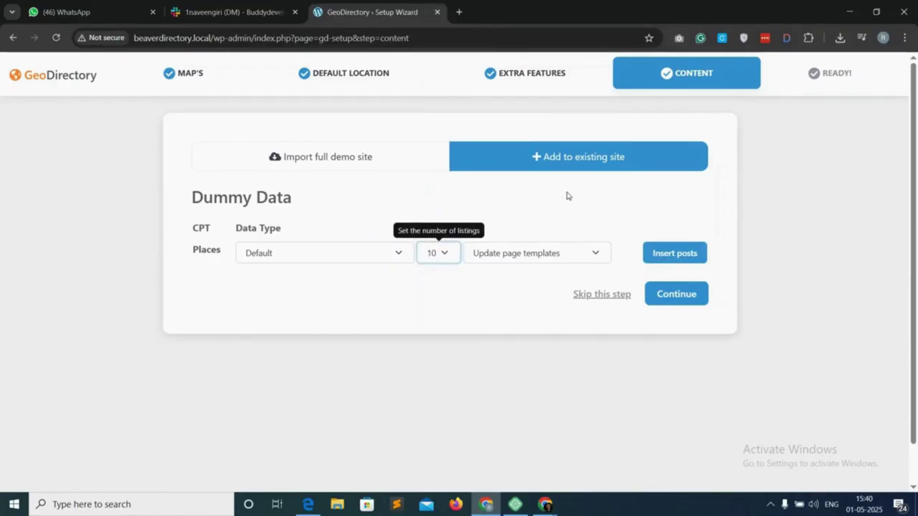
click(678, 254)
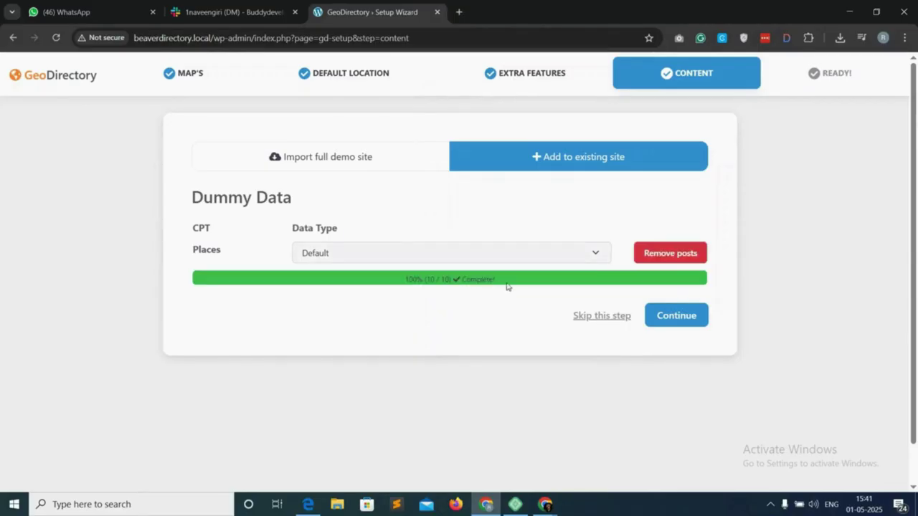
click(677, 294)
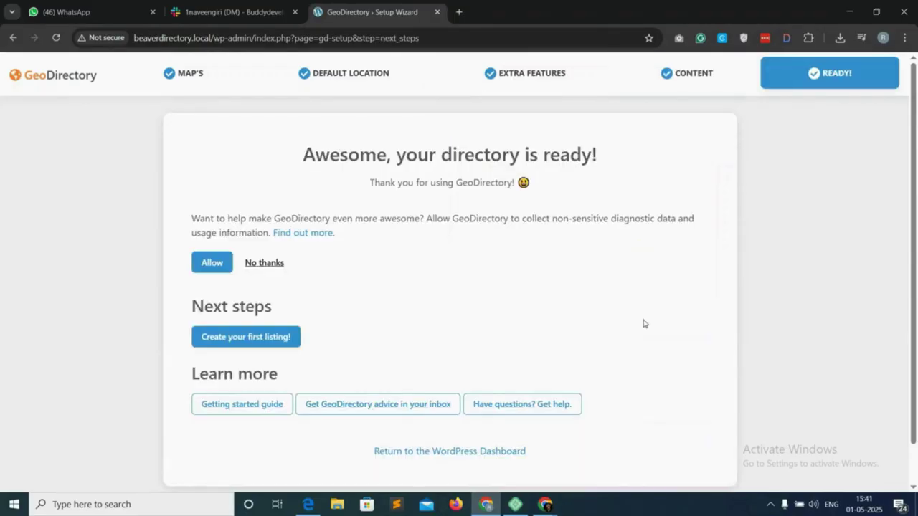
Leave the completed GeoDirectory setup wizard and return to the WordPress Dashboard.
drag(304, 155, 606, 156)
click(603, 158)
scroll(490, 267, down, 1)
scroll(490, 267, up, 1)
scroll(495, 287, down, 1)
scroll(334, 257, up, 1)
click(462, 456)
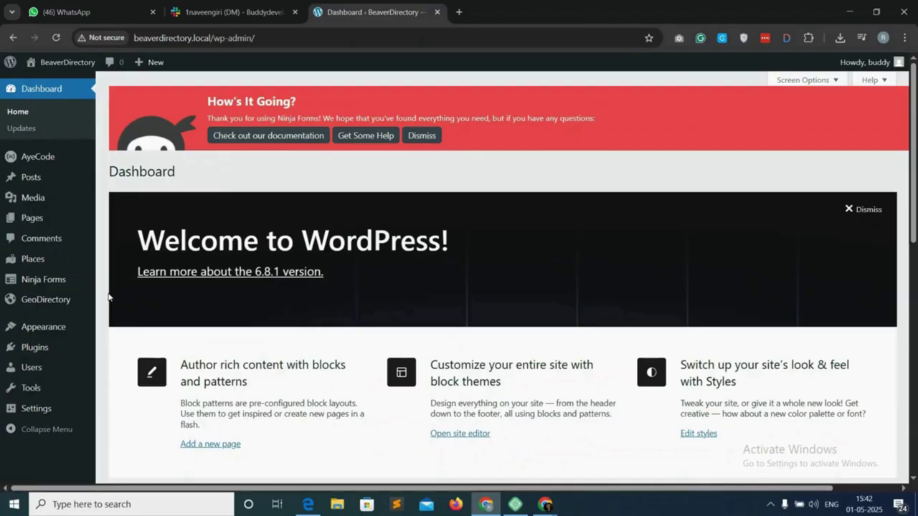
Upload bb-plugin.zip from the Downloads folder as a new plugin, and install and activate it.
mouse_move(54, 349)
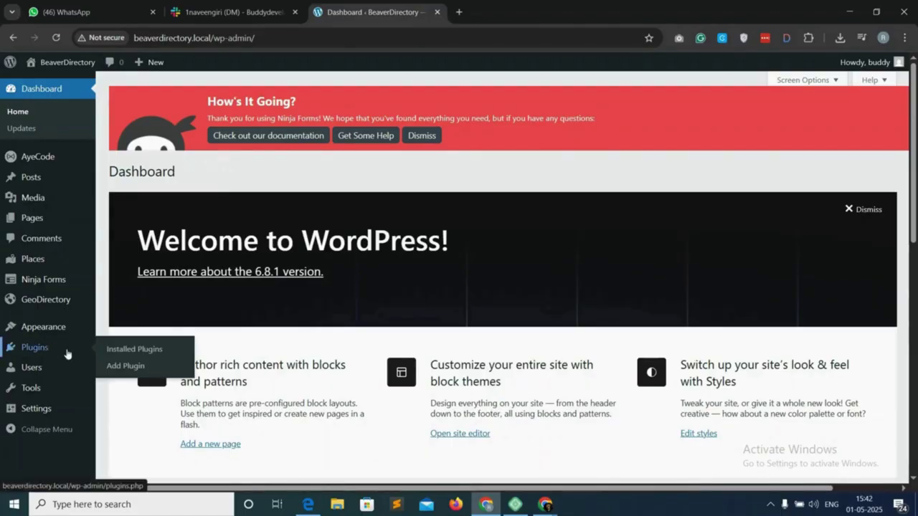
click(125, 364)
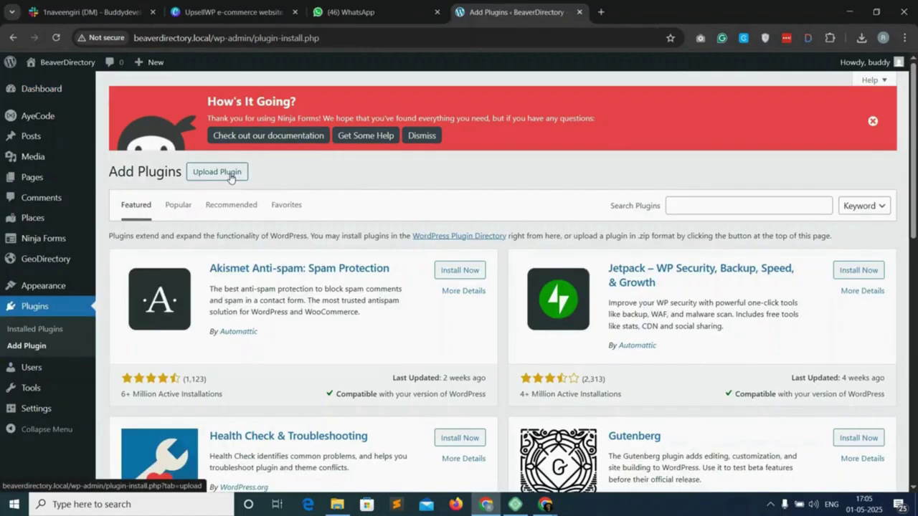
click(222, 175)
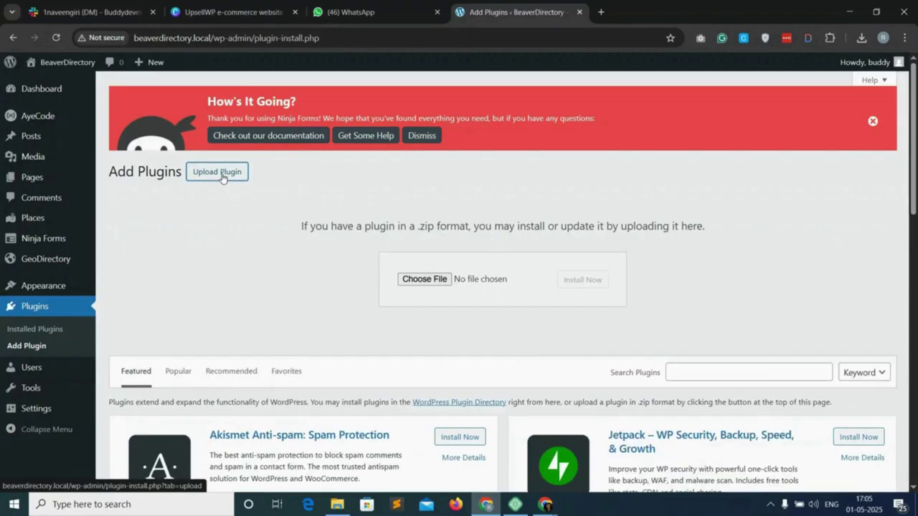
click(435, 284)
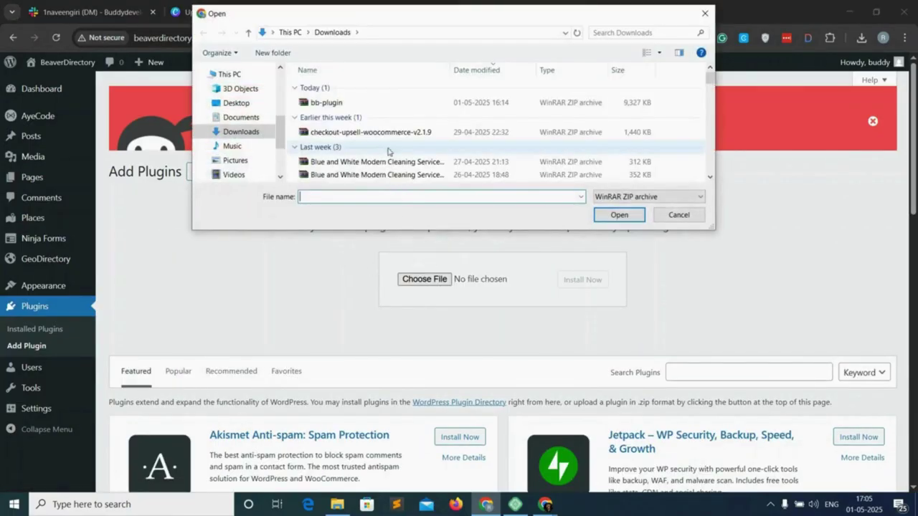
click(365, 104)
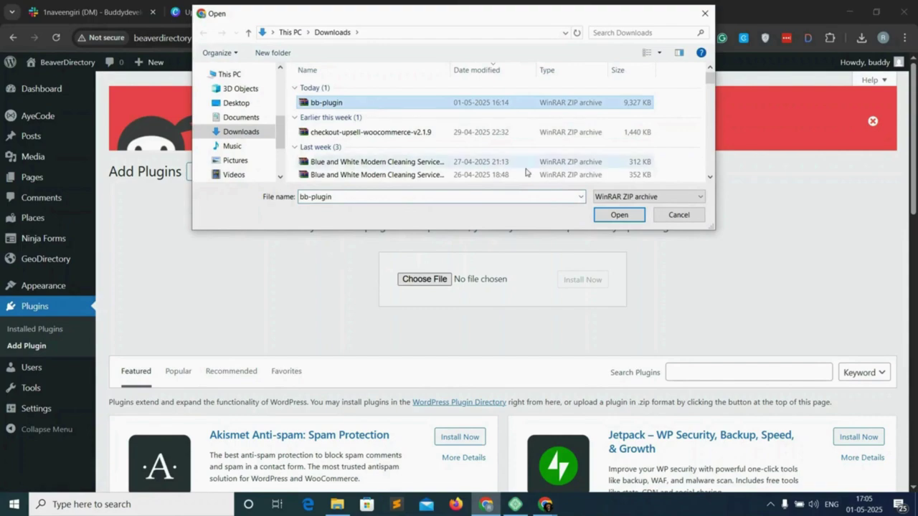
click(618, 215)
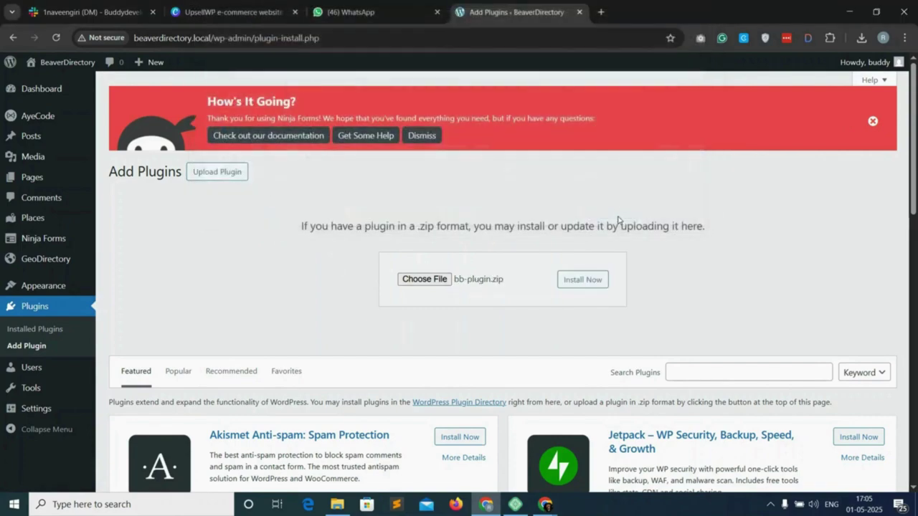
click(583, 282)
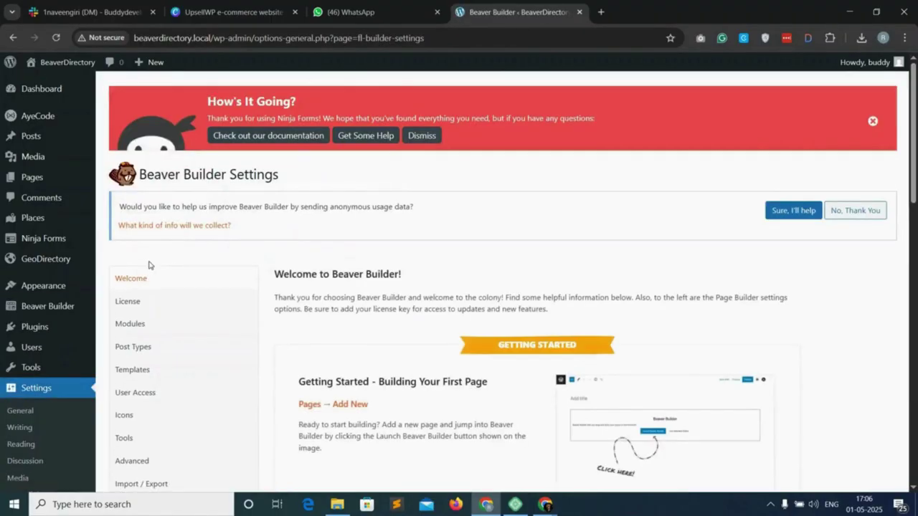
Check the installed plugins list for the Beaver Builder Plugin (Pro Version) and GeoDirectory entries.
scroll(149, 265, down, 1)
mouse_move(60, 250)
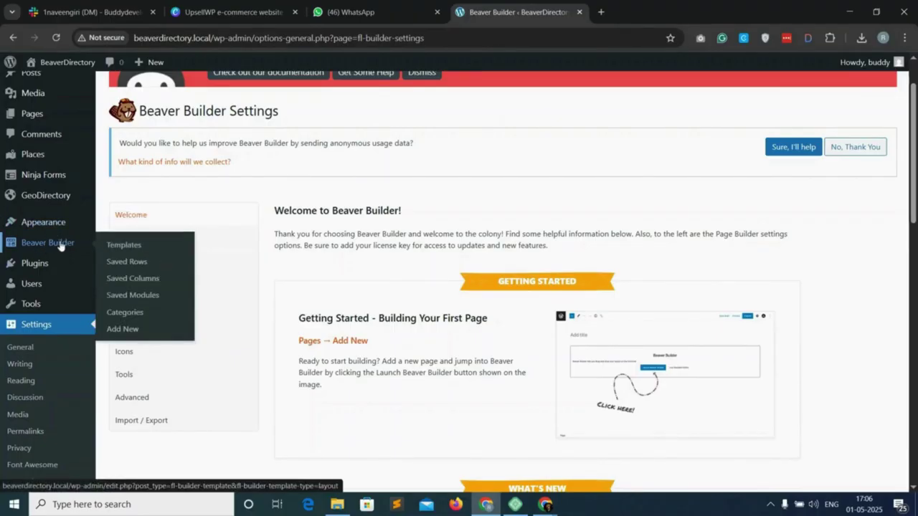
scroll(272, 244, up, 1)
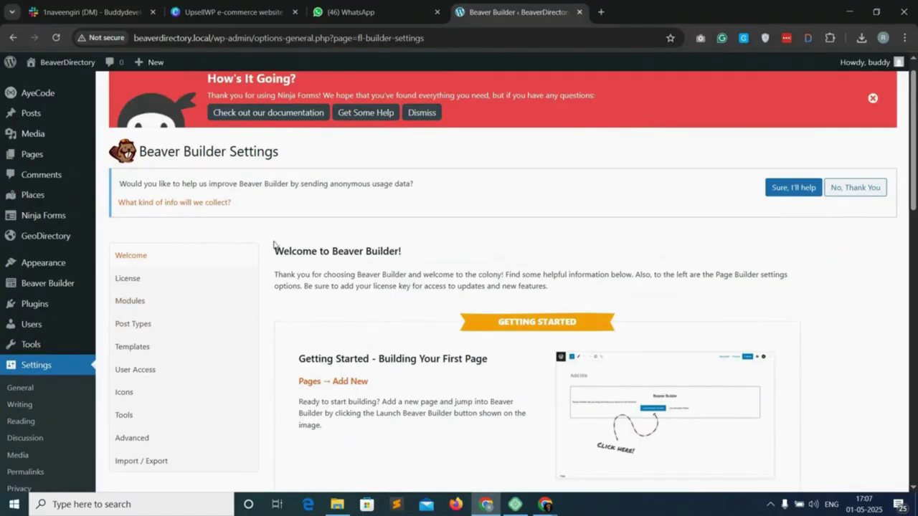
mouse_move(38, 306)
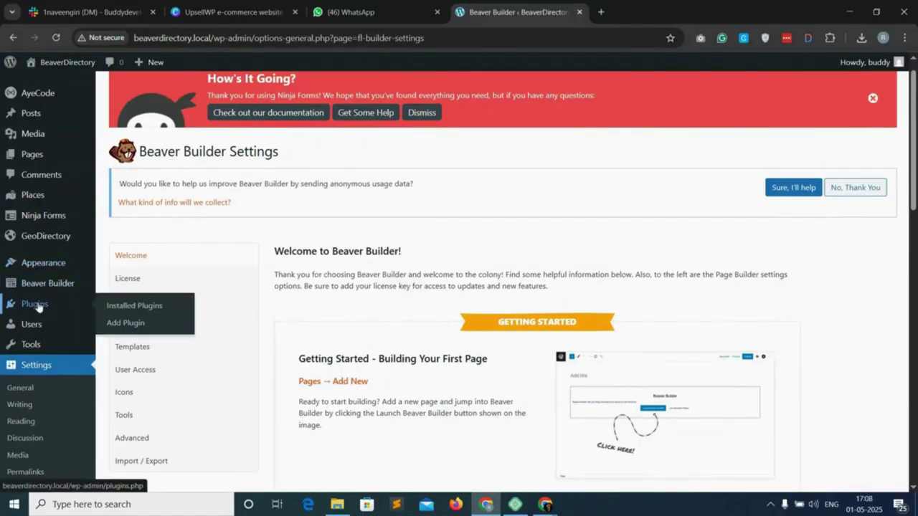
click(147, 309)
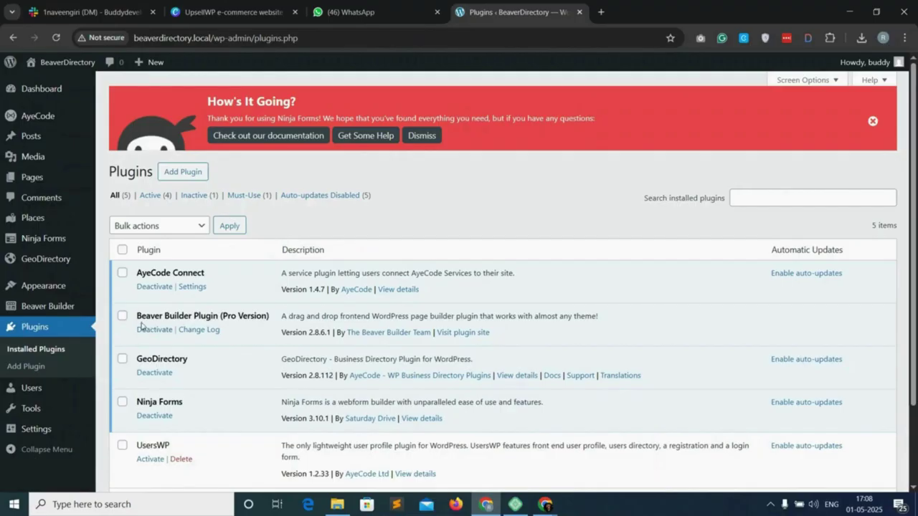
drag(136, 317, 274, 319)
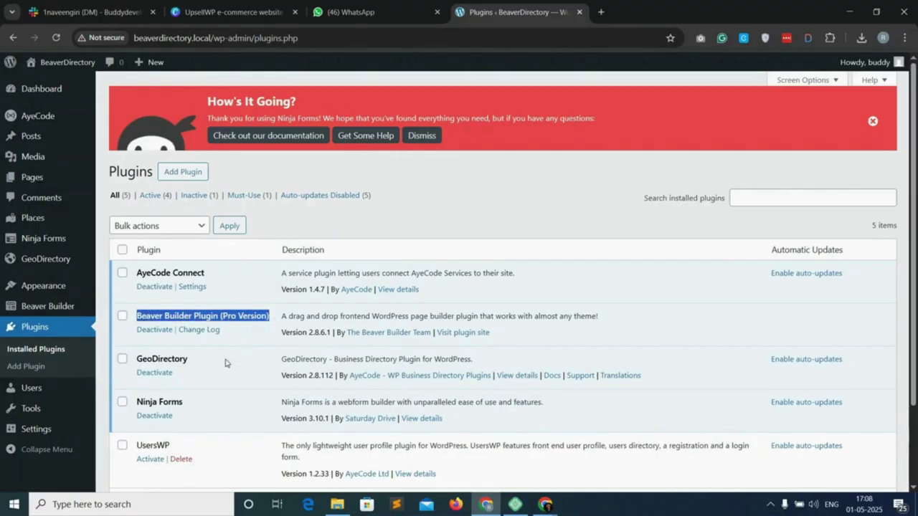
double_click(188, 360)
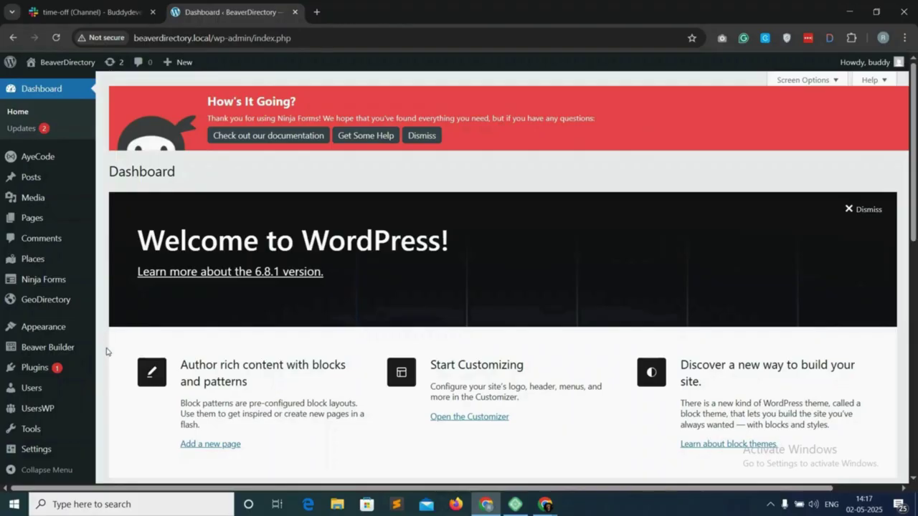
Add a new Themer Layout titled Header, with type Themer Layout and layout Header.
mouse_move(69, 352)
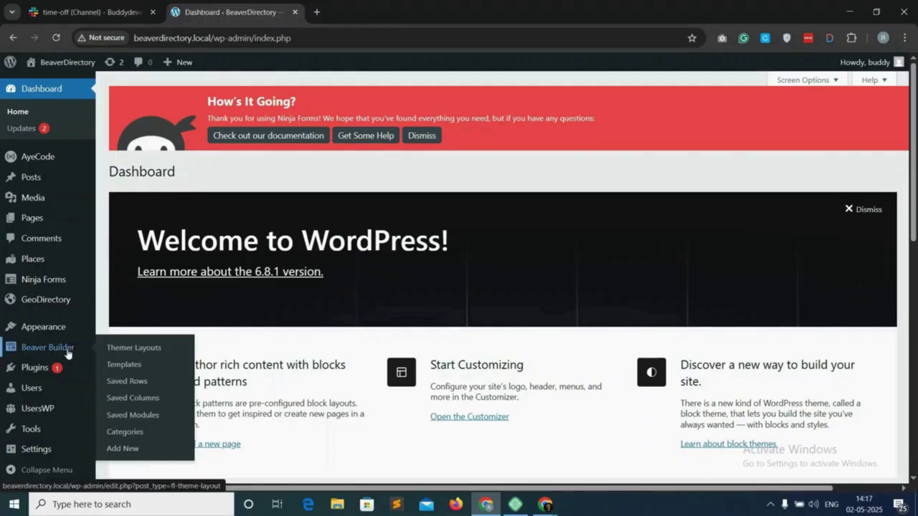
click(156, 351)
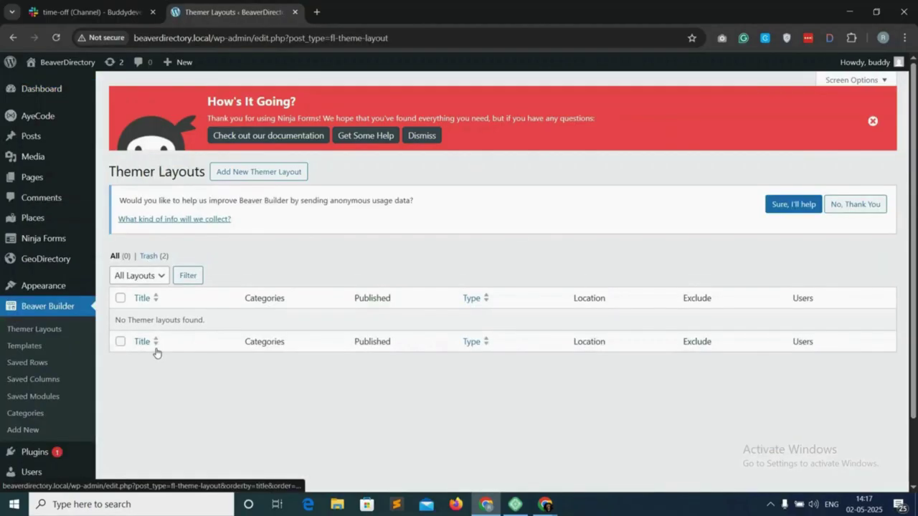
click(257, 172)
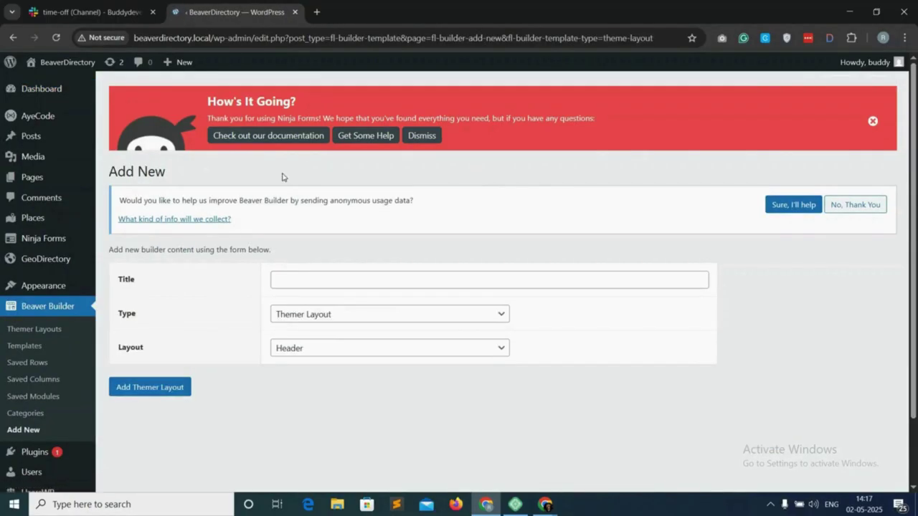
click(288, 279)
text(Header)
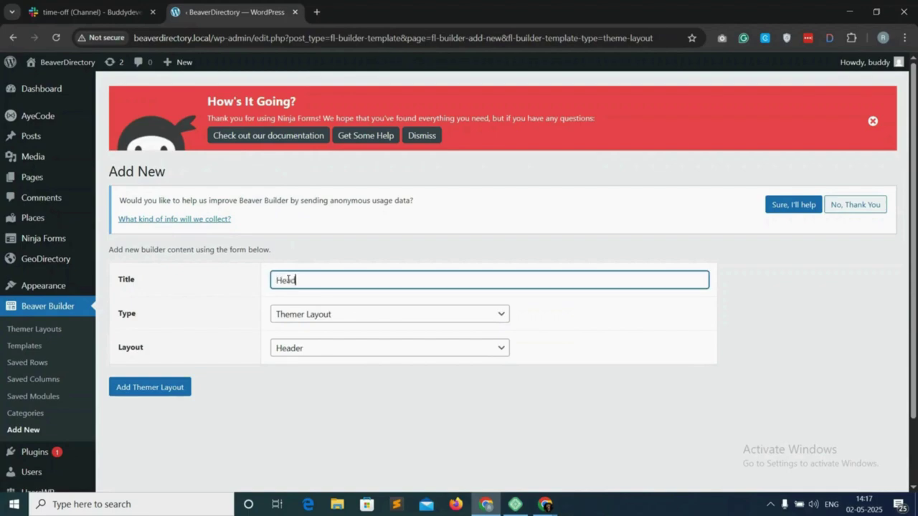
click(321, 315)
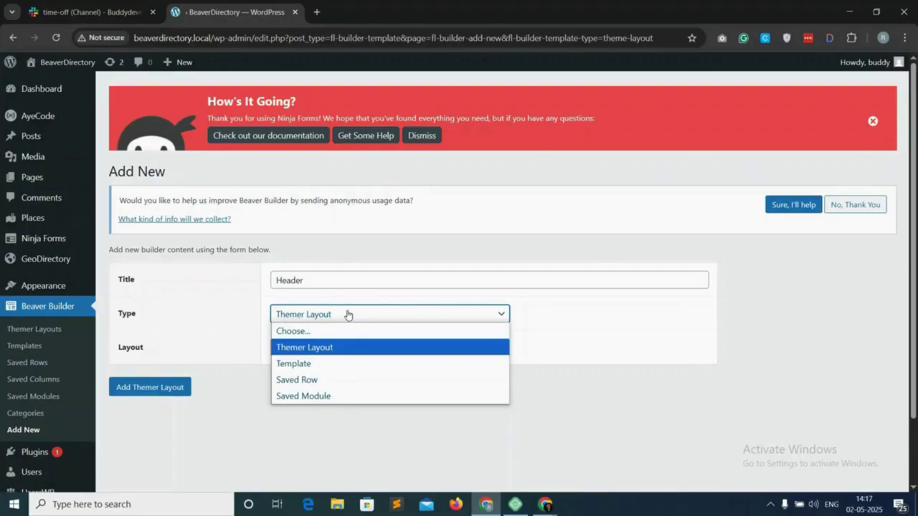
click(347, 315)
click(319, 353)
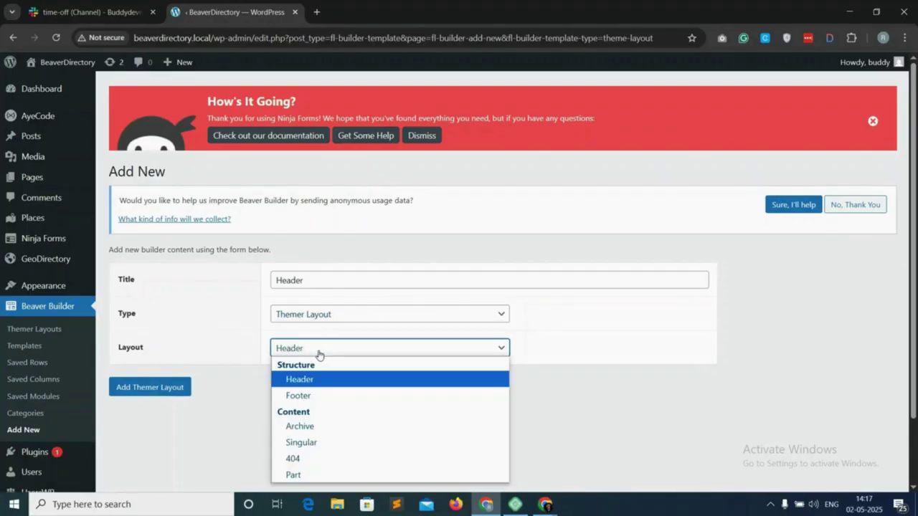
click(308, 378)
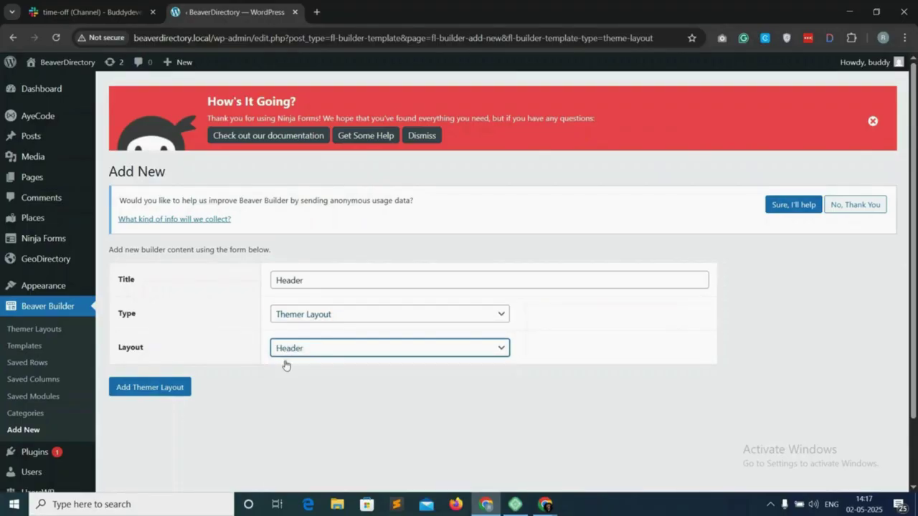
click(150, 388)
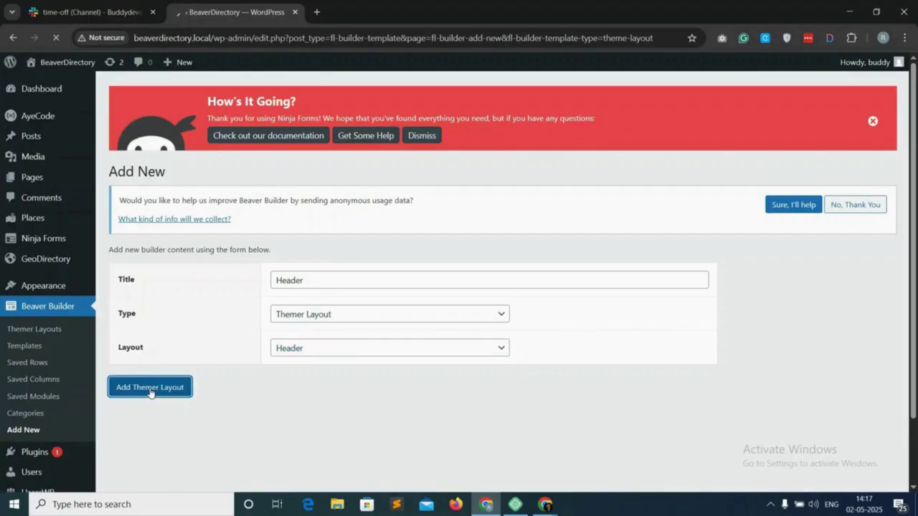
Set the Header layout's Sticky option to Yes, keeping the Sticky Breakpoint at Default.
scroll(362, 362, down, 1)
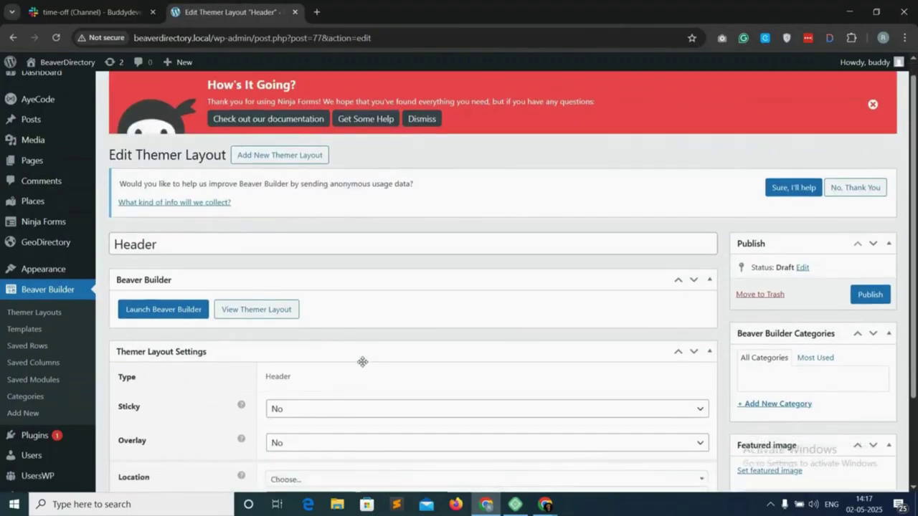
scroll(358, 363, down, 1)
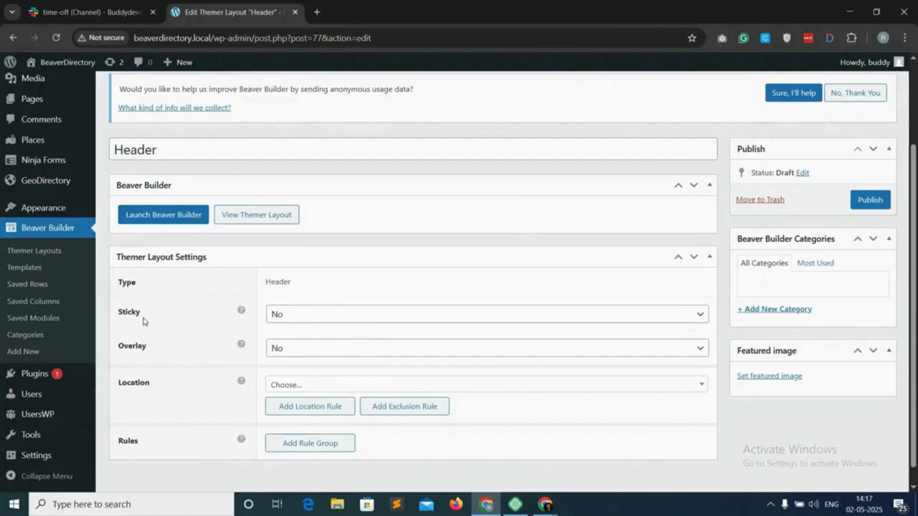
click(297, 316)
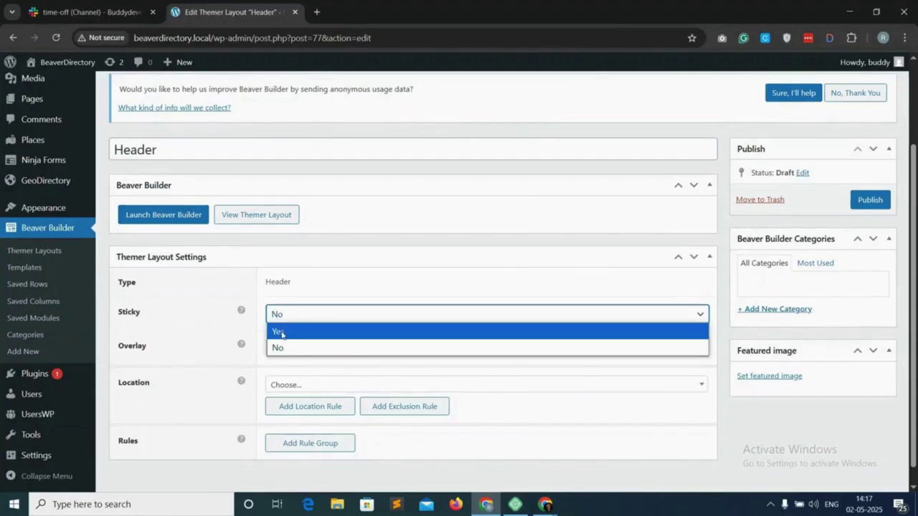
click(290, 332)
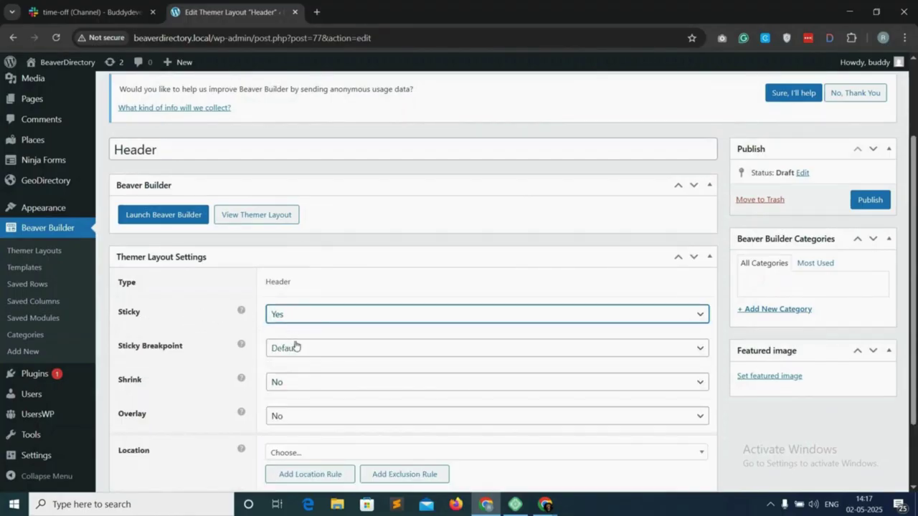
scroll(237, 338, down, 1)
click(303, 319)
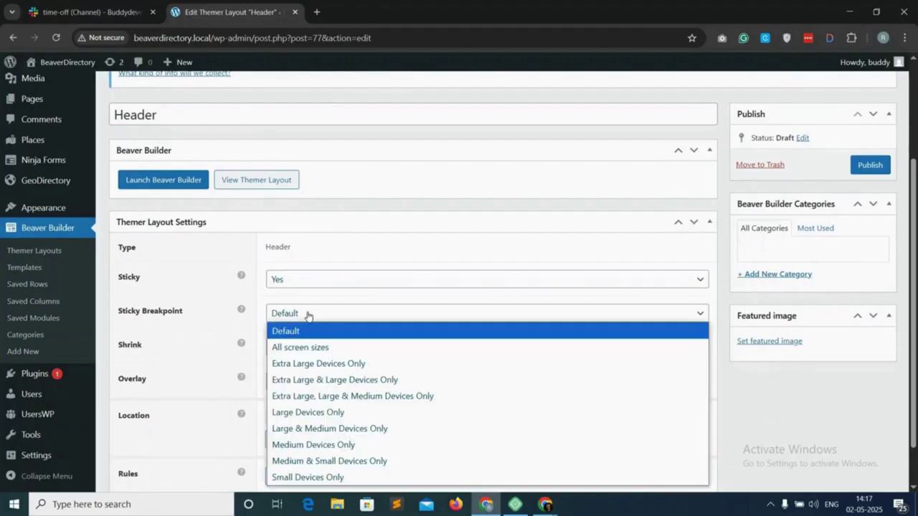
click(296, 320)
Set the Header layout's location to Entire Site and publish the layout.
scroll(297, 319, down, 1)
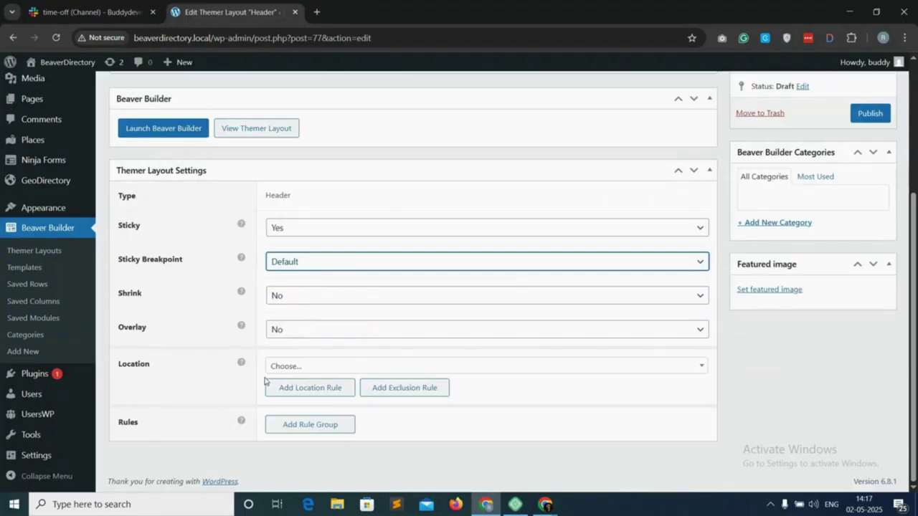
click(307, 370)
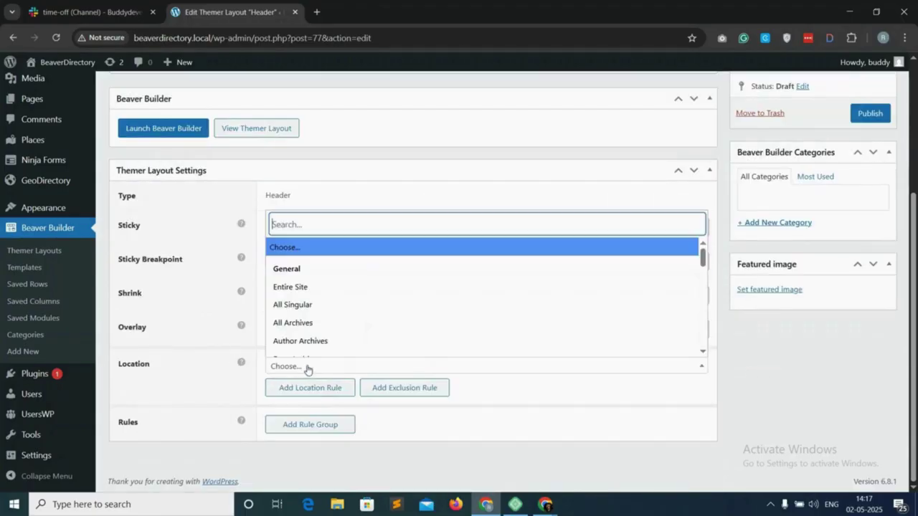
click(303, 287)
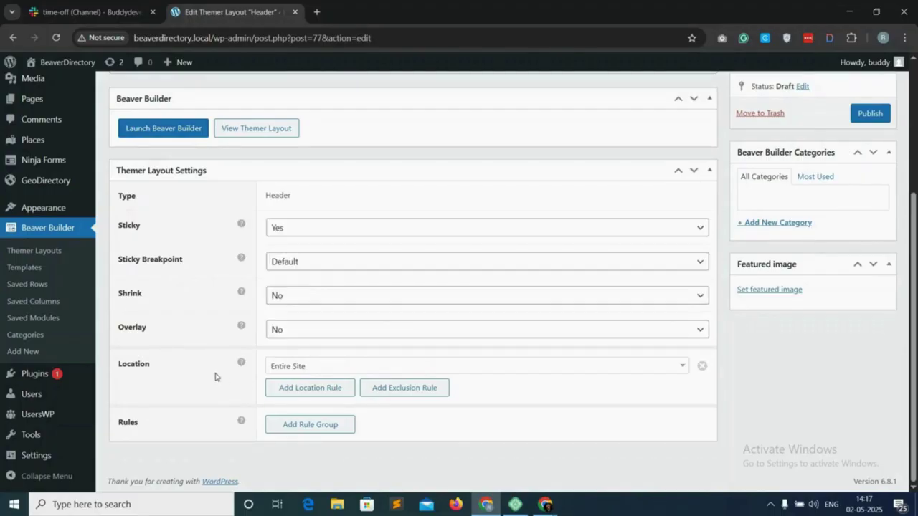
scroll(215, 376, up, 1)
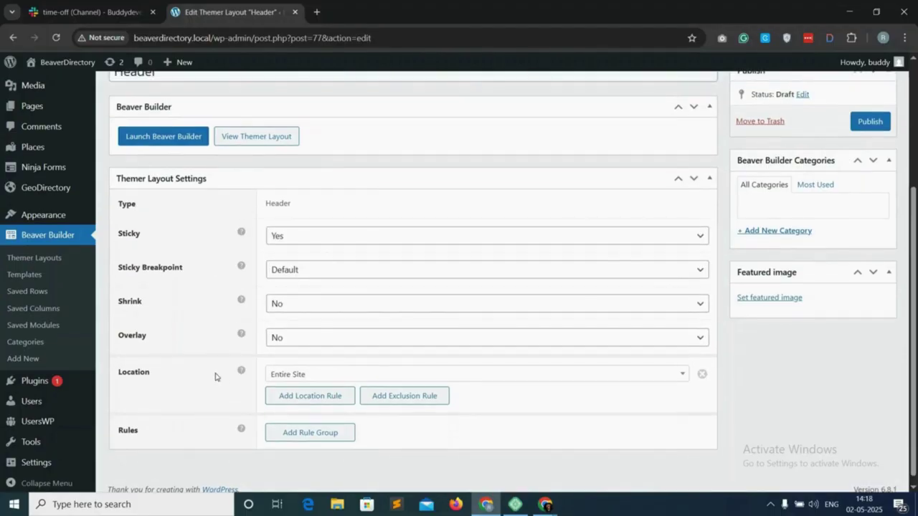
click(874, 161)
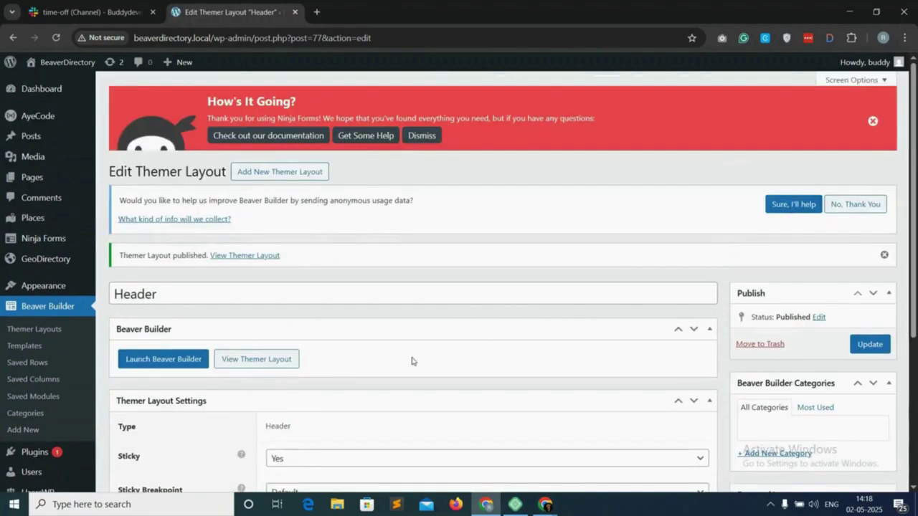
Launch Beaver Builder for the Header layout in a new browser tab and switch to it.
right_click(170, 362)
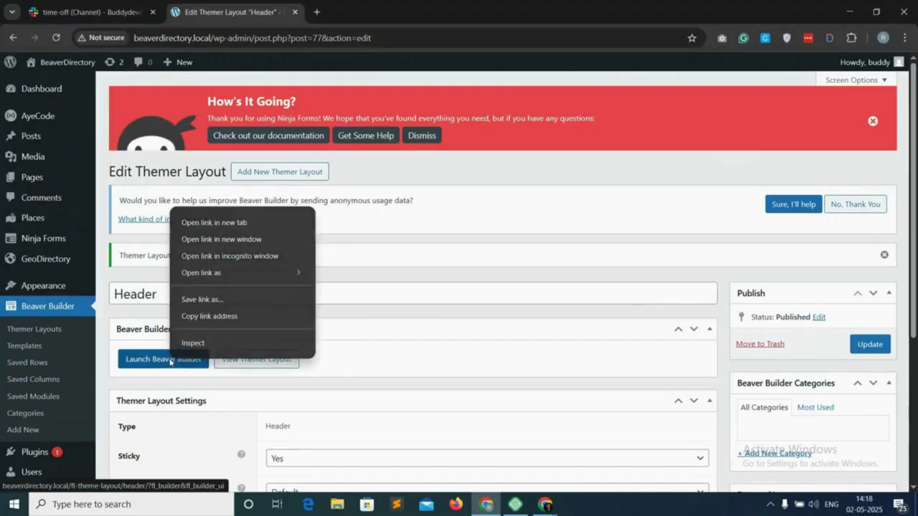
click(241, 222)
click(391, 15)
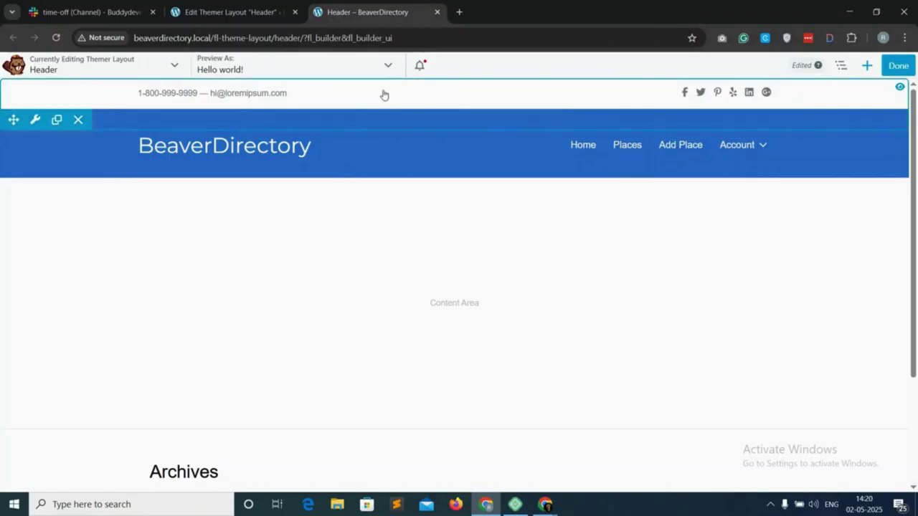
Show the layout outline and remove the first row, which holds the contact text and social icons.
click(841, 67)
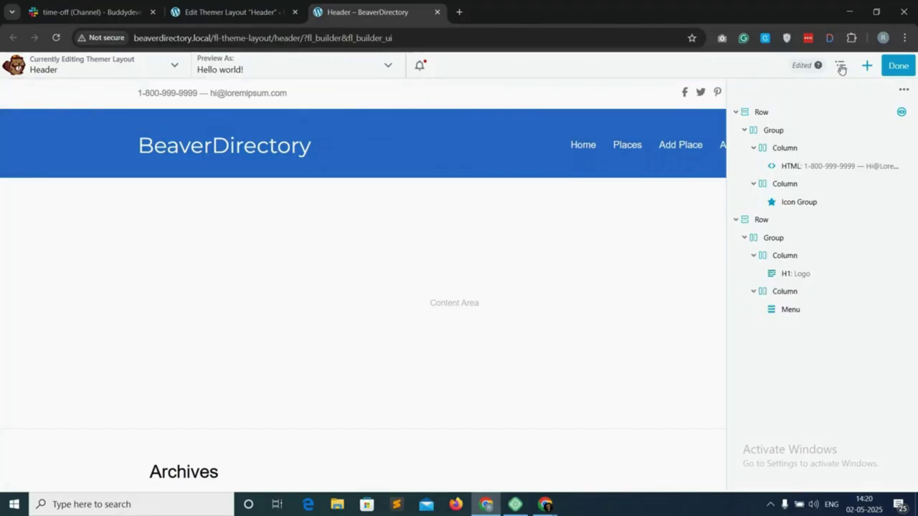
right_click(781, 116)
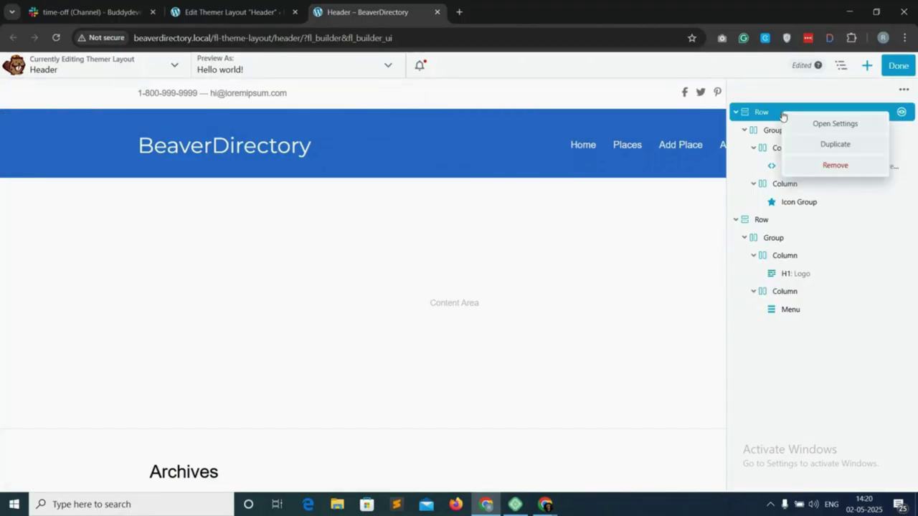
click(844, 166)
click(527, 113)
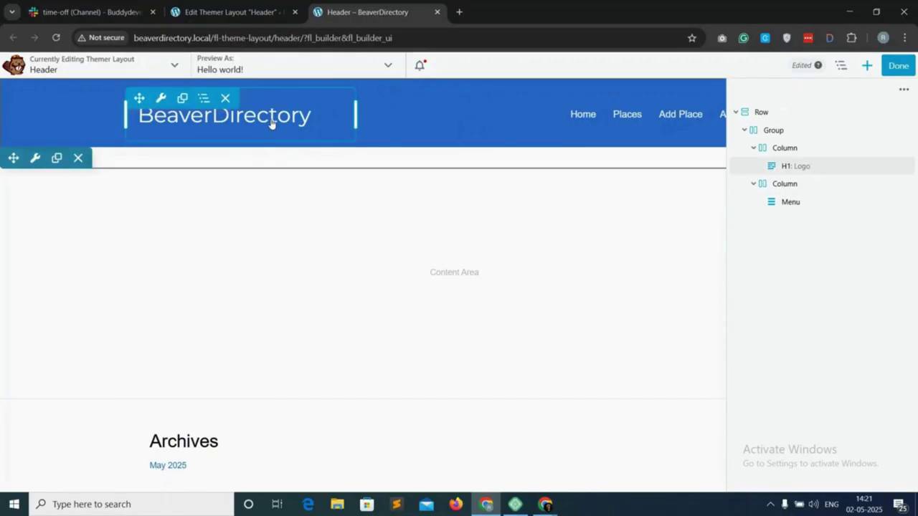
Remove the H1 Logo heading module from the first column of the remaining header row.
right_click(822, 169)
click(850, 223)
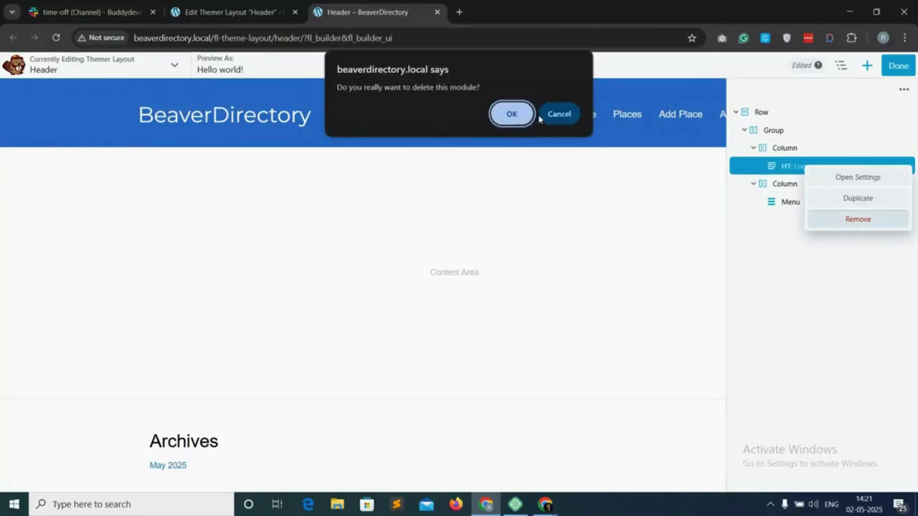
click(501, 120)
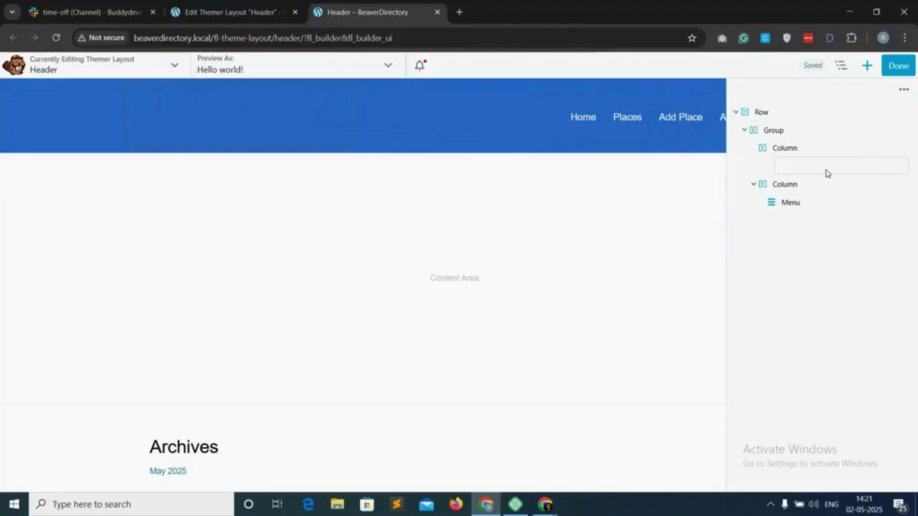
Add a Photo module to the empty header column and upload beaver+ GeoDirectoryf from Downloads as its photo.
click(867, 66)
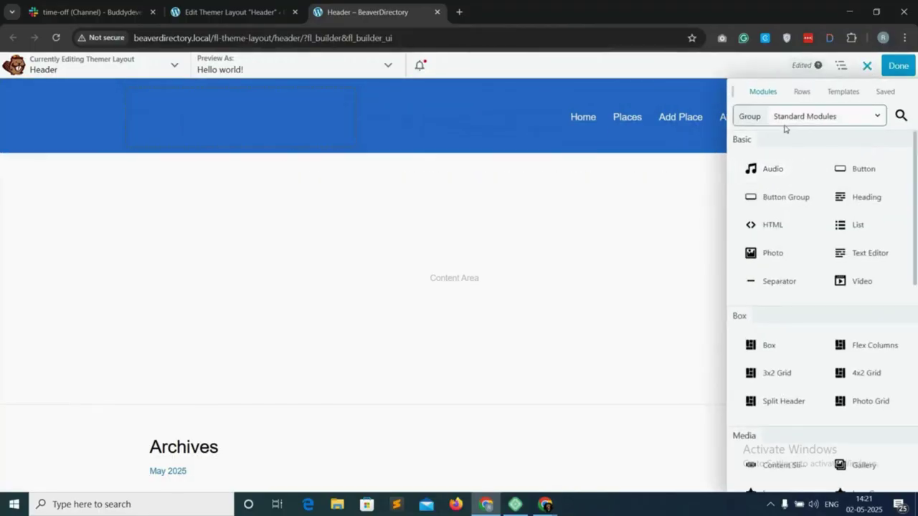
drag(772, 252, 246, 151)
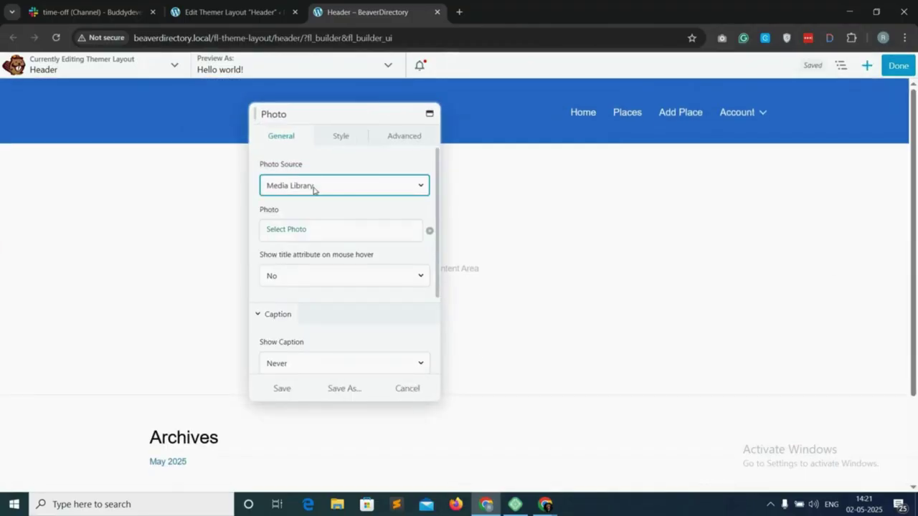
click(319, 234)
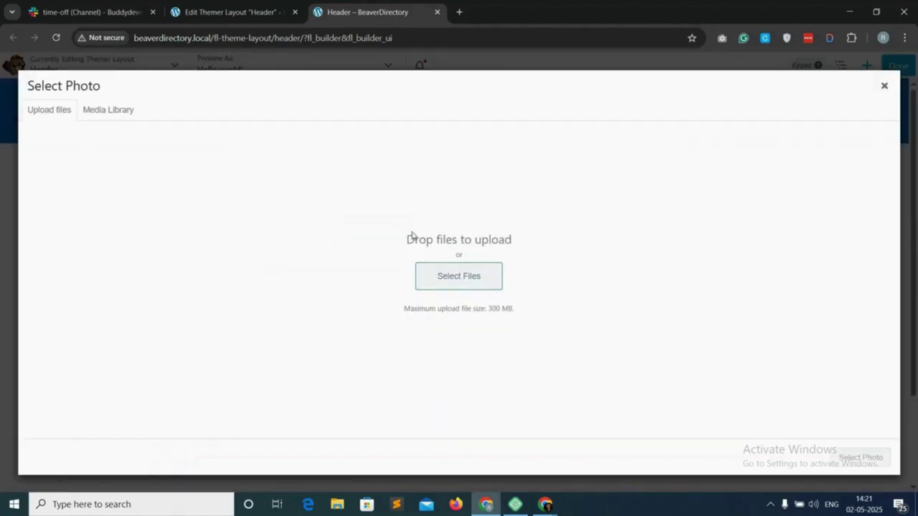
click(454, 280)
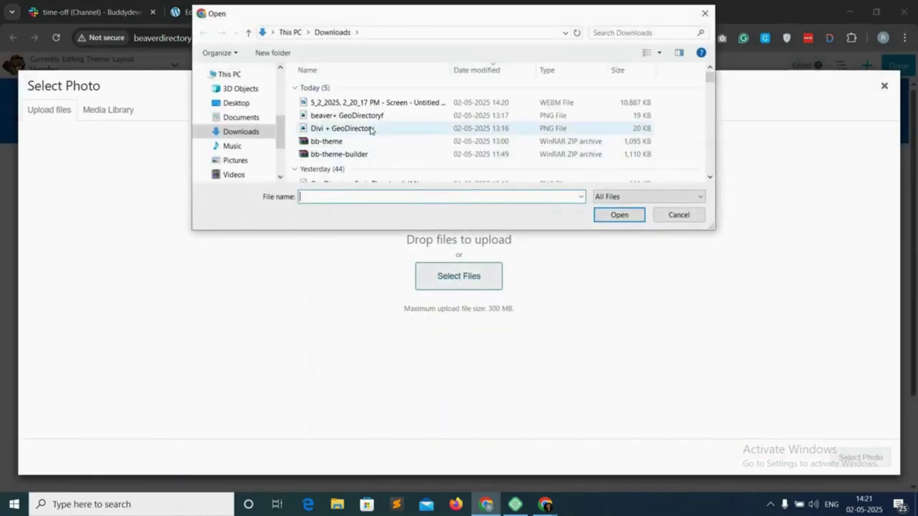
click(344, 115)
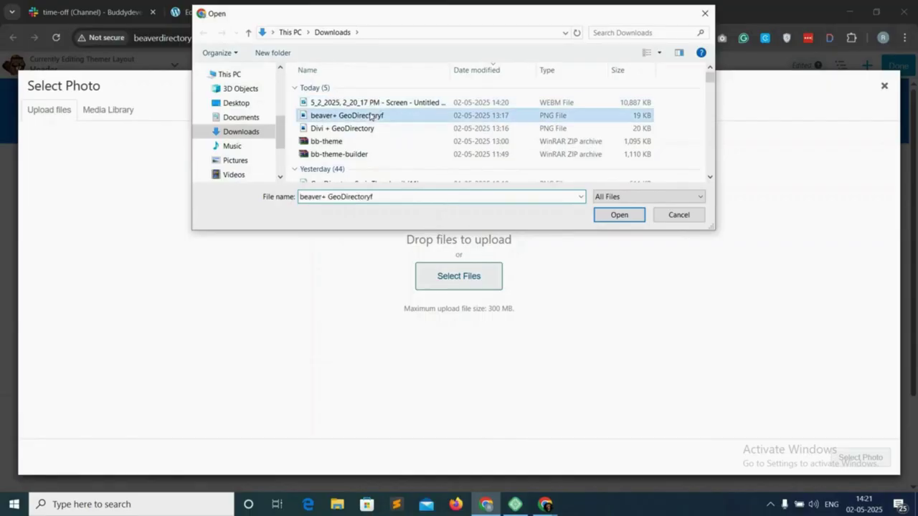
click(618, 215)
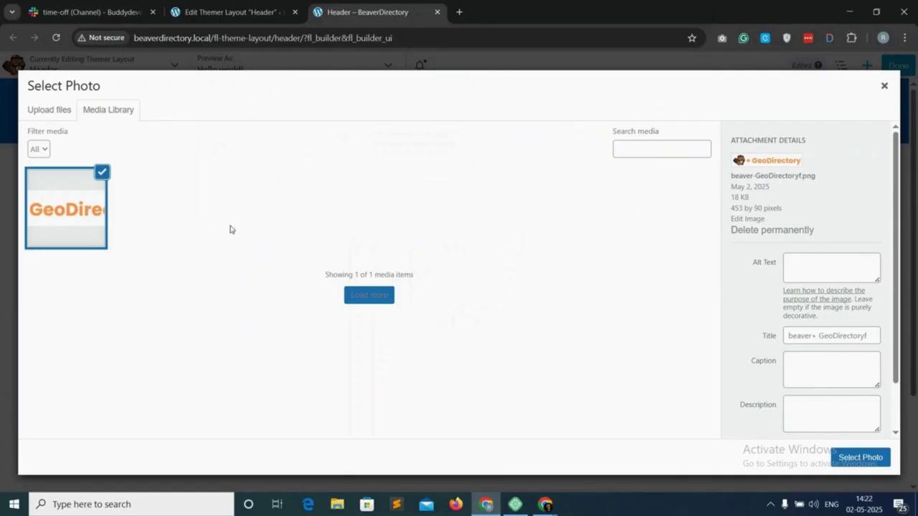
click(860, 458)
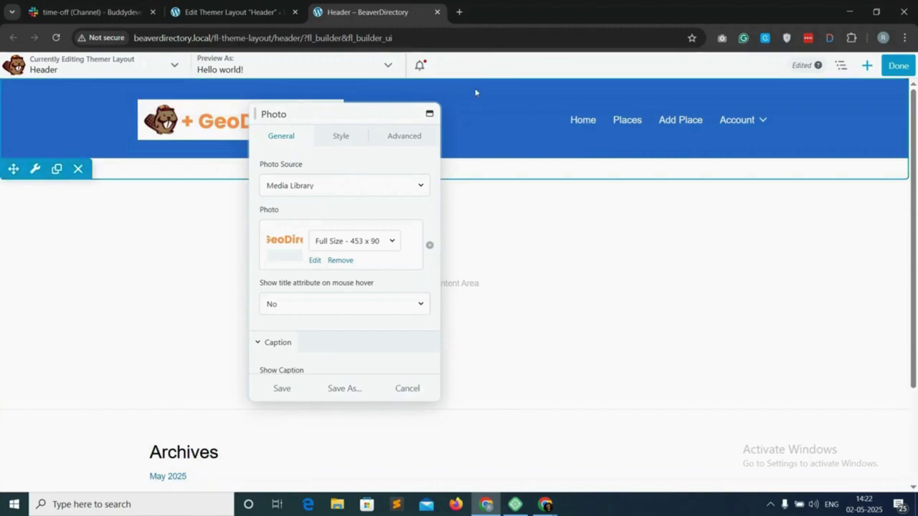
Clear the header row's background color and save the row settings.
click(34, 168)
click(44, 191)
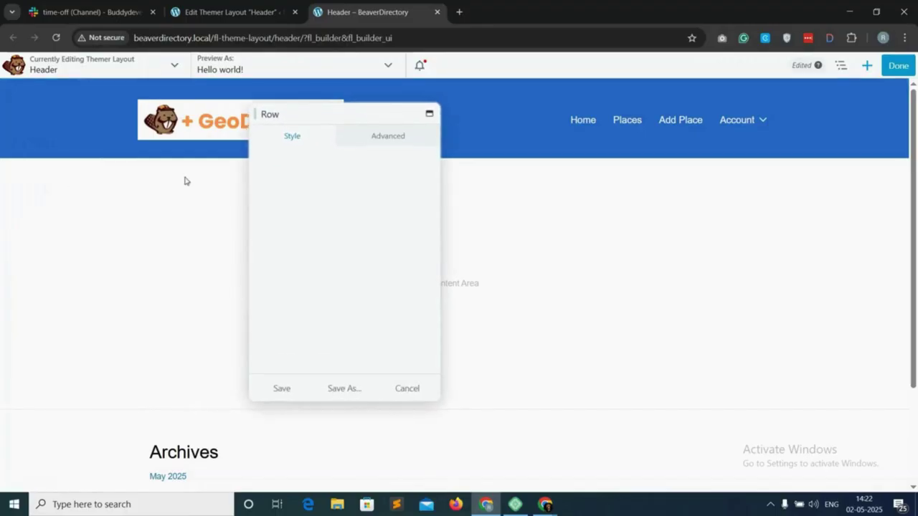
scroll(334, 318, down, 6)
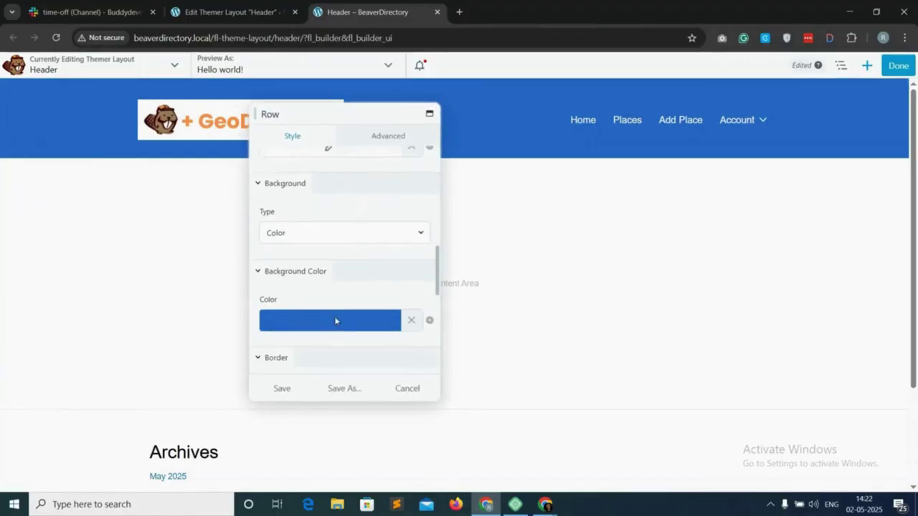
click(411, 320)
click(280, 387)
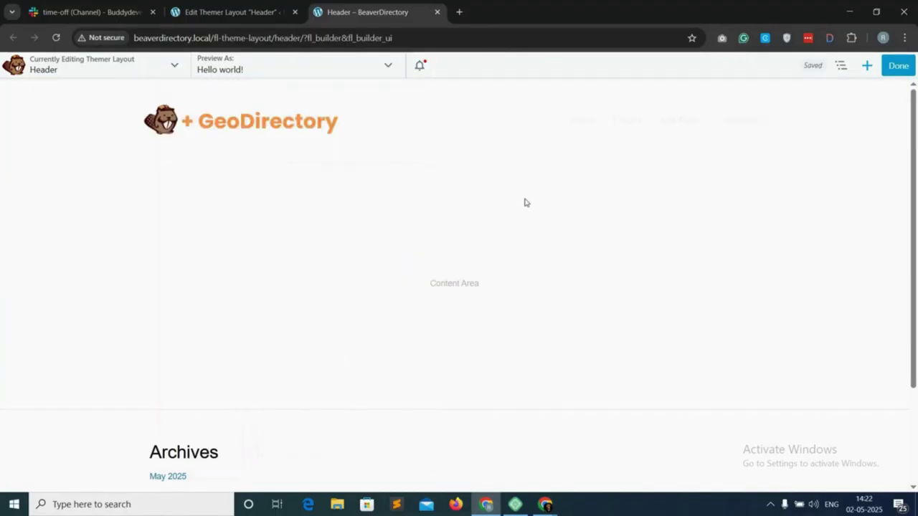
Set the header menu module's link color to near-black #0a0a0a.
mouse_move(491, 131)
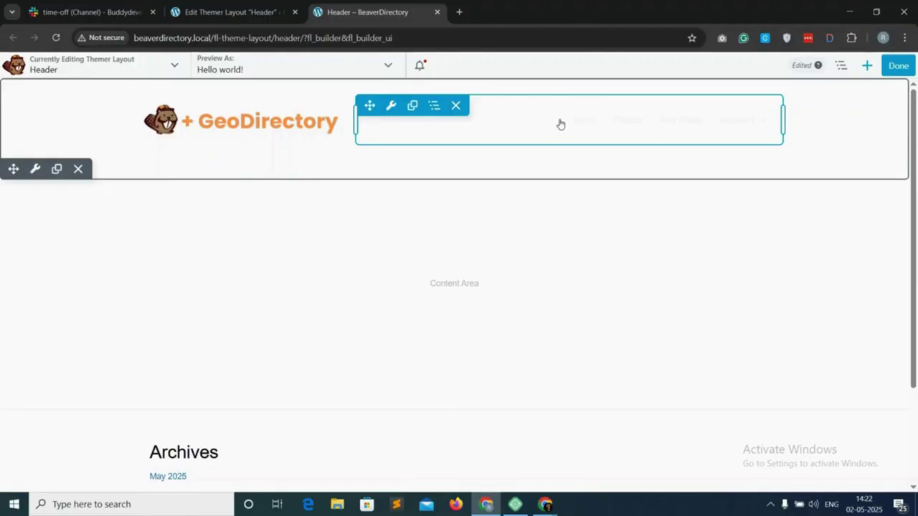
click(433, 106)
mouse_move(464, 154)
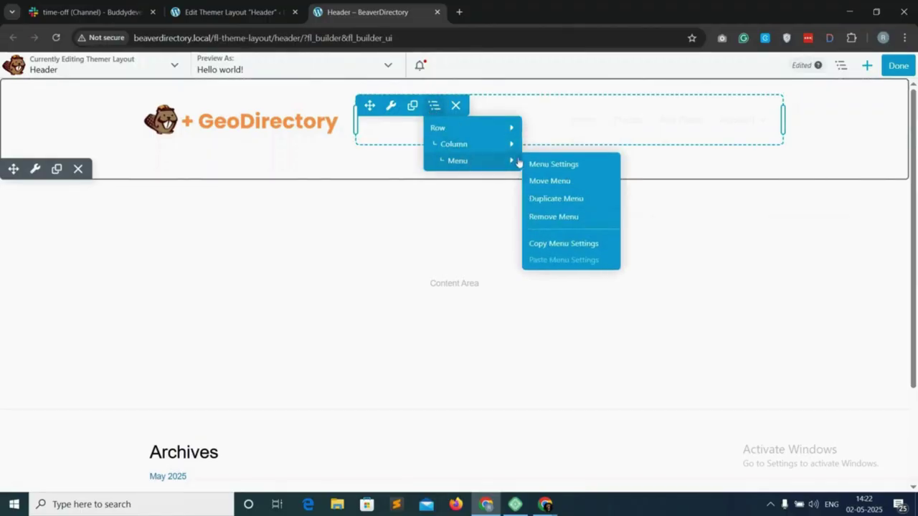
click(555, 164)
scroll(328, 301, down, 1)
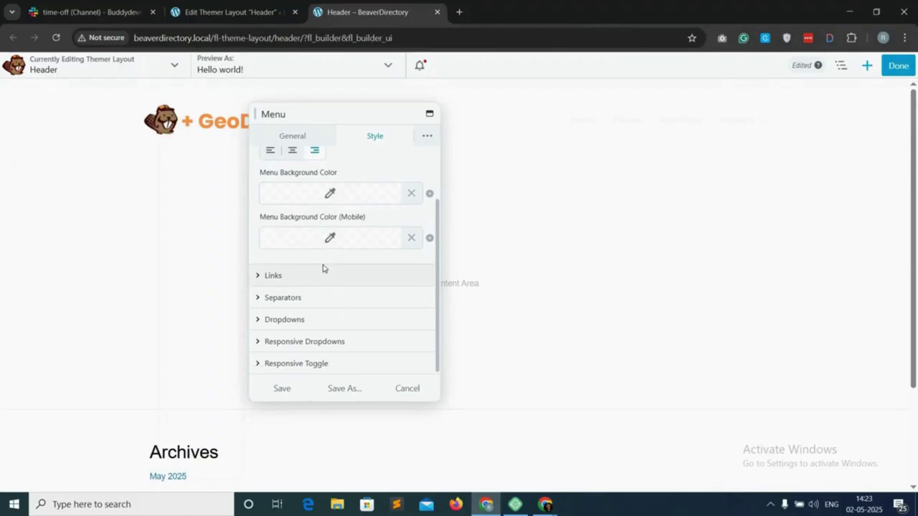
scroll(322, 268, up, 1)
scroll(324, 271, up, 1)
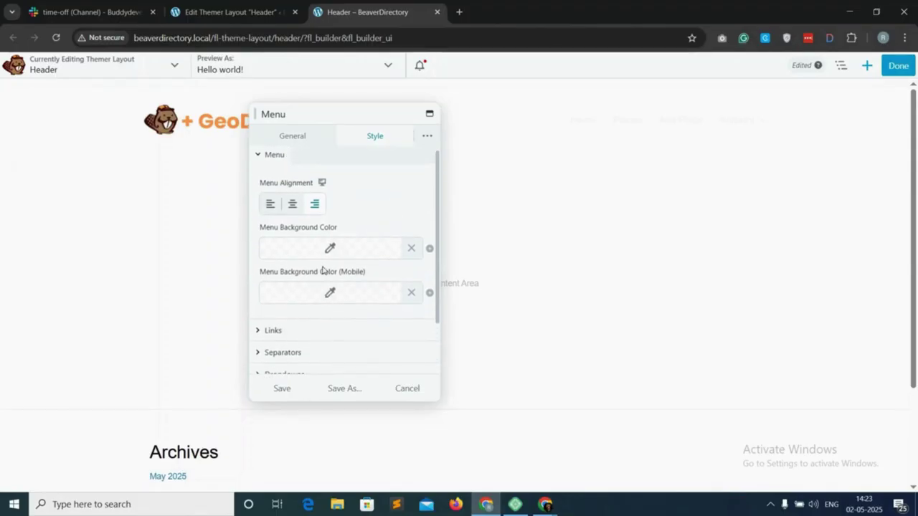
scroll(325, 271, down, 1)
scroll(322, 270, down, 1)
drag(276, 300, 432, 407)
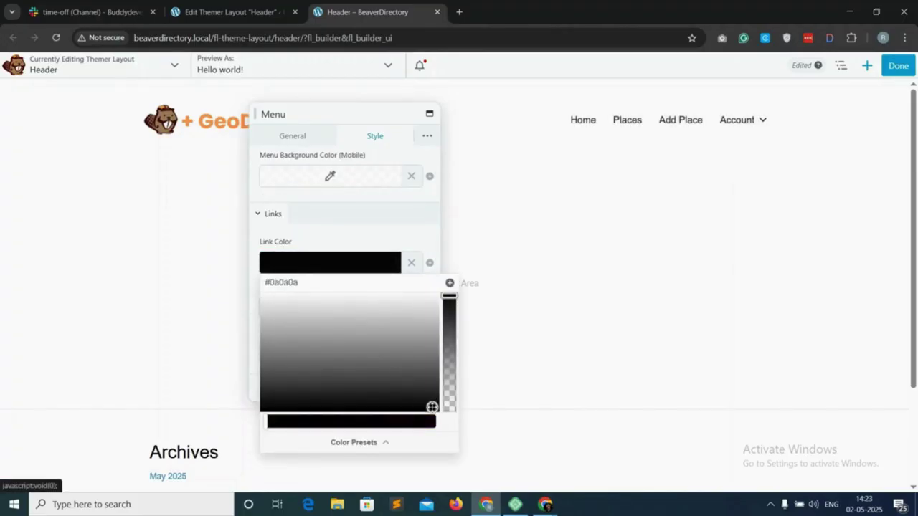
click(428, 241)
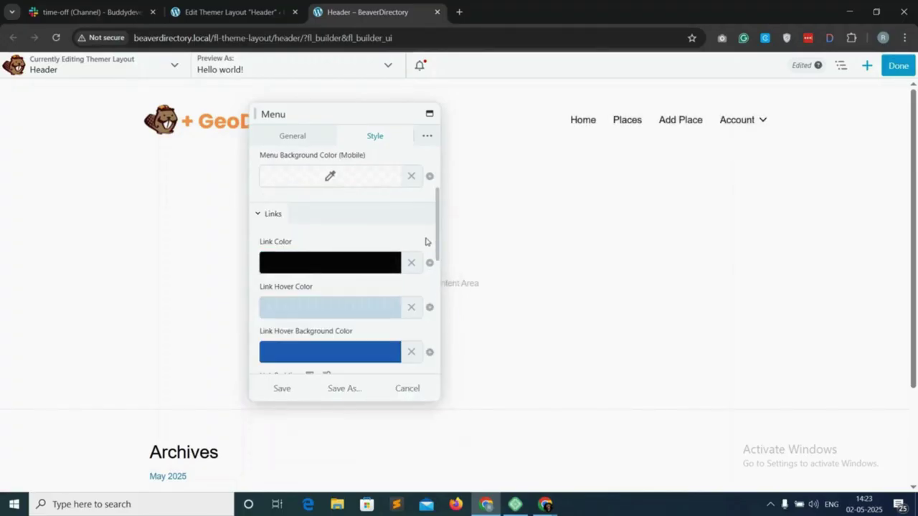
Set the menu's link hover color to light blue #63b3ed and save the menu settings.
click(290, 309)
drag(338, 264, 363, 265)
click(375, 316)
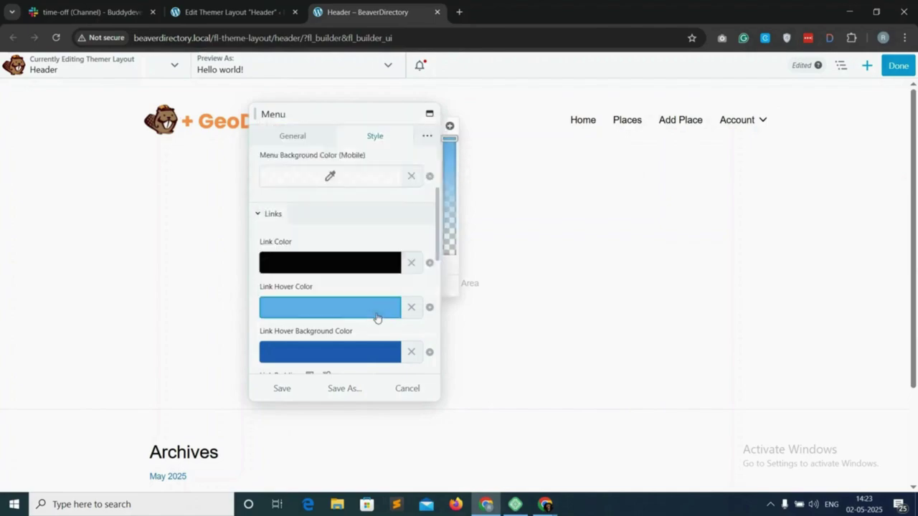
click(375, 318)
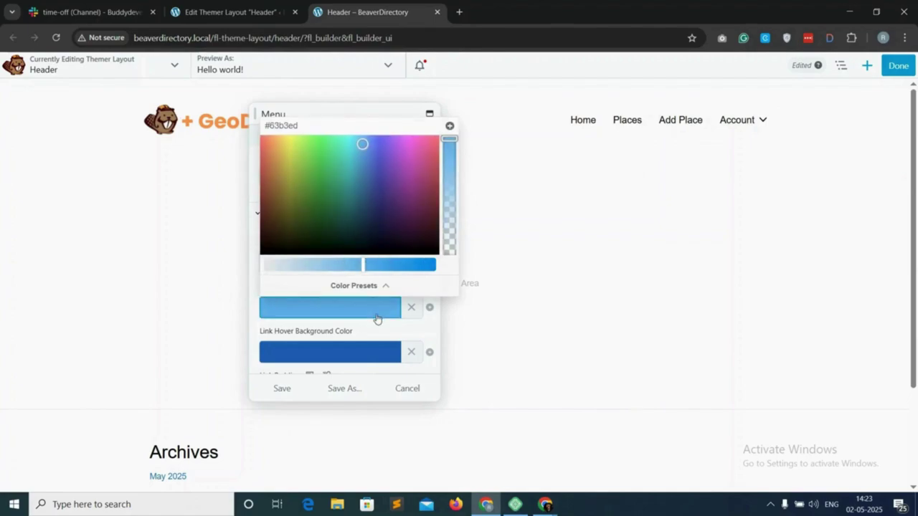
click(283, 388)
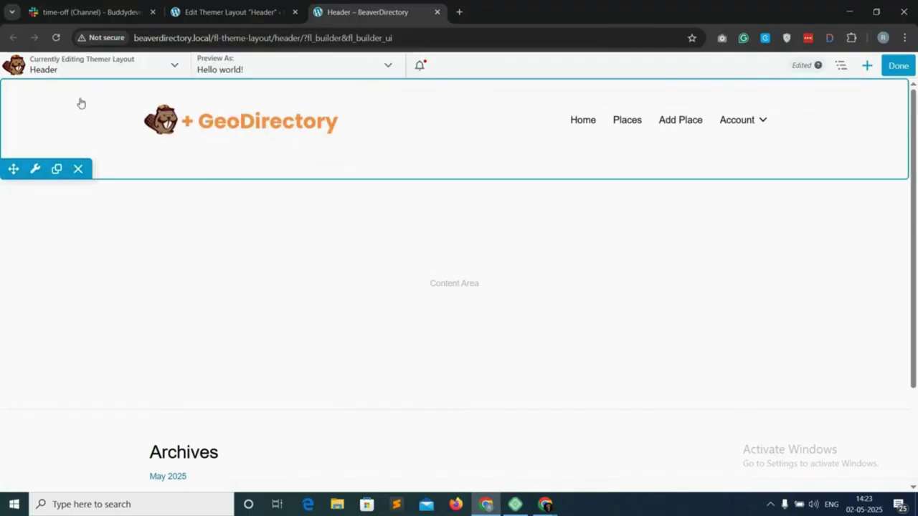
Set the header row's top and bottom padding to 5 px and save the row settings.
mouse_move(35, 168)
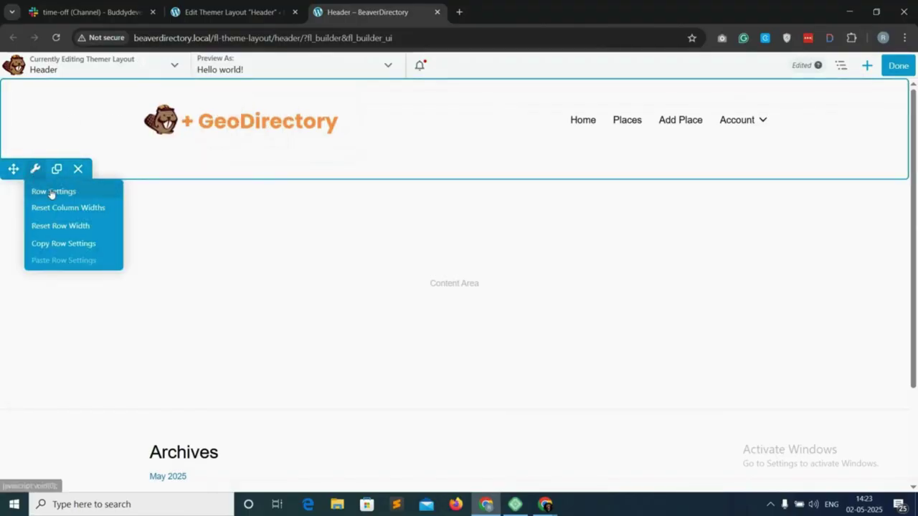
click(51, 190)
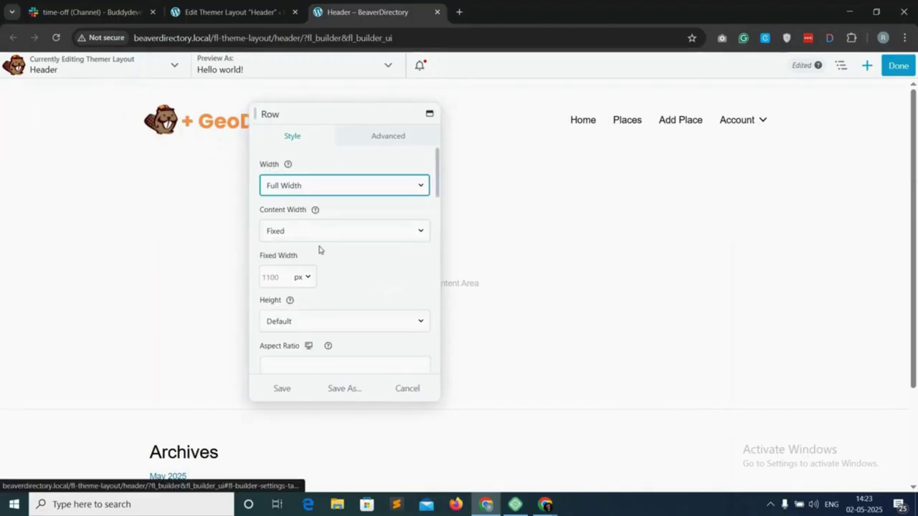
scroll(322, 253, down, 2)
scroll(328, 254, down, 6)
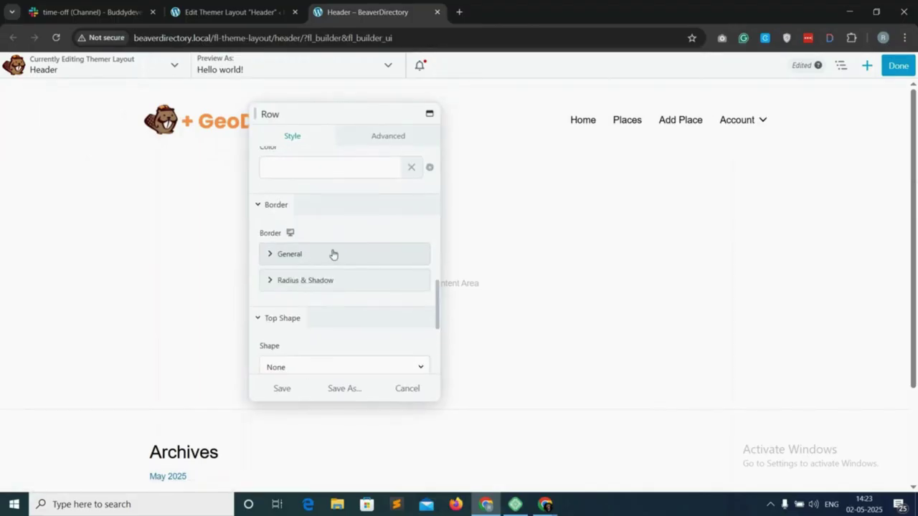
scroll(332, 254, up, 3)
scroll(333, 254, up, 5)
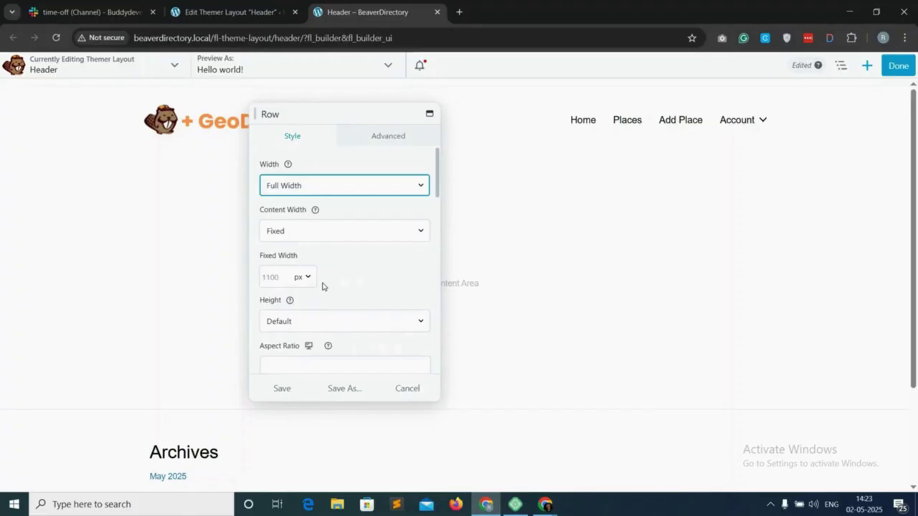
click(379, 141)
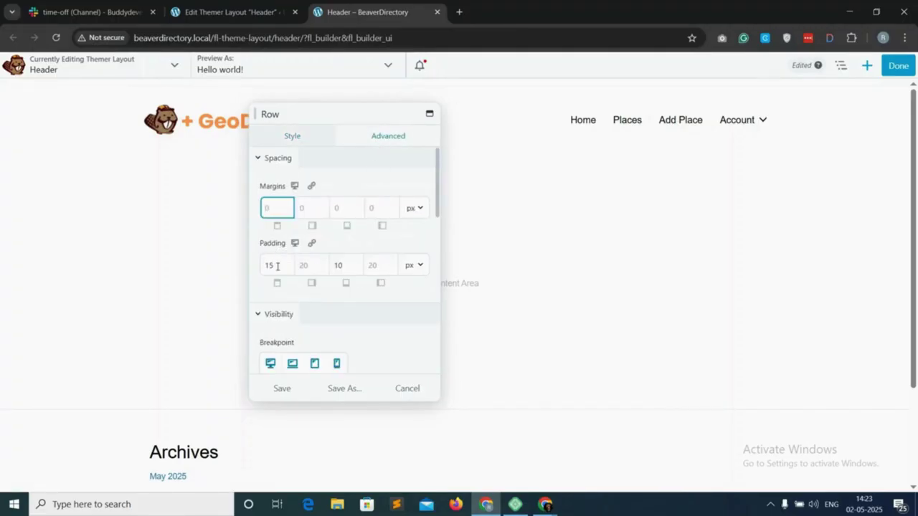
drag(276, 265, 261, 268)
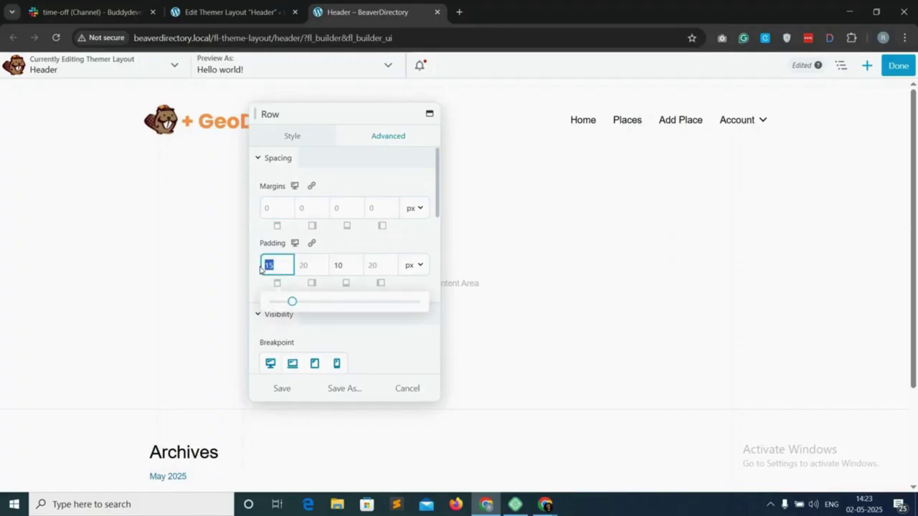
text(5)
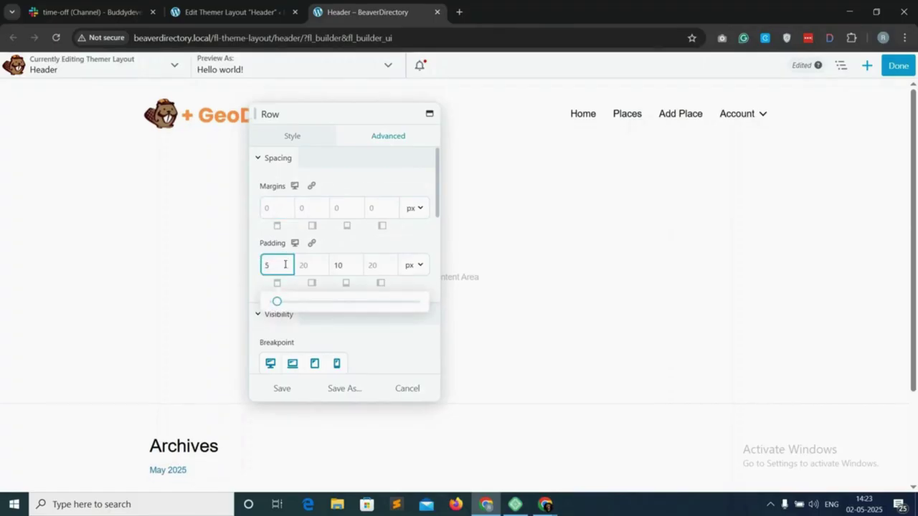
drag(349, 266, 334, 265)
text(1)
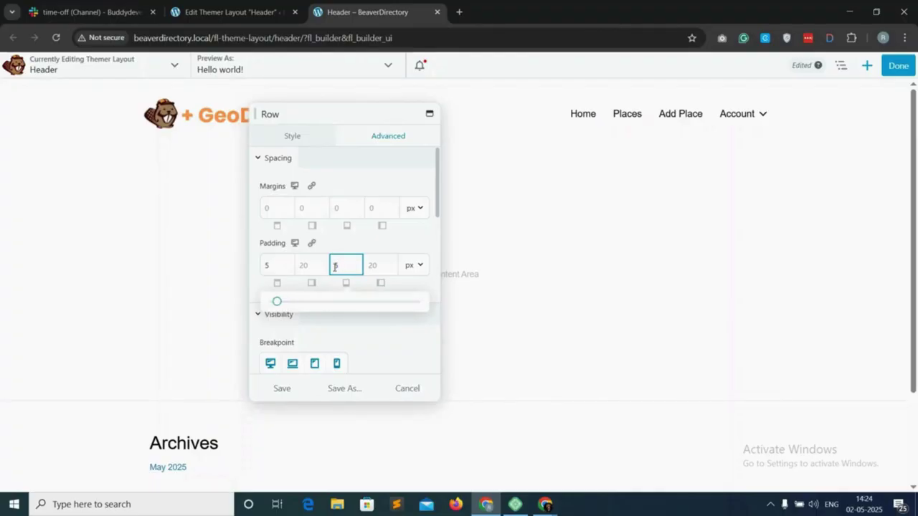
click(282, 391)
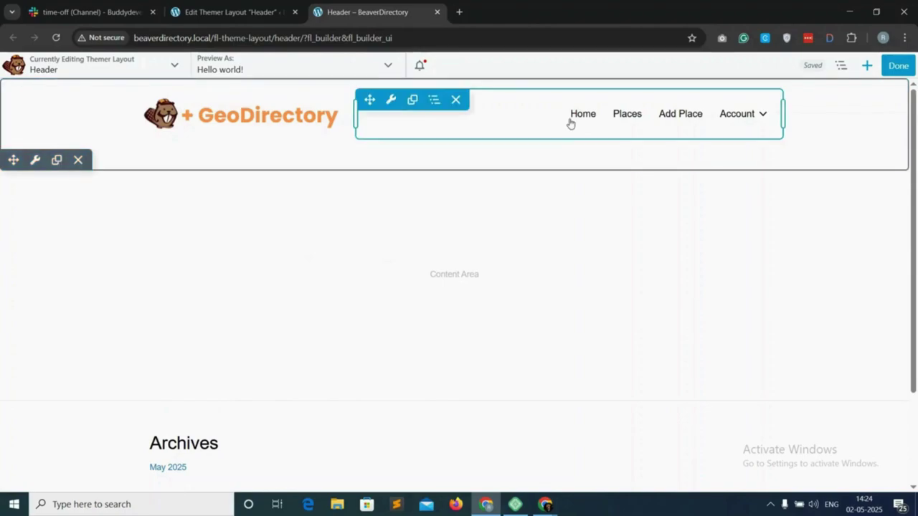
Publish the header layout and check the navigation links' hover styling on the resulting page.
click(899, 66)
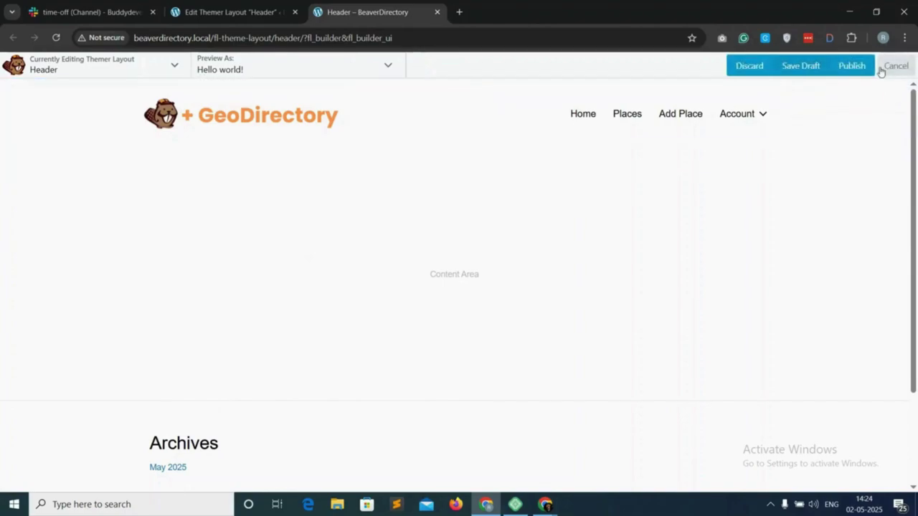
click(853, 66)
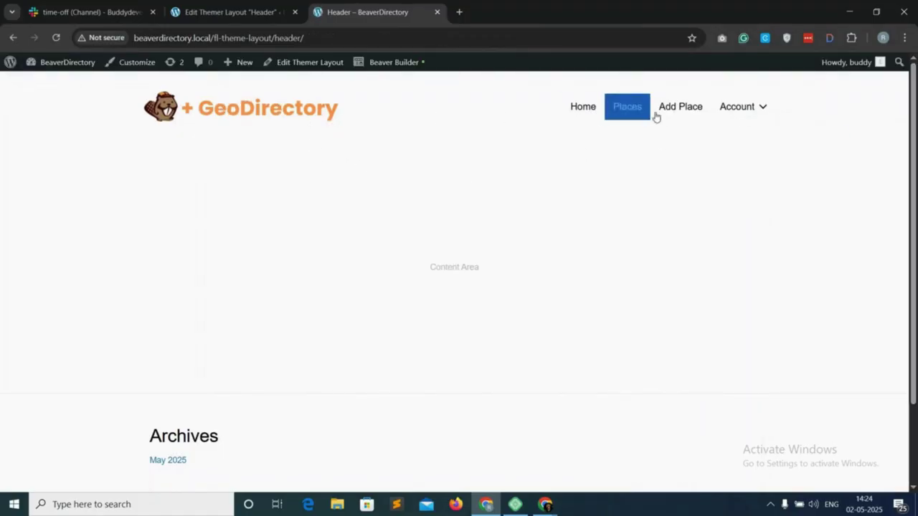
mouse_move(759, 113)
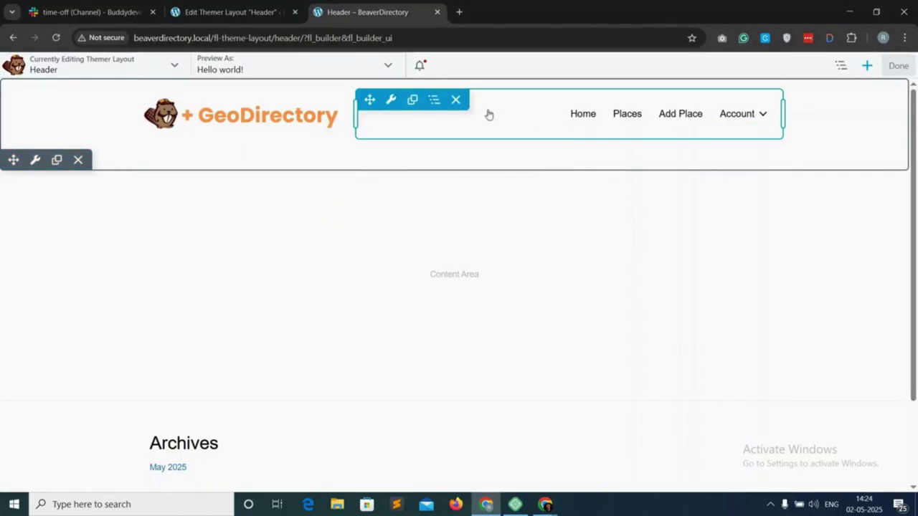
Reopen the header menu module's link styles and set the link hover background color to orange #e56e29.
click(433, 99)
mouse_move(469, 154)
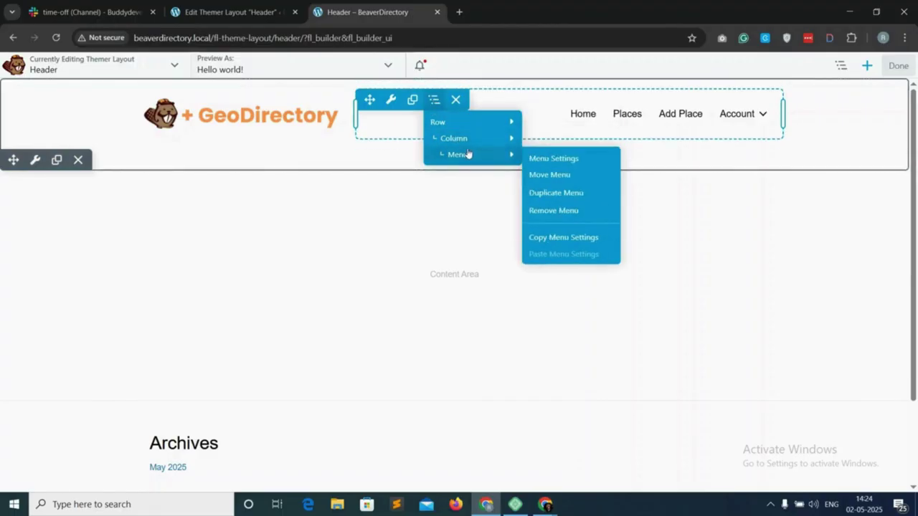
click(548, 159)
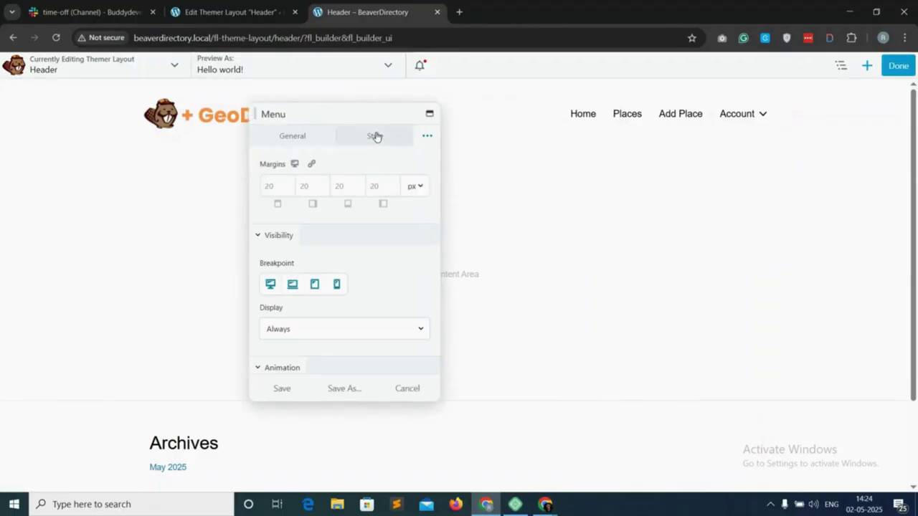
click(375, 136)
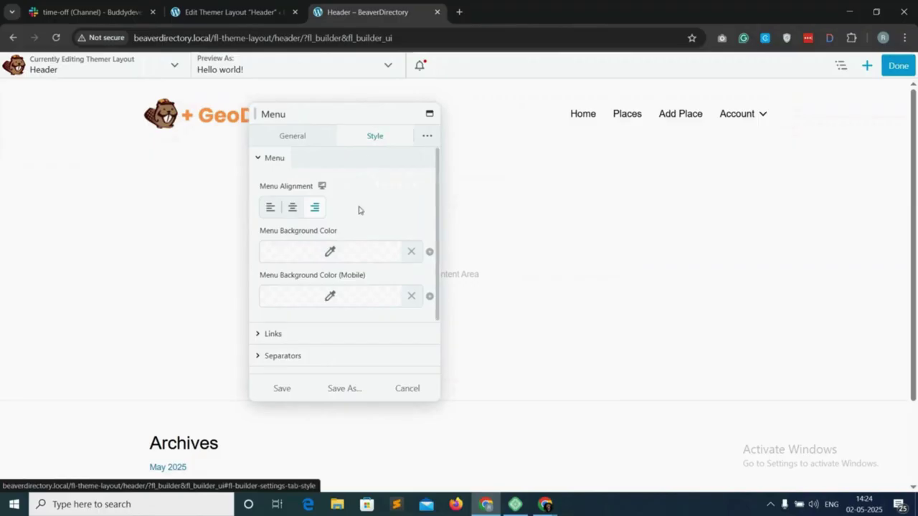
scroll(372, 227, down, 1)
scroll(372, 228, down, 1)
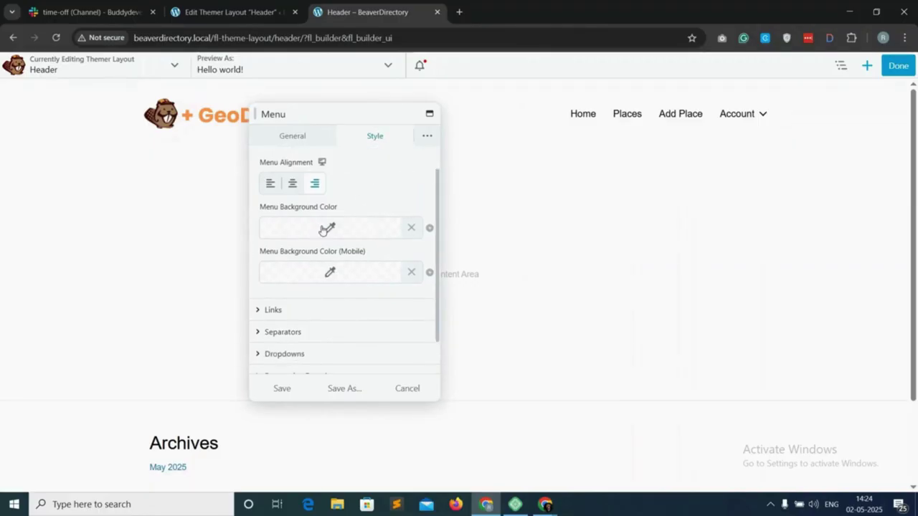
scroll(331, 273, down, 1)
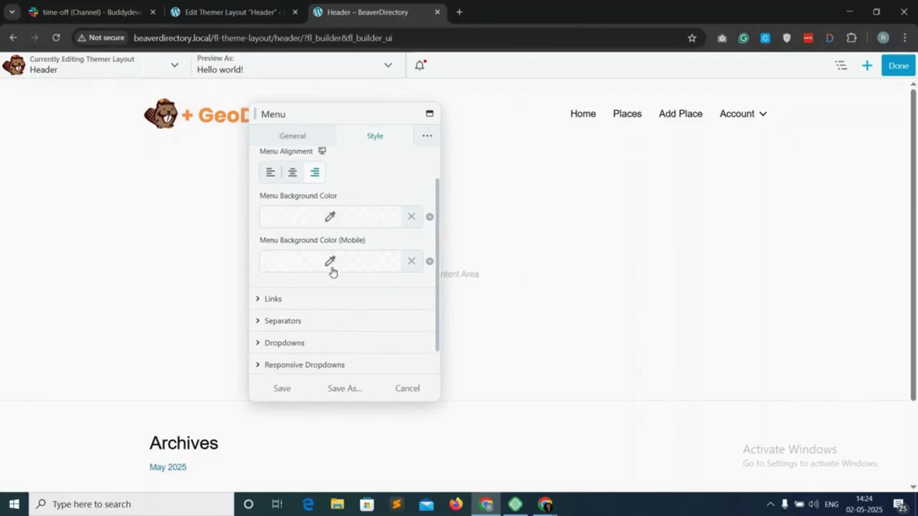
scroll(316, 248, down, 1)
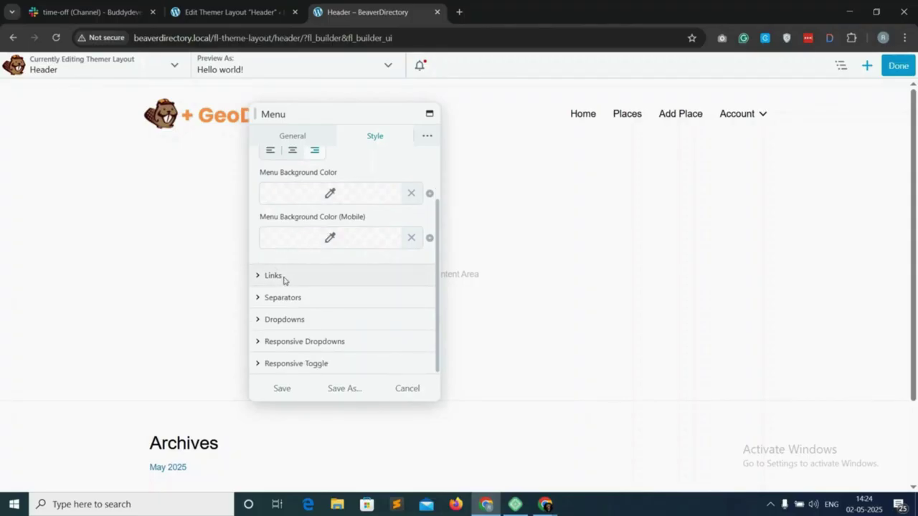
click(274, 275)
scroll(299, 280, down, 4)
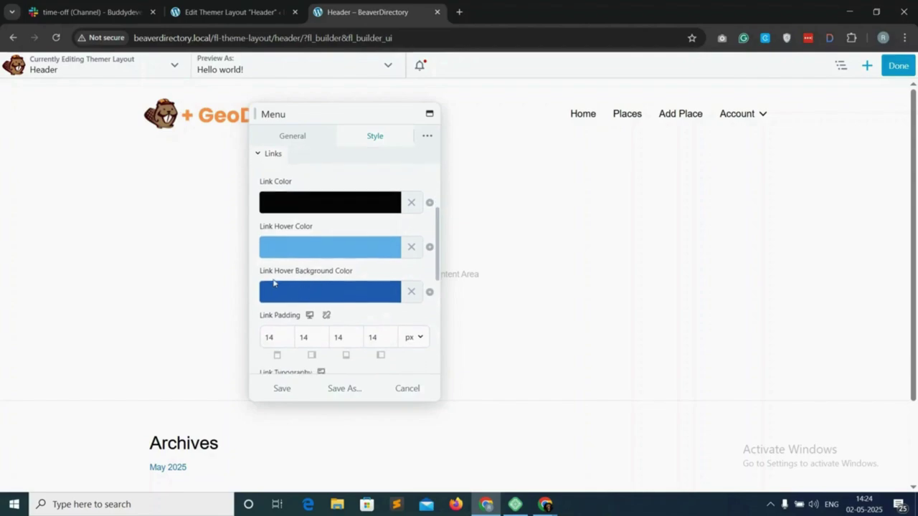
click(320, 296)
click(273, 332)
drag(273, 333, 271, 333)
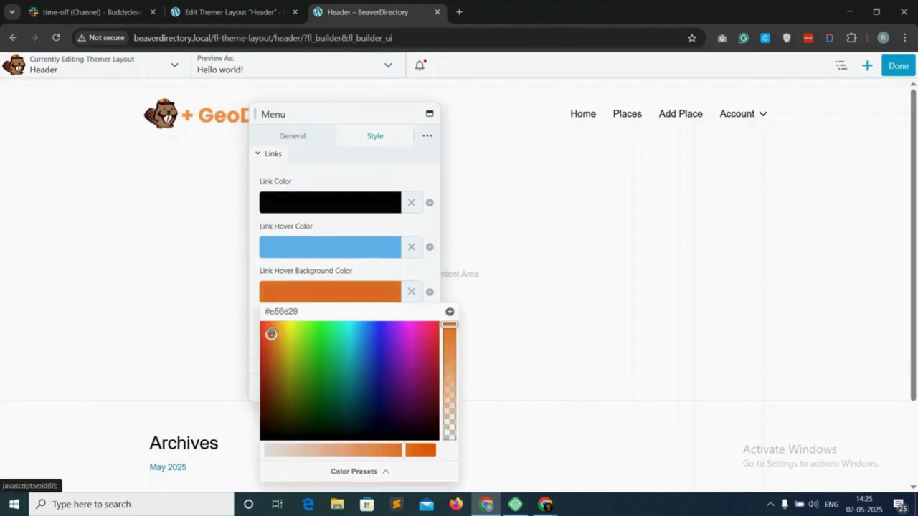
Change the menu's link hover color to white and save the menu settings.
click(322, 253)
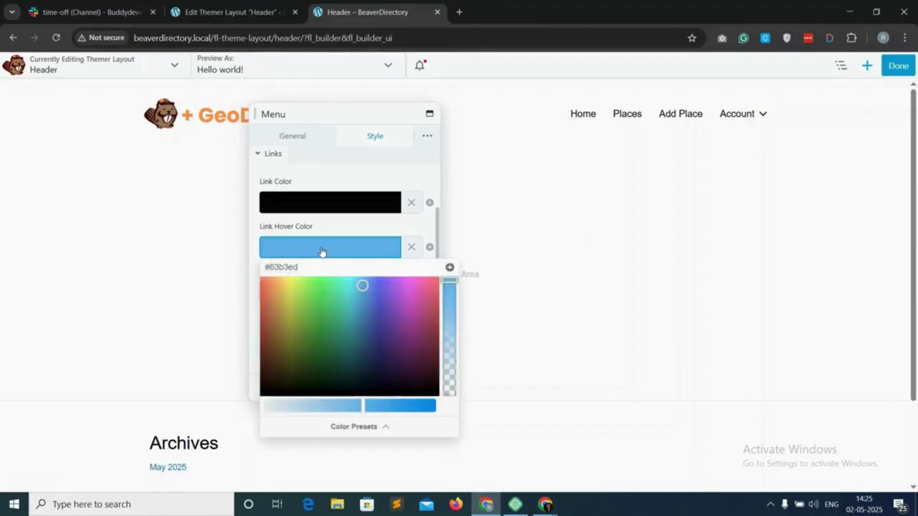
drag(362, 406, 262, 404)
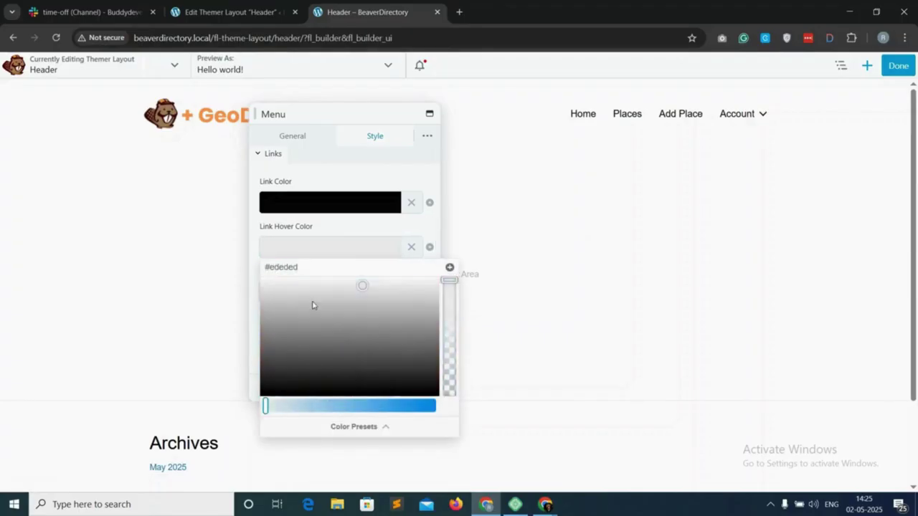
click(263, 278)
click(404, 230)
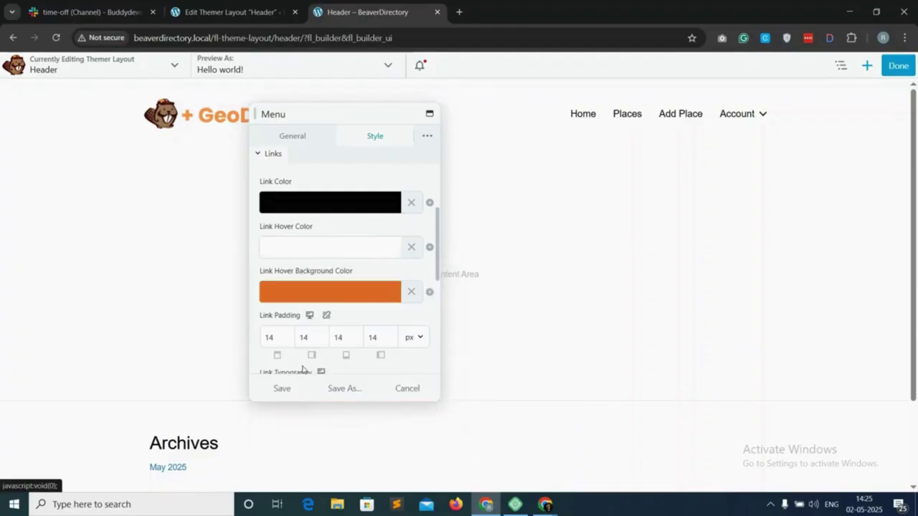
click(279, 387)
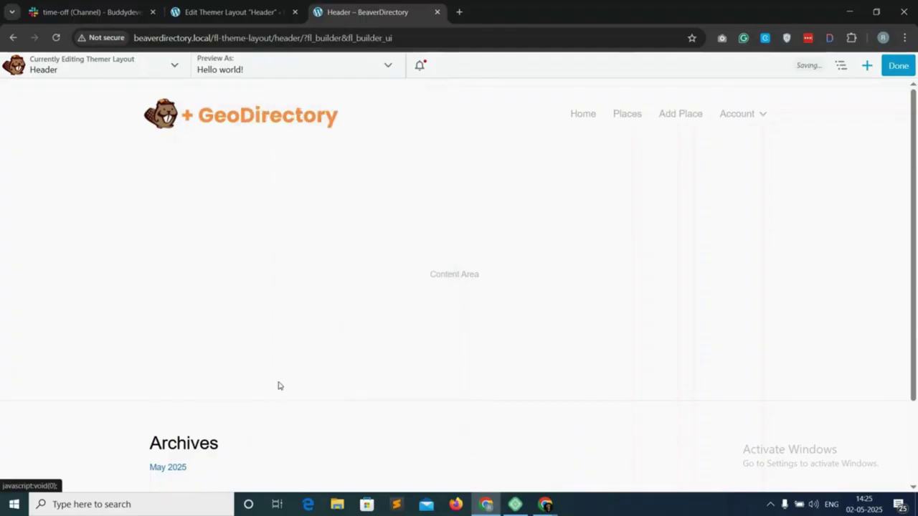
Publish the updated header and expand the Account submenu to check its link colors.
click(897, 65)
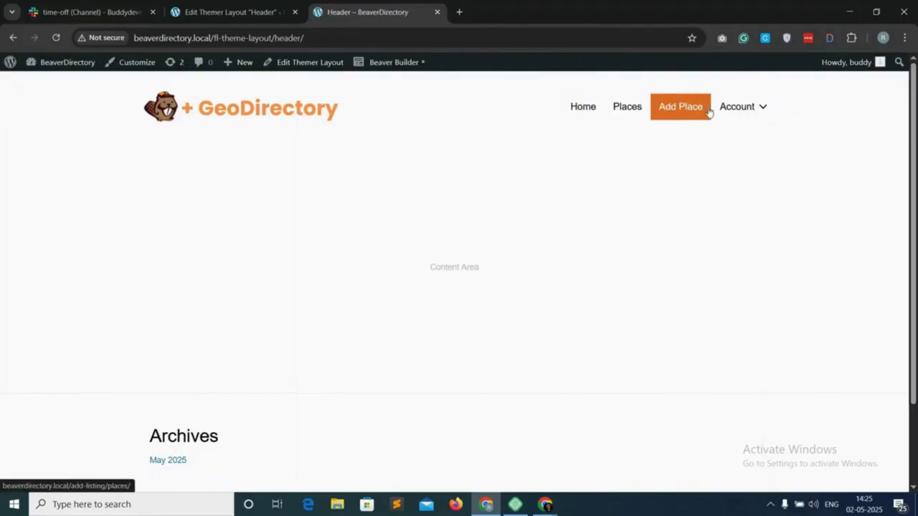
mouse_move(738, 109)
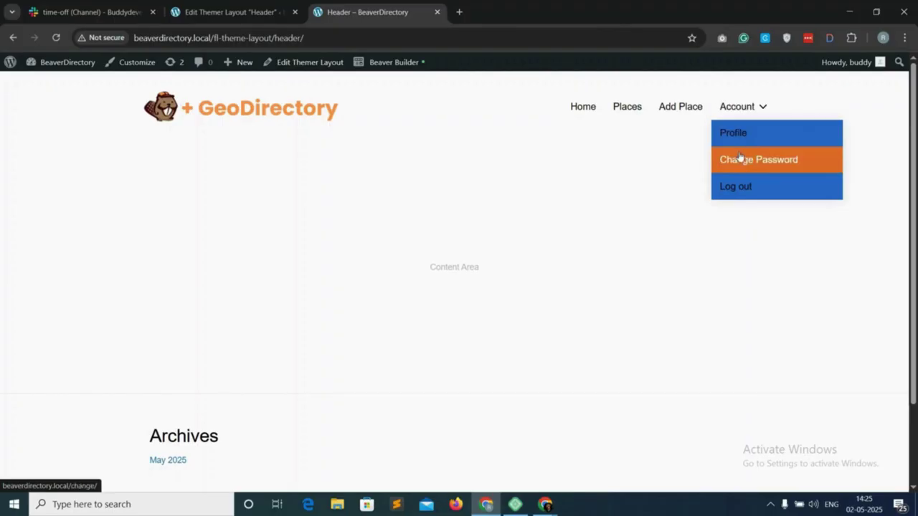
Reopen the header menu module's dropdown styles and set the dropdown background color to orange #ed7e2f.
click(390, 67)
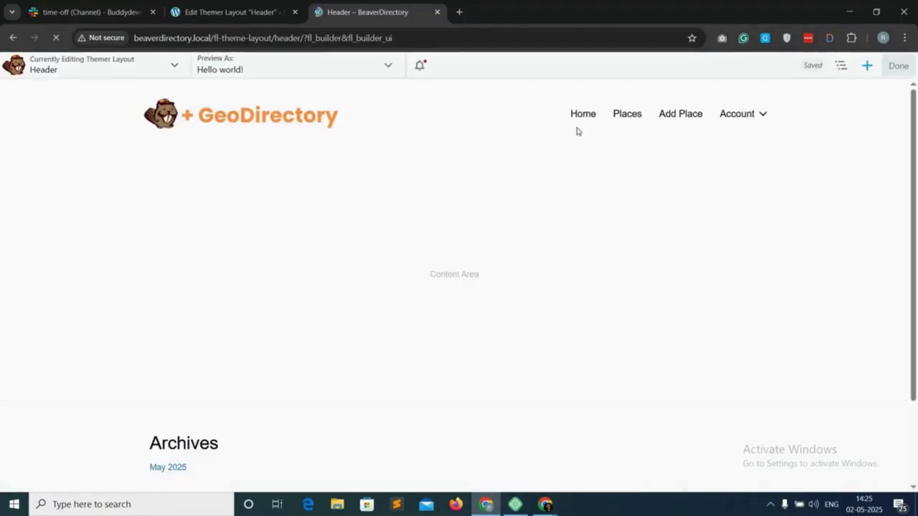
click(433, 100)
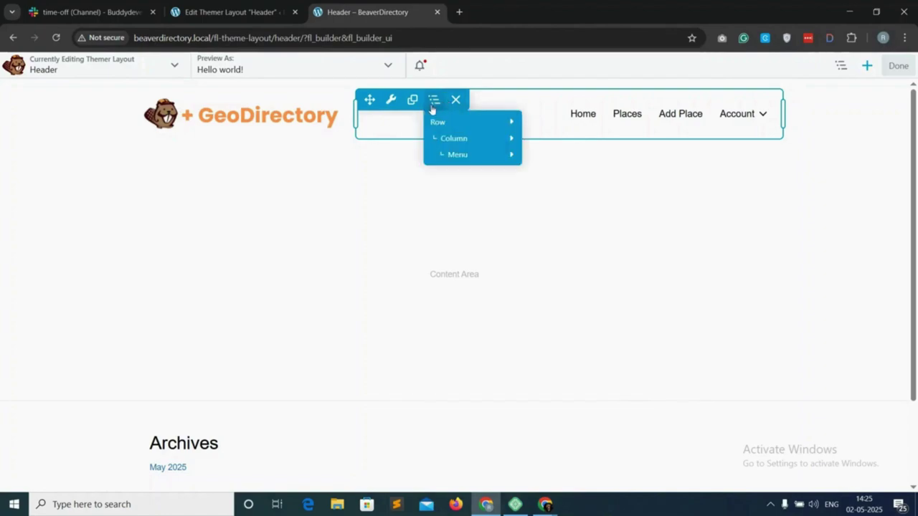
mouse_move(458, 147)
click(558, 159)
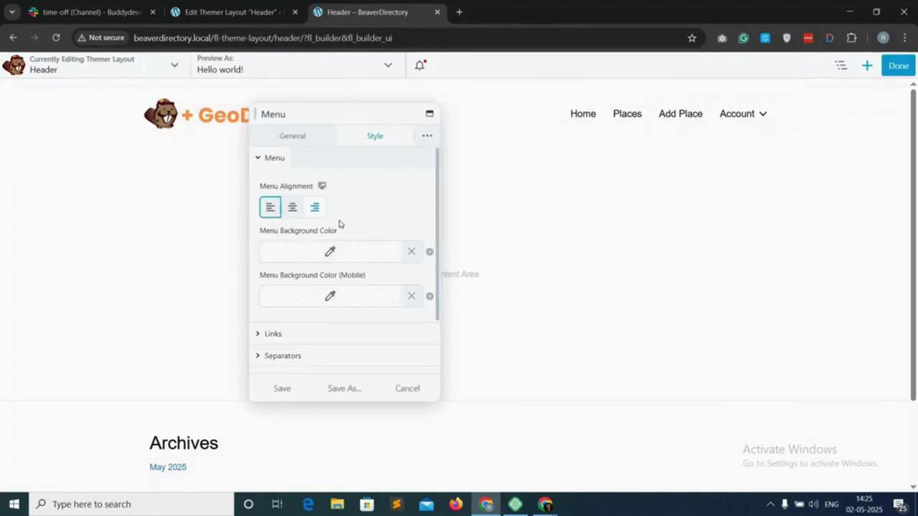
scroll(315, 222, down, 1)
click(303, 325)
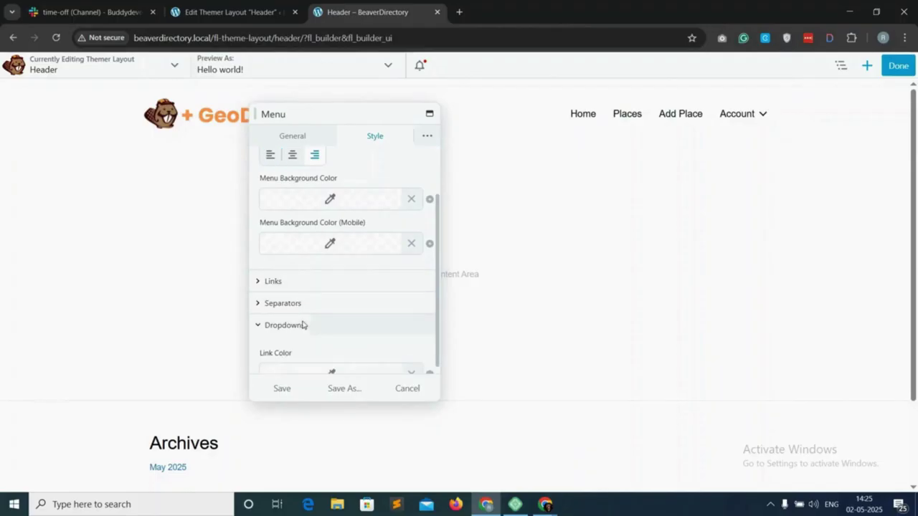
scroll(311, 319, down, 5)
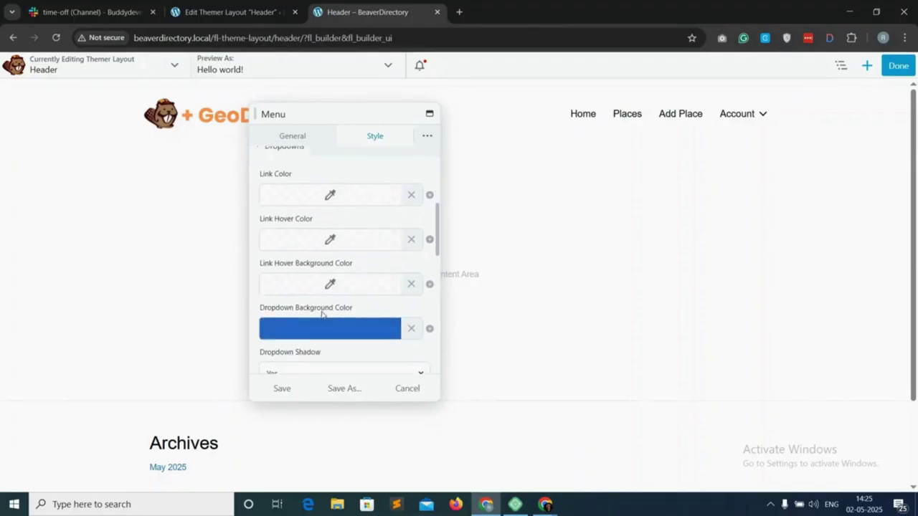
click(334, 319)
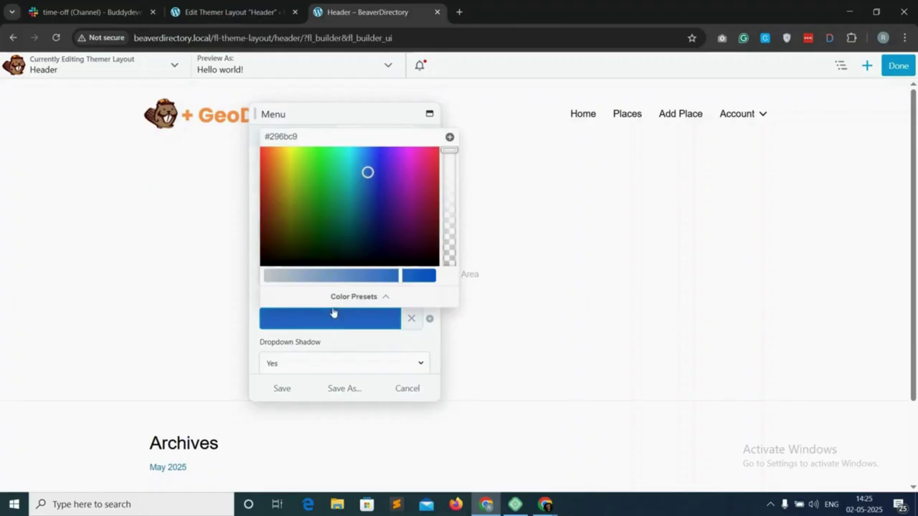
drag(293, 177, 272, 156)
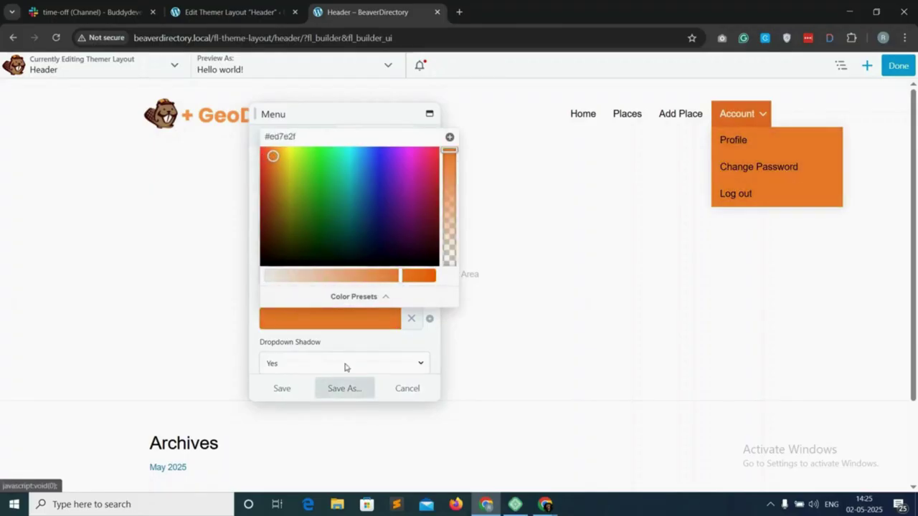
click(356, 344)
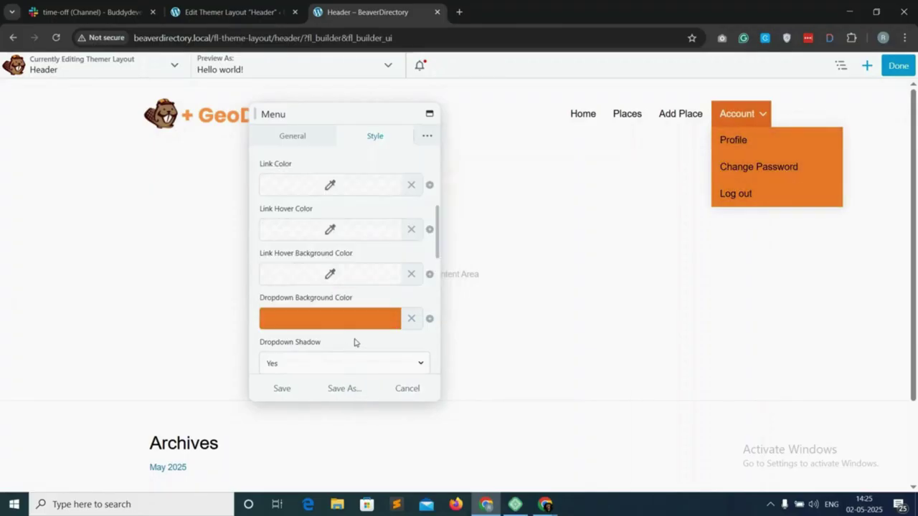
Set the dropdown's link hover background color to white #ffffff and its link hover color to orange, and save the menu settings.
click(329, 273)
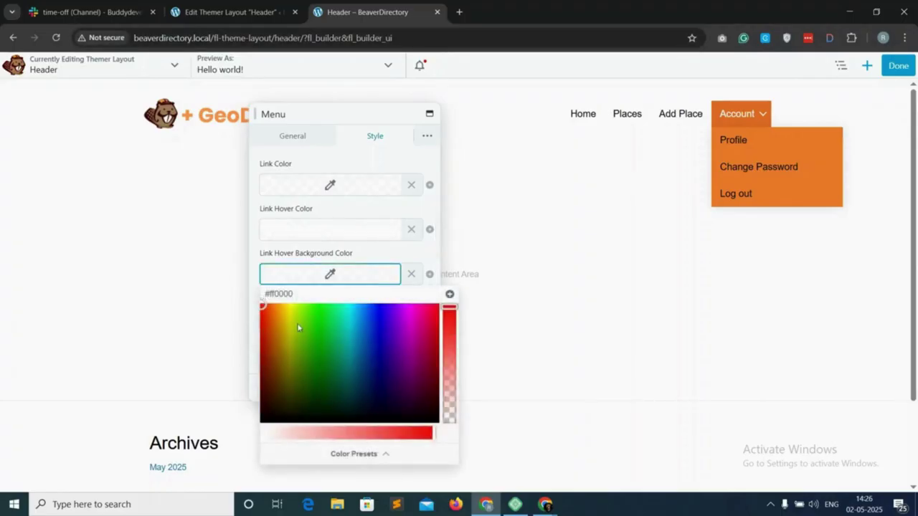
drag(434, 433, 264, 433)
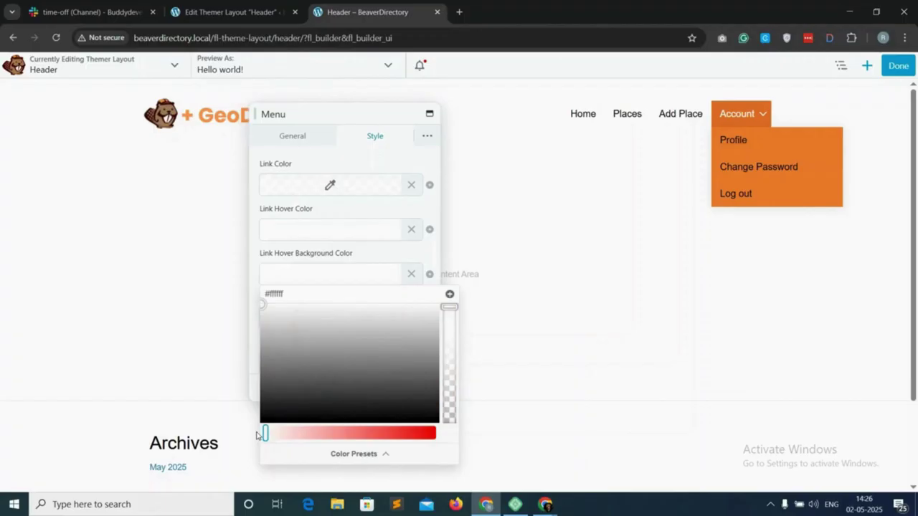
click(325, 236)
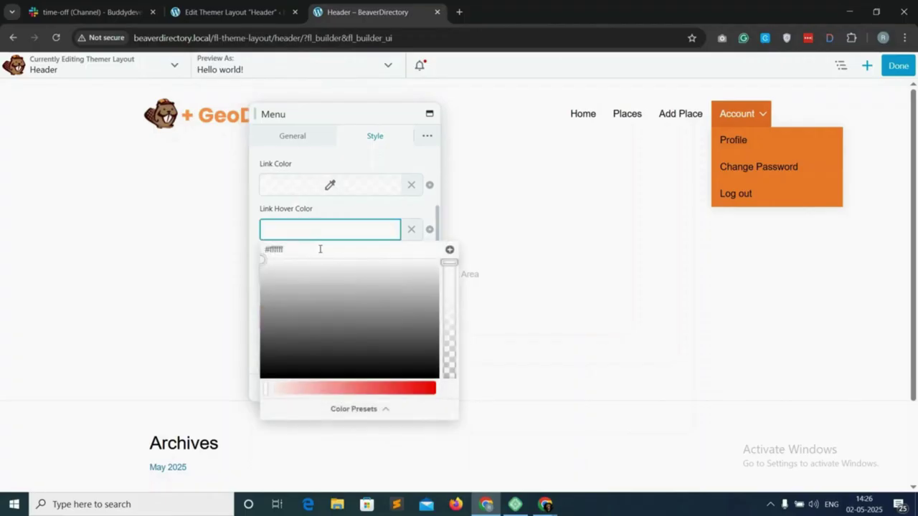
click(387, 393)
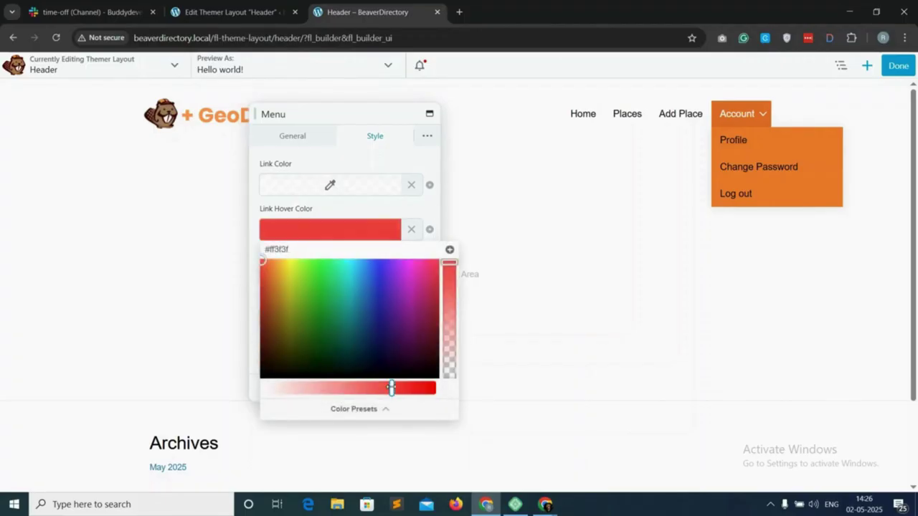
click(271, 269)
click(349, 231)
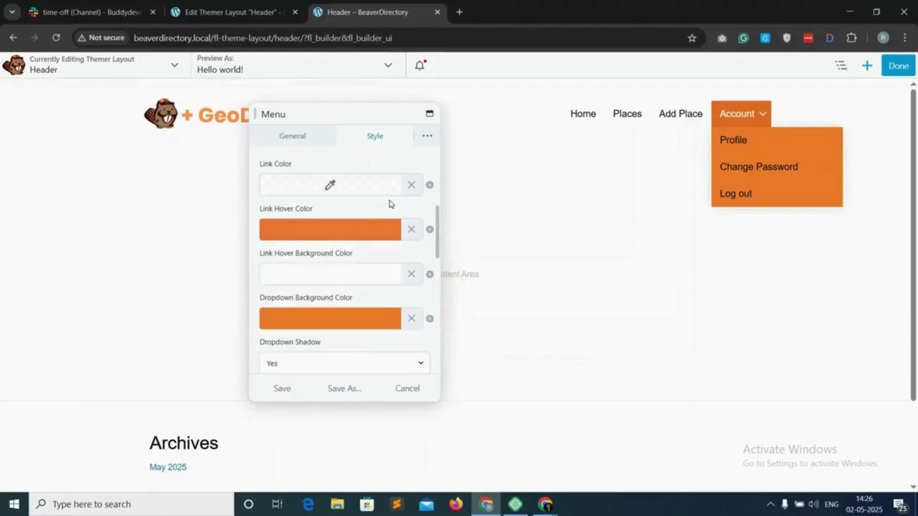
click(290, 391)
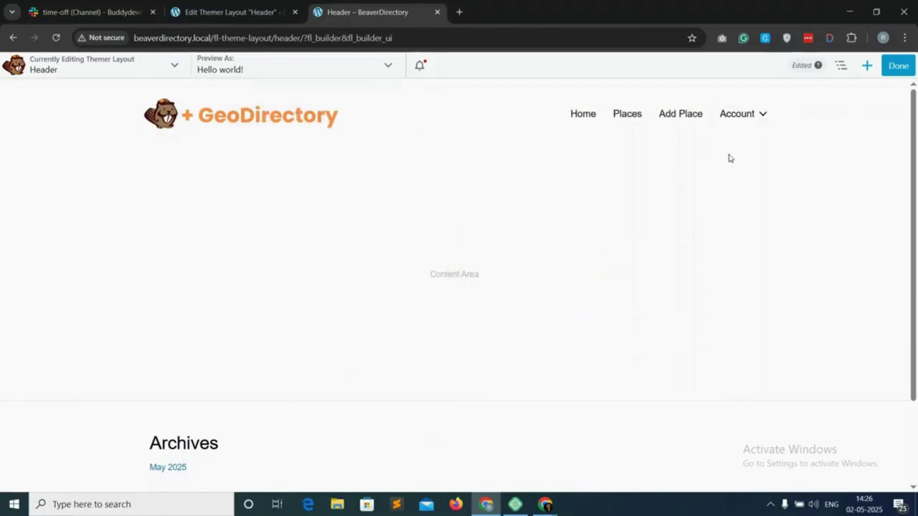
Publish the header layout and check the Account submenu's dropdown colors on the resulting page.
click(899, 64)
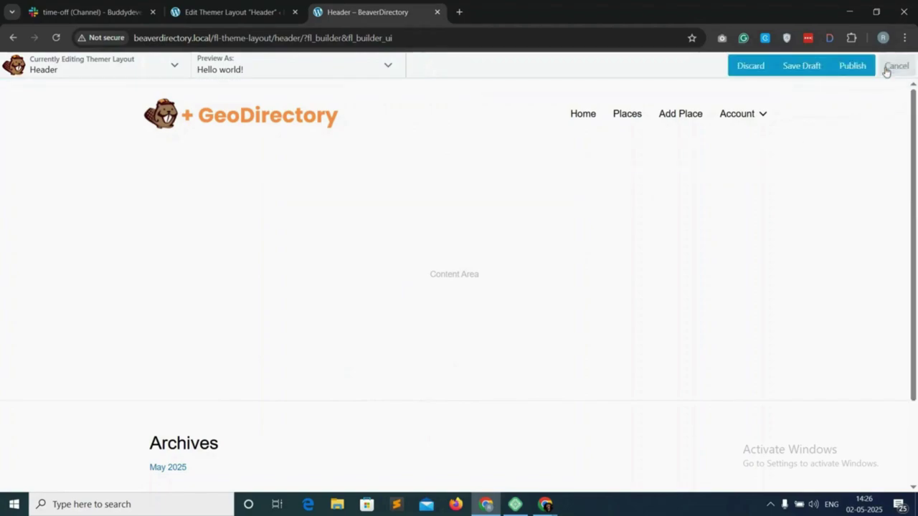
click(842, 65)
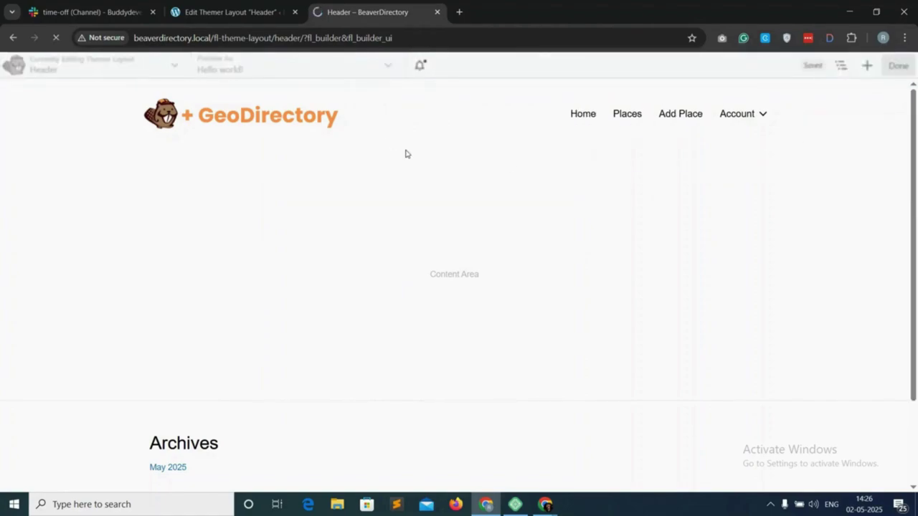
mouse_move(750, 114)
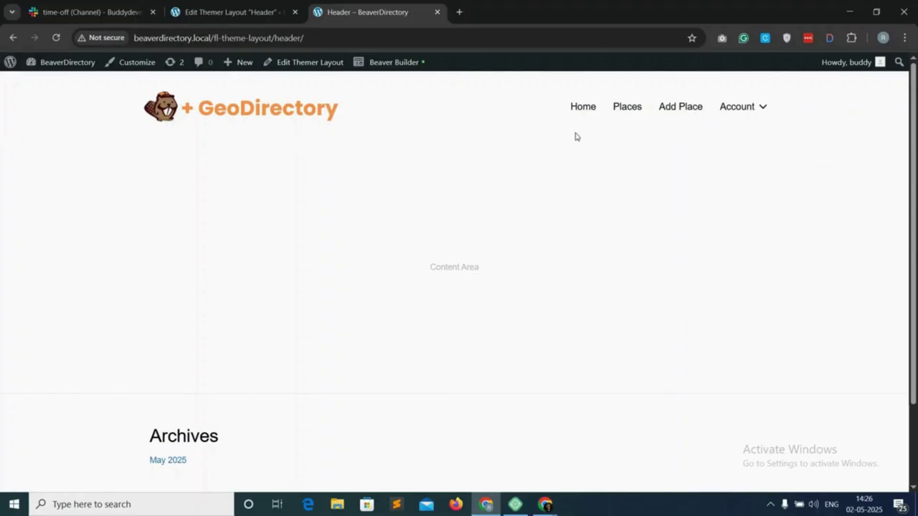
Reopen the header layout in the builder and give its row a Solid border with a top width of 0 px.
click(382, 70)
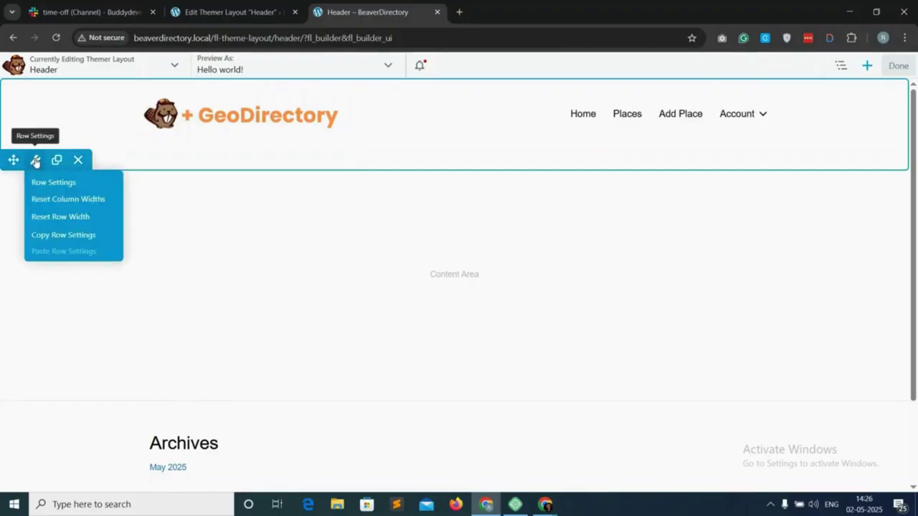
click(35, 160)
scroll(311, 232, down, 5)
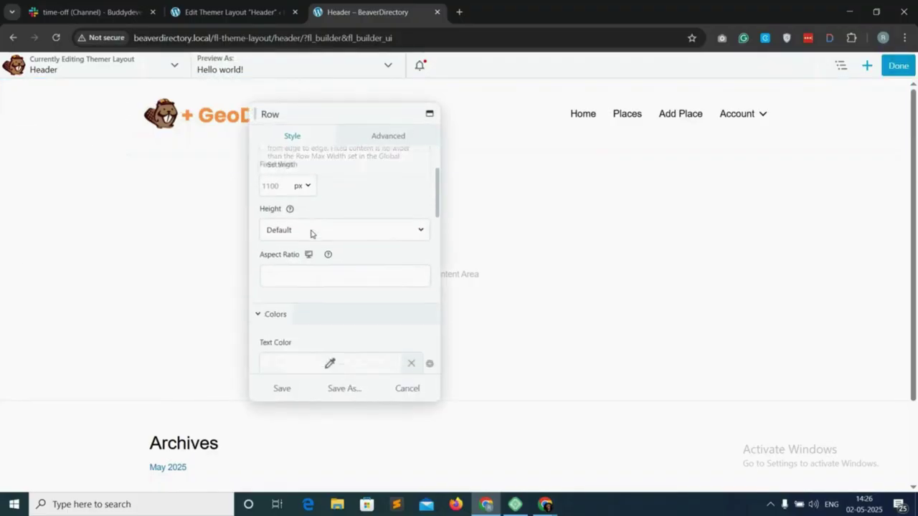
scroll(311, 234, down, 2)
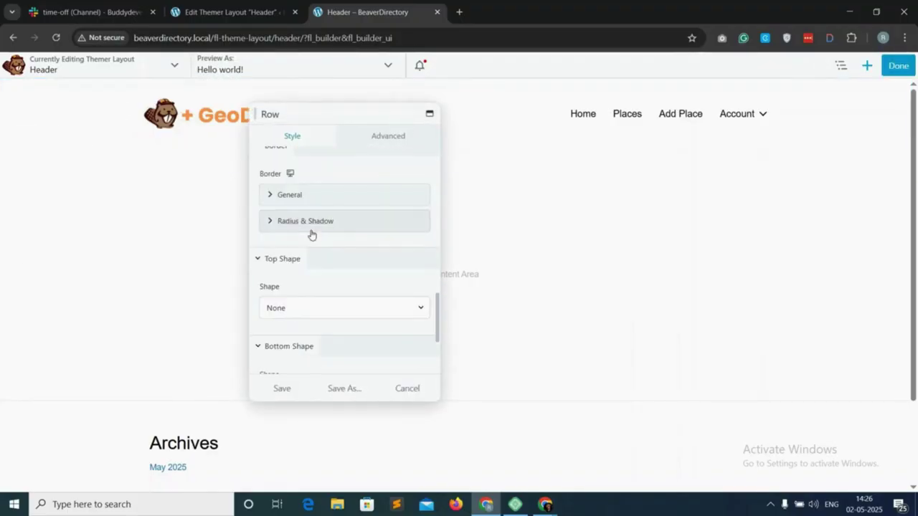
click(291, 195)
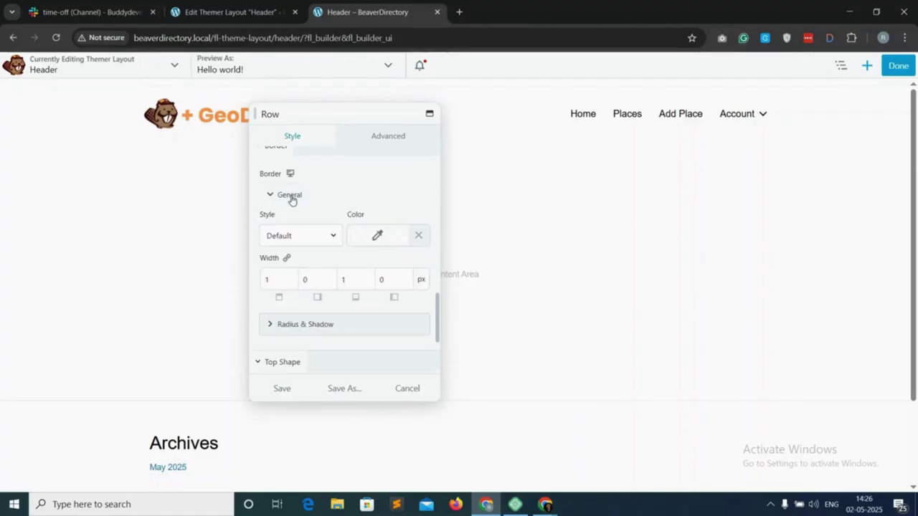
click(300, 236)
click(287, 278)
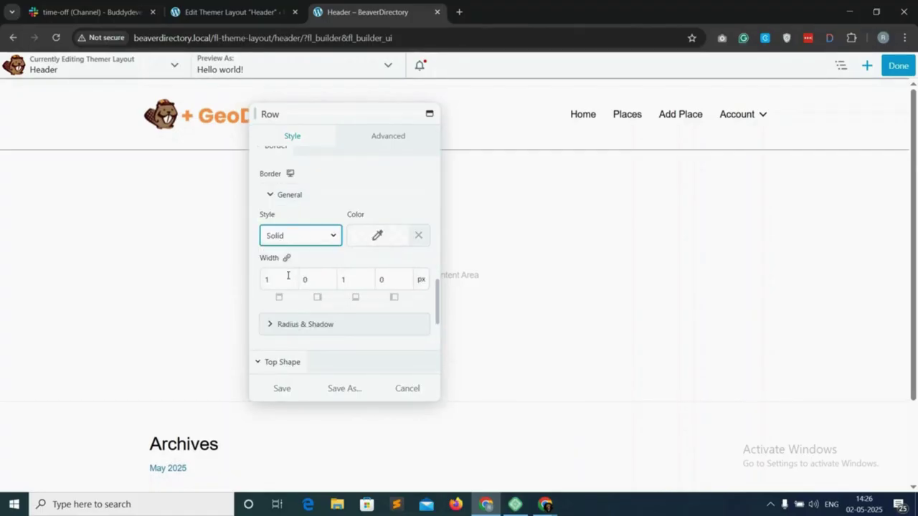
click(268, 279)
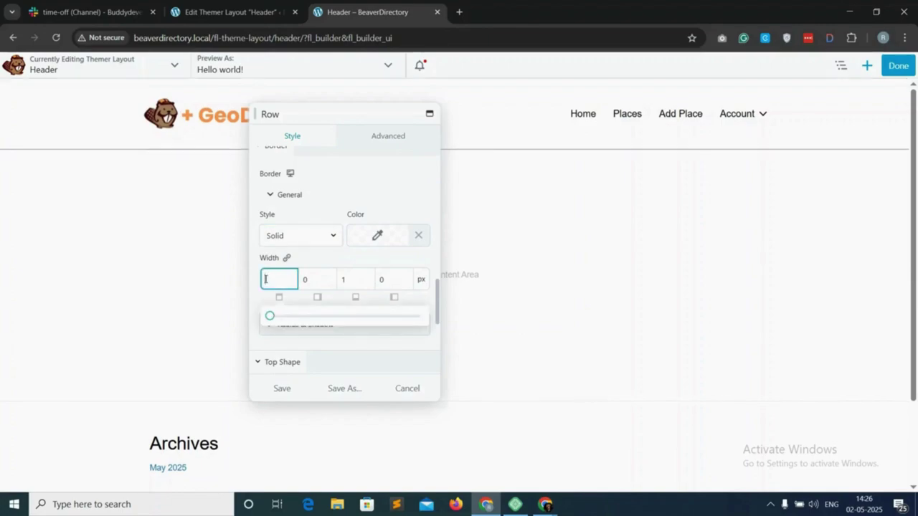
Set the header row's border color to the translucent dark tone rgba(38,29,29,0.19) and save the row settings.
click(377, 235)
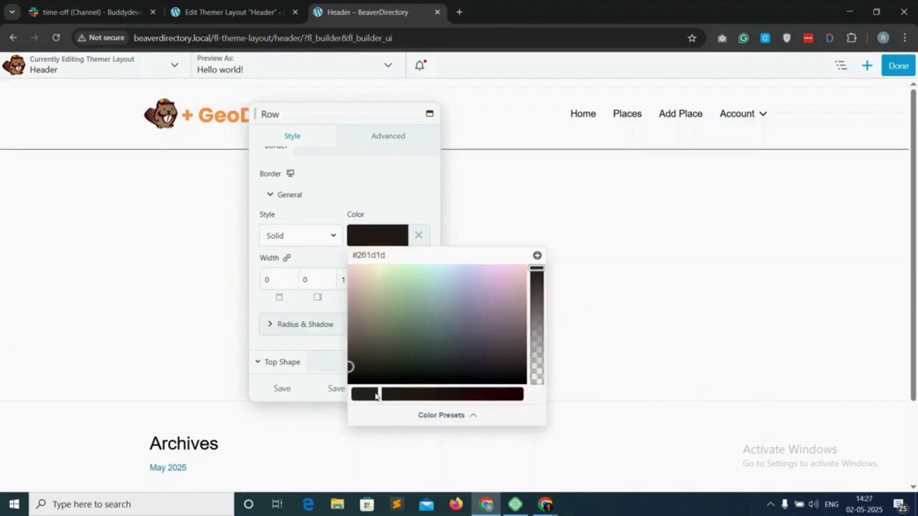
drag(535, 268, 534, 360)
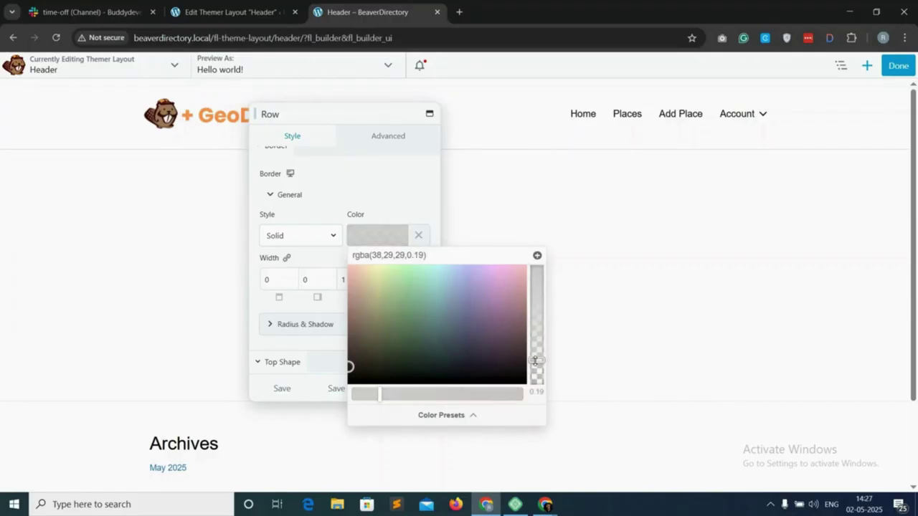
click(282, 388)
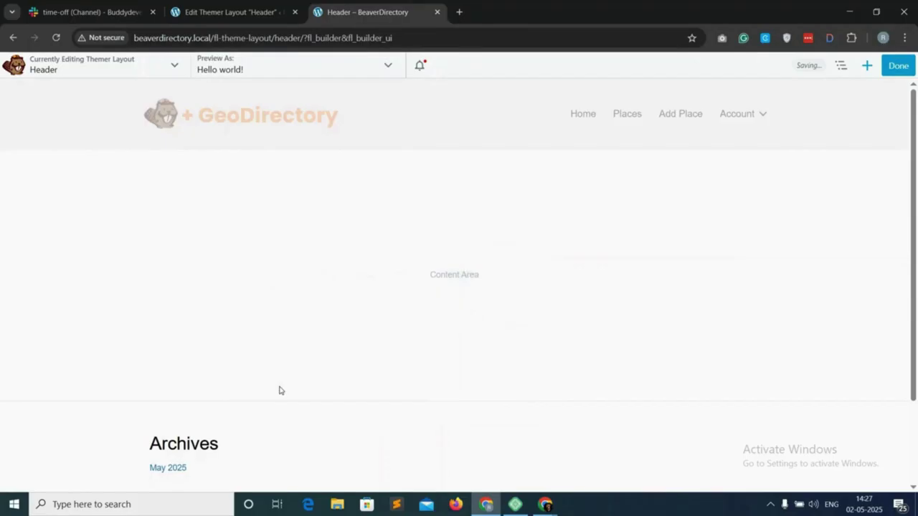
Publish the header with its bottom border and check that it stays fixed while the page scrolls.
click(898, 65)
click(853, 65)
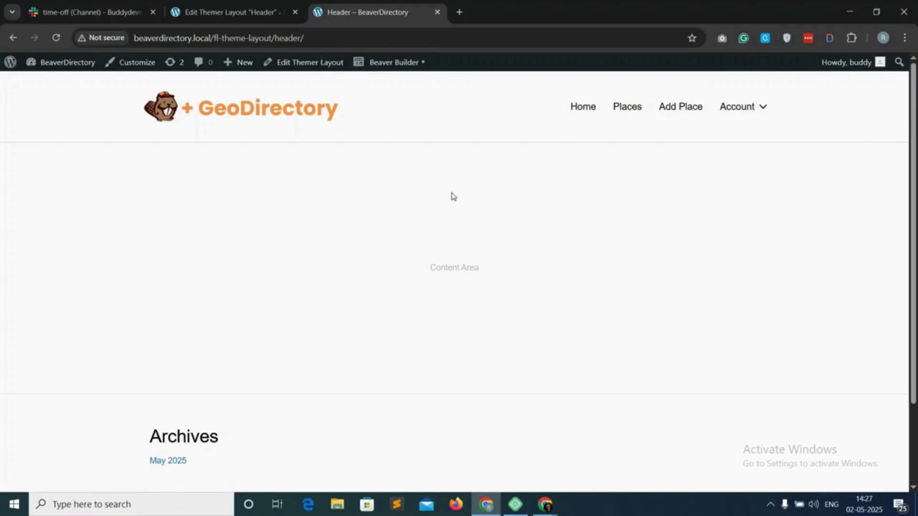
scroll(442, 207, down, 3)
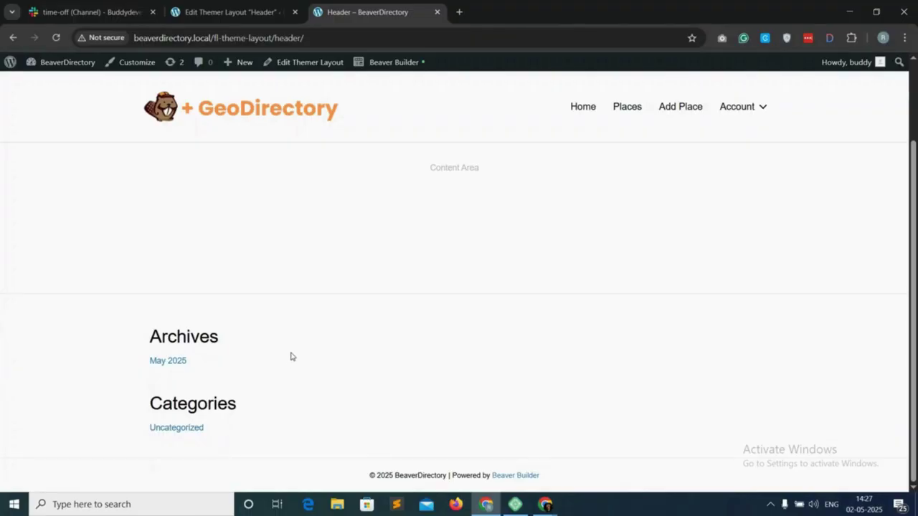
Add a new Themer Layout titled Footer with the Footer layout type.
click(247, 13)
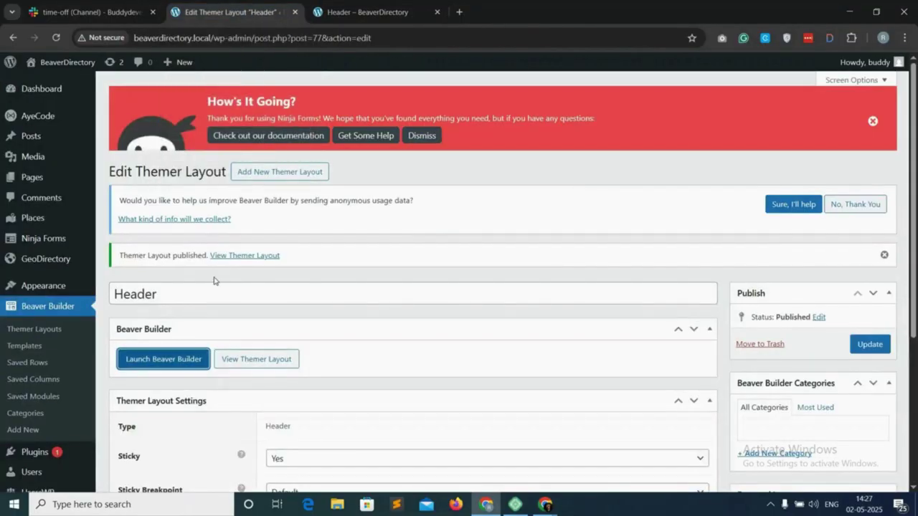
click(300, 179)
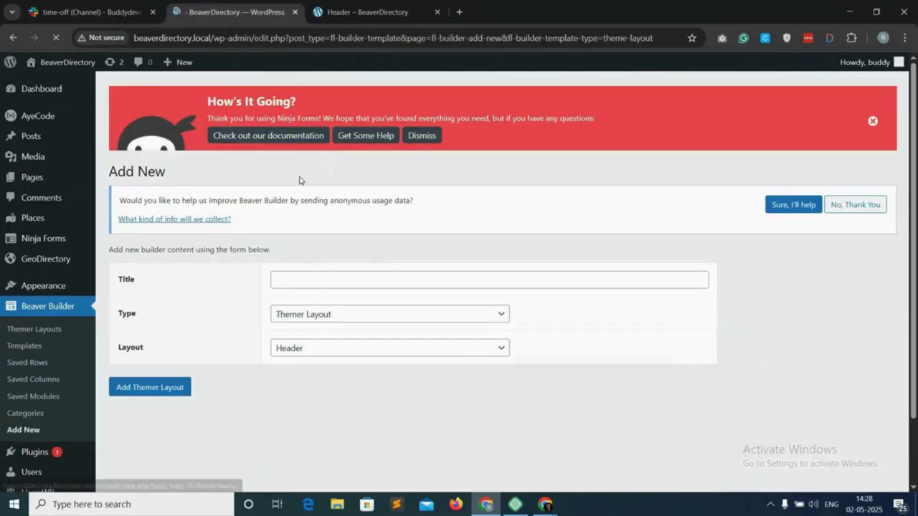
click(286, 279)
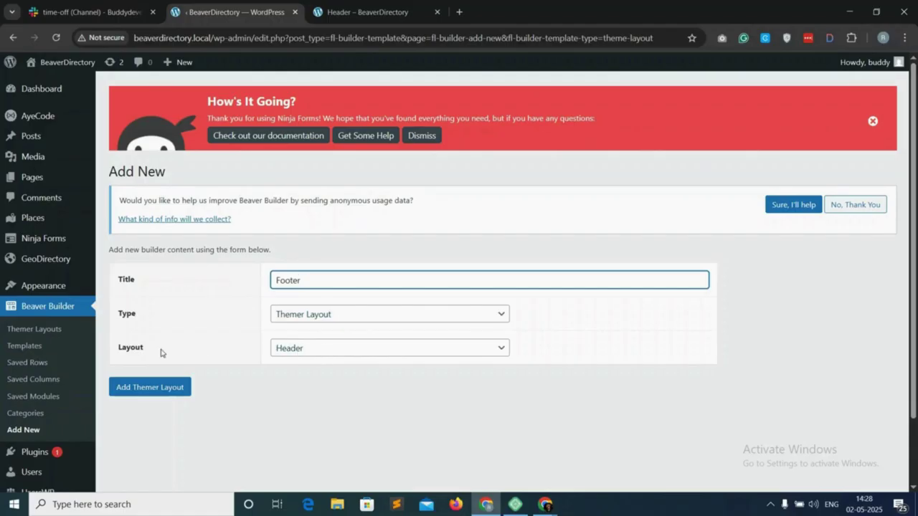
click(310, 349)
click(309, 389)
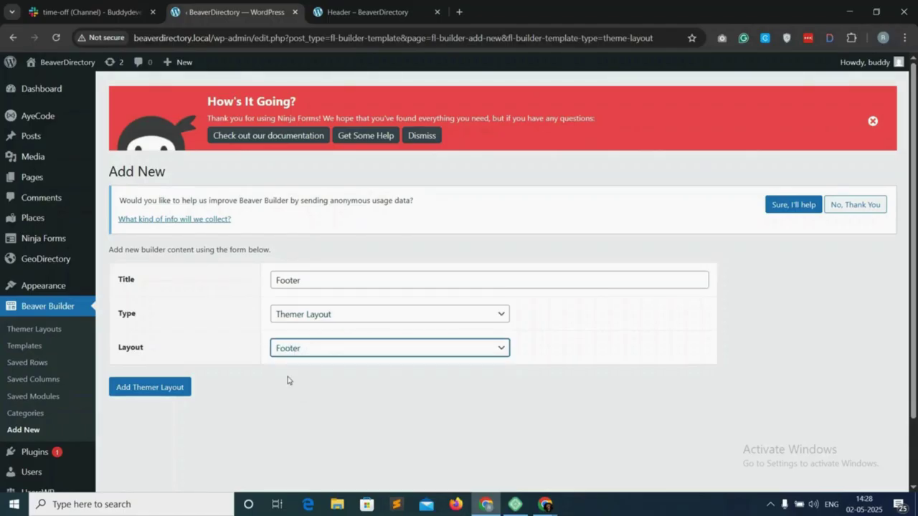
click(147, 390)
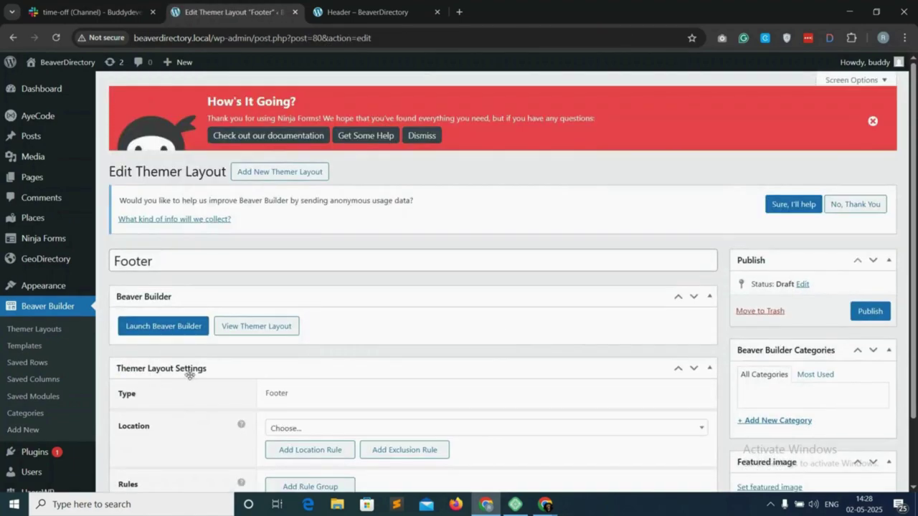
Set the Footer layout's location to Entire Site and publish the layout.
scroll(326, 356, down, 2)
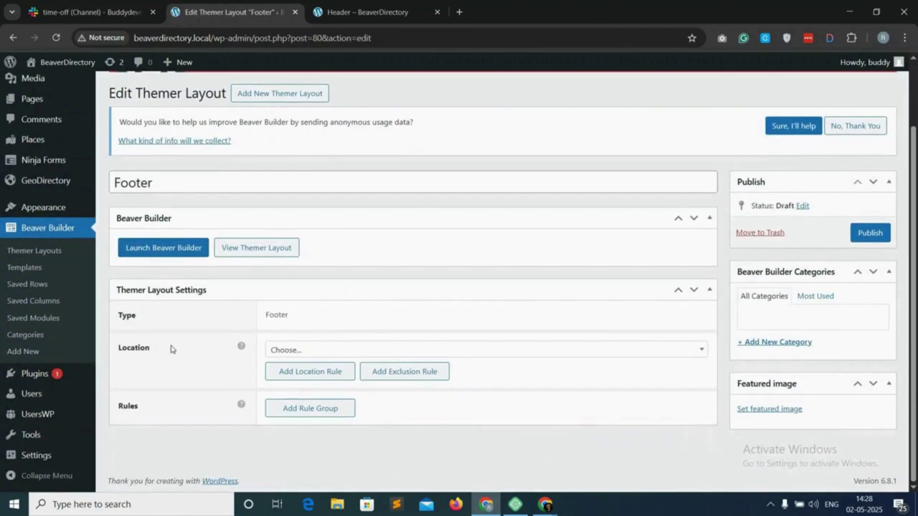
click(336, 351)
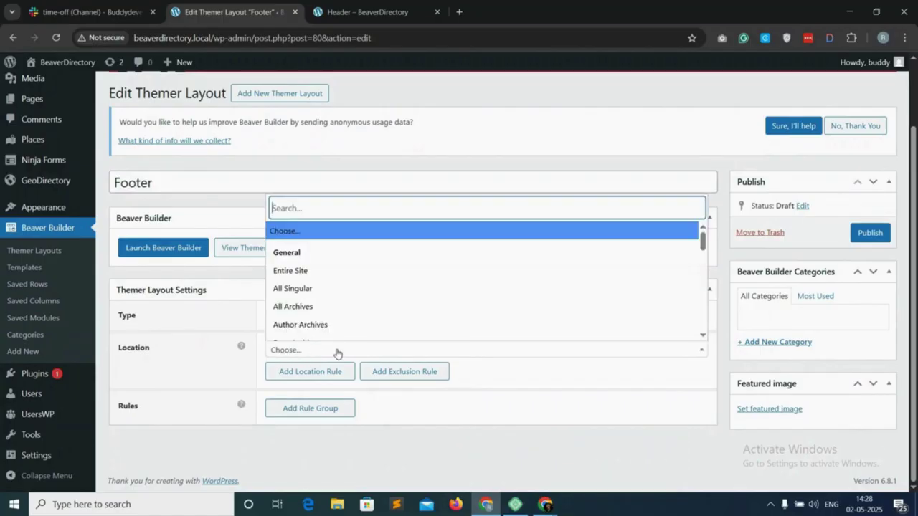
click(326, 270)
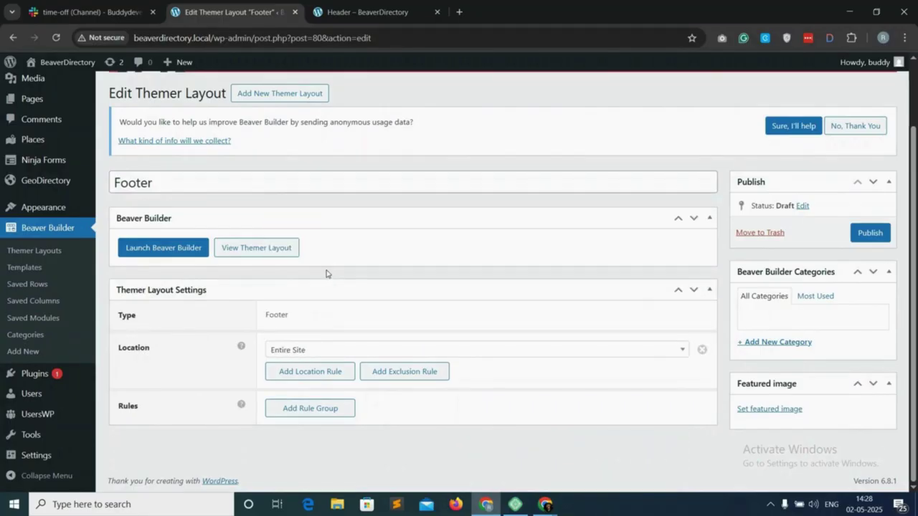
click(871, 234)
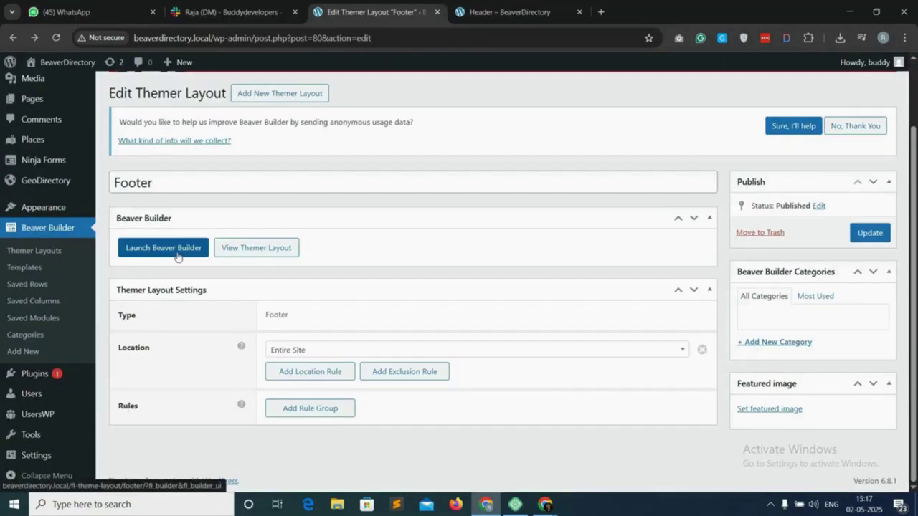
Launch Beaver Builder for the footer, change the main footer row's background color to dark indigo, and save the row settings.
click(177, 256)
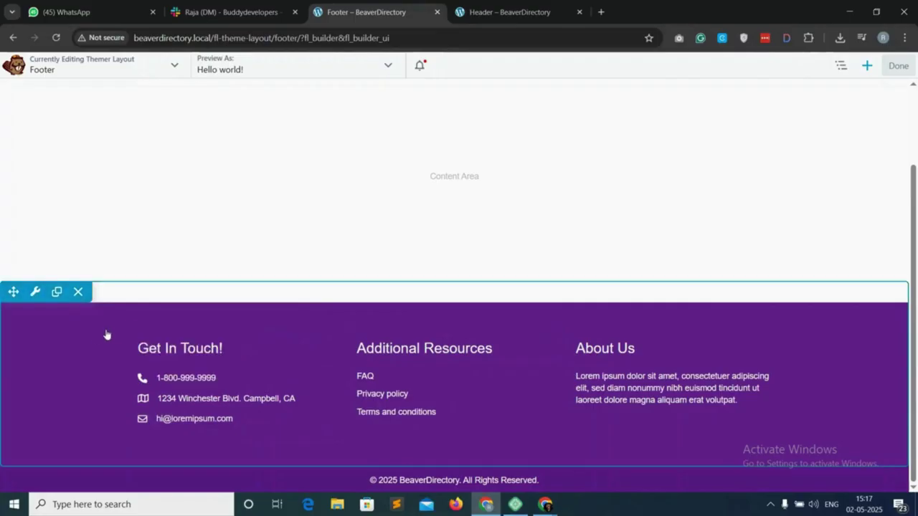
mouse_move(35, 292)
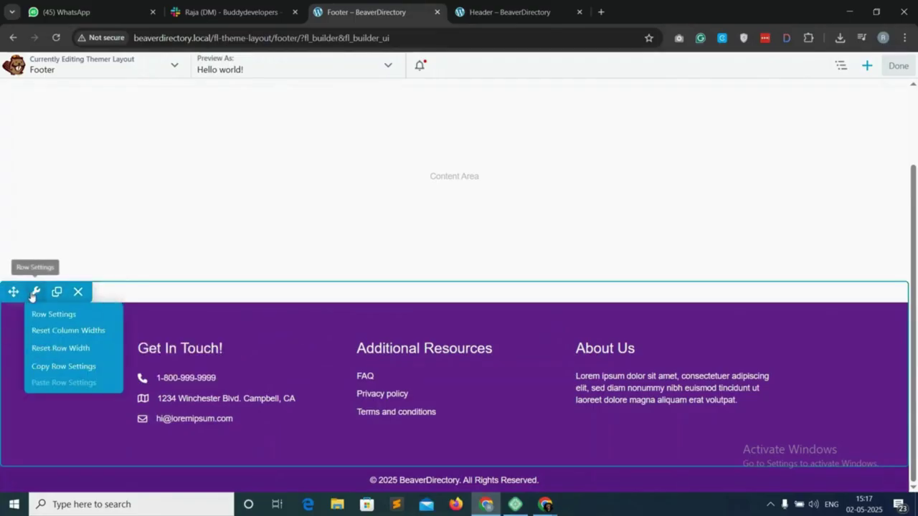
click(51, 316)
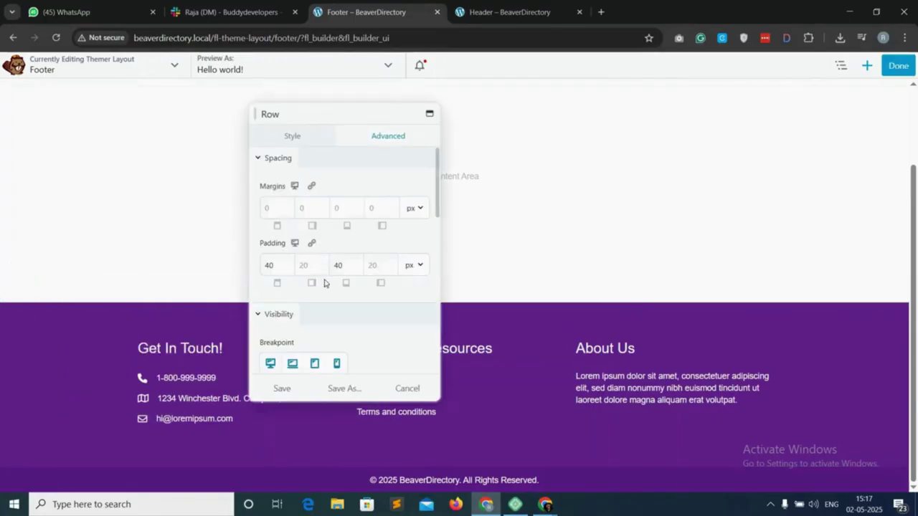
scroll(325, 280, down, 5)
scroll(331, 306, up, 6)
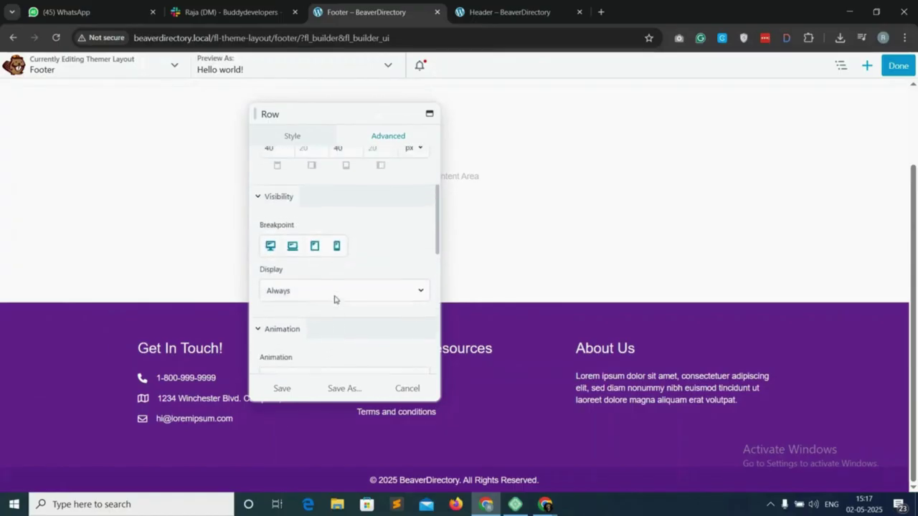
click(295, 137)
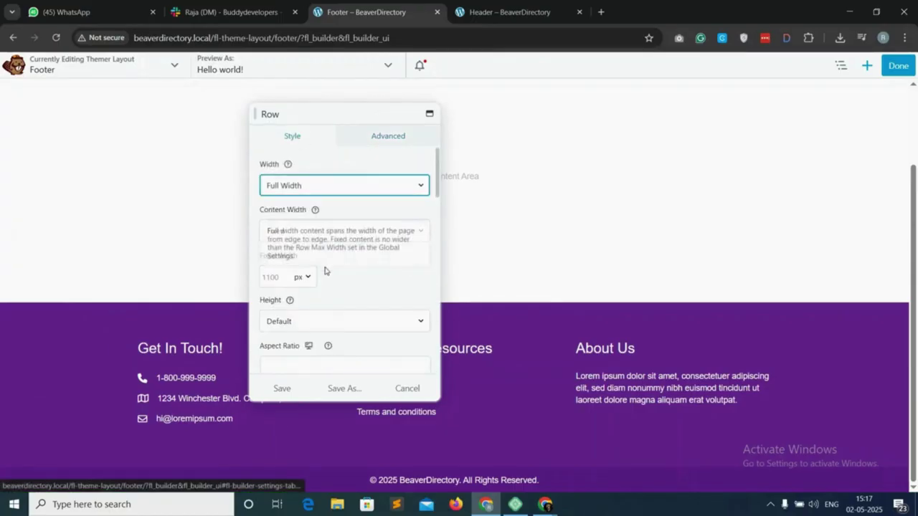
scroll(326, 280, down, 6)
scroll(329, 297, down, 3)
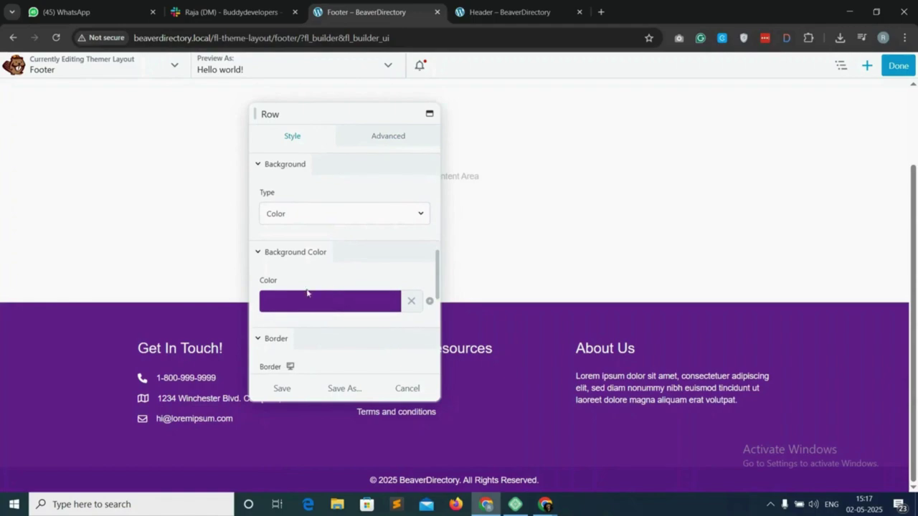
click(328, 303)
click(390, 399)
click(393, 280)
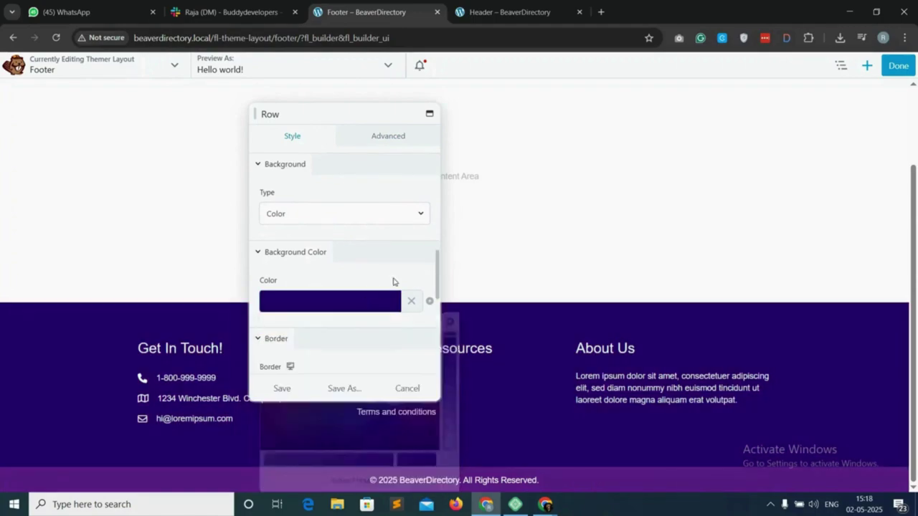
click(280, 389)
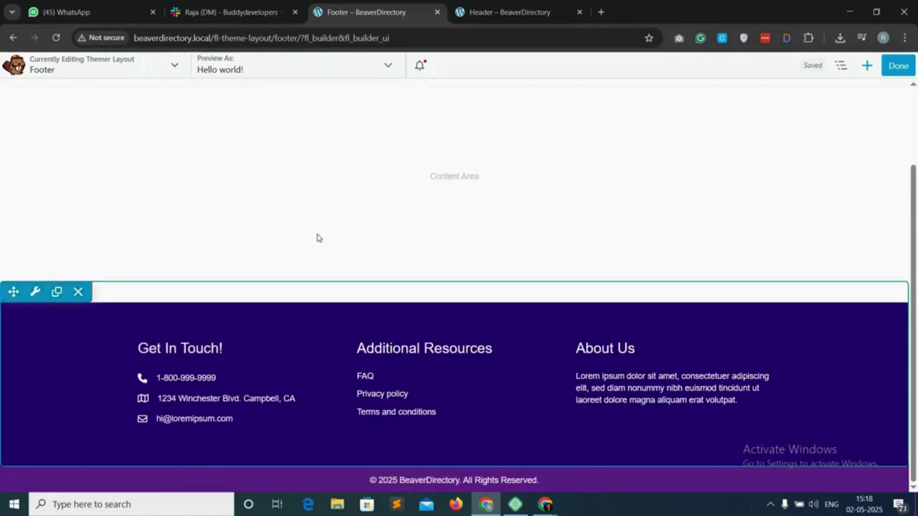
Show the layout outline and duplicate the Get In Touch! column in the main footer row.
click(841, 66)
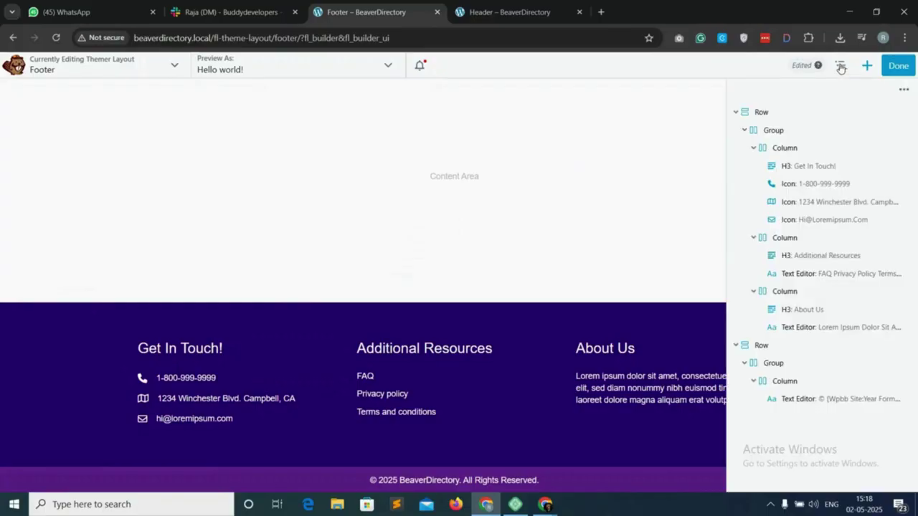
right_click(803, 154)
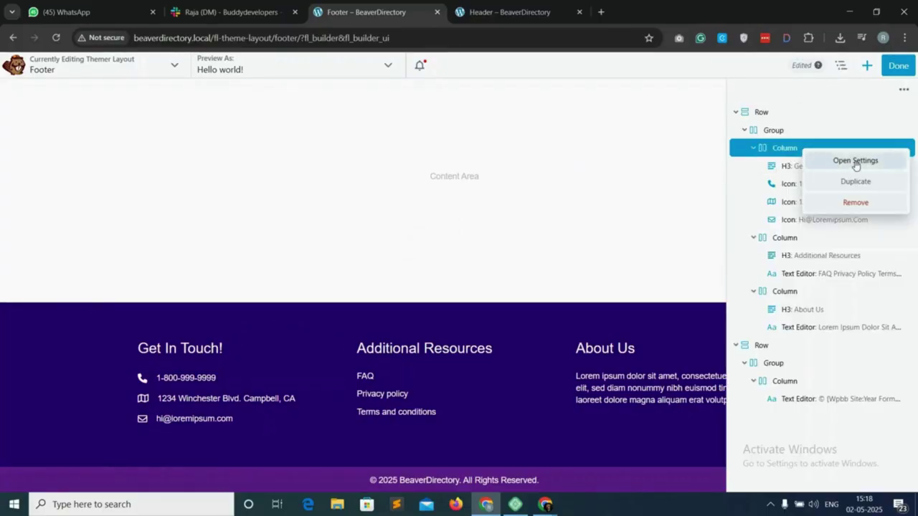
click(799, 181)
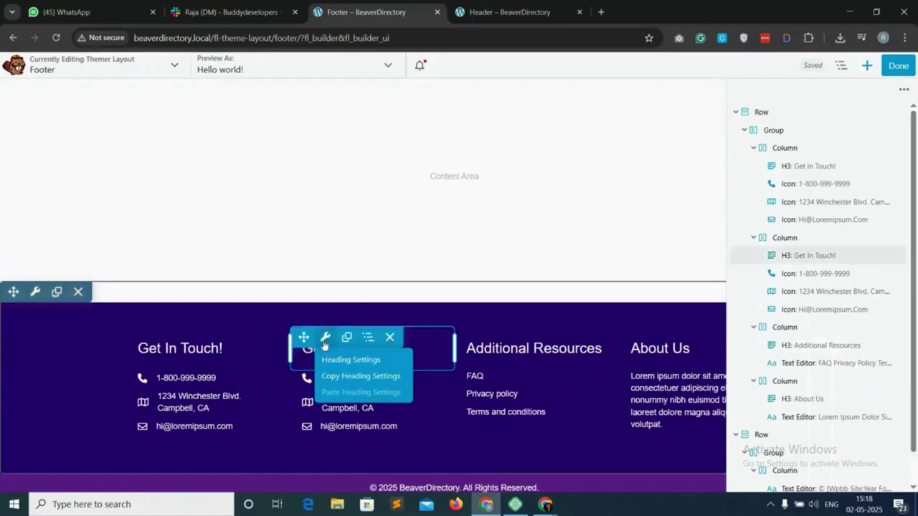
mouse_move(205, 342)
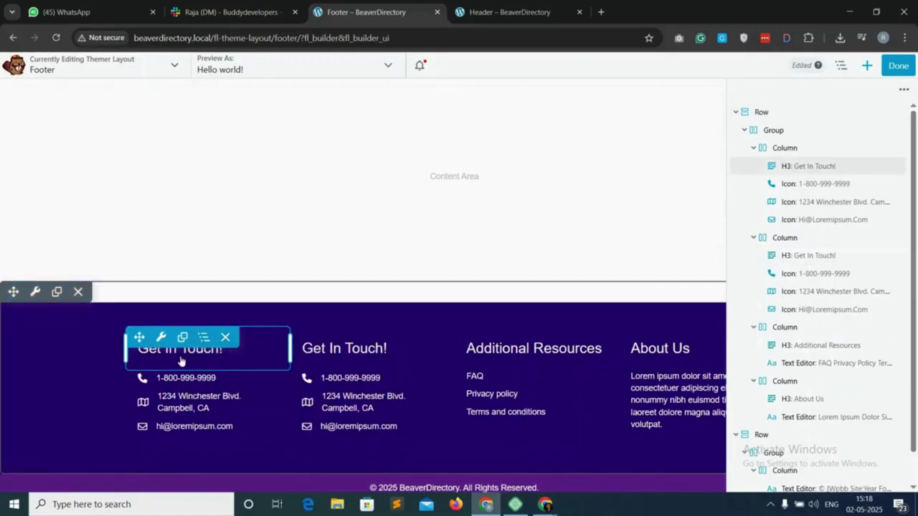
click(224, 342)
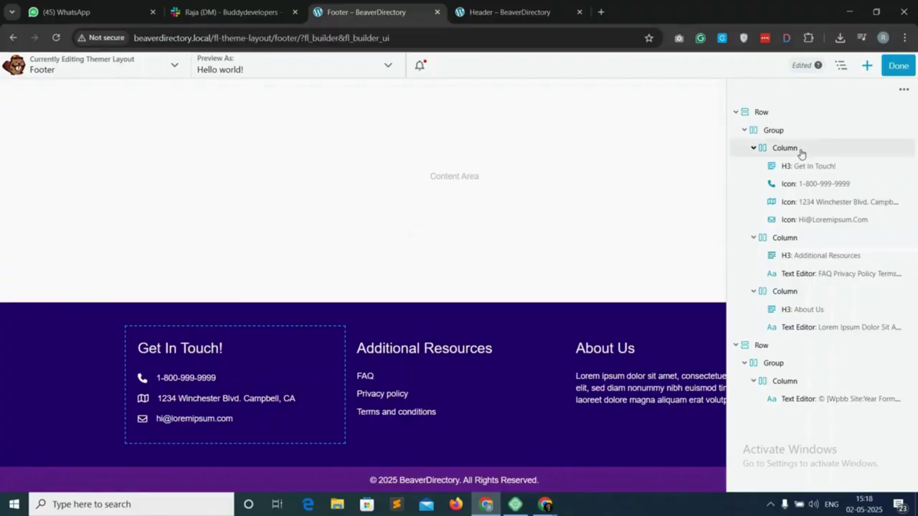
right_click(803, 149)
click(856, 180)
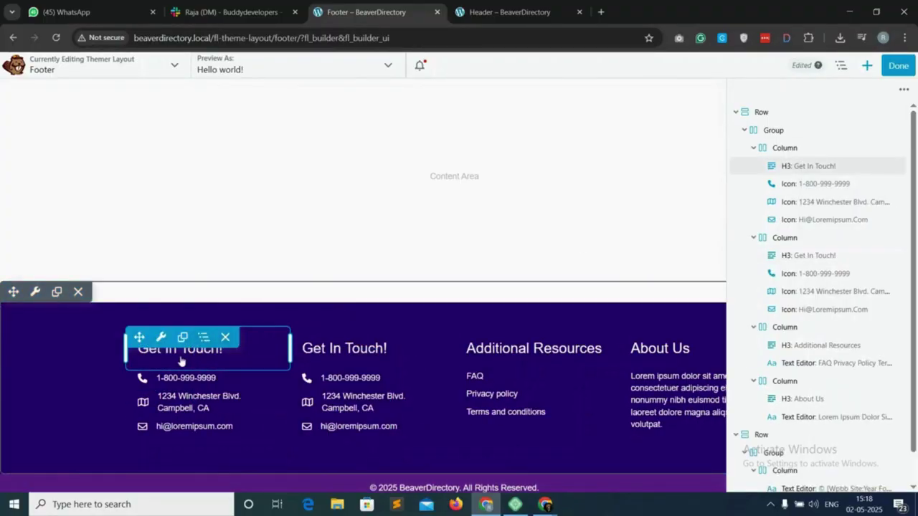
Delete the heading and the phone, address and email icon modules from the first Get In Touch! column.
click(225, 337)
click(514, 114)
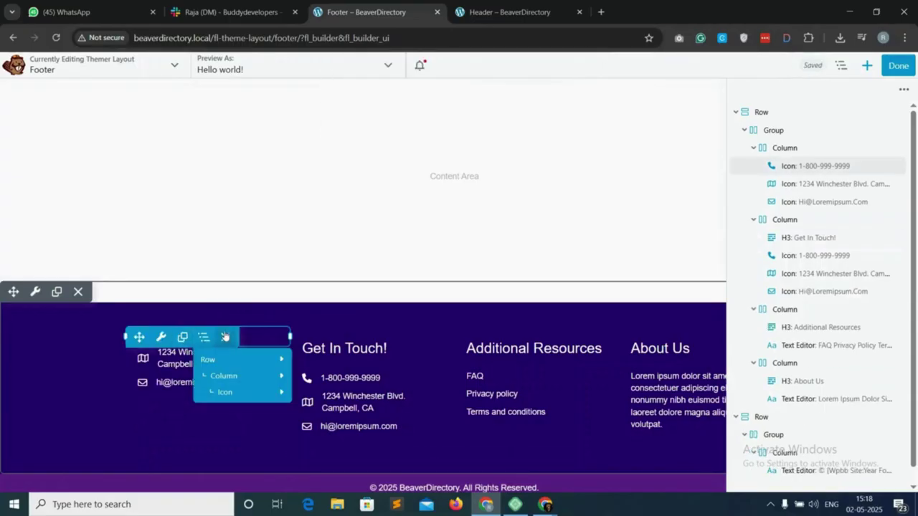
click(224, 337)
key(Return)
click(226, 339)
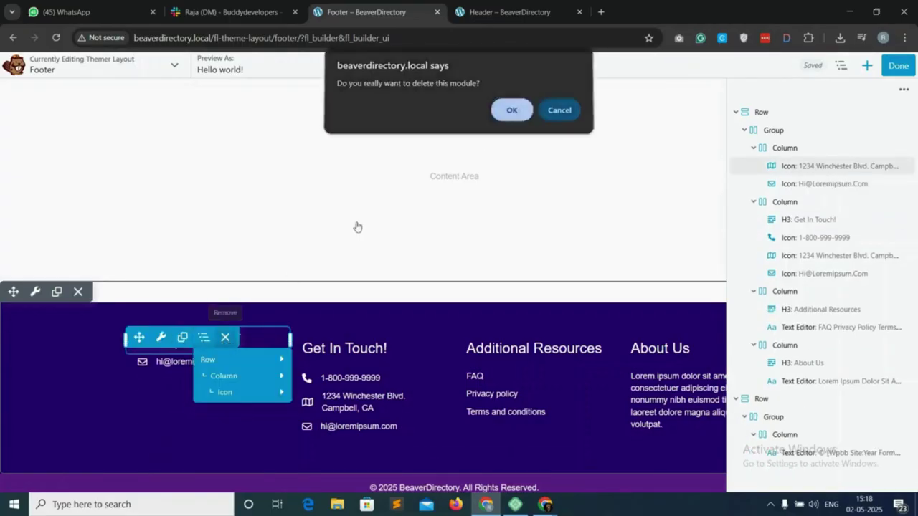
key(Return)
click(225, 338)
key(Return)
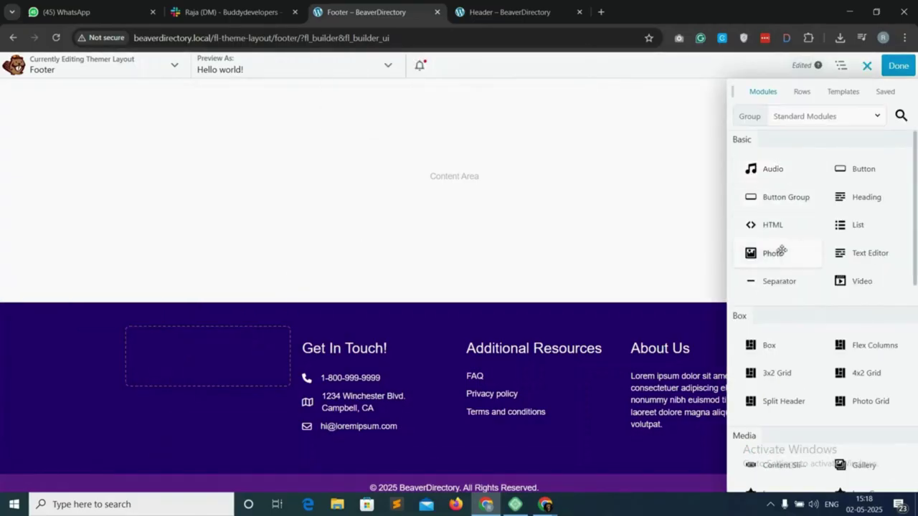
Add a Photo module to the emptied first footer column and select the GeoDirectory logo from the media library.
drag(773, 251, 176, 364)
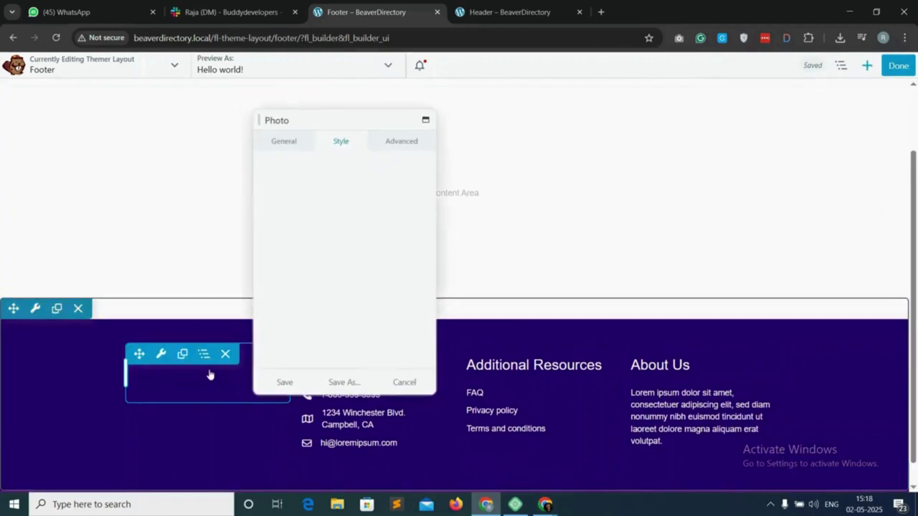
scroll(304, 283, down, 3)
scroll(308, 281, up, 2)
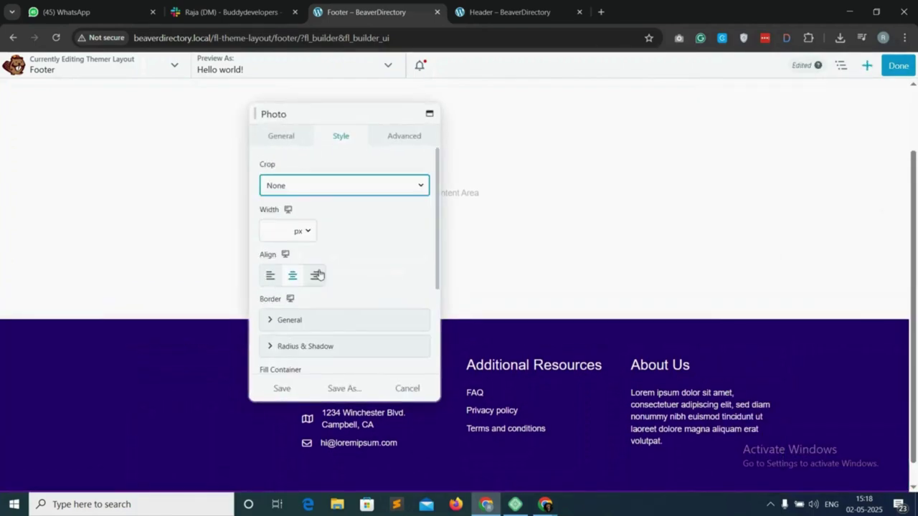
click(281, 136)
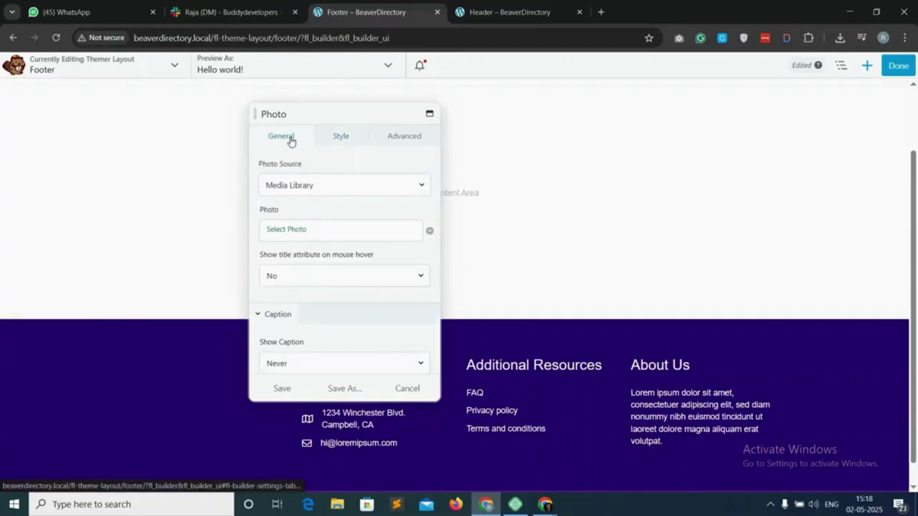
click(313, 229)
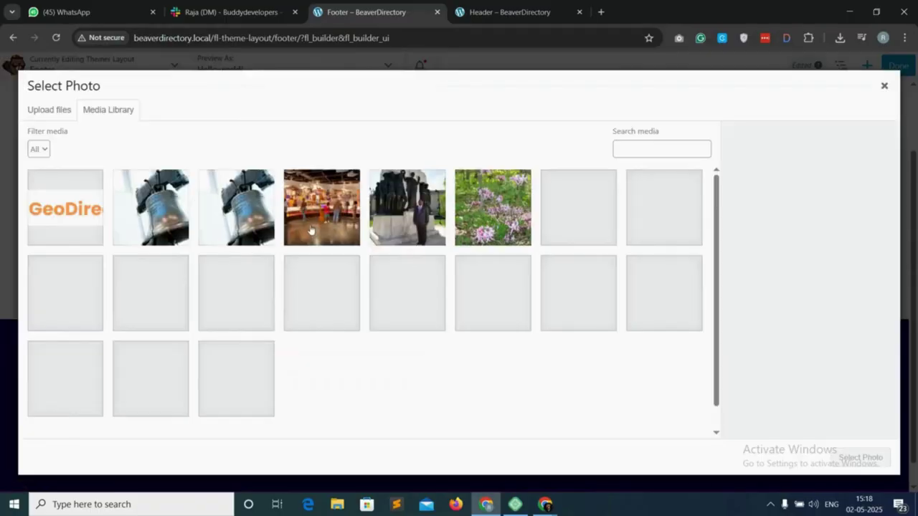
click(64, 208)
click(860, 458)
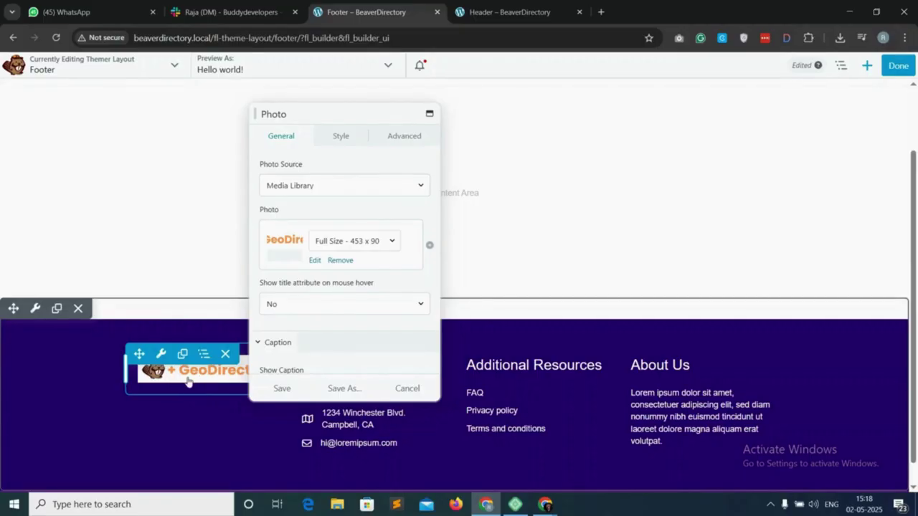
Search Google for "bg remover" in a new browser tab and open the remove.bg site.
click(601, 11)
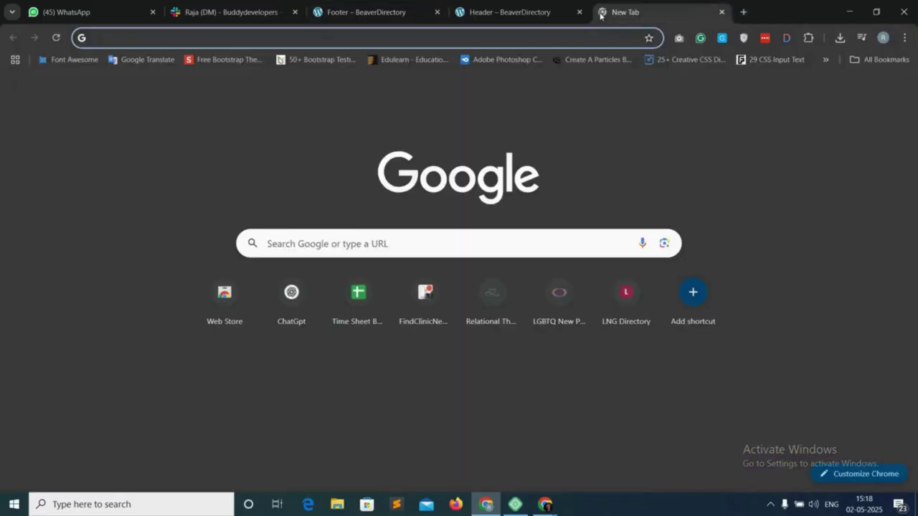
text(bg remover)
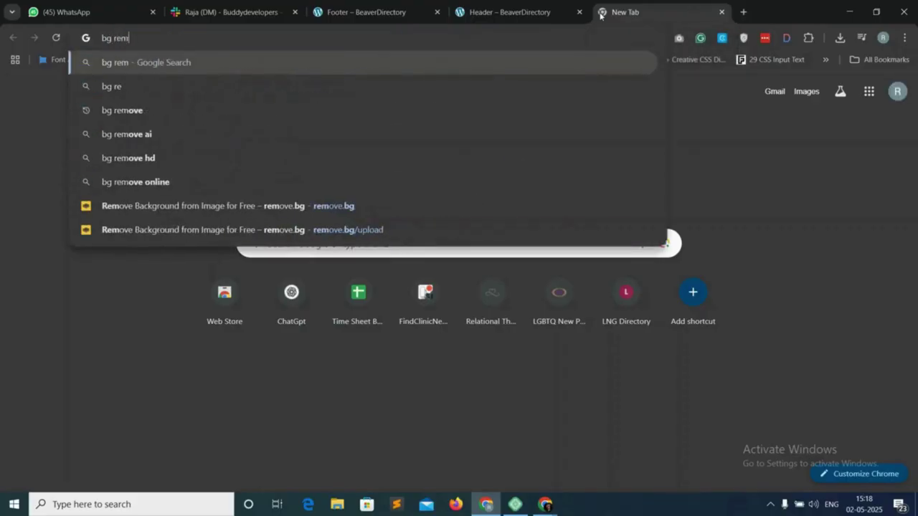
key(Return)
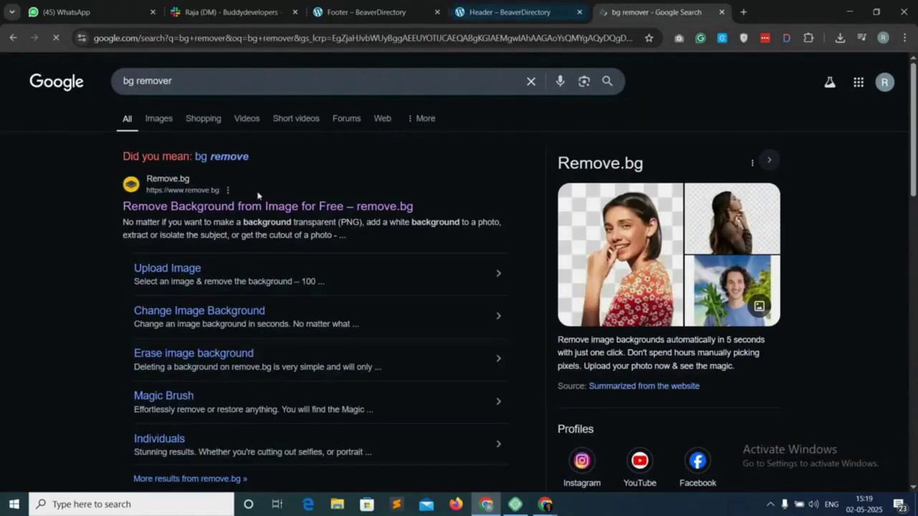
click(271, 207)
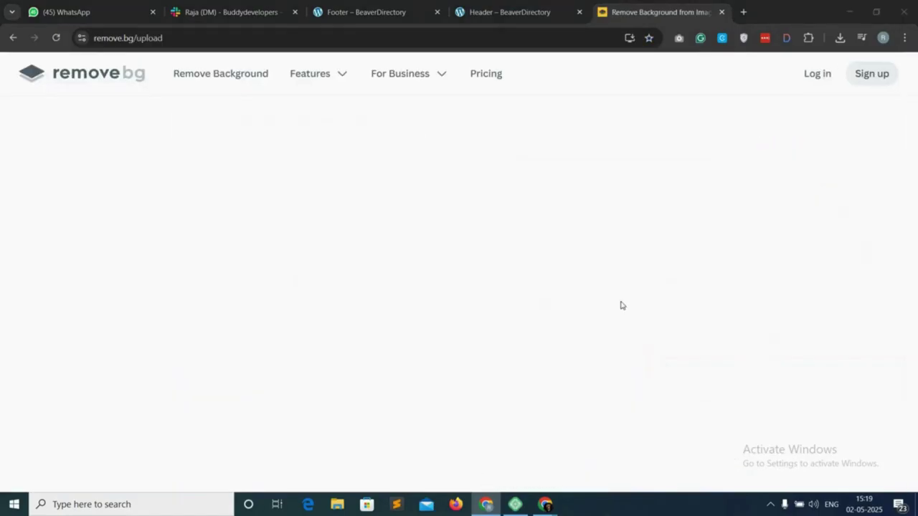
Upload the "beaver+ GeoDirectoryf" image to remove.bg and download the free 453 x 90 preview of the cutout.
click(355, 104)
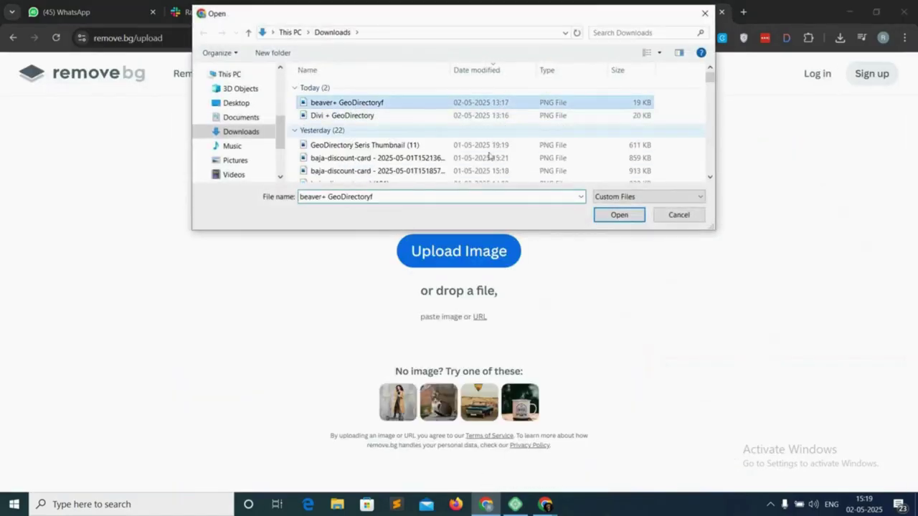
click(619, 215)
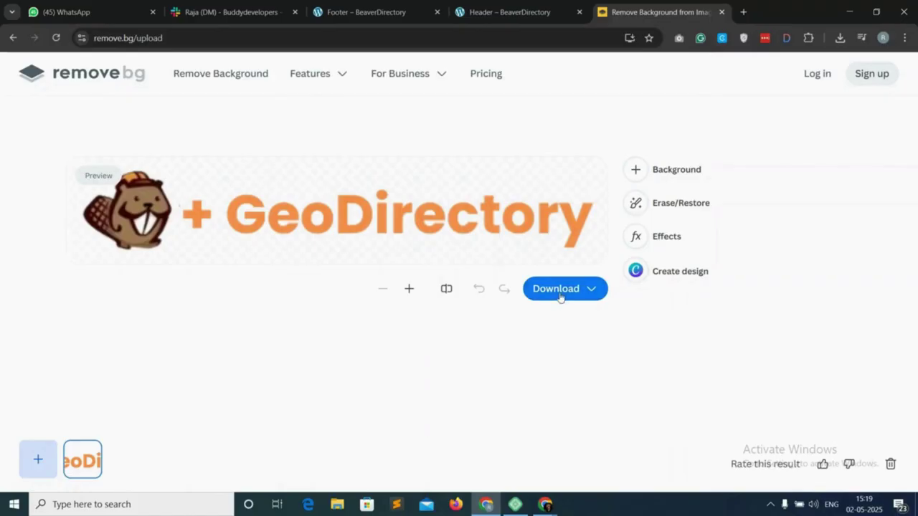
click(591, 291)
click(561, 220)
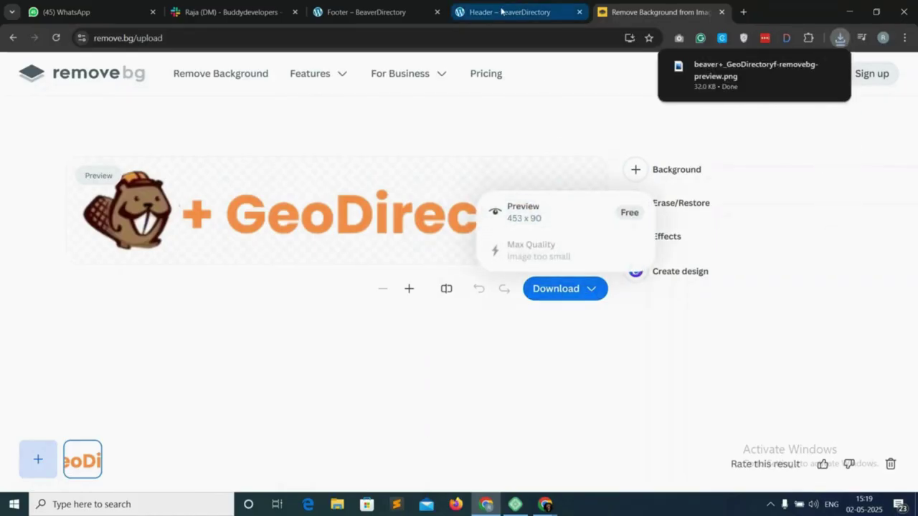
Replace the image in the footer's Photo module with the downloaded transparent beaver+_GeoDirectoryf-removebg-preview.png, uploading it to the media library.
click(389, 8)
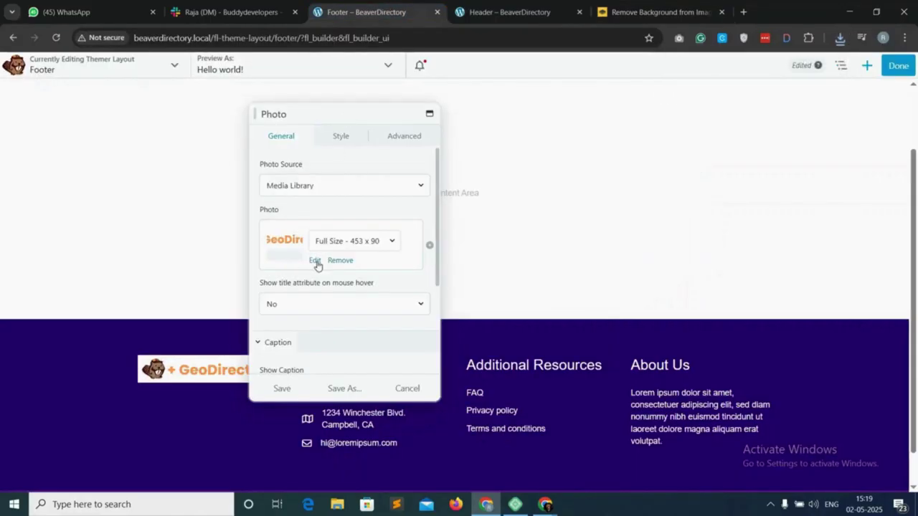
click(343, 261)
click(301, 233)
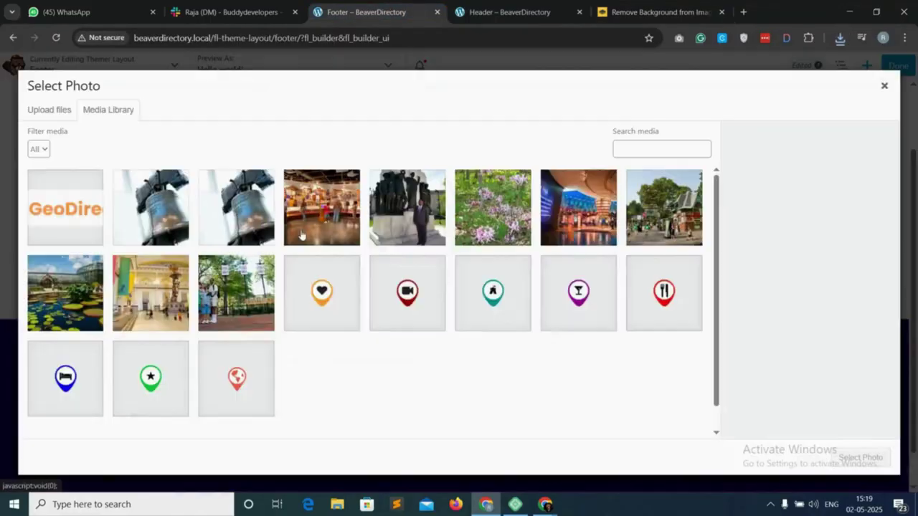
click(839, 38)
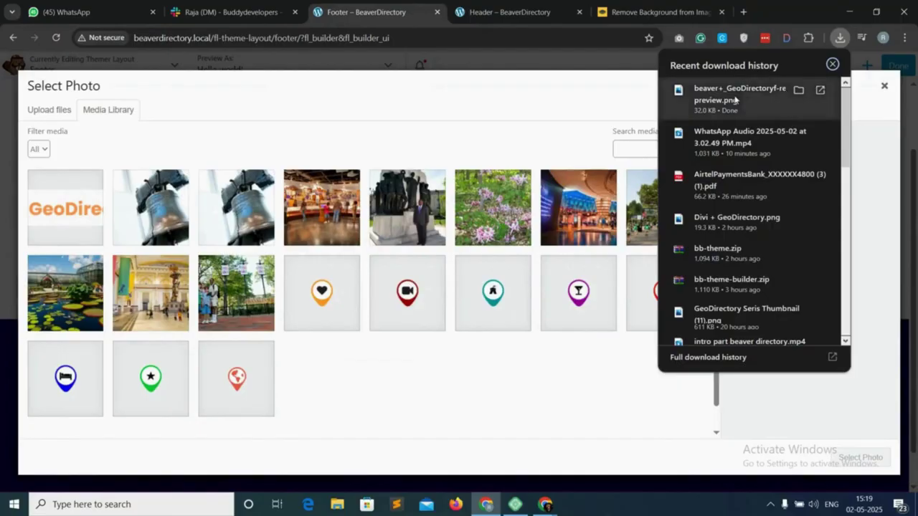
drag(731, 100, 359, 208)
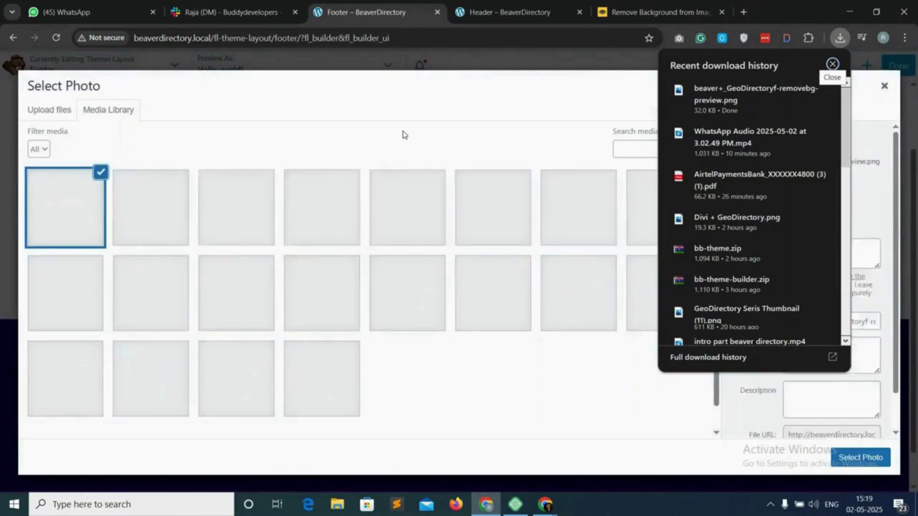
click(859, 459)
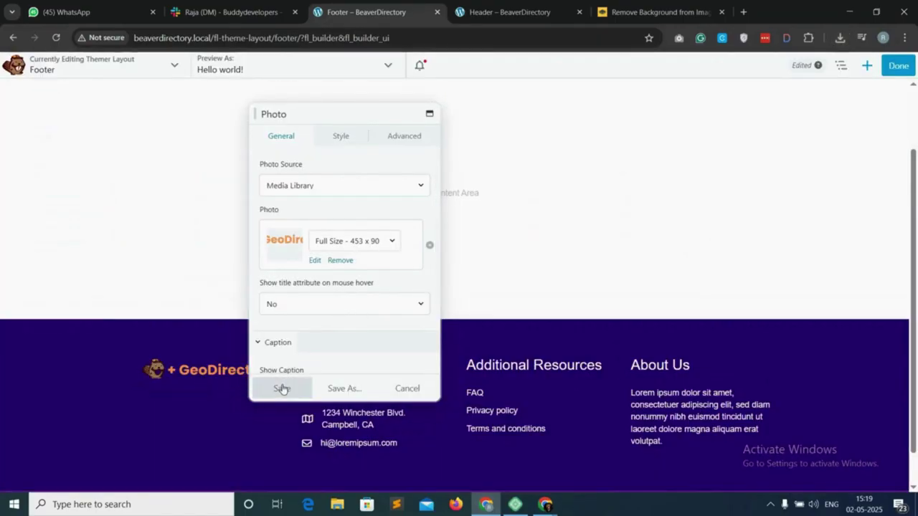
Align the footer logo to the left with no crop and save the Photo module.
click(337, 140)
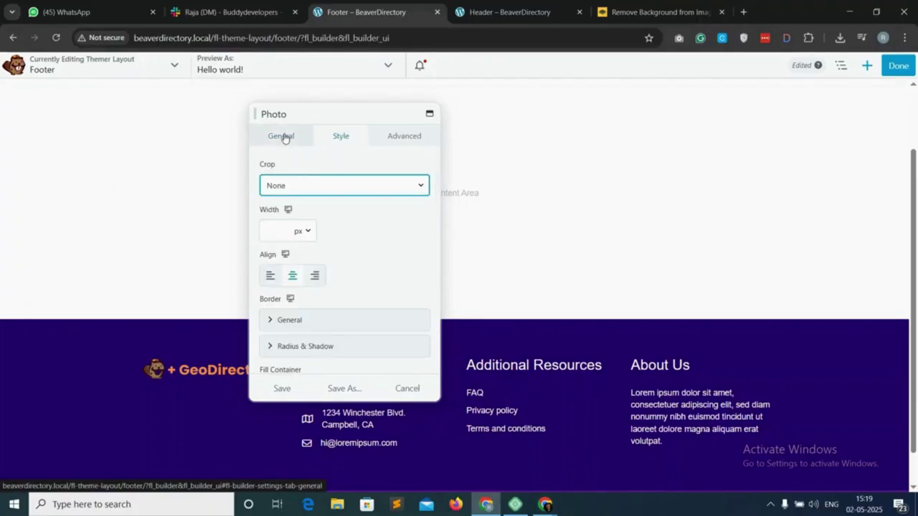
click(312, 186)
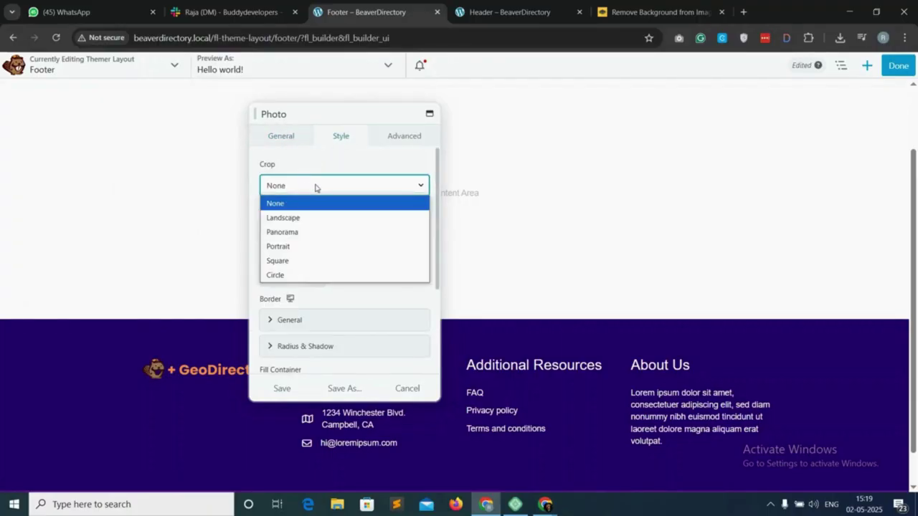
click(315, 188)
scroll(317, 280, down, 1)
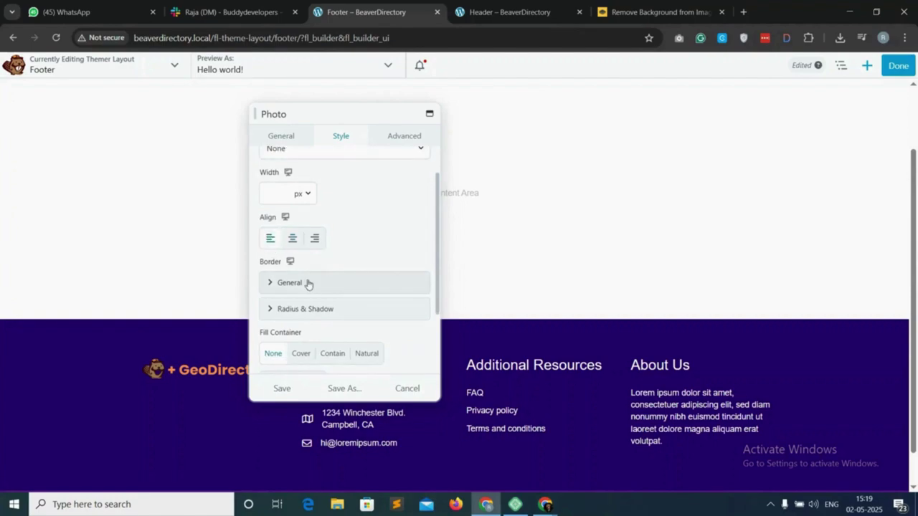
scroll(332, 296, down, 2)
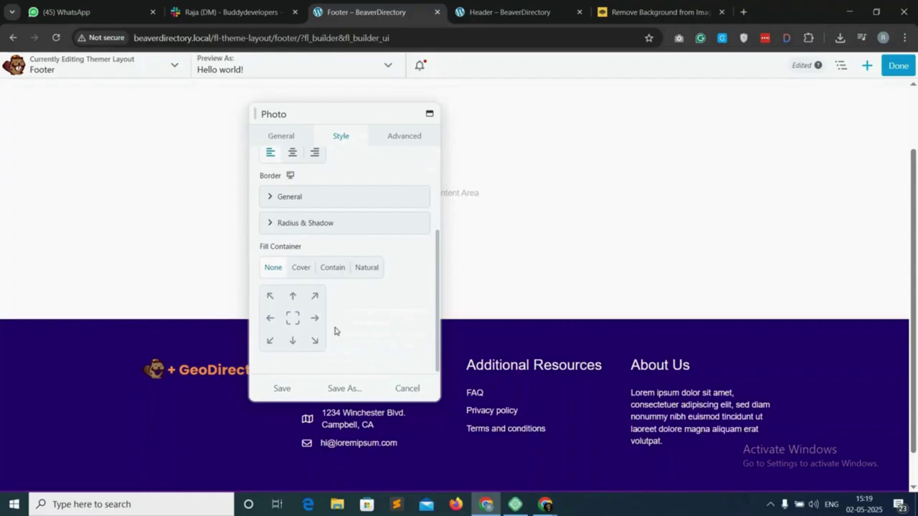
scroll(336, 331, up, 3)
click(284, 137)
scroll(389, 262, down, 1)
scroll(344, 273, up, 1)
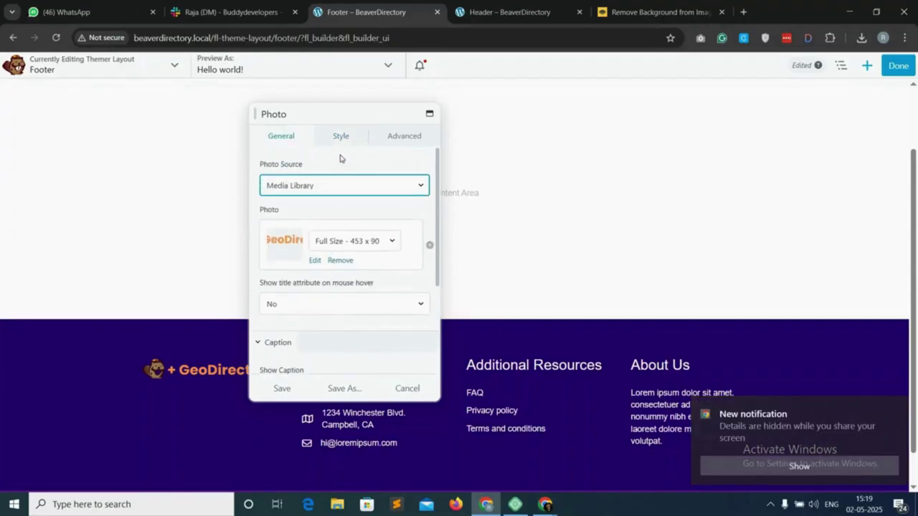
click(281, 388)
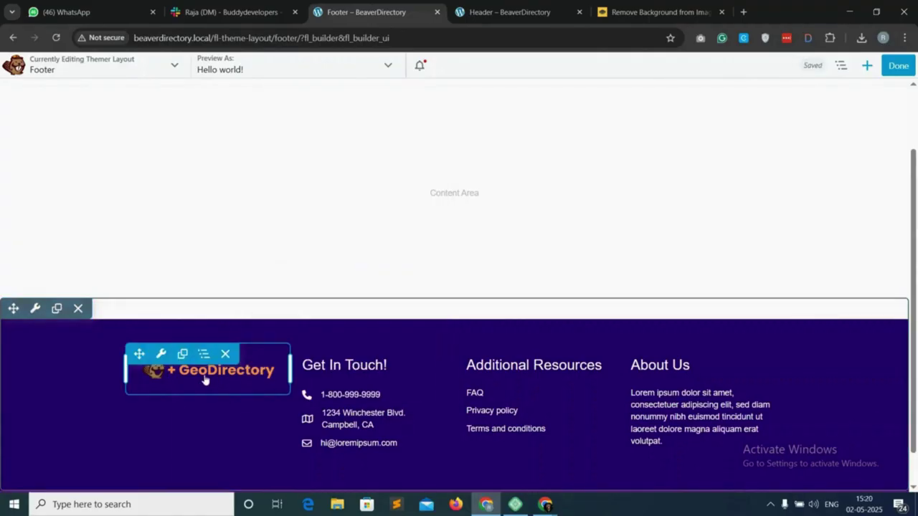
Add a Text Editor module below the footer logo with the paragraph from "Lorem Ipsum is simply dummy text" to "since the 1500s, when".
click(866, 66)
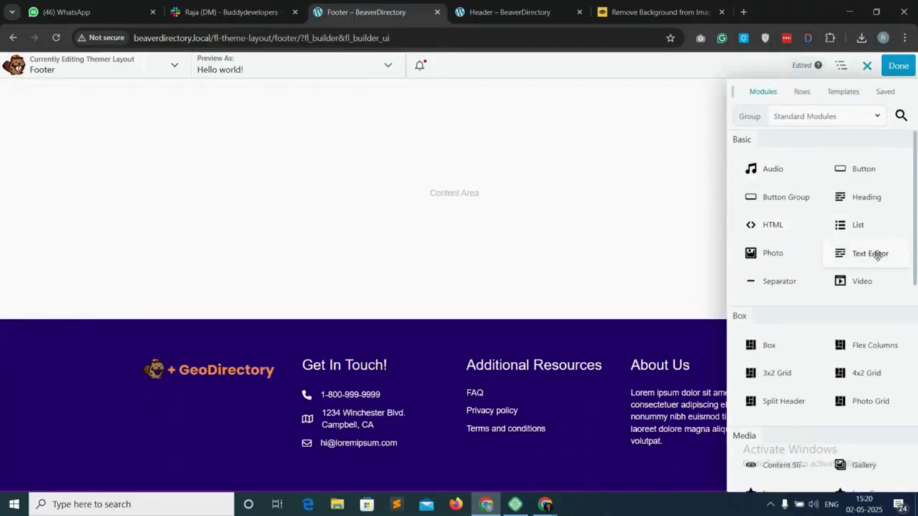
drag(877, 256, 200, 412)
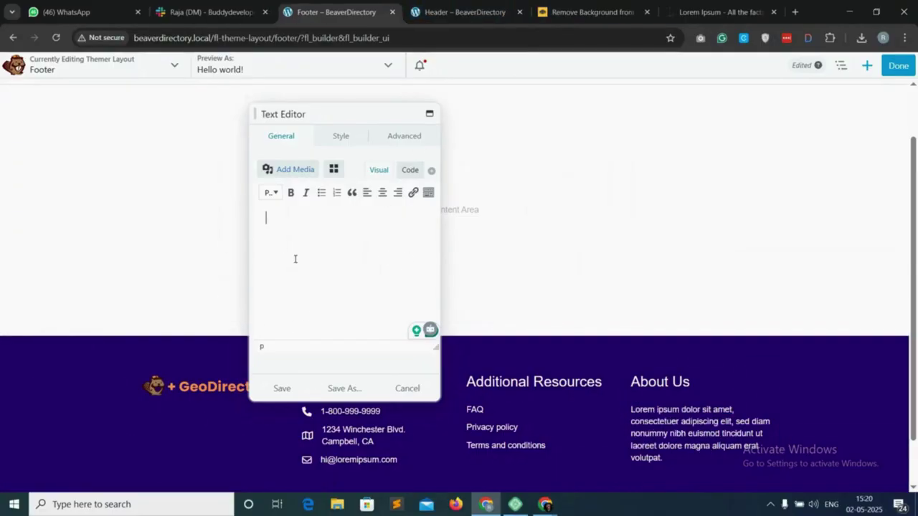
text(Lorem Ipsum is simply dummy text of the printing and typesetting industry. Lorem Ipsum has been the industry's standard dummy text ever since the 1500s, when)
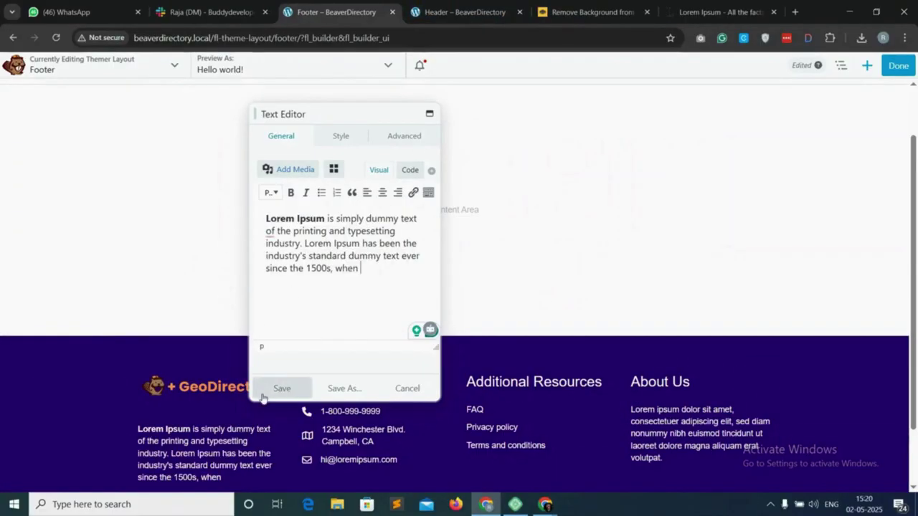
Set the top margin of the footer's Lorem Ipsum text module to 0 px and save the module.
click(333, 138)
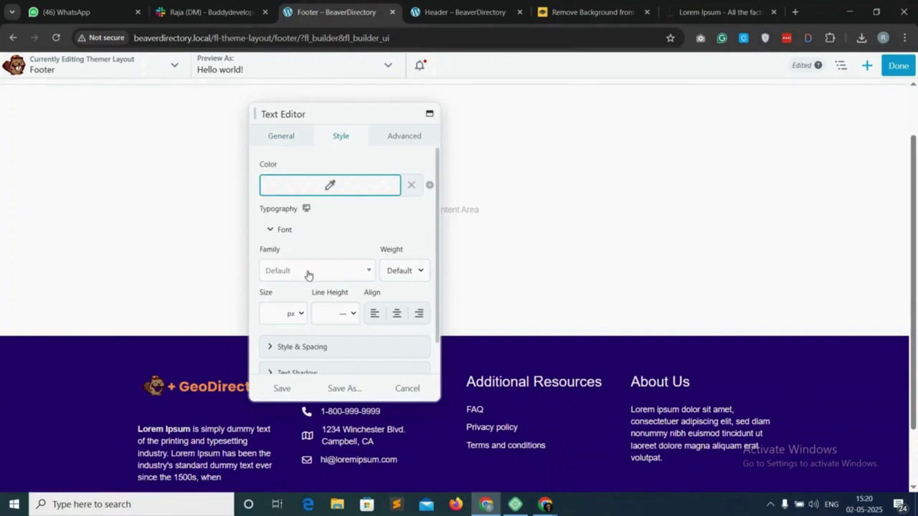
scroll(304, 301, down, 1)
click(312, 327)
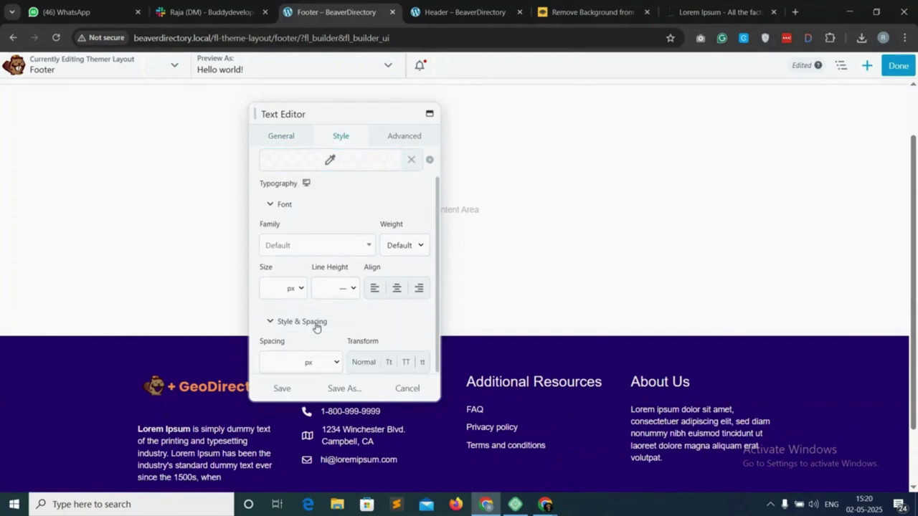
scroll(280, 344, down, 3)
click(275, 274)
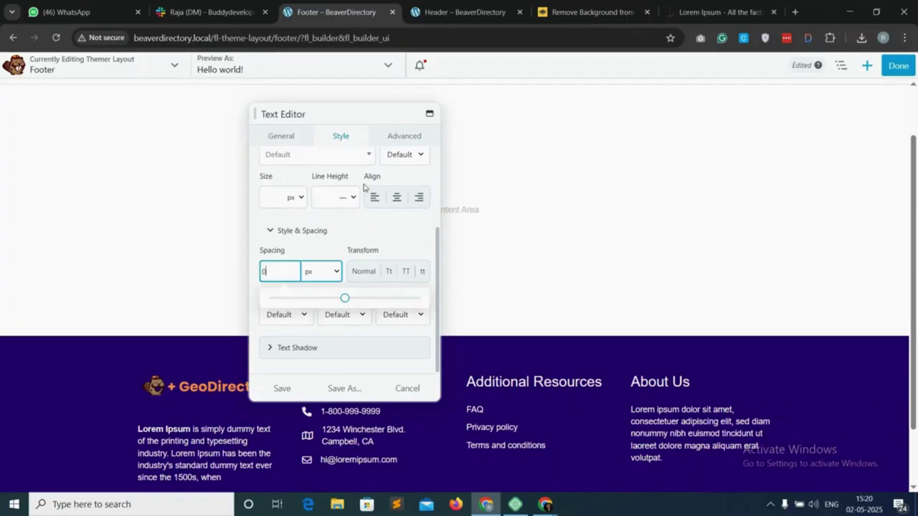
click(401, 136)
click(273, 187)
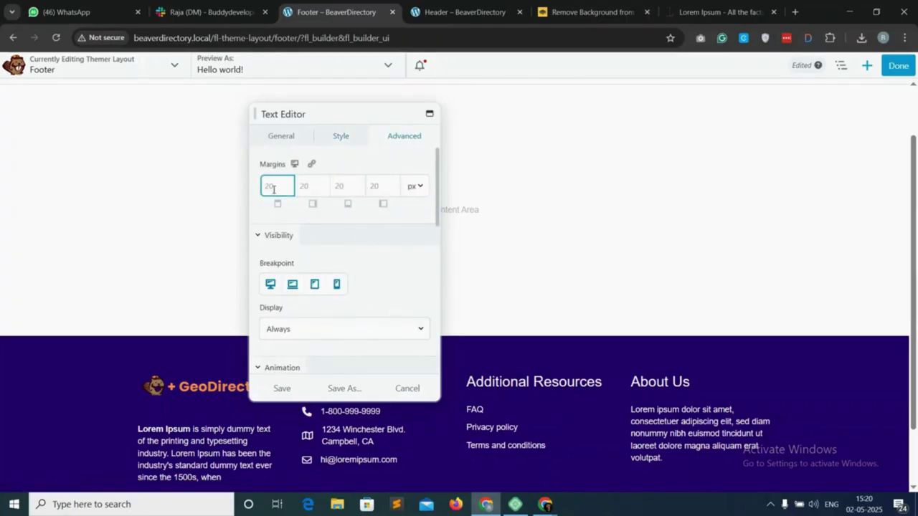
text(0)
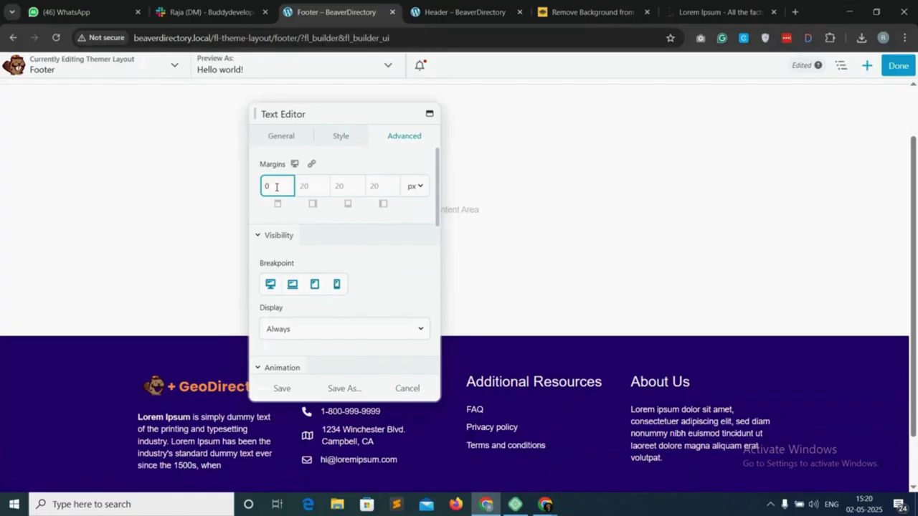
click(284, 388)
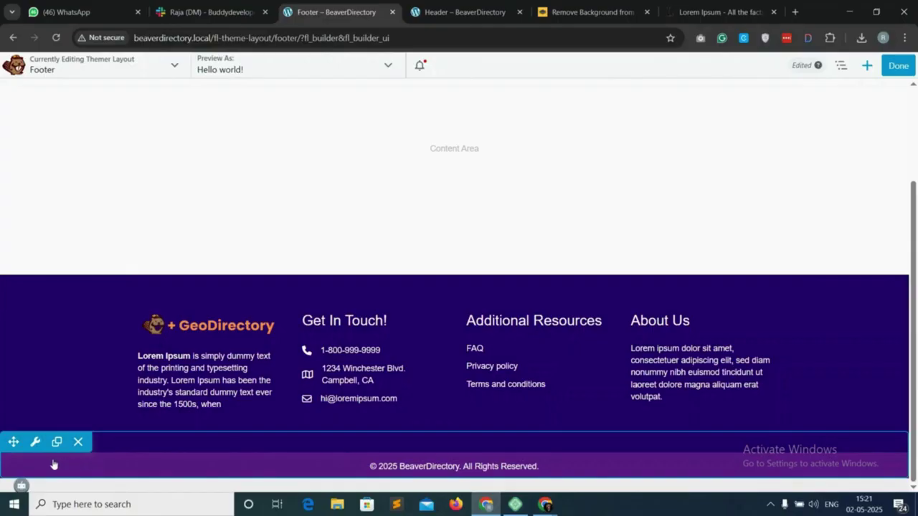
Set the background color of the copyright row to #16004f and save the row settings.
mouse_move(35, 442)
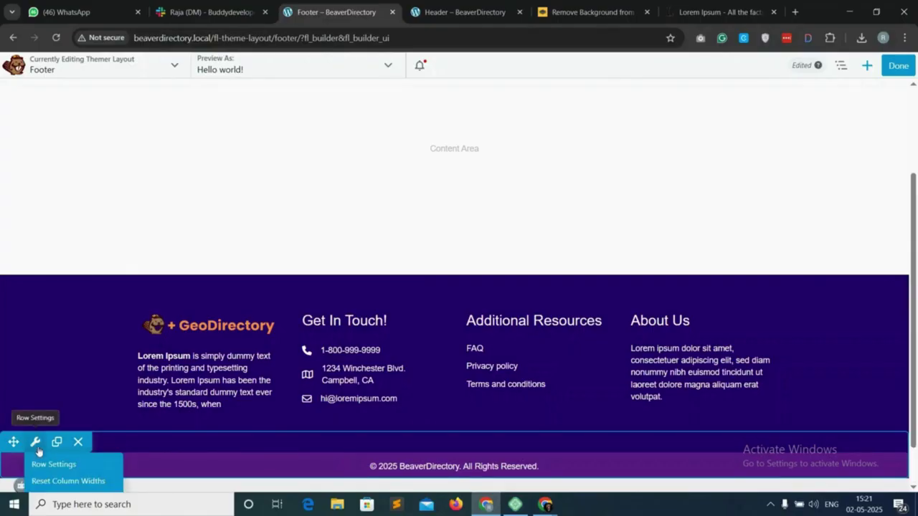
click(50, 465)
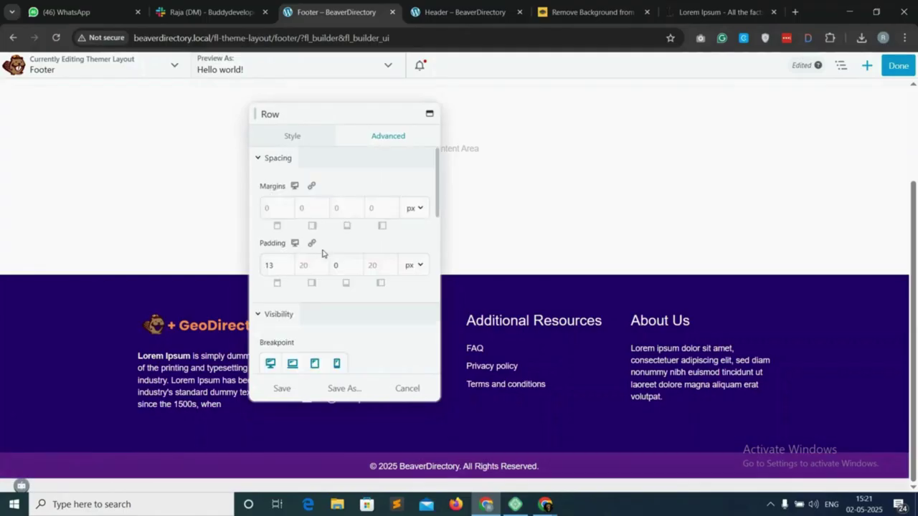
click(289, 141)
scroll(314, 258, down, 10)
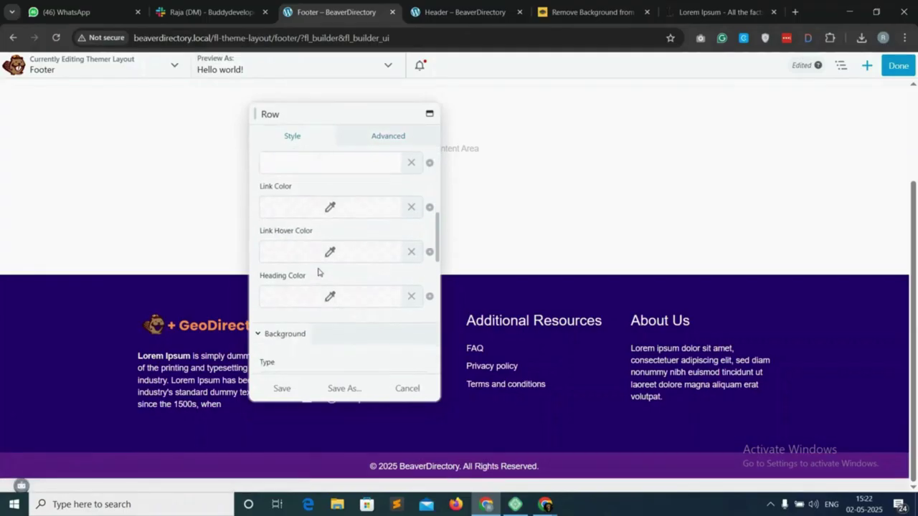
scroll(320, 287, down, 6)
scroll(321, 266, up, 2)
click(326, 222)
text(#18005f)
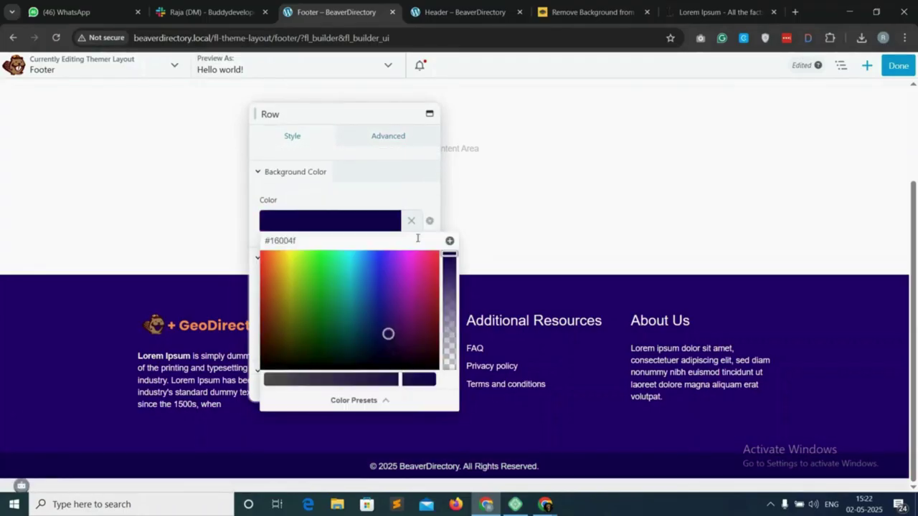
click(418, 205)
click(282, 388)
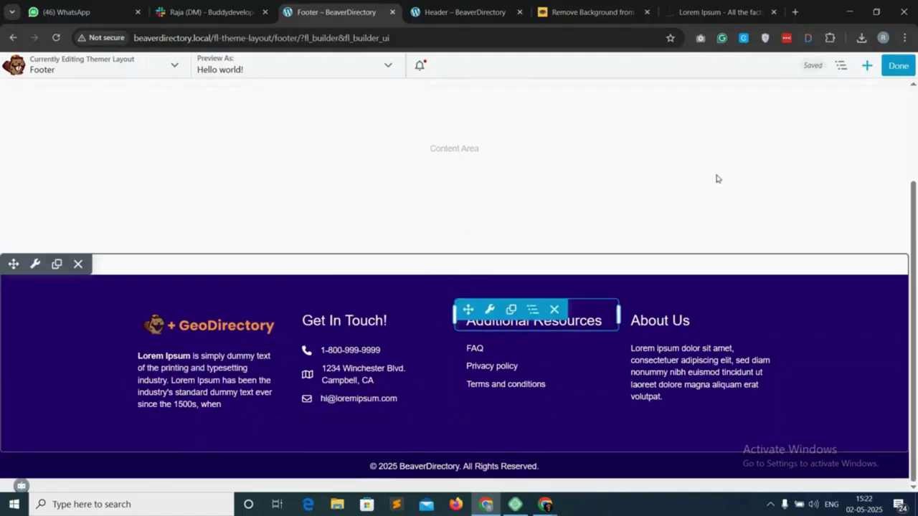
Publish the footer layout and review the header and footer on the resulting page.
click(900, 69)
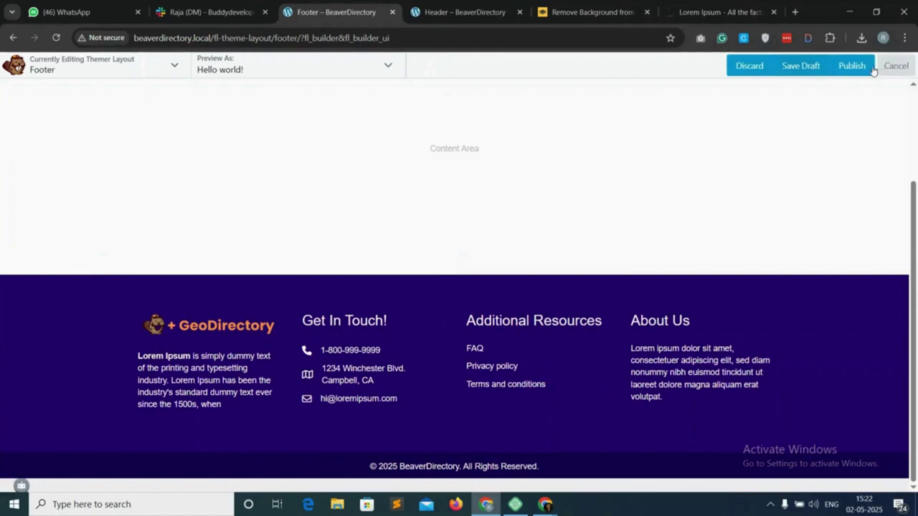
click(852, 66)
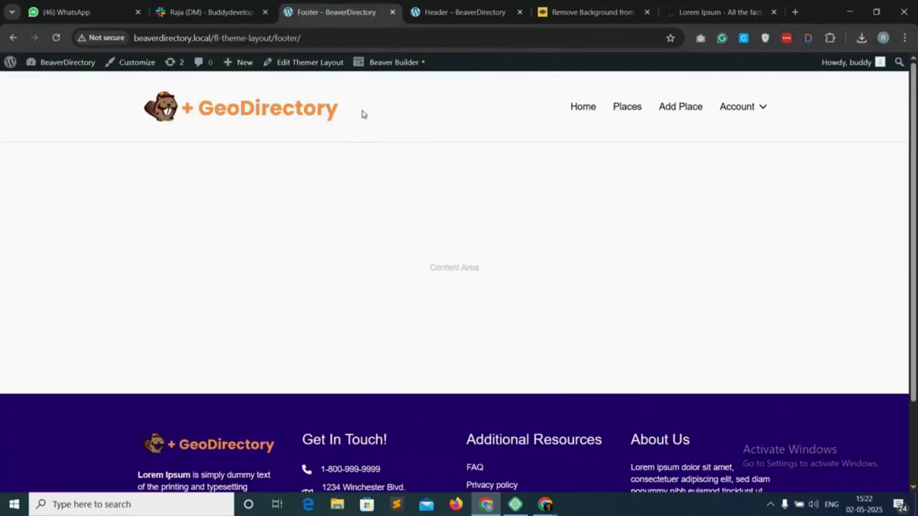
scroll(354, 380, down, 2)
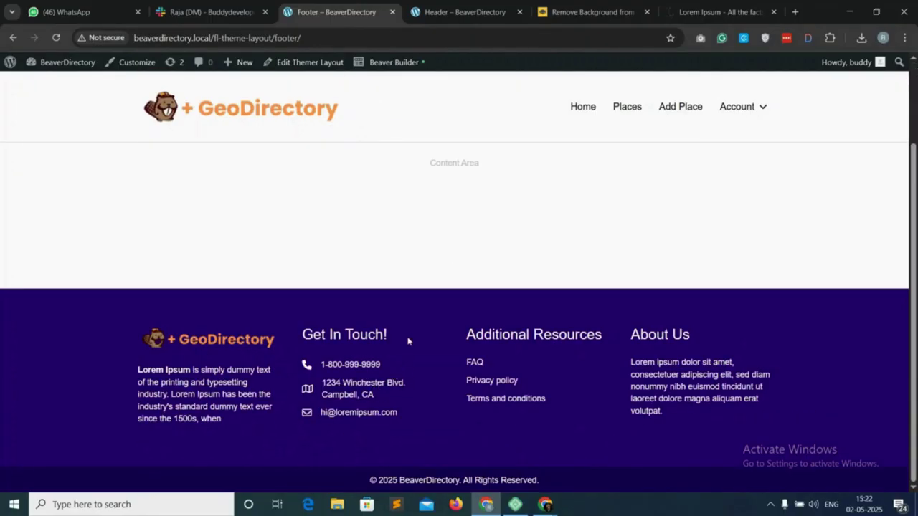
scroll(407, 341, up, 2)
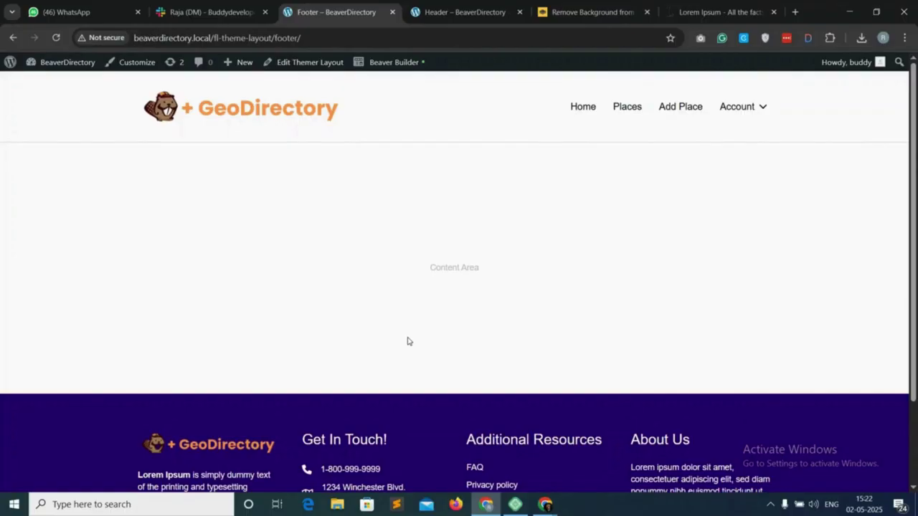
scroll(407, 341, down, 2)
scroll(407, 341, up, 2)
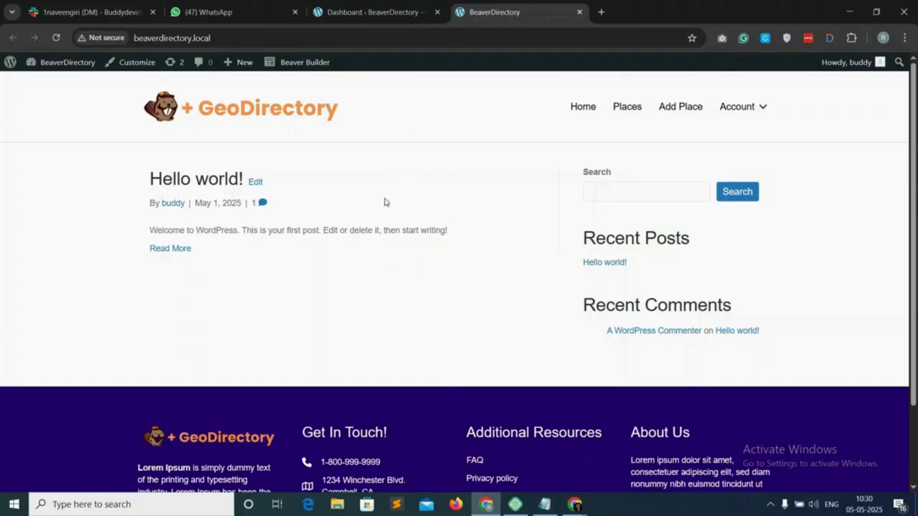
Create a new WordPress page titled "Home" from the dashboard and publish it.
click(377, 9)
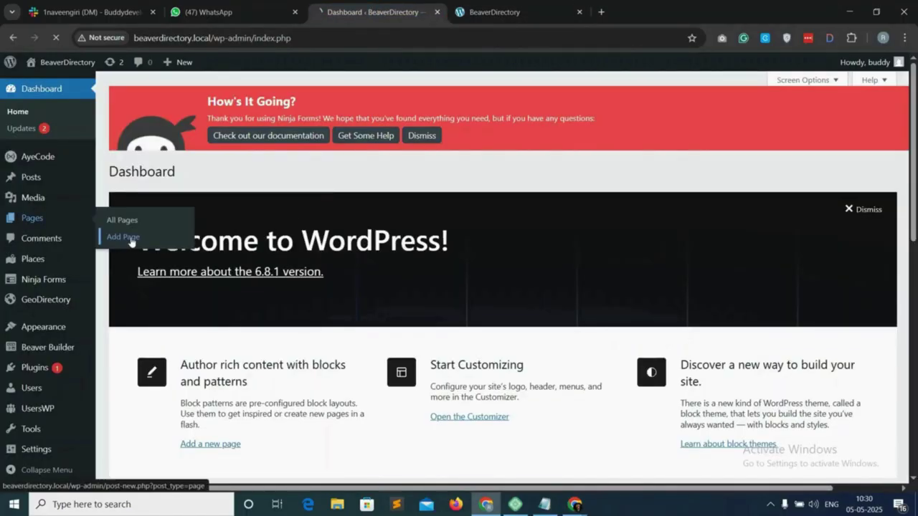
click(162, 235)
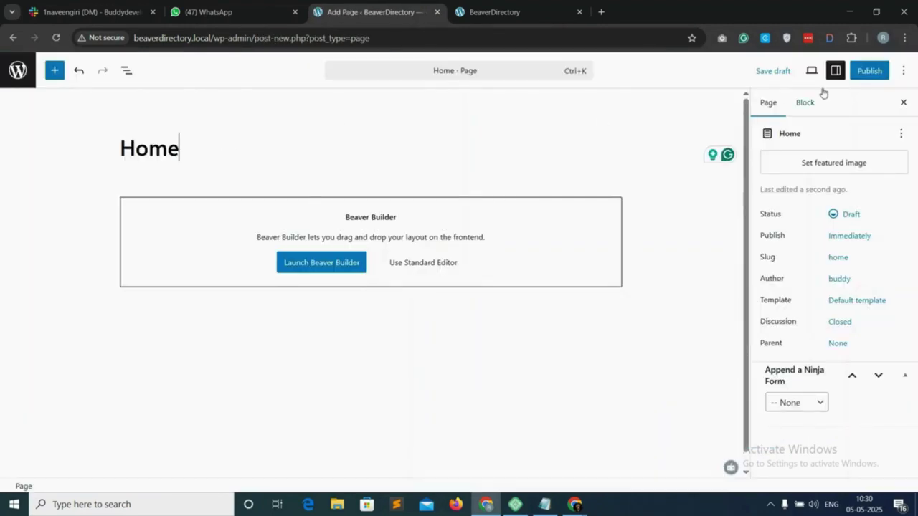
click(869, 71)
click(872, 75)
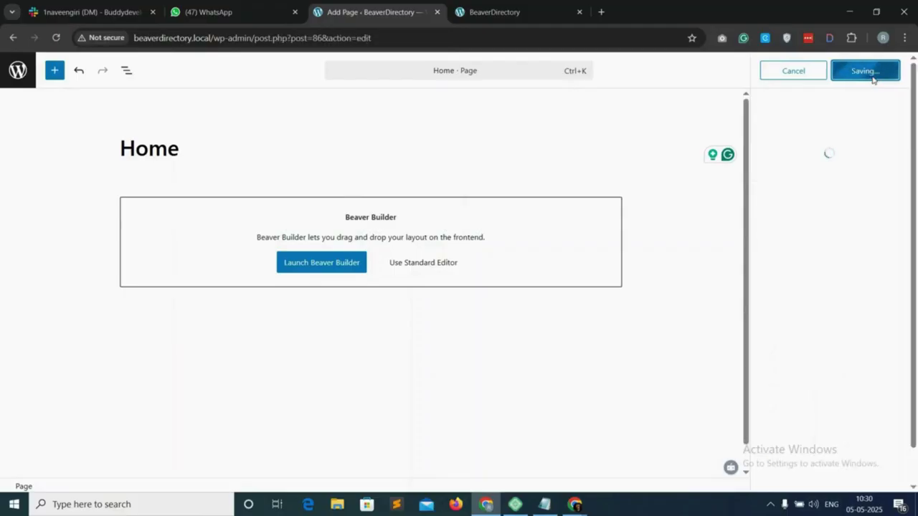
Open the Home page in Beaver Builder and add a one-column row to the empty layout.
click(334, 263)
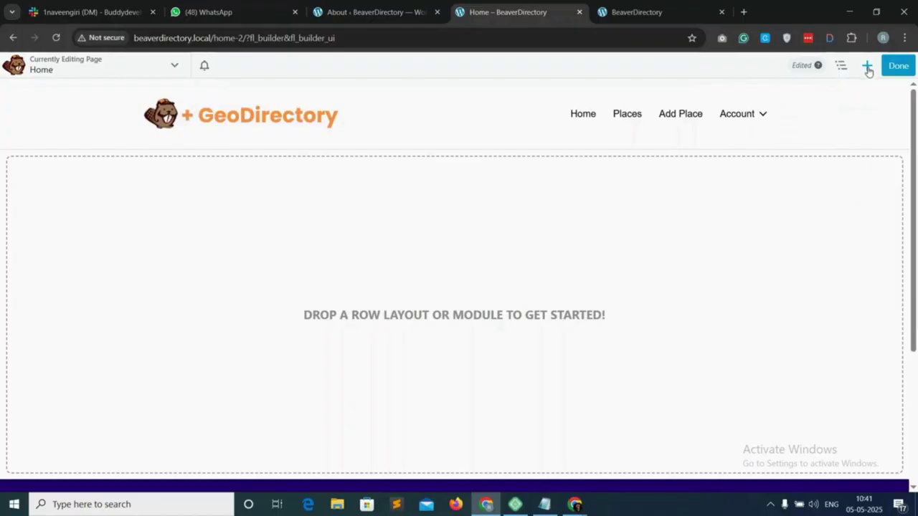
click(866, 67)
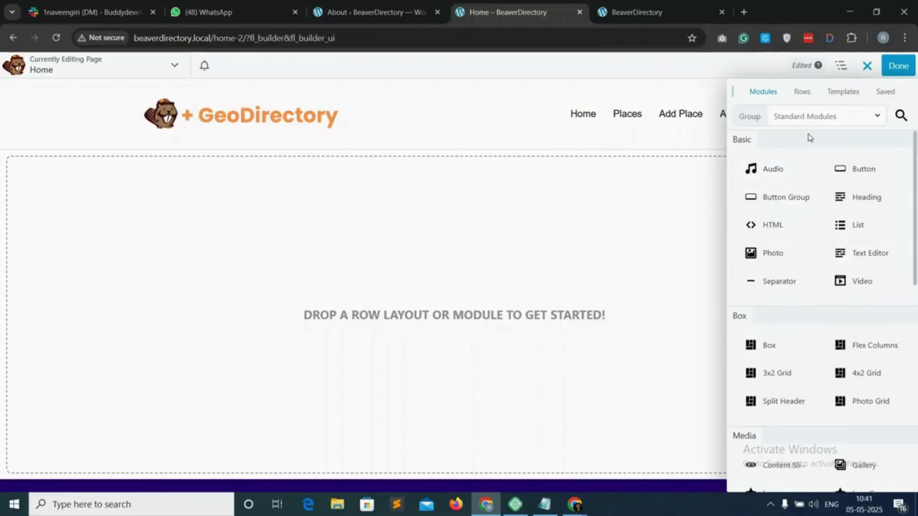
click(802, 93)
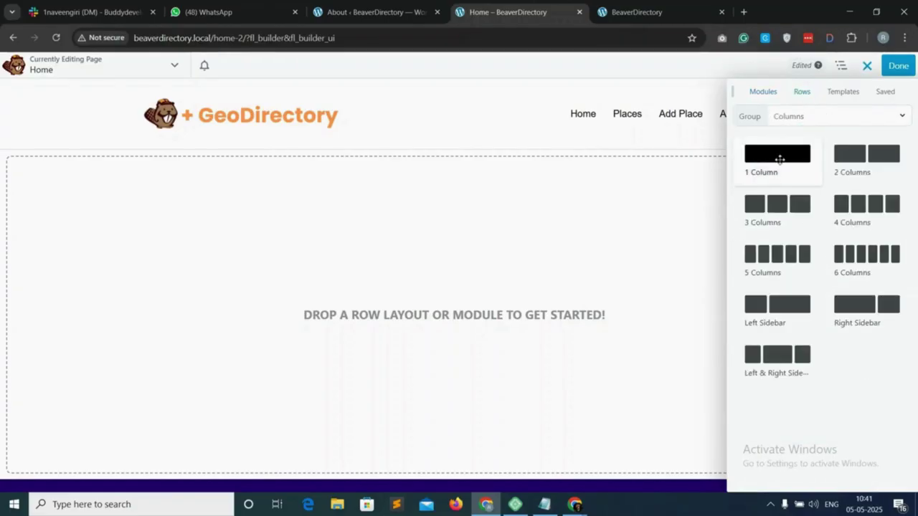
drag(781, 158, 431, 165)
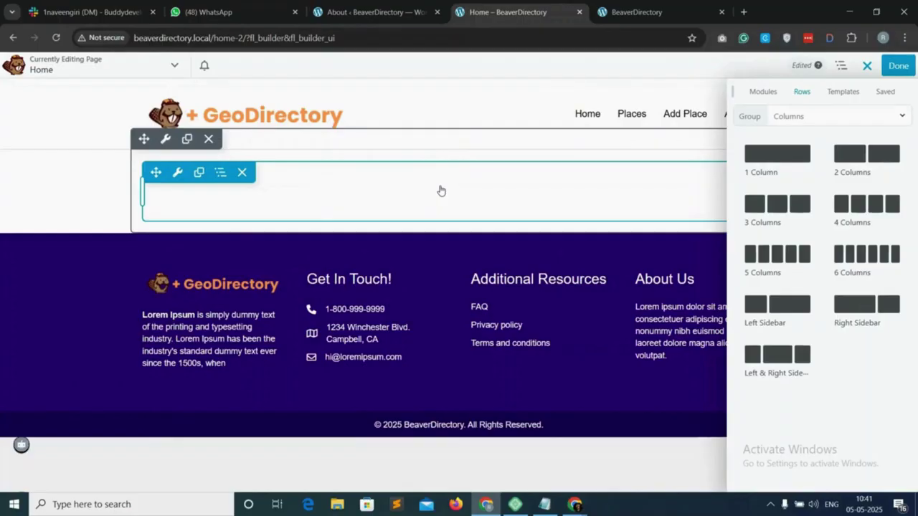
Place the GD > Map widget in the new row and set its margins to 0 px on all sides.
click(763, 97)
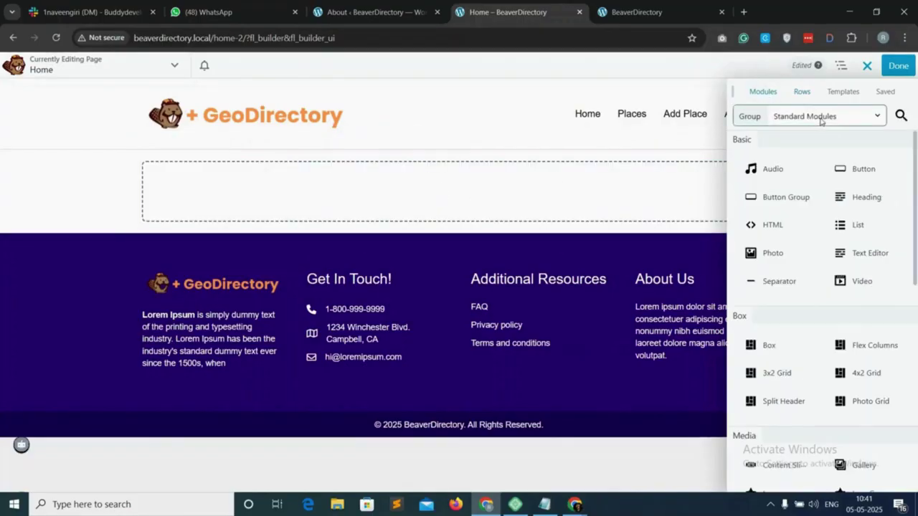
drag(761, 458, 450, 203)
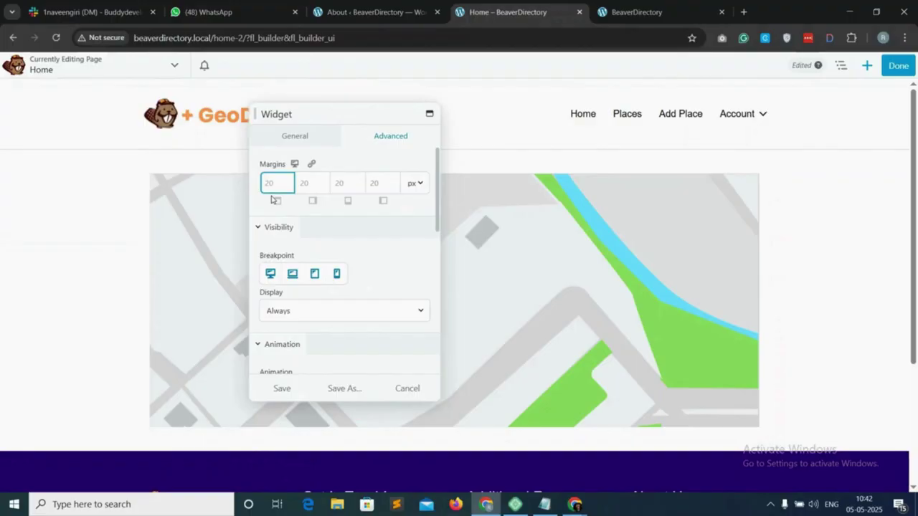
text(0)
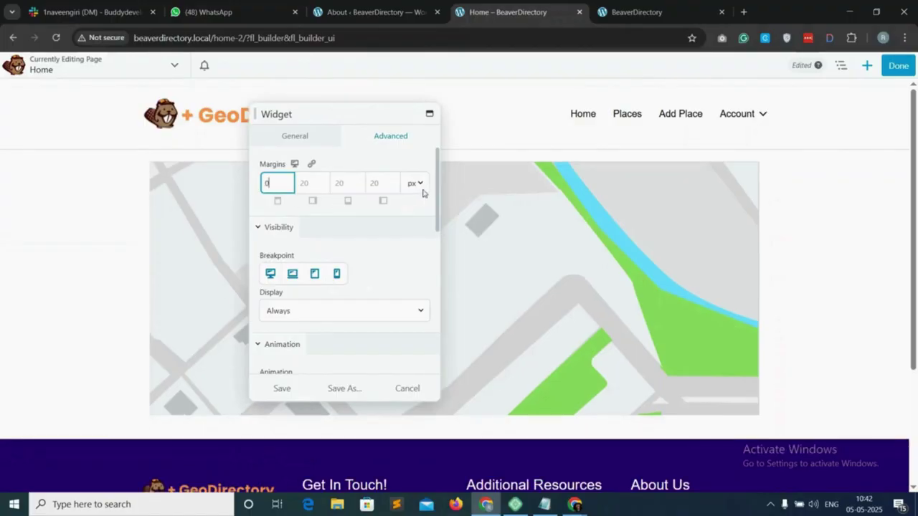
click(310, 167)
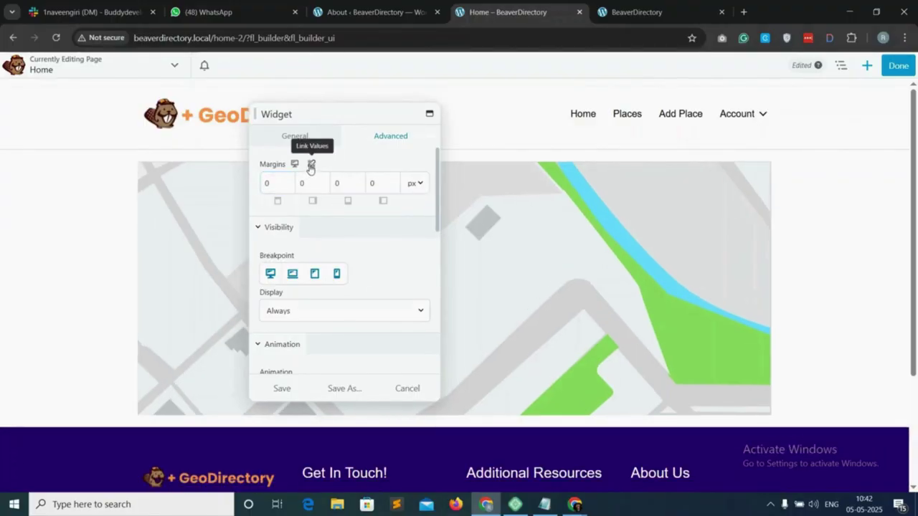
Review the map widget's Map Content settings, including the choices for map type and default post type.
click(295, 136)
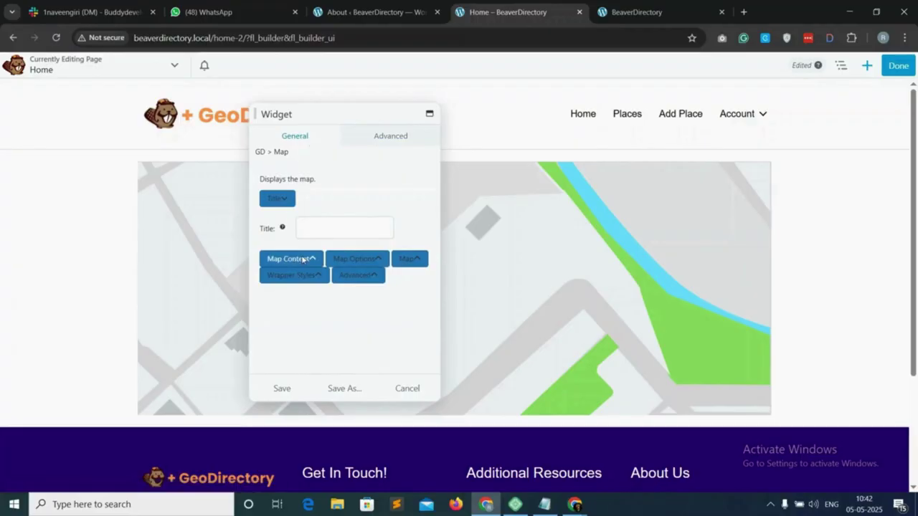
click(302, 260)
scroll(301, 272, down, 2)
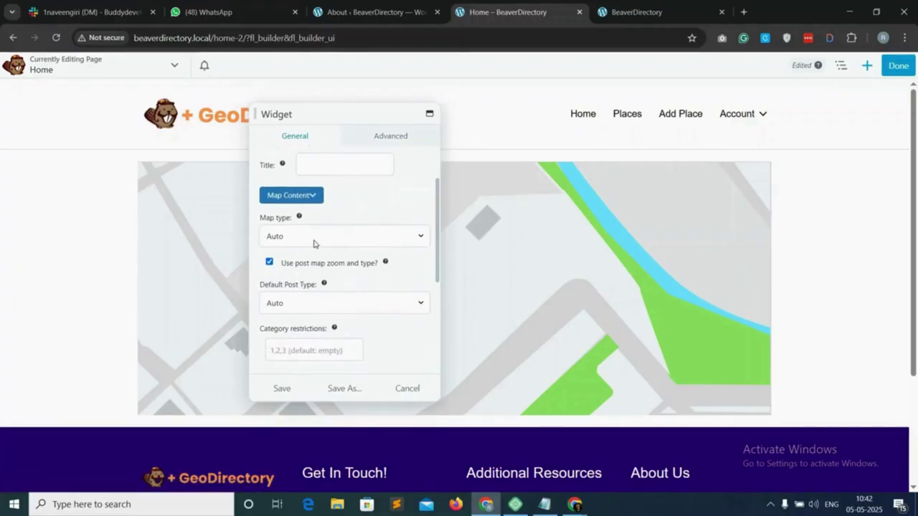
scroll(303, 239, down, 1)
click(317, 227)
click(317, 228)
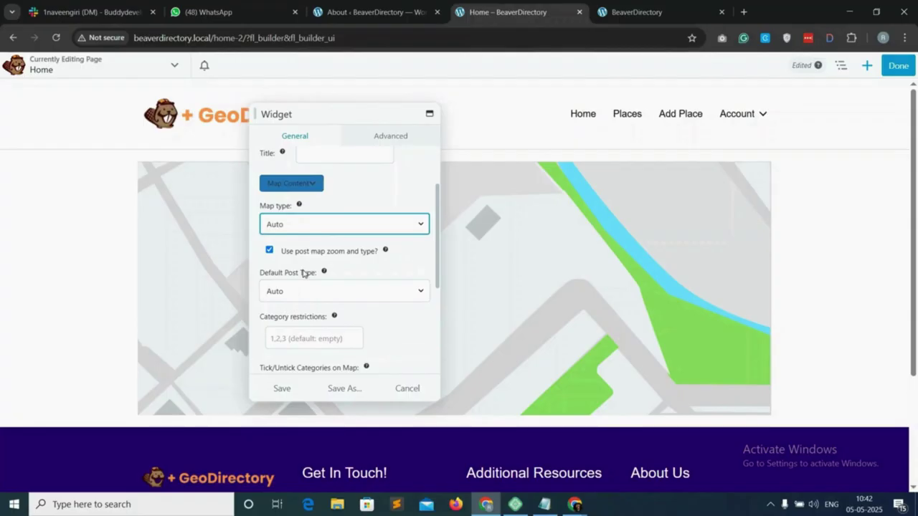
scroll(299, 268, down, 1)
scroll(291, 264, down, 1)
click(333, 244)
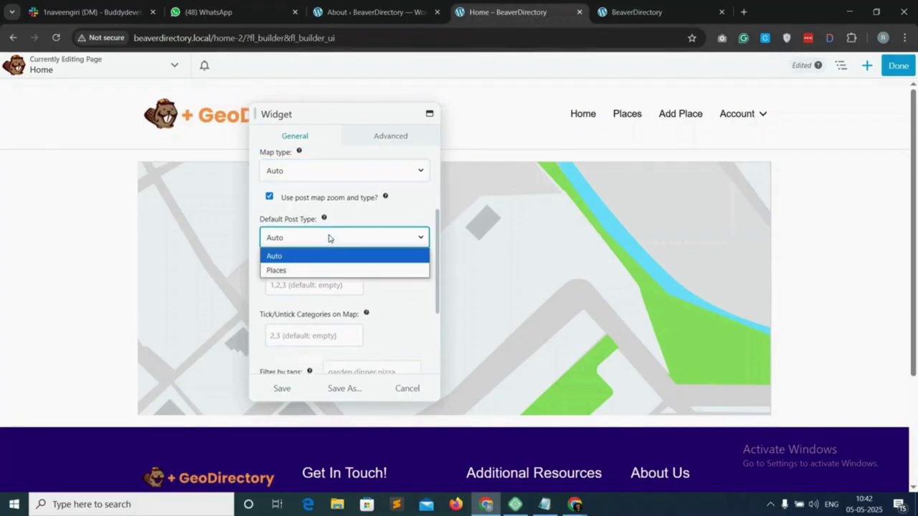
click(329, 238)
scroll(313, 258, down, 2)
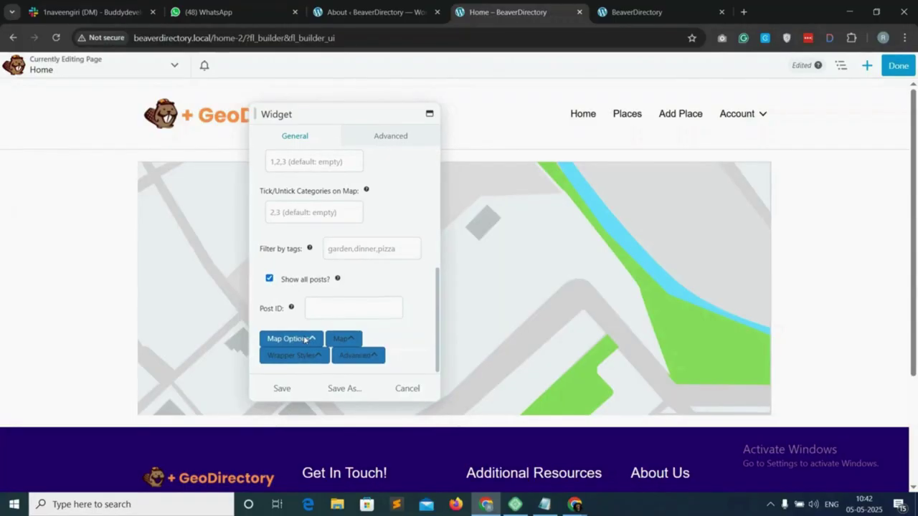
Examine the map widget's map options, size and zoom settings, and wrapper styles.
click(304, 339)
click(275, 357)
scroll(324, 272, down, 3)
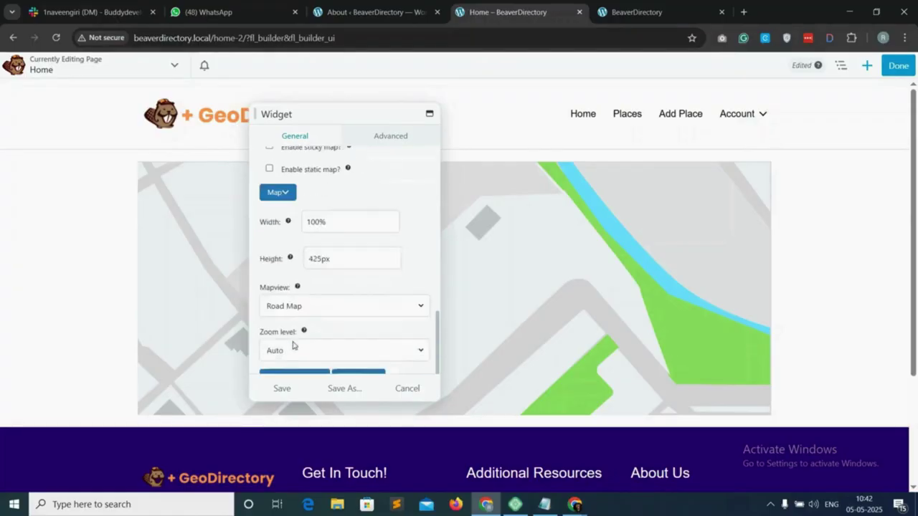
click(294, 355)
scroll(308, 318, down, 5)
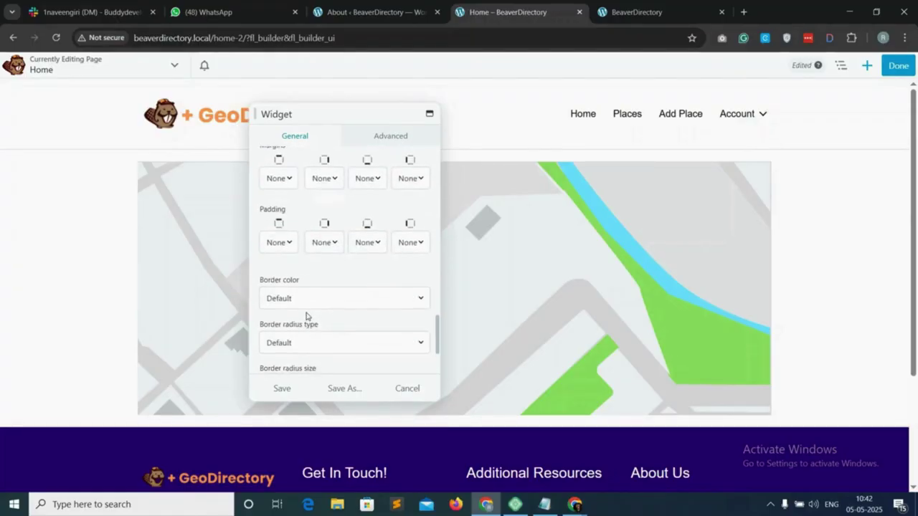
scroll(348, 244, up, 1)
scroll(327, 276, down, 2)
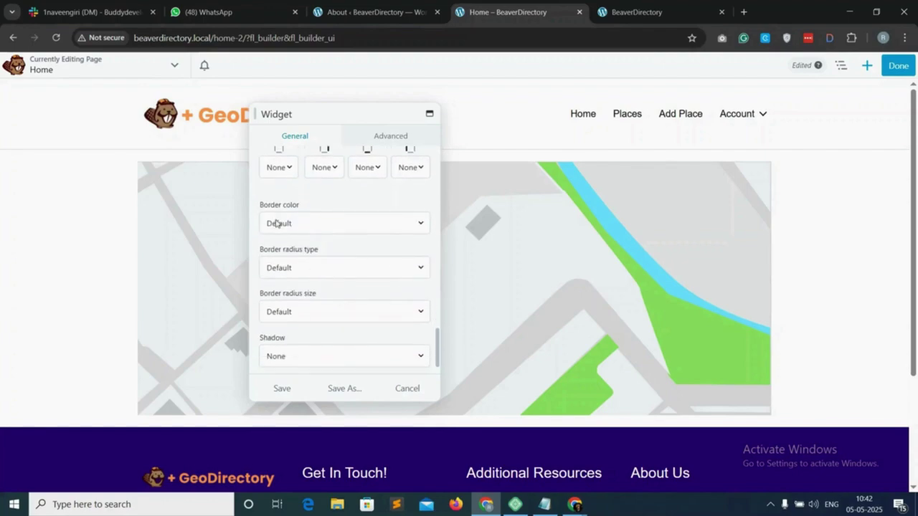
Set the map widget's border color to None, keep the shadow at None and border radius size at Default, and save the widget.
click(283, 223)
click(297, 256)
scroll(331, 284, down, 1)
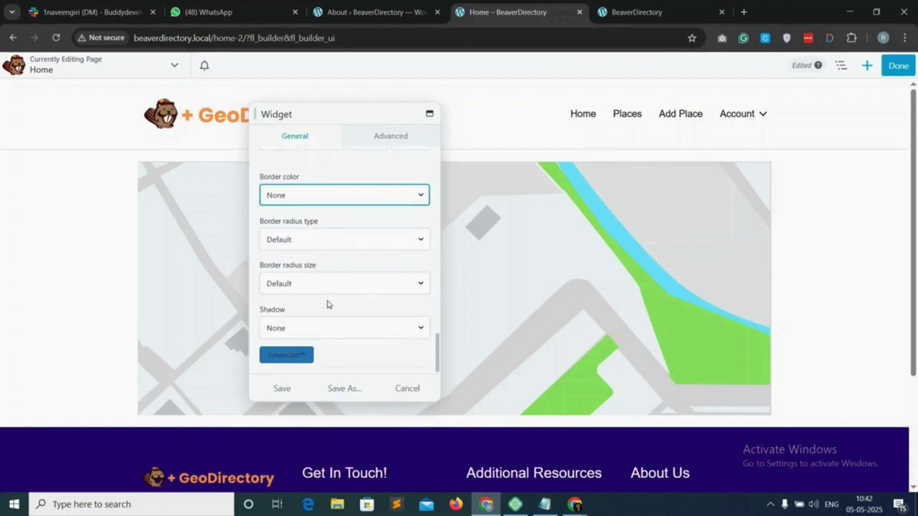
click(301, 332)
click(280, 329)
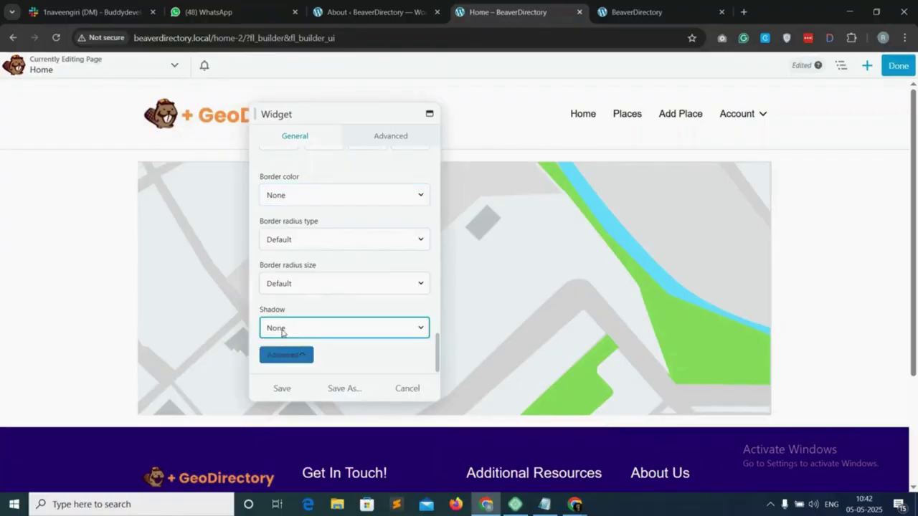
click(307, 286)
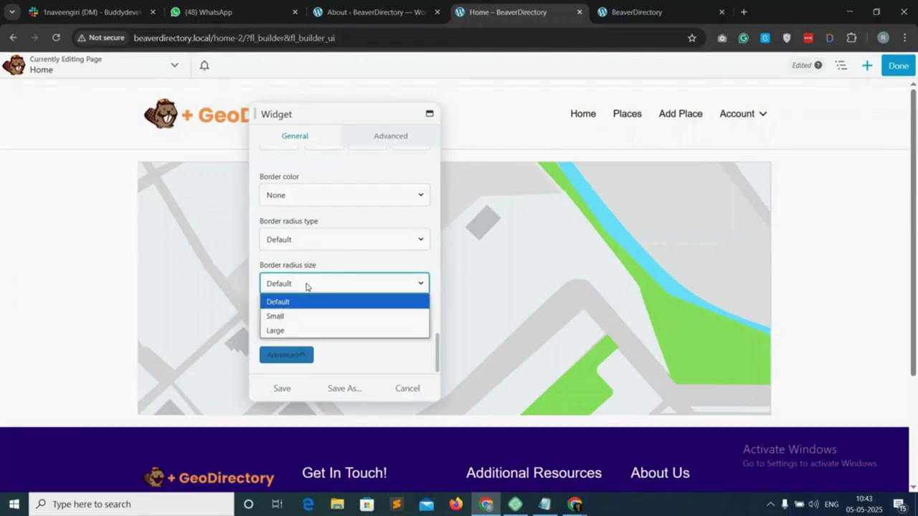
click(306, 287)
click(306, 353)
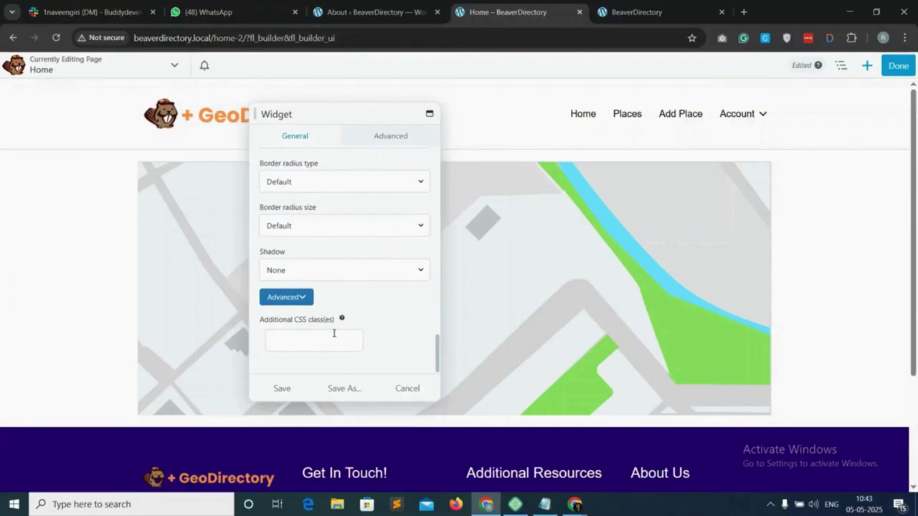
click(282, 388)
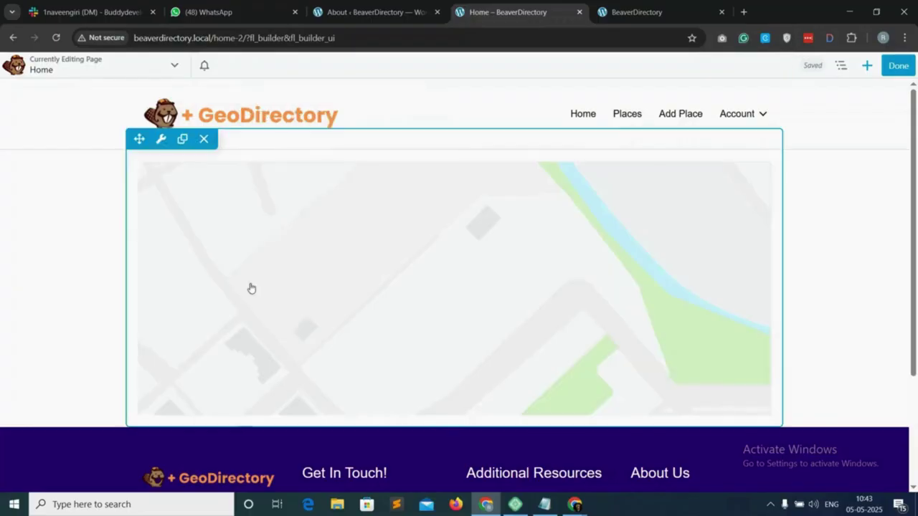
Set both the width and the content width of the map row to Full Width.
click(173, 175)
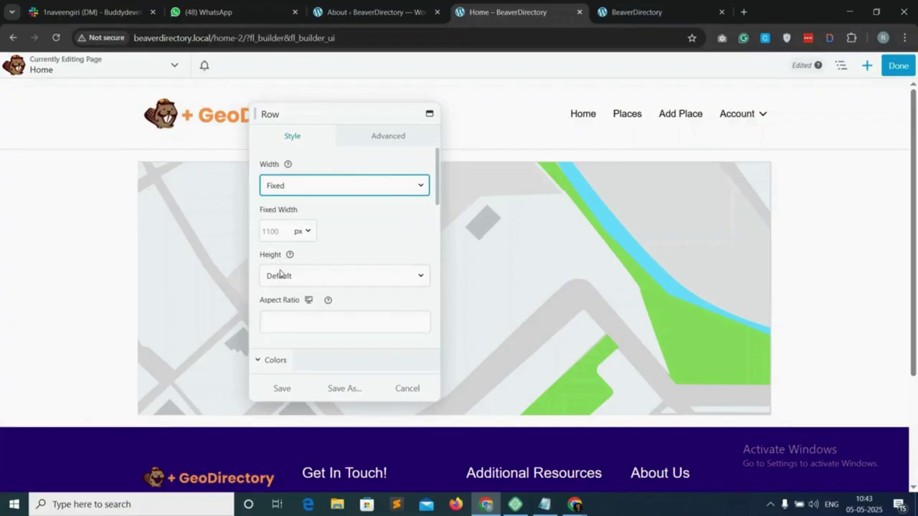
click(351, 186)
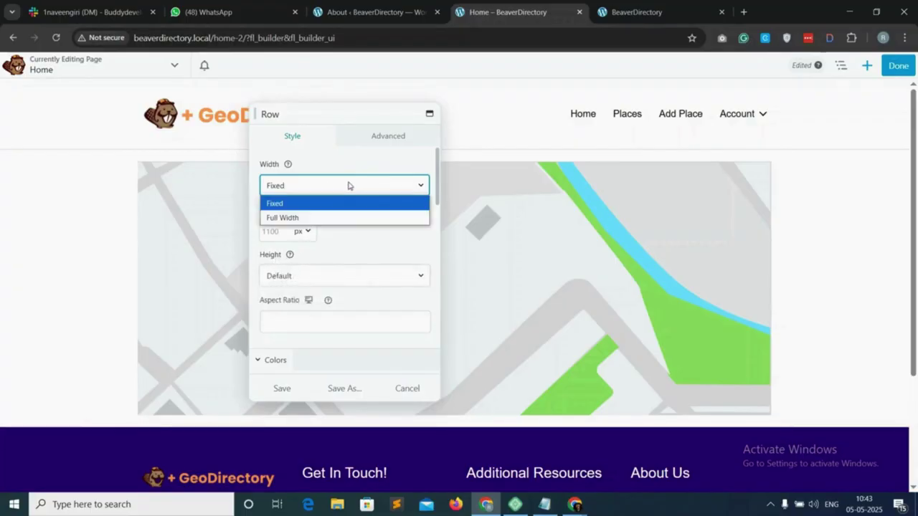
click(308, 219)
click(277, 229)
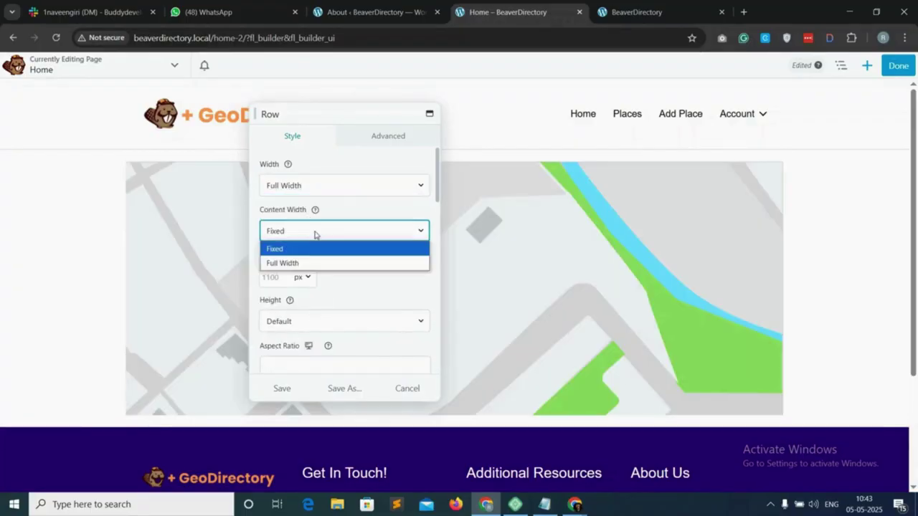
click(294, 263)
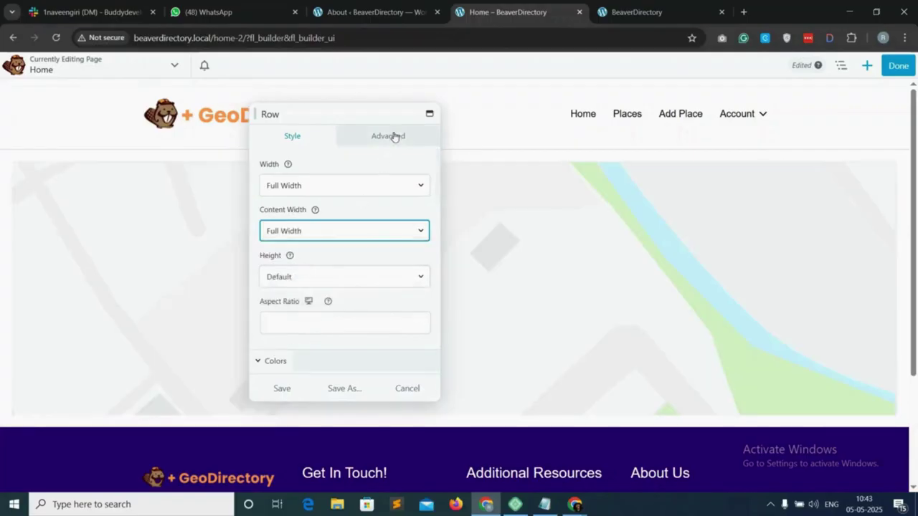
Set the map row's padding to 0 px on all sides and save the row settings.
click(390, 135)
click(273, 264)
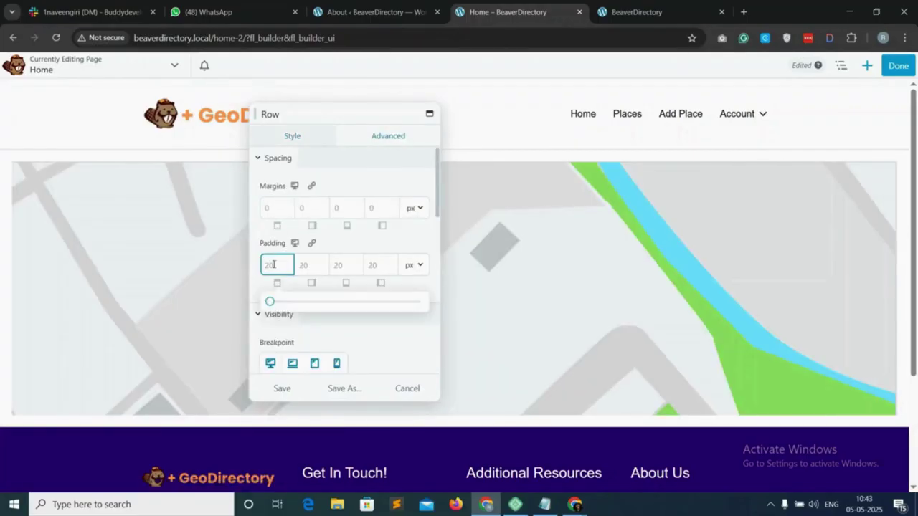
text(0)
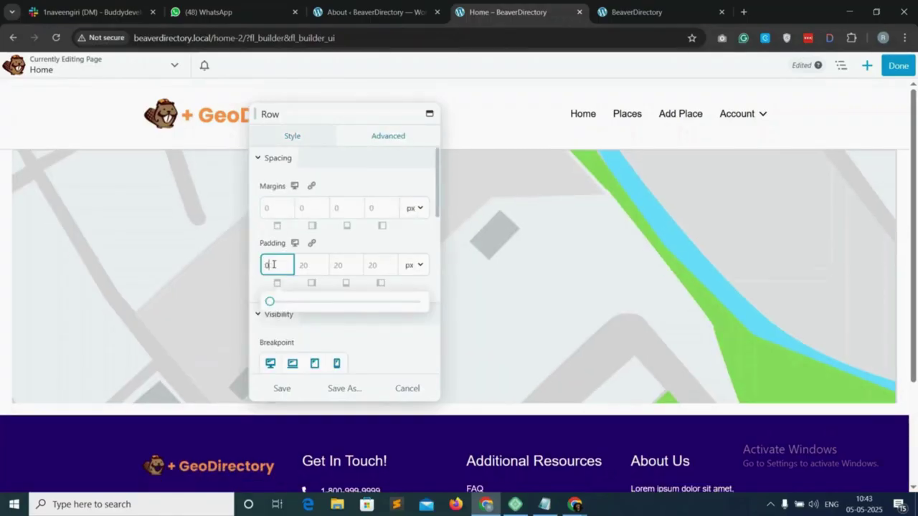
click(313, 244)
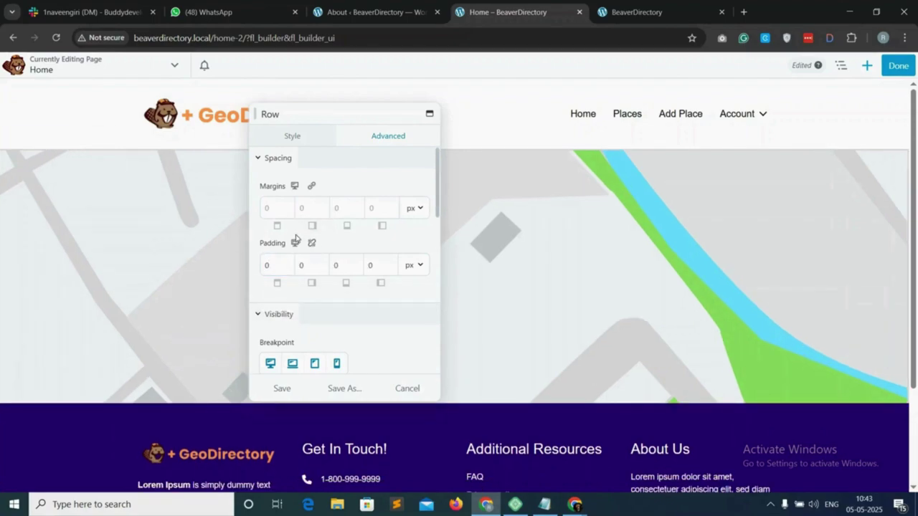
click(282, 389)
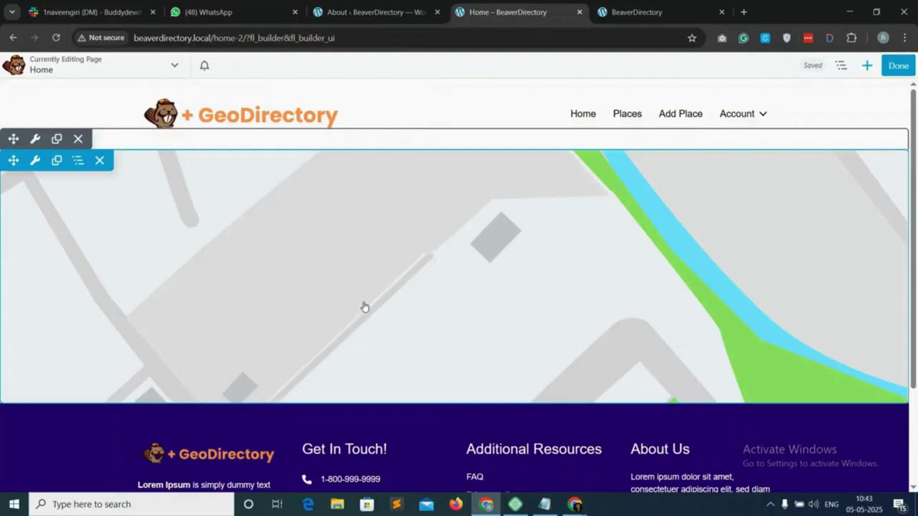
Add a one-column row between the map row and the footer.
click(866, 68)
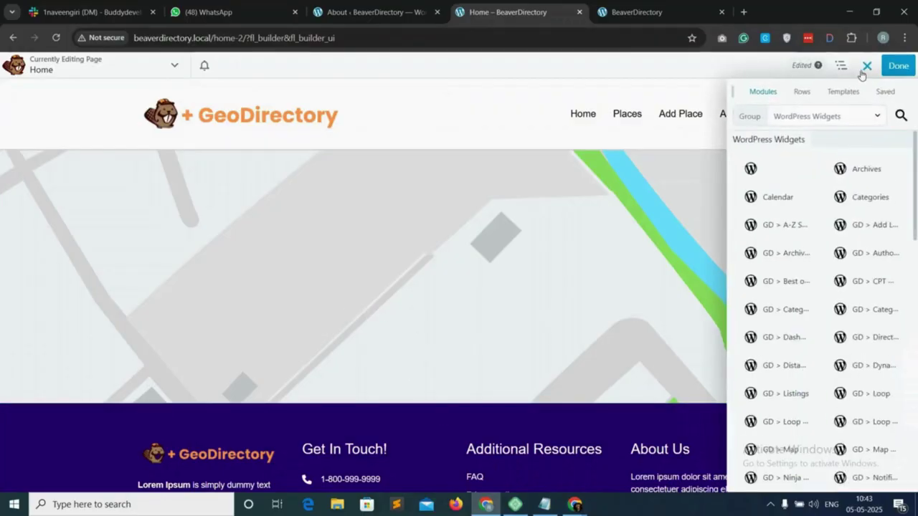
click(802, 93)
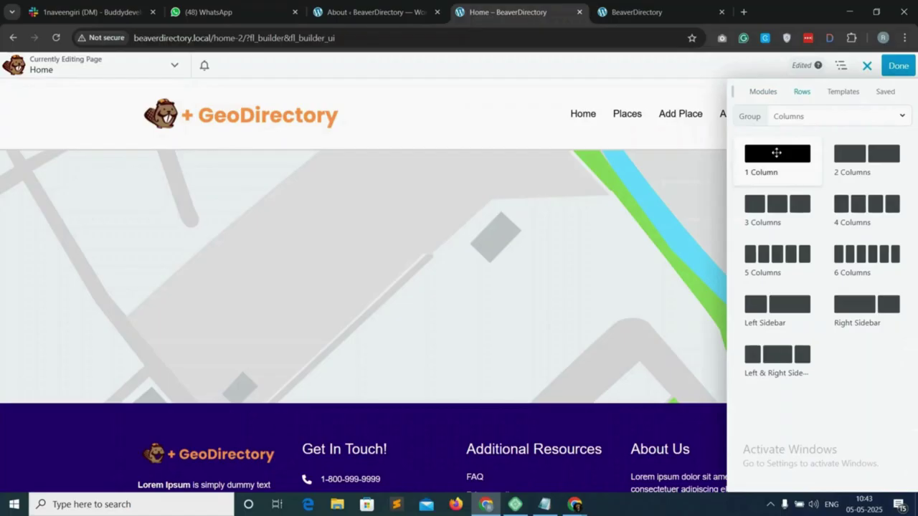
drag(782, 159, 417, 463)
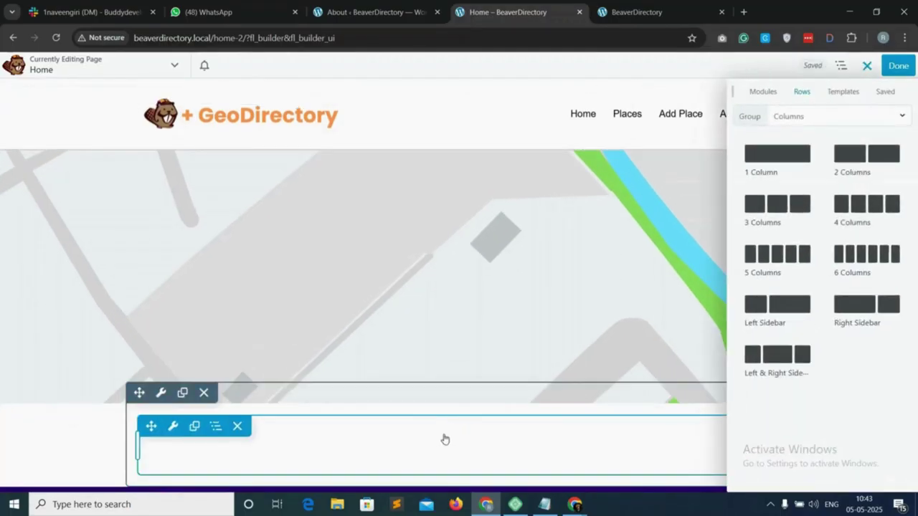
Add the GD > Search WordPress widget to the empty row beneath the map.
scroll(373, 393, down, 1)
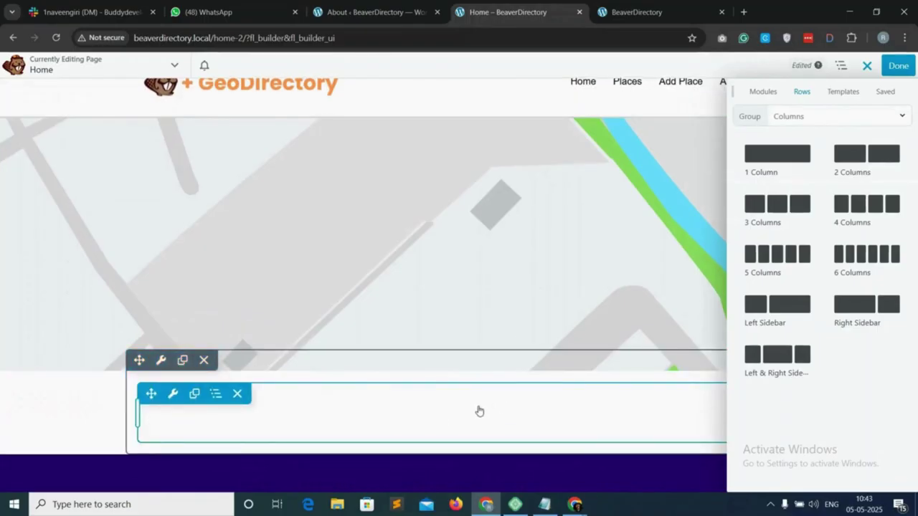
click(762, 92)
click(817, 119)
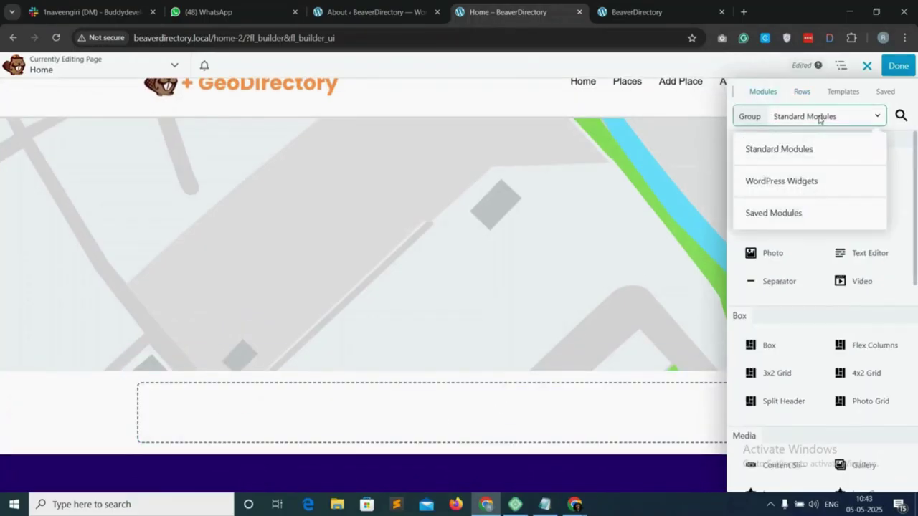
click(798, 184)
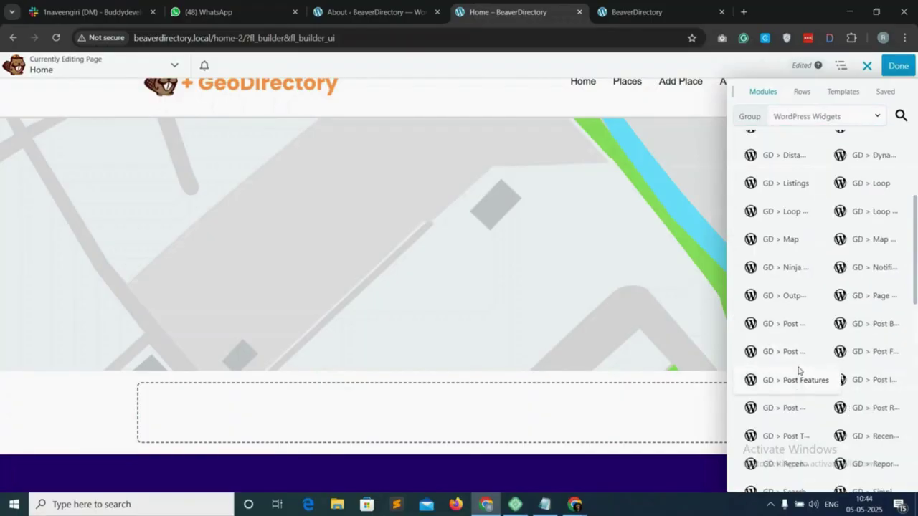
scroll(800, 369, down, 1)
scroll(799, 401, down, 1)
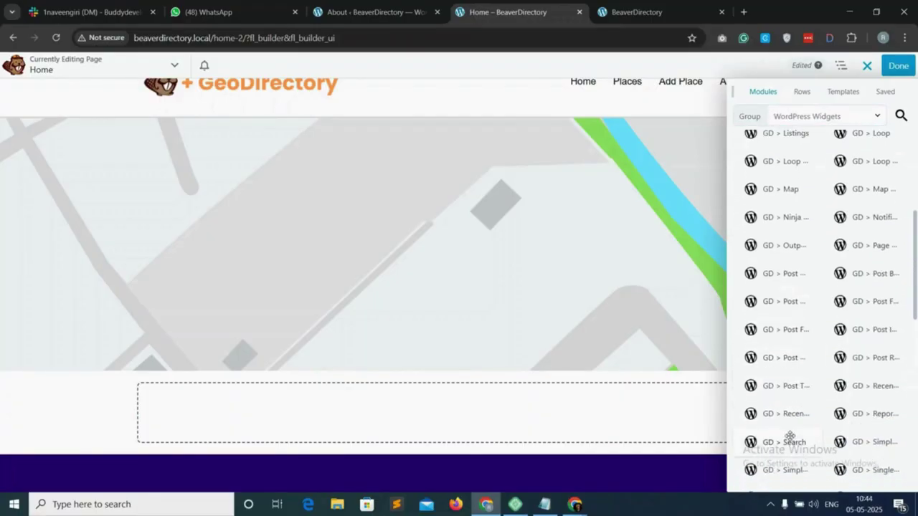
drag(791, 439, 434, 317)
Set the search widget's search bar input size to Large.
click(271, 188)
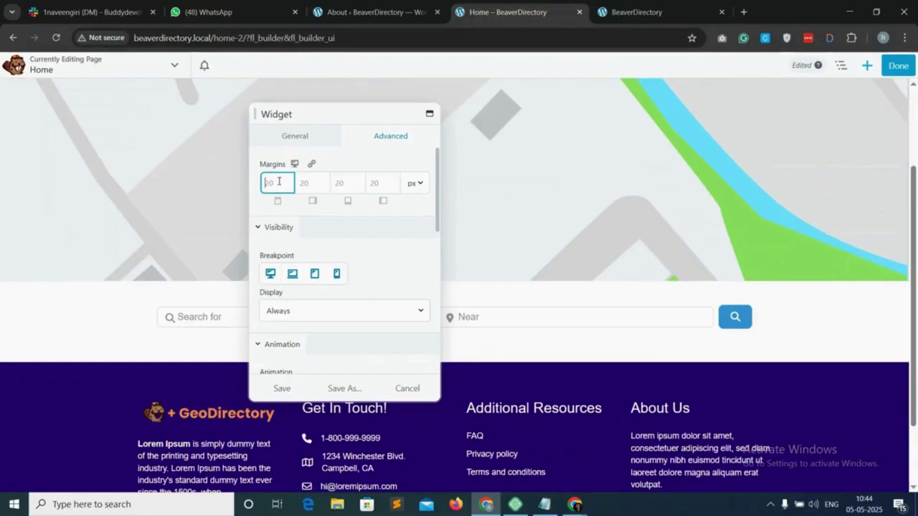
click(301, 135)
click(298, 198)
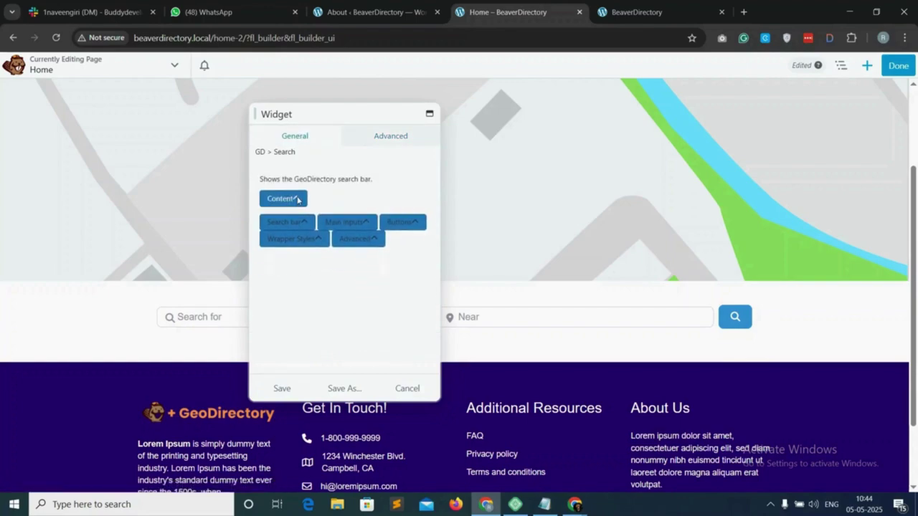
click(298, 198)
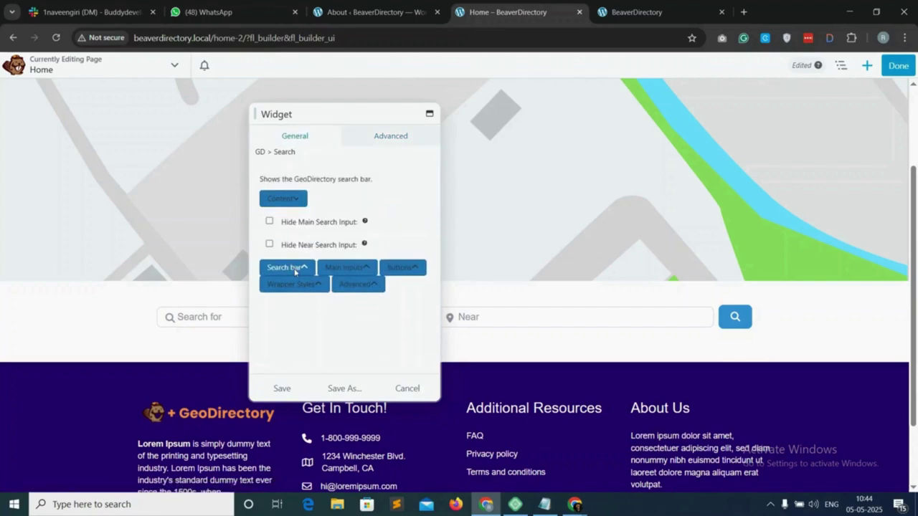
click(290, 268)
scroll(305, 287, down, 2)
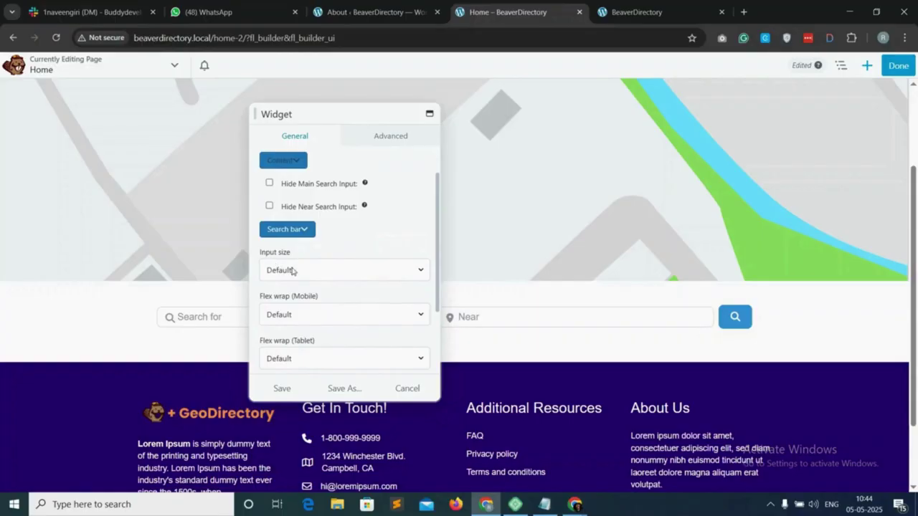
click(305, 270)
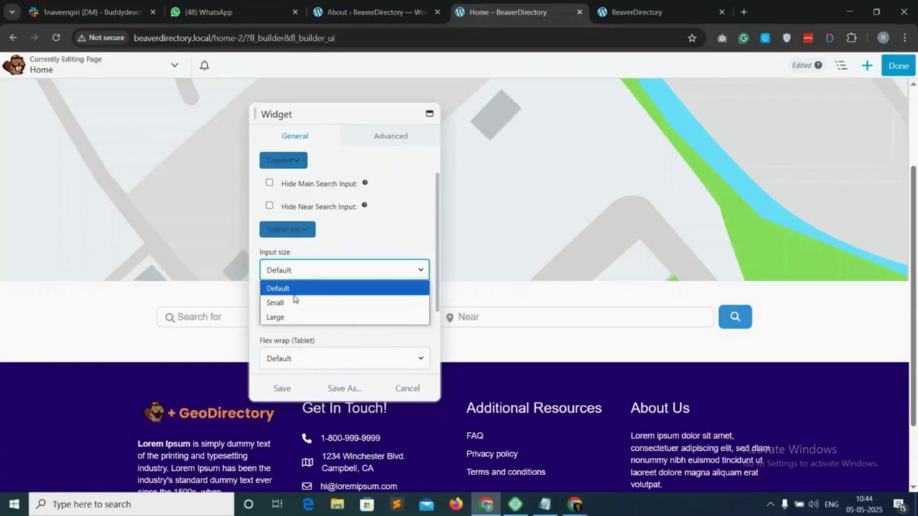
click(289, 317)
scroll(308, 308, down, 1)
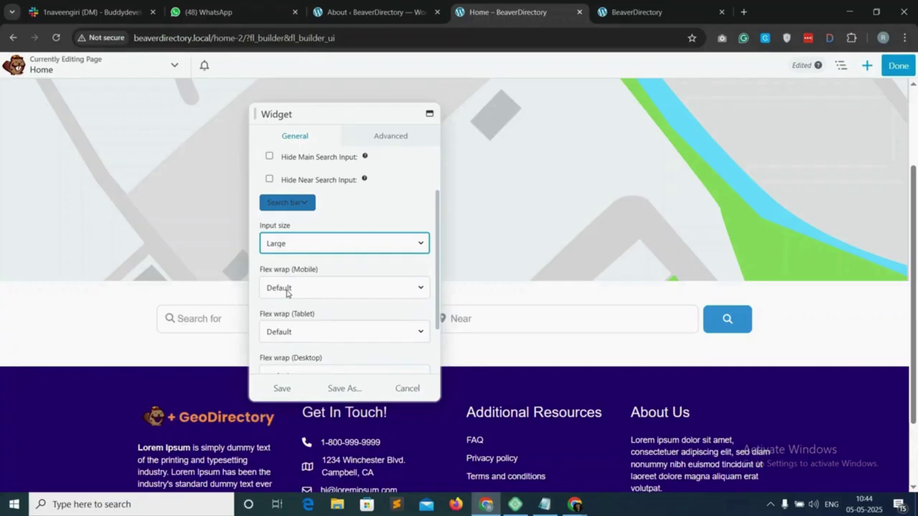
Go through the search widget's main inputs and buttons options, and set the bottom margin in its wrapper styles to 0.
scroll(291, 296, down, 2)
click(296, 340)
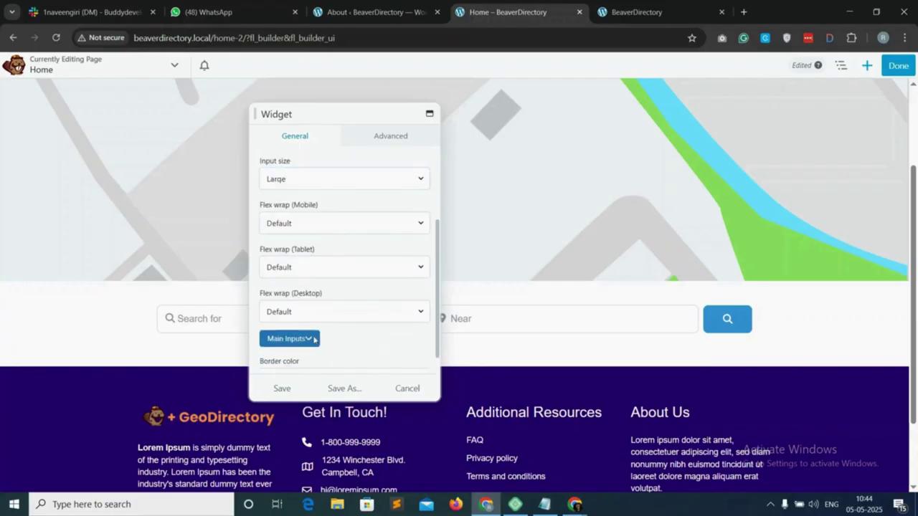
scroll(324, 340, down, 3)
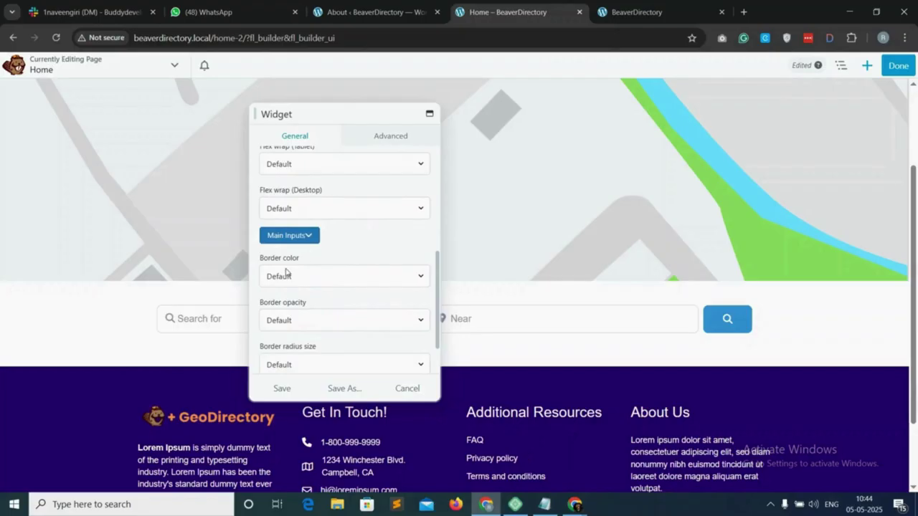
scroll(302, 284, down, 2)
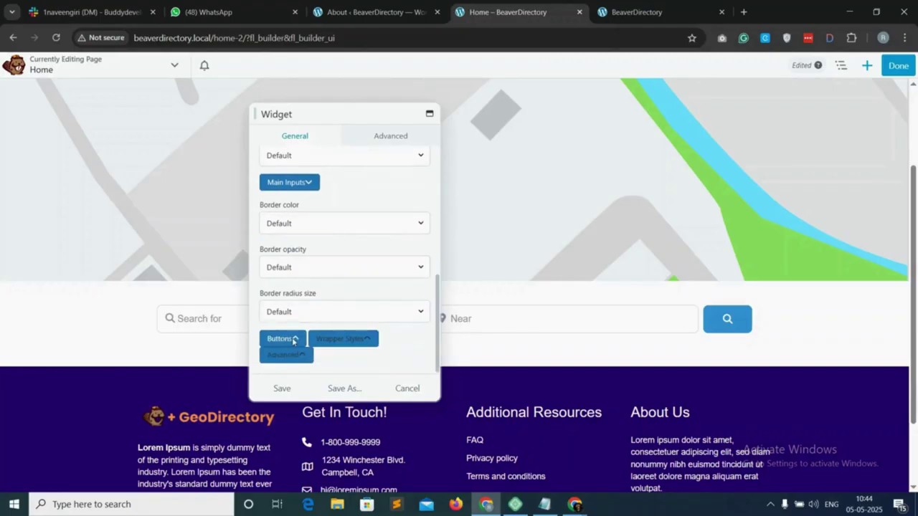
click(295, 340)
scroll(297, 294, down, 2)
scroll(300, 295, down, 1)
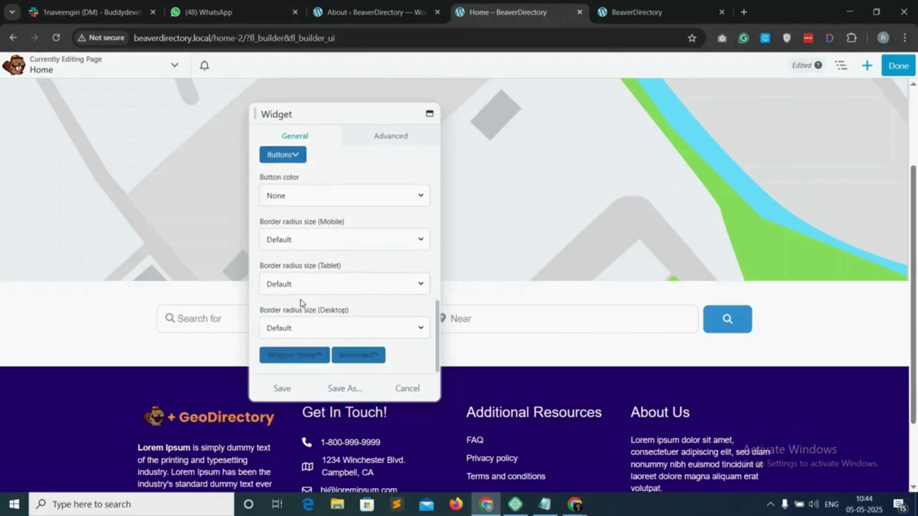
click(309, 355)
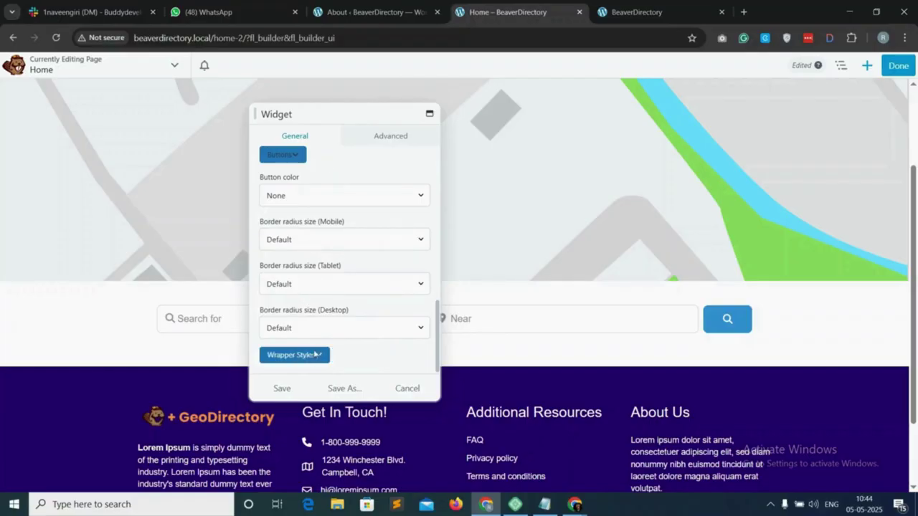
scroll(324, 340, down, 2)
scroll(324, 340, down, 2)
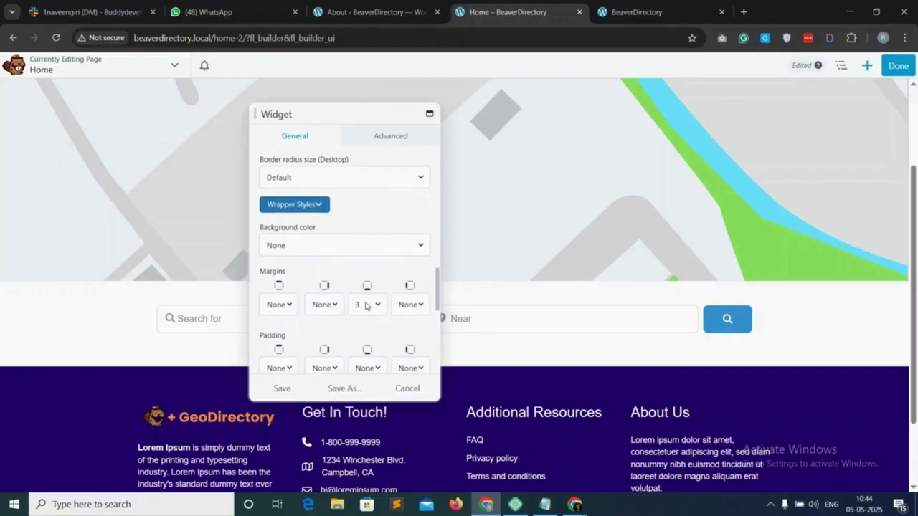
click(368, 305)
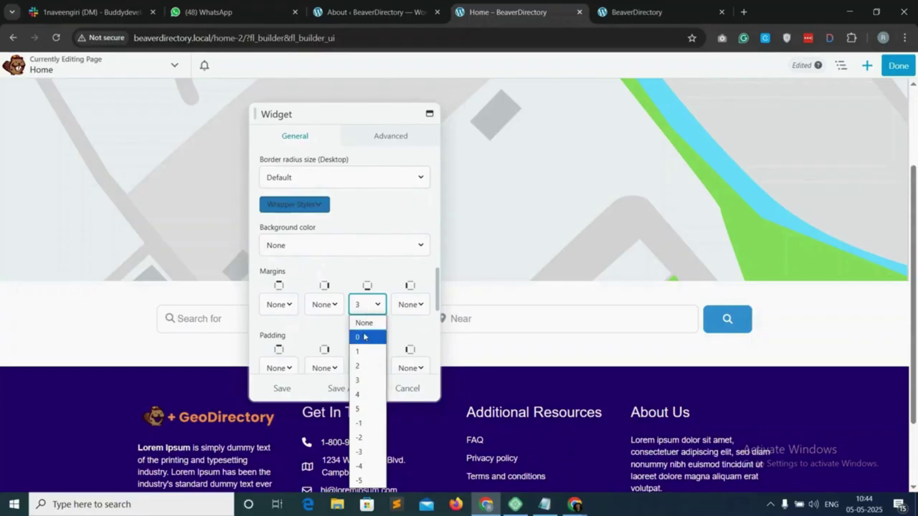
click(362, 337)
Set the search widget's wrapper border color to None and its shadow to Small, and save the widget.
scroll(337, 294, down, 4)
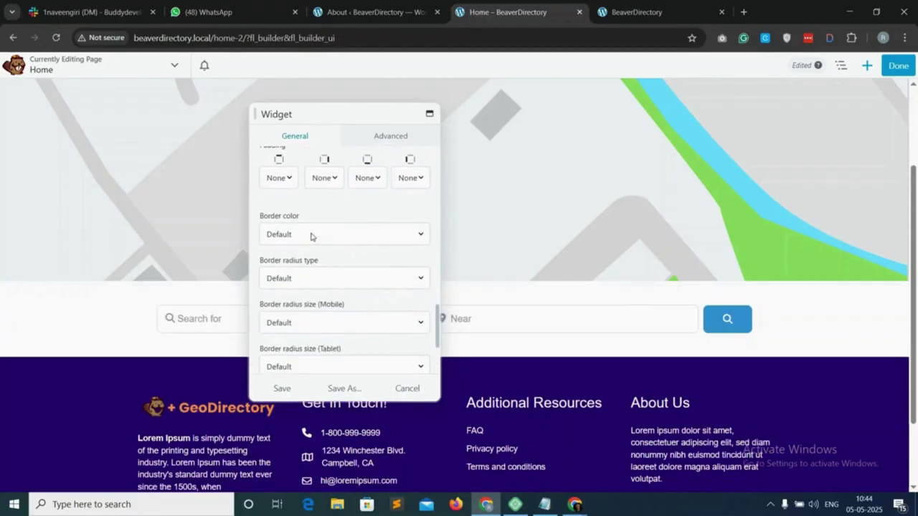
click(314, 236)
click(293, 269)
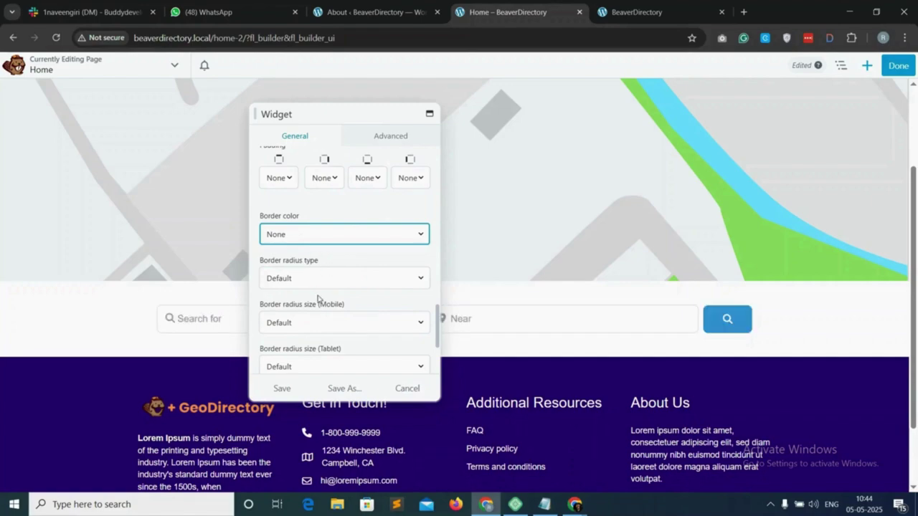
scroll(319, 298, down, 2)
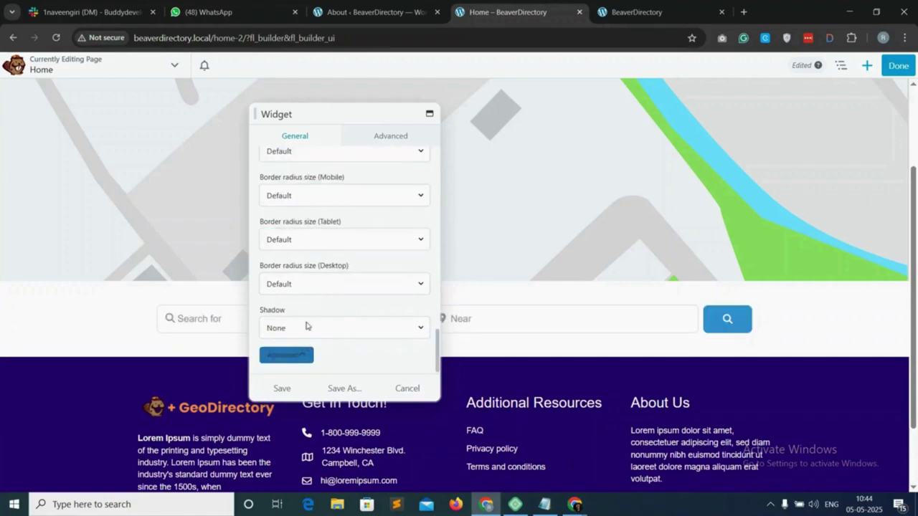
click(328, 329)
click(301, 360)
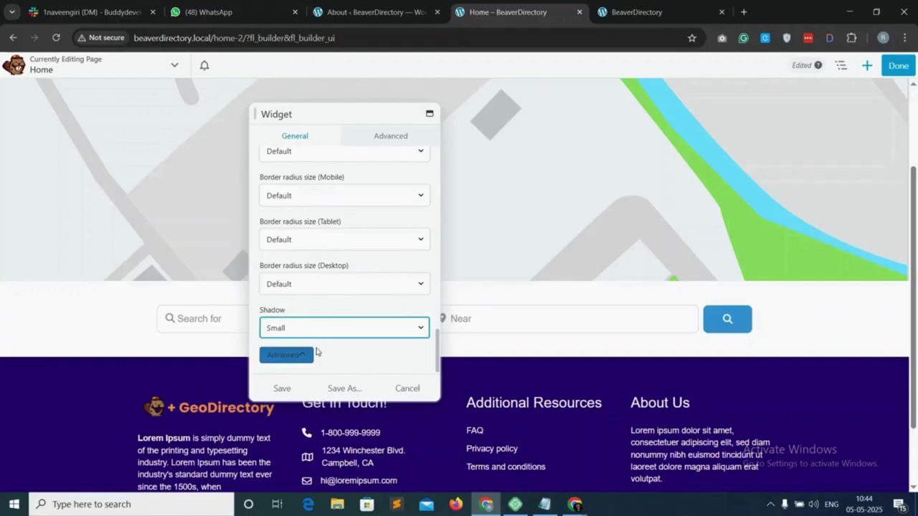
click(283, 391)
Give the row holding the search widget a dark navy blue background color.
mouse_move(159, 272)
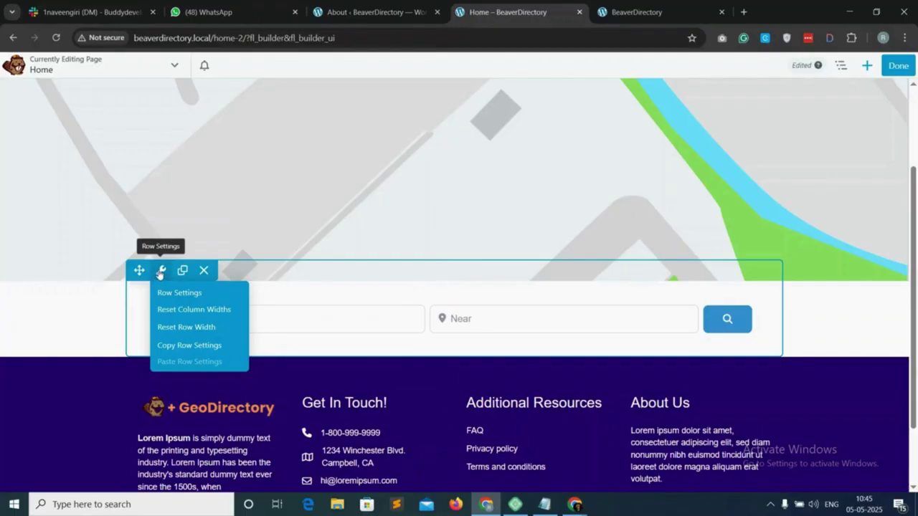
click(172, 292)
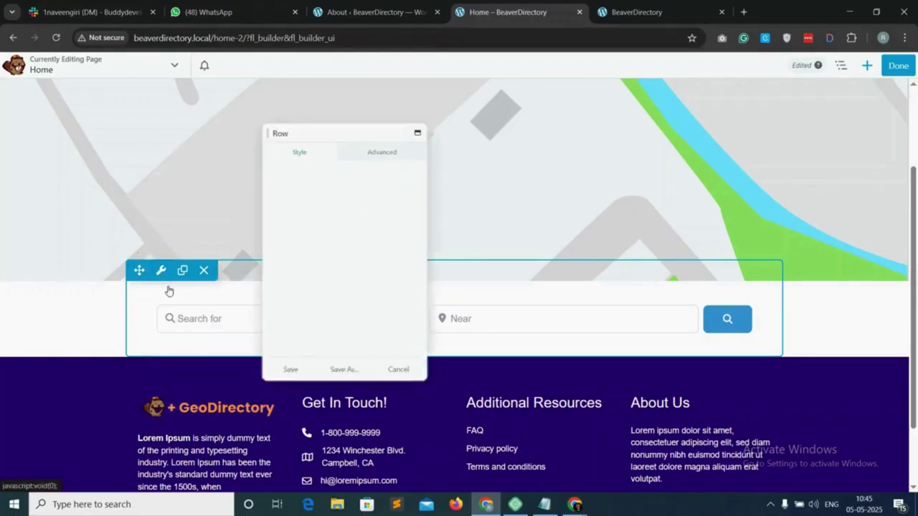
click(330, 292)
mouse_move(354, 400)
mouse_down()
mouse_move(364, 407)
mouse_move(352, 385)
mouse_move(365, 395)
mouse_up()
click(321, 273)
scroll(316, 308, down, 2)
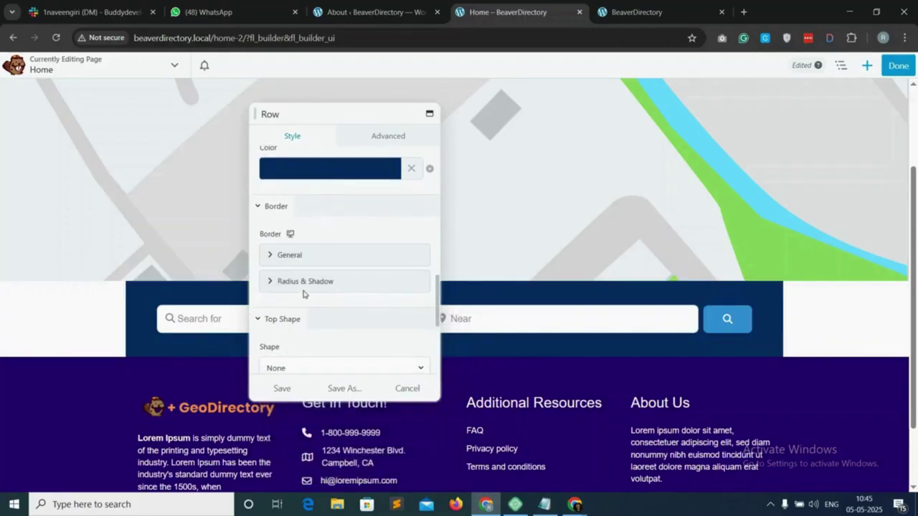
Round all four corners of the search row's border with a linked radius of 14 px.
click(269, 257)
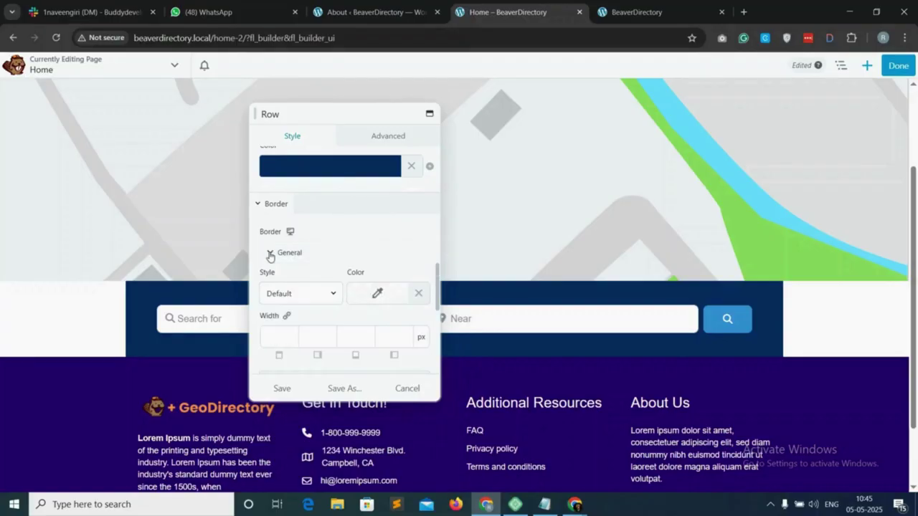
scroll(291, 282, down, 2)
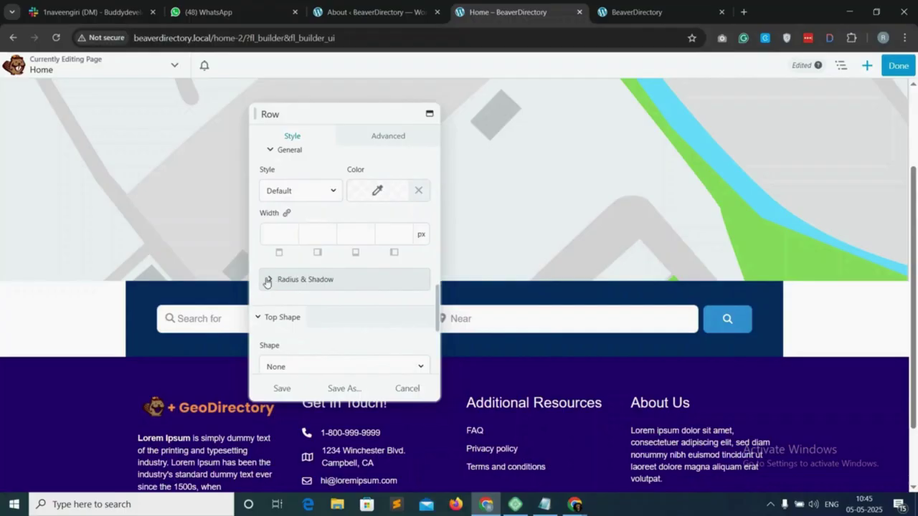
click(268, 280)
scroll(271, 285, down, 1)
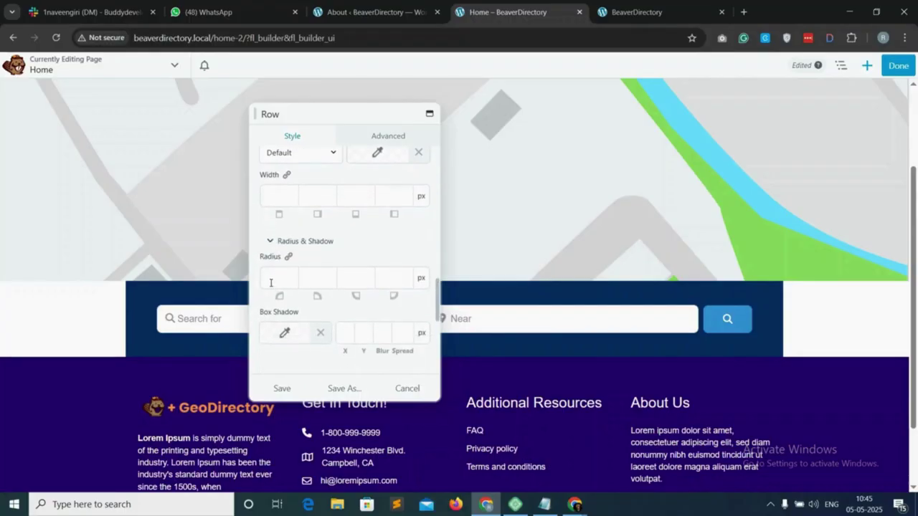
click(270, 282)
text(15)
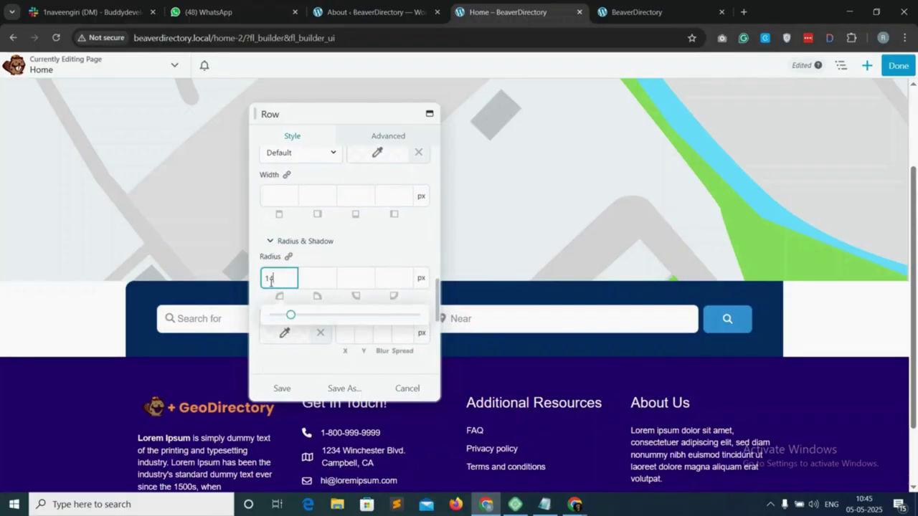
click(317, 266)
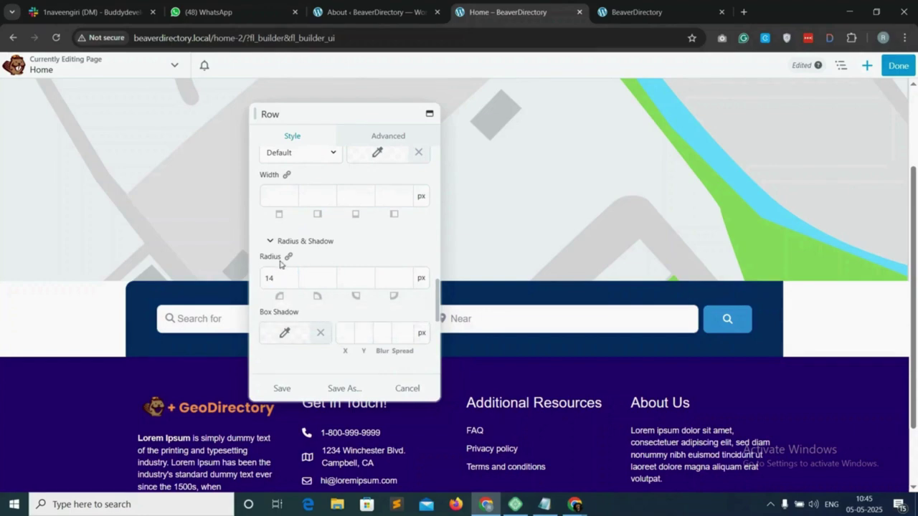
click(288, 257)
scroll(380, 262, down, 2)
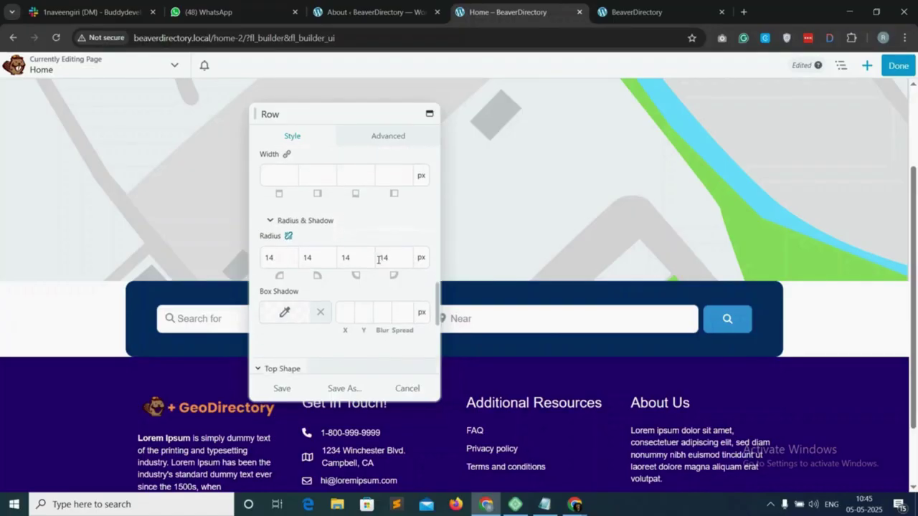
Set the search row's top margin to -63 px so it overlaps the map, and save the row settings.
click(387, 136)
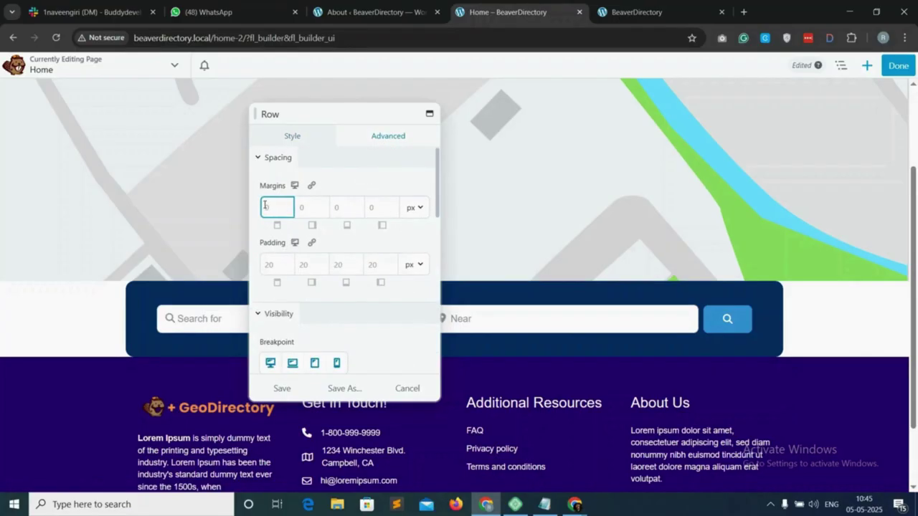
text(-63)
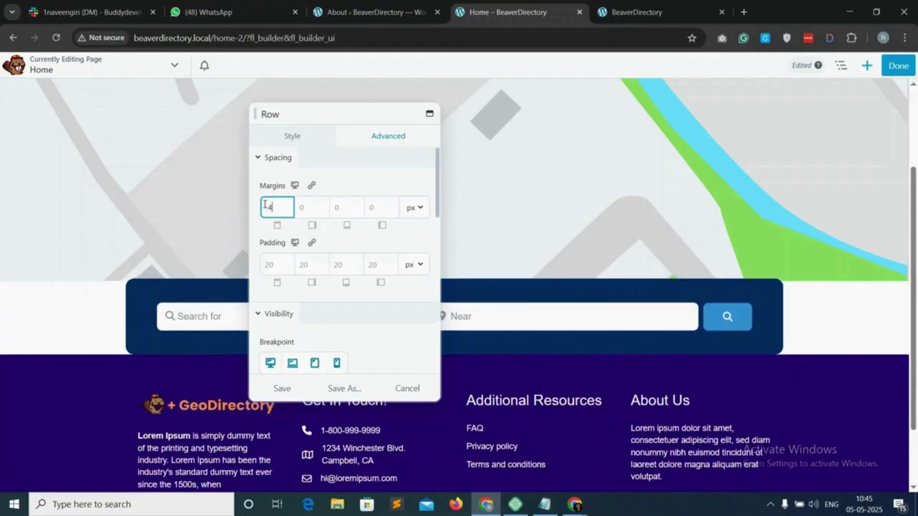
click(284, 391)
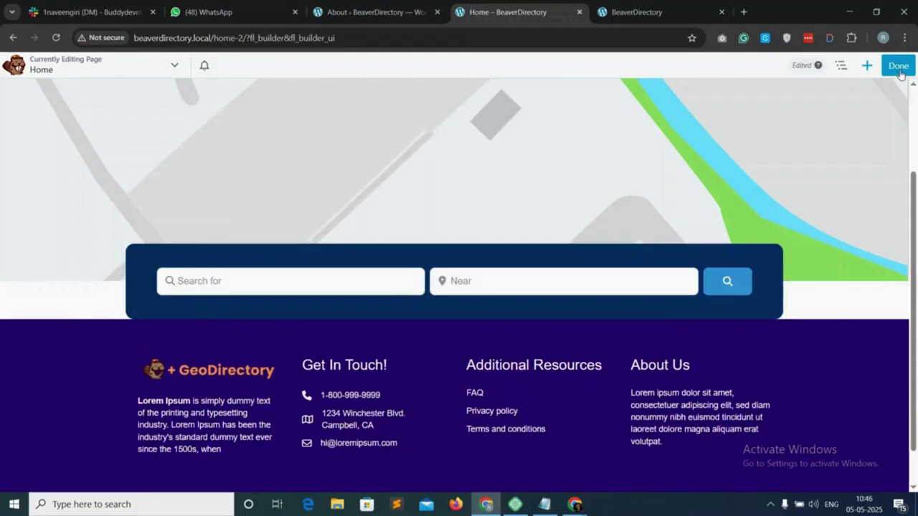
Publish the Home page and check the map and overlapping search bar on the live page.
click(899, 66)
click(853, 68)
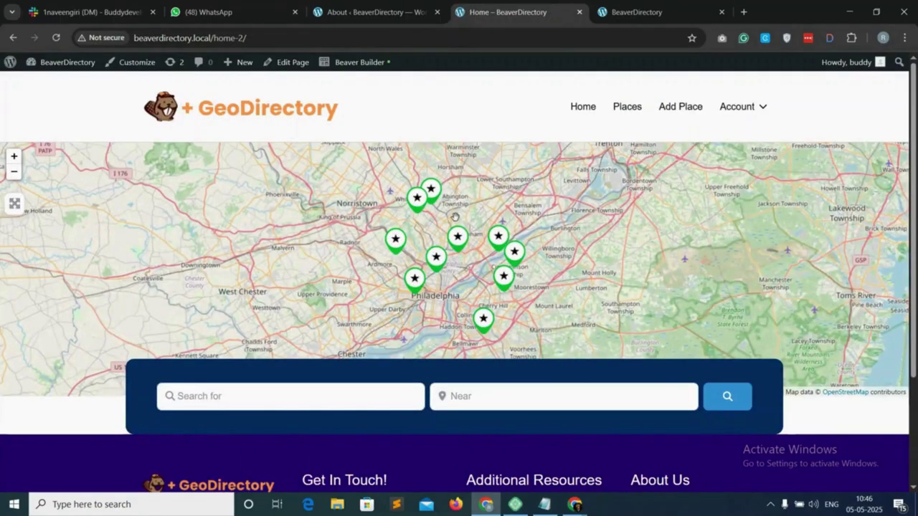
mouse_move(480, 224)
mouse_down()
mouse_move(446, 232)
mouse_move(420, 256)
mouse_move(567, 216)
mouse_move(497, 222)
mouse_up()
scroll(473, 223, down, 1)
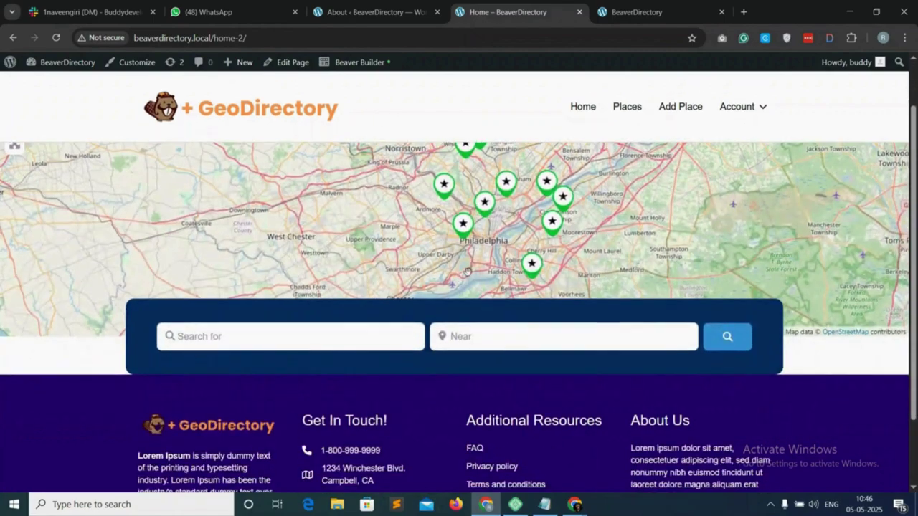
Reopen the Home page in Beaver Builder and add a 1 Column row below the search row.
click(504, 344)
scroll(421, 337, down, 1)
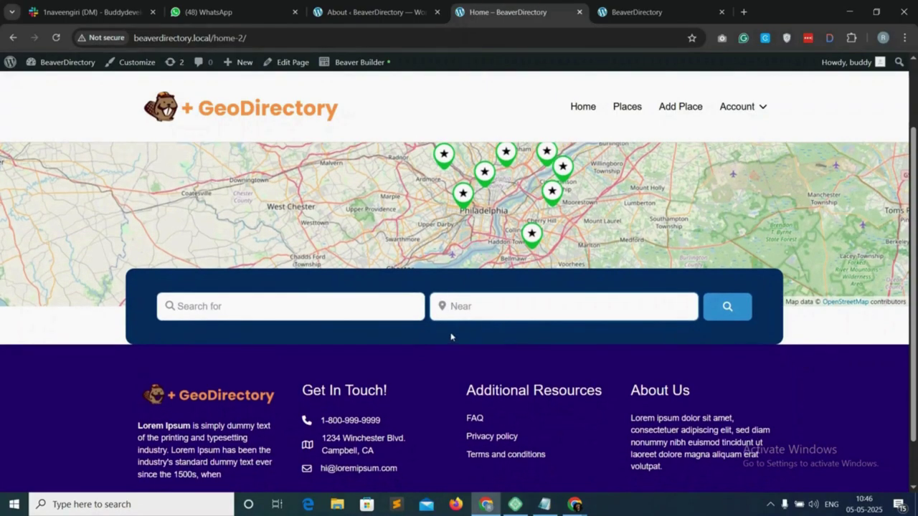
click(352, 66)
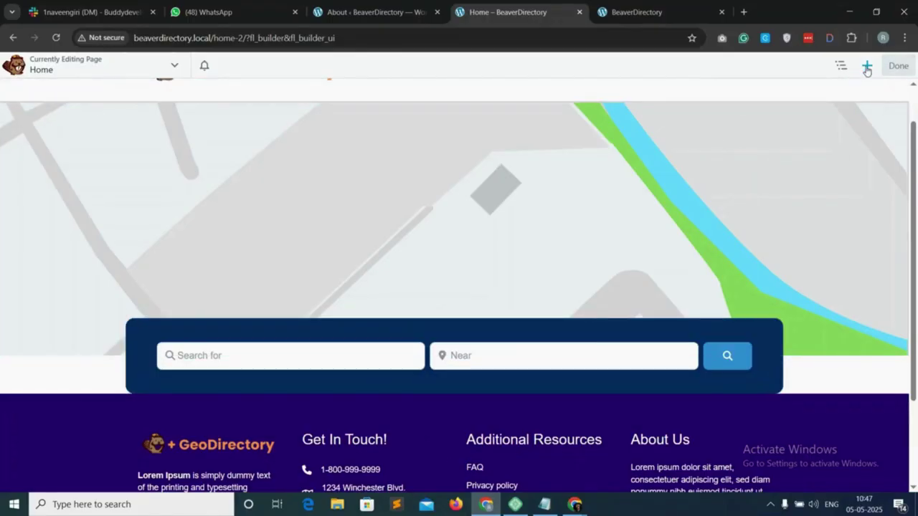
click(866, 66)
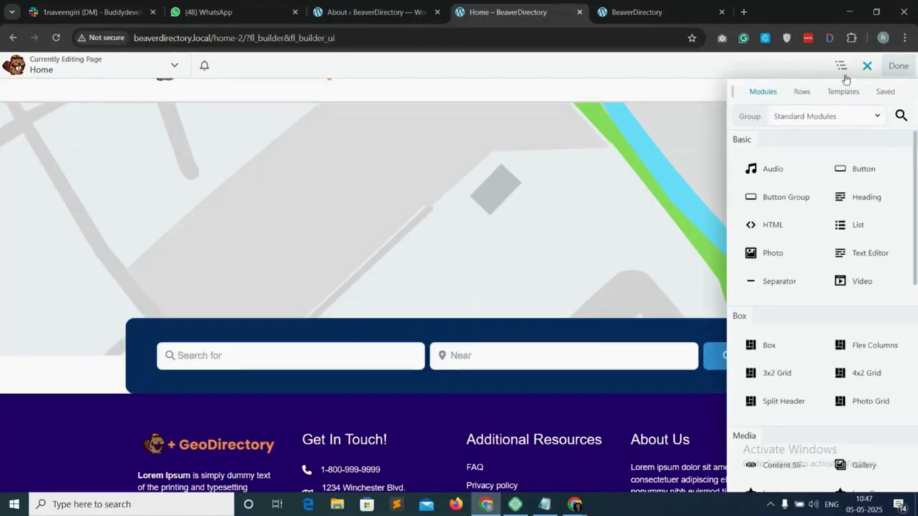
click(802, 95)
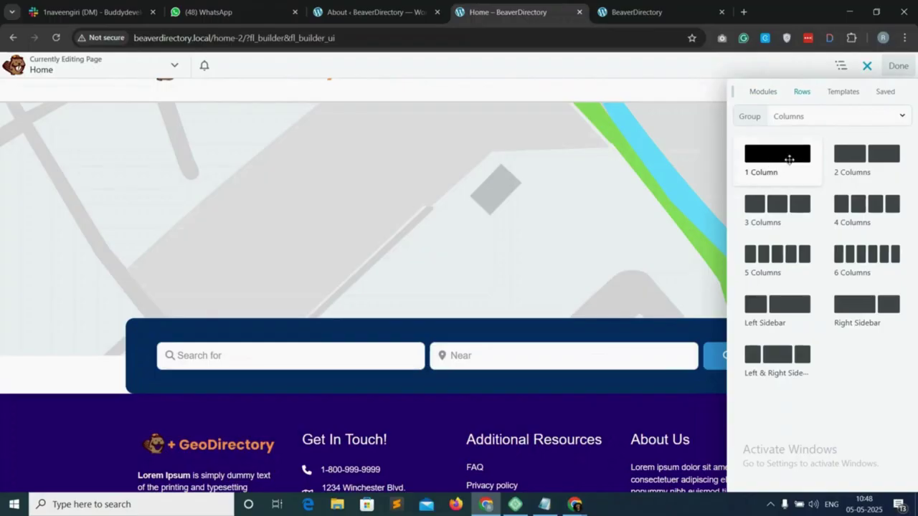
drag(789, 159, 446, 429)
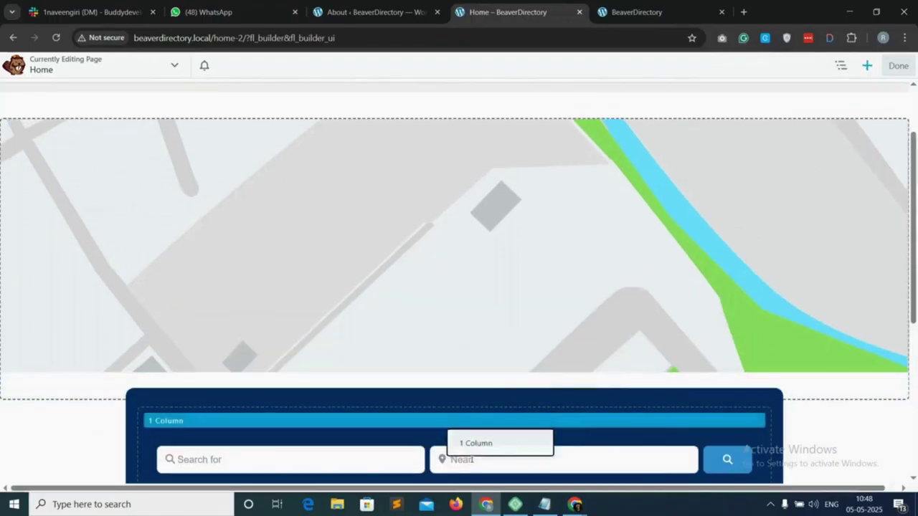
drag(499, 446, 475, 319)
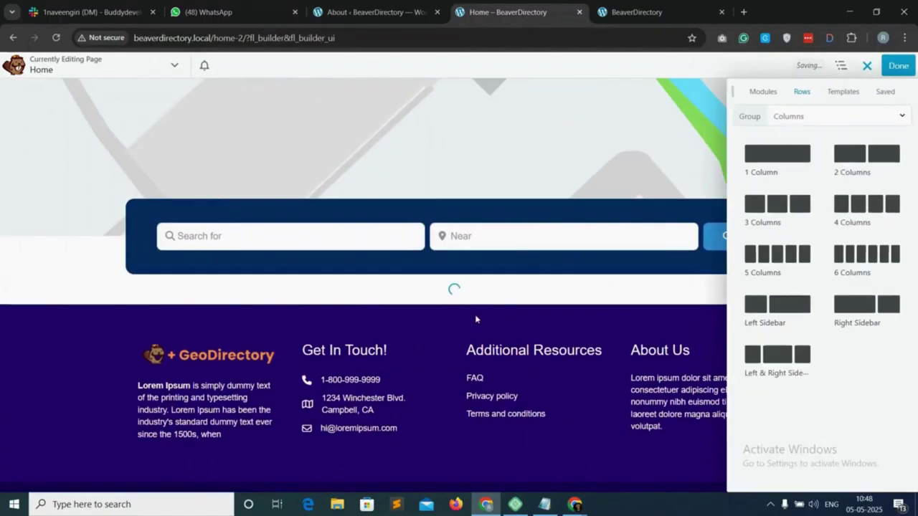
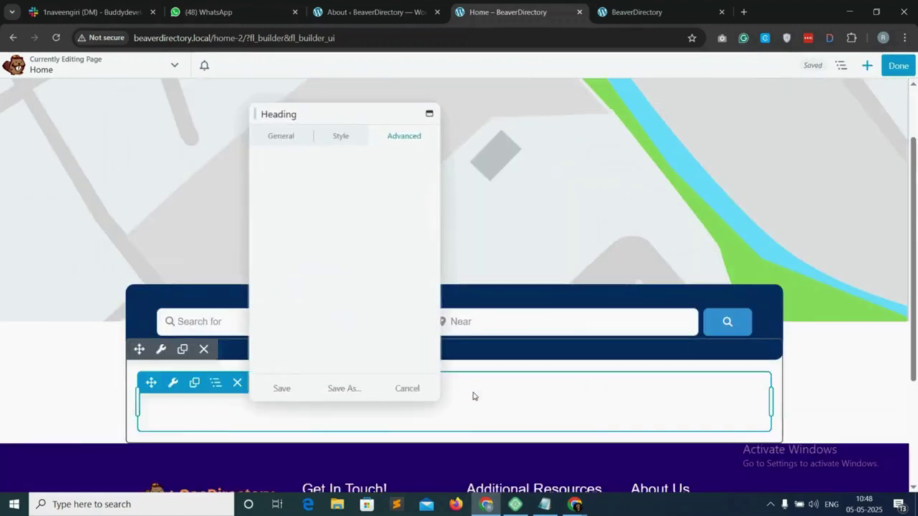
Fill the new row's Heading module with the text "Categories", center-align it, and save the module.
click(281, 136)
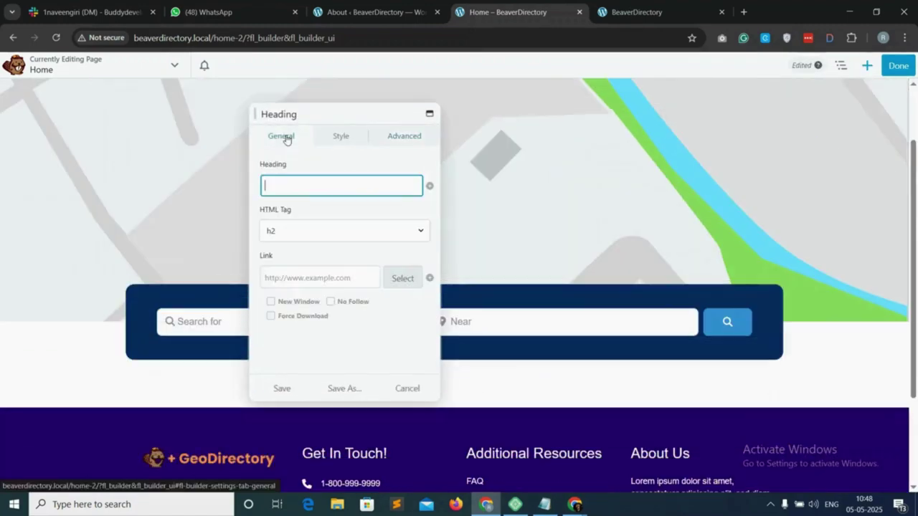
text(Categoris)
right_click(287, 187)
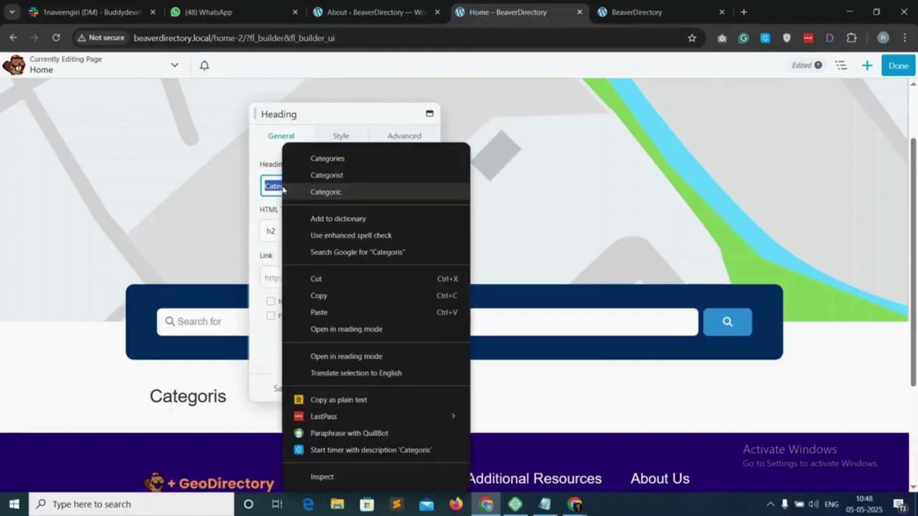
click(348, 158)
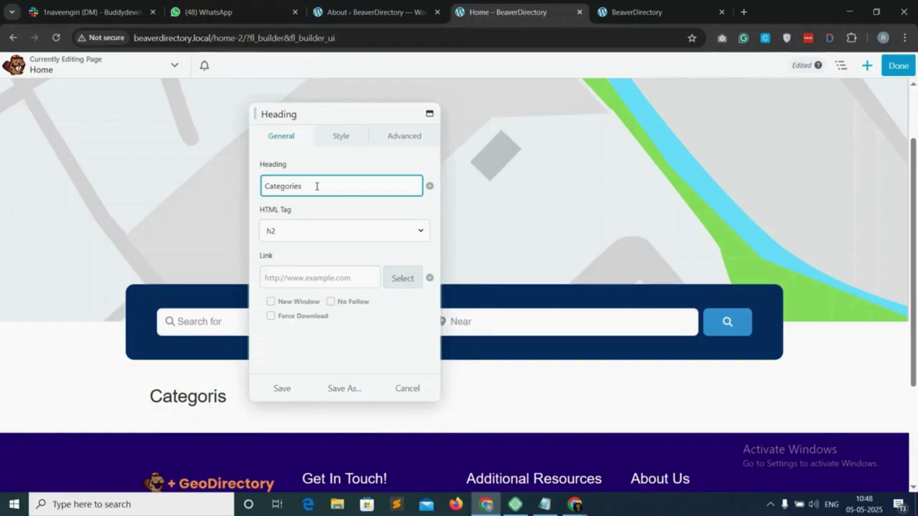
click(341, 137)
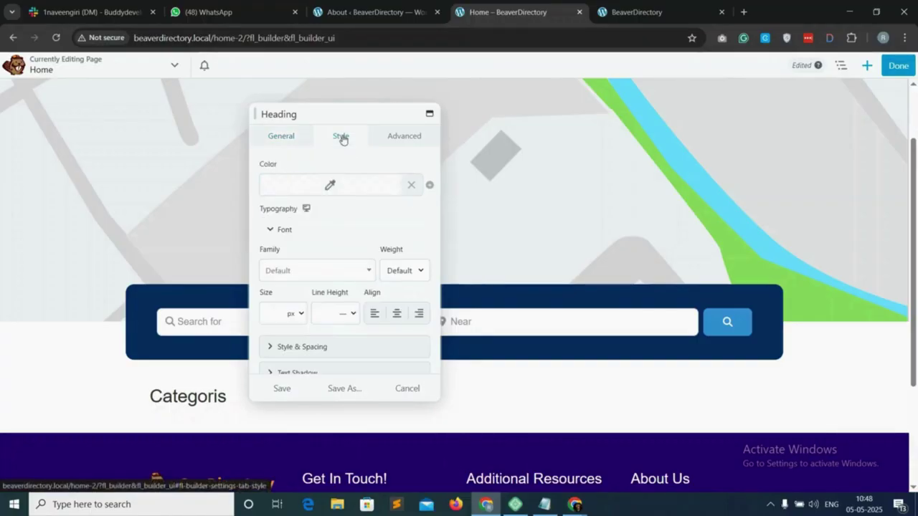
click(396, 314)
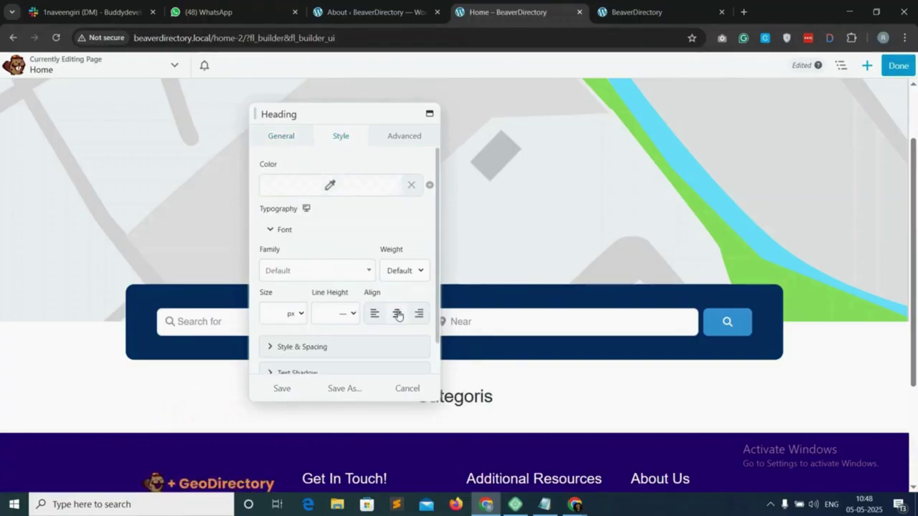
click(282, 389)
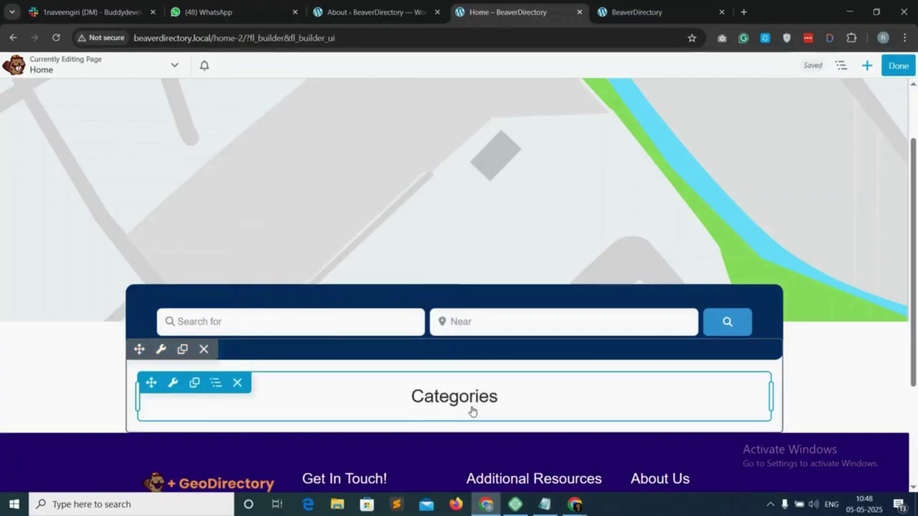
Add the GD > Categories WordPress widget directly below the "Categories" heading, keeping its settings window clear of the preview.
click(866, 66)
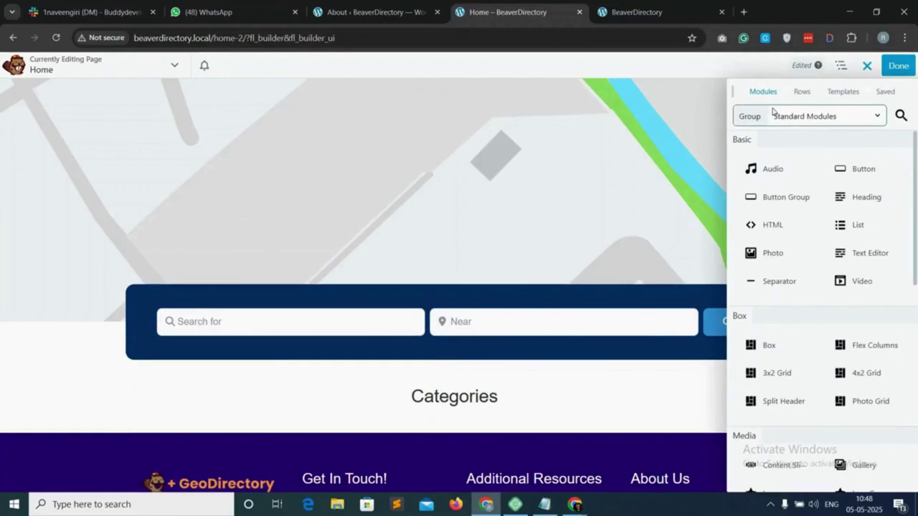
click(832, 119)
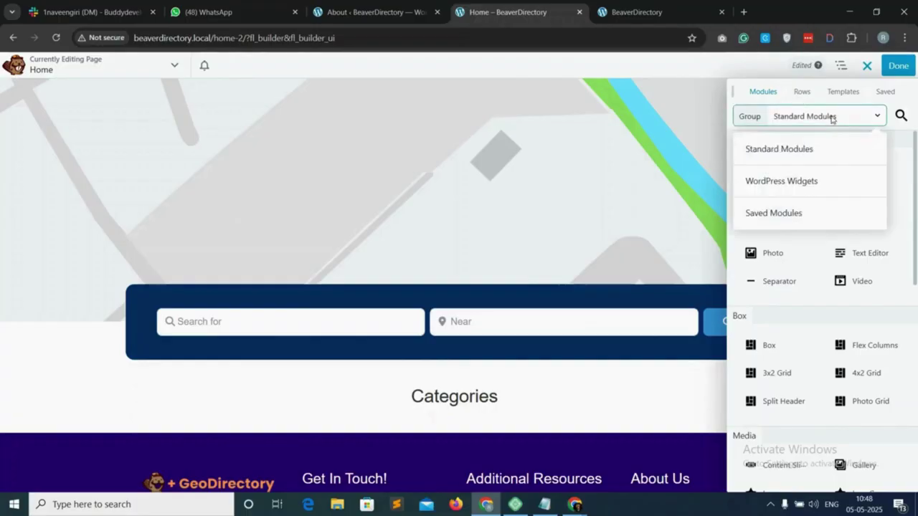
click(790, 180)
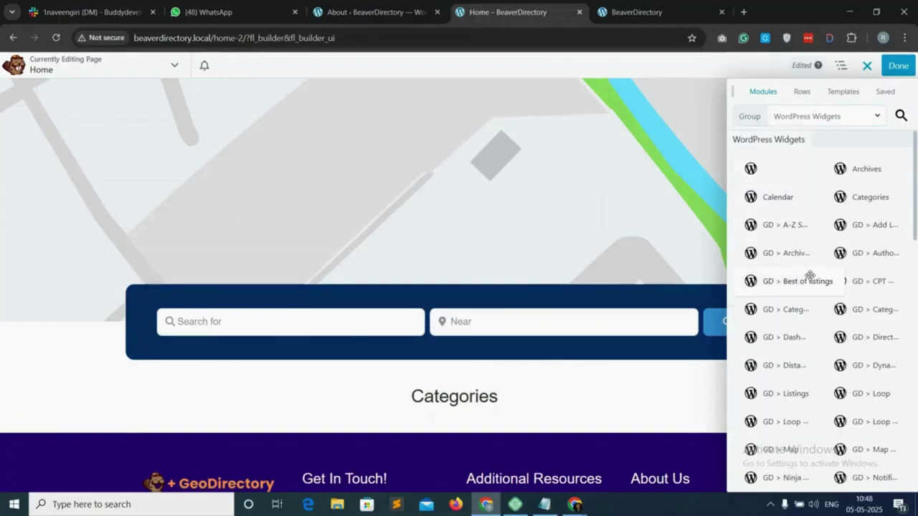
drag(785, 309, 456, 385)
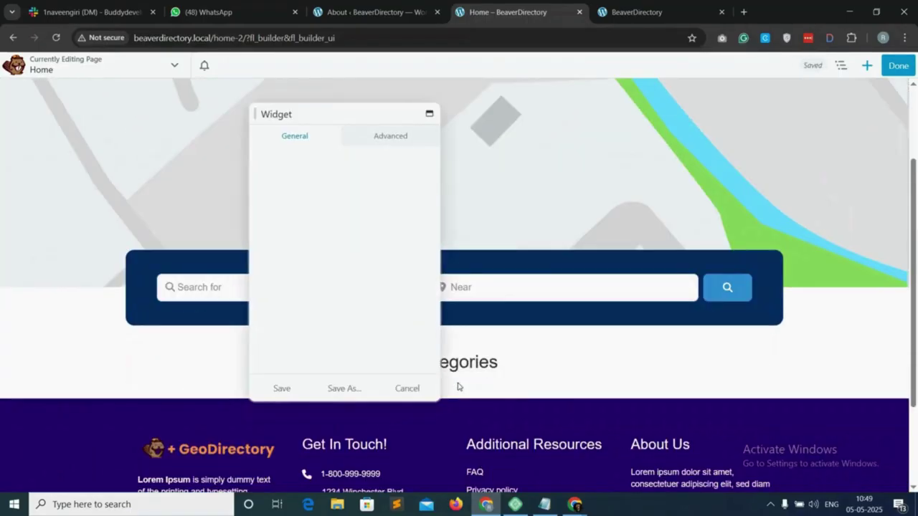
drag(340, 112, 727, 143)
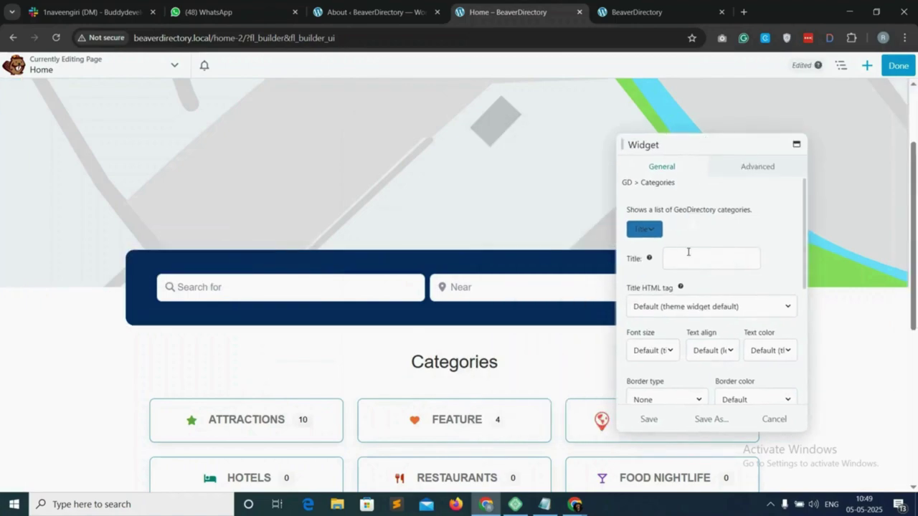
Set the categories widget's post type filter to Places and its sort order to A-Z.
scroll(664, 279, down, 5)
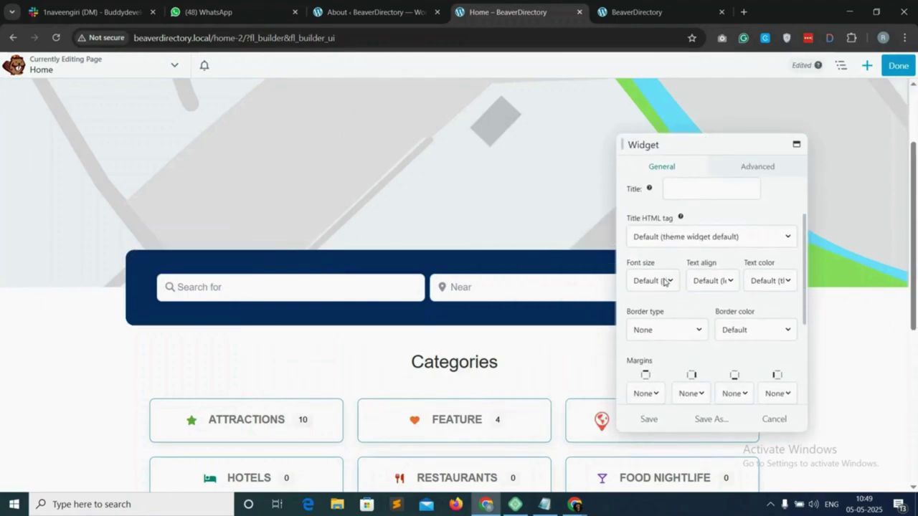
scroll(663, 332, down, 1)
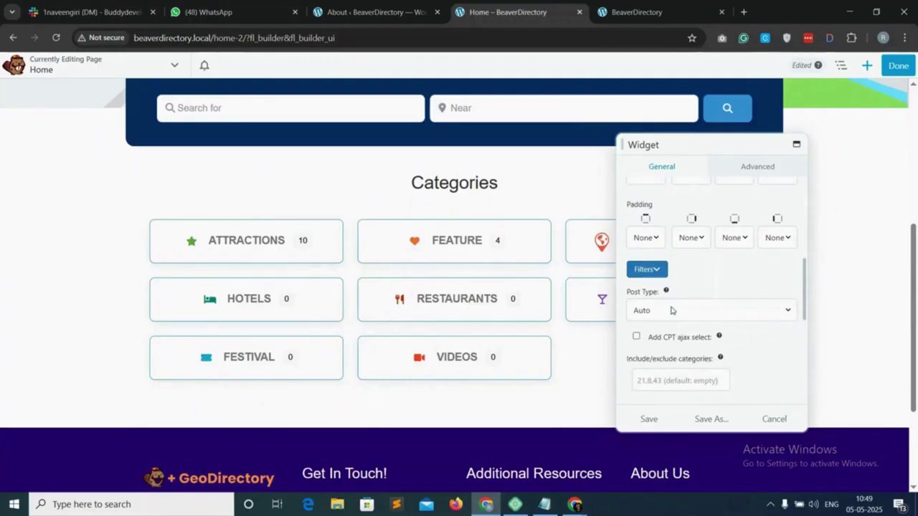
click(676, 314)
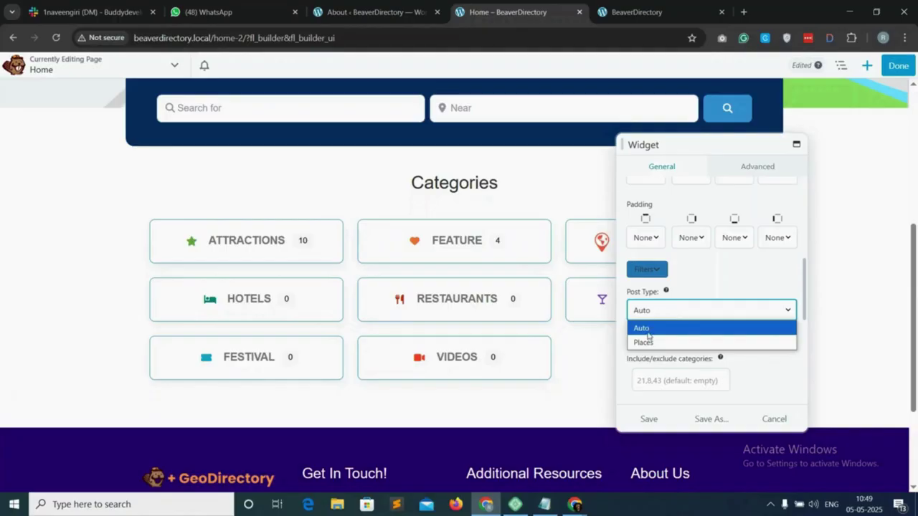
click(662, 343)
scroll(666, 330, down, 3)
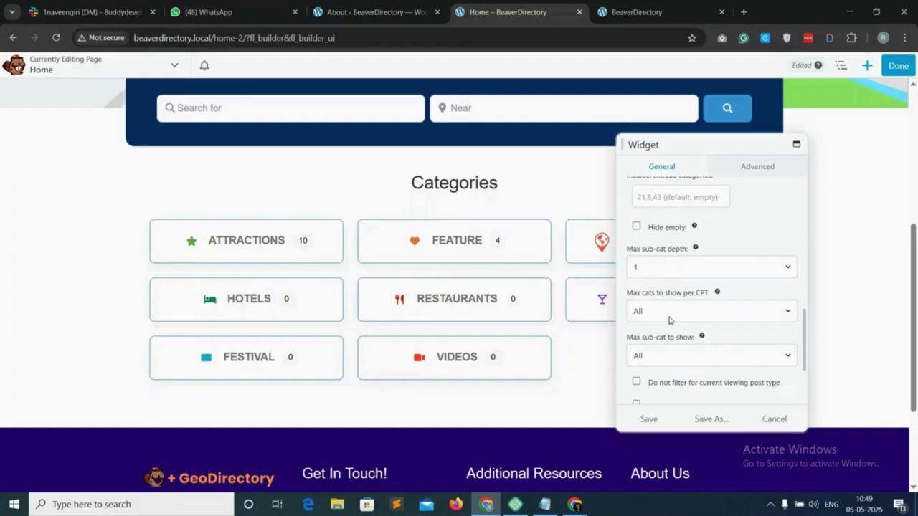
scroll(669, 321, down, 3)
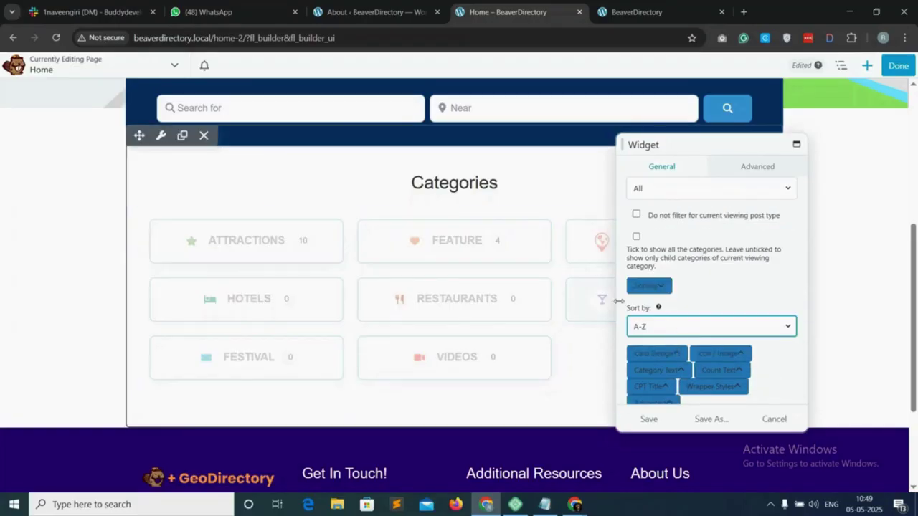
scroll(671, 327, down, 1)
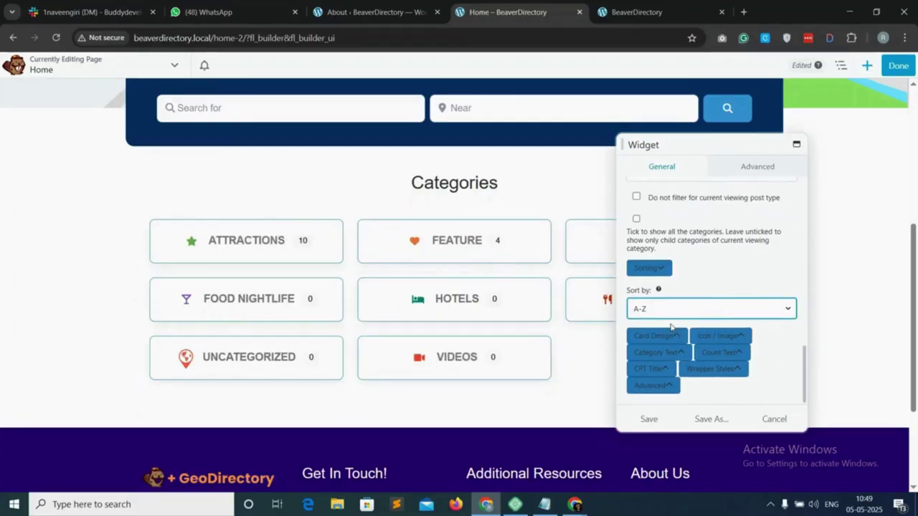
Set the category cards' design type to Icon Top with 4 items per row.
click(673, 336)
scroll(671, 327, down, 1)
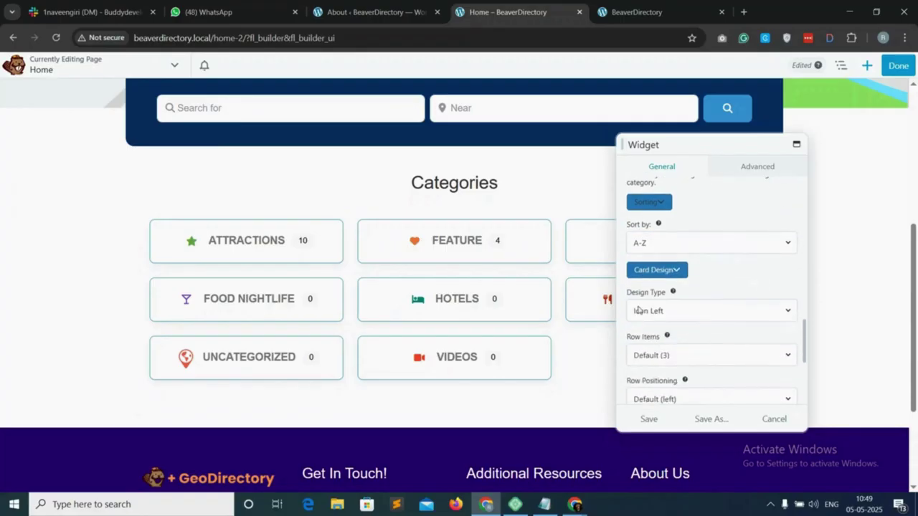
click(678, 310)
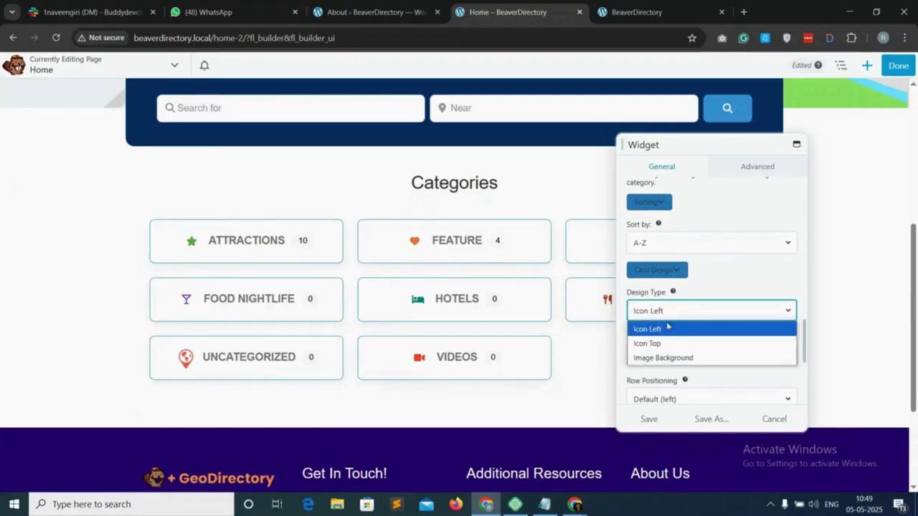
click(661, 340)
scroll(676, 313, down, 1)
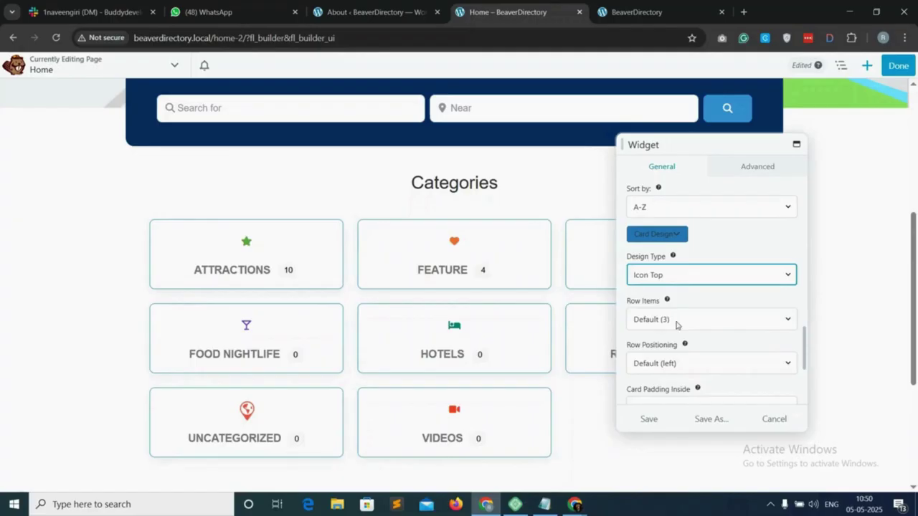
click(669, 320)
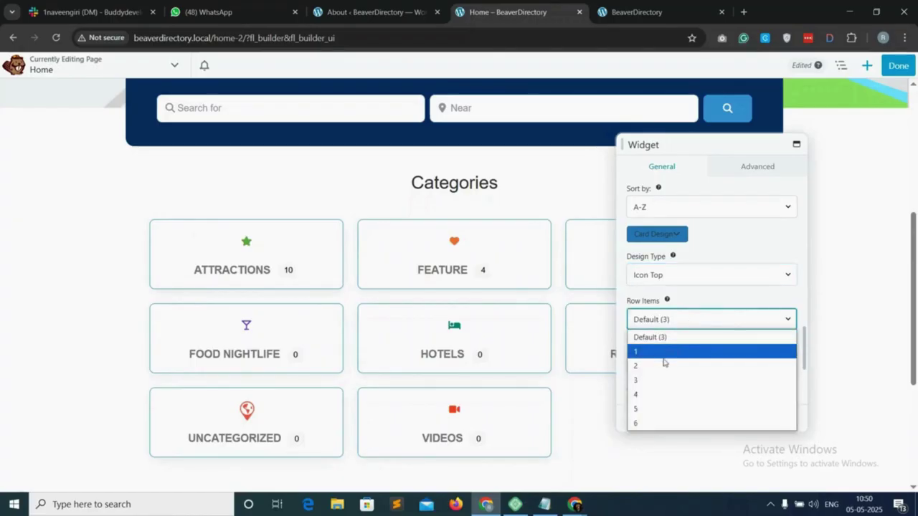
click(656, 392)
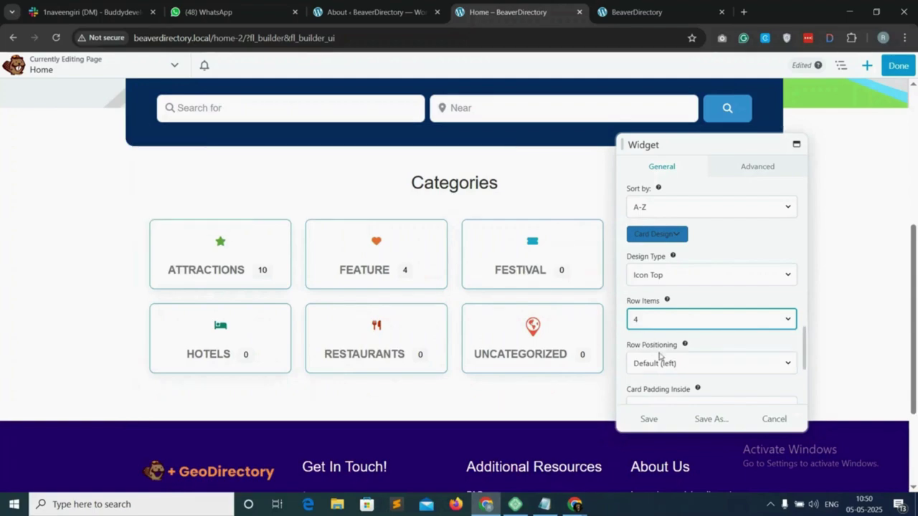
Set the category cards' shadow to Medium, leaving the card color unselected.
scroll(688, 361, down, 2)
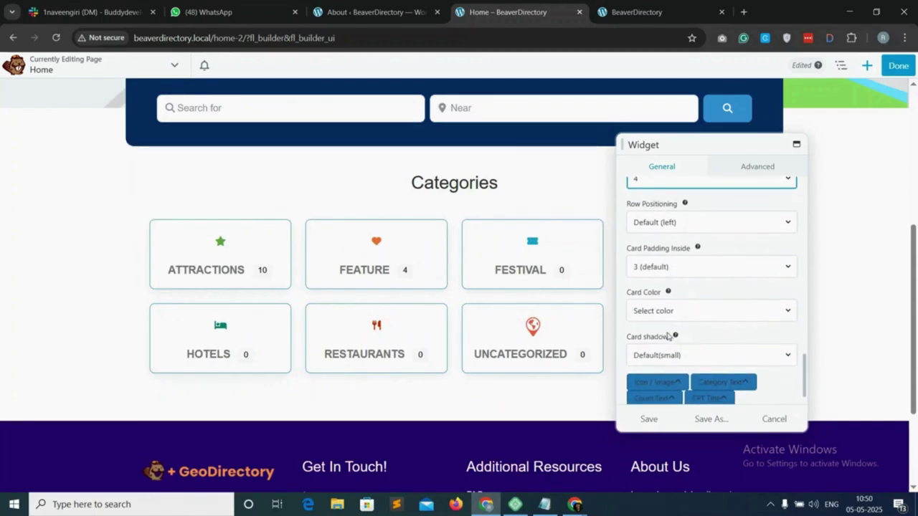
click(686, 309)
click(686, 310)
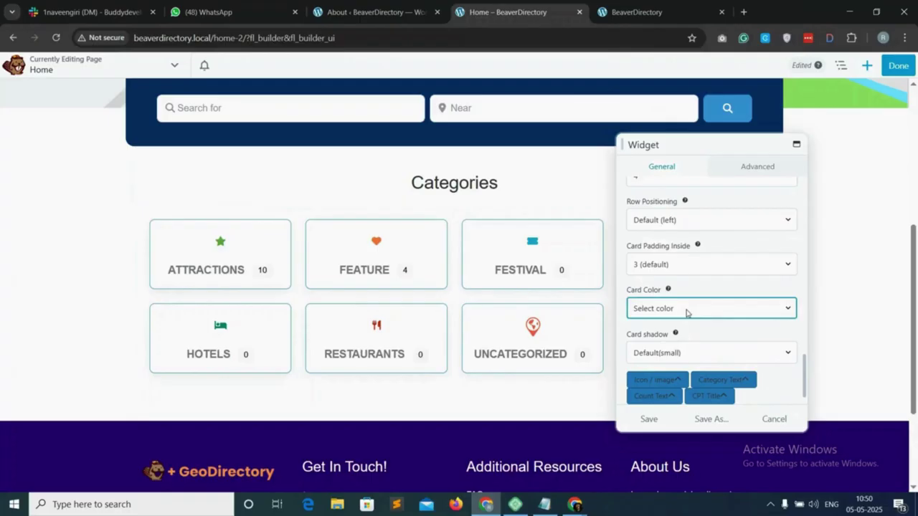
scroll(660, 332, down, 1)
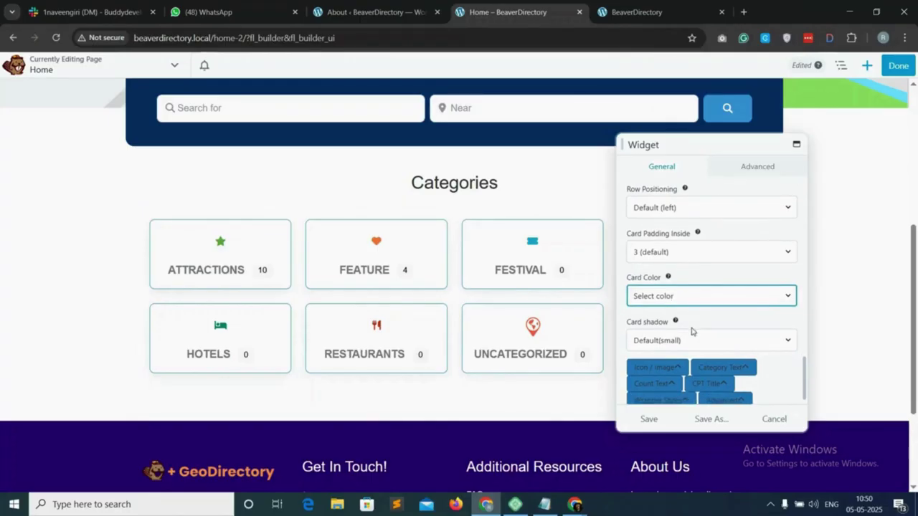
click(676, 340)
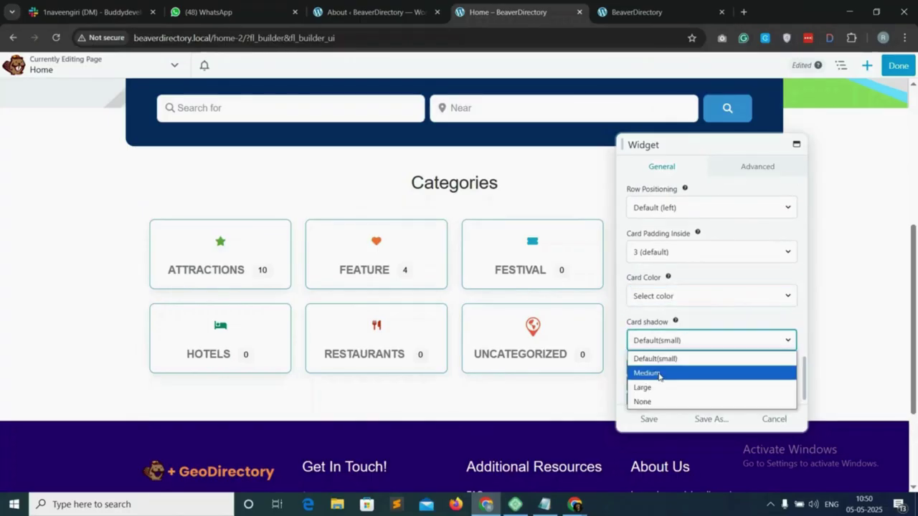
click(660, 375)
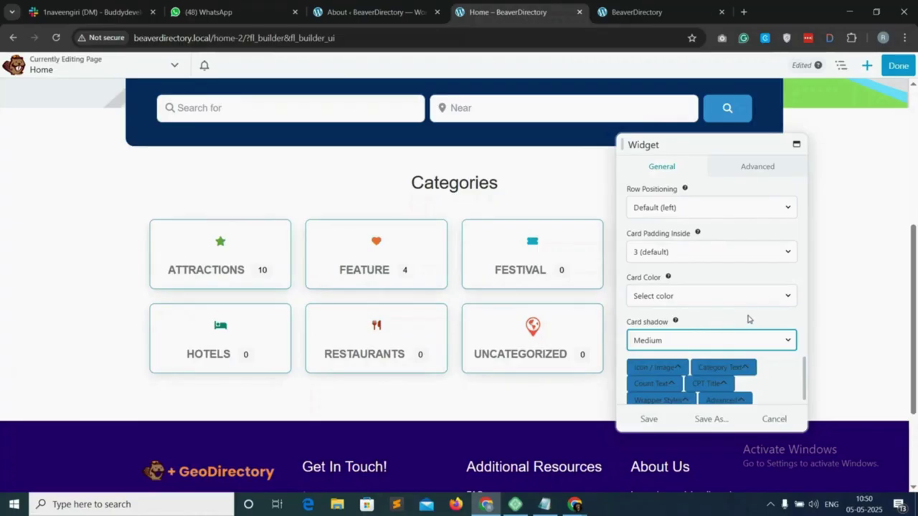
Set the icon size of the category cards to XL in the widget's icon and image options.
scroll(746, 320, down, 1)
click(656, 355)
scroll(674, 355, down, 3)
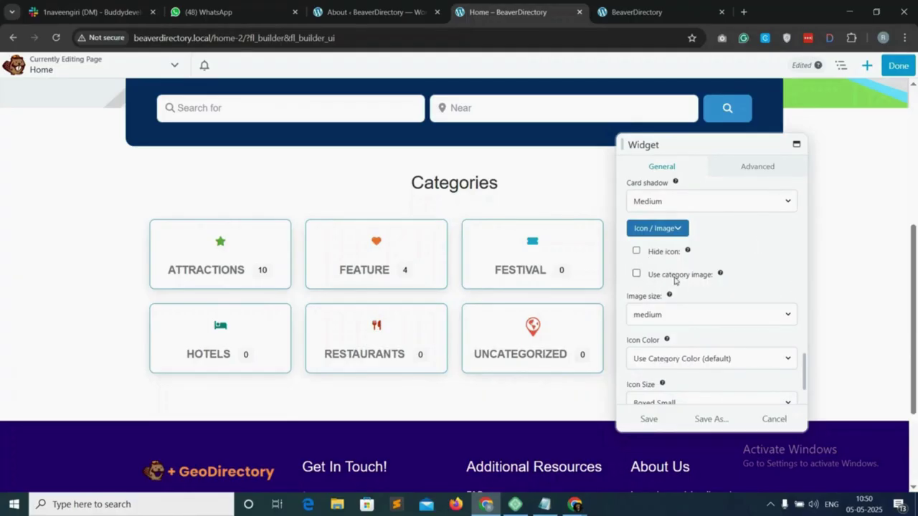
scroll(676, 299, down, 3)
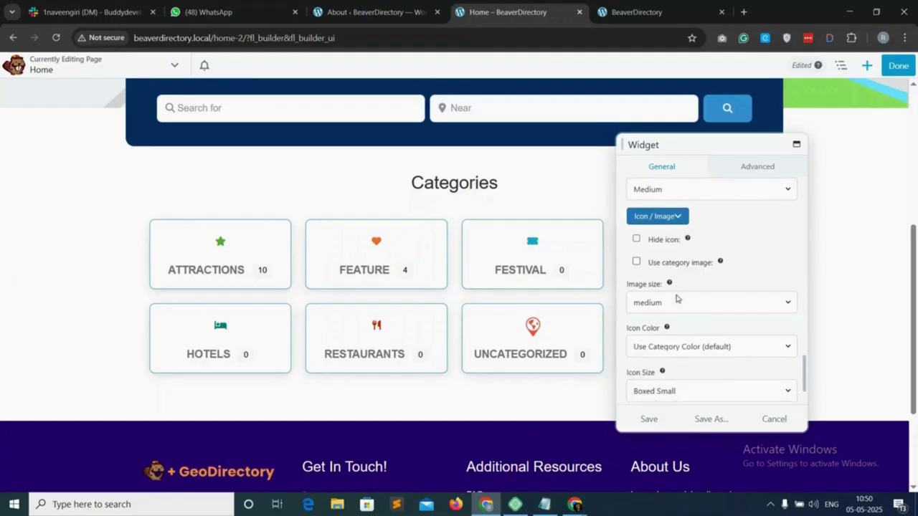
click(687, 327)
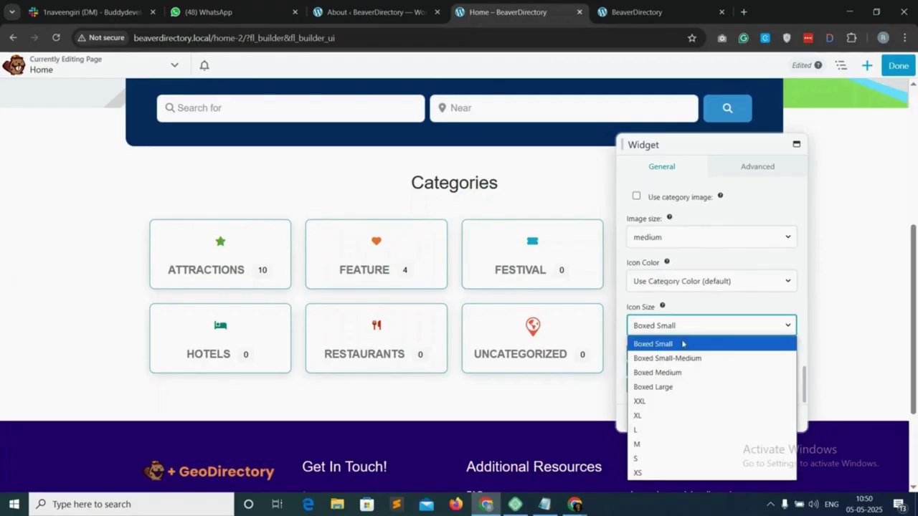
click(656, 415)
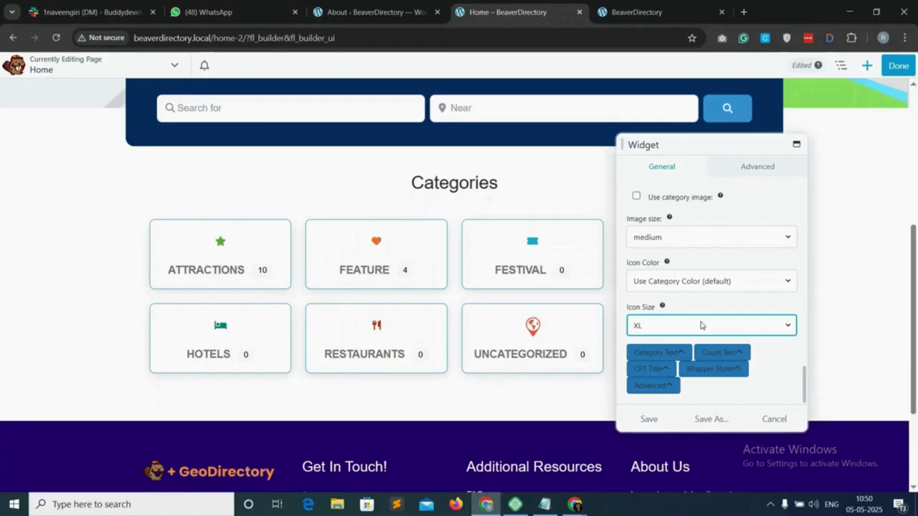
Review the widget's category text and count text options without changing them, and save the widget settings.
click(678, 353)
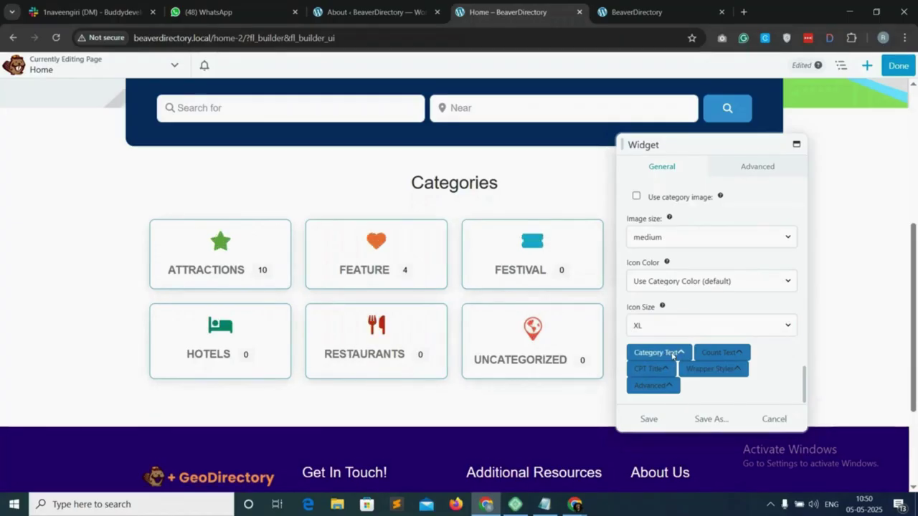
scroll(679, 348, down, 3)
scroll(684, 291, down, 2)
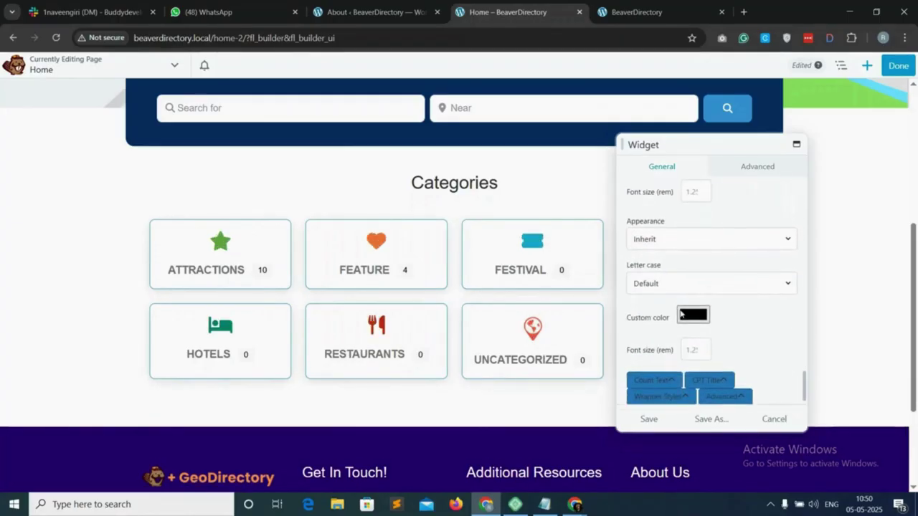
click(661, 370)
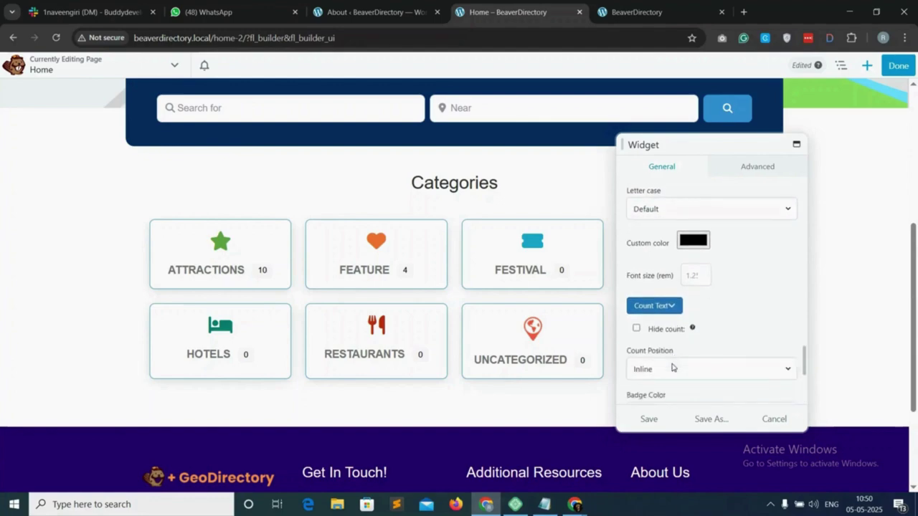
scroll(648, 314, down, 1)
scroll(660, 328, down, 1)
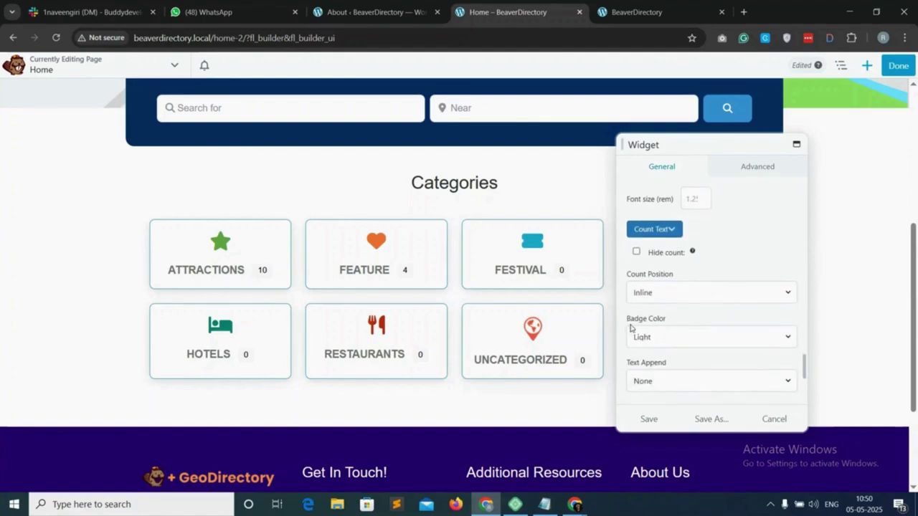
scroll(692, 359, down, 4)
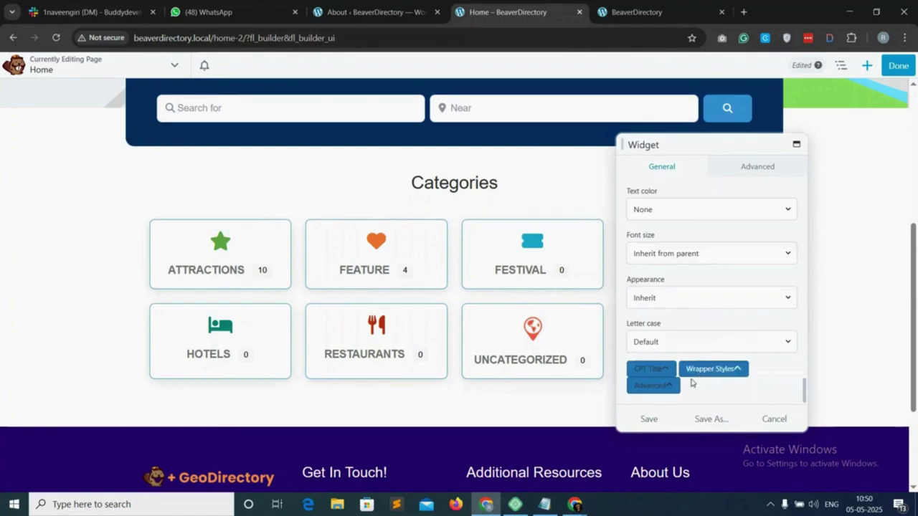
click(649, 420)
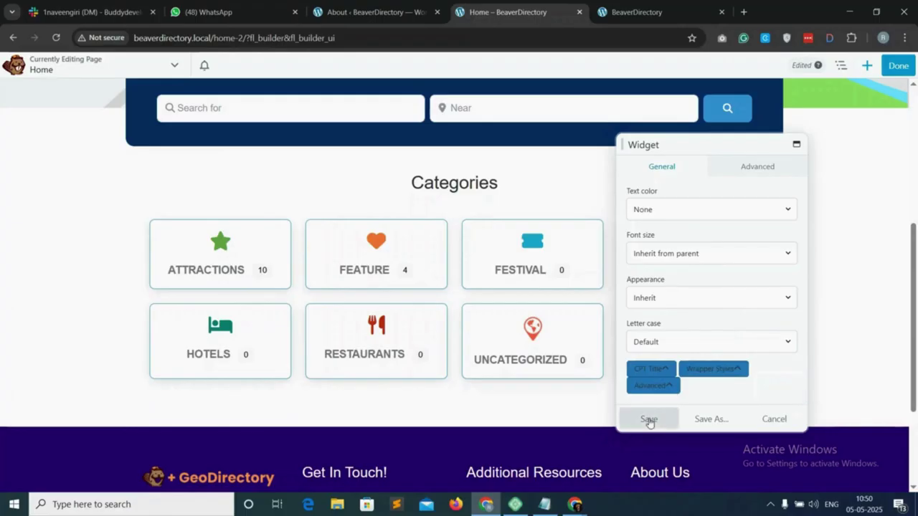
Publish the Home page and check the Categories section on the live page.
click(892, 65)
click(857, 66)
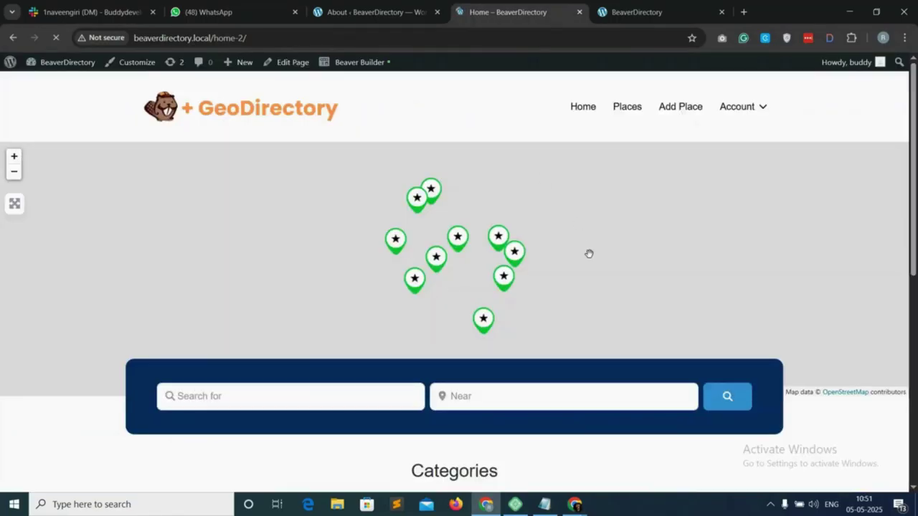
scroll(624, 437, down, 3)
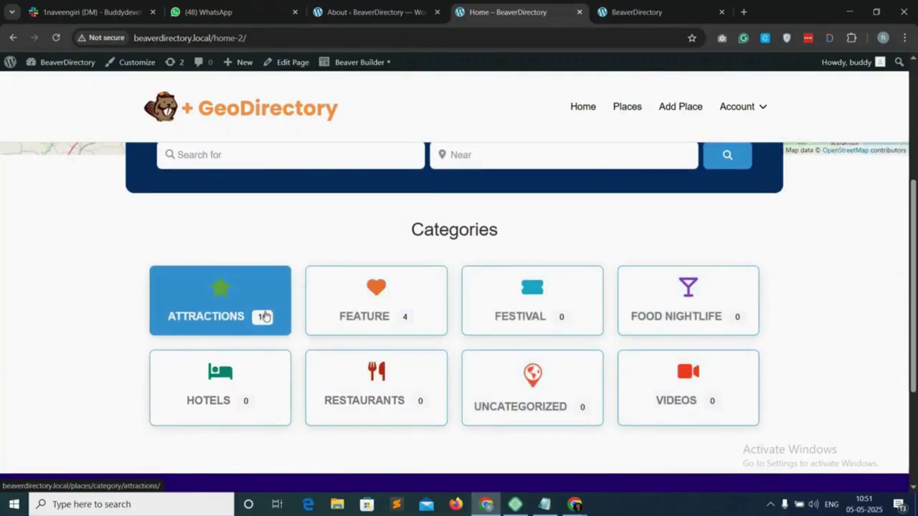
drag(412, 231, 500, 234)
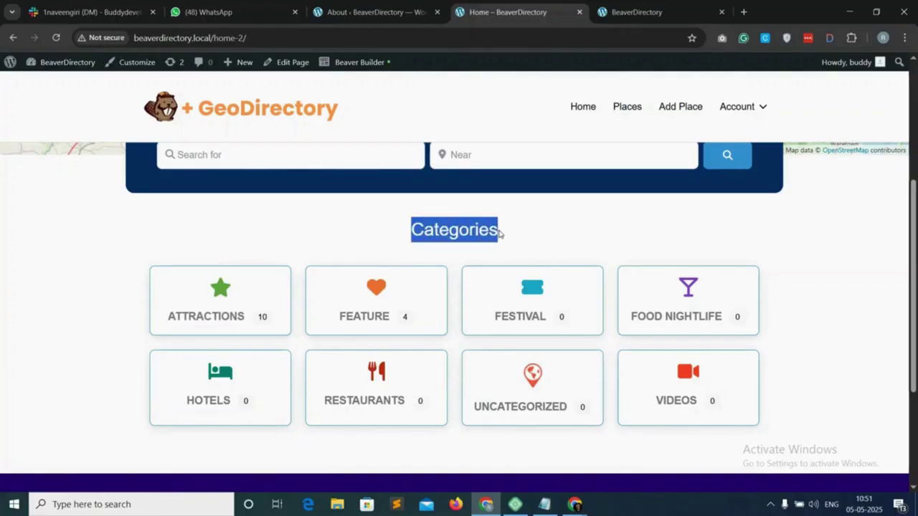
Reopen the Home page in Beaver Builder and add a 1 Column row between the categories section and the footer.
click(359, 63)
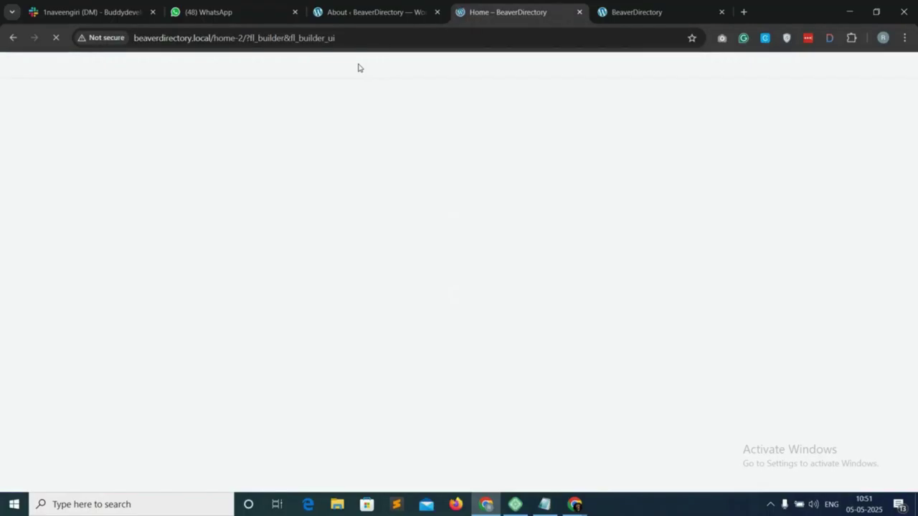
scroll(479, 323, down, 5)
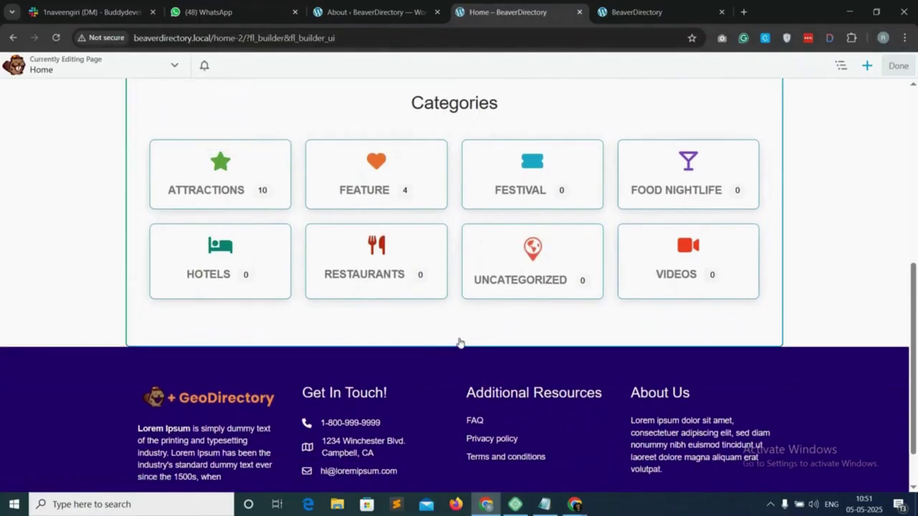
scroll(458, 343, up, 1)
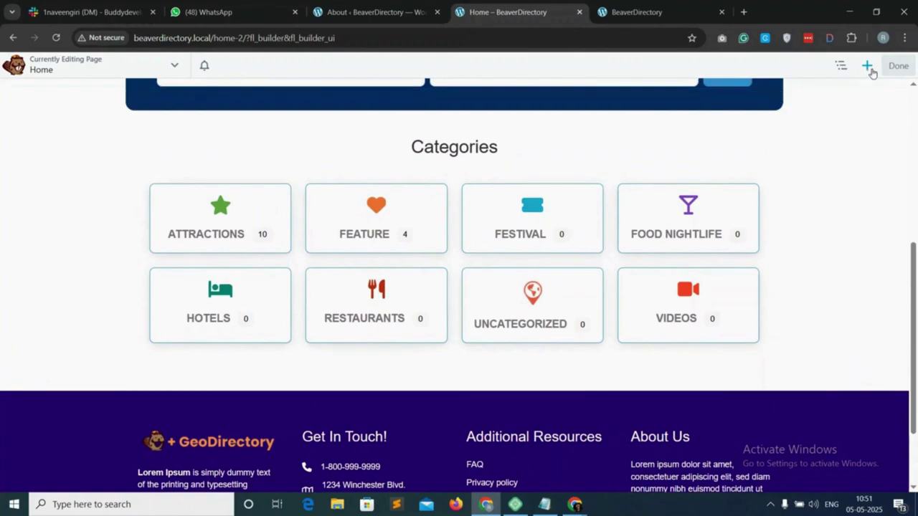
click(867, 66)
click(802, 92)
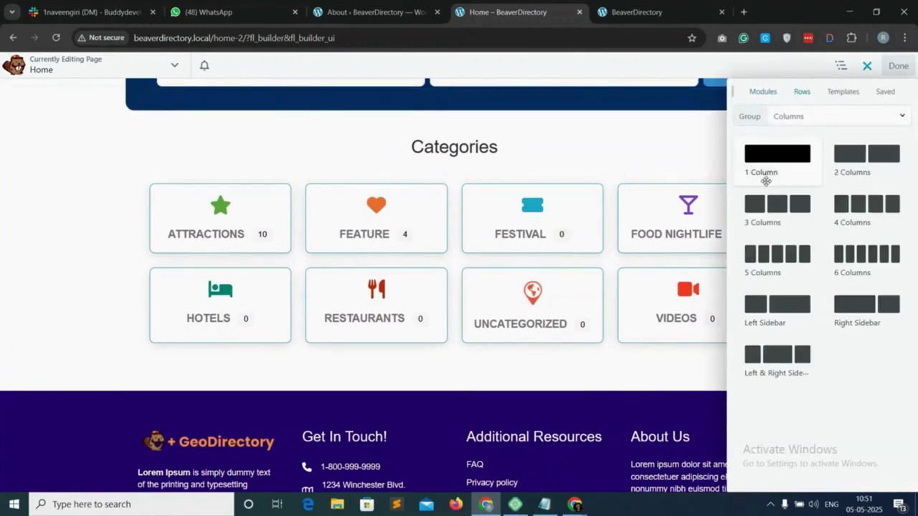
drag(785, 159, 131, 355)
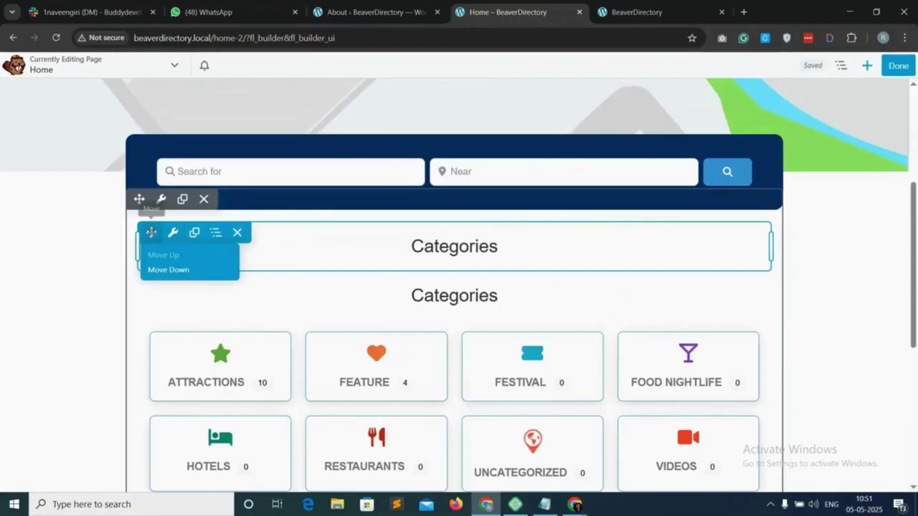
Move a duplicate of the "Categories" heading into the new row below the category cards and change its text to "Best Listings".
drag(152, 233, 258, 385)
text(Best )
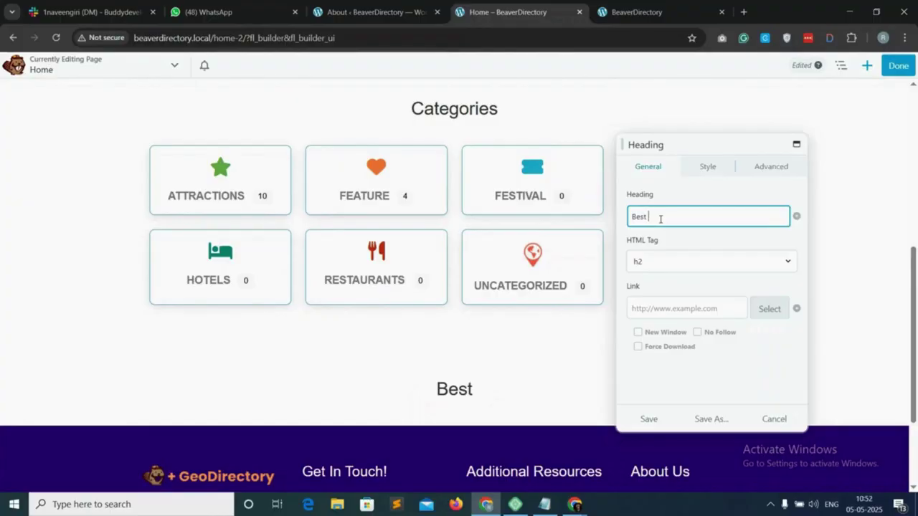
text(Listings)
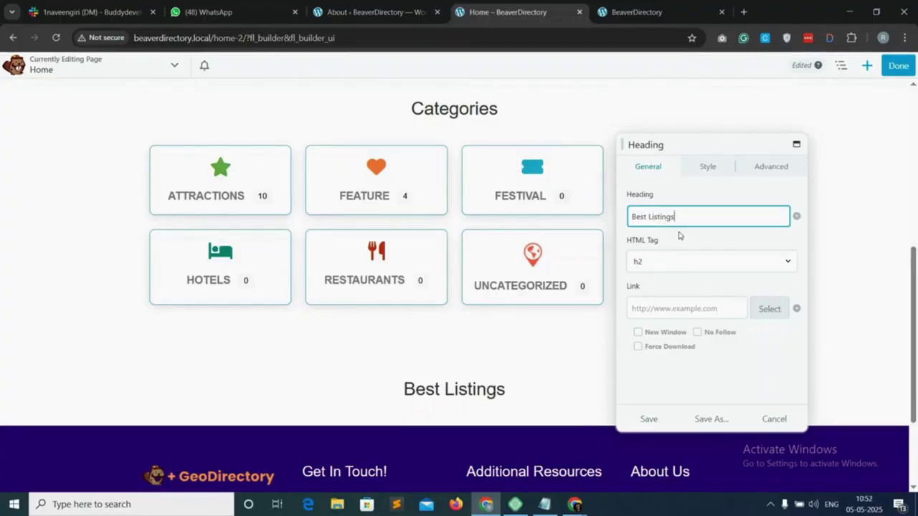
click(649, 419)
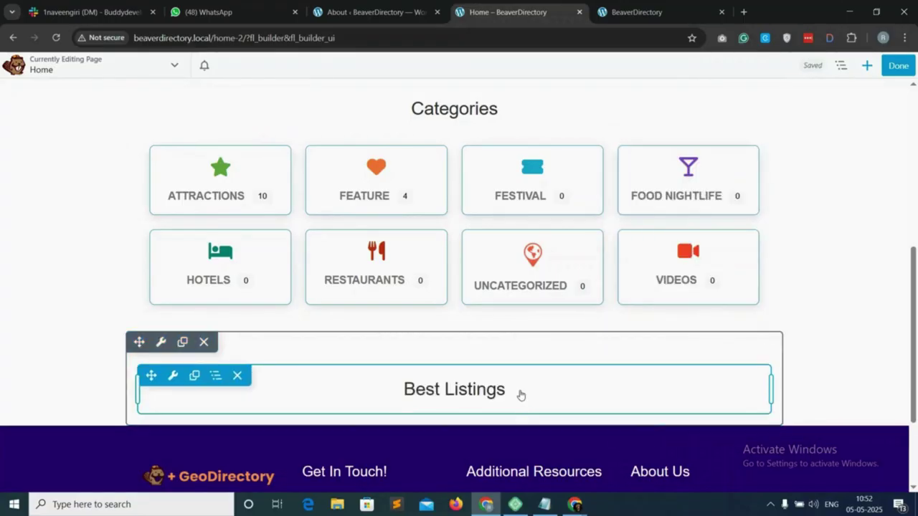
Add the GD > Listings widget from the WordPress Widgets group directly below the Best Listings heading.
scroll(516, 393, down, 1)
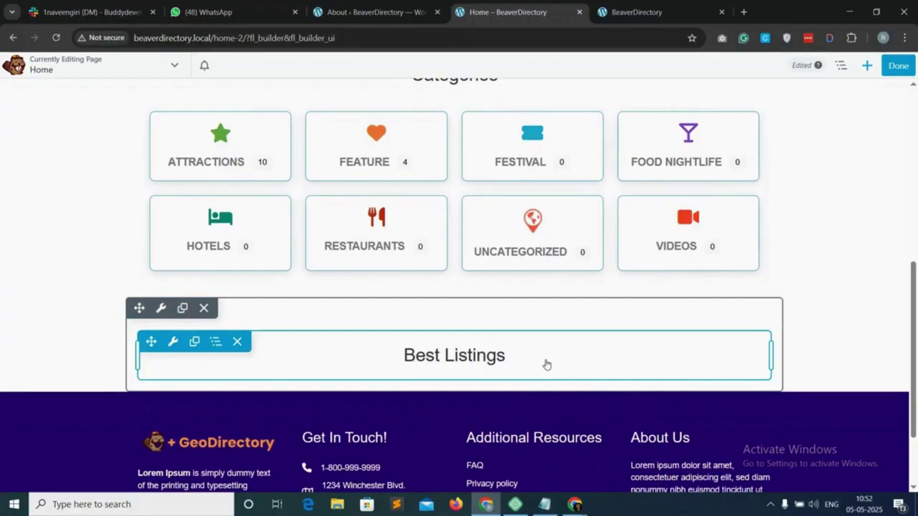
click(865, 66)
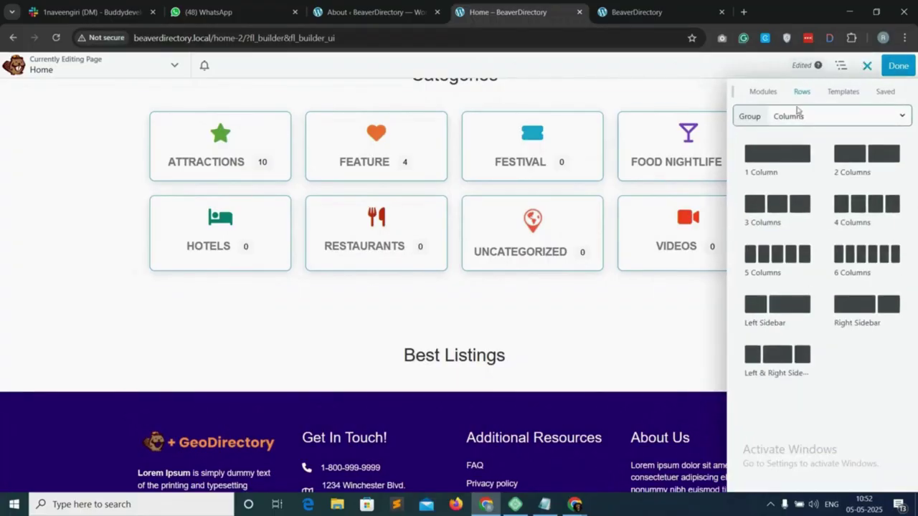
click(765, 93)
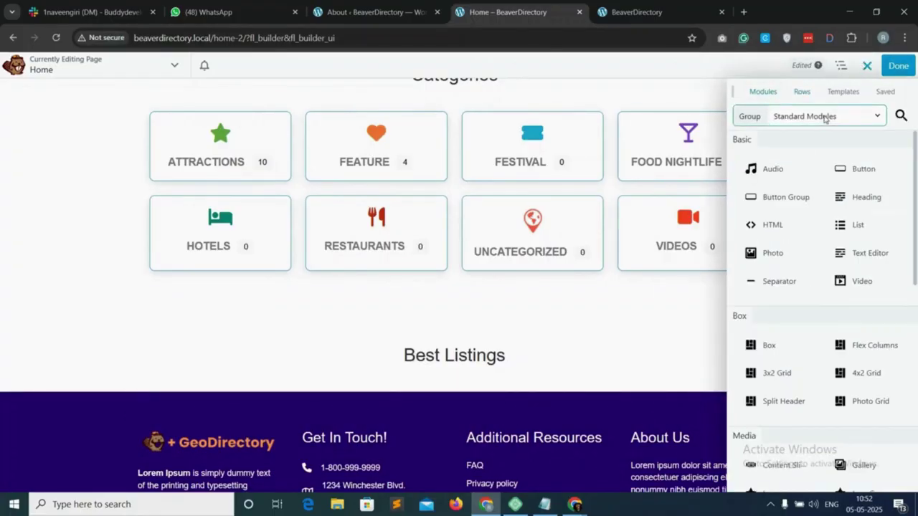
click(803, 116)
click(790, 182)
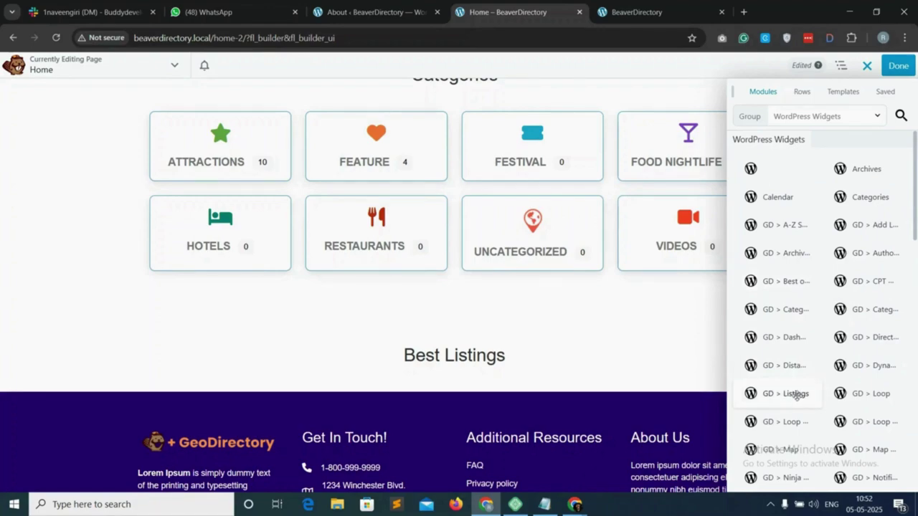
drag(797, 396, 436, 411)
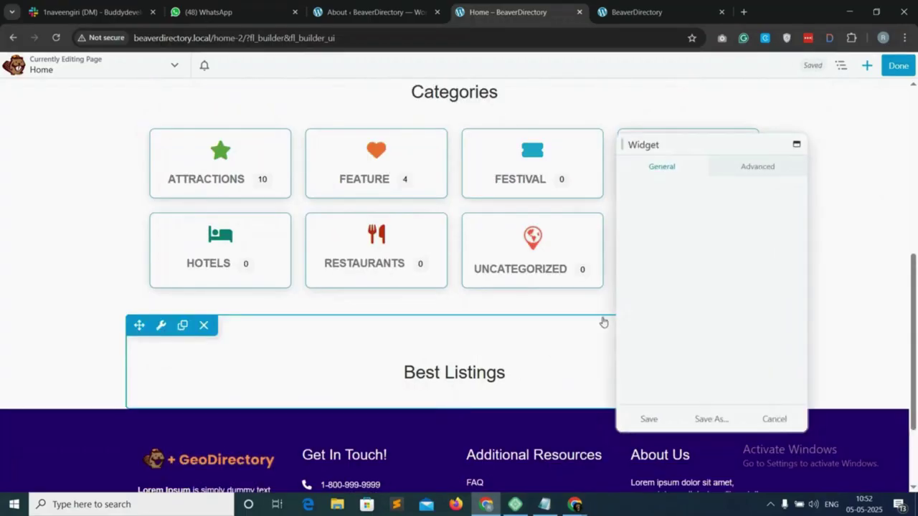
In the listings widget's filters, keep Places as the default post type and select All categories.
scroll(666, 286, down, 3)
scroll(697, 299, down, 1)
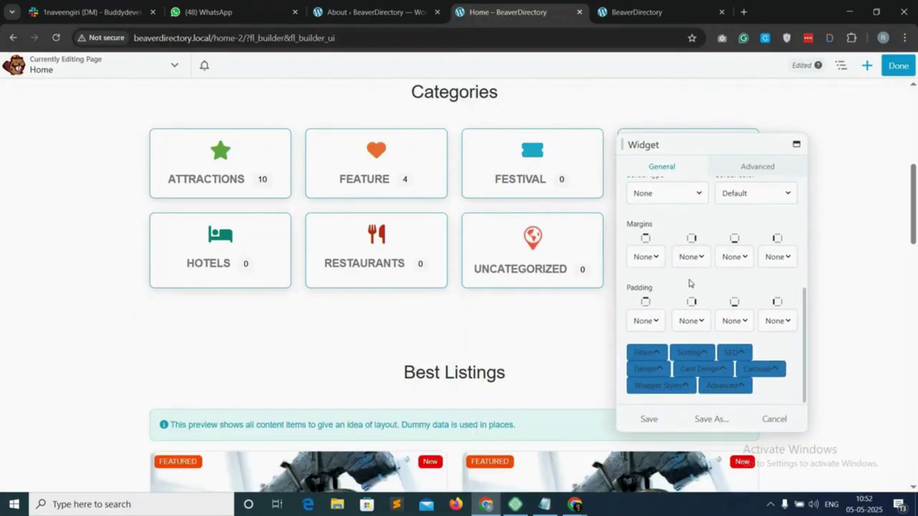
click(647, 353)
scroll(678, 352, down, 4)
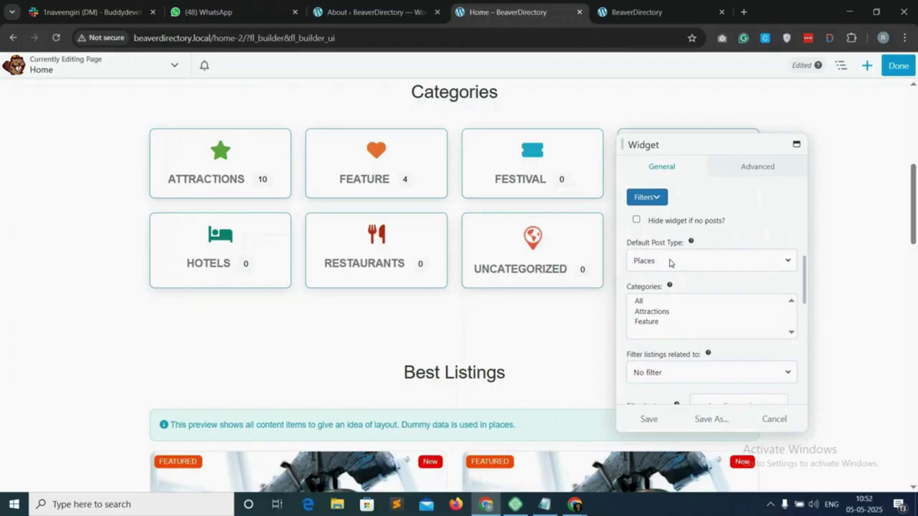
click(670, 262)
click(661, 261)
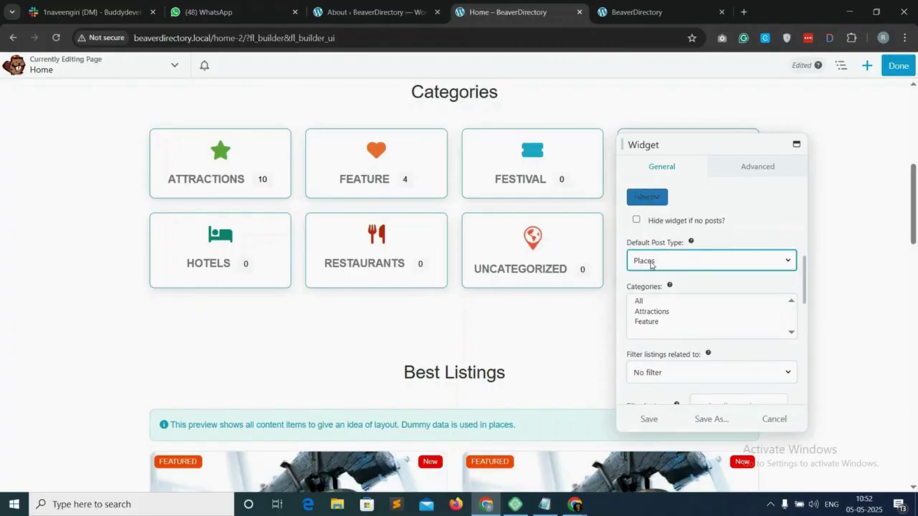
scroll(653, 276, down, 1)
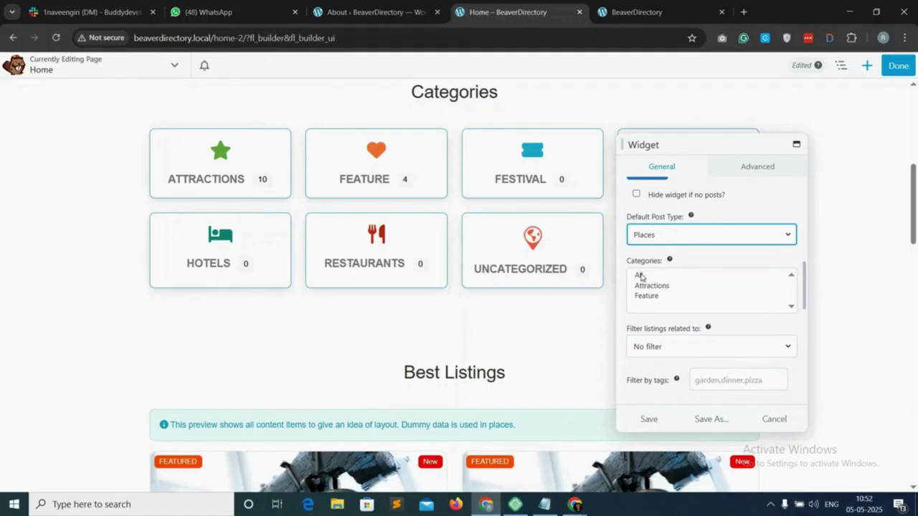
click(644, 277)
scroll(680, 304, down, 1)
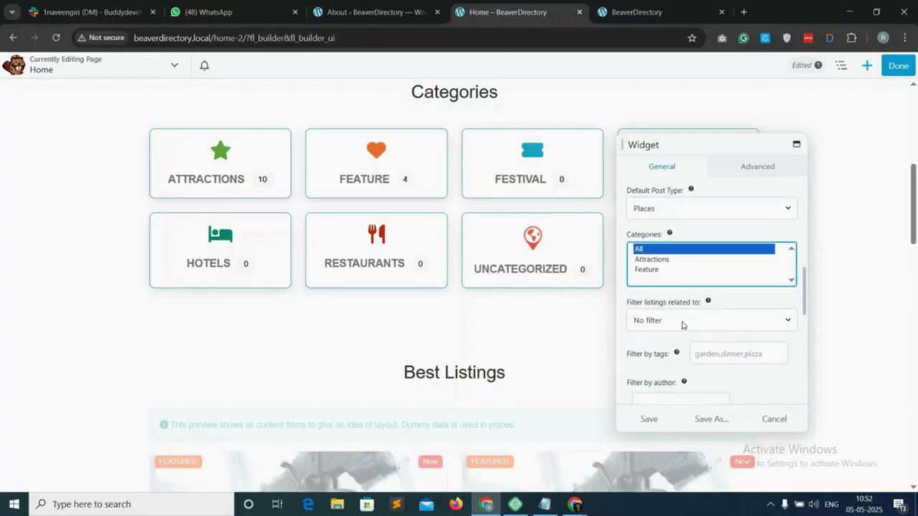
Set the listings widget's design layout to Grid View (Three Columns).
scroll(684, 329, down, 1)
scroll(685, 349, down, 10)
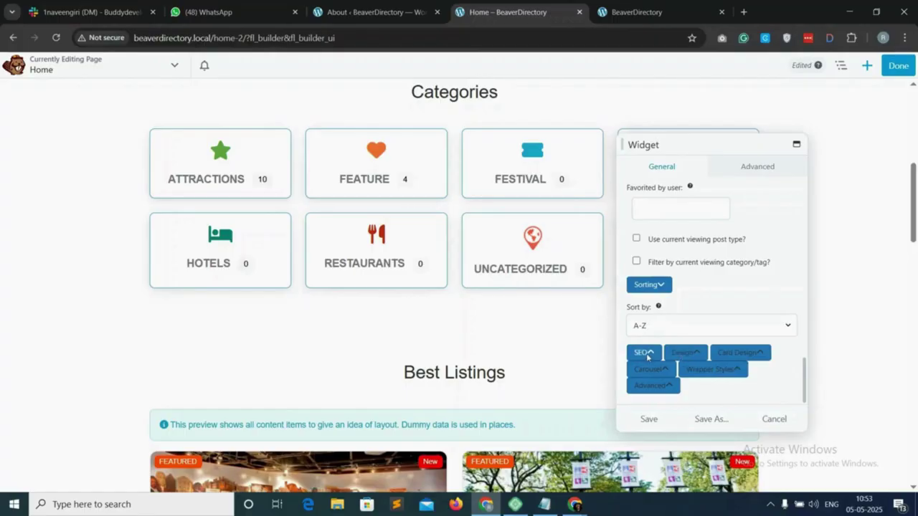
click(685, 352)
scroll(674, 351, down, 2)
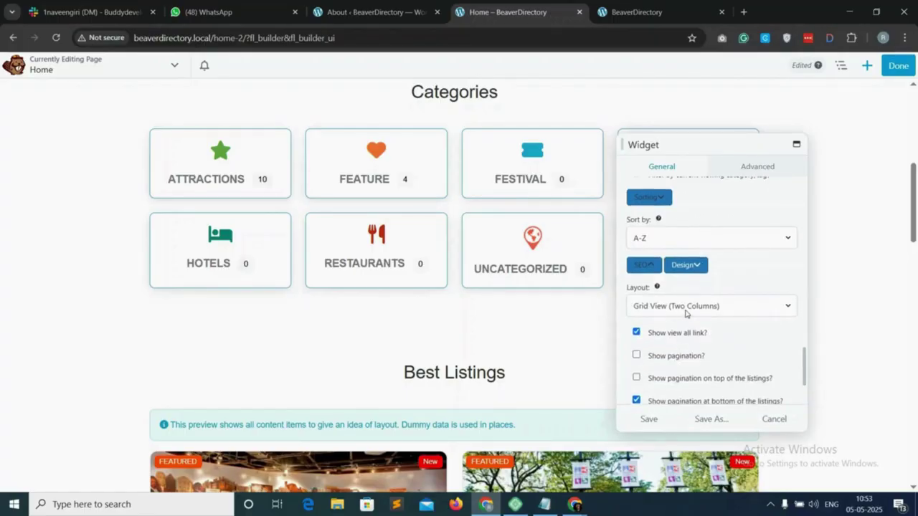
click(683, 313)
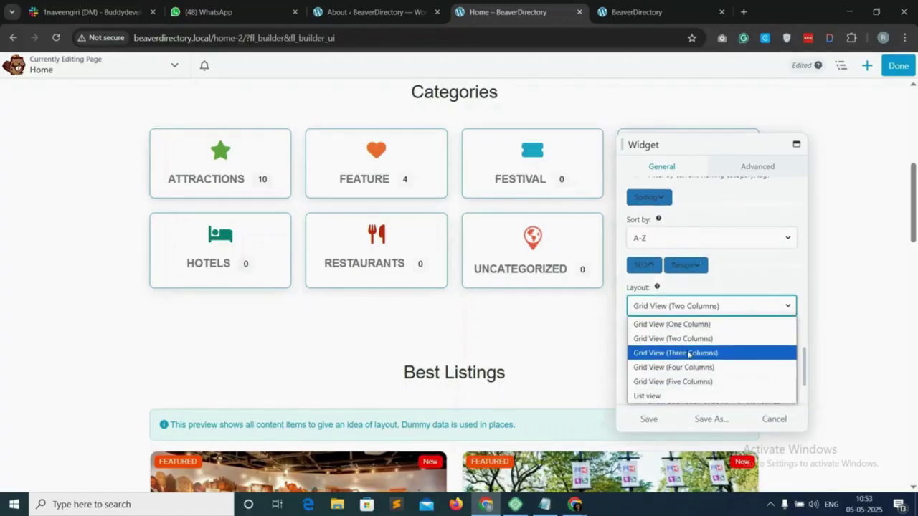
click(690, 353)
Examine the listings widget's card design and carousel options, including template type, card gaps, indicators, interval and autoplay.
scroll(674, 362, down, 2)
click(671, 371)
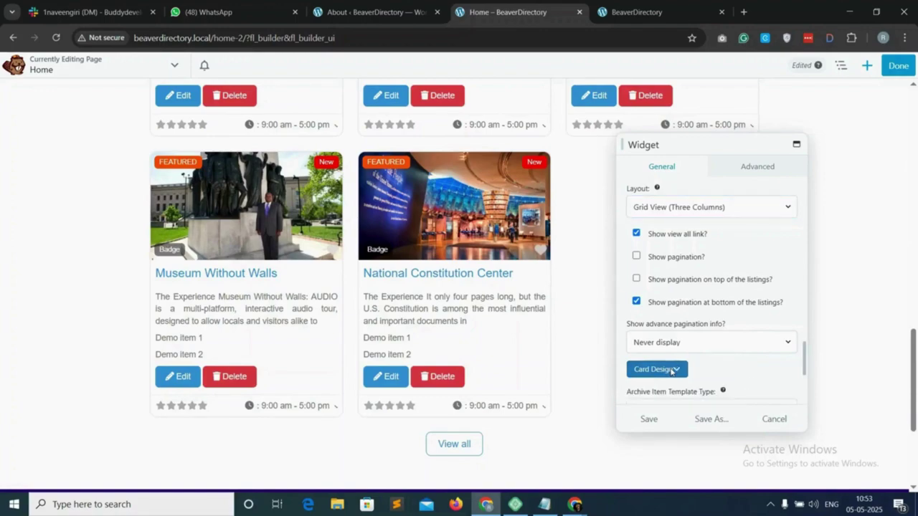
scroll(706, 367, down, 3)
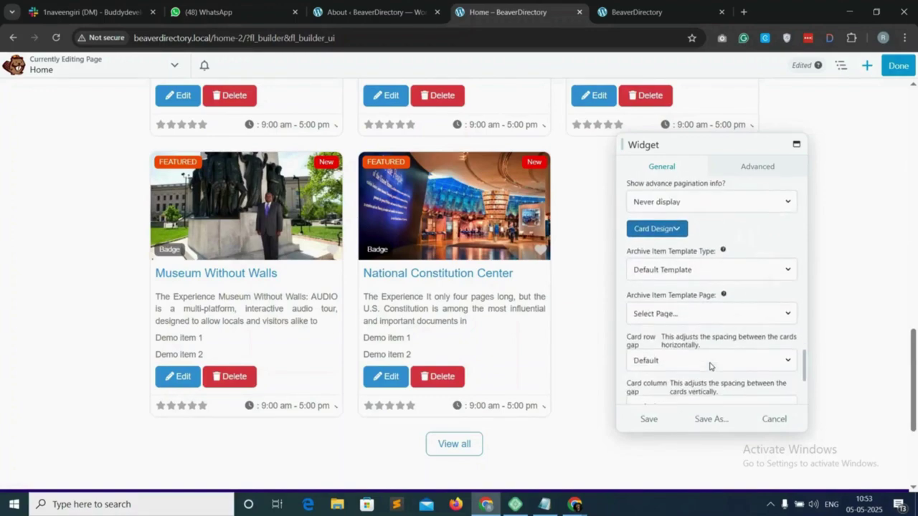
scroll(694, 343, down, 1)
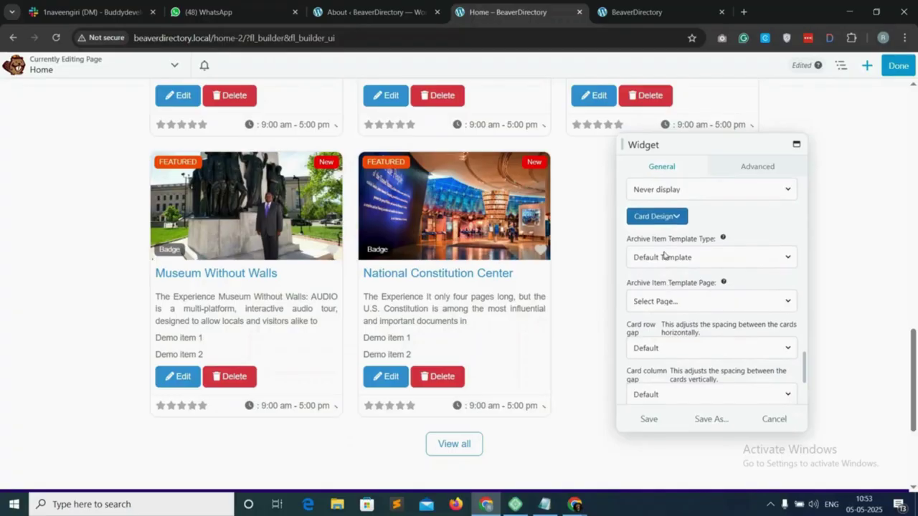
scroll(663, 255, down, 1)
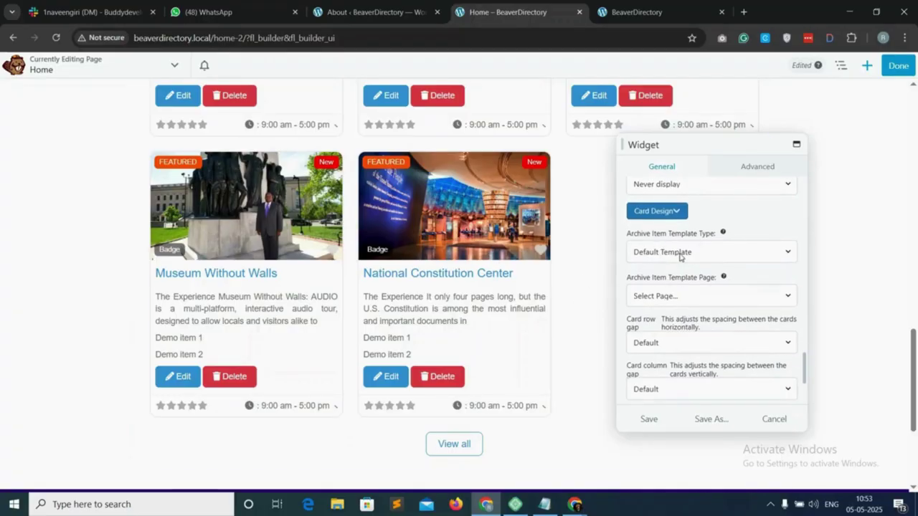
scroll(657, 372, down, 3)
click(658, 370)
scroll(674, 337, down, 4)
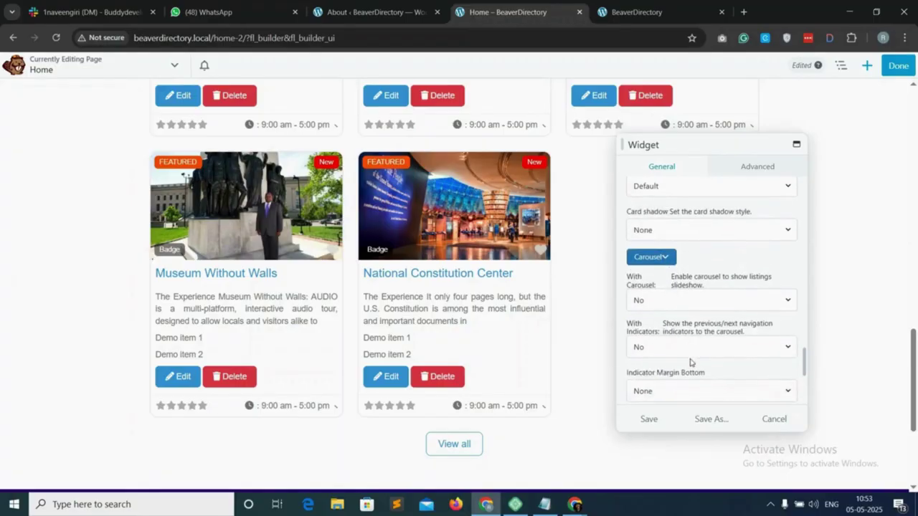
scroll(677, 337, down, 5)
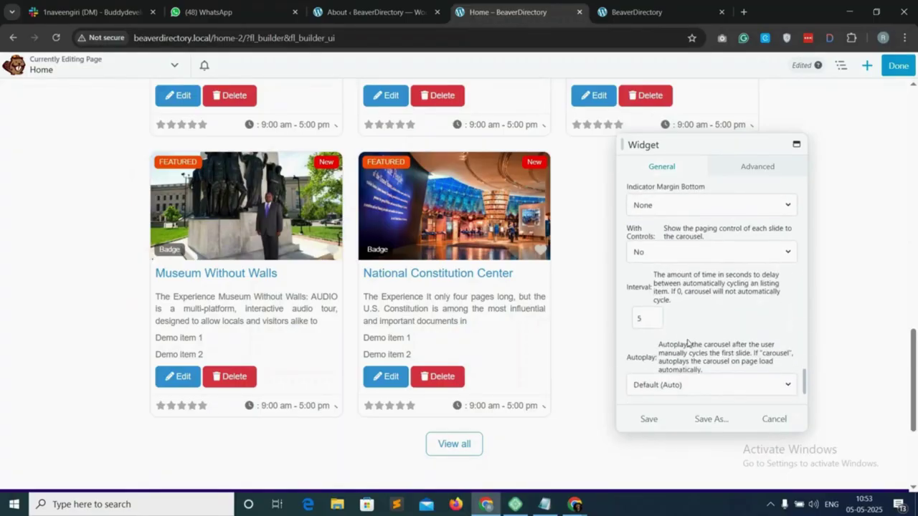
Set the listings widget's number of posts to show to 6 and save the widget settings.
scroll(684, 343, up, 10)
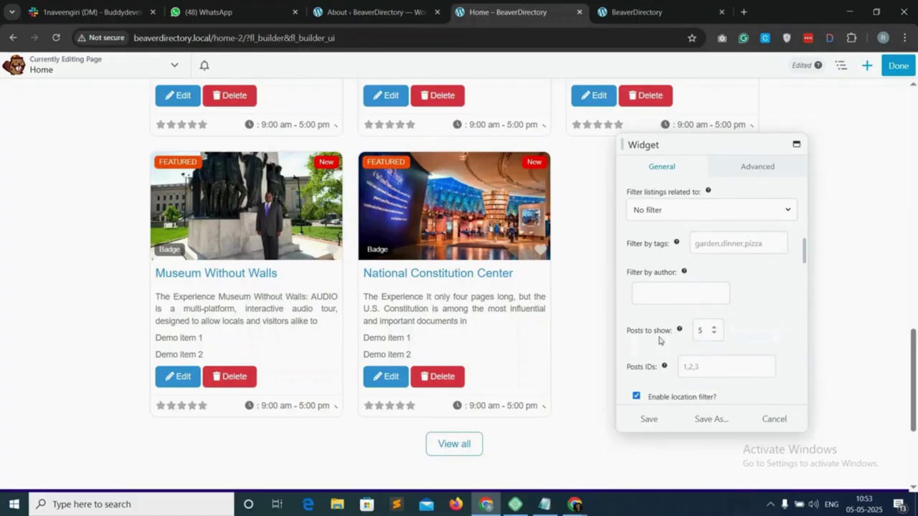
scroll(703, 318, up, 3)
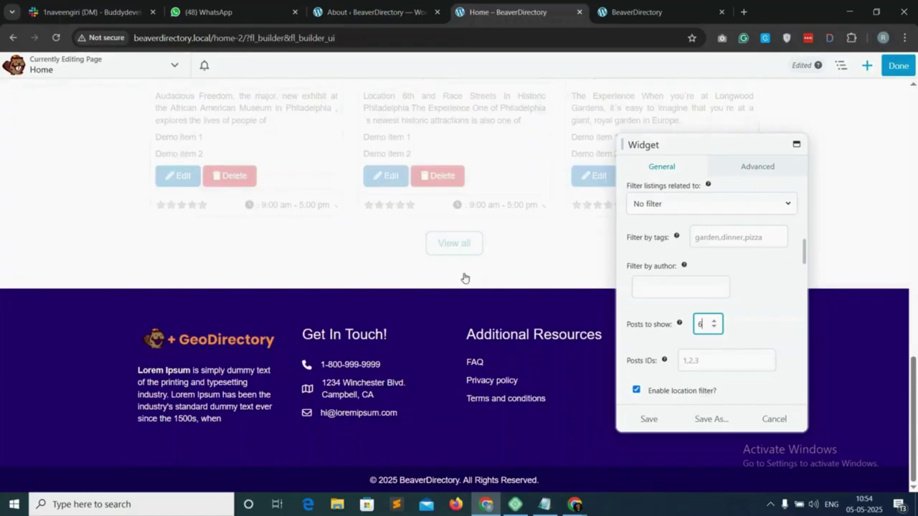
scroll(484, 305, up, 4)
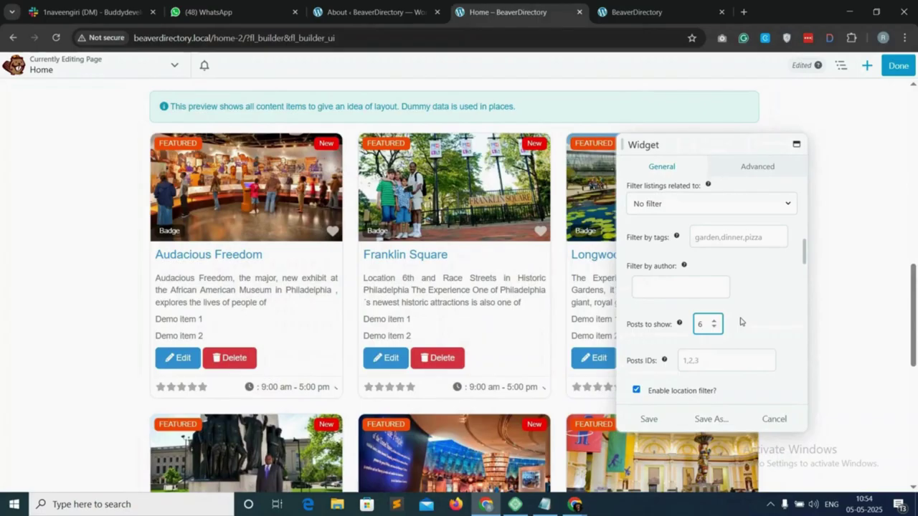
scroll(741, 322, down, 1)
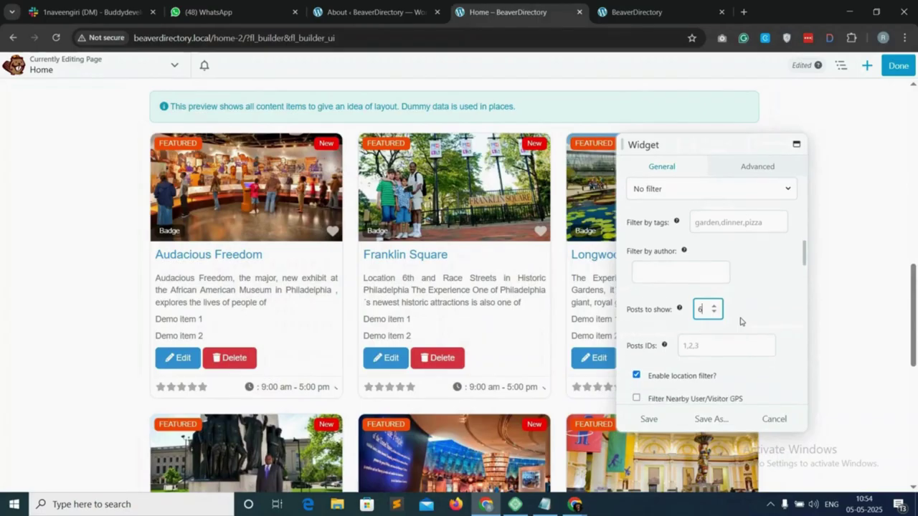
click(648, 419)
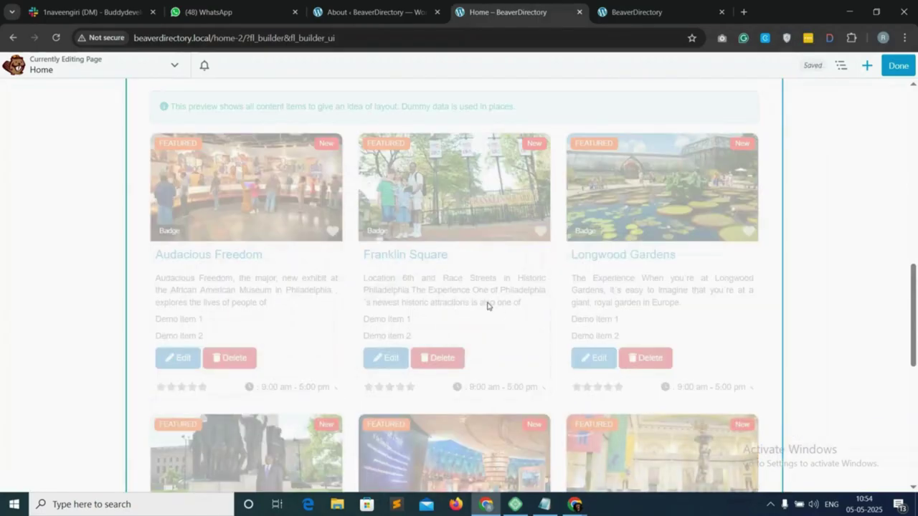
Set the width of the row containing Best Listings to Full Width.
scroll(543, 287, up, 2)
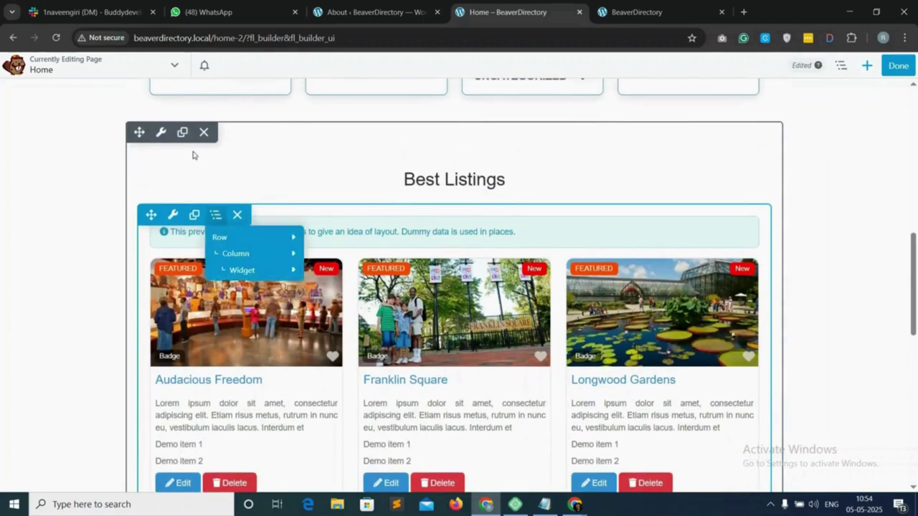
click(160, 133)
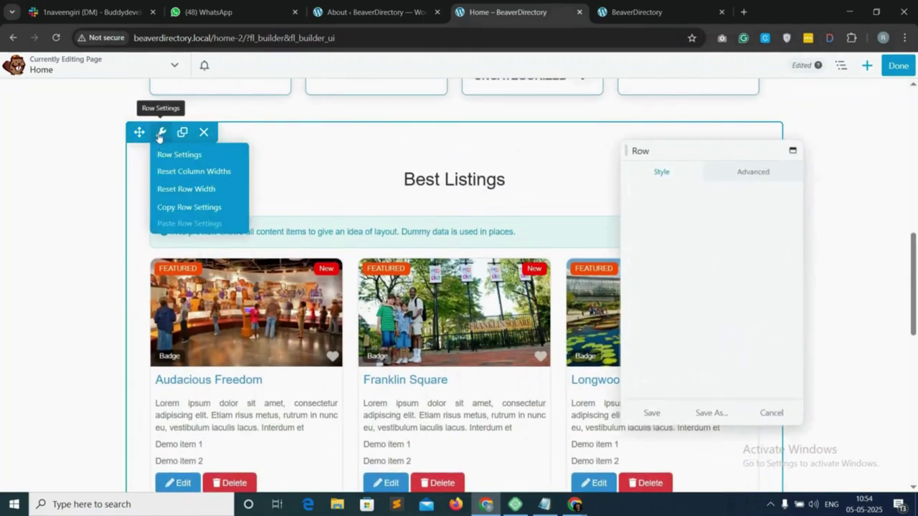
click(671, 221)
click(669, 251)
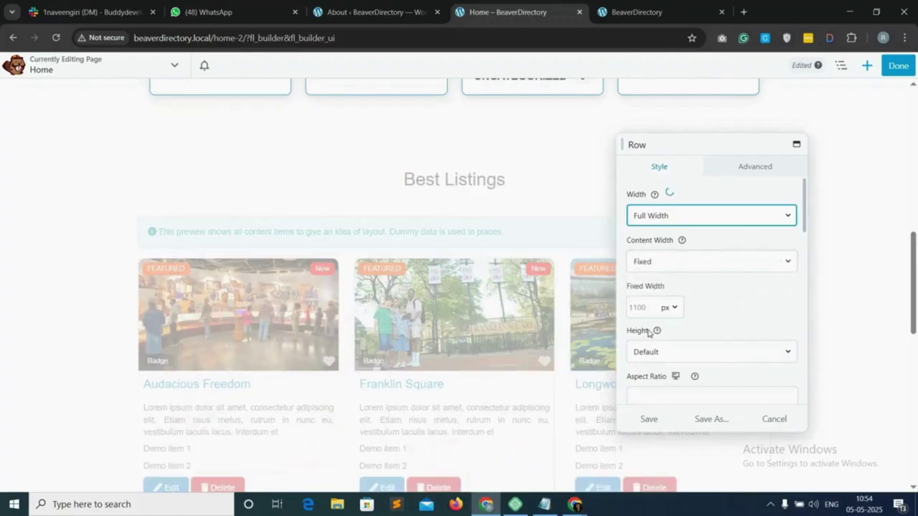
Give the Best Listings row a color background of rgba(0,49,142,0.08) and save the row settings.
scroll(707, 315, down, 10)
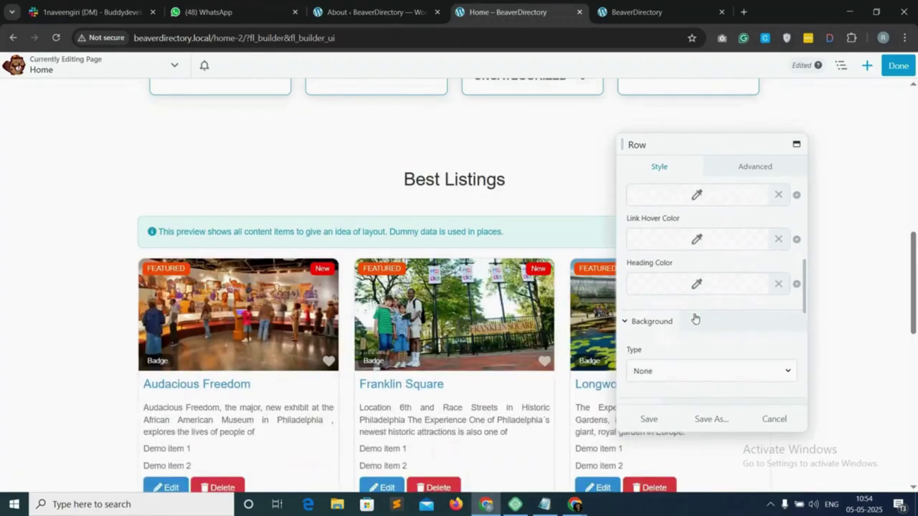
click(666, 314)
click(667, 346)
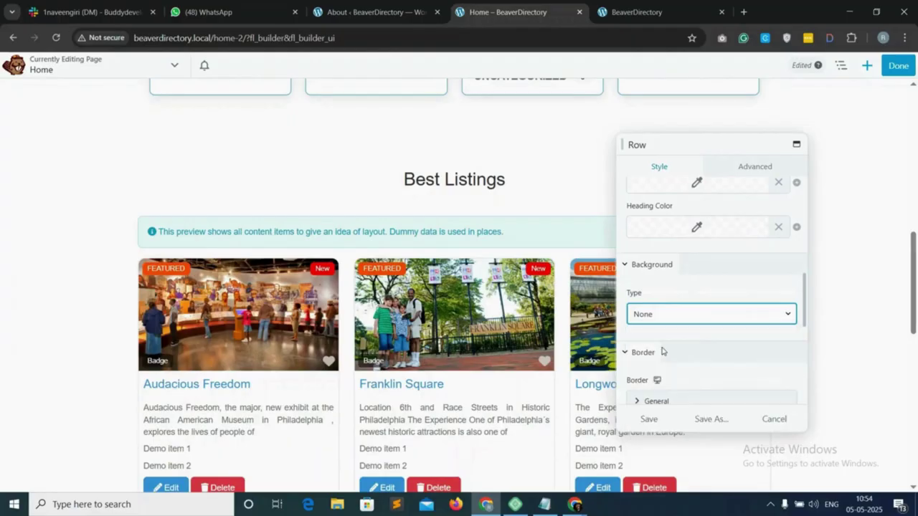
scroll(684, 351, down, 1)
click(683, 351)
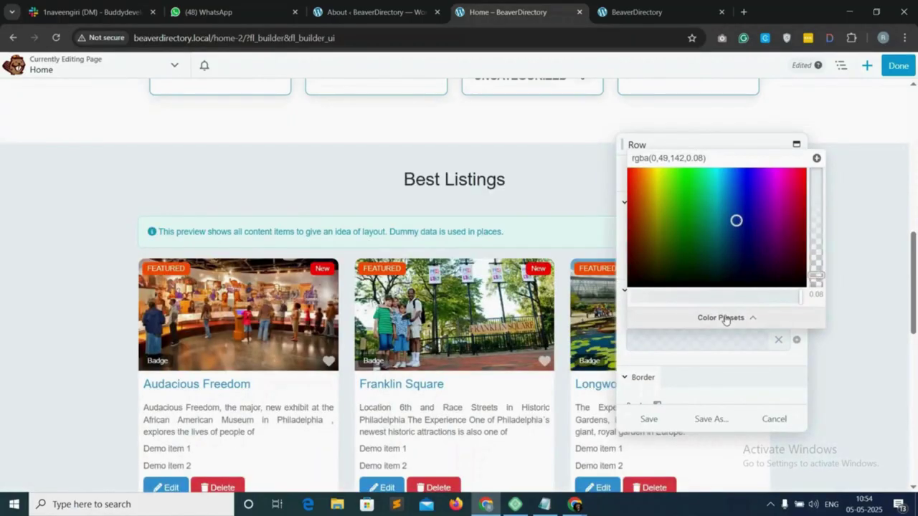
click(649, 421)
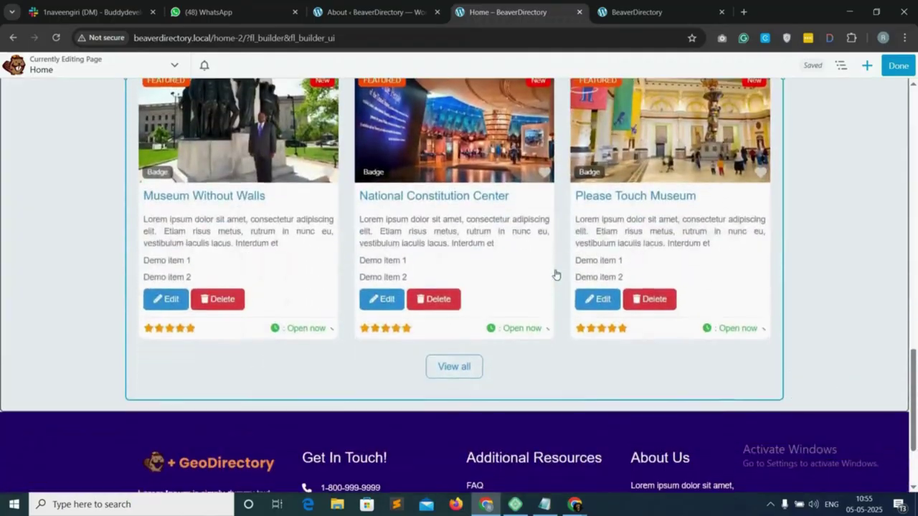
Add a 1 Column row between the Best Listings row and the footer.
scroll(488, 239, down, 6)
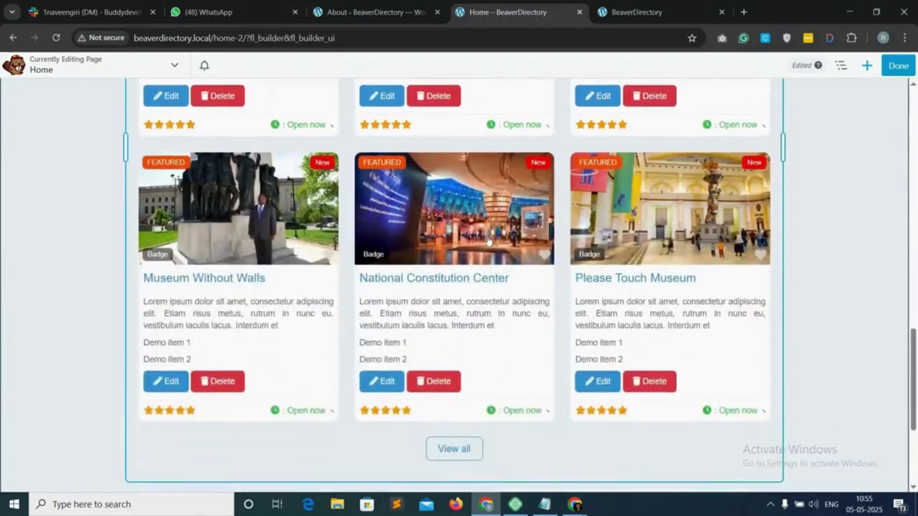
scroll(463, 342, down, 1)
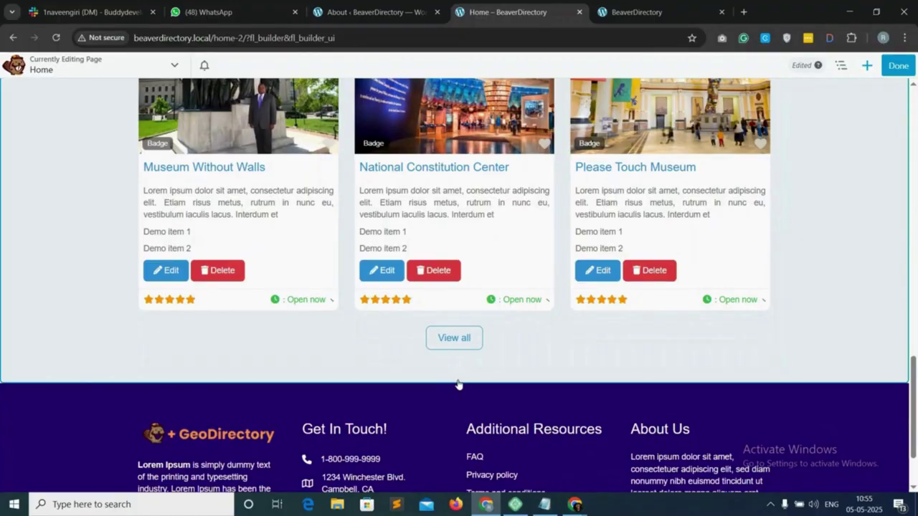
click(867, 66)
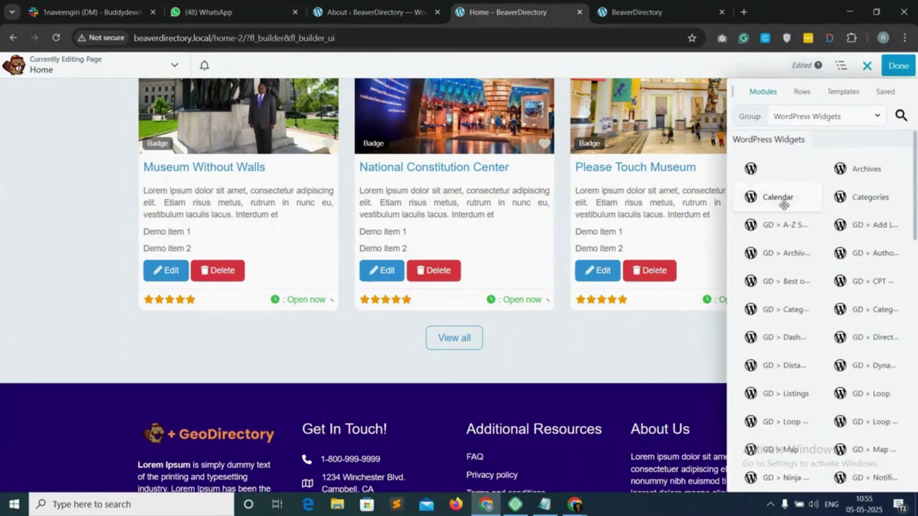
click(802, 92)
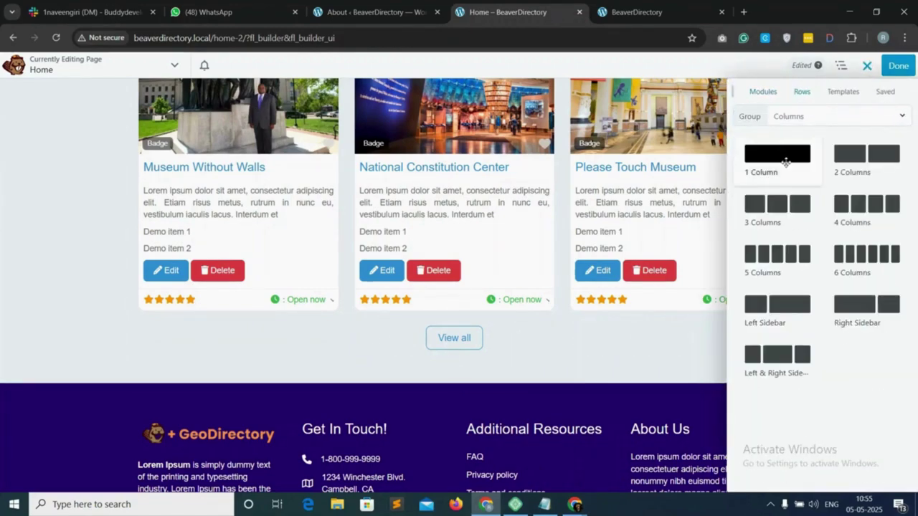
drag(772, 165, 431, 388)
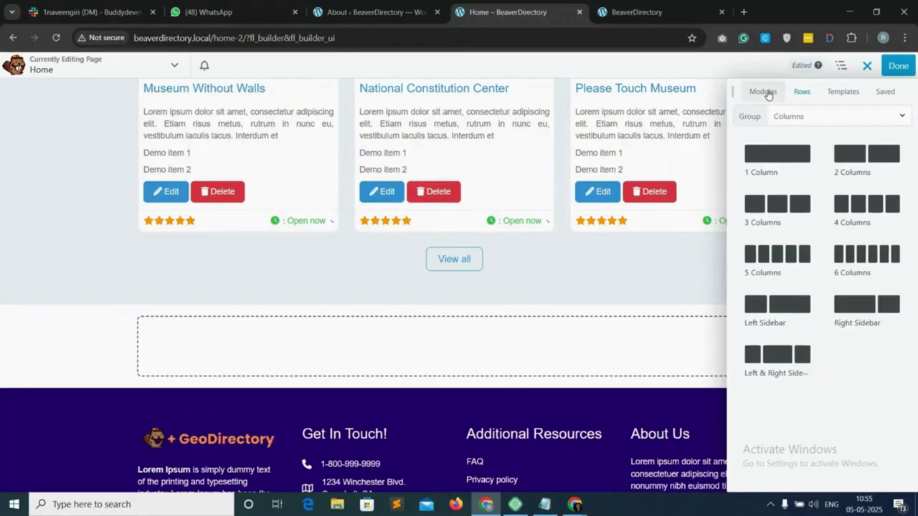
Place the GD > Map WordPress widget in the empty row below Best Listings.
click(763, 92)
click(820, 117)
click(789, 180)
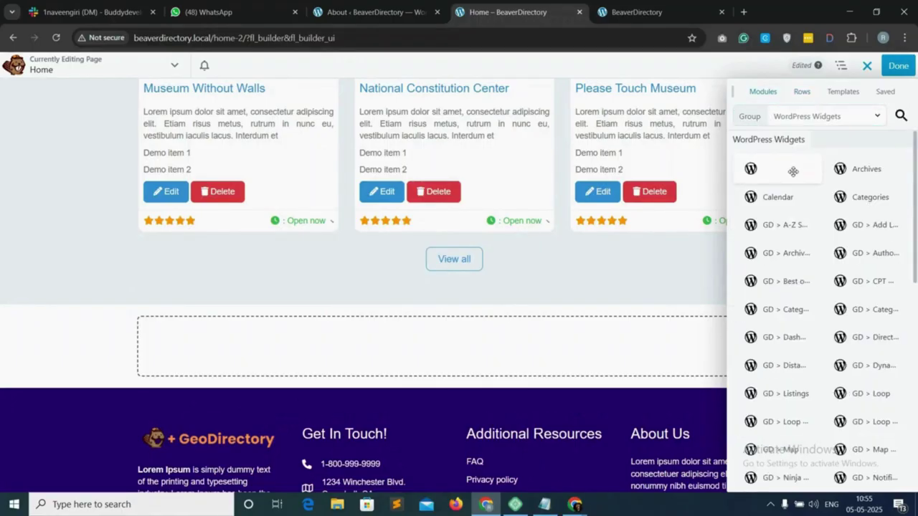
scroll(781, 413, down, 2)
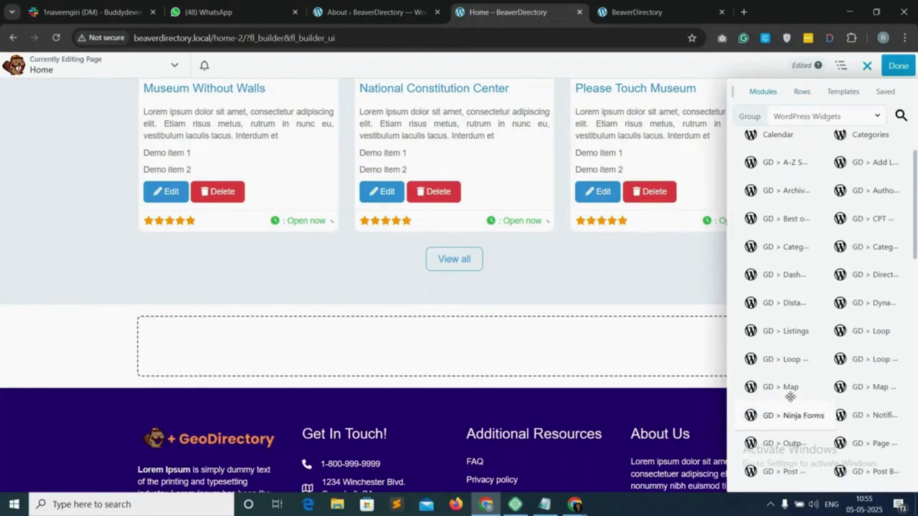
drag(766, 390, 407, 361)
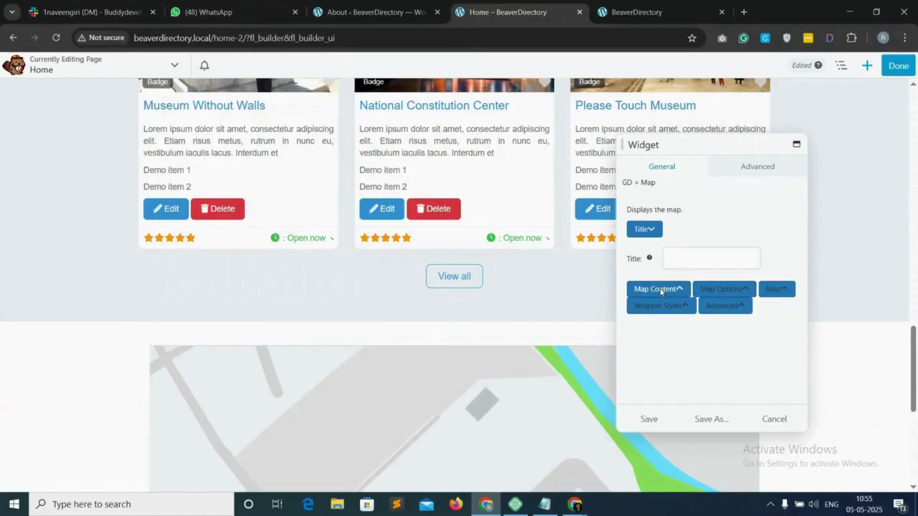
Set the map widget's margins to 0 px on all four sides and save the widget settings.
click(673, 288)
scroll(649, 293, down, 1)
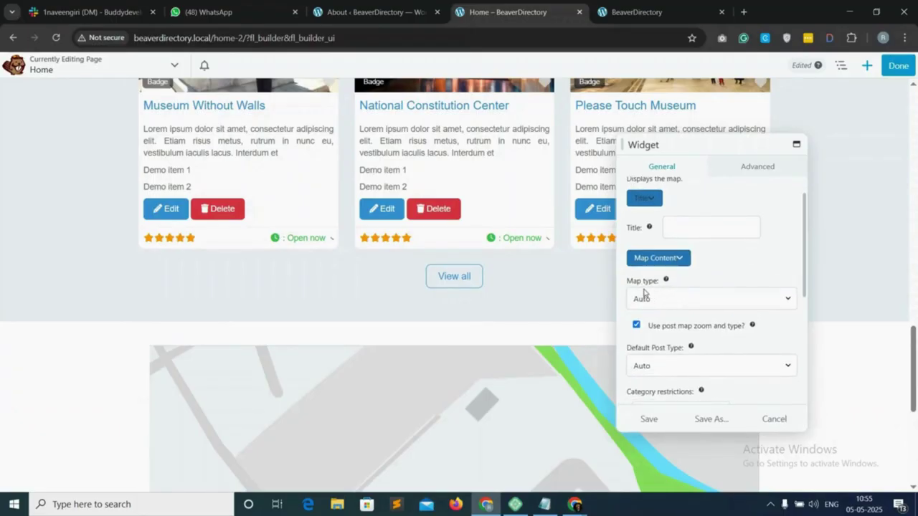
scroll(649, 291, down, 1)
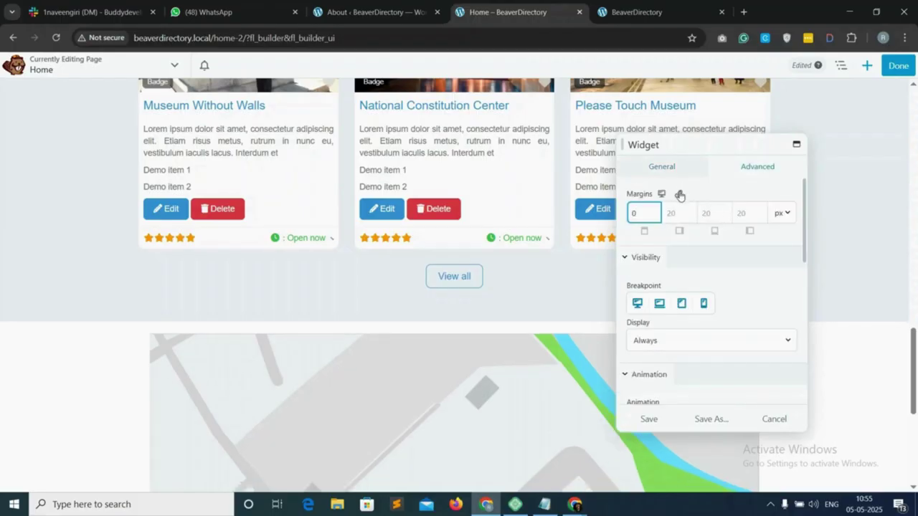
click(680, 194)
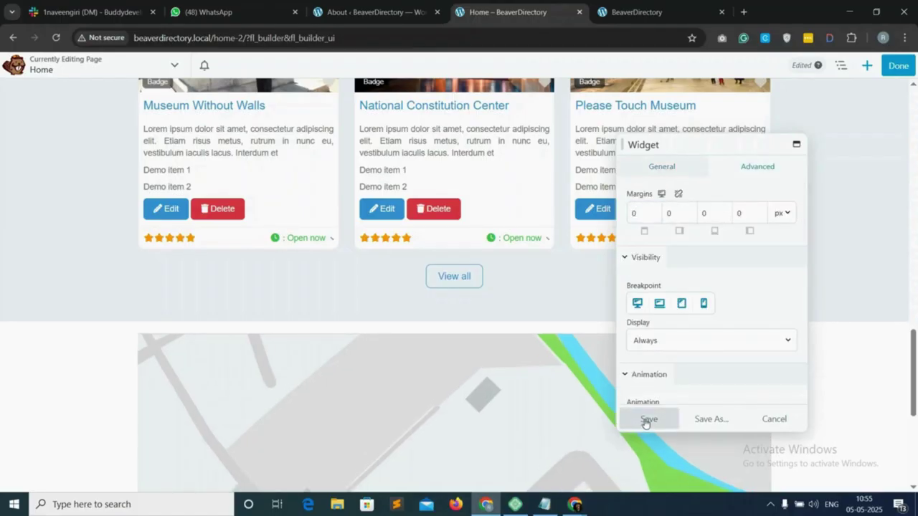
click(646, 421)
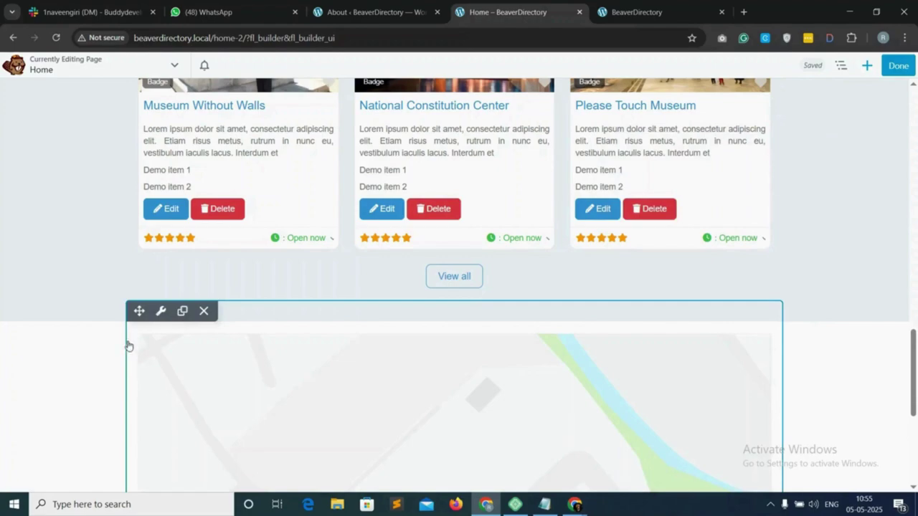
Set the map row's padding to 0 px on all four sides.
mouse_move(159, 346)
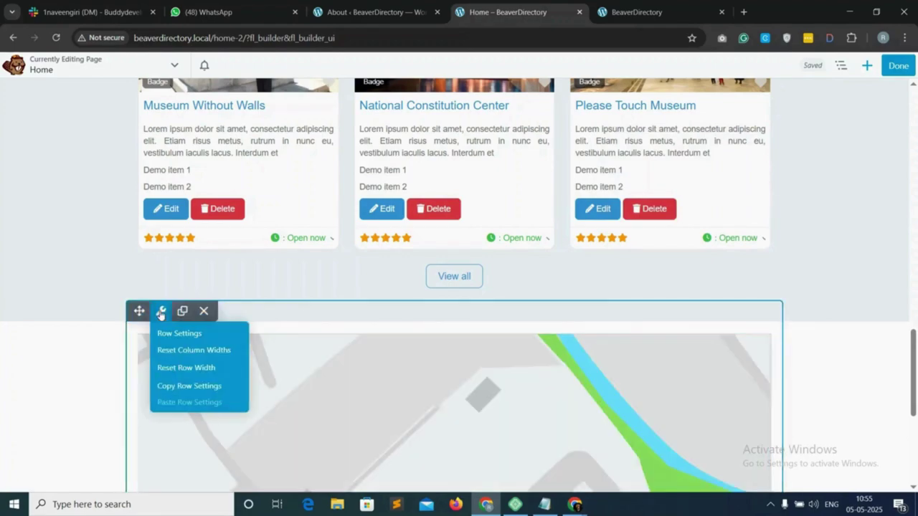
click(161, 312)
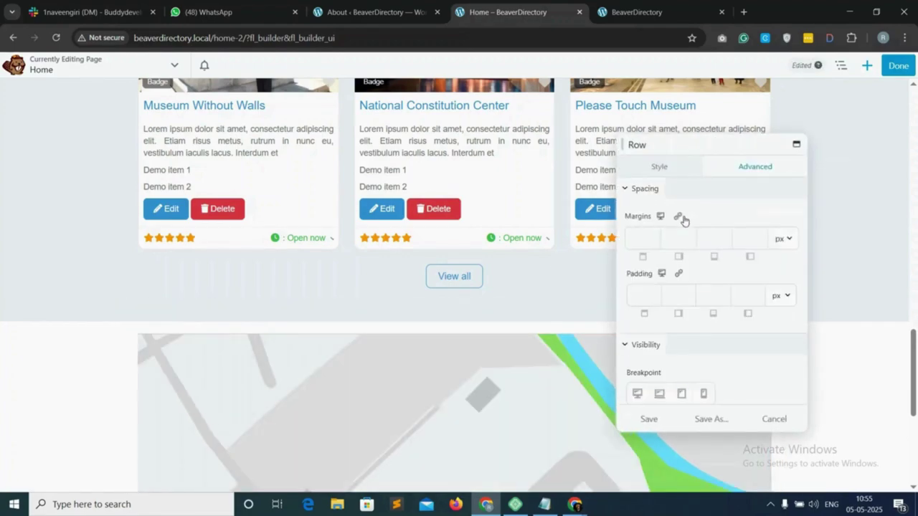
click(641, 291)
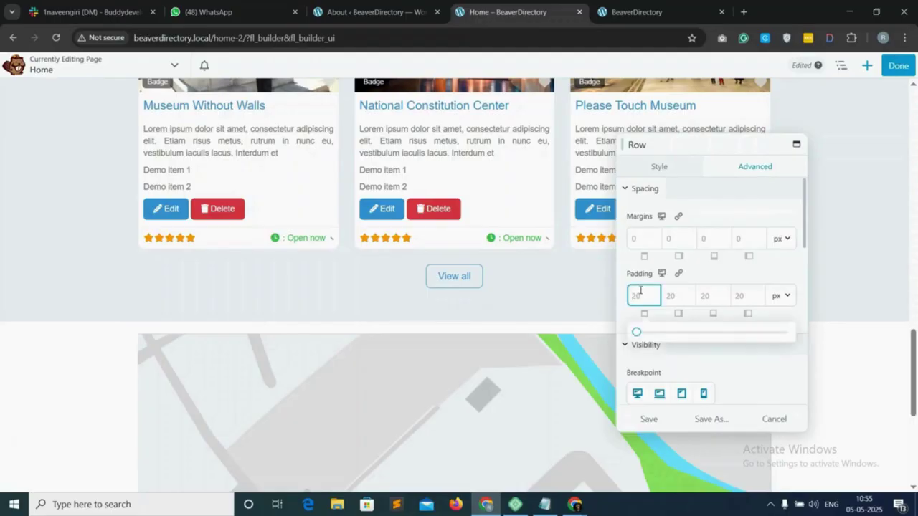
text(0)
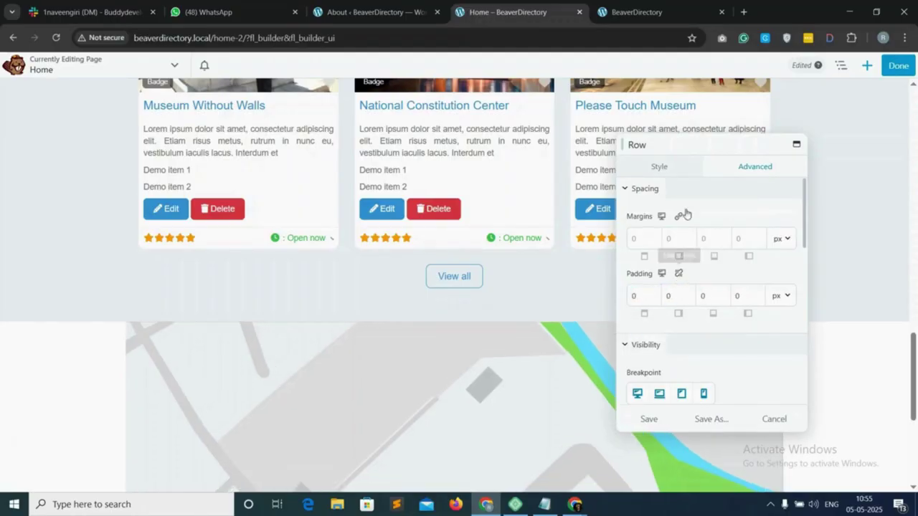
Set the map row's width and content width to Full Width and save the row settings.
click(659, 168)
click(666, 215)
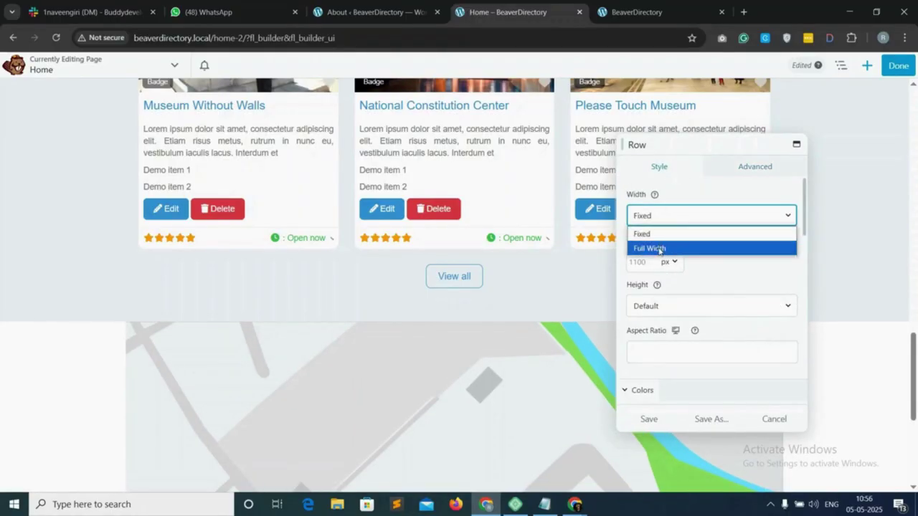
click(658, 248)
click(675, 263)
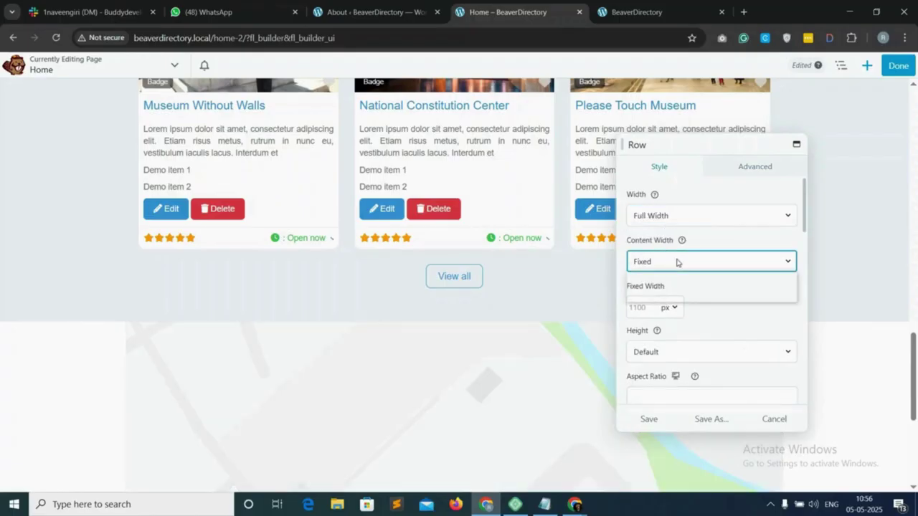
click(668, 294)
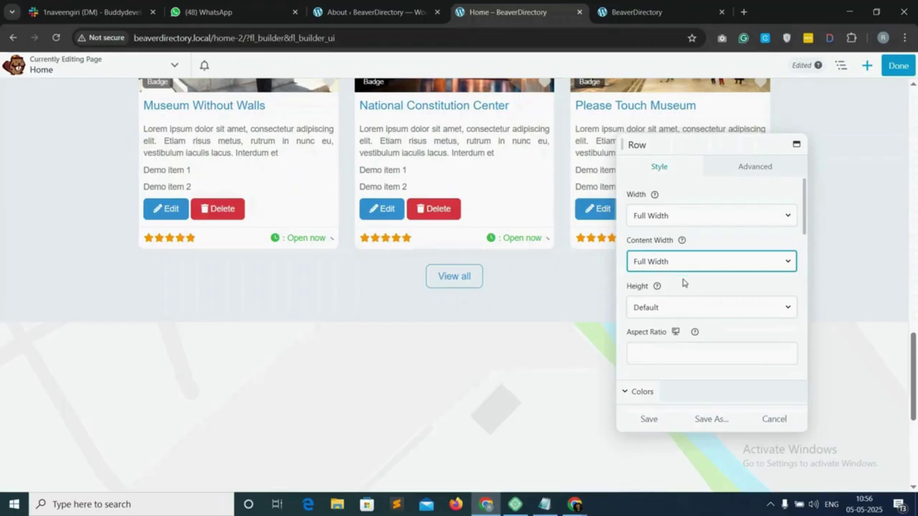
click(649, 418)
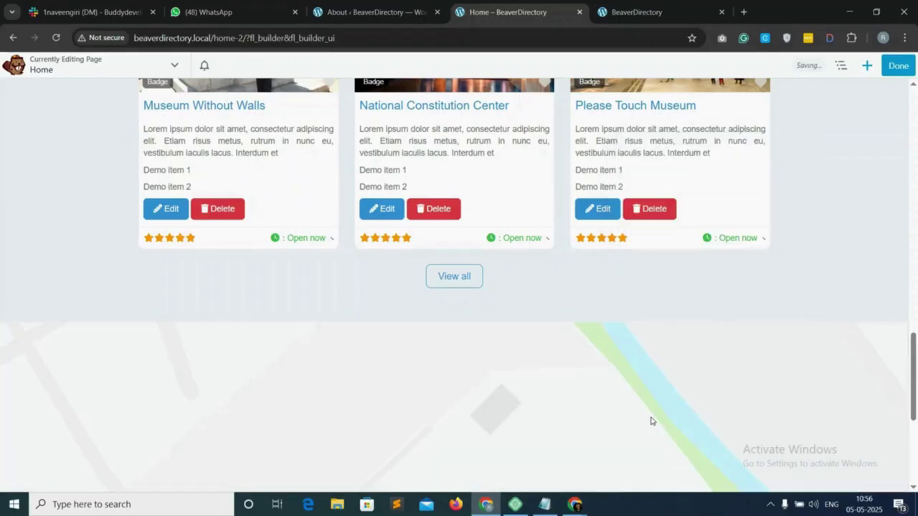
Publish the Home page changes and review the Best Listings and map sections on the live page.
scroll(651, 420, down, 2)
click(897, 66)
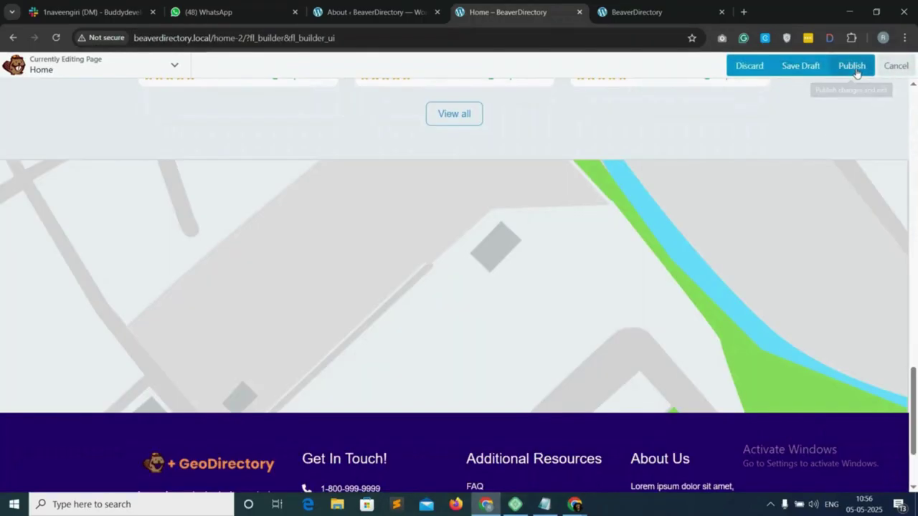
click(849, 65)
drag(403, 206, 573, 215)
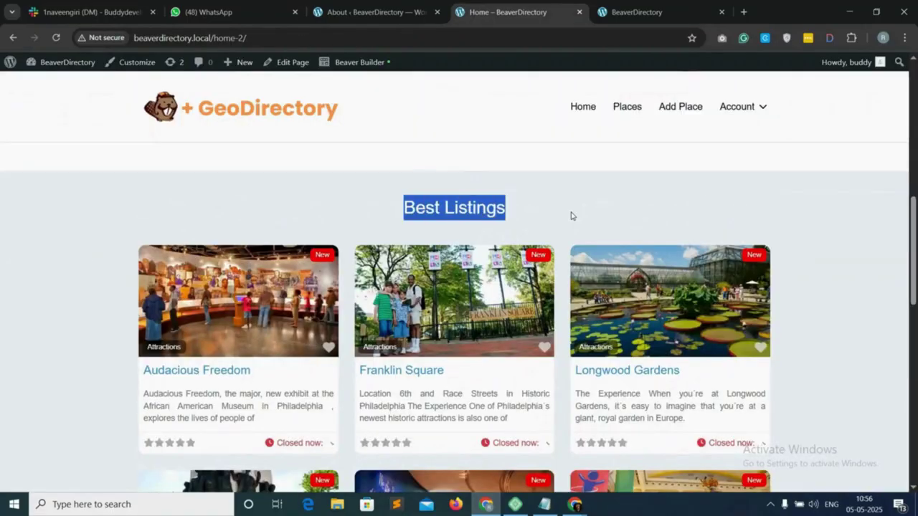
scroll(574, 237, down, 5)
scroll(534, 280, down, 3)
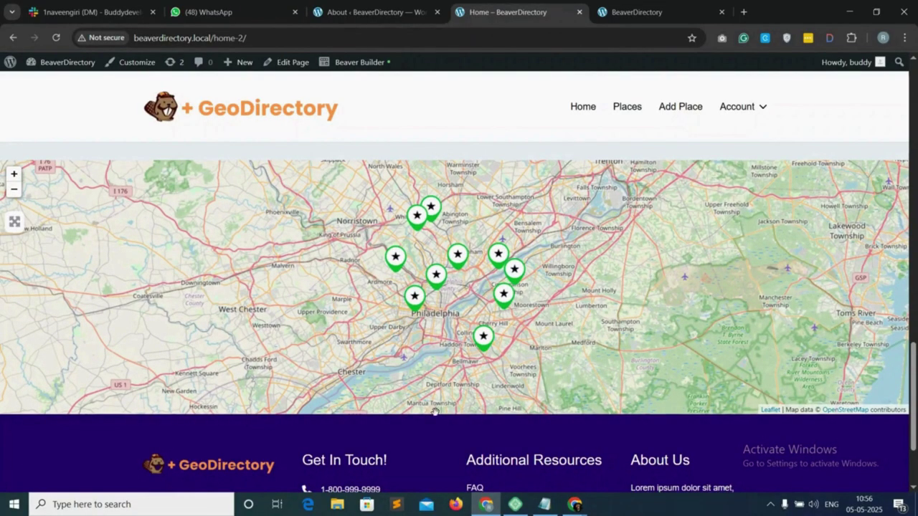
Reopen the Home page in Beaver Builder and add a 1 Column row below the map.
click(356, 63)
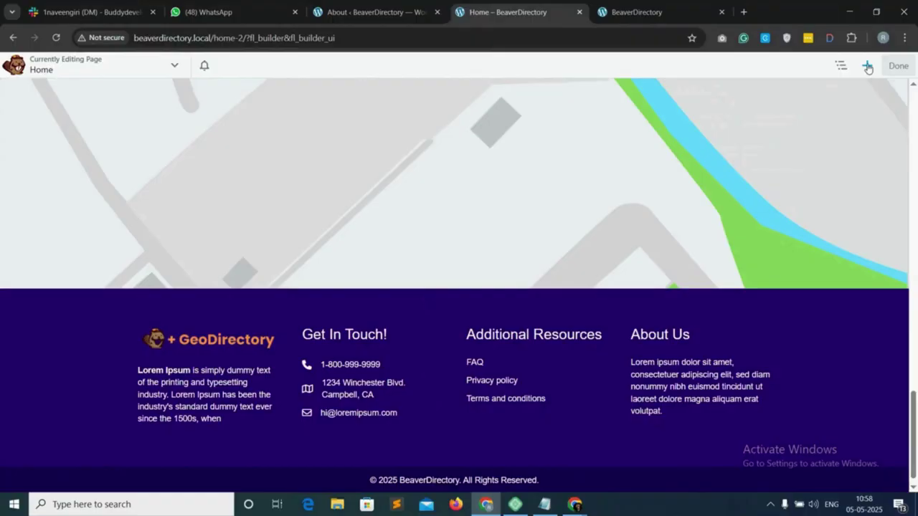
click(867, 66)
click(801, 92)
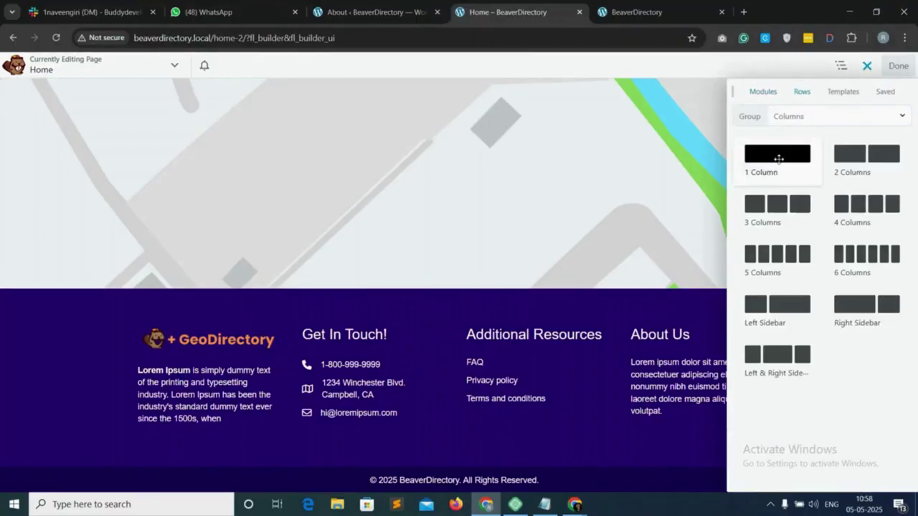
drag(540, 270, 383, 248)
Duplicate the Best Listings heading into the area below the map and save the copy with the text Blogs.
scroll(459, 172, up, 2)
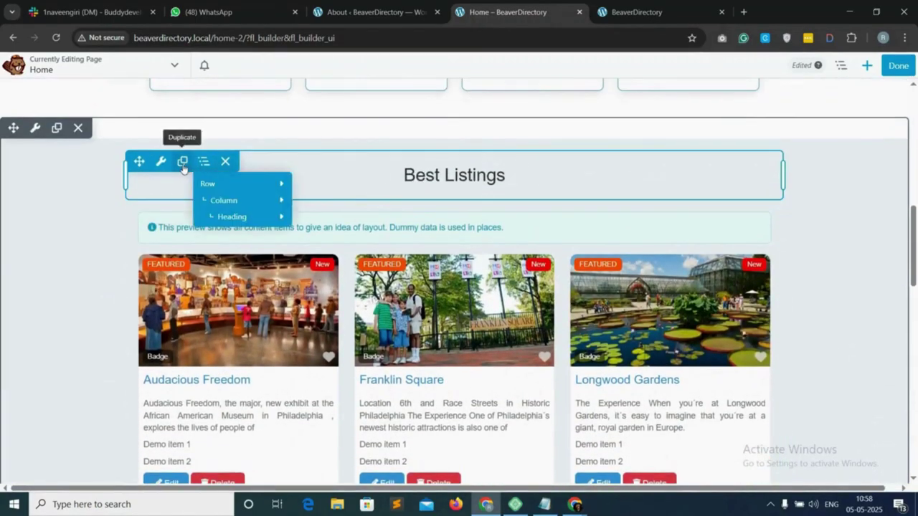
click(181, 165)
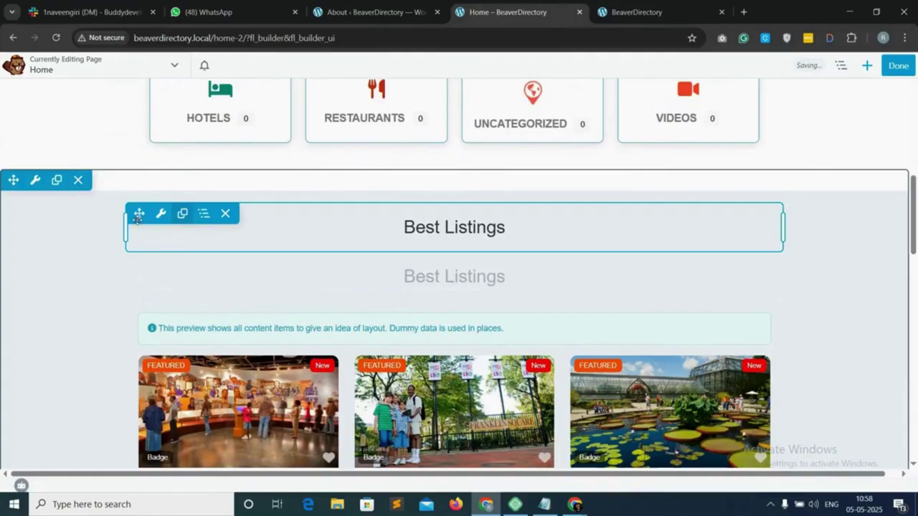
mouse_move(138, 214)
drag(143, 270, 190, 336)
text(gs)
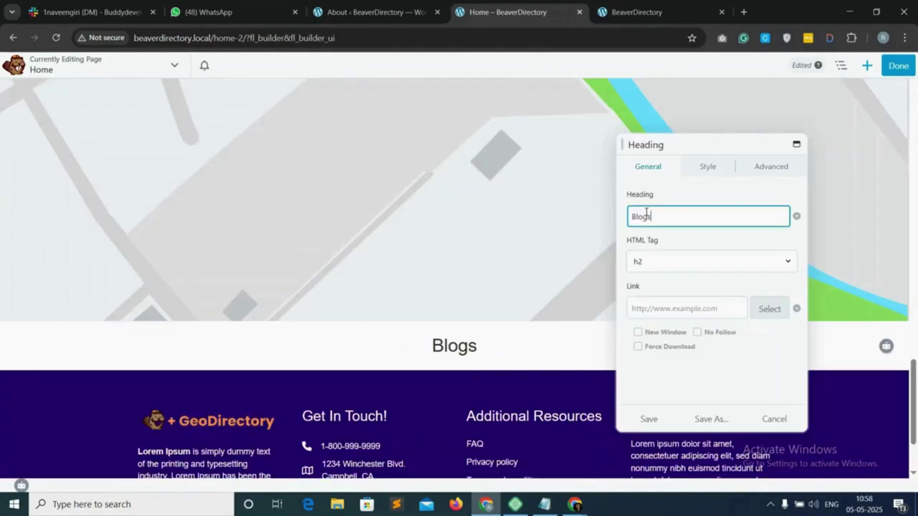
click(649, 418)
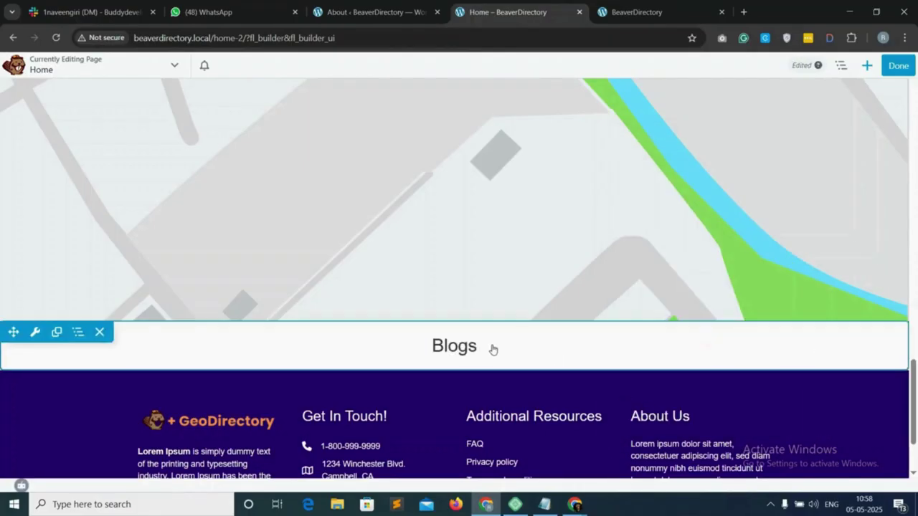
Add a Posts module directly beneath the Blogs heading.
scroll(493, 347, down, 1)
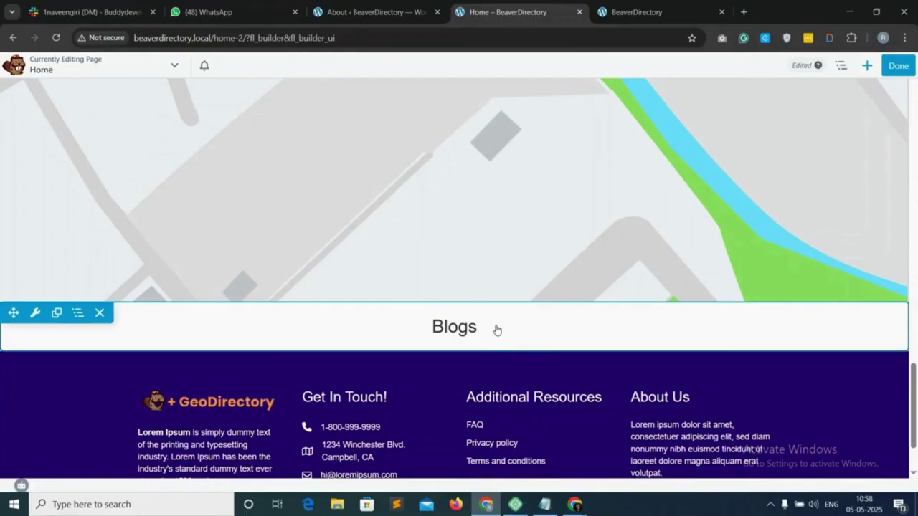
click(866, 66)
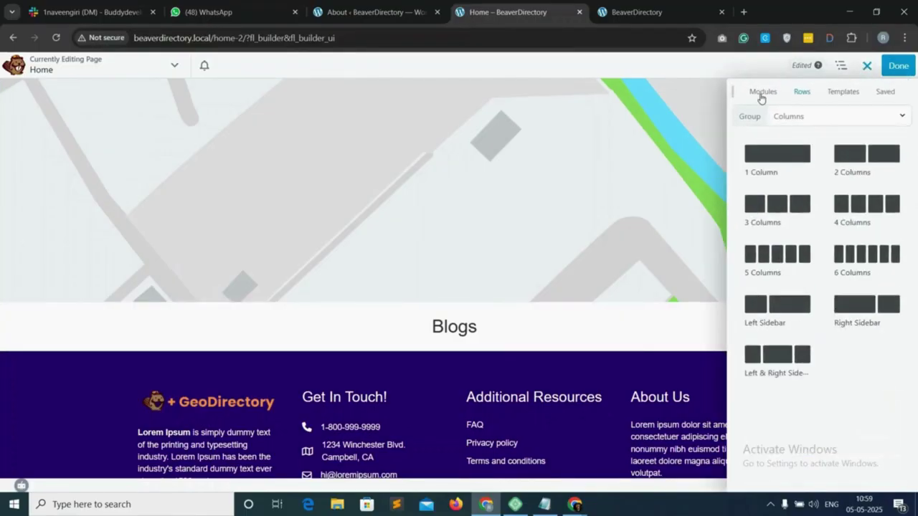
click(761, 97)
drag(860, 440, 455, 292)
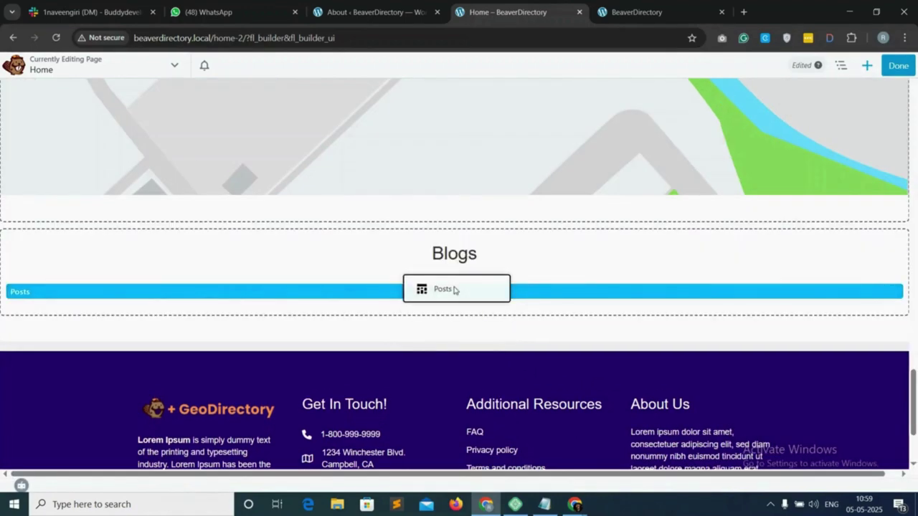
Set the Posts module to the Columns layout with Equal Heights set to Yes, and save it.
click(664, 215)
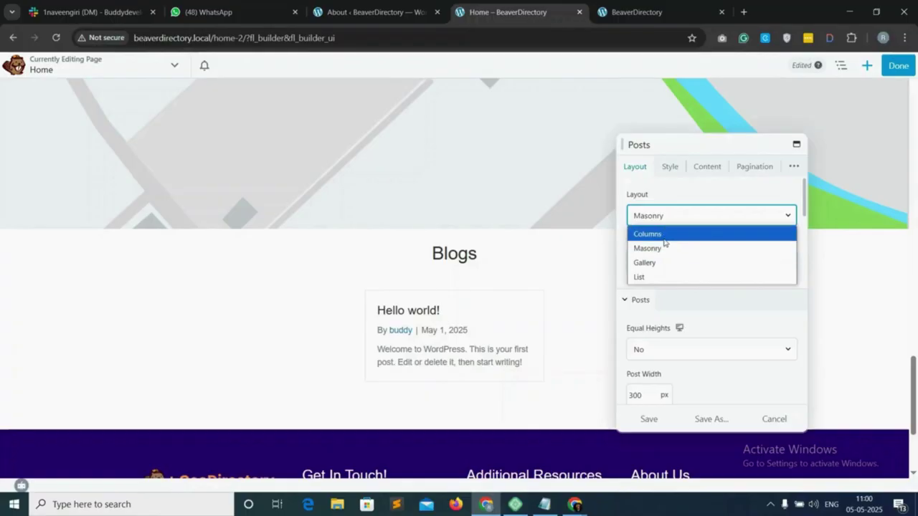
click(664, 237)
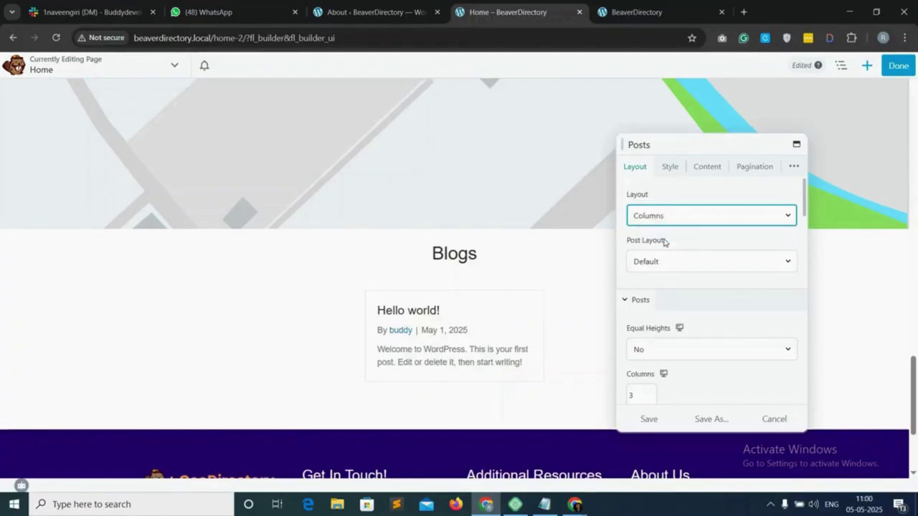
click(681, 349)
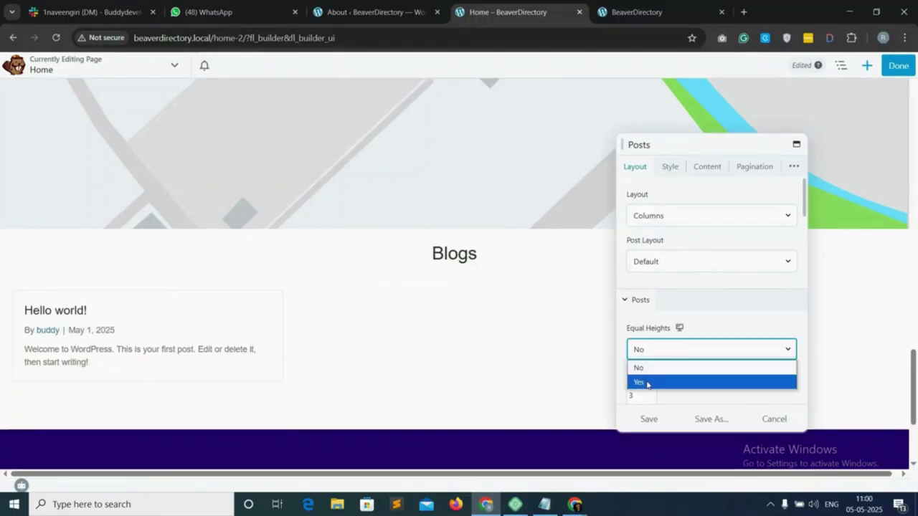
click(681, 378)
scroll(681, 369, down, 1)
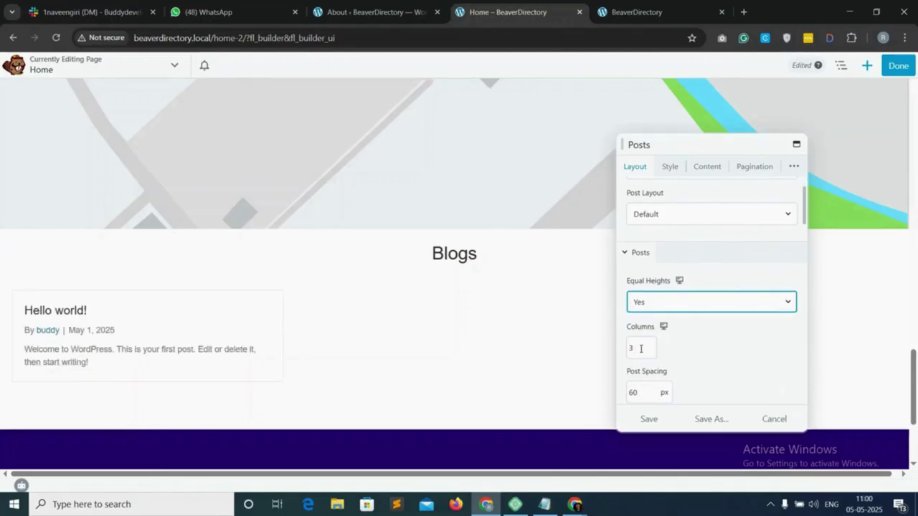
scroll(717, 349, down, 2)
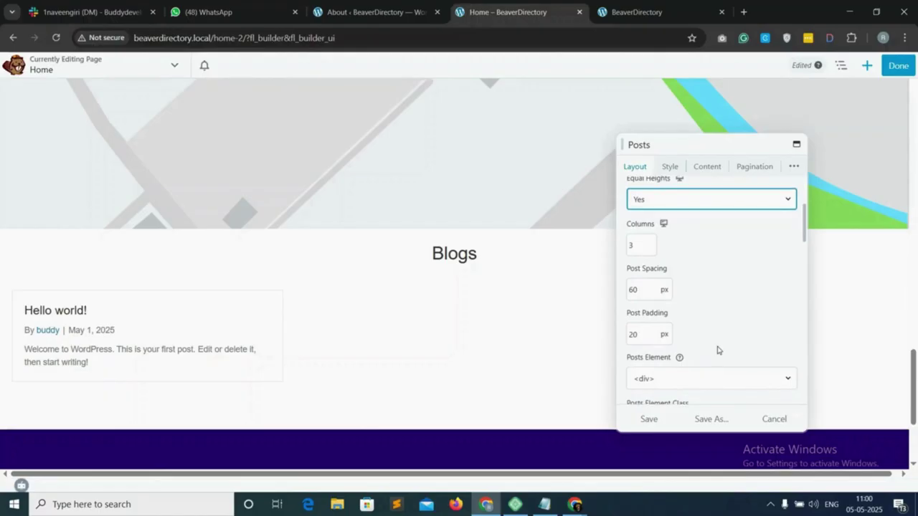
scroll(717, 349, down, 5)
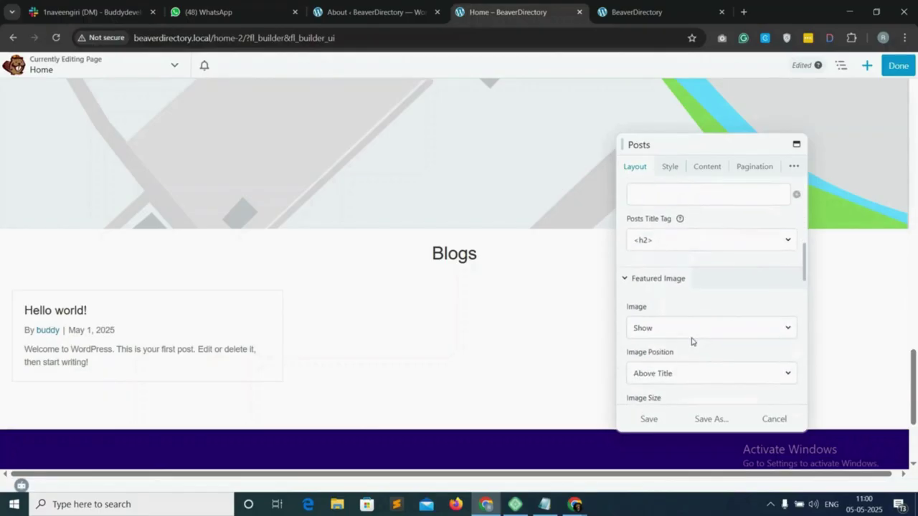
scroll(687, 337, down, 1)
scroll(656, 289, down, 1)
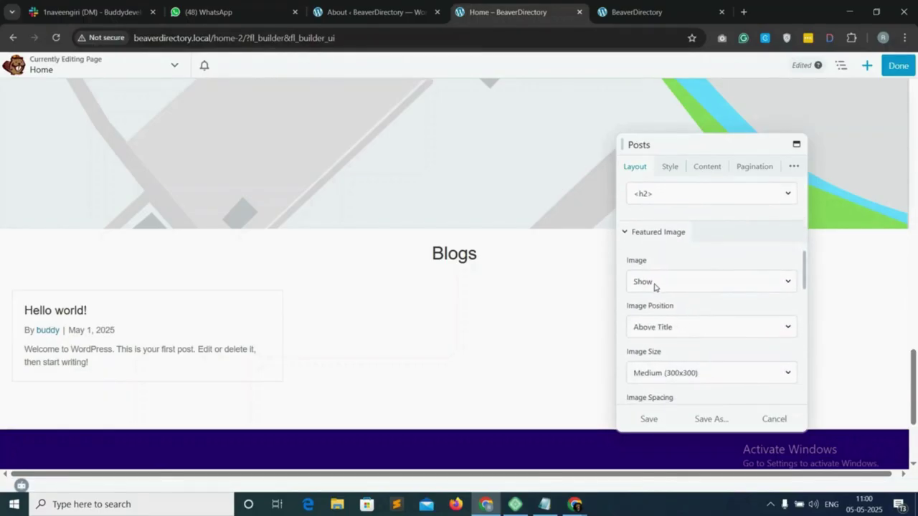
scroll(655, 323, down, 3)
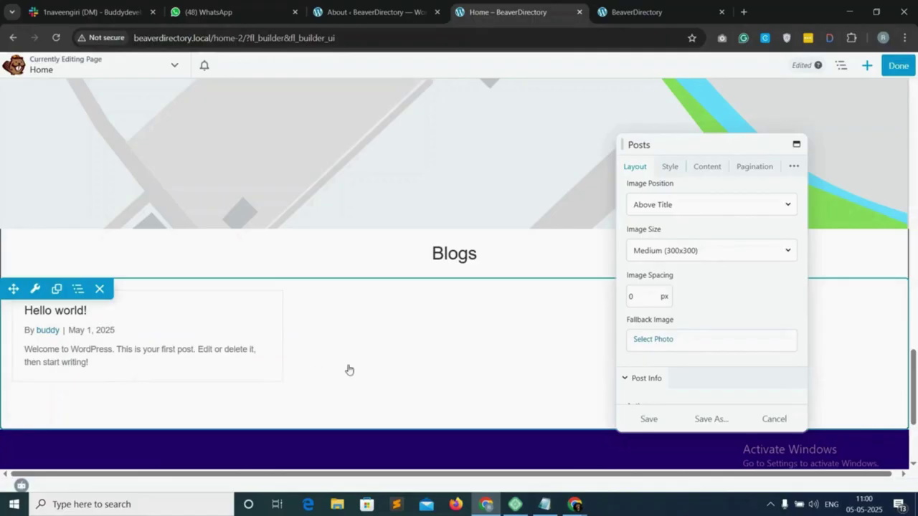
scroll(715, 359, down, 4)
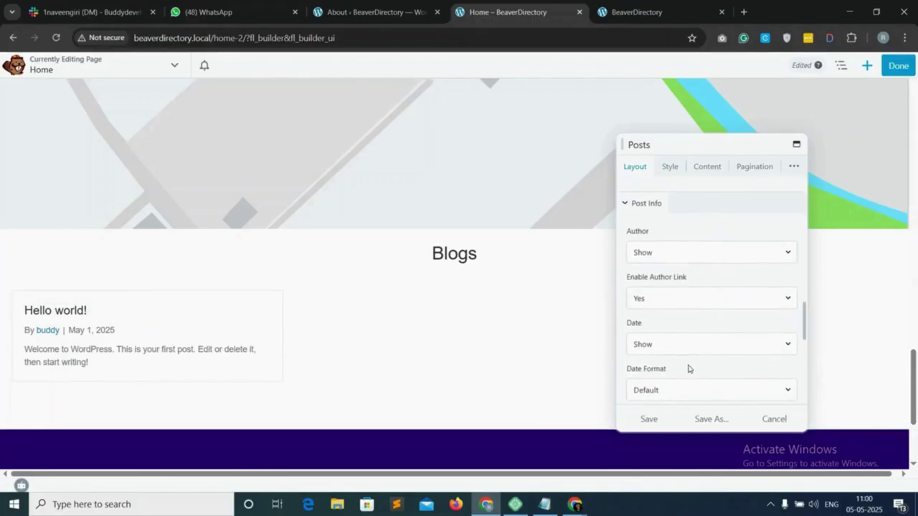
click(647, 421)
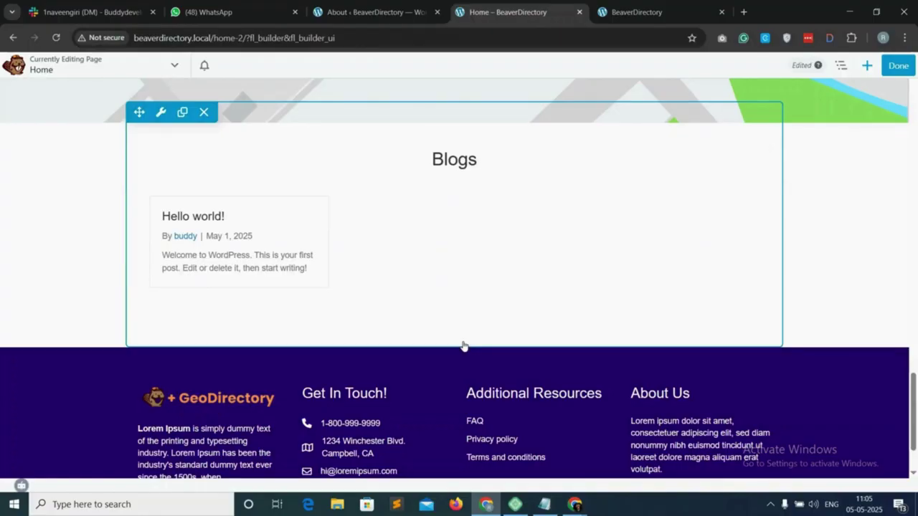
Add a 2 Columns row below the Blogs section and place a Heading module in its first column.
click(867, 65)
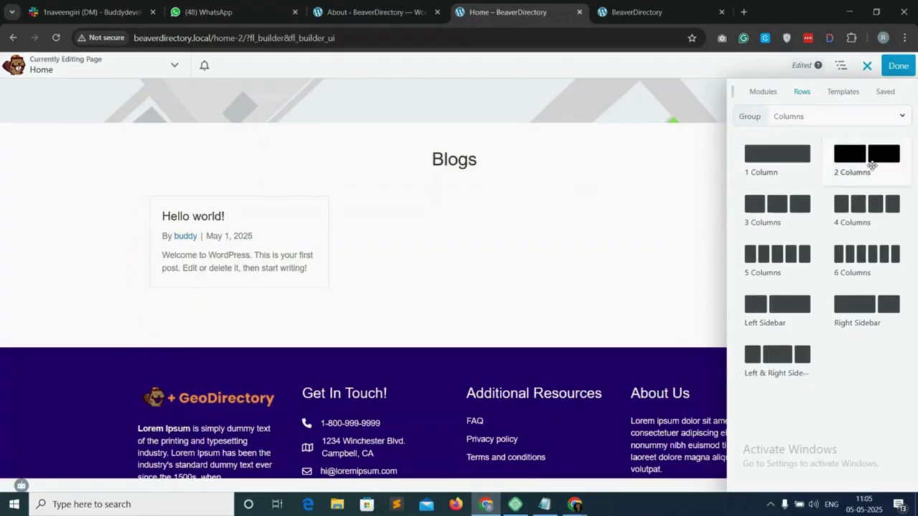
drag(872, 165, 421, 407)
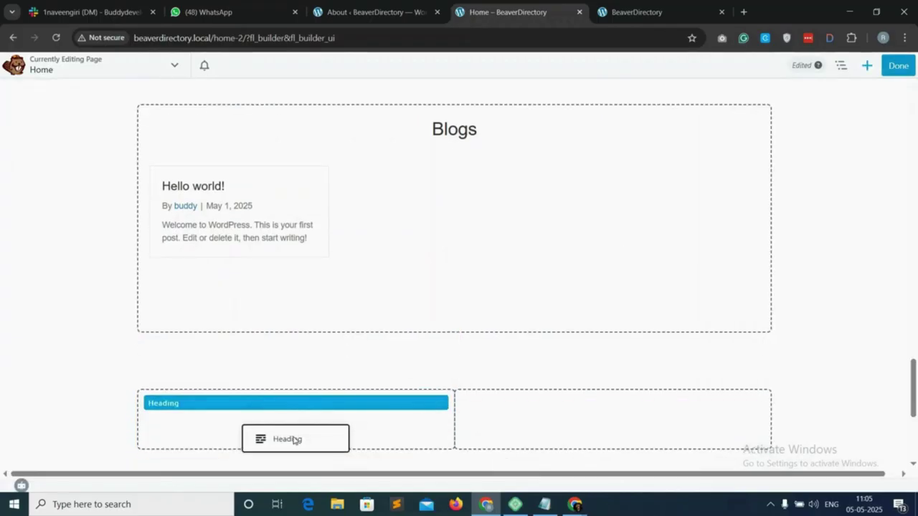
drag(294, 440, 293, 440)
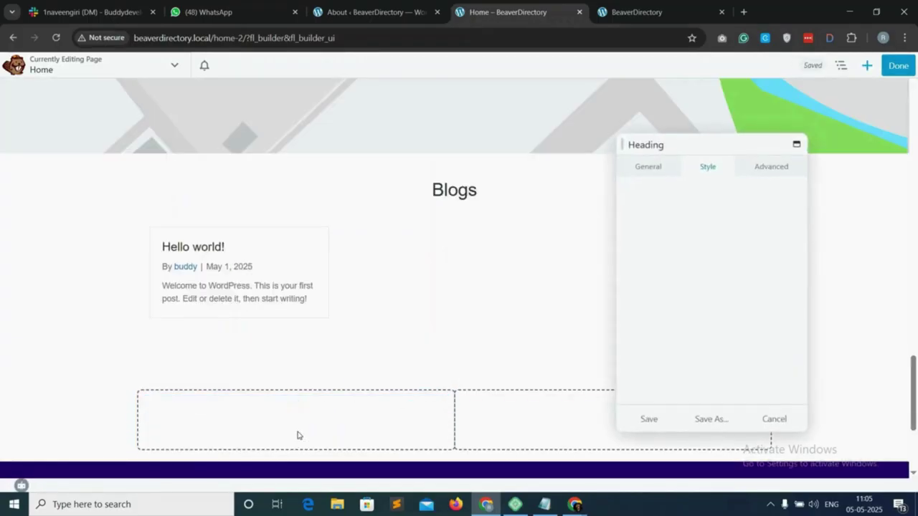
Set the new heading's text to Add Listing Today with Semi-Bold weight and save it.
click(655, 169)
click(653, 216)
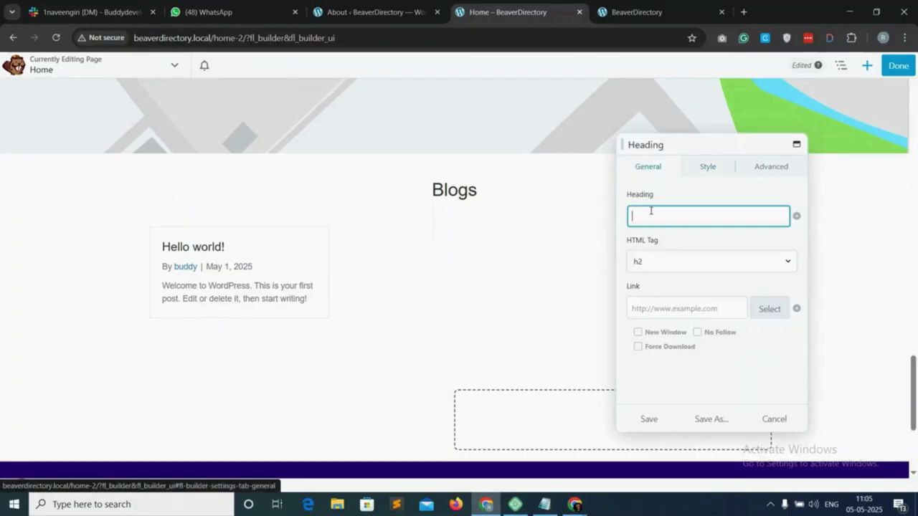
text(Add Listing T)
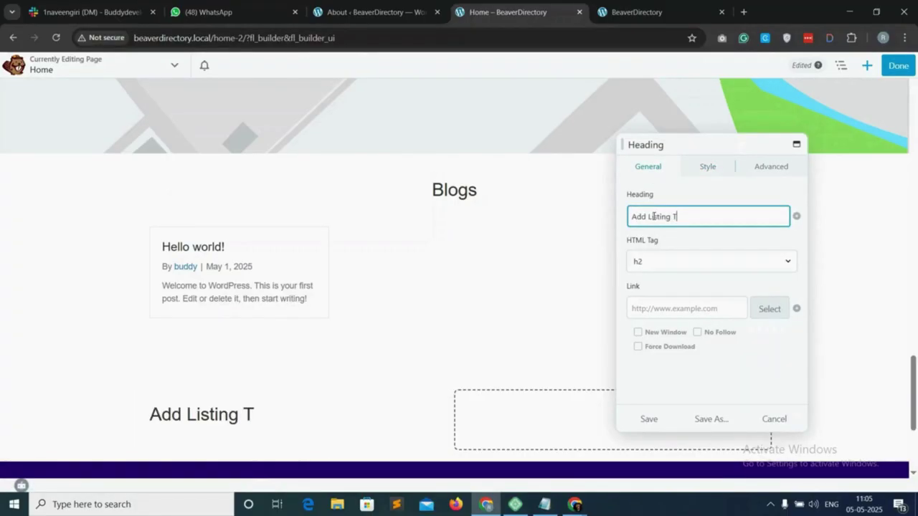
text(oday)
click(707, 166)
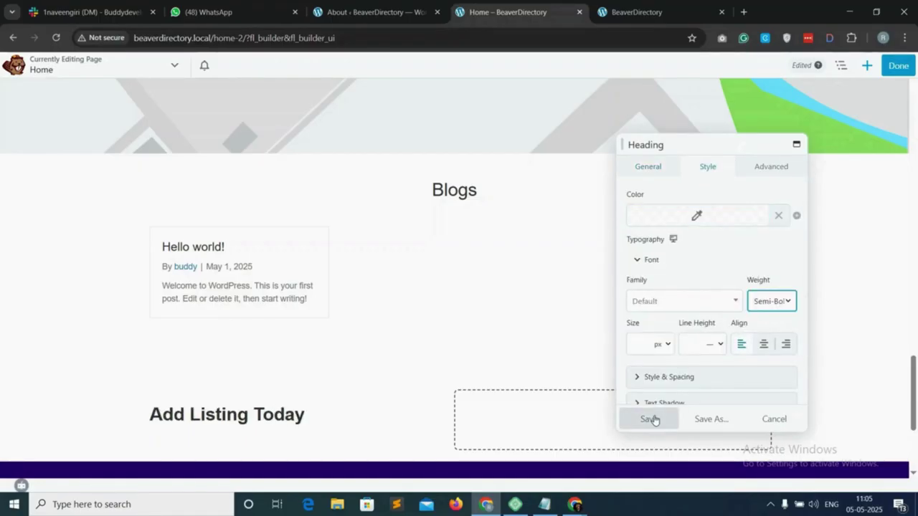
click(649, 419)
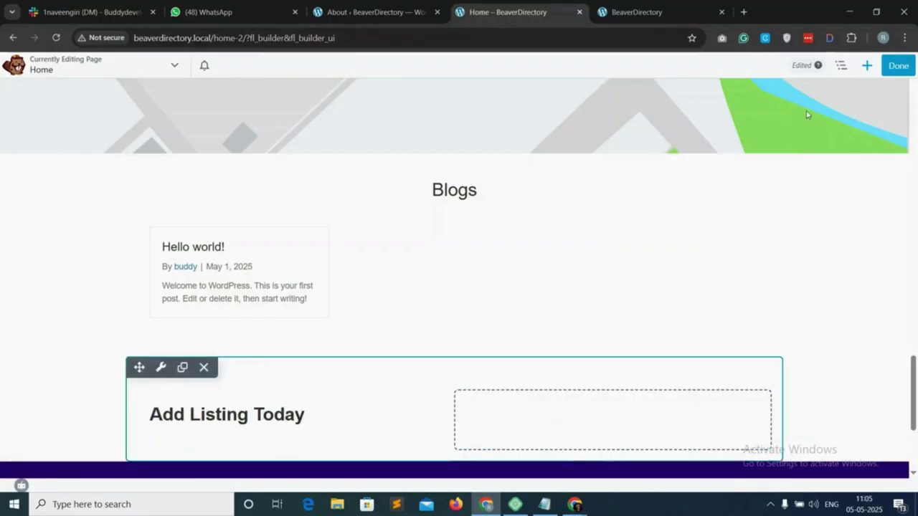
Add a Button module to the empty column beside the Add Listing Today heading, with the text Add Listing.
click(866, 65)
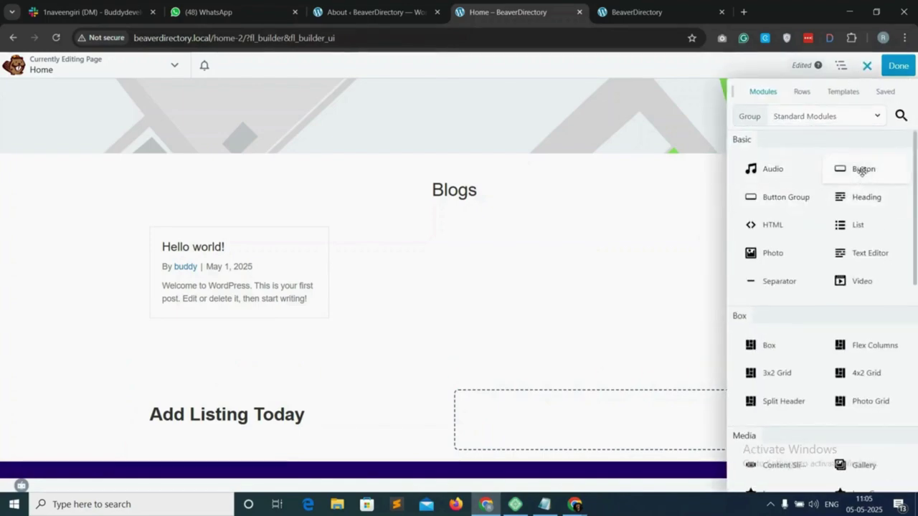
drag(868, 170, 605, 449)
click(648, 167)
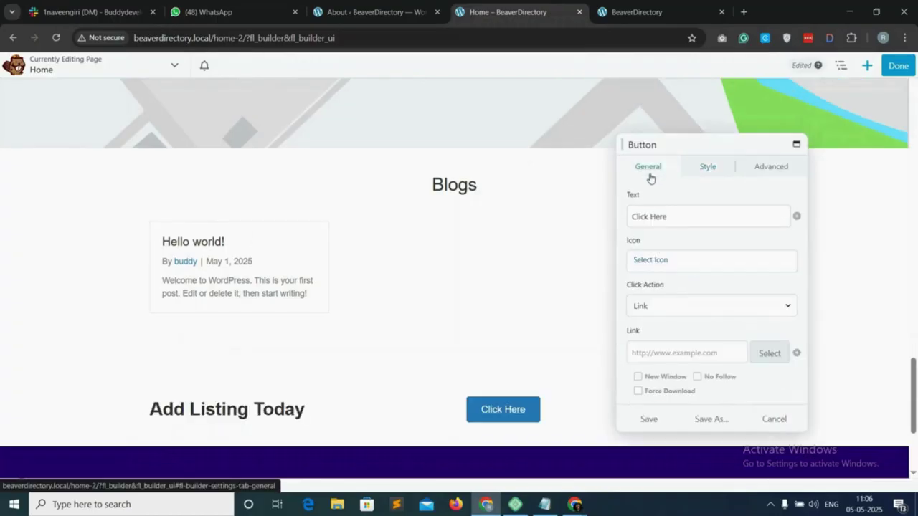
triple_click(646, 213)
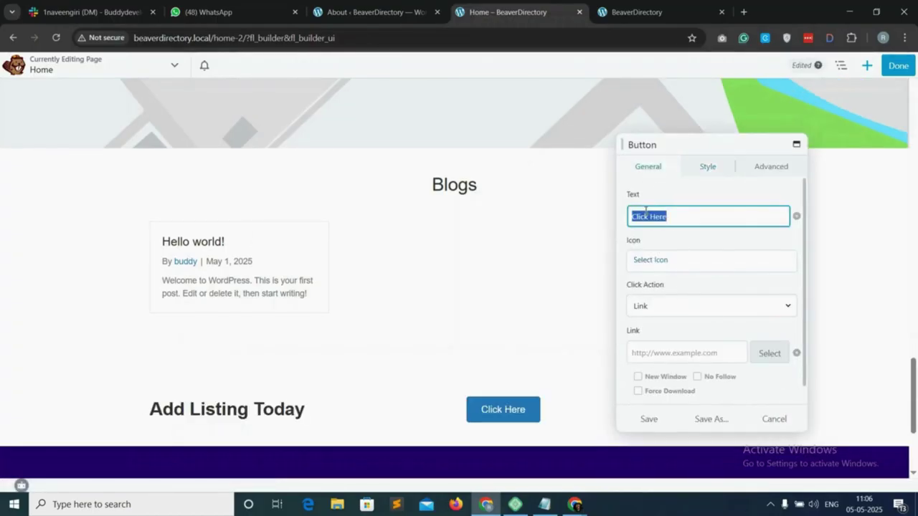
text(Add Li)
text(sting)
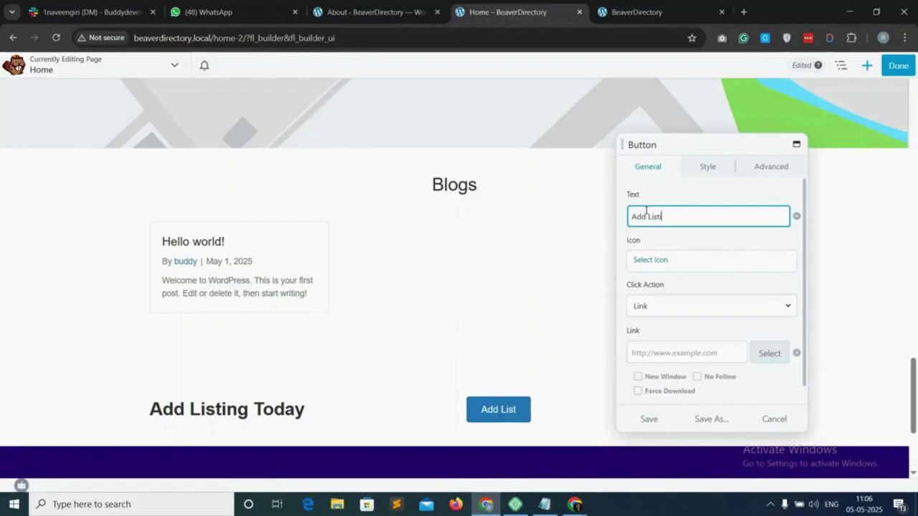
Give the button a double right arrow icon positioned After Text and link it to the Add Listing page.
click(660, 260)
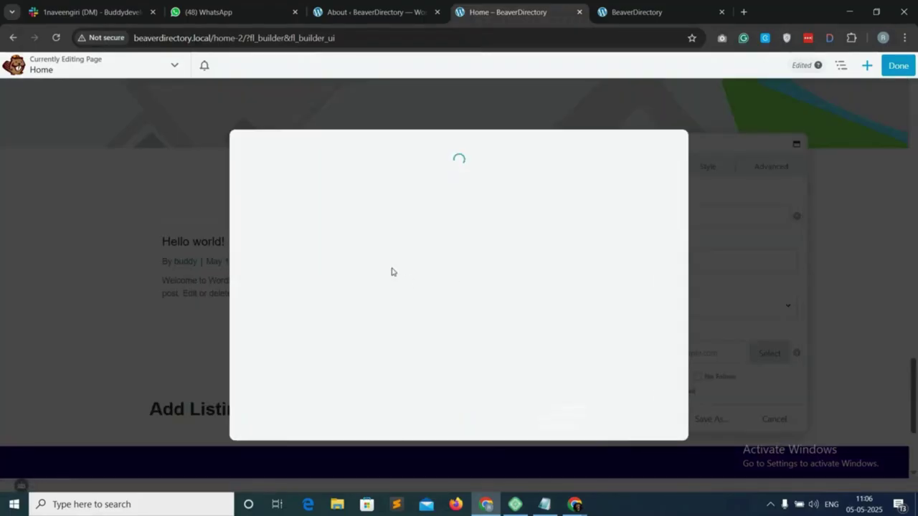
click(418, 256)
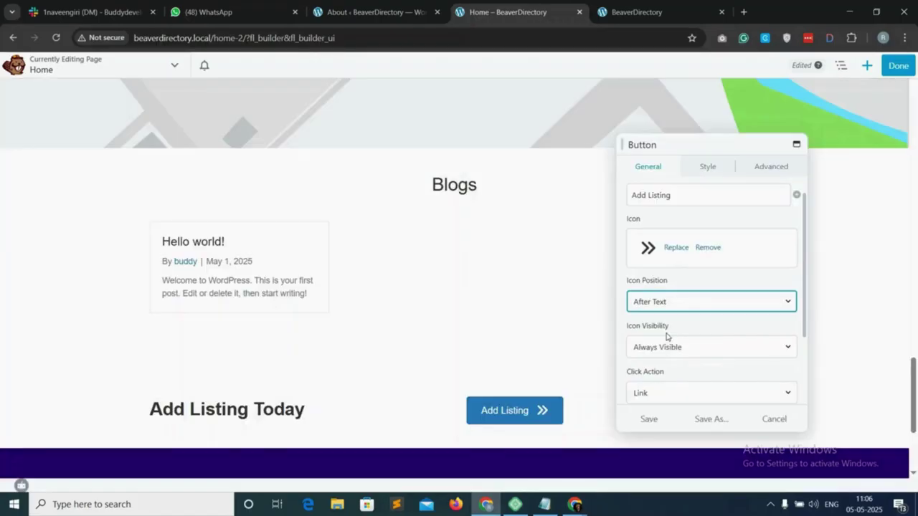
scroll(671, 344, down, 1)
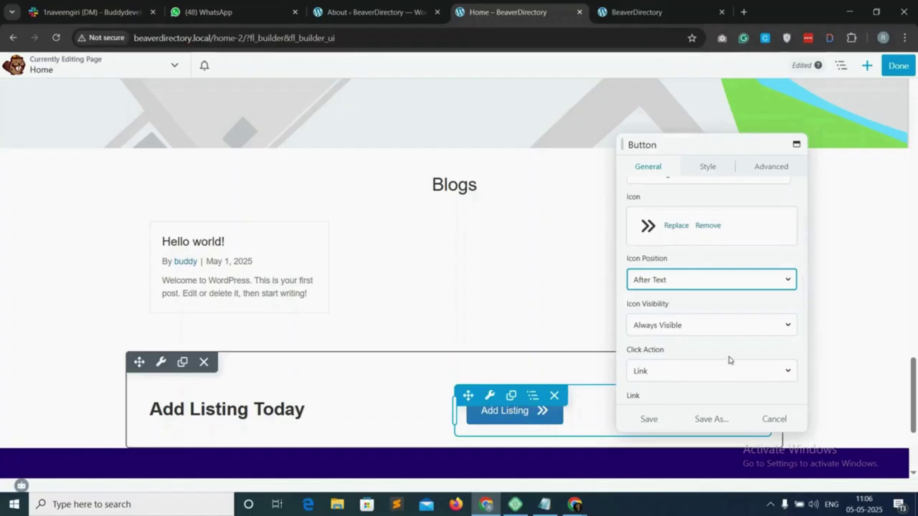
scroll(727, 361, down, 2)
scroll(666, 330, down, 1)
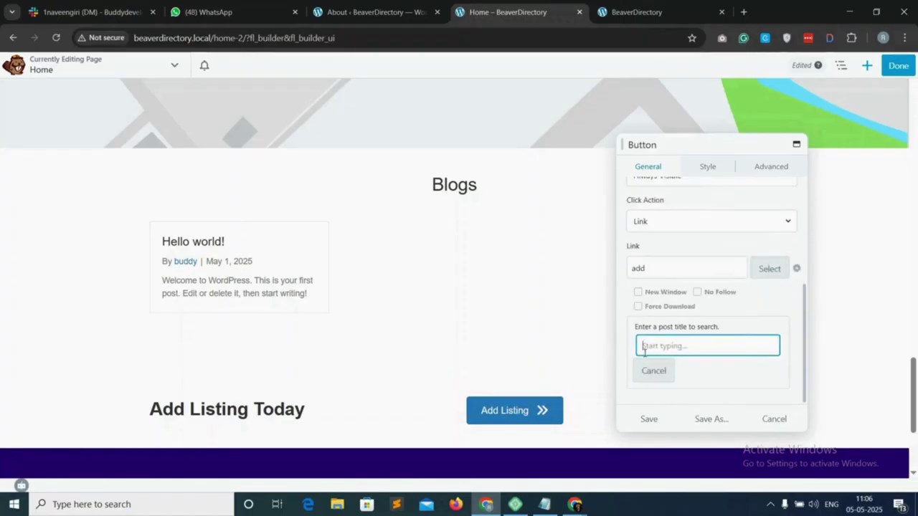
text(ad)
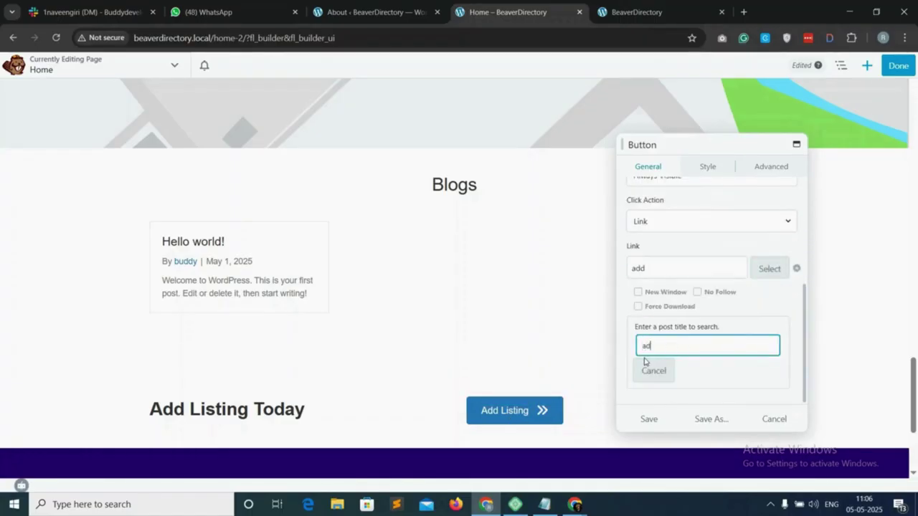
text(d li)
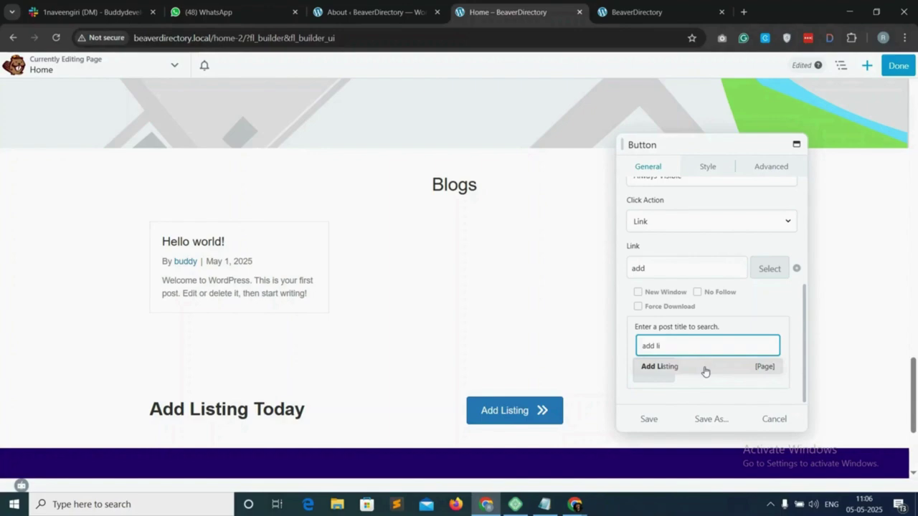
click(705, 370)
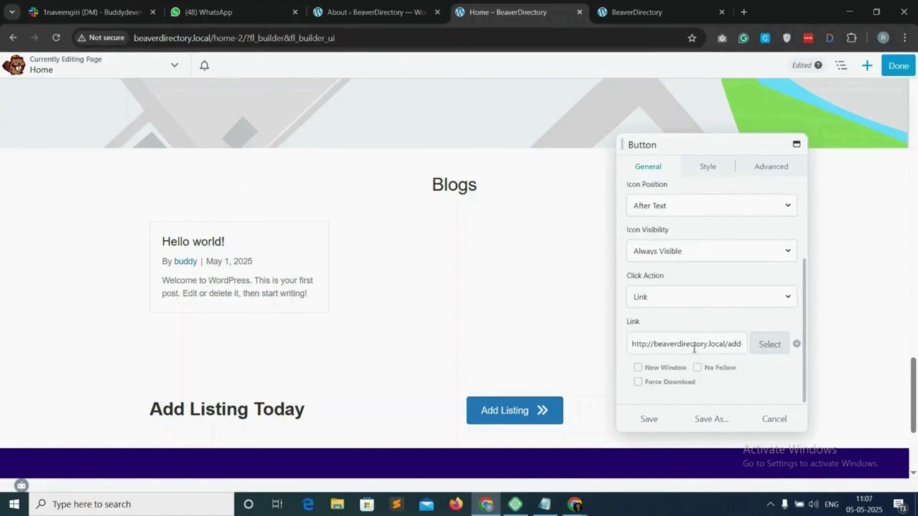
Align the Add Listing button to the right of its column and save the module.
click(707, 166)
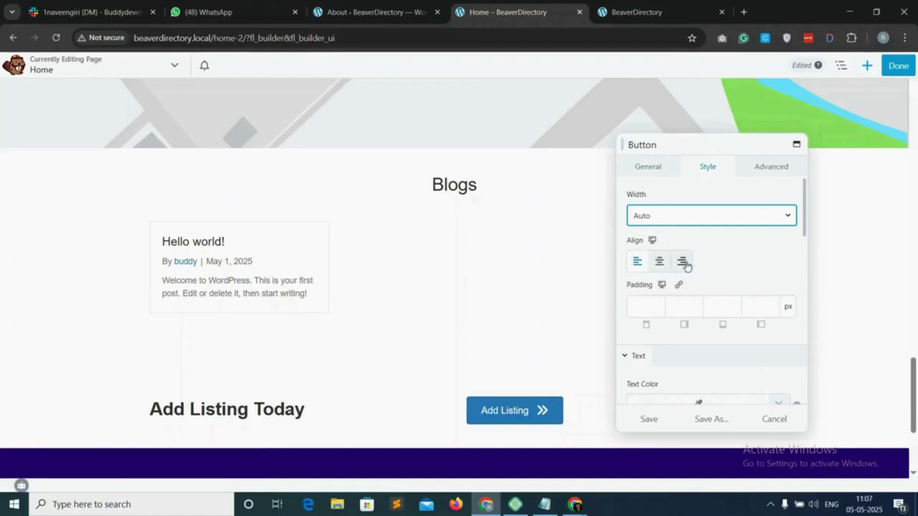
click(683, 262)
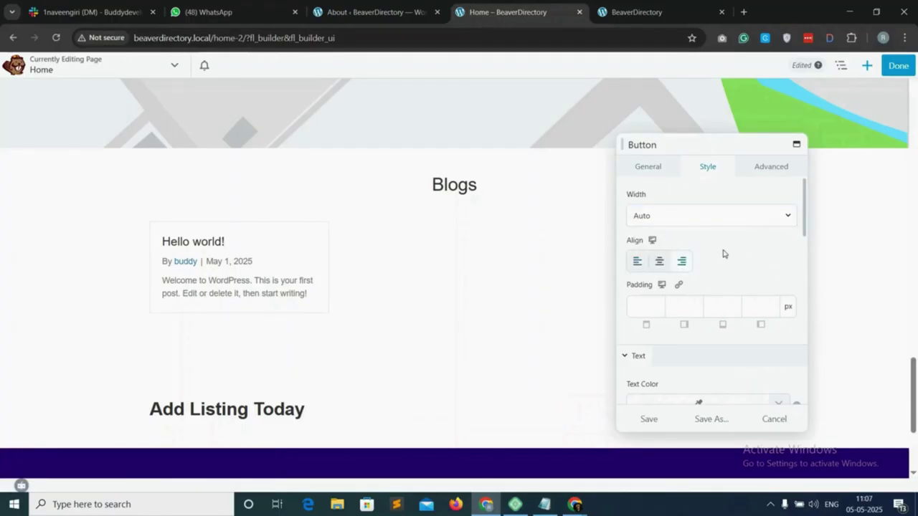
click(444, 434)
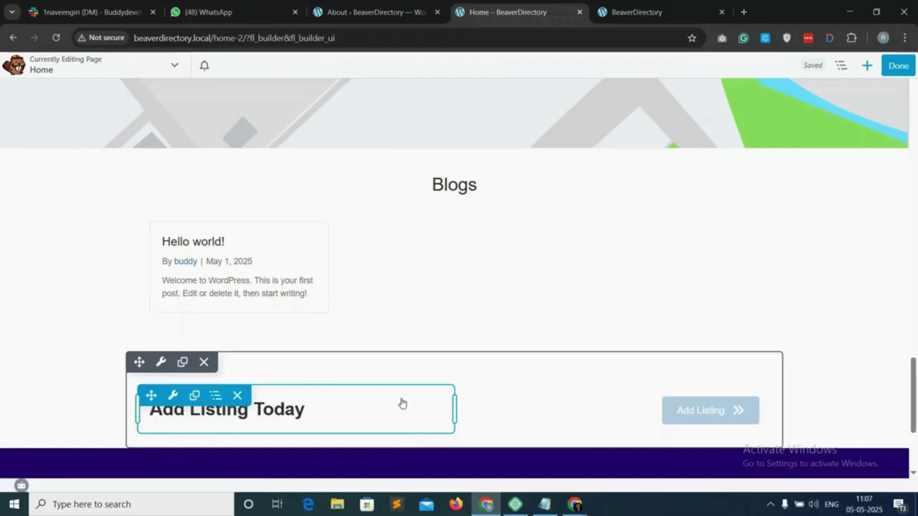
Set the Add Listing Today row to Full Width and give it a dark green colour background.
click(161, 364)
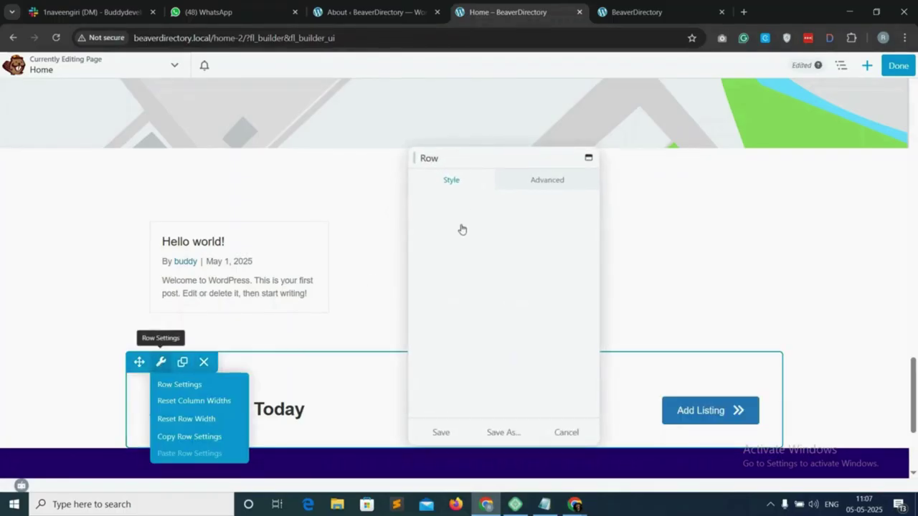
click(493, 228)
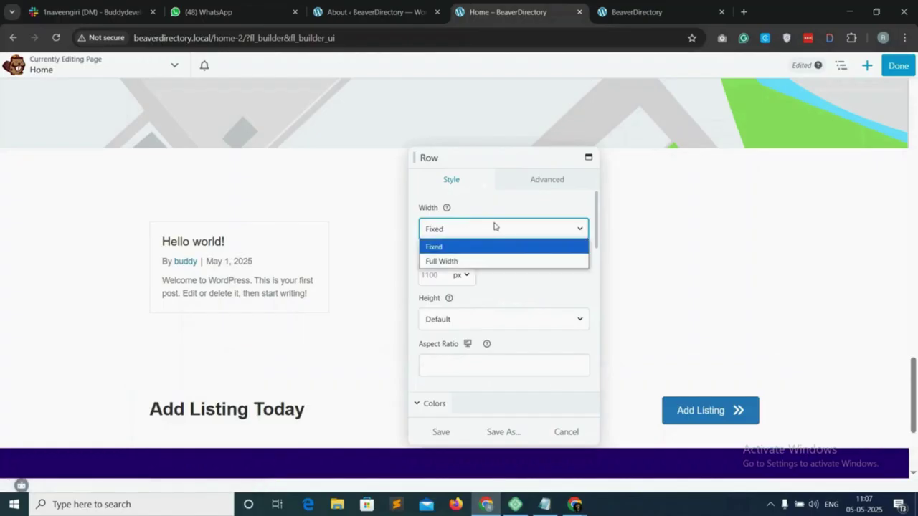
click(463, 261)
scroll(500, 329, down, 10)
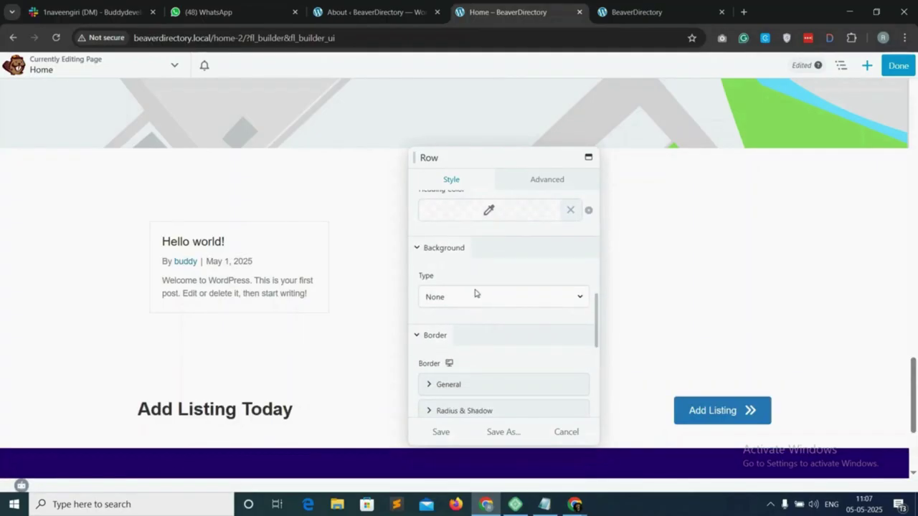
click(465, 298)
click(448, 329)
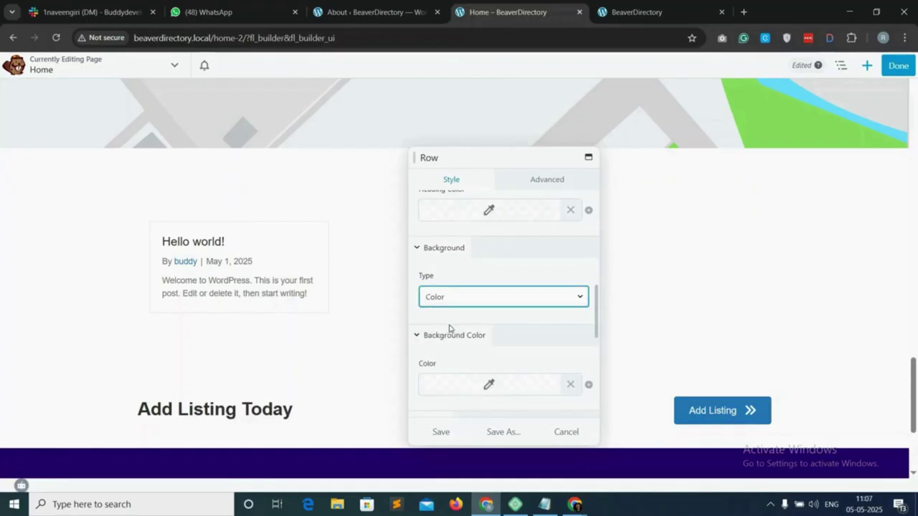
click(486, 389)
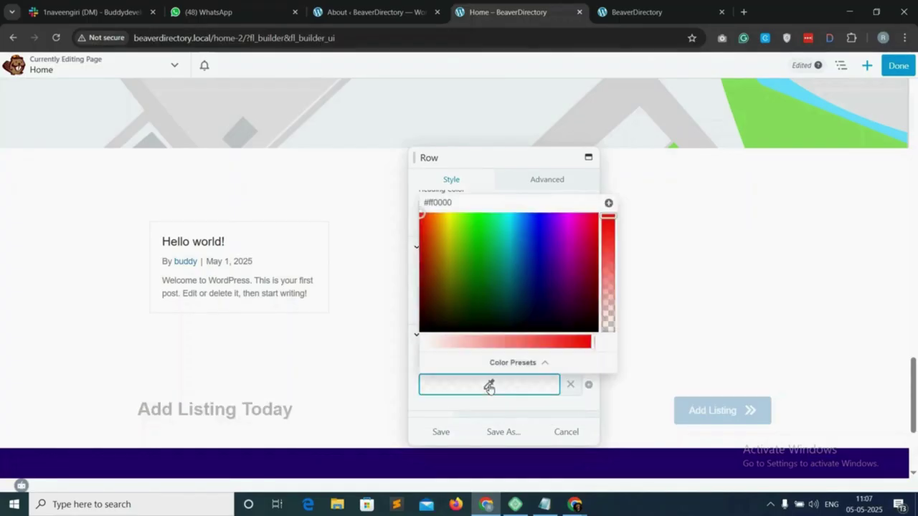
click(487, 313)
Set the row's top and bottom padding to 40 px and save the row.
click(547, 179)
click(430, 308)
text(40)
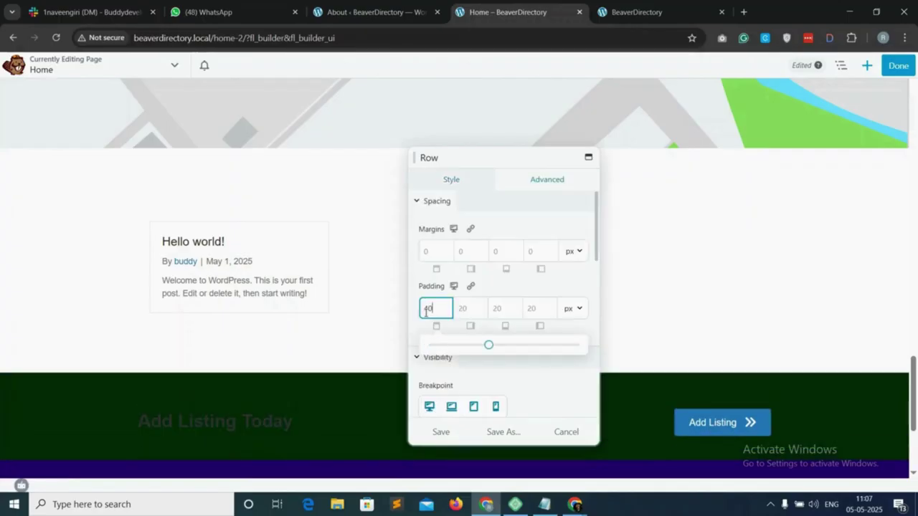
click(496, 309)
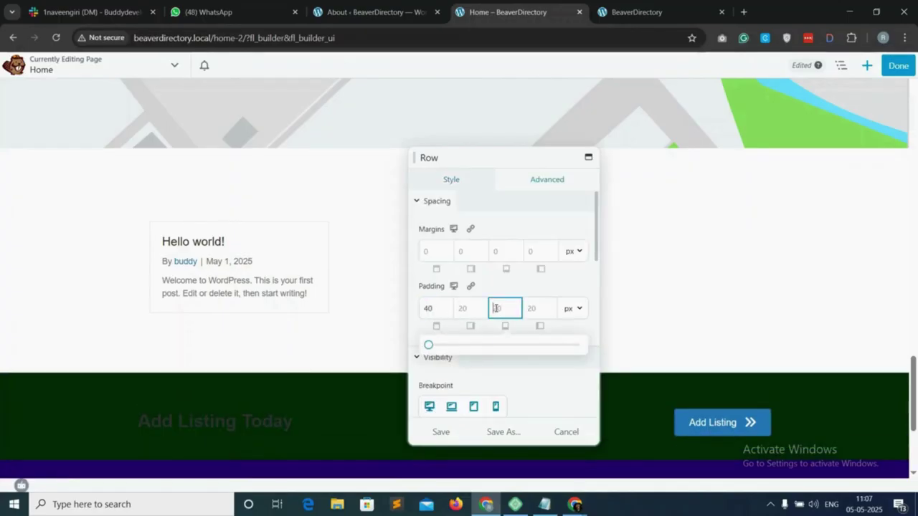
text(40)
click(441, 432)
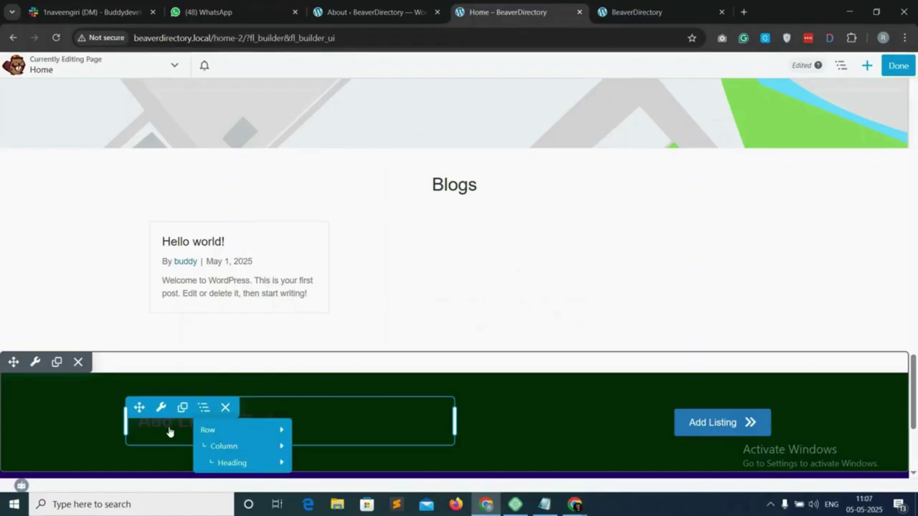
Colour the Add Listing Today heading white, save the module and publish the Home page.
click(169, 431)
click(499, 180)
click(488, 229)
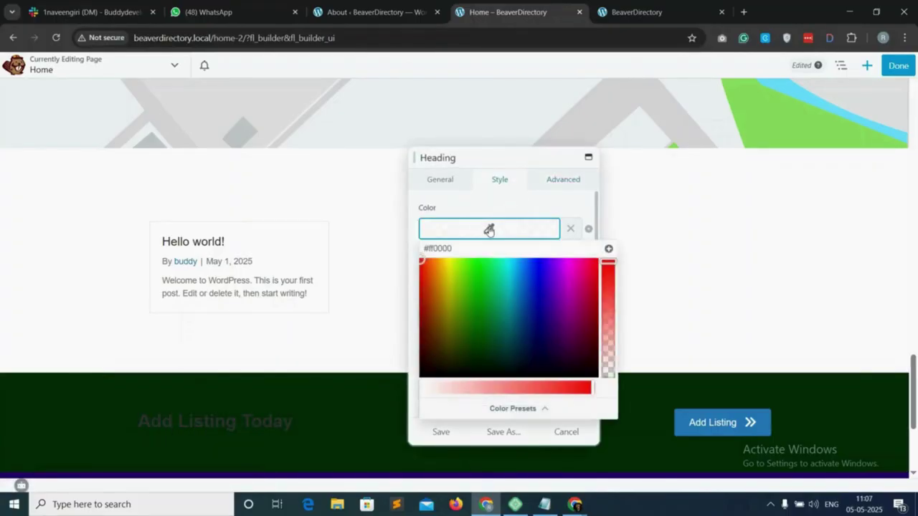
drag(590, 388, 419, 397)
click(447, 435)
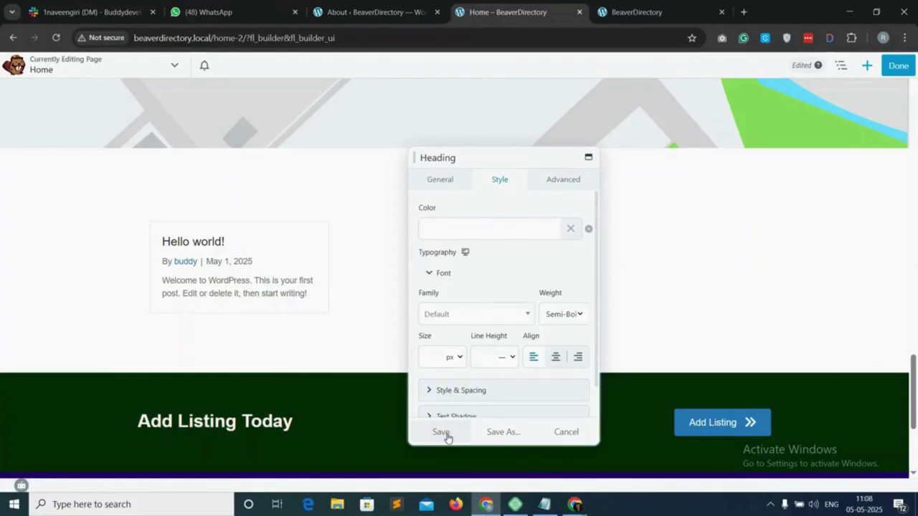
click(445, 437)
click(898, 65)
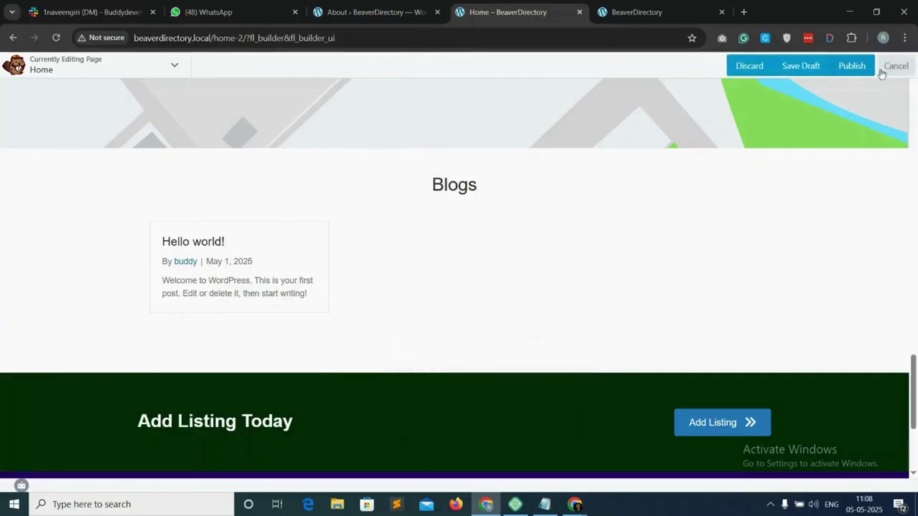
click(850, 67)
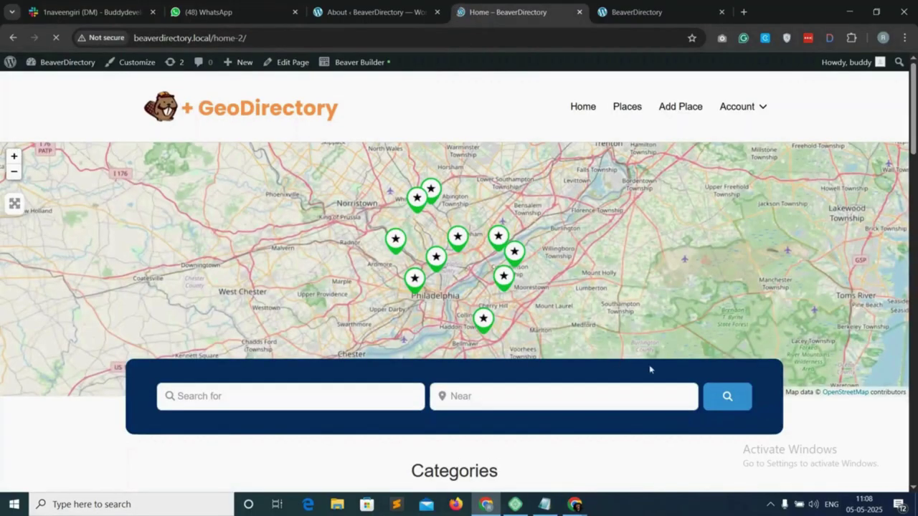
Review the published Home page from the map and Categories through Best Listings and Blogs to the Add Listing row and footer.
scroll(808, 433, down, 20)
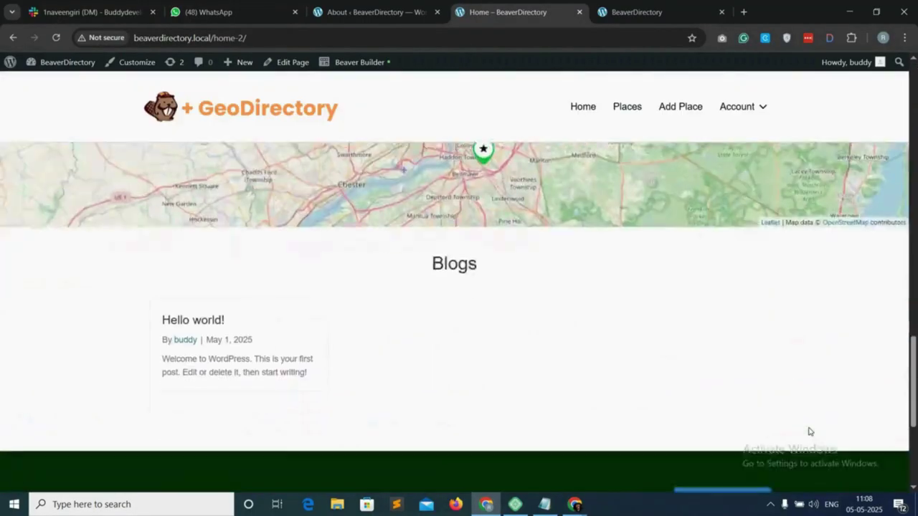
scroll(433, 337, up, 1)
scroll(423, 330, up, 1)
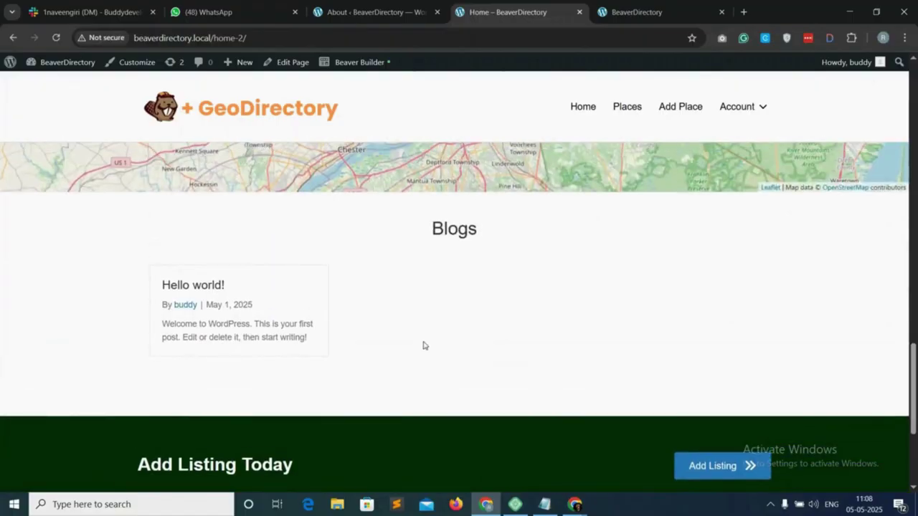
scroll(289, 377, down, 2)
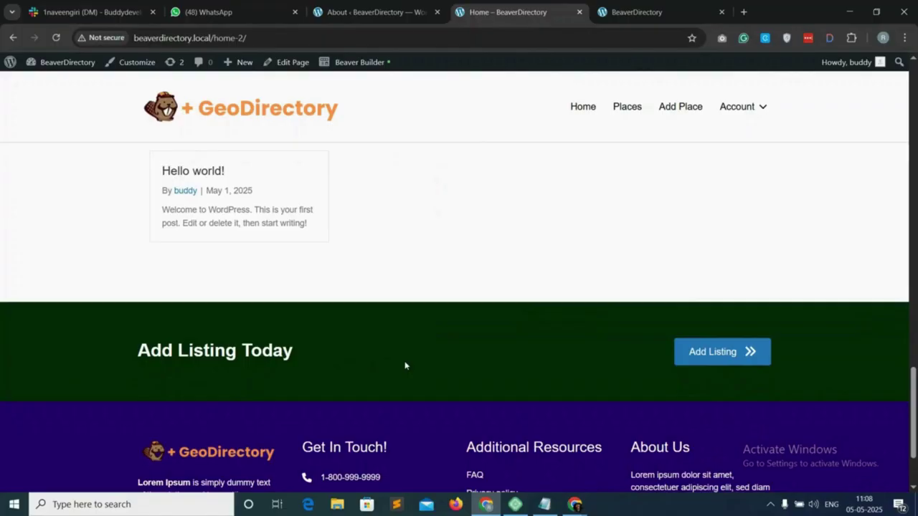
scroll(425, 367, up, 20)
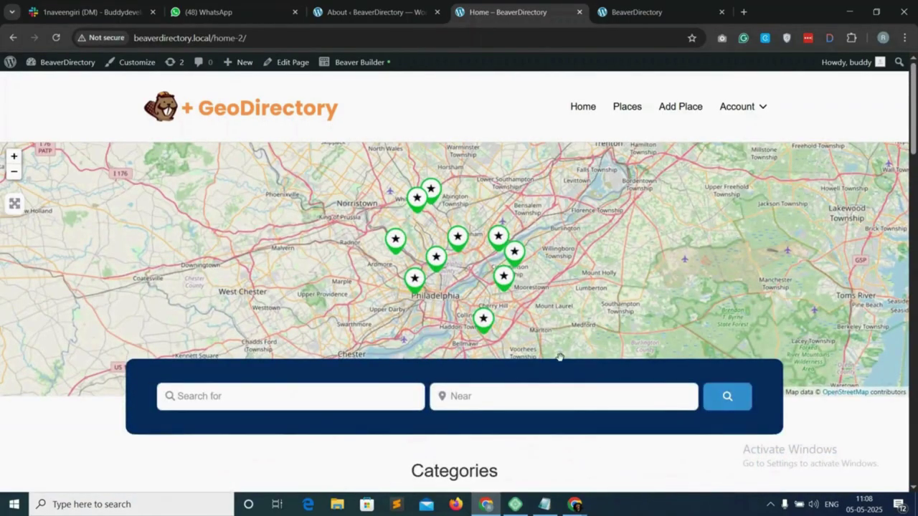
scroll(563, 358, down, 3)
scroll(745, 337, down, 5)
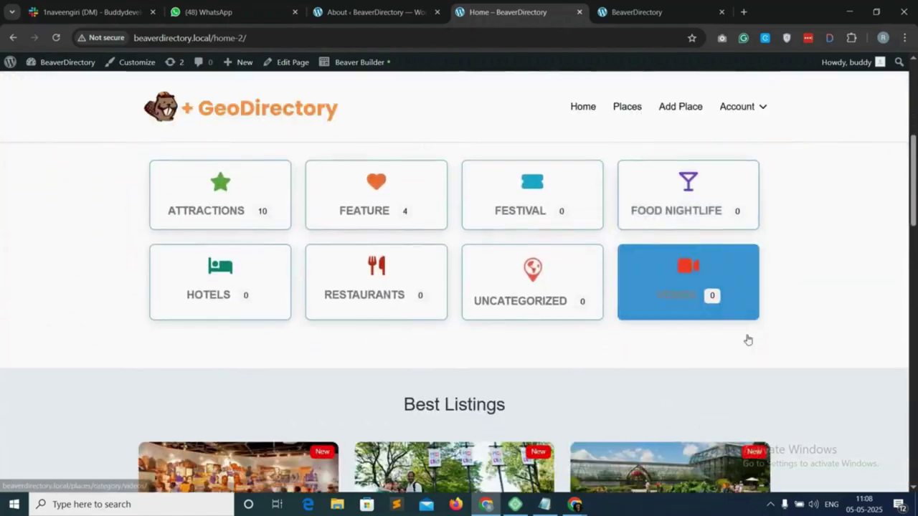
scroll(746, 340, down, 12)
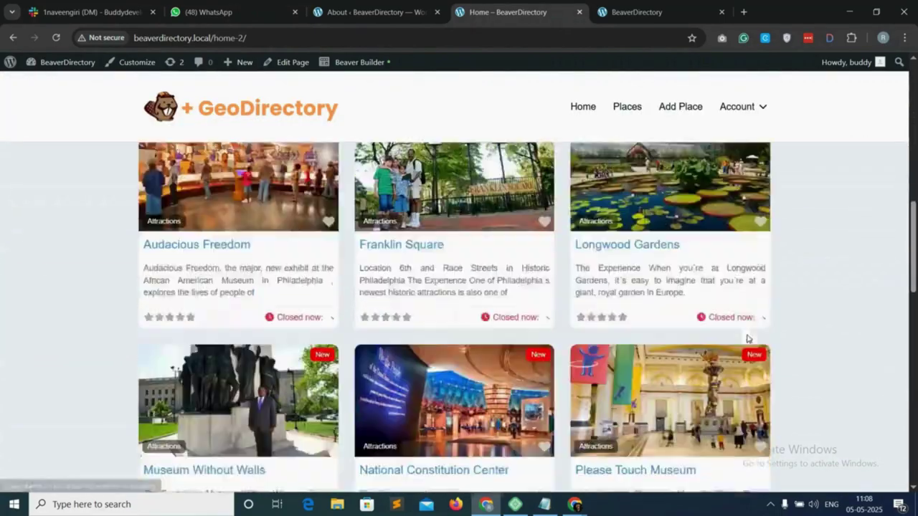
scroll(747, 334, down, 4)
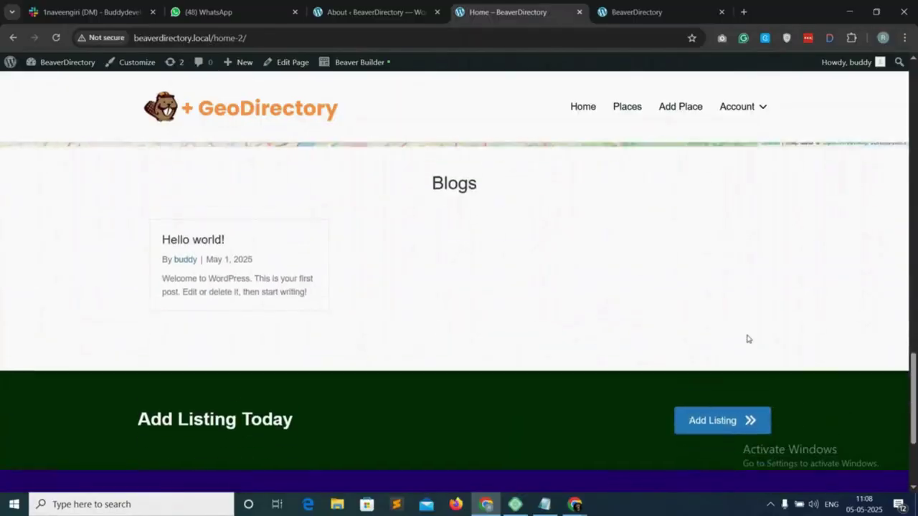
scroll(747, 338, down, 1)
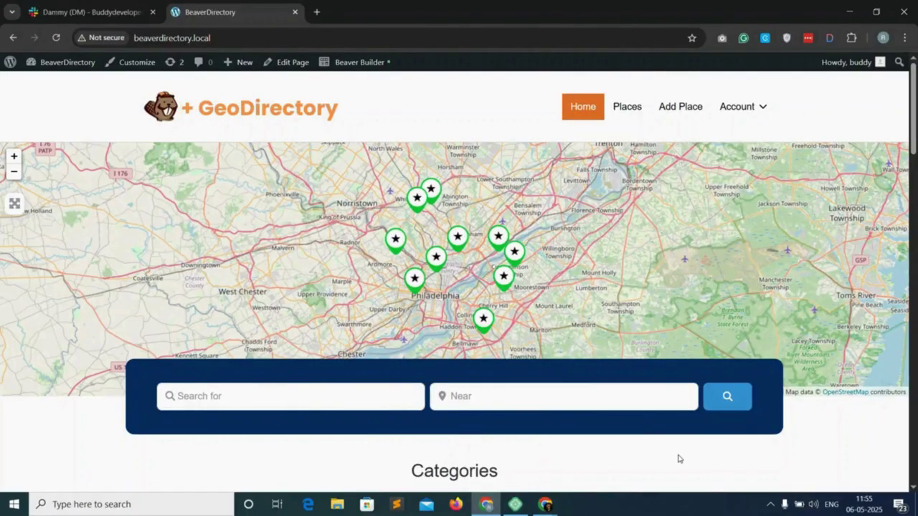
Look over the site's front page sections, then examine the layout of the All Places archive page.
scroll(678, 458, down, 3)
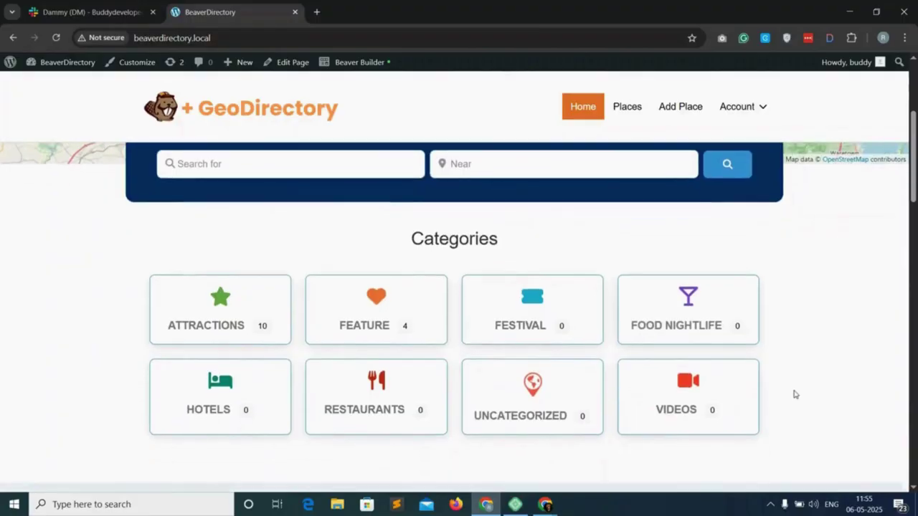
scroll(795, 395, down, 10)
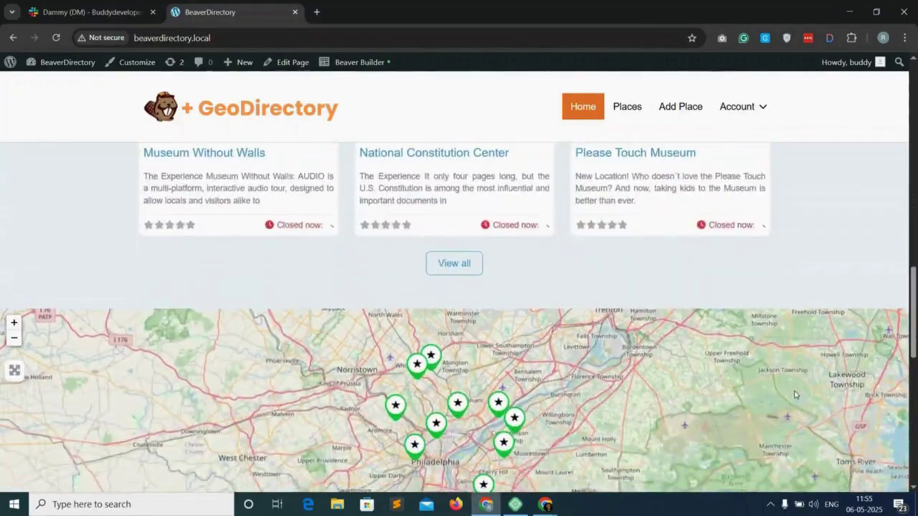
scroll(794, 394, down, 10)
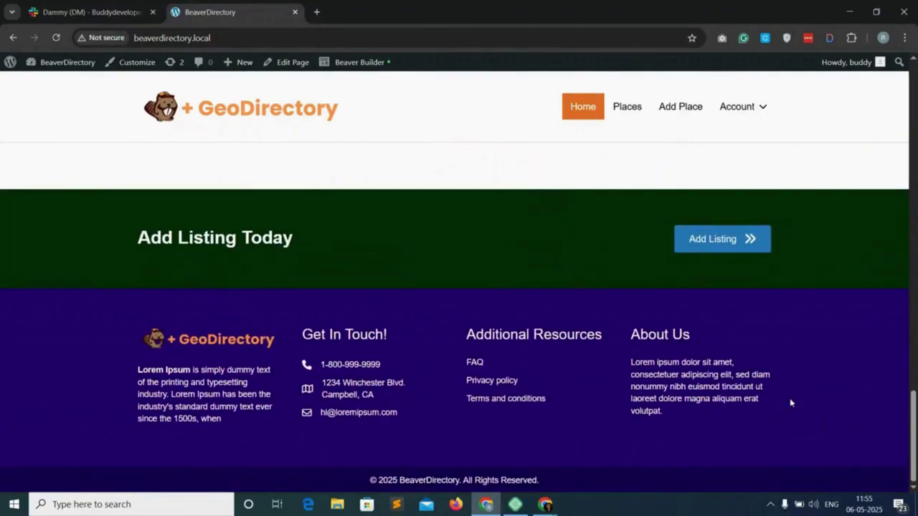
scroll(790, 403, up, 15)
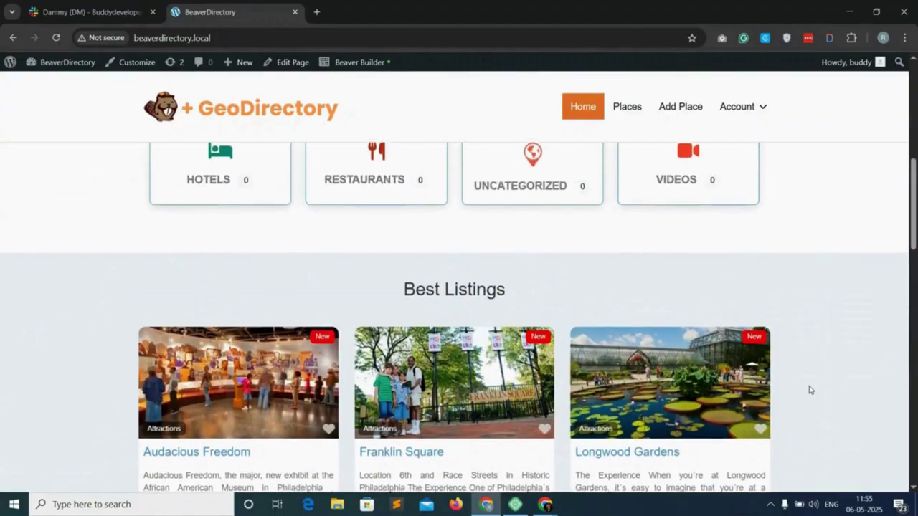
scroll(810, 390, up, 6)
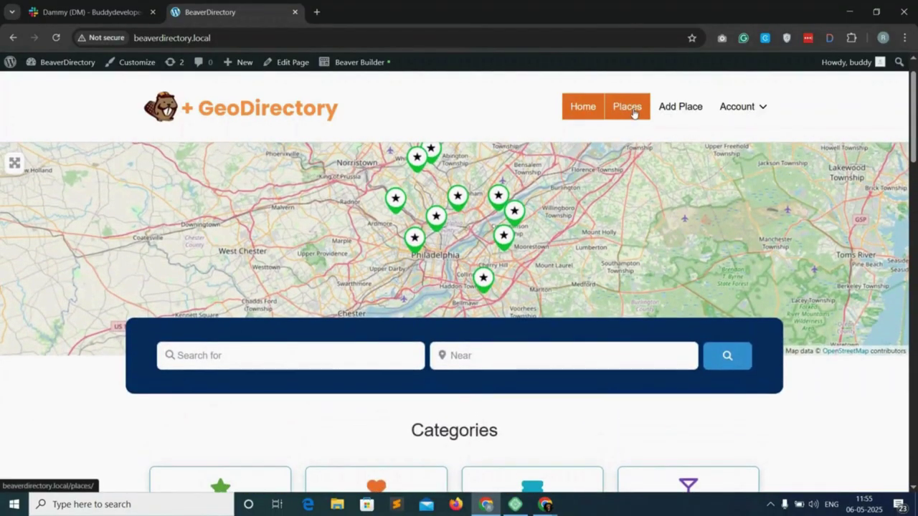
click(633, 114)
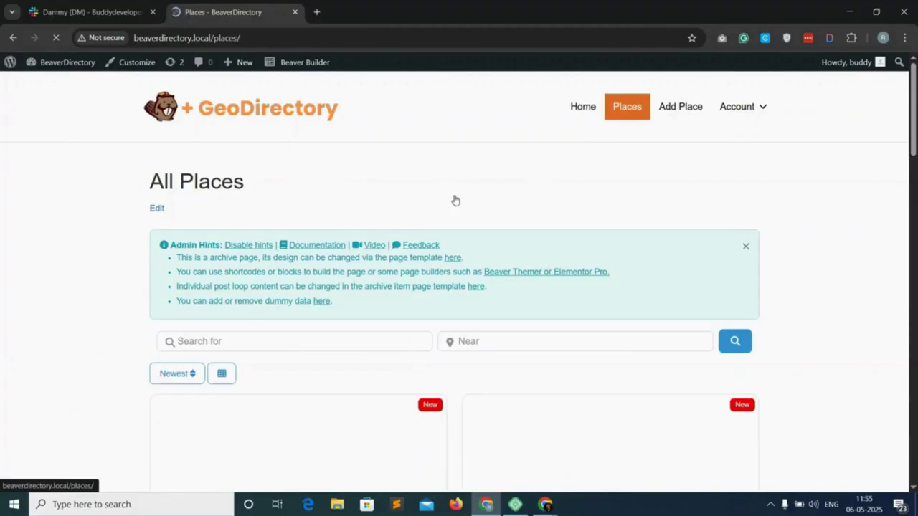
drag(151, 181, 272, 186)
click(273, 186)
scroll(454, 374, down, 10)
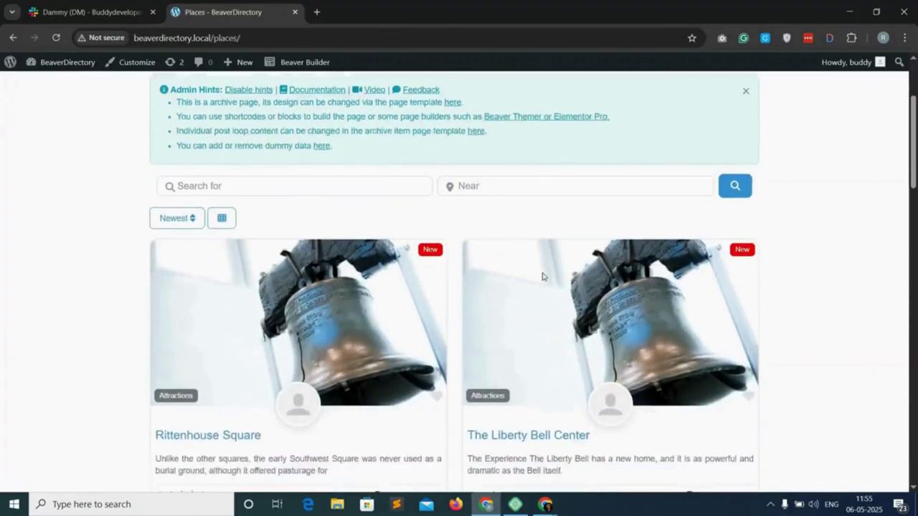
scroll(454, 374, down, 11)
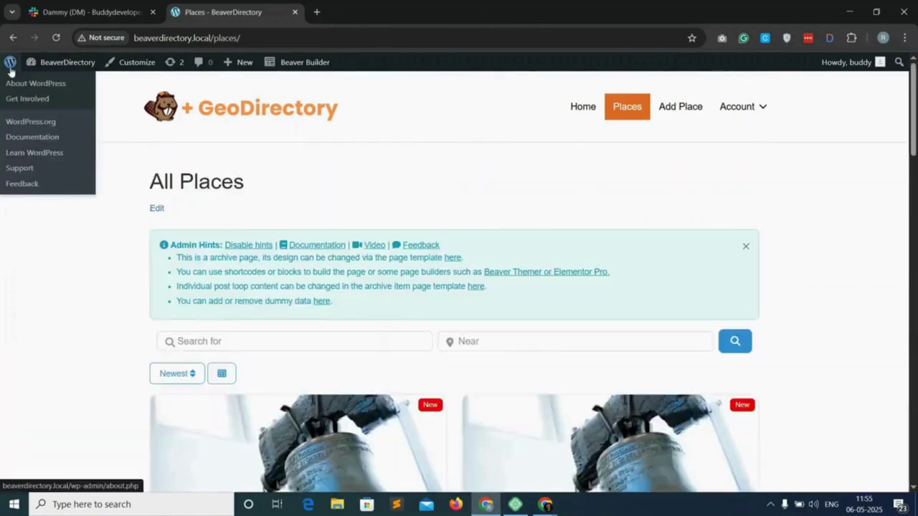
Create a new Themer layout titled GD Archive with the Archive layout type.
click(10, 69)
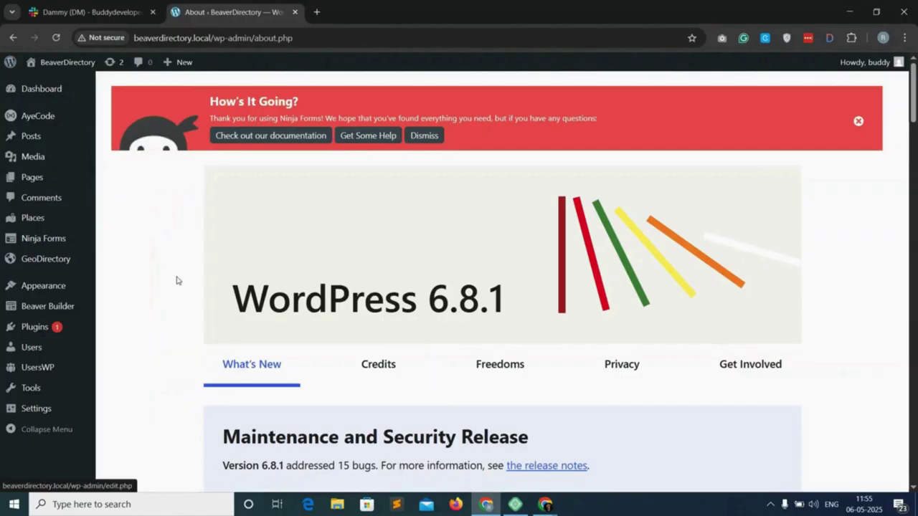
mouse_move(76, 308)
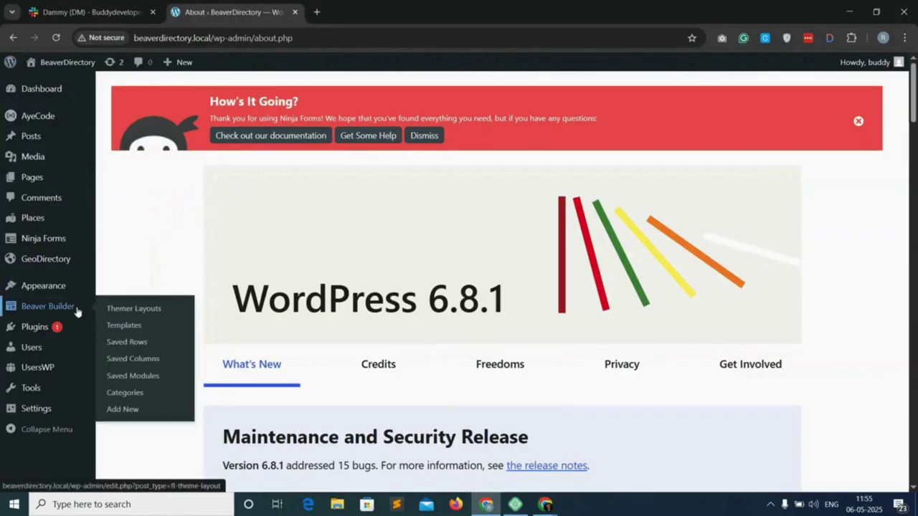
click(136, 310)
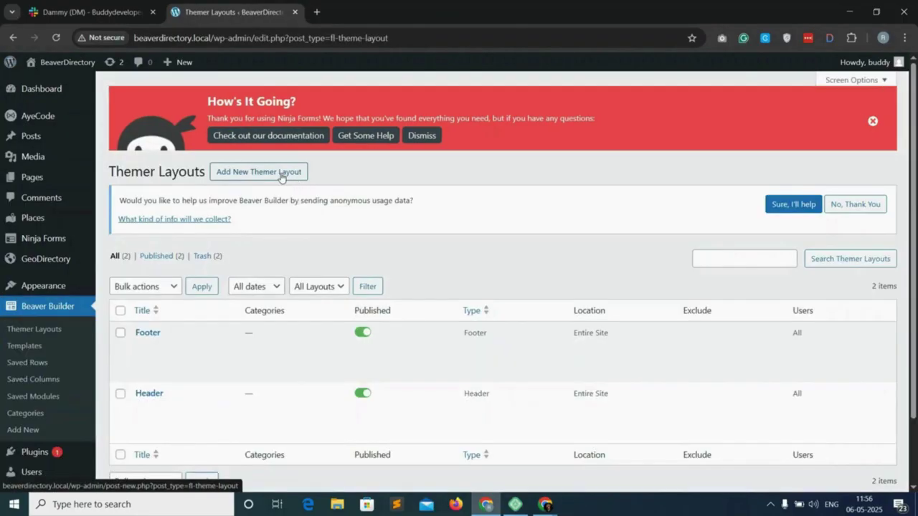
click(278, 176)
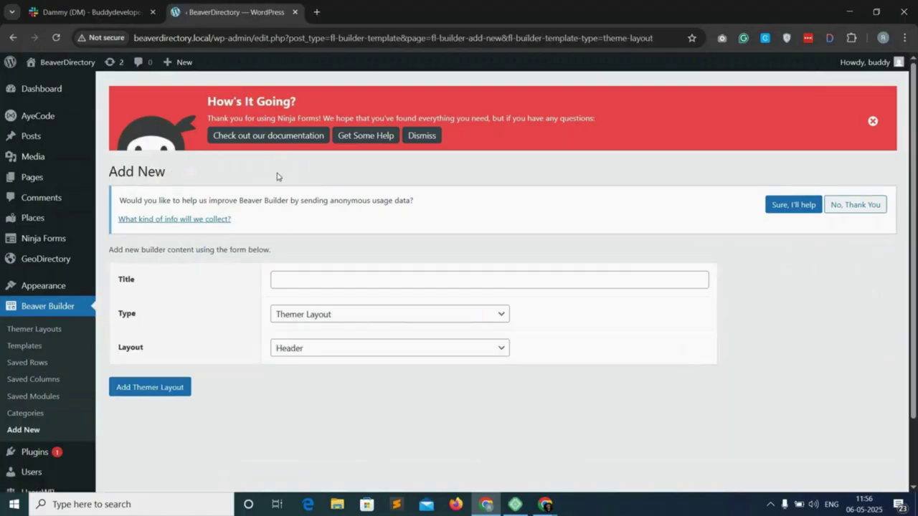
click(291, 280)
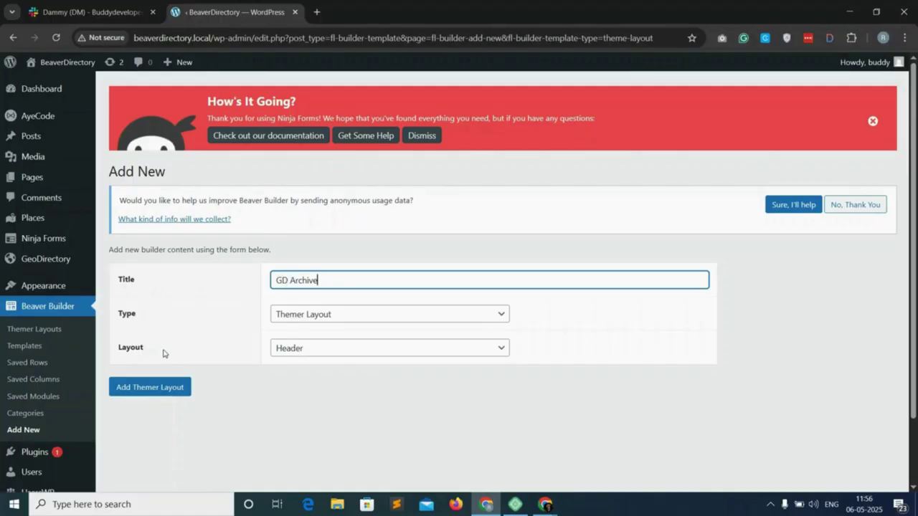
click(338, 350)
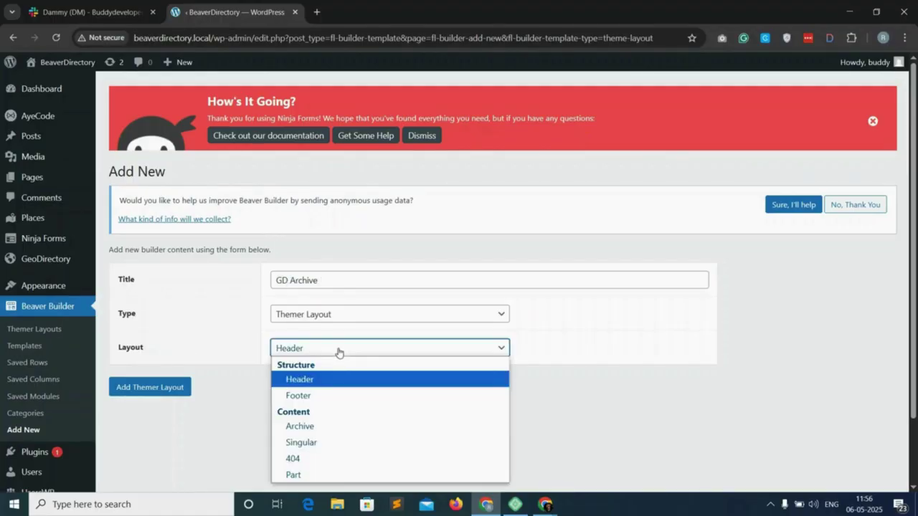
click(319, 427)
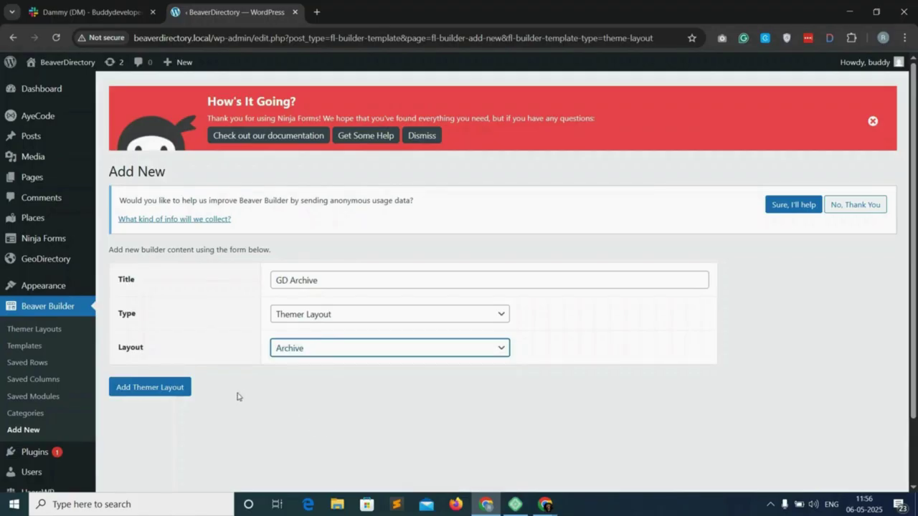
click(169, 389)
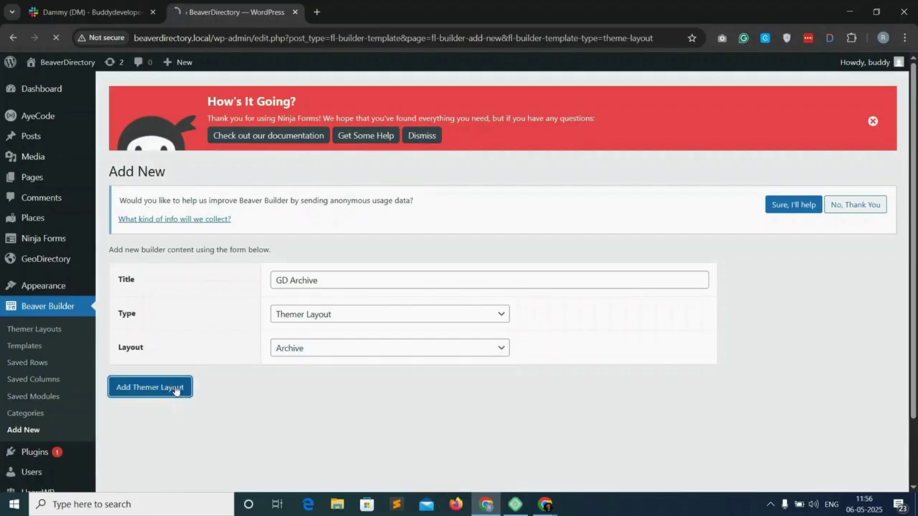
Assign the GD Archive layout to the Place Archives and Place Tag Archive locations, covering all place tags.
scroll(300, 292, down, 3)
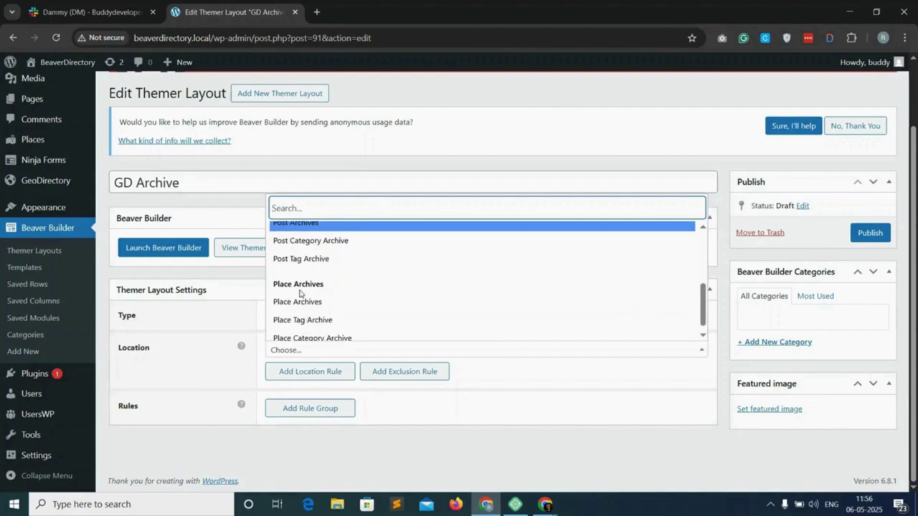
click(296, 302)
scroll(317, 313, down, 5)
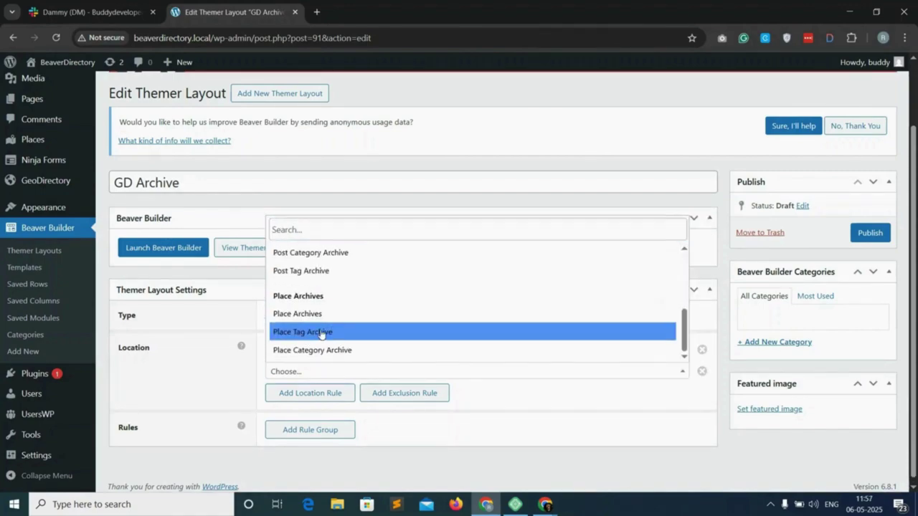
click(320, 332)
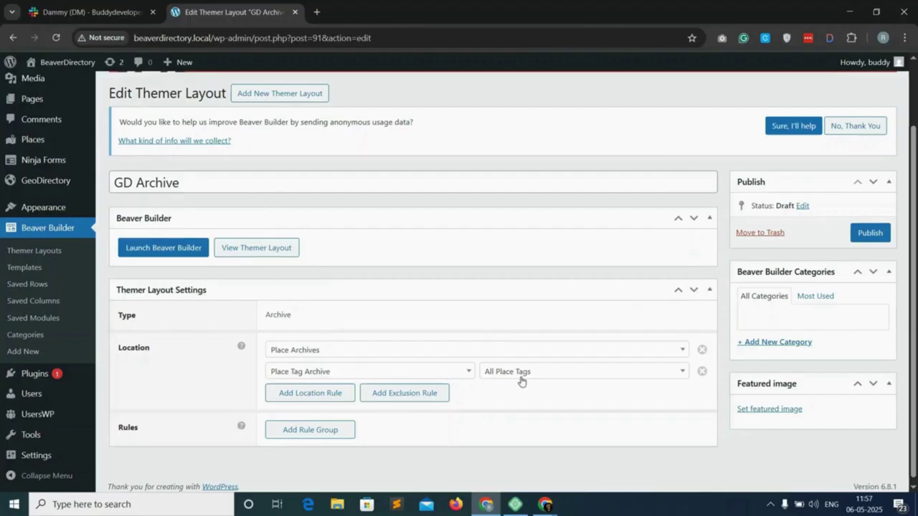
Add a Place Category Archive location rule for all place categories and publish the Themer layout.
click(307, 393)
scroll(306, 395, down, 1)
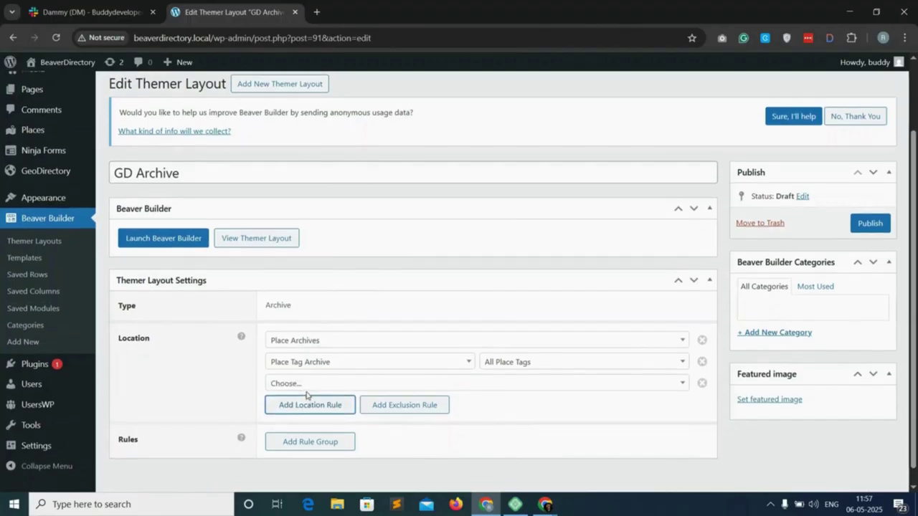
click(324, 383)
scroll(328, 329, down, 5)
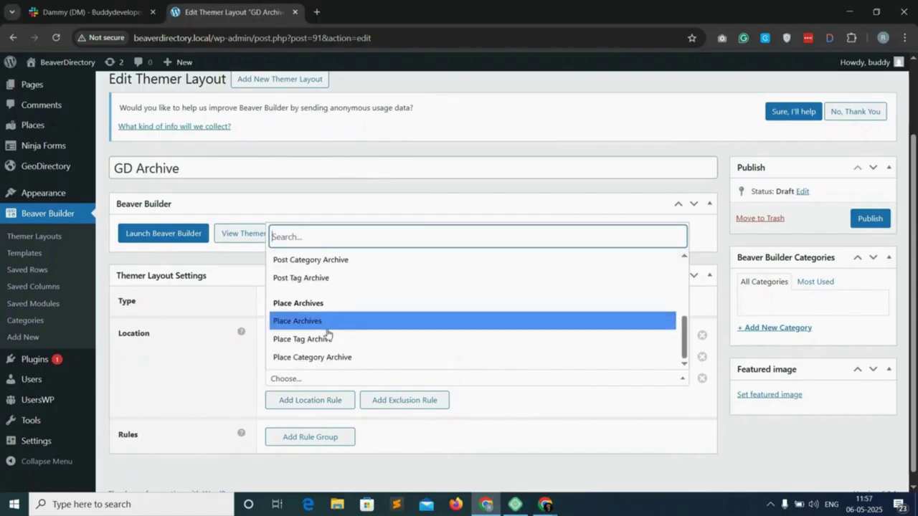
click(327, 362)
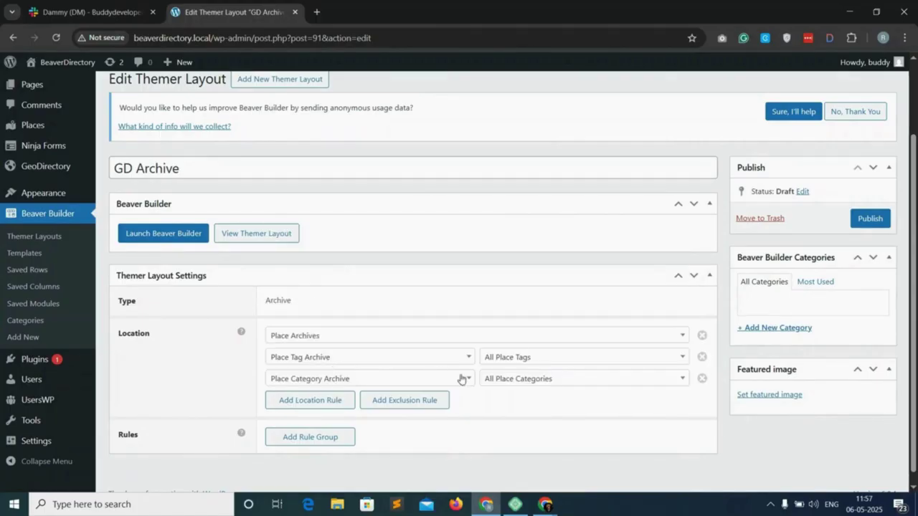
click(870, 224)
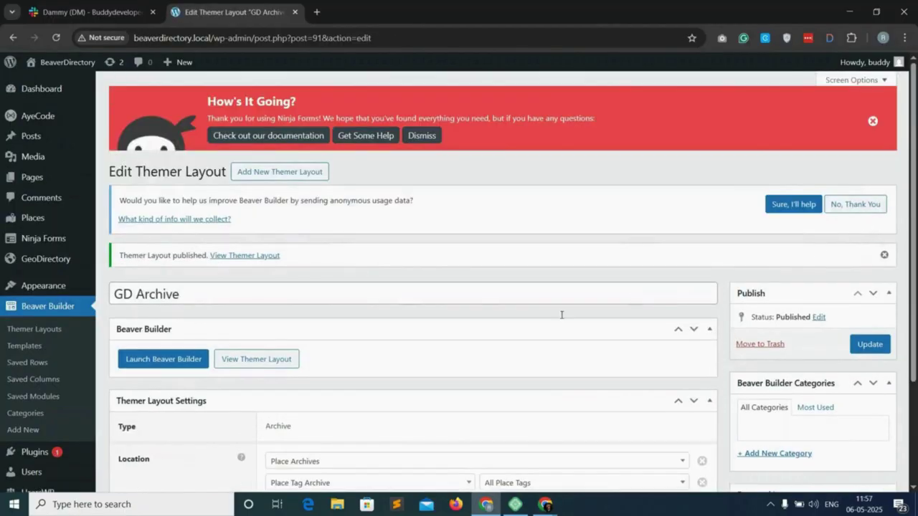
Open the GD Archive layout in Beaver Builder and delete the default listings row and the Places heading row.
click(161, 363)
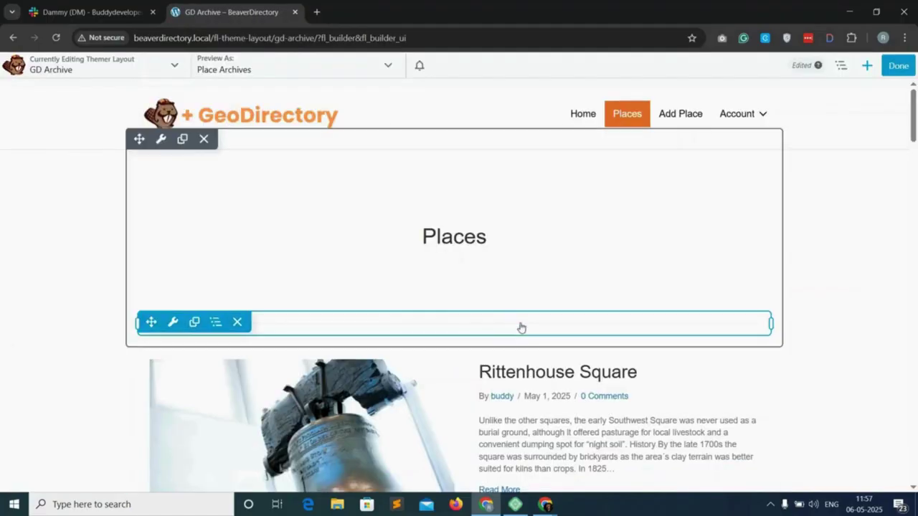
scroll(520, 328, down, 7)
scroll(520, 328, down, 10)
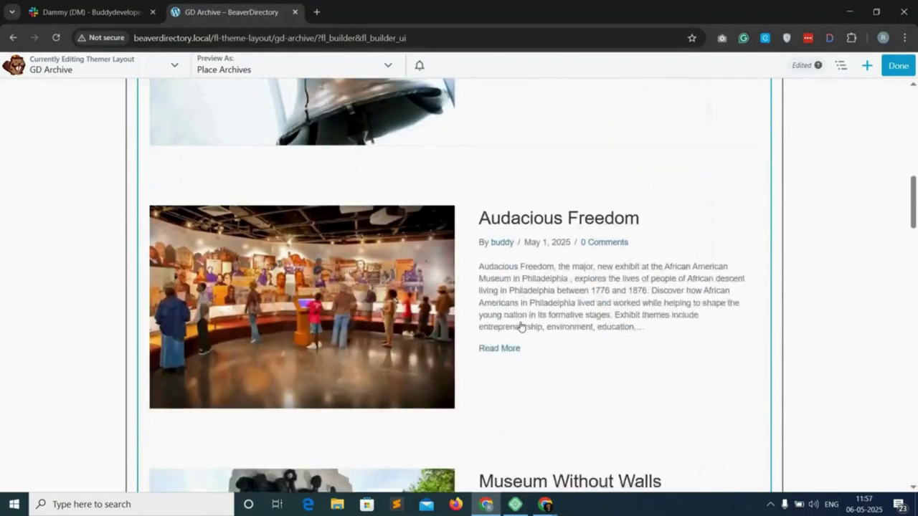
scroll(521, 327, down, 13)
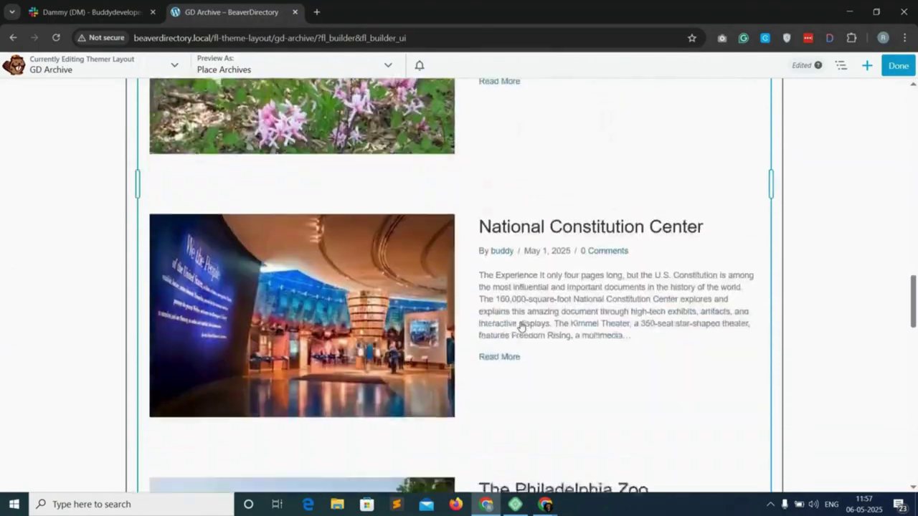
scroll(520, 327, down, 5)
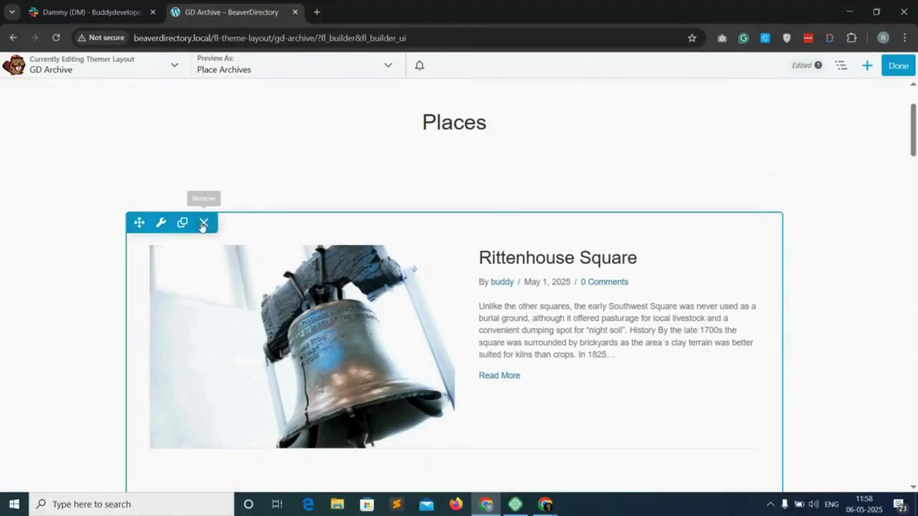
click(204, 222)
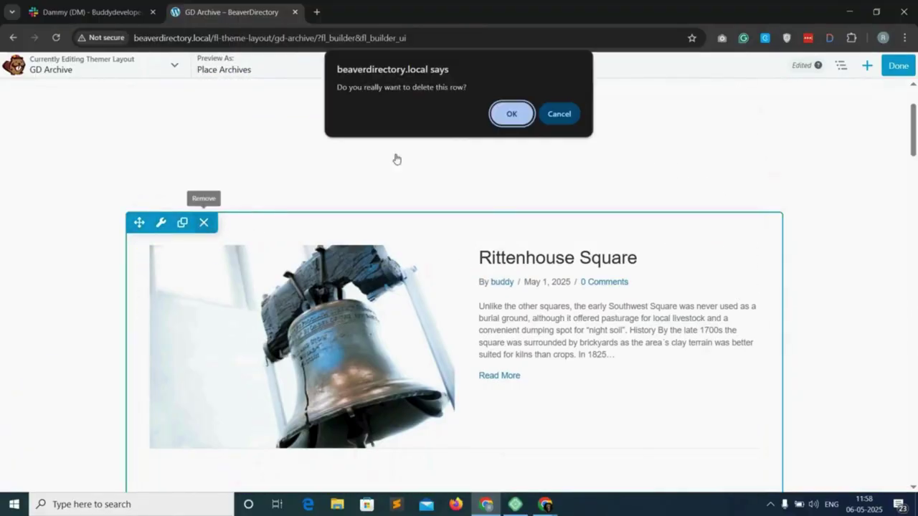
click(531, 113)
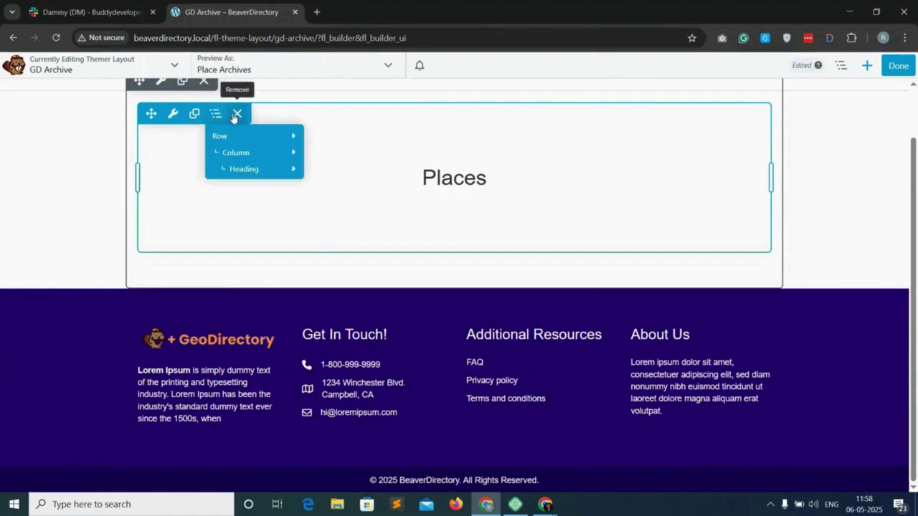
click(203, 117)
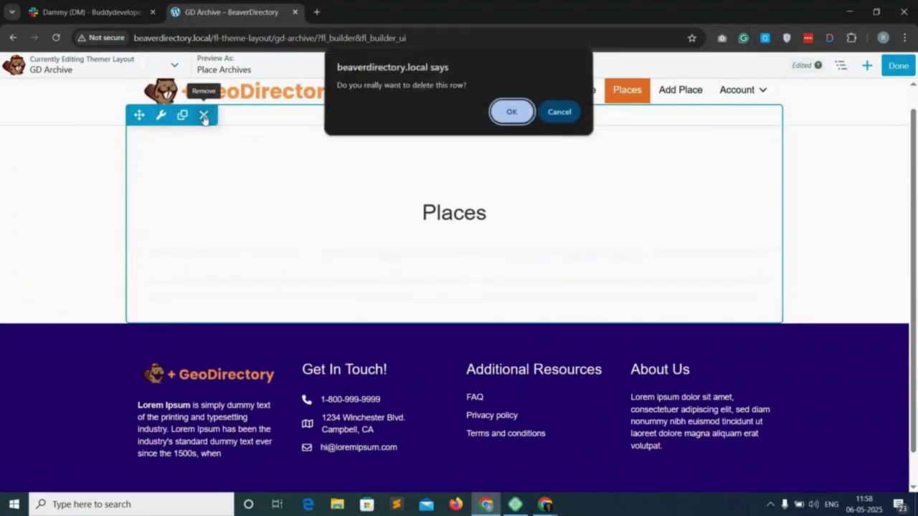
click(510, 112)
Add a one-column row to the empty layout and place a Heading module in it with the Archive Title field inserted.
click(803, 92)
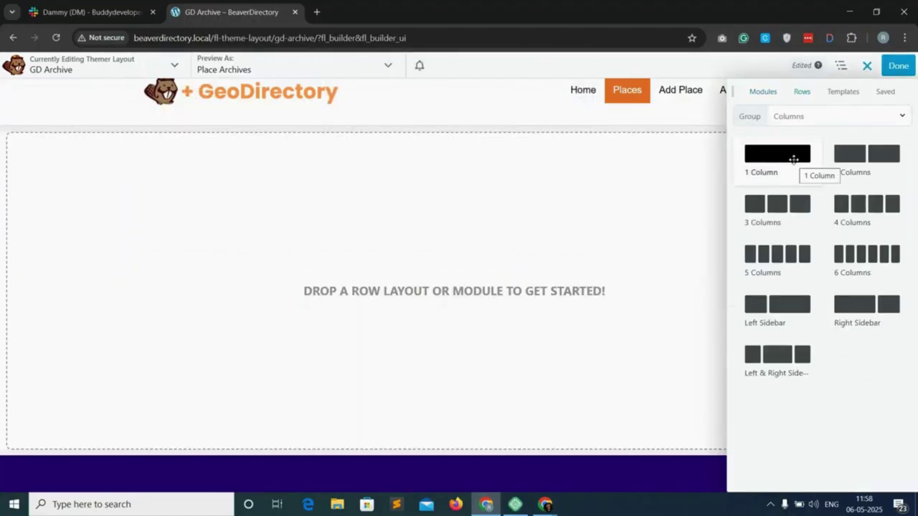
drag(794, 159, 474, 190)
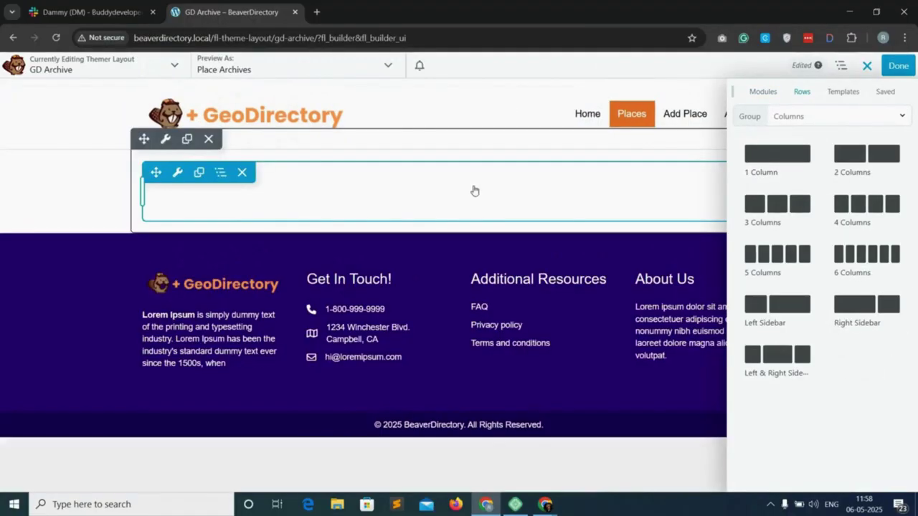
click(760, 91)
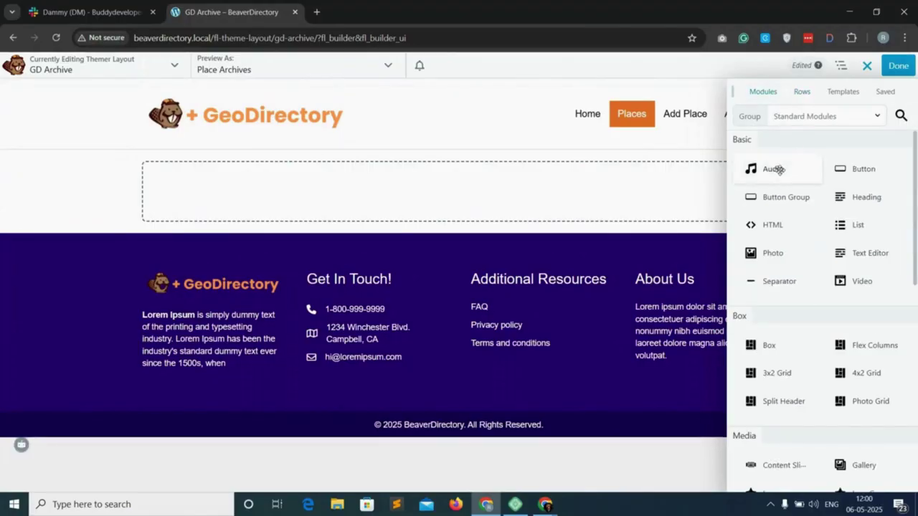
drag(851, 194, 446, 209)
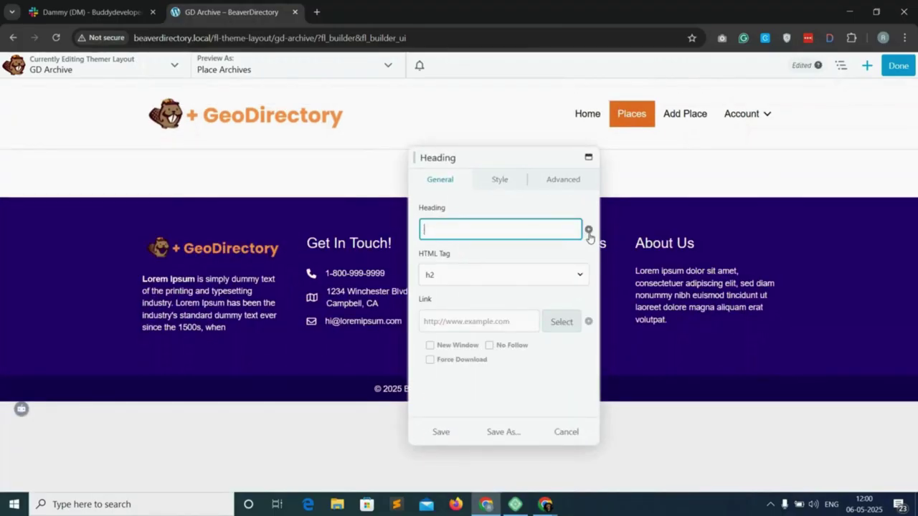
click(588, 232)
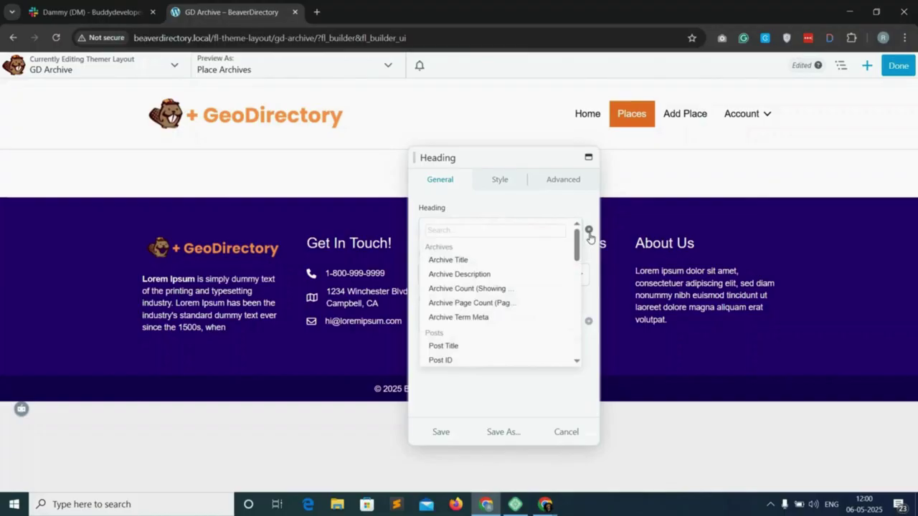
mouse_move(459, 259)
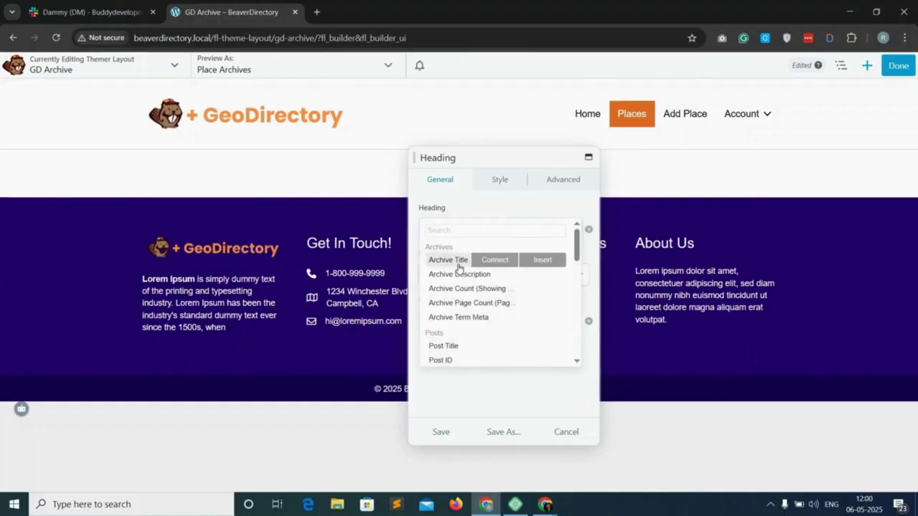
click(458, 266)
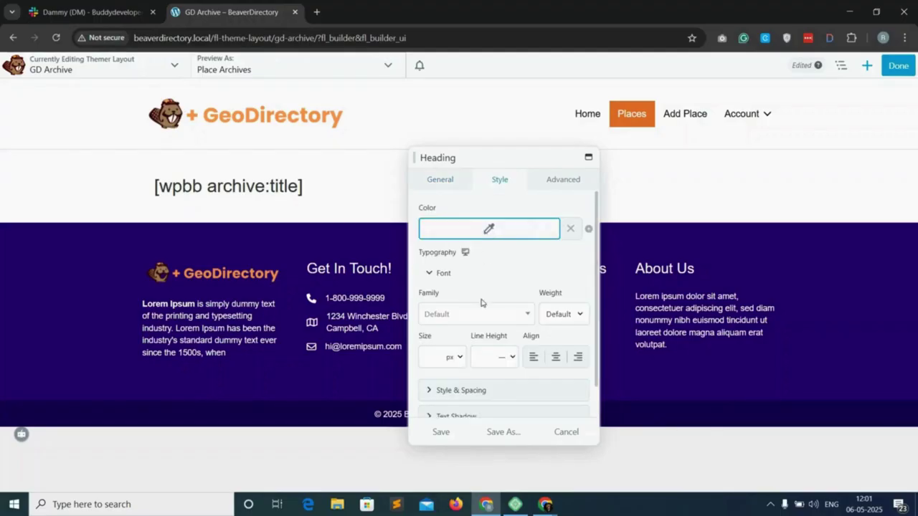
Centre the archive title heading, set its font weight to Semi-Bold and save the module.
click(556, 358)
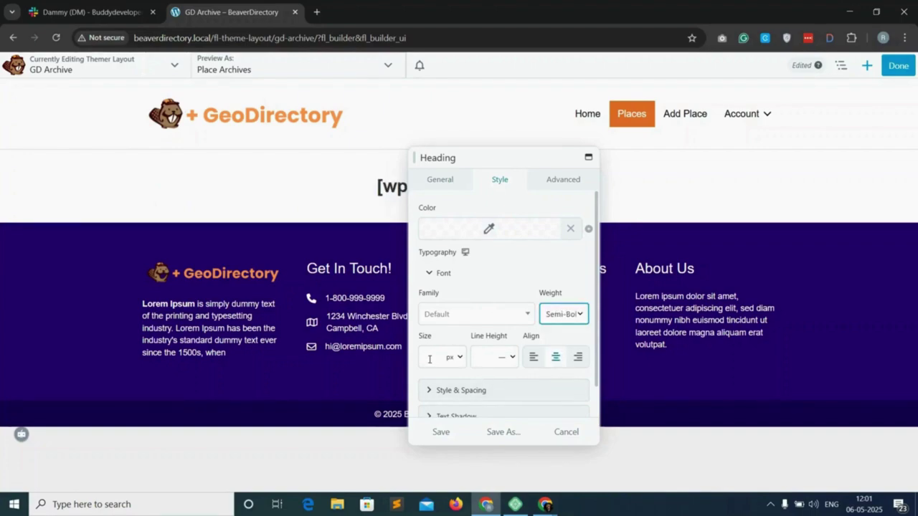
scroll(453, 344, down, 1)
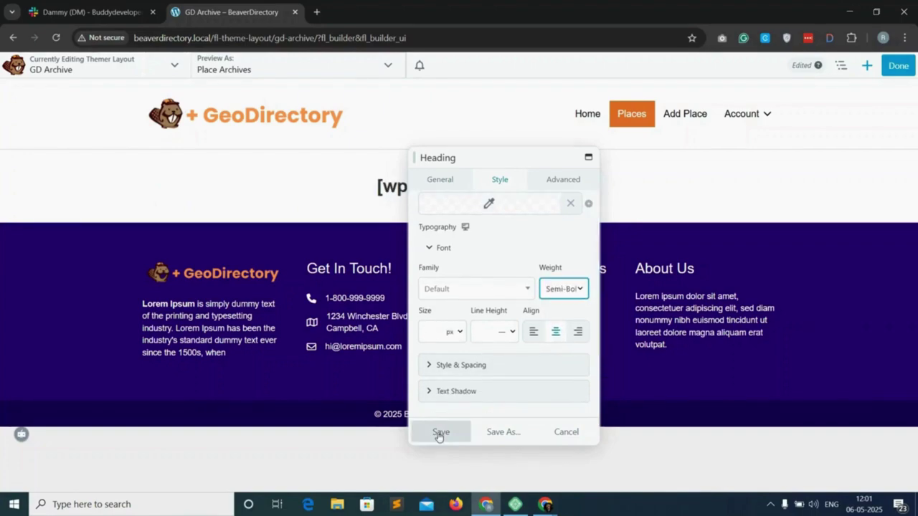
click(441, 432)
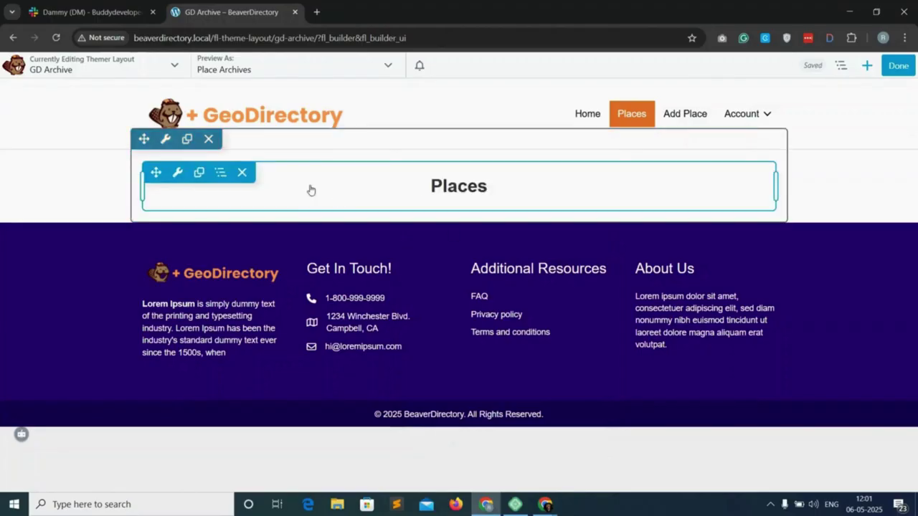
Set the archive title row's width to Full Width, give it the background colour #002468 and save the row.
click(165, 140)
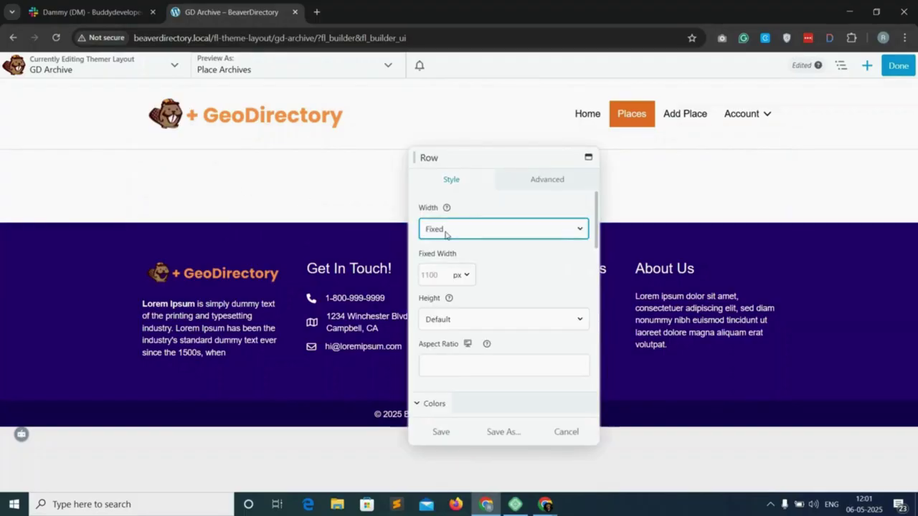
click(439, 261)
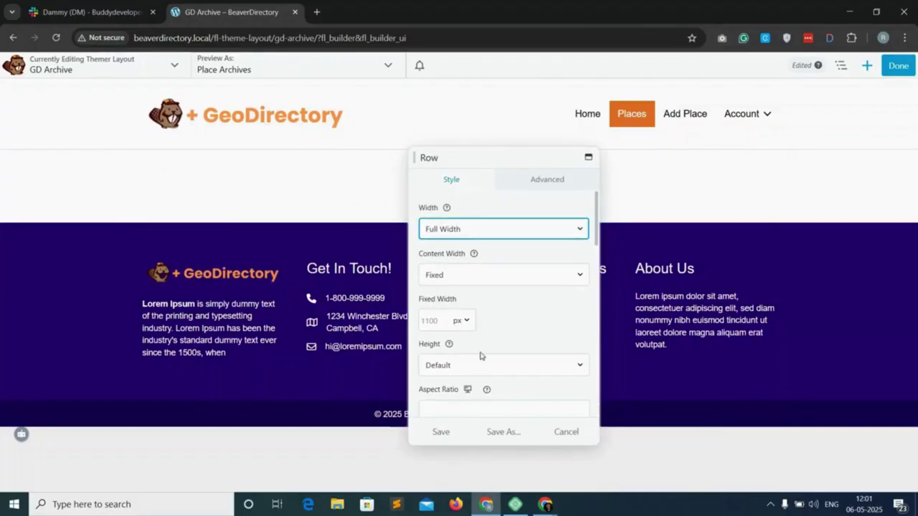
scroll(473, 359, down, 5)
click(489, 378)
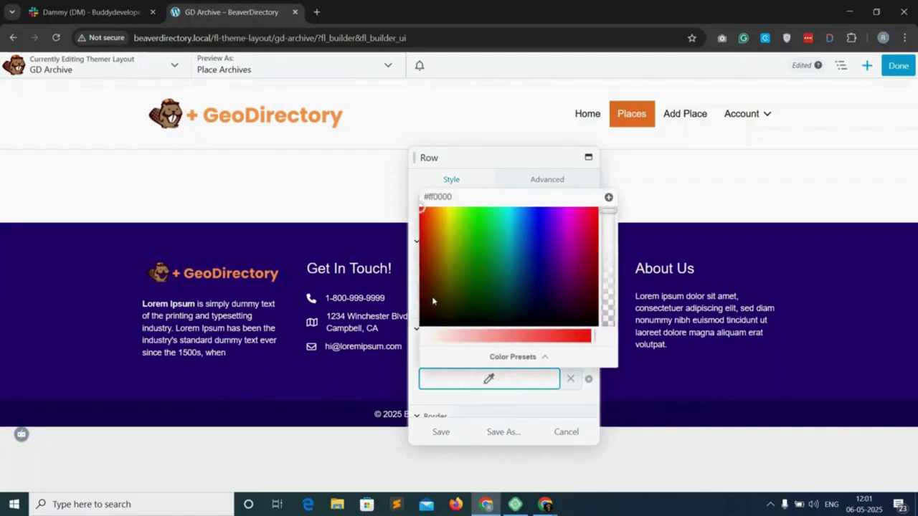
click(529, 277)
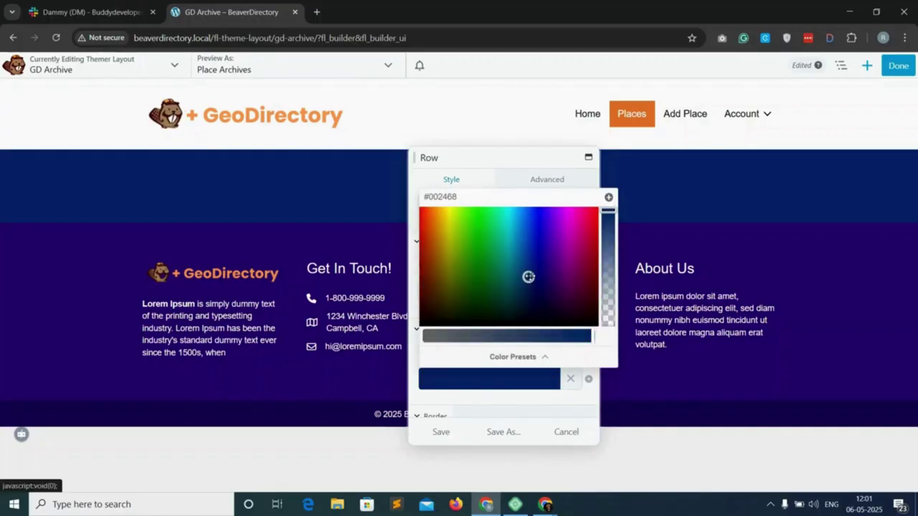
click(445, 435)
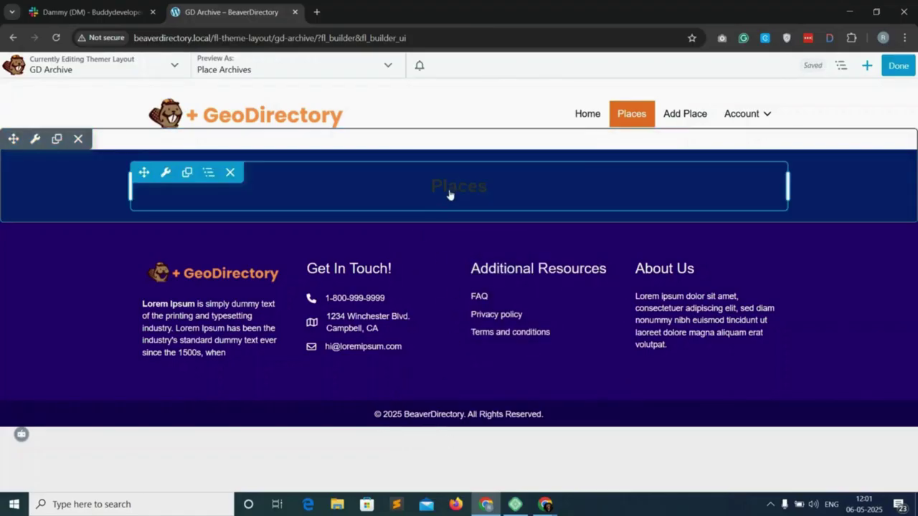
Colour the Places heading white (#ffffff), set its font size to 26 px and save the module.
click(461, 191)
click(504, 186)
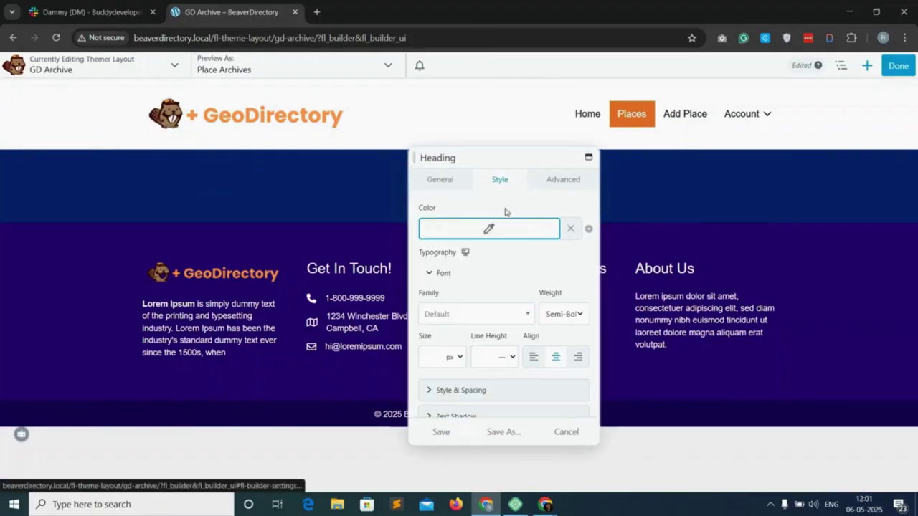
click(492, 233)
drag(443, 276, 416, 255)
click(425, 387)
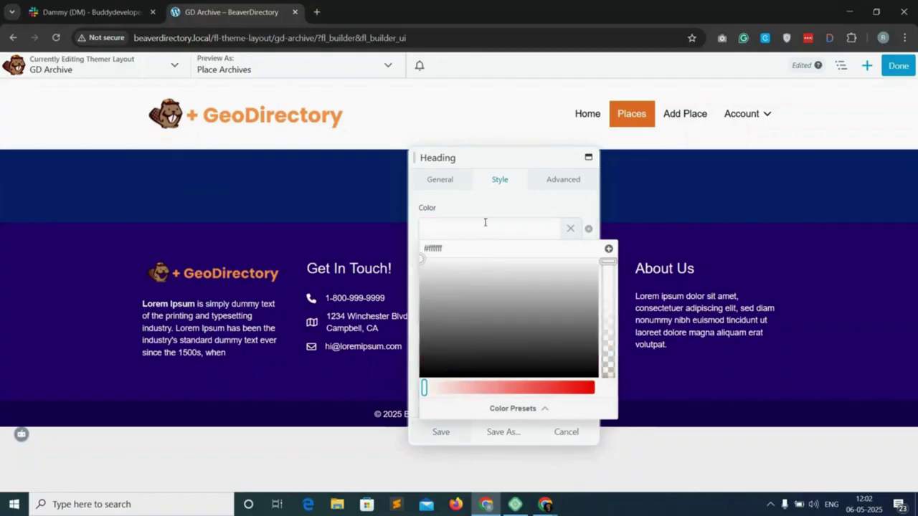
click(525, 201)
scroll(461, 326, down, 1)
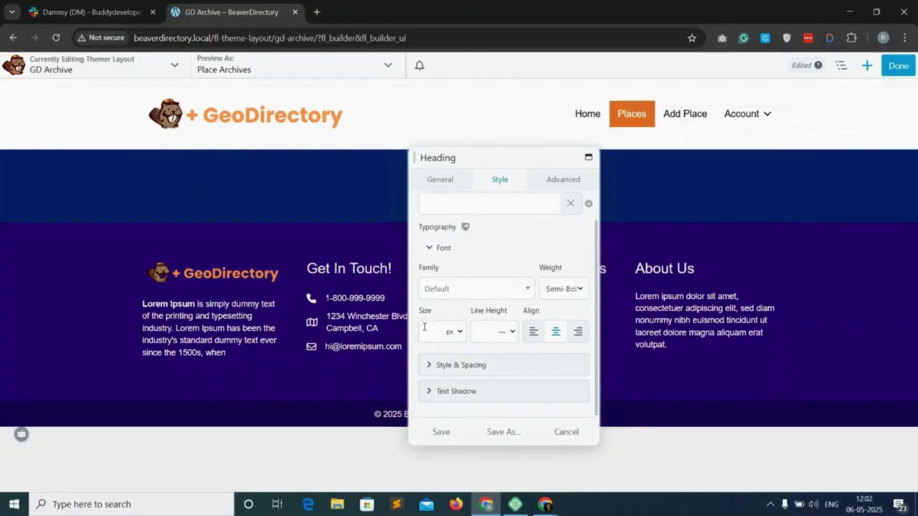
click(426, 328)
text(26)
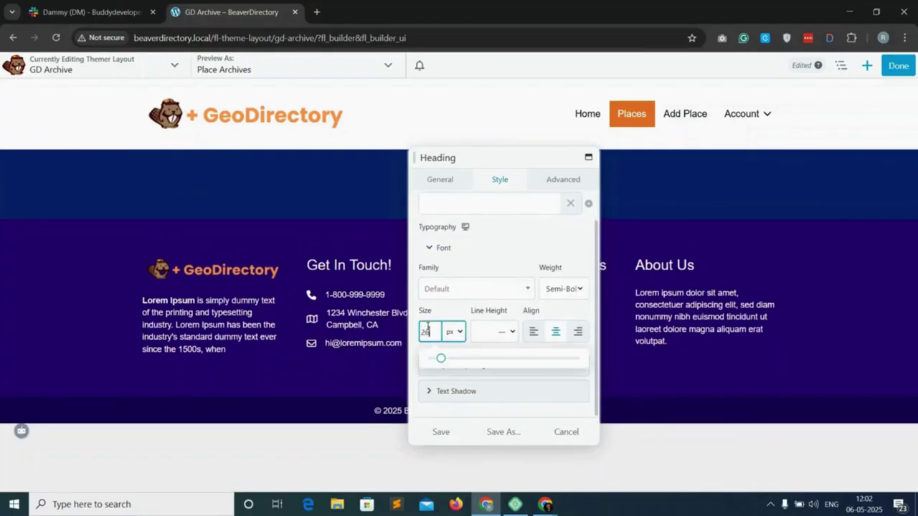
click(443, 431)
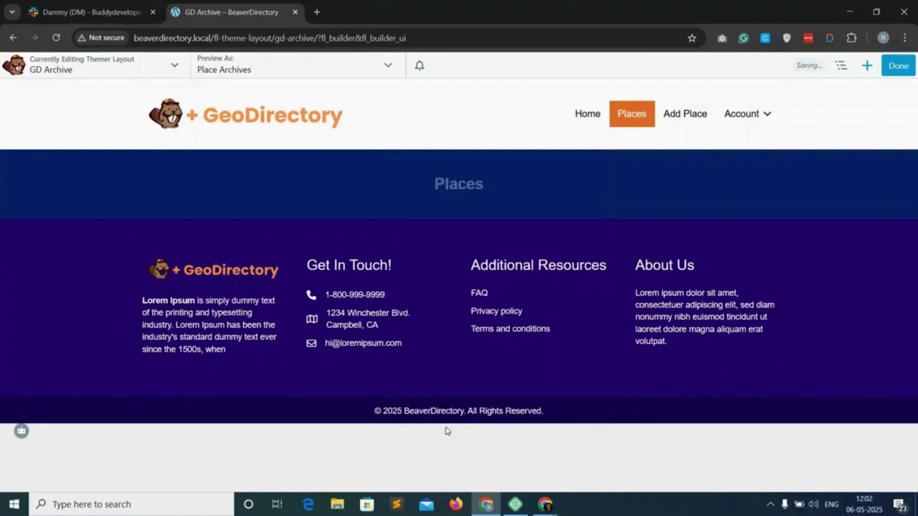
Change the Places heading's font size to 36 px and save the module.
click(454, 185)
click(429, 350)
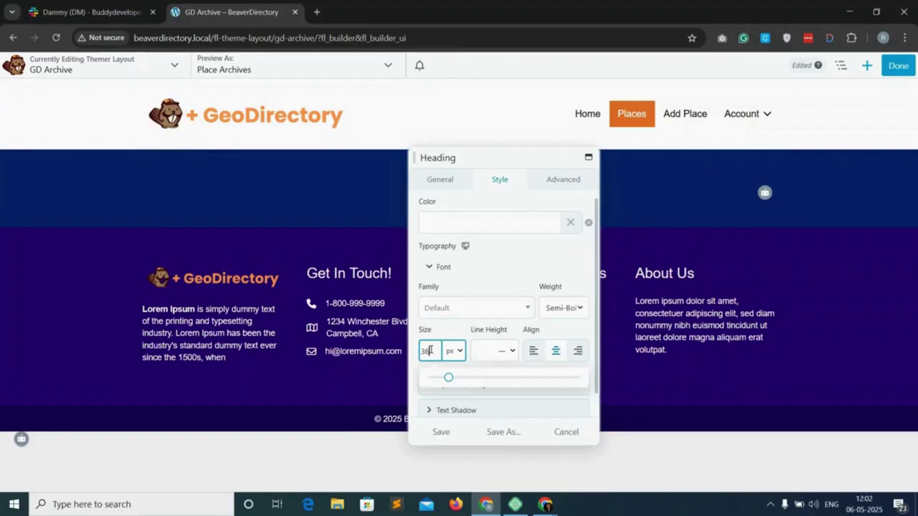
click(442, 431)
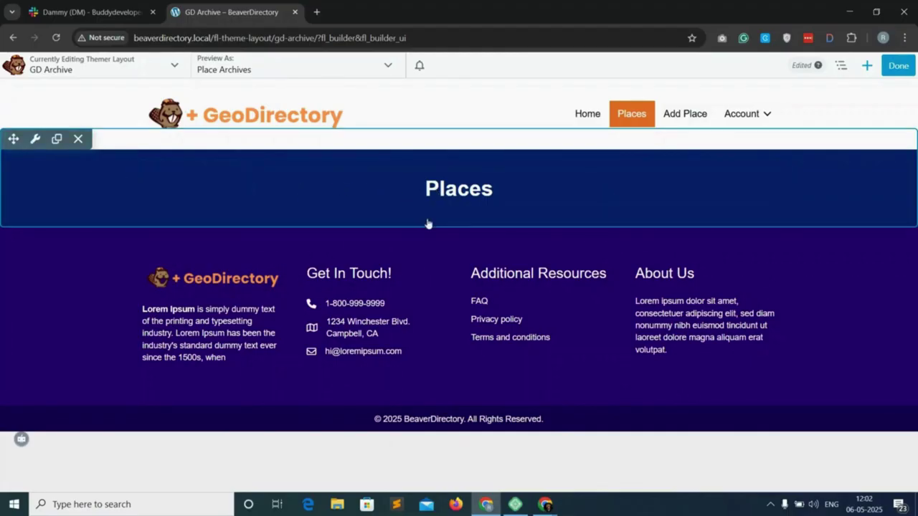
Add a two-column row directly below the blue title row.
click(867, 65)
click(802, 93)
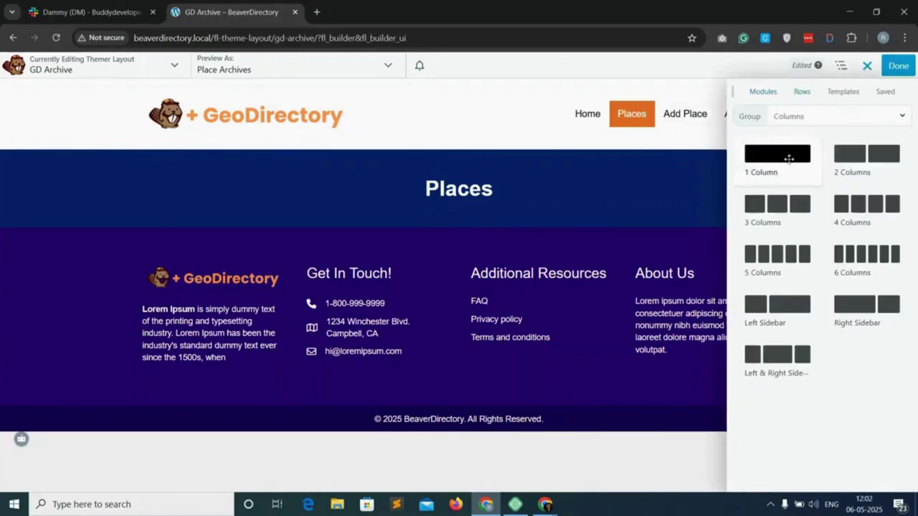
drag(866, 153, 305, 269)
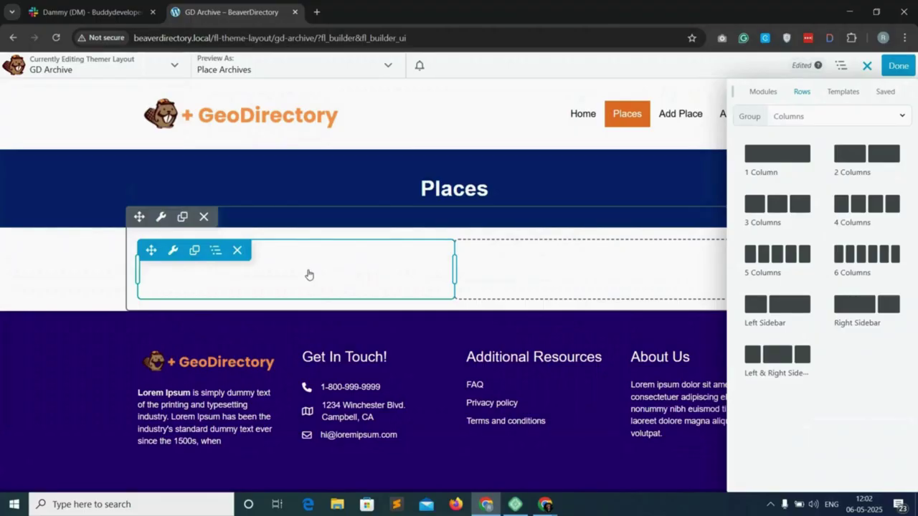
Place the GD > Search WordPress widget under the Places heading in the blue row.
click(767, 91)
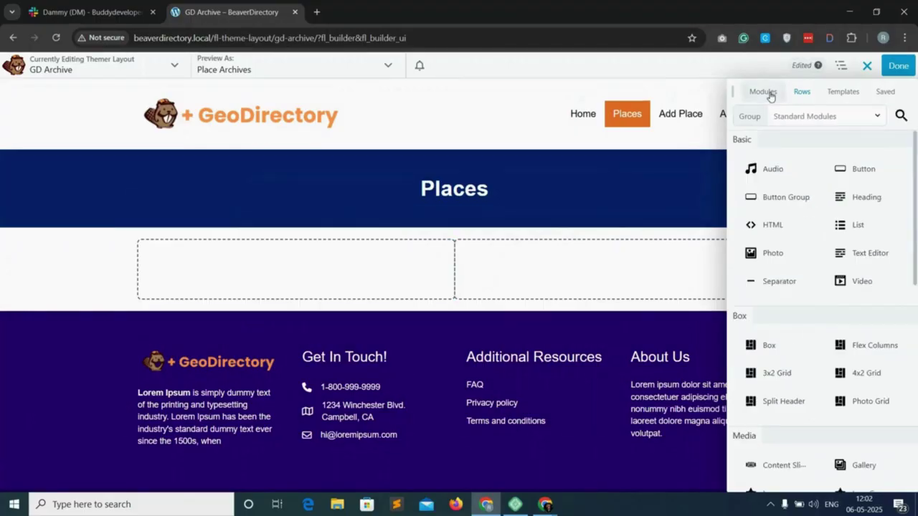
click(813, 117)
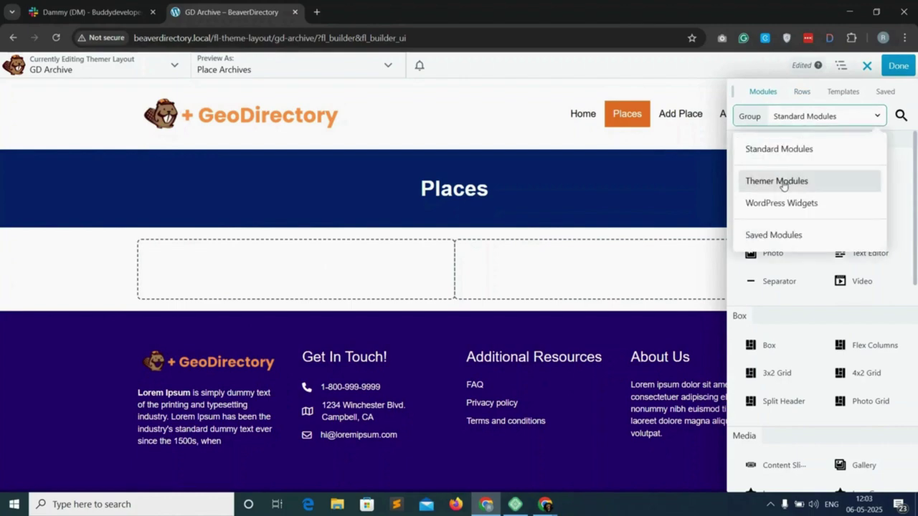
click(798, 204)
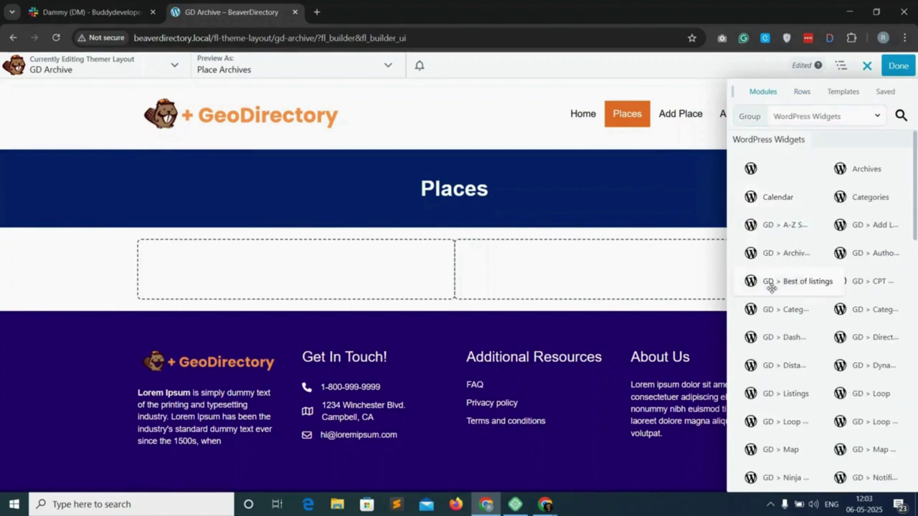
drag(799, 381, 500, 254)
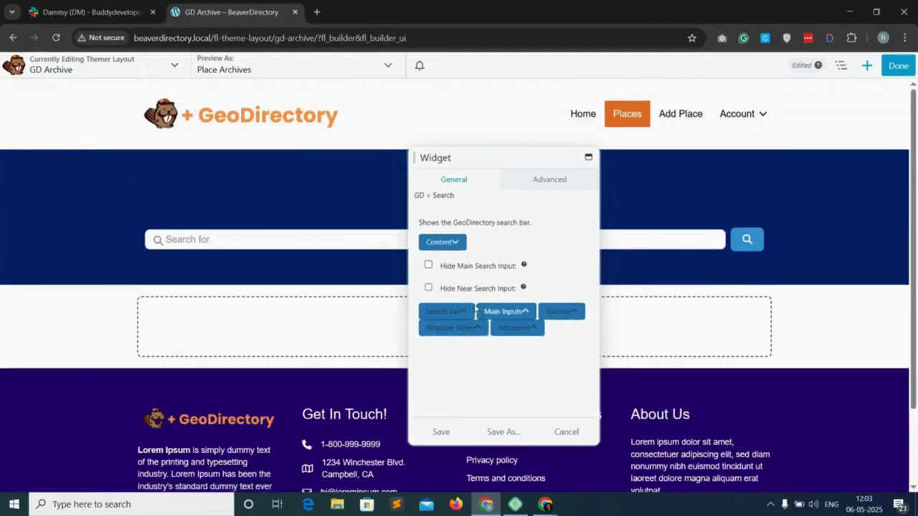
Set the search bar's input size to Large in the GD > Search widget settings.
click(459, 312)
click(452, 352)
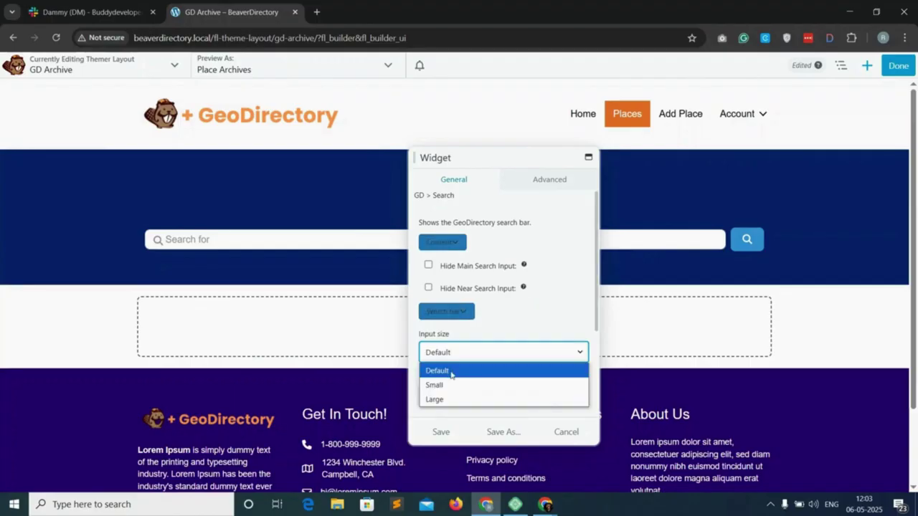
click(444, 400)
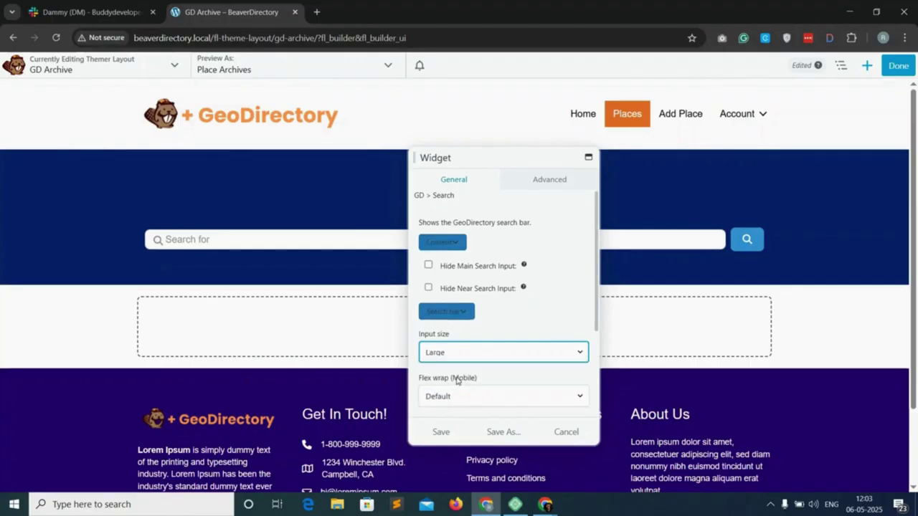
Set the bottom margin in the search widget's wrapper styles to 0 and save the widget.
scroll(459, 380, down, 5)
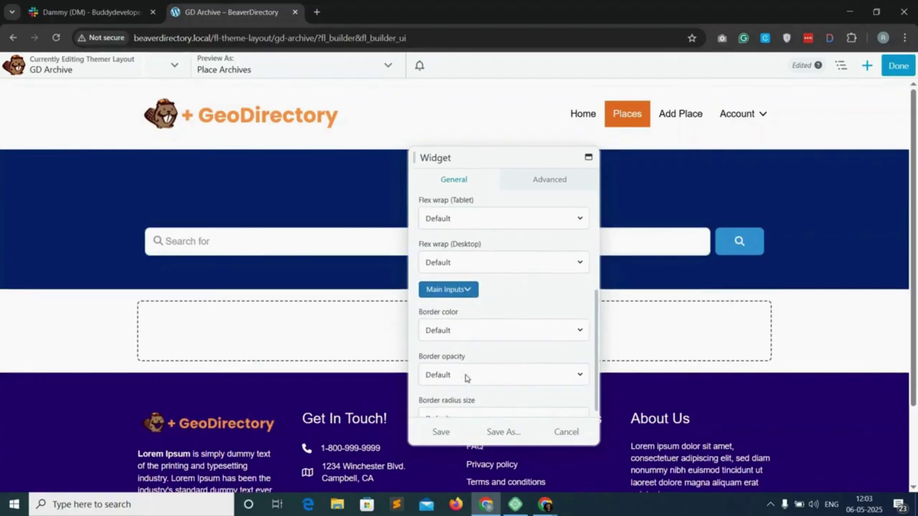
scroll(464, 378, down, 3)
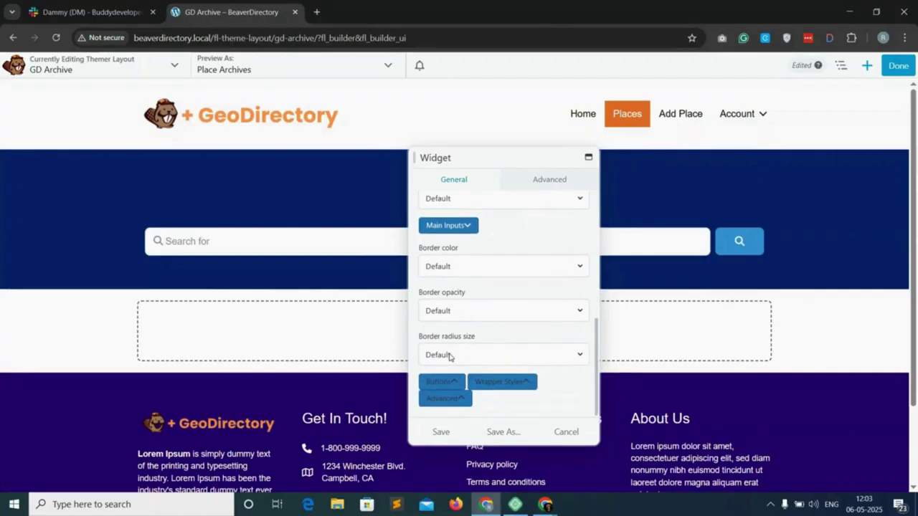
click(443, 383)
scroll(459, 377, down, 2)
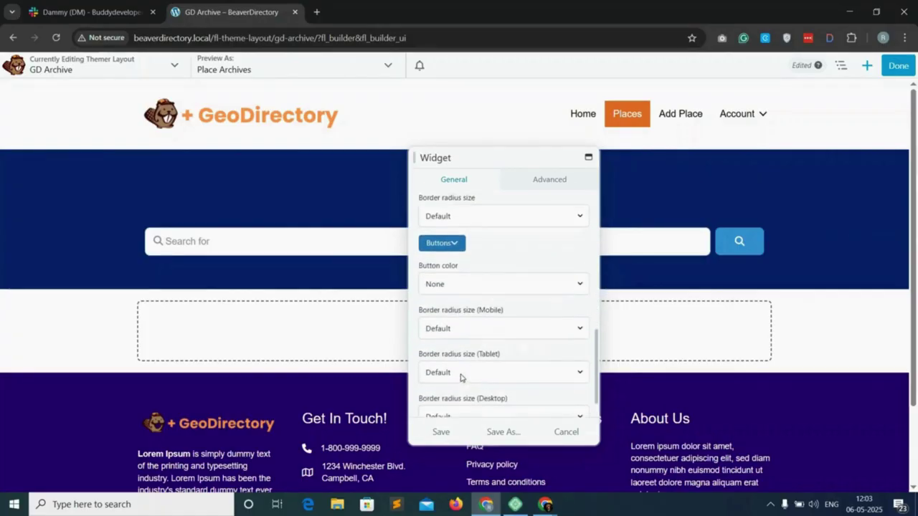
scroll(461, 378, down, 1)
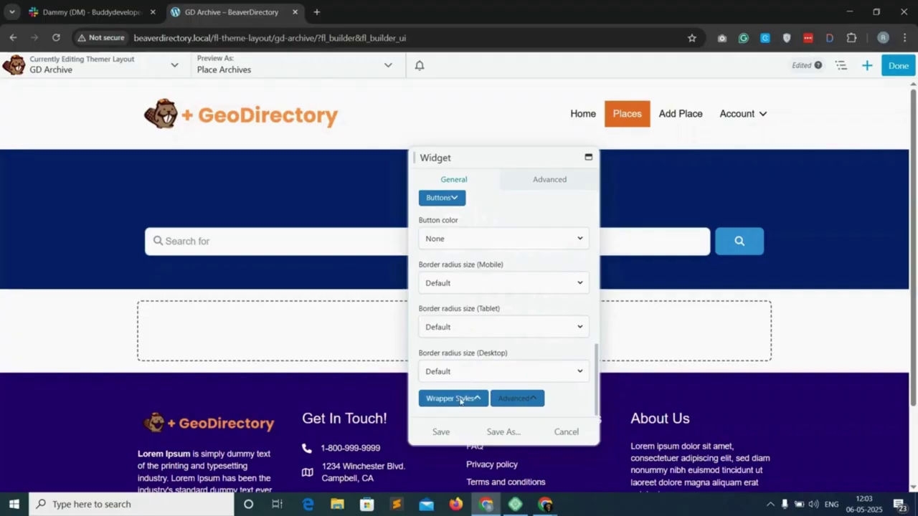
click(469, 399)
scroll(488, 376, down, 3)
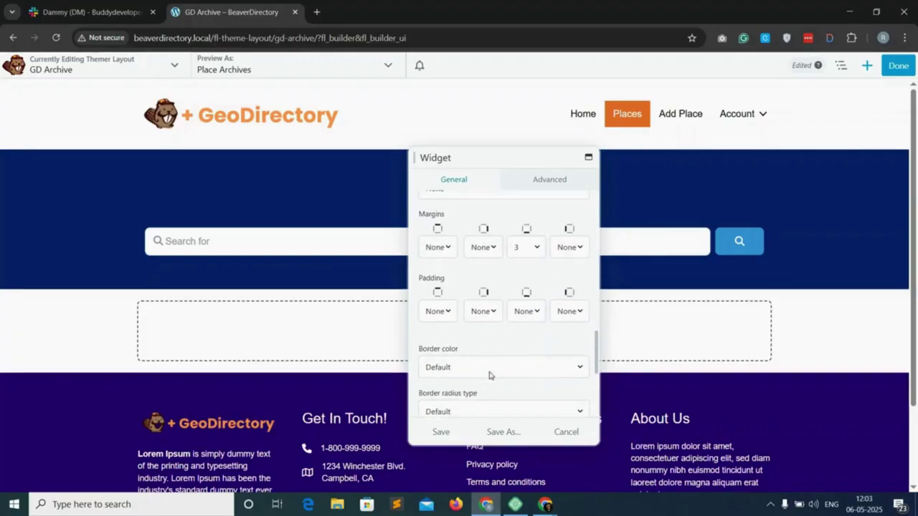
click(527, 241)
click(519, 274)
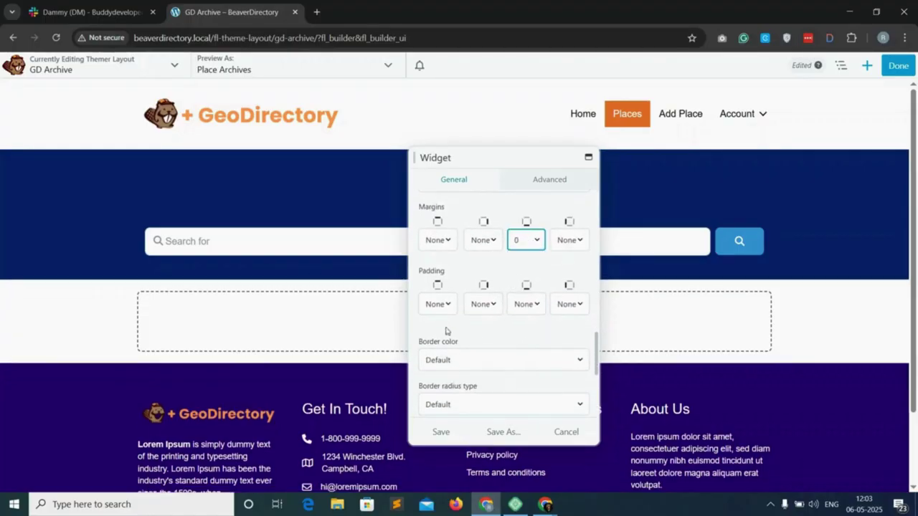
click(442, 433)
Reopen the search widget's settings, set its advanced bottom margin to 40 px and save.
click(204, 226)
mouse_move(241, 266)
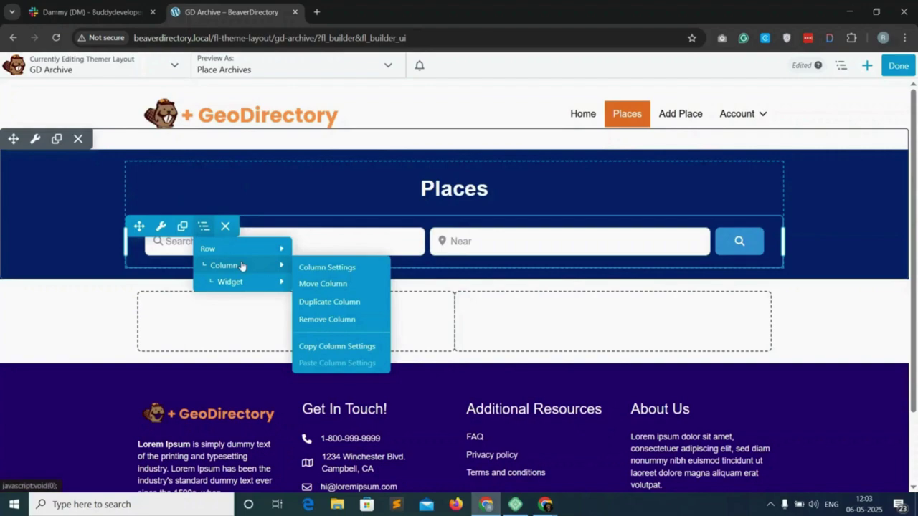
mouse_move(236, 282)
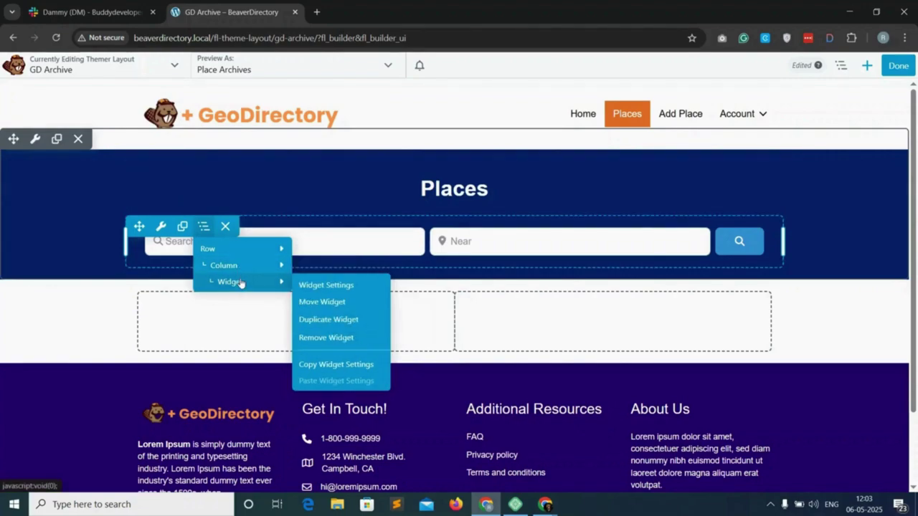
click(318, 286)
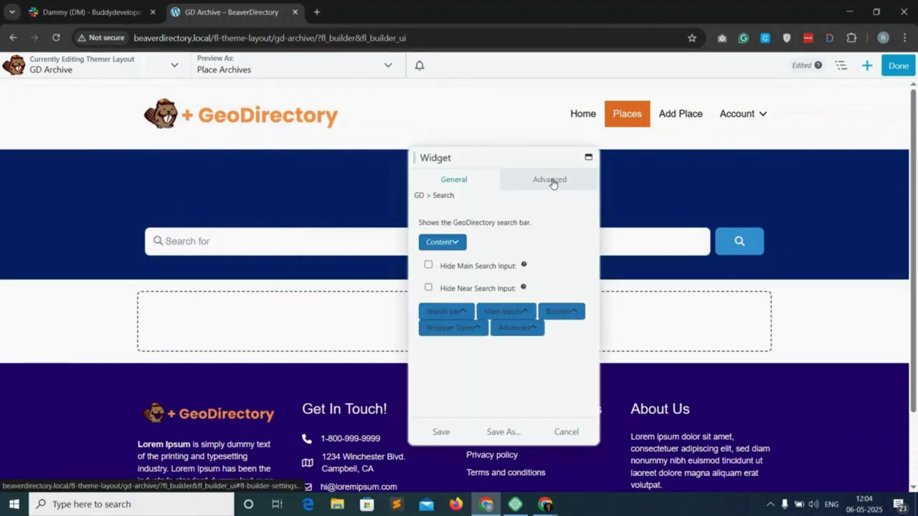
click(550, 180)
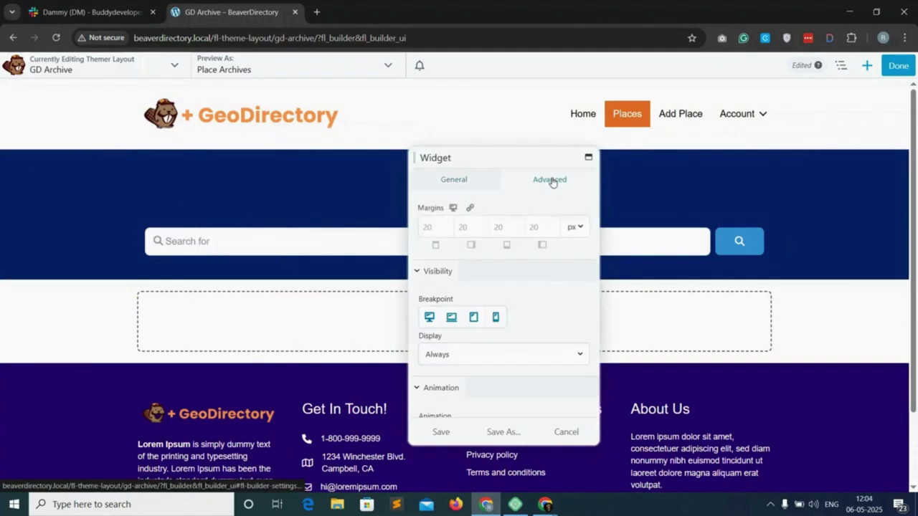
click(502, 227)
text(40)
click(441, 431)
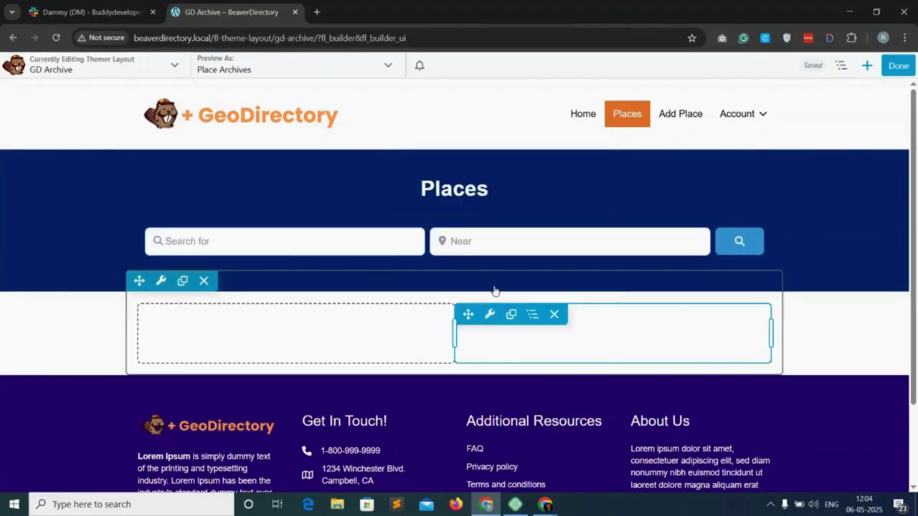
Set the Places heading's bottom margin to 0 px and save the module.
click(456, 213)
click(496, 228)
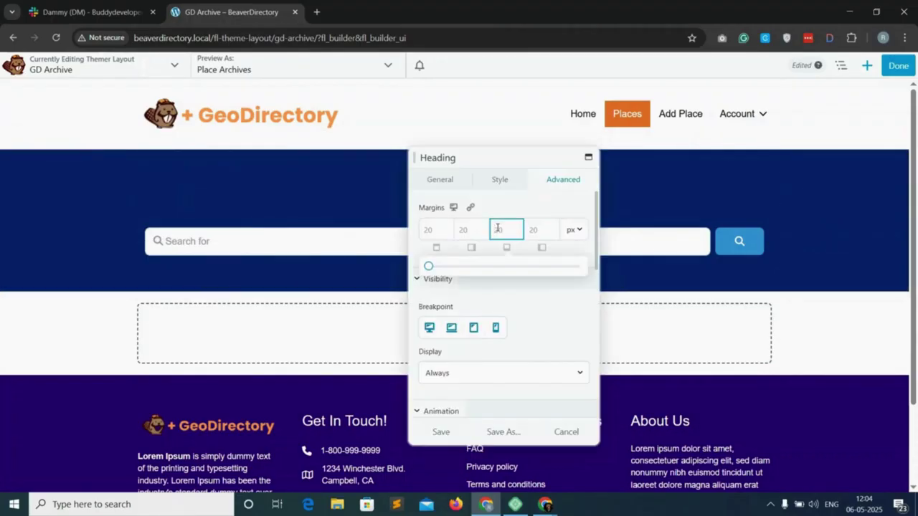
text(0)
click(440, 432)
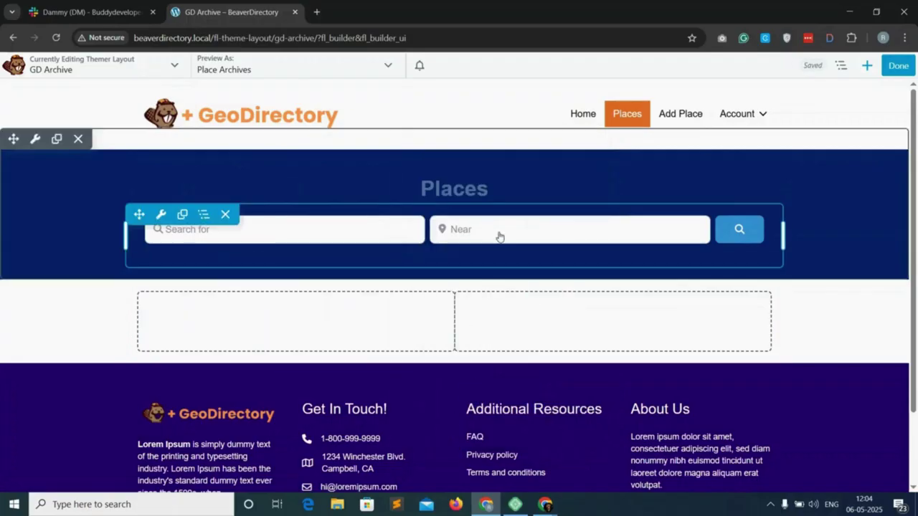
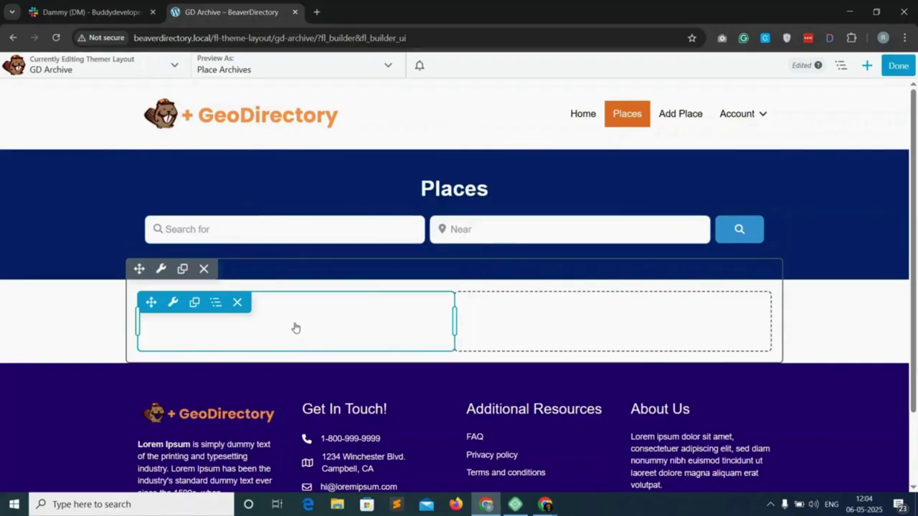
Add the GD > Loop Actions widget to the empty first column below the header row and look through its general settings.
click(866, 66)
drag(809, 173, 258, 410)
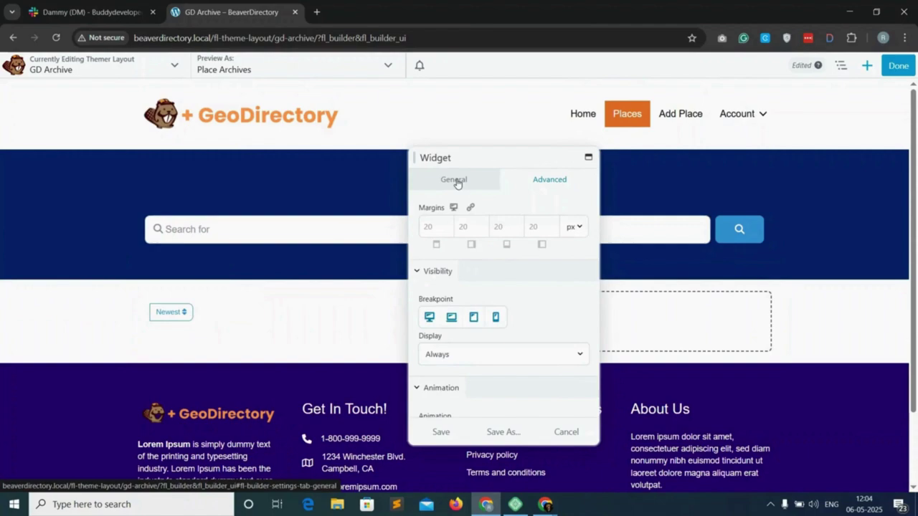
click(456, 182)
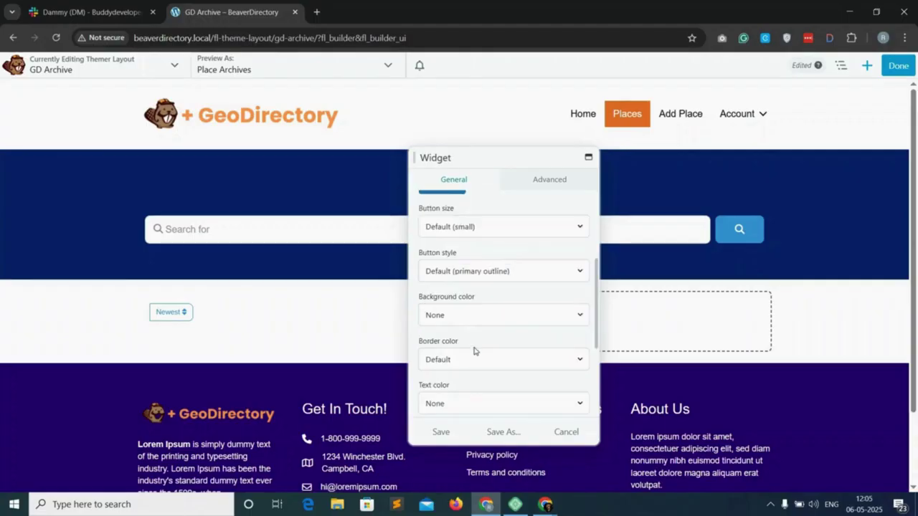
scroll(474, 350, down, 4)
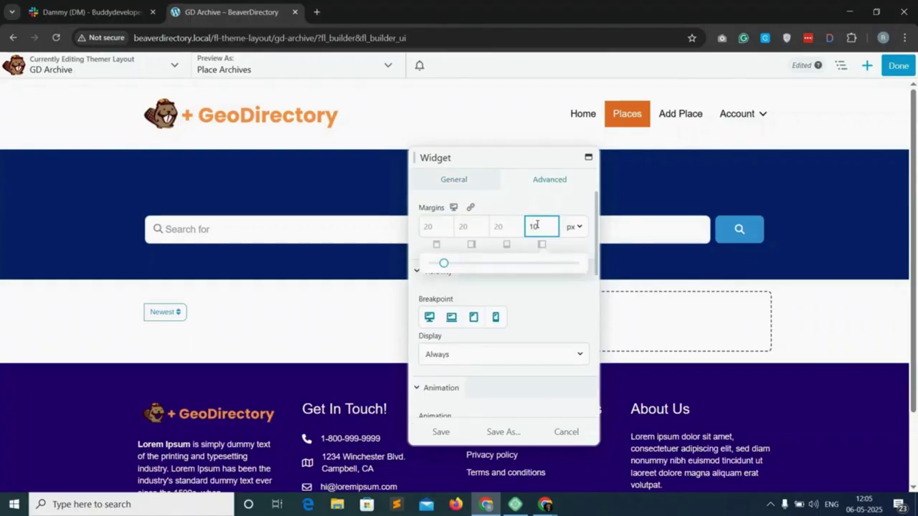
Clear the left margin value in the Loop Actions widget's advanced settings and save the widget.
key(BackSpace)
key(BackSpace)
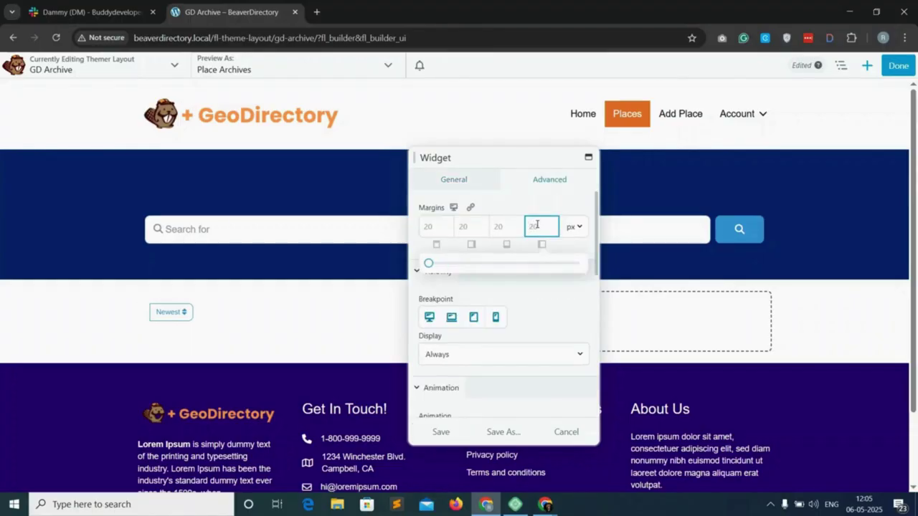
click(438, 431)
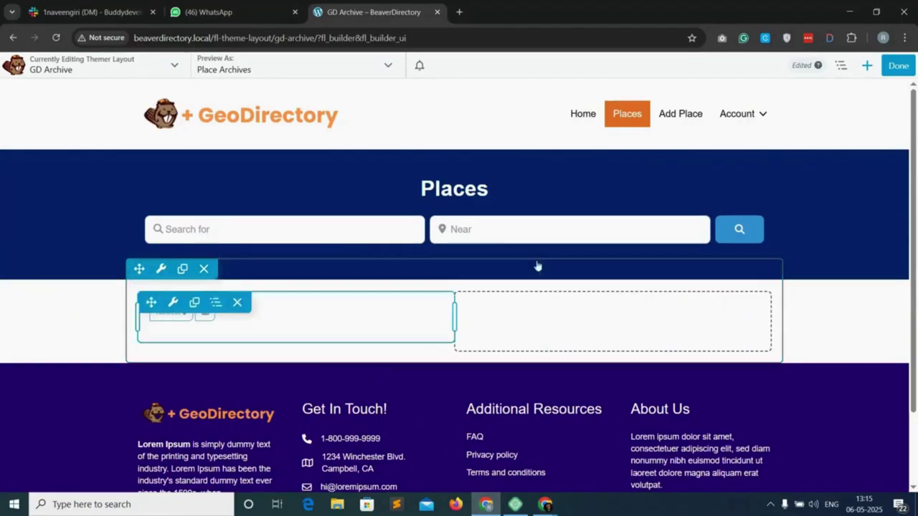
Add the GD > Loop widget from the WordPress Widgets group below the sorting buttons in the first column.
click(866, 68)
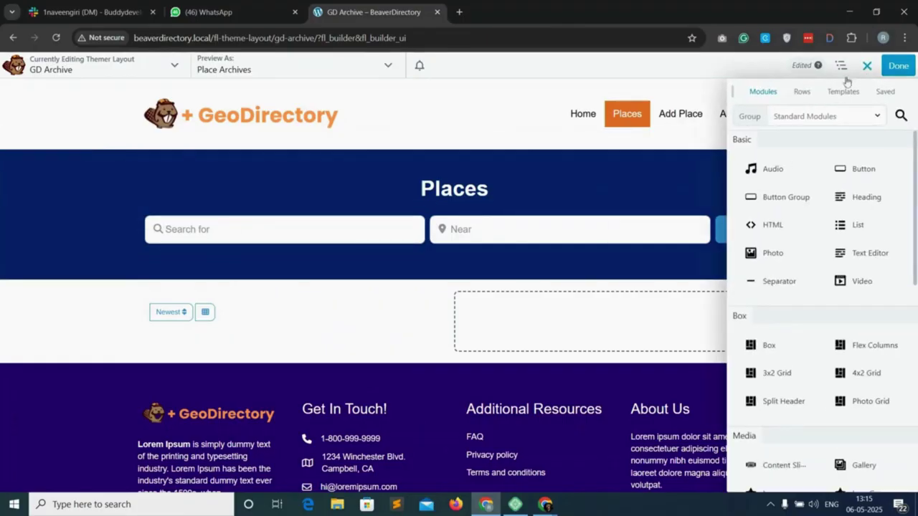
click(802, 121)
click(799, 203)
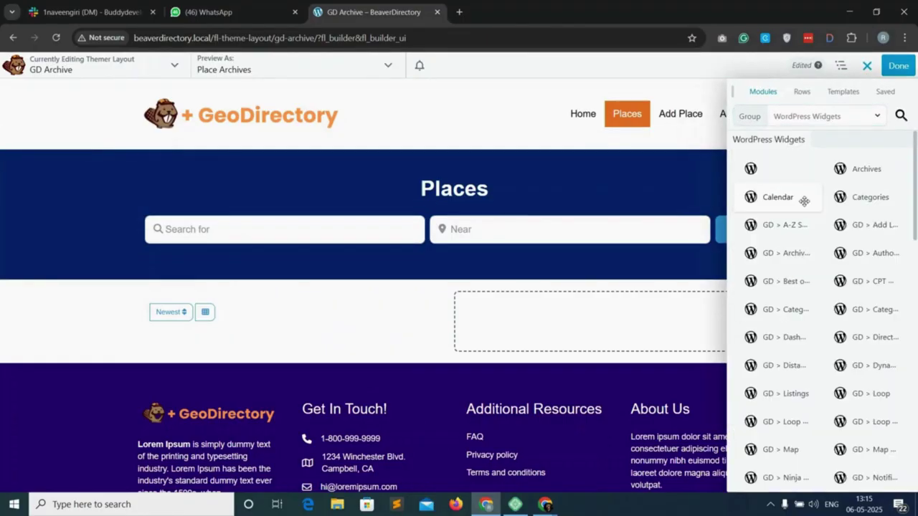
scroll(794, 313, down, 1)
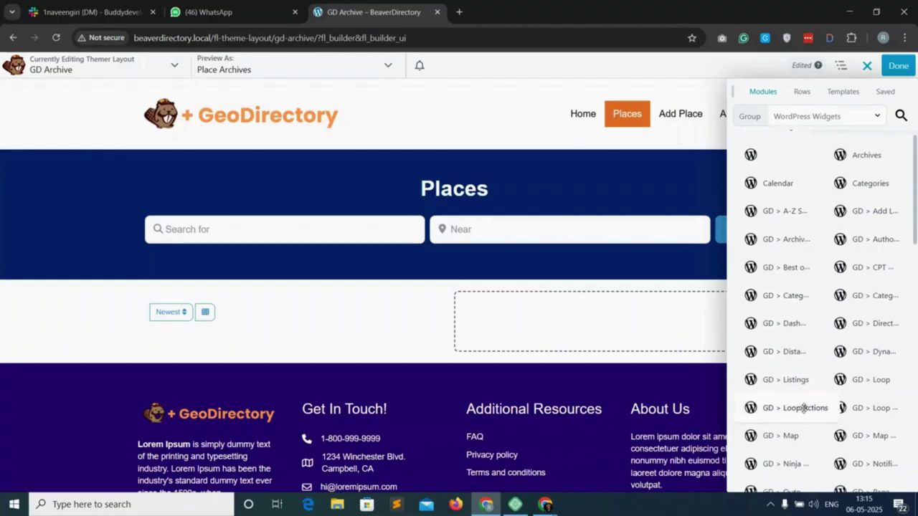
drag(878, 381, 471, 317)
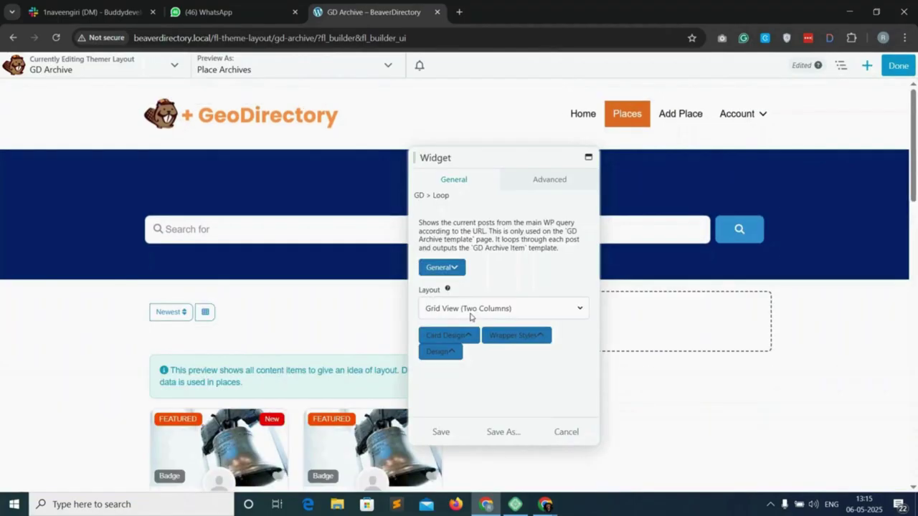
Keep the loop layout at Grid View (Two Columns) and set the card shadow to Small in the card design settings.
click(479, 310)
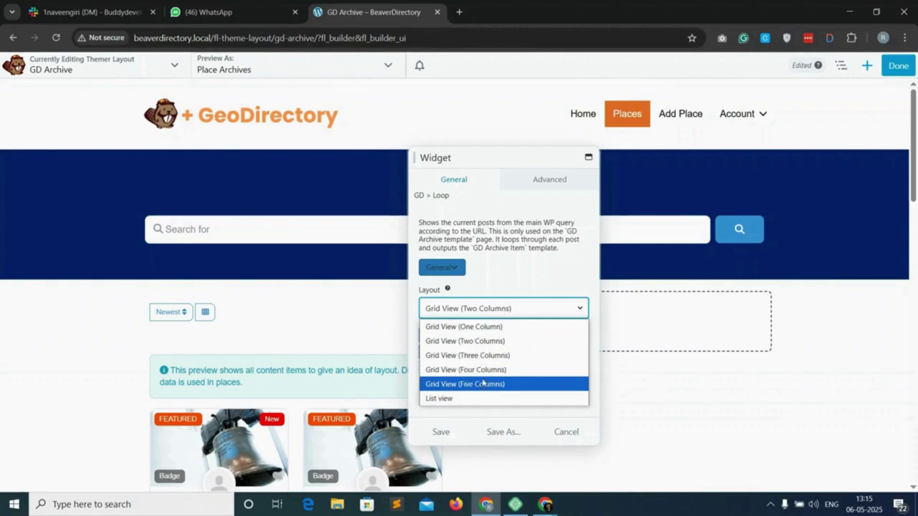
click(509, 308)
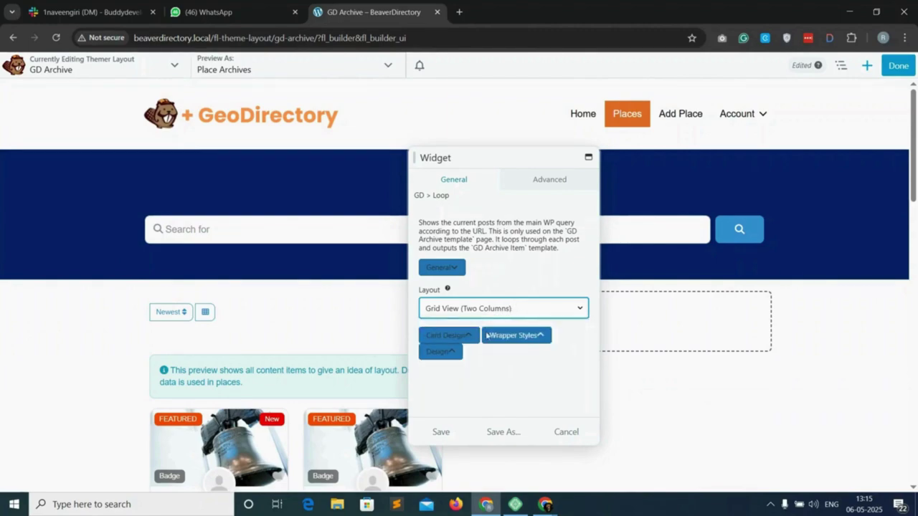
scroll(474, 362, down, 3)
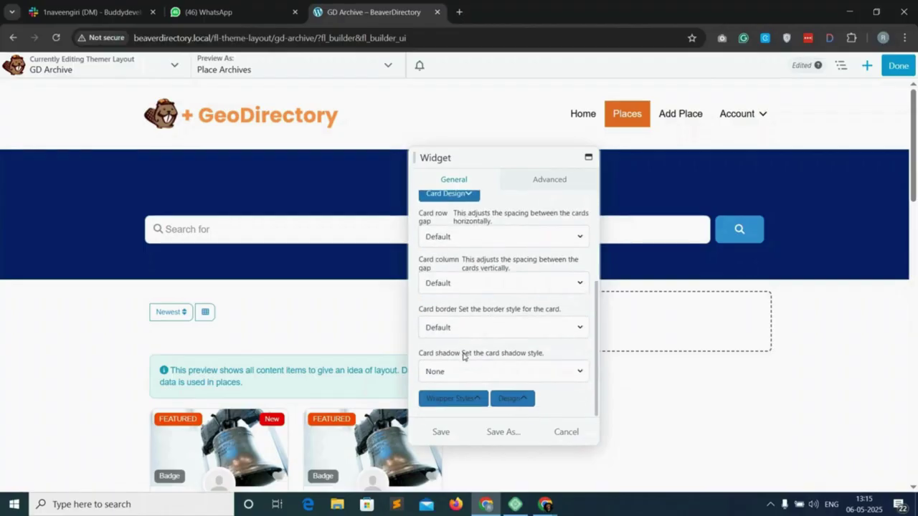
click(468, 372)
click(461, 405)
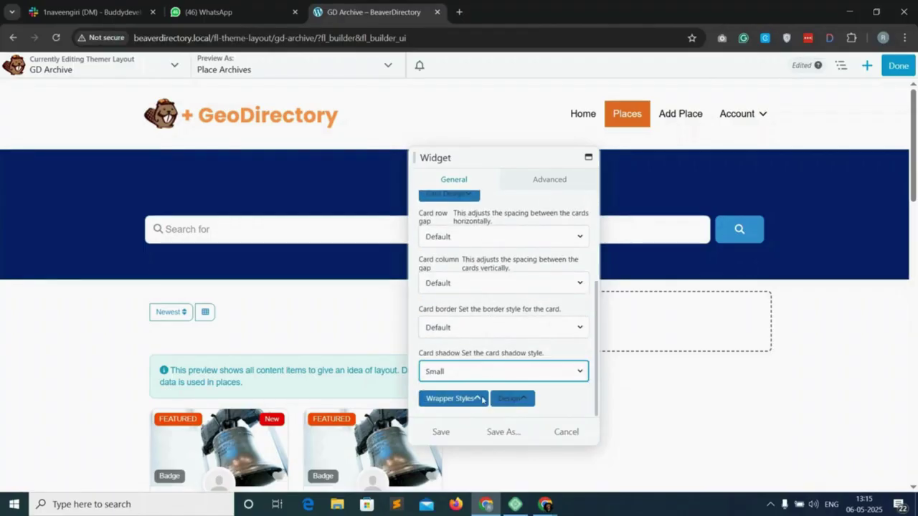
Review the loop widget's wrapper styles, keep the archive item template type at Default Template, and save the widget.
click(468, 403)
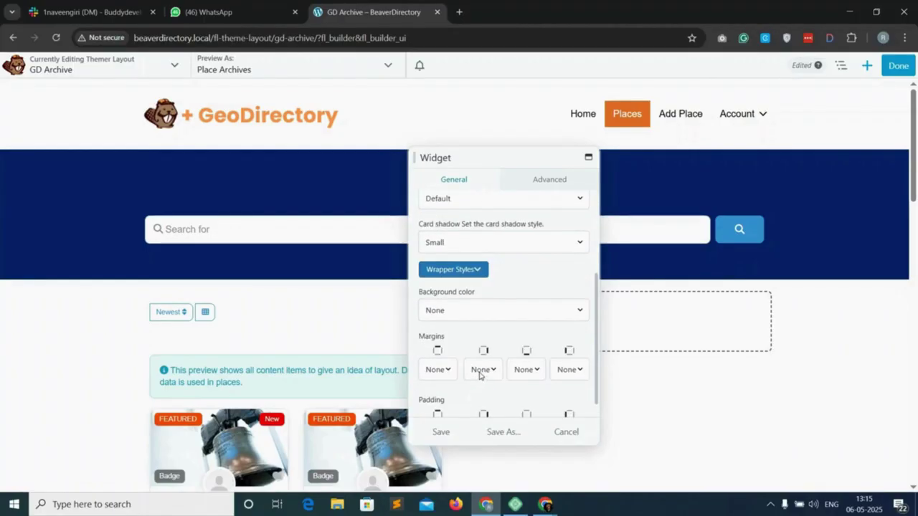
scroll(473, 330, down, 3)
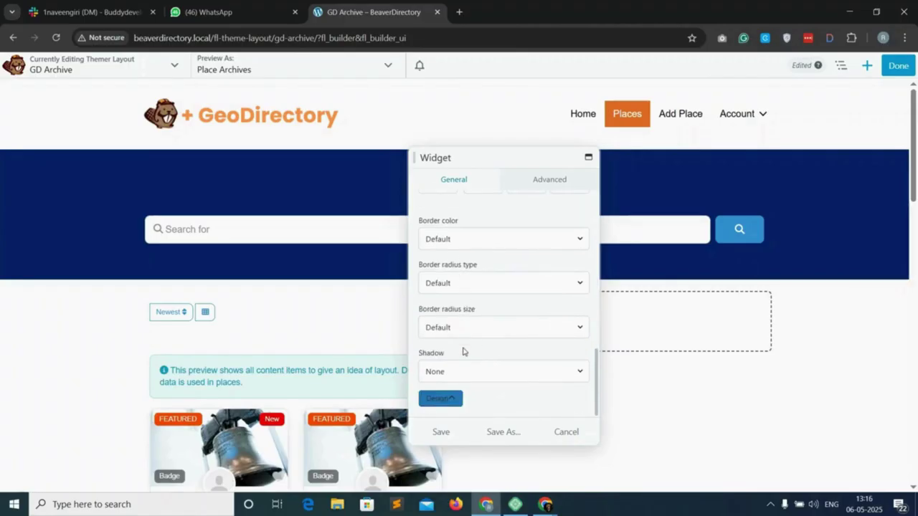
scroll(463, 351, up, 2)
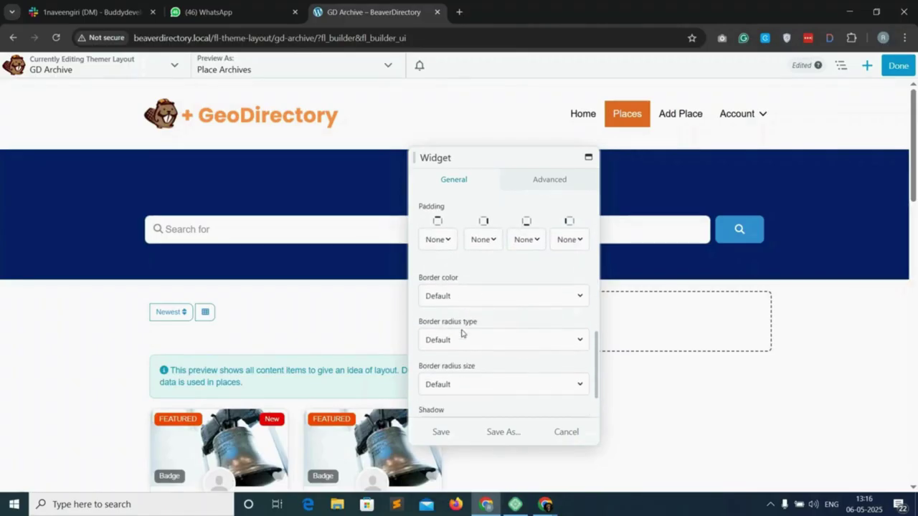
scroll(466, 334, down, 2)
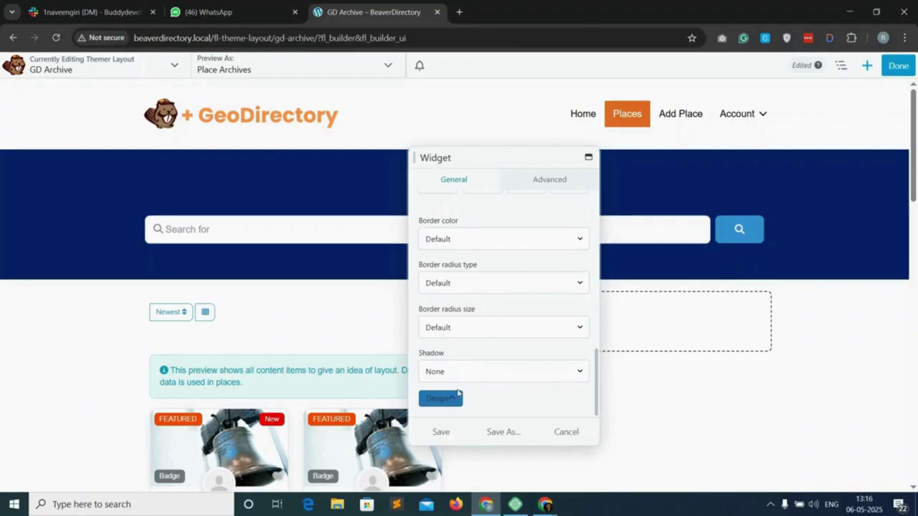
click(458, 394)
scroll(496, 386, down, 2)
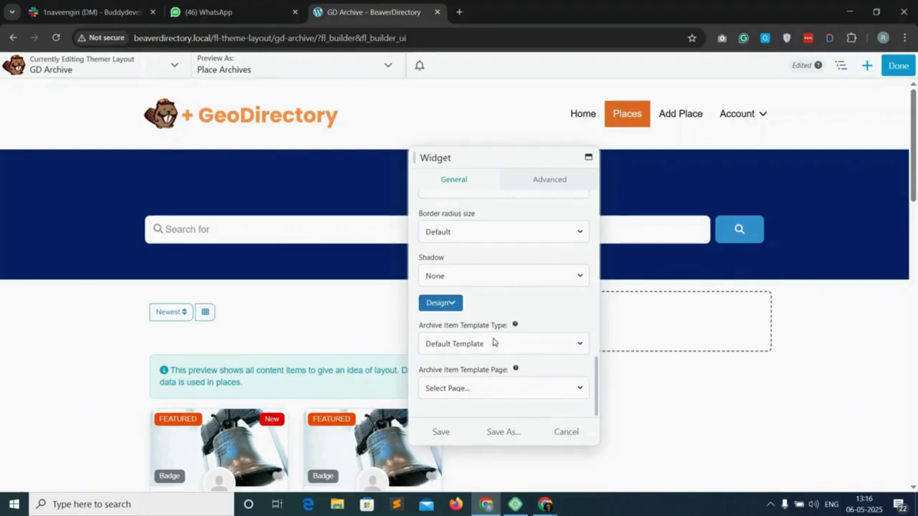
click(493, 343)
click(495, 344)
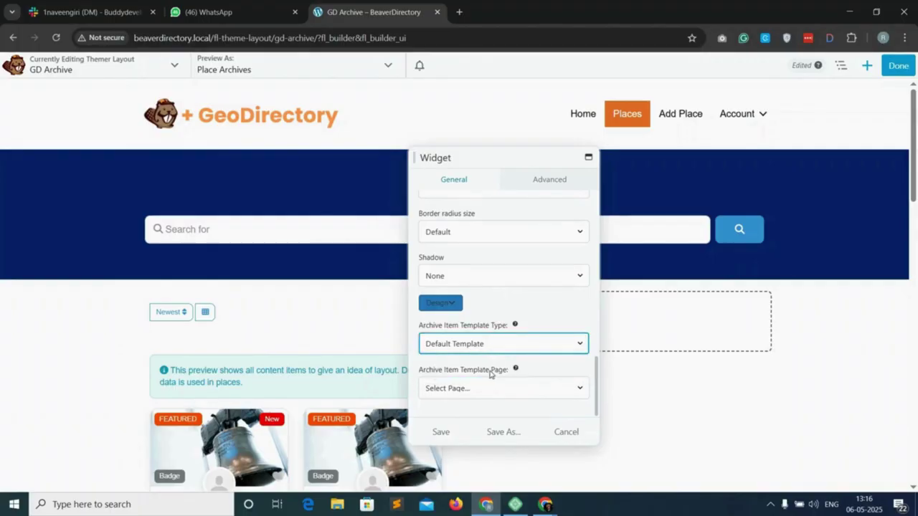
click(441, 433)
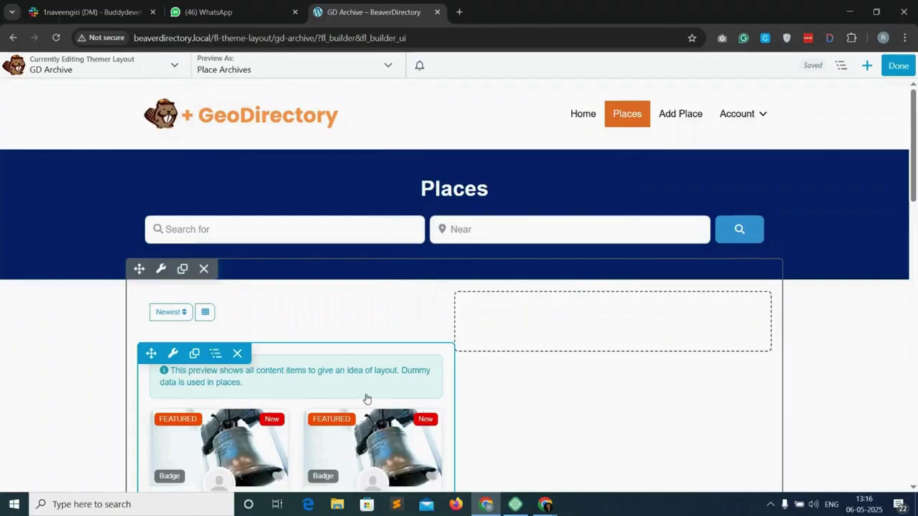
Add the GD > Loop Paging widget below the listing cards, keeping Show Advanced pagination set to Never.
scroll(364, 400, down, 6)
scroll(364, 391, down, 7)
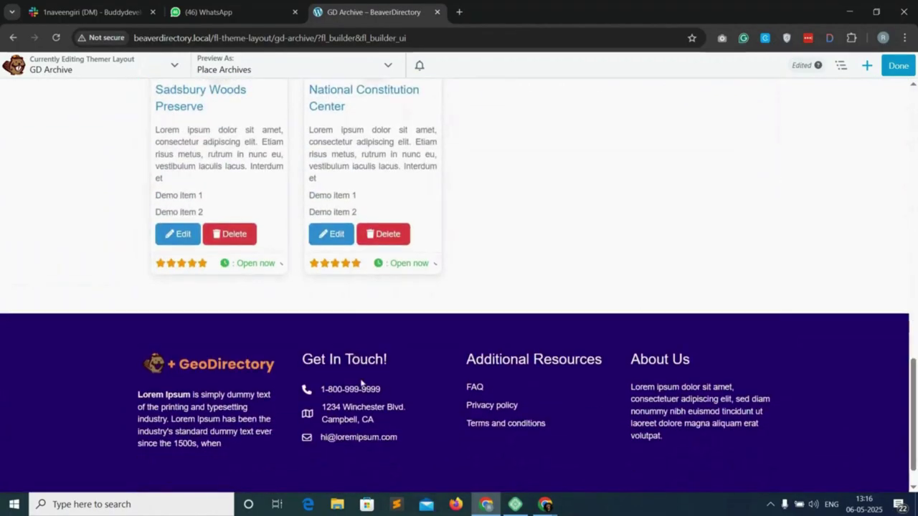
click(867, 65)
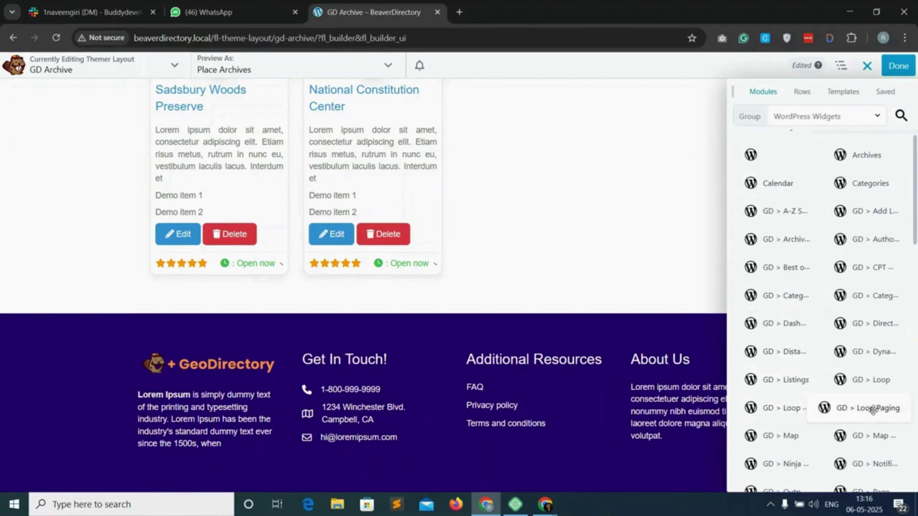
drag(872, 410, 268, 238)
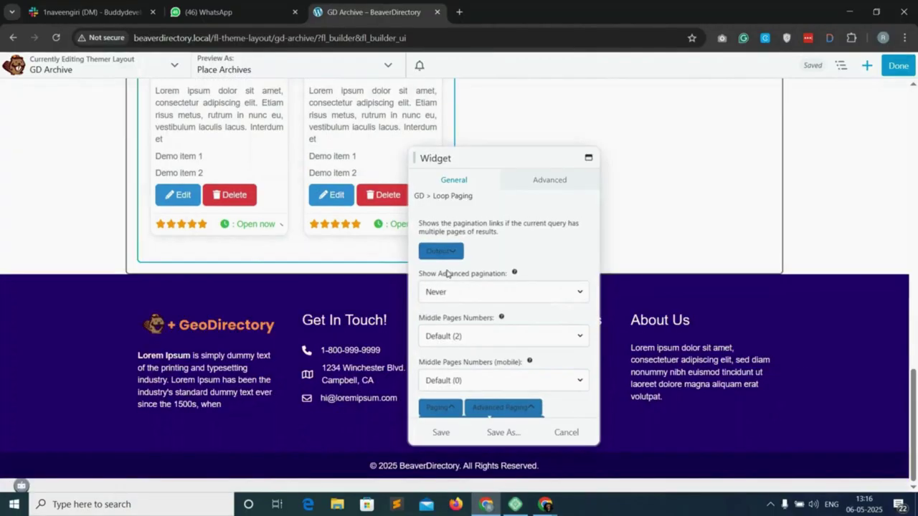
click(488, 294)
click(487, 307)
Review the paging and advanced paging options, keep the text color at None, and save the Loop Paging widget.
scroll(459, 359, down, 2)
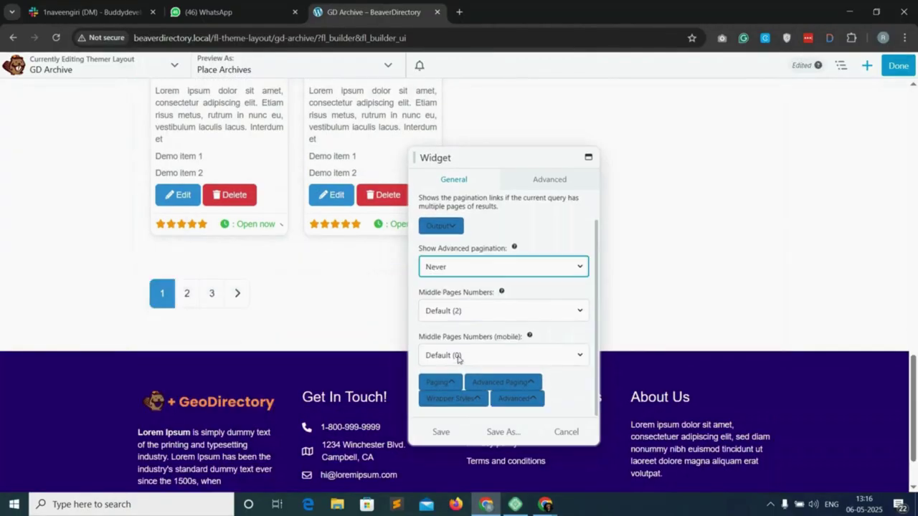
click(438, 383)
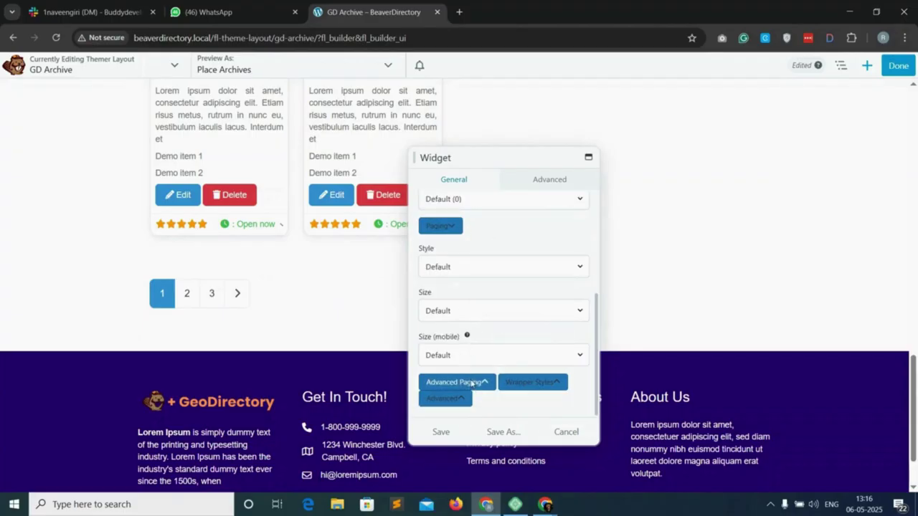
click(471, 383)
scroll(438, 293, down, 3)
click(470, 265)
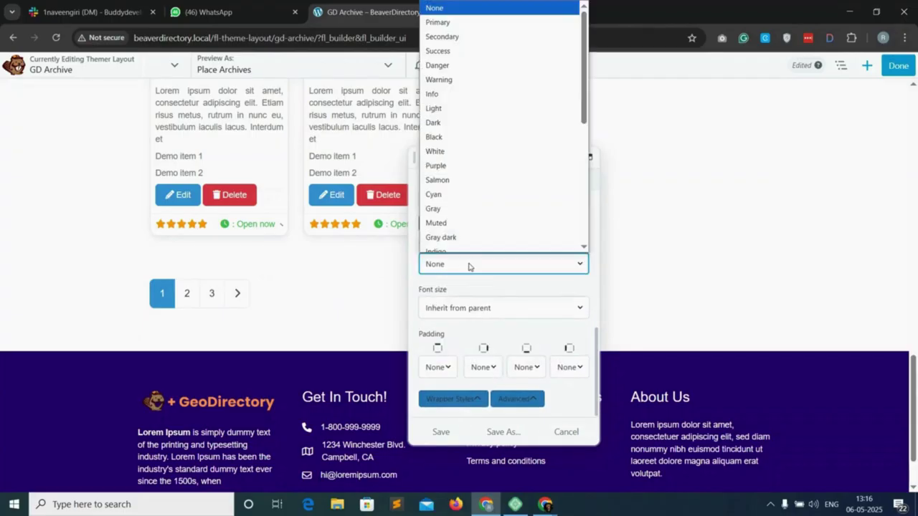
click(469, 267)
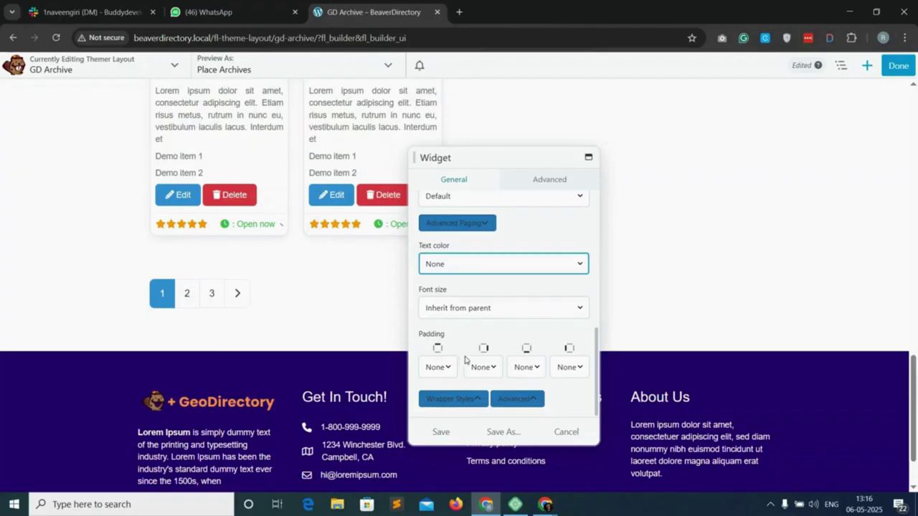
click(439, 431)
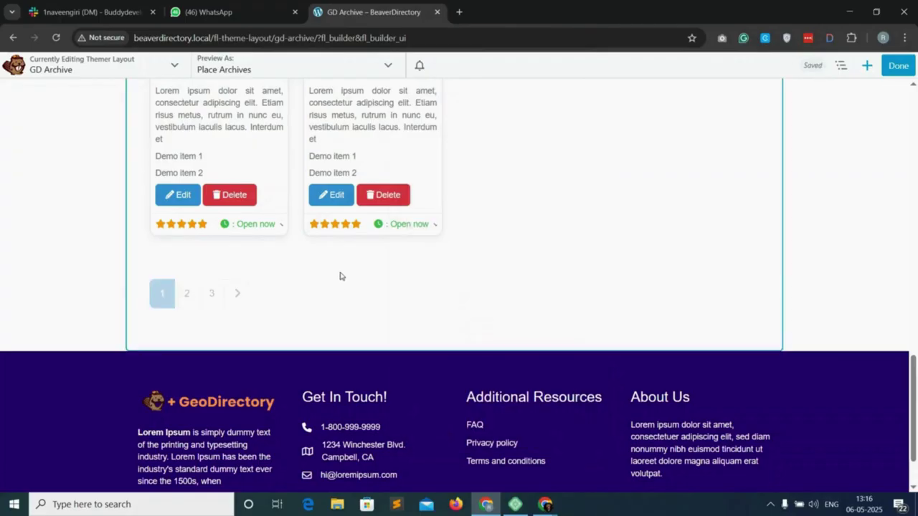
Add the GD > Map widget to the empty second column beside the listings.
scroll(524, 229, up, 15)
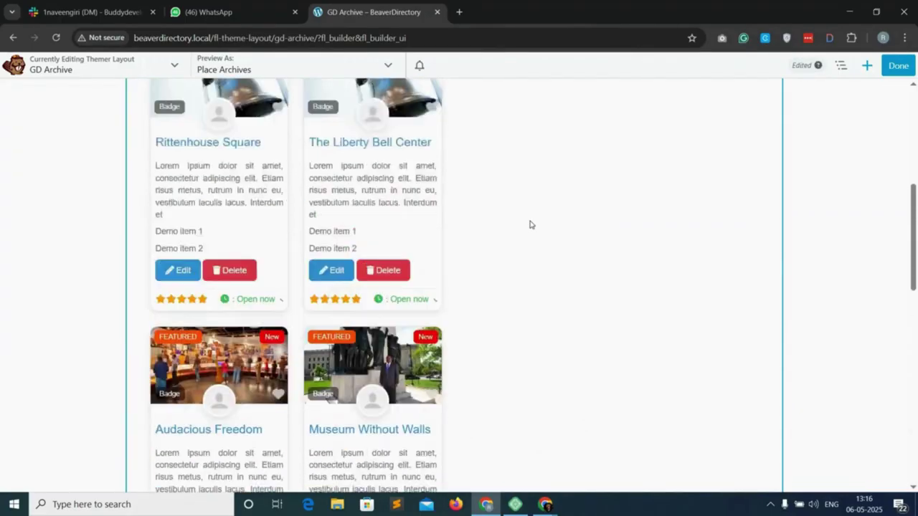
scroll(531, 225, up, 2)
click(866, 65)
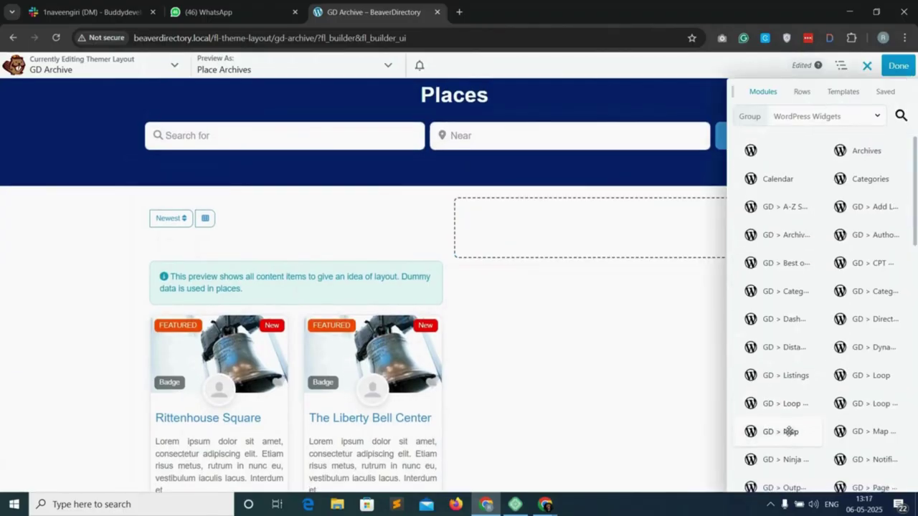
drag(784, 433, 601, 260)
Review the GD > Map widget's content settings, keeping both Map type and Default Post Type at Auto.
scroll(481, 284, down, 1)
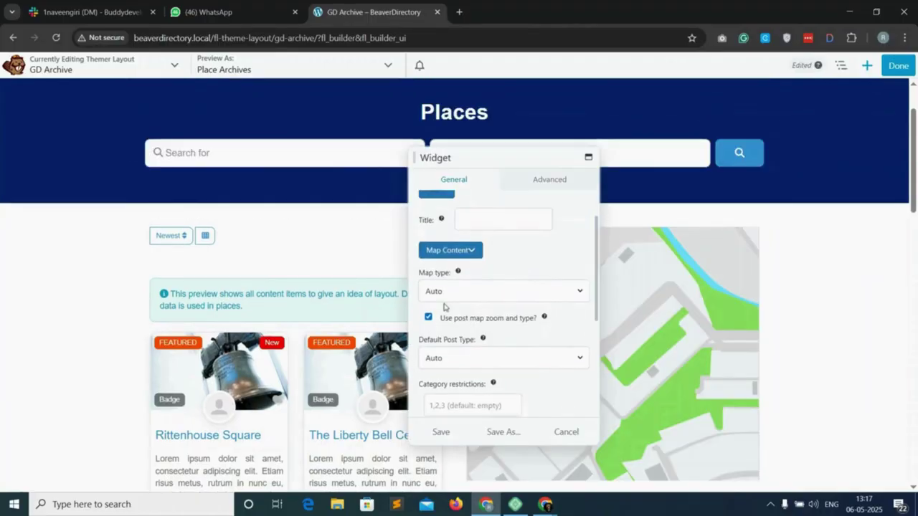
click(481, 285)
click(482, 284)
scroll(482, 284, down, 2)
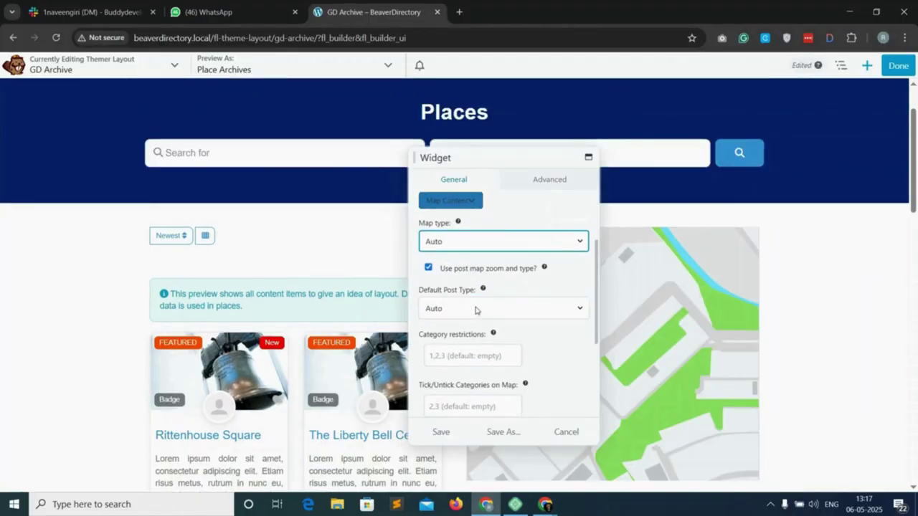
click(463, 300)
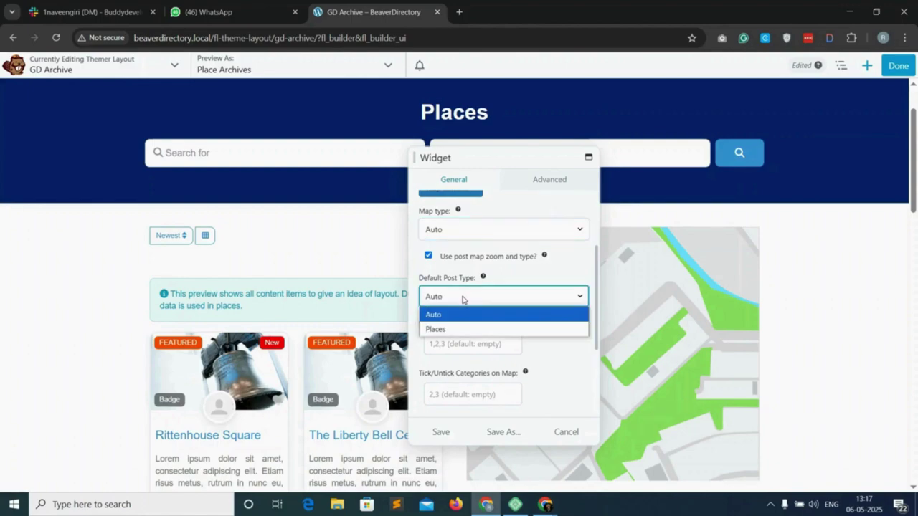
click(463, 300)
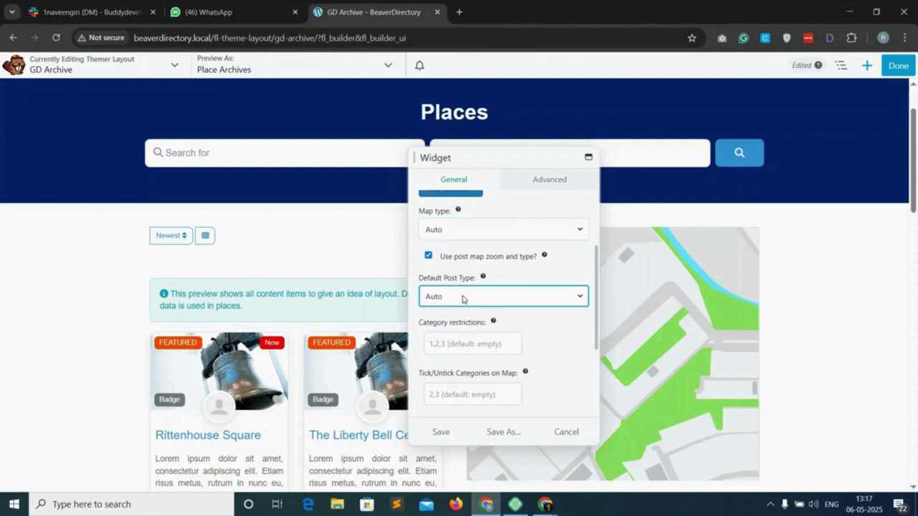
scroll(492, 382, down, 3)
Enable the search filter and mouse scroll zoom in the map widget's options.
click(455, 380)
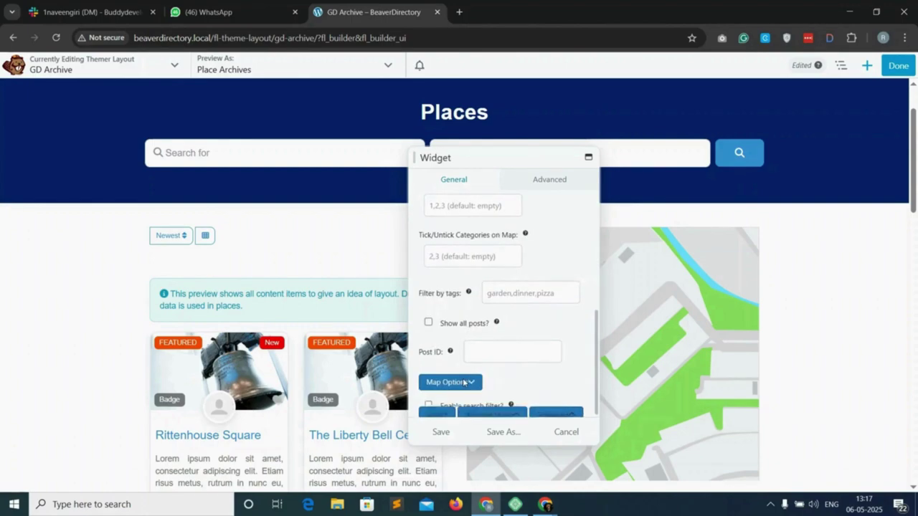
scroll(482, 374, down, 2)
scroll(482, 373, down, 2)
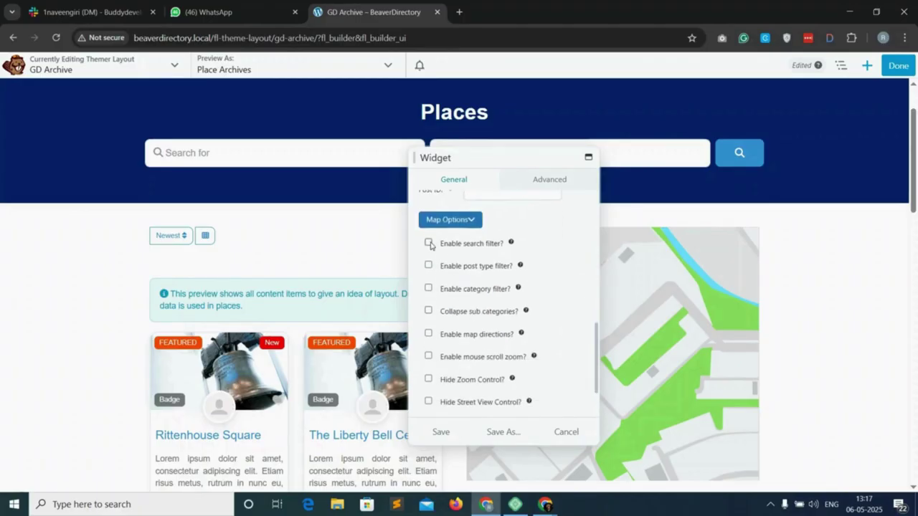
click(428, 244)
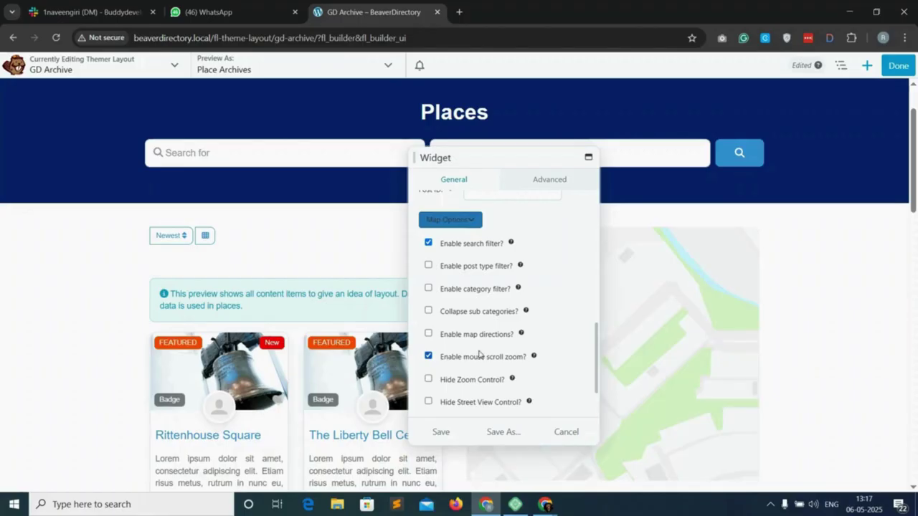
scroll(479, 353, down, 1)
scroll(480, 352, down, 1)
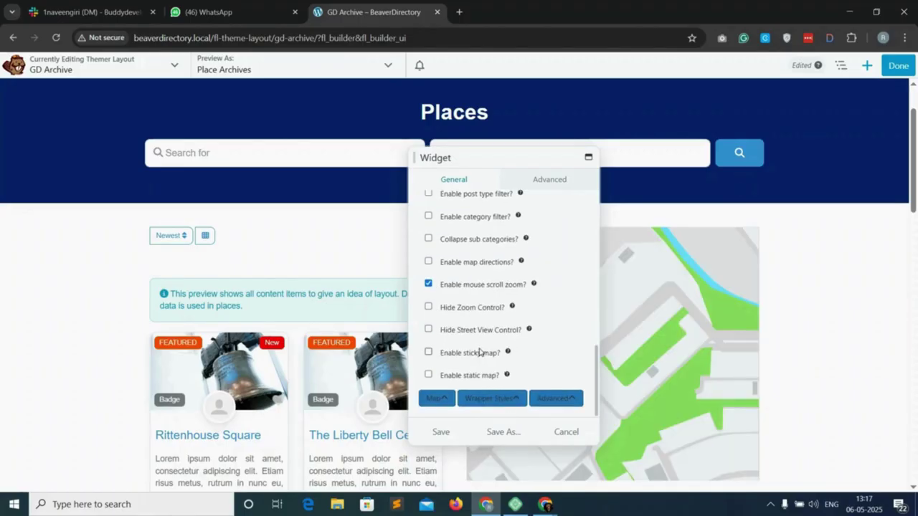
Set the map's height to 100vh and zoom level to 4, keeping the map view at Road Map.
click(442, 400)
scroll(468, 388, down, 2)
scroll(468, 387, down, 2)
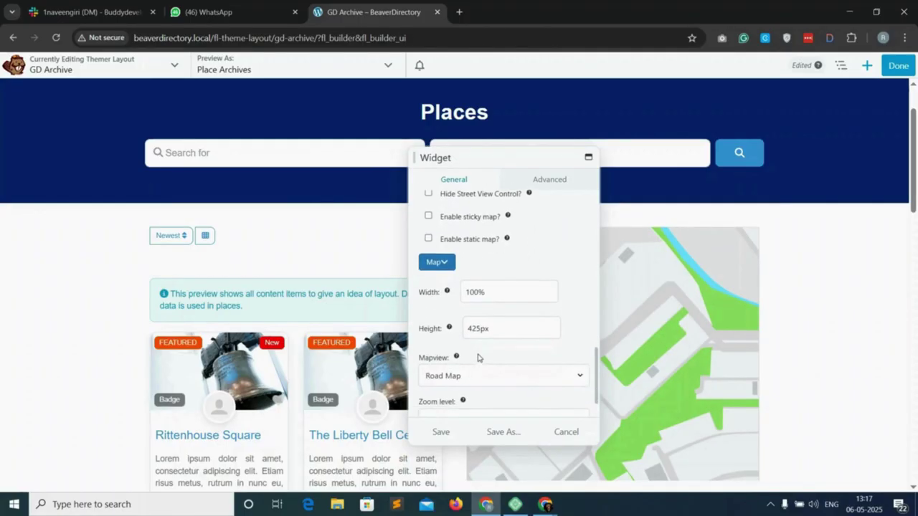
double_click(479, 323)
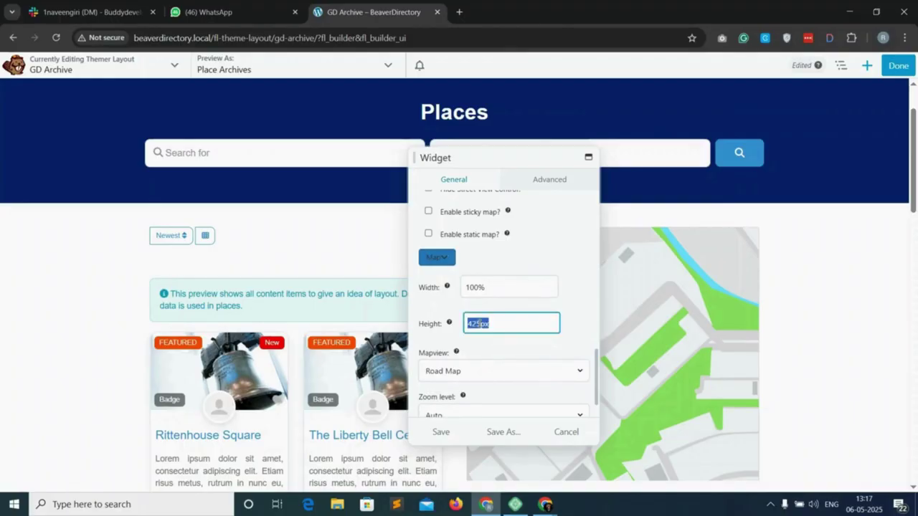
text(100vh)
click(510, 371)
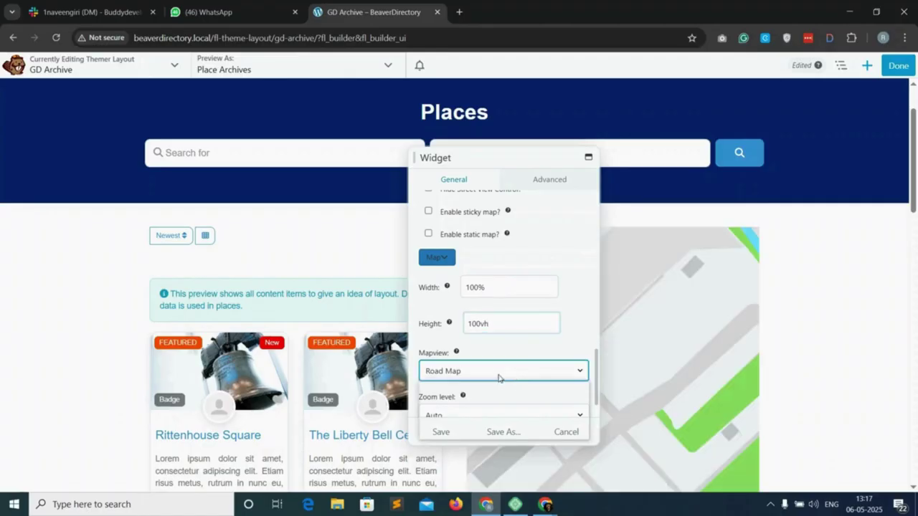
scroll(499, 372, down, 1)
click(473, 371)
click(466, 138)
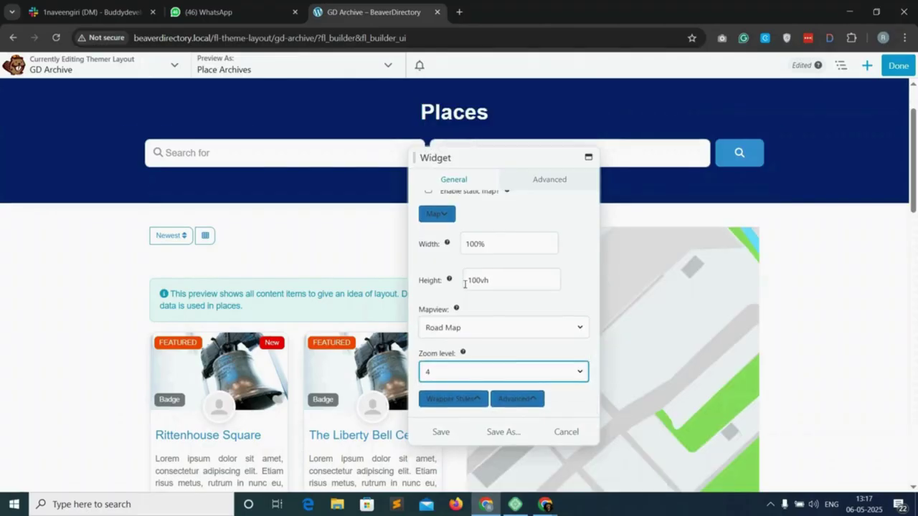
Set the map widget's margins to 0 px on all four sides by linking the values.
click(555, 188)
click(428, 227)
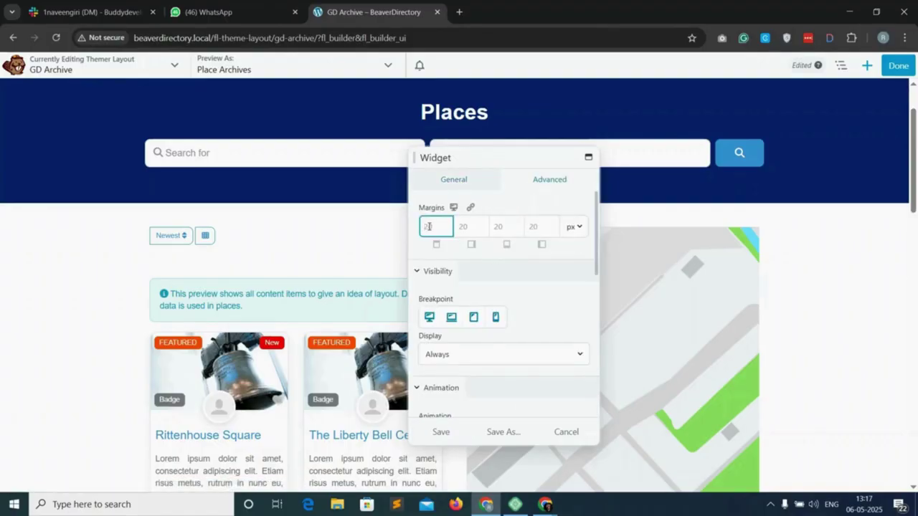
key(BackSpace)
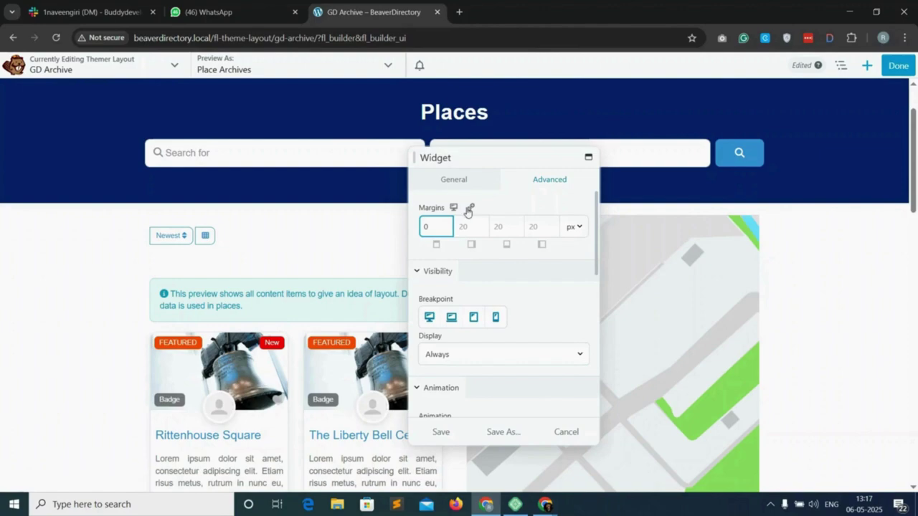
click(471, 209)
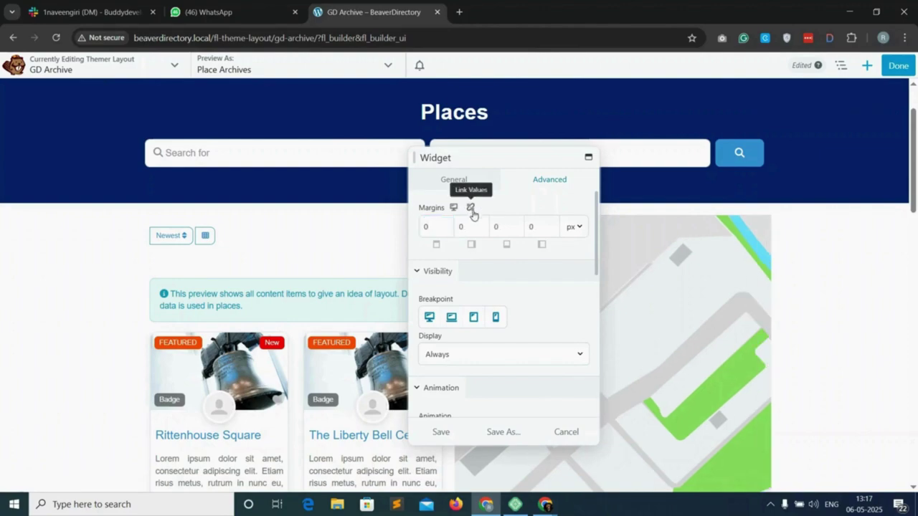
Set the map wrapper's border radius type to rounded, choose the next border radius size after Default, and save the widget.
click(453, 179)
scroll(481, 366, down, 8)
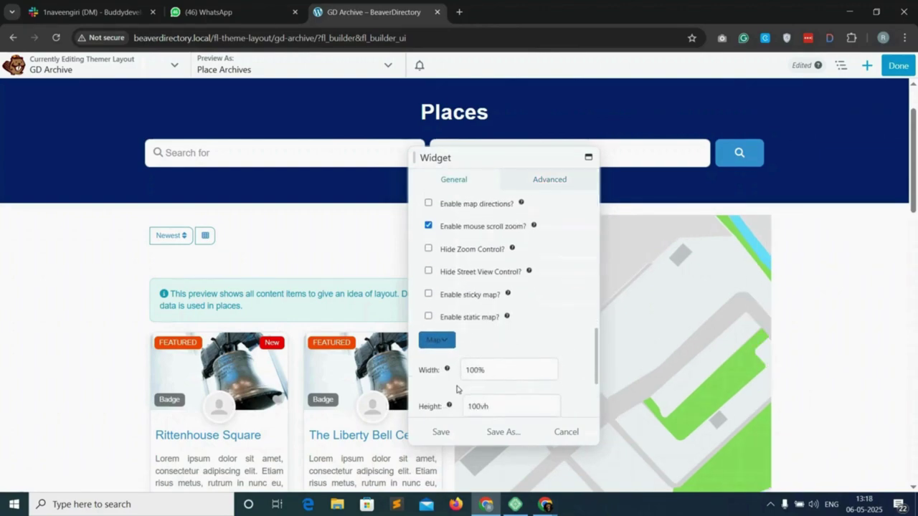
scroll(456, 390, down, 3)
click(451, 399)
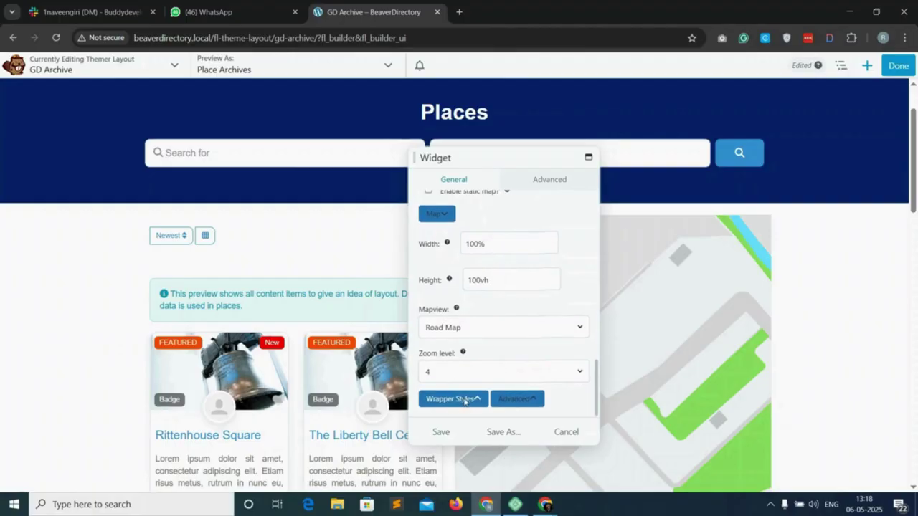
scroll(475, 387, down, 5)
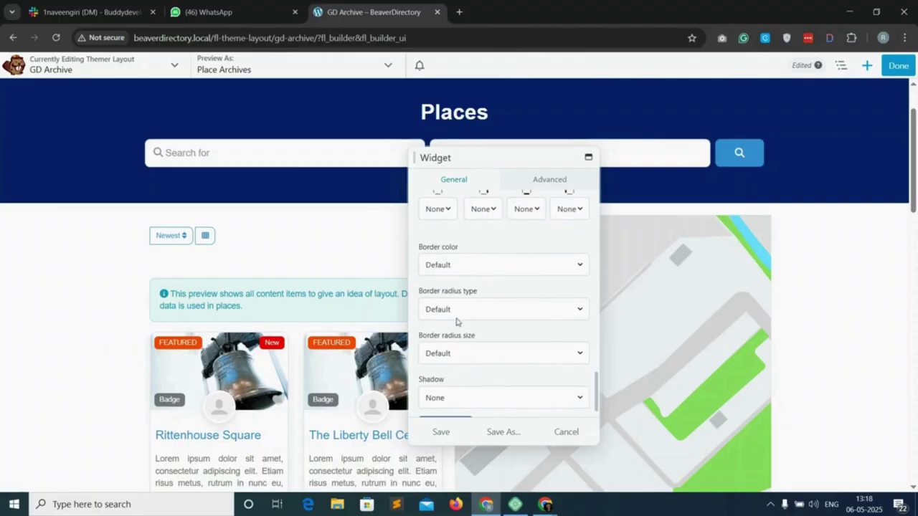
click(463, 309)
key(Escape)
key(Down)
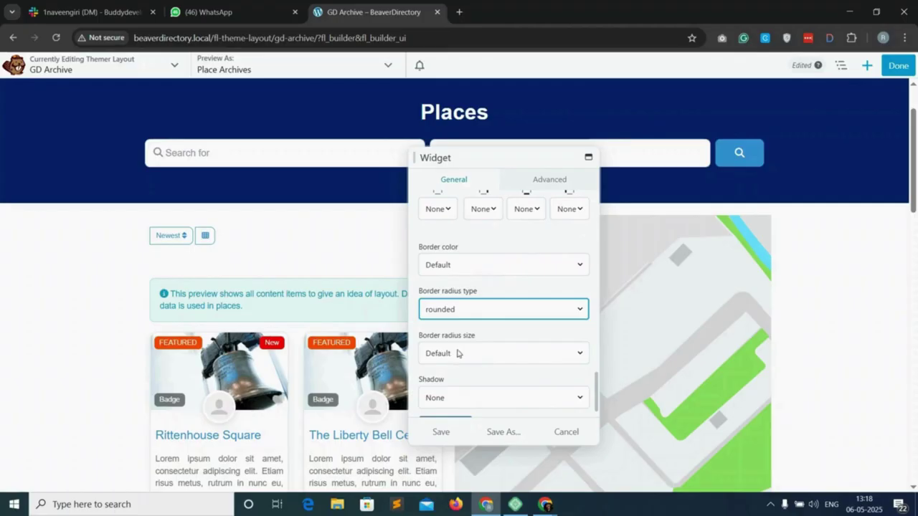
key(Tab)
key(Down)
click(441, 433)
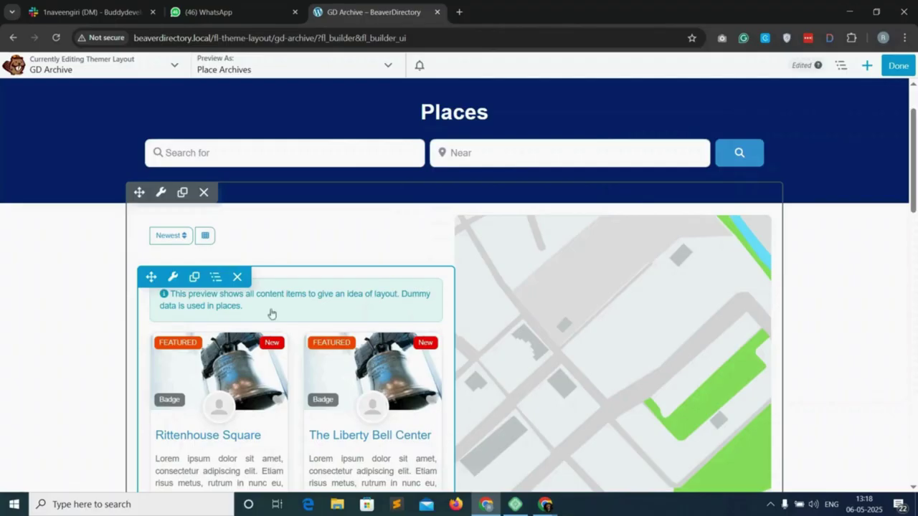
Set the listings and map row's width and content width to Full Width, save the row, and publish the layout.
mouse_move(161, 195)
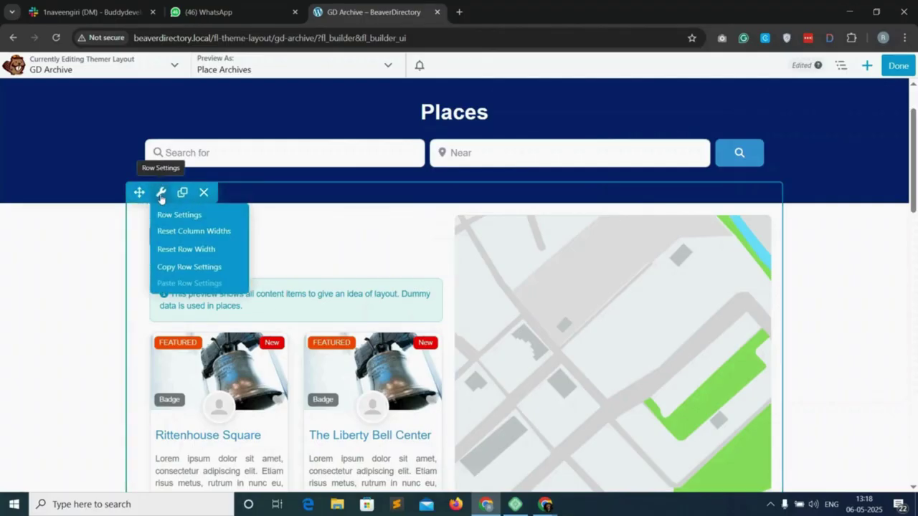
click(178, 215)
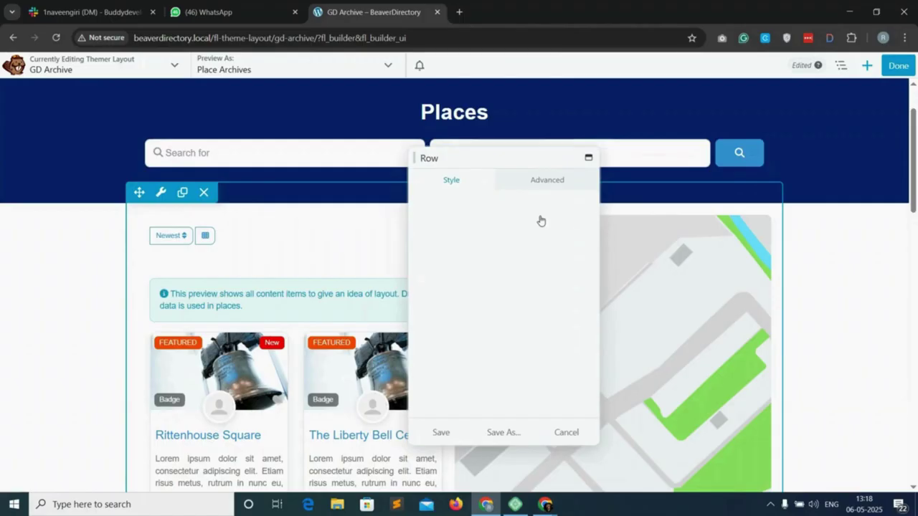
click(470, 229)
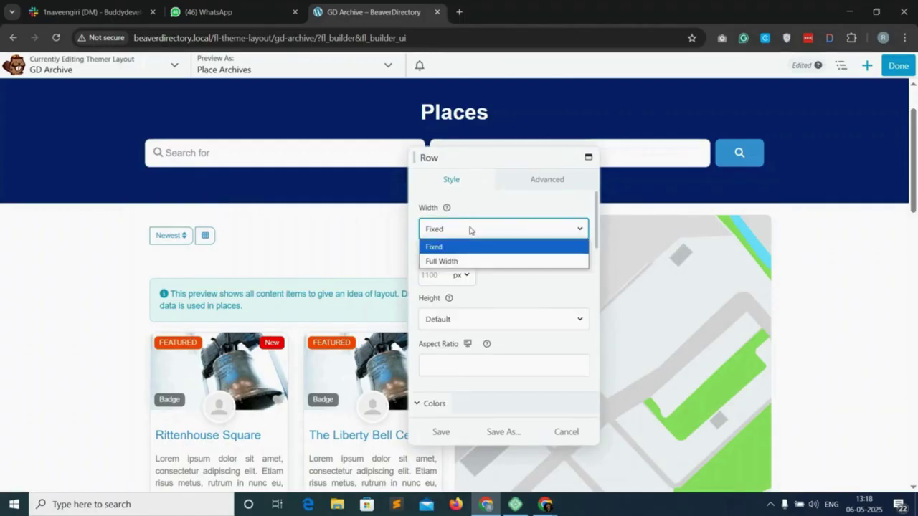
click(456, 259)
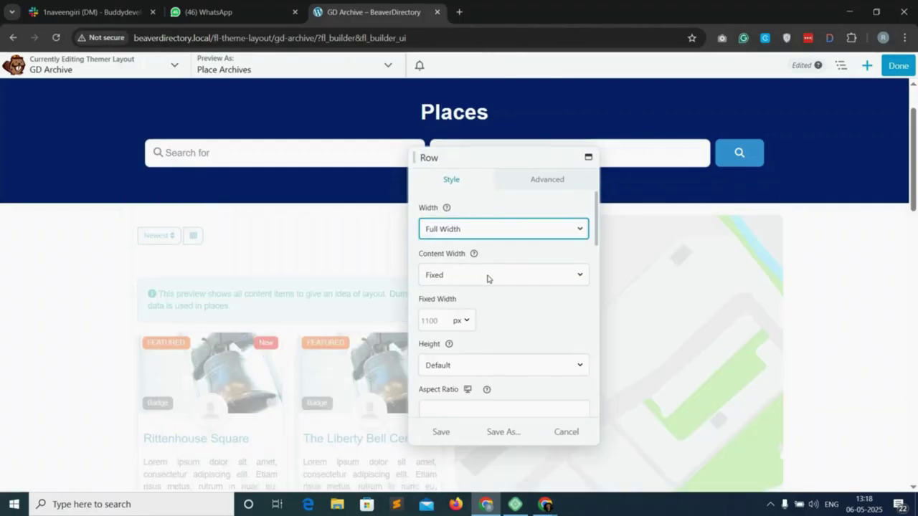
click(486, 275)
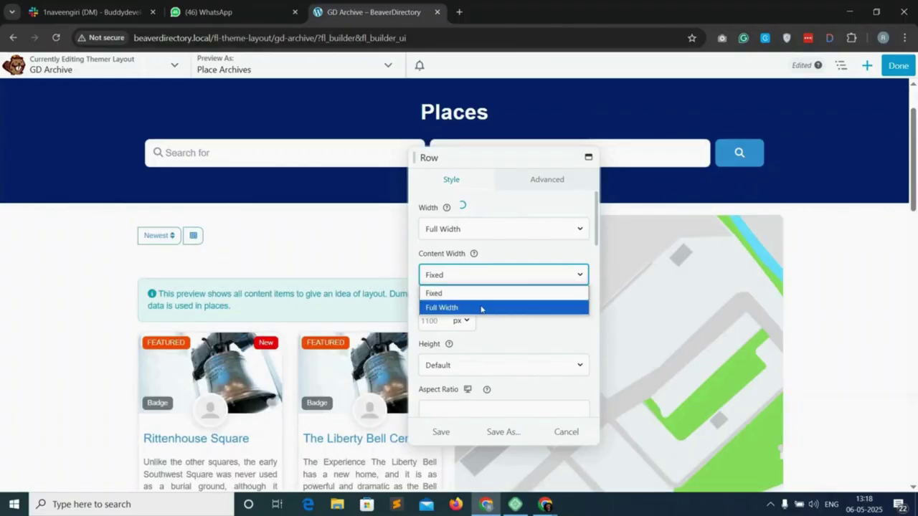
click(469, 308)
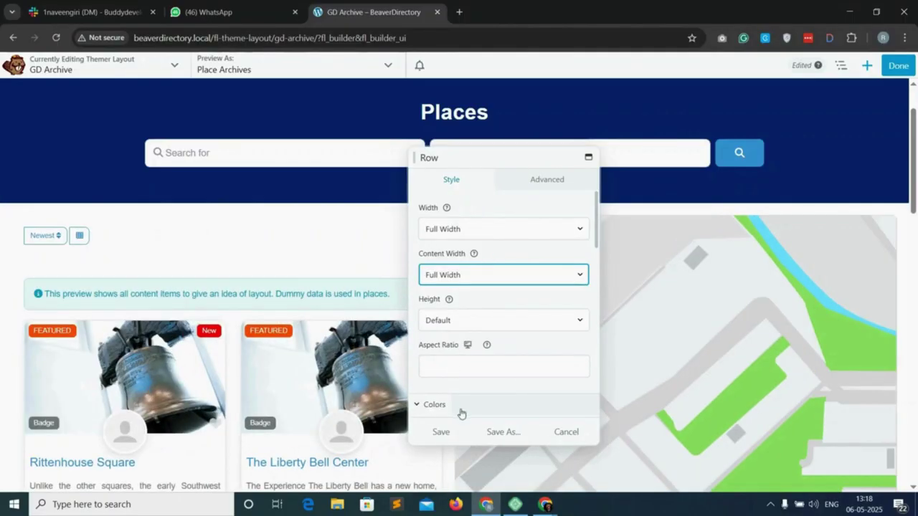
click(439, 432)
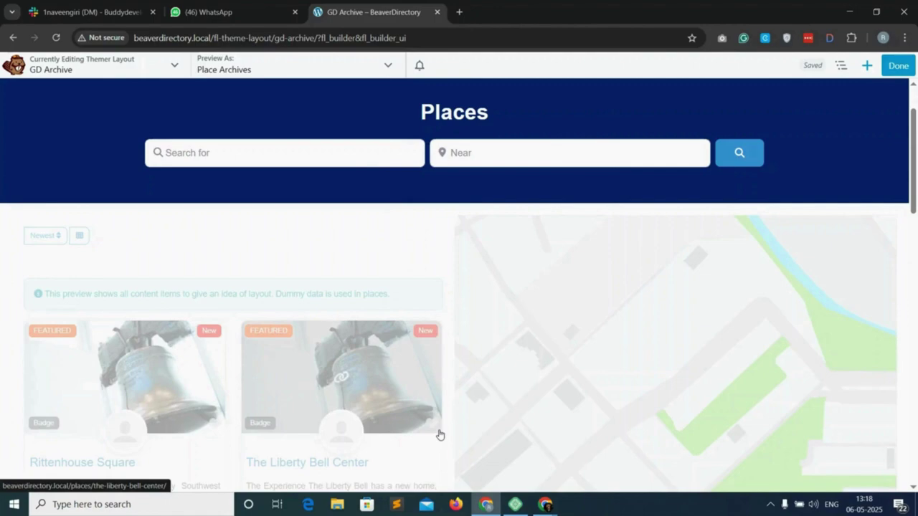
click(898, 66)
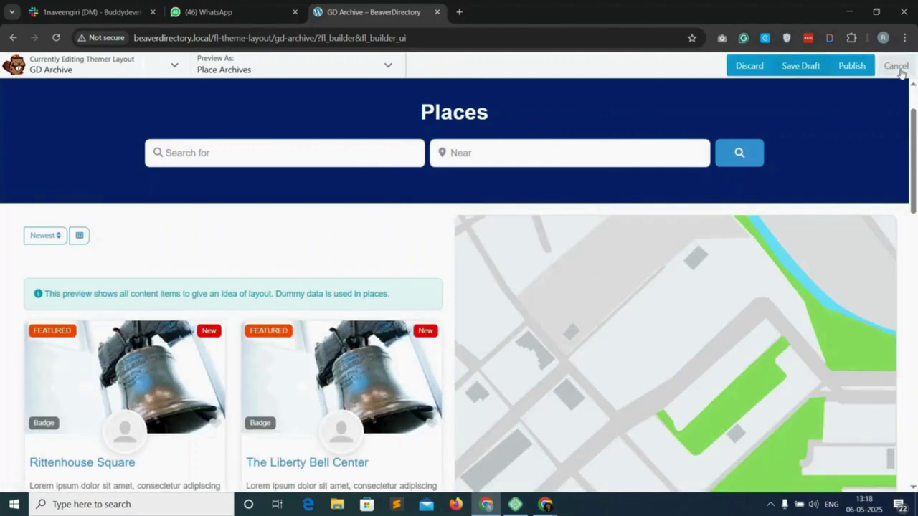
click(850, 66)
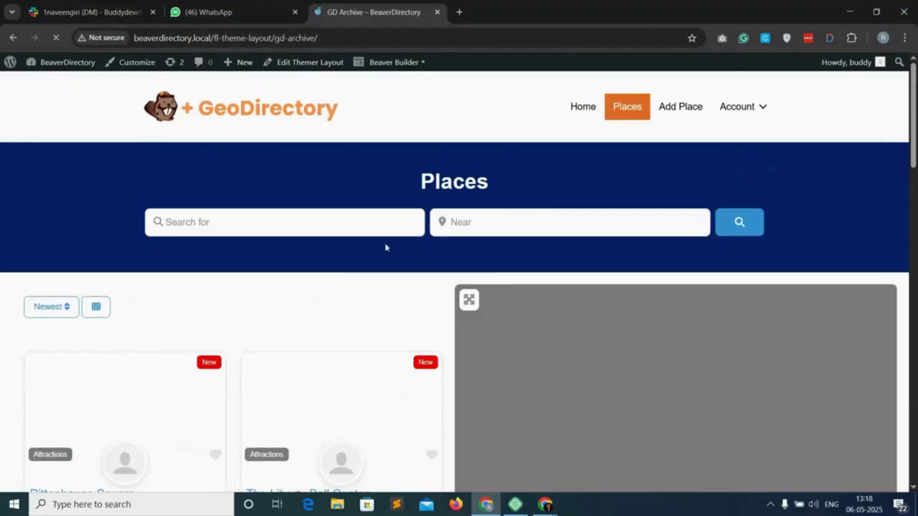
Examine the Places heading, search fields and listing sort options on the published archive layout.
drag(421, 180, 479, 183)
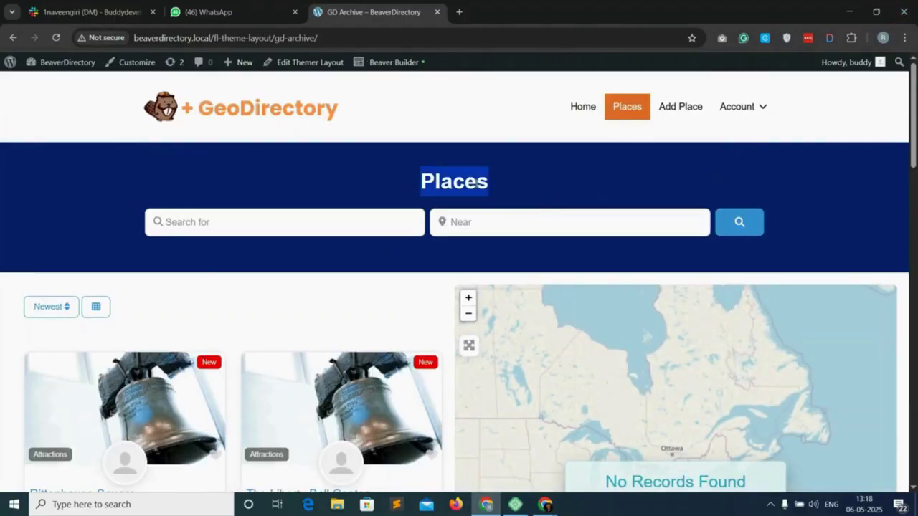
click(449, 188)
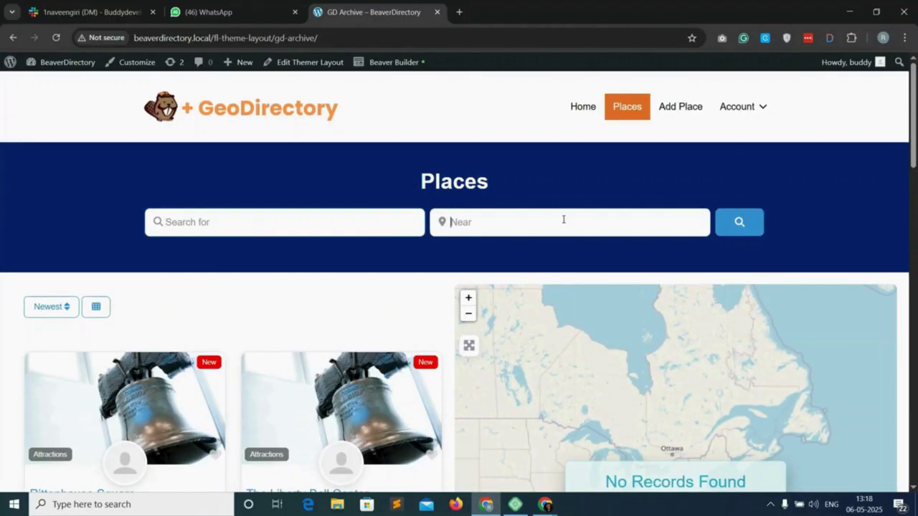
scroll(268, 280, down, 1)
click(58, 234)
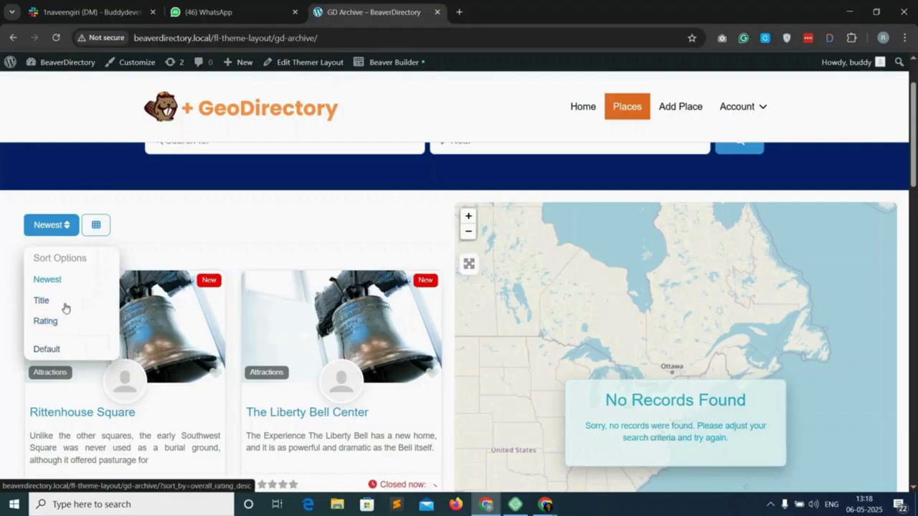
click(157, 240)
scroll(157, 239, down, 1)
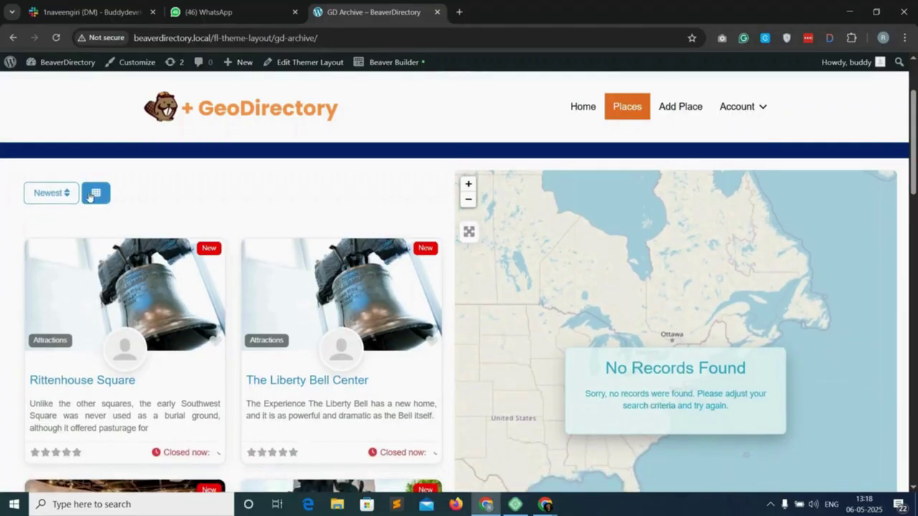
Switch the archive listings to the Grid 1 view and look over the resulting cards.
click(96, 192)
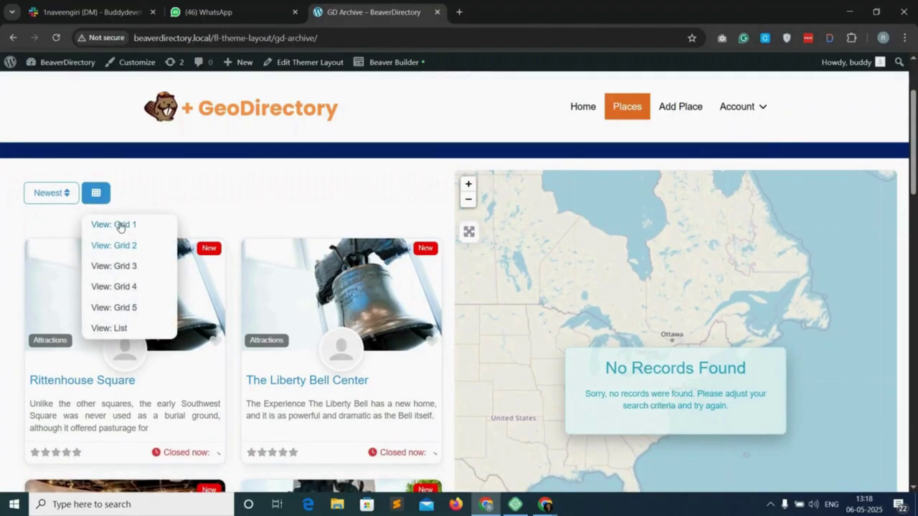
click(121, 227)
scroll(178, 303, down, 2)
scroll(179, 303, up, 2)
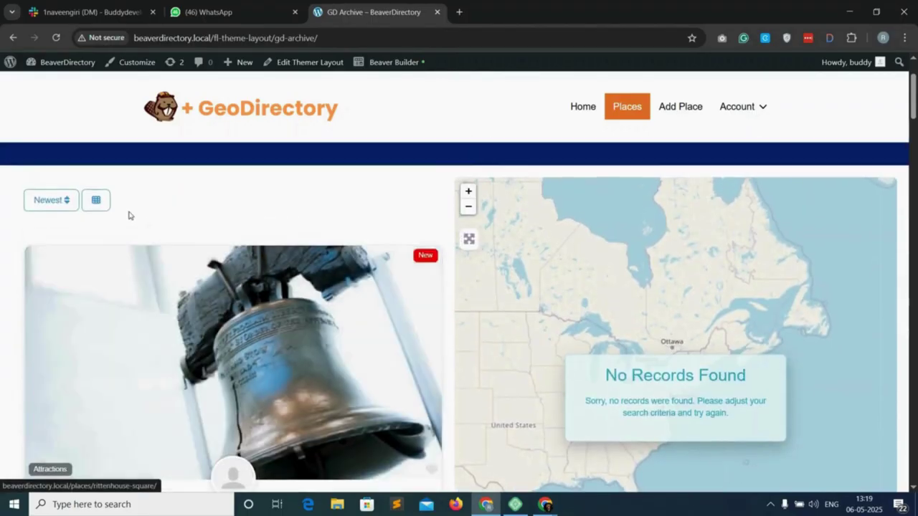
Preview the archive listings in List view and switch them to the Grid 2 view.
click(96, 200)
click(117, 334)
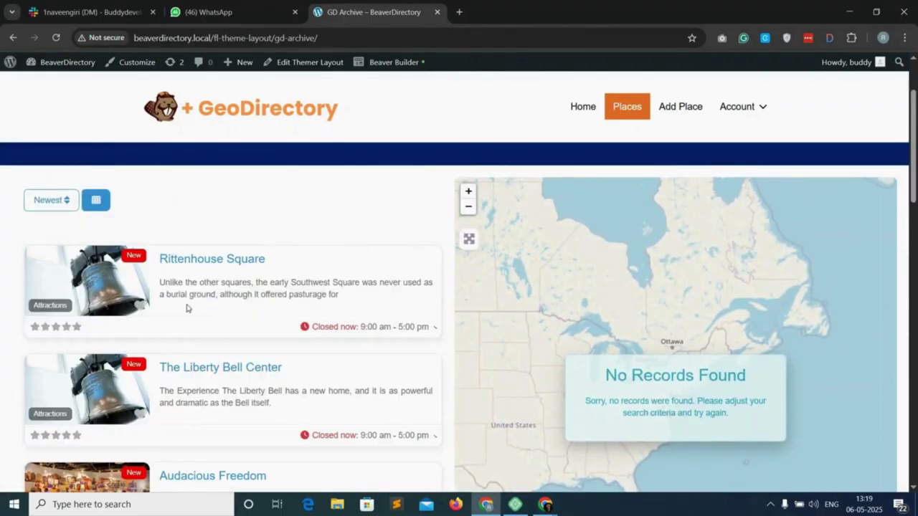
scroll(196, 281, down, 1)
scroll(197, 280, up, 1)
click(96, 200)
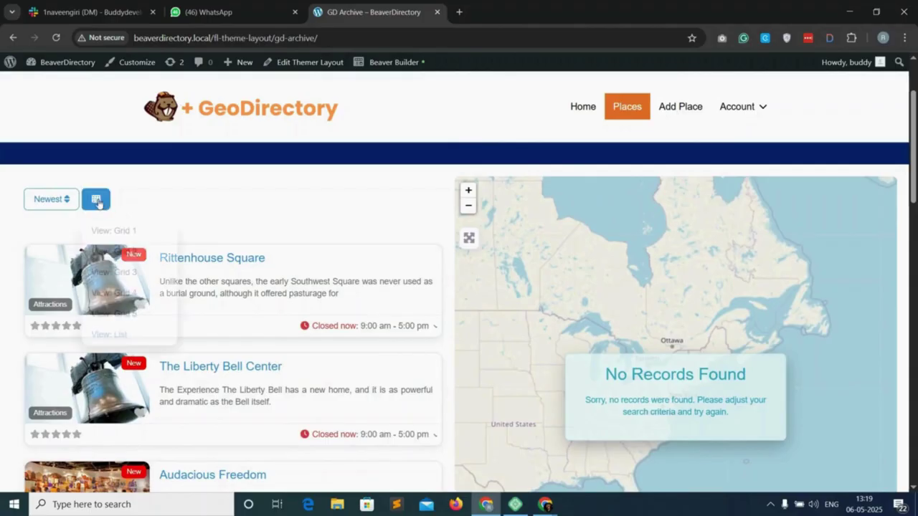
click(132, 259)
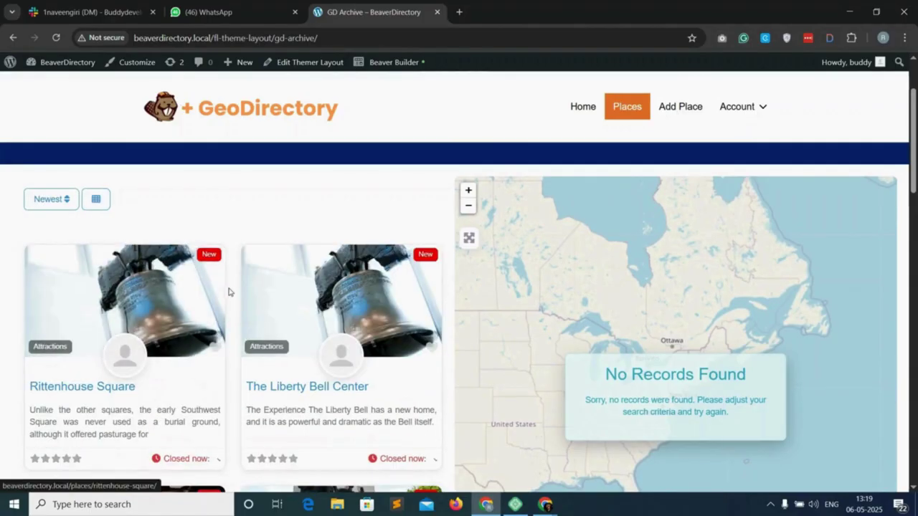
click(96, 197)
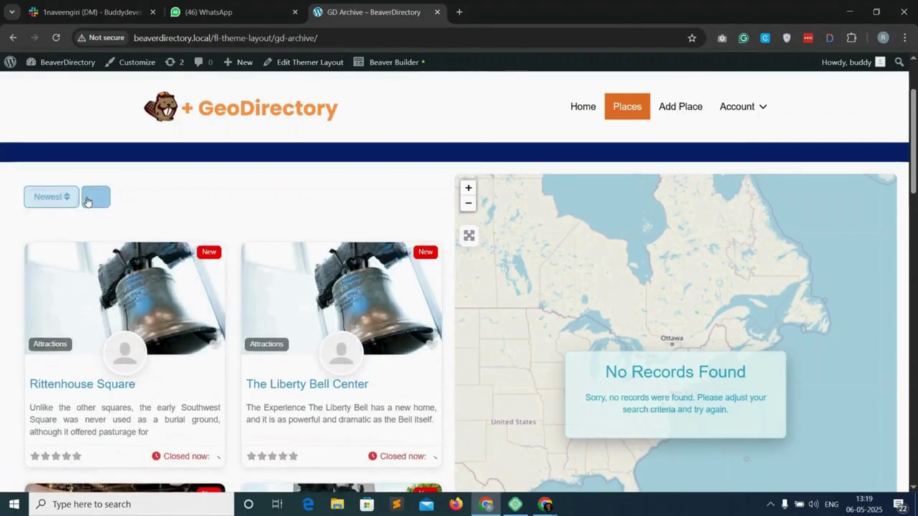
click(225, 219)
Examine the archive's two-column listing cards down to the footer and the map beside them.
scroll(228, 251, down, 1)
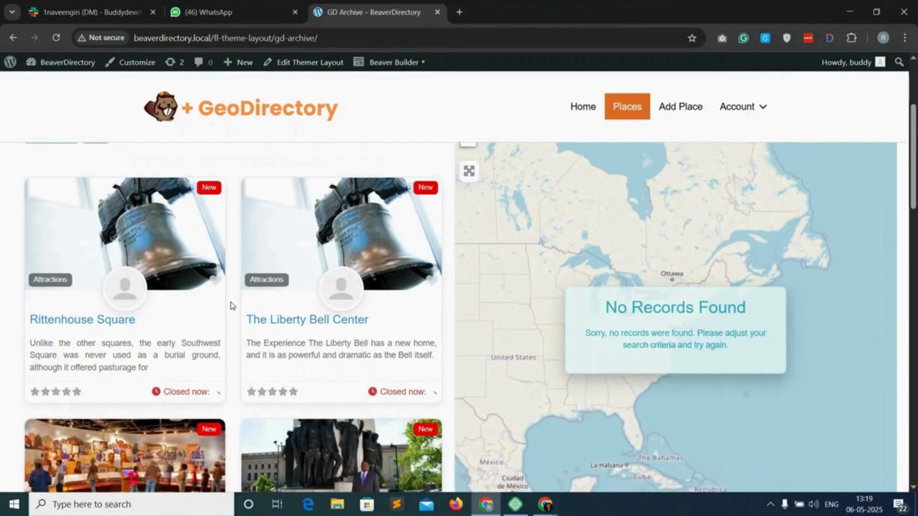
scroll(230, 306, down, 7)
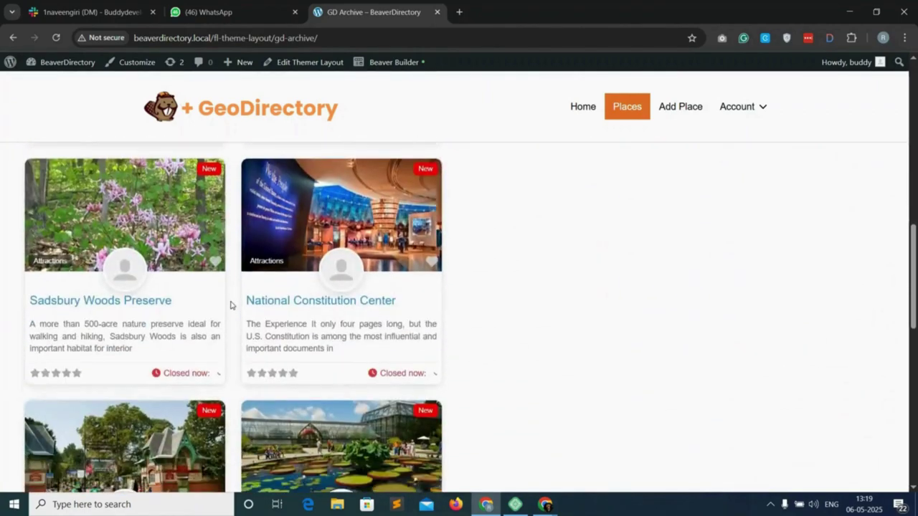
scroll(230, 306, down, 7)
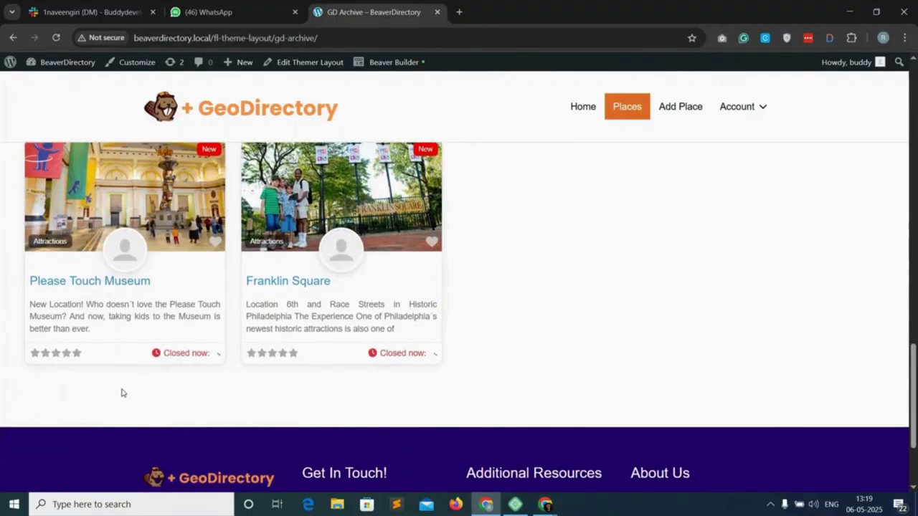
scroll(219, 302, up, 10)
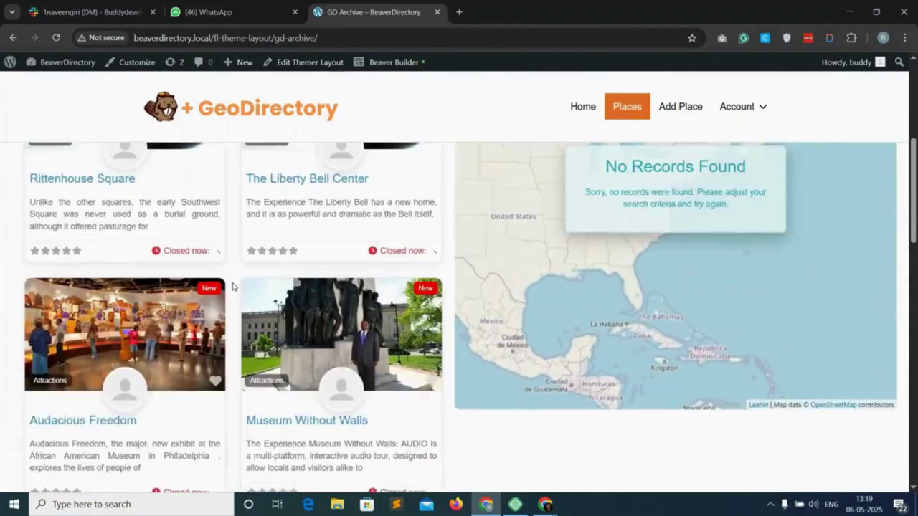
scroll(215, 294, up, 1)
scroll(213, 312, down, 1)
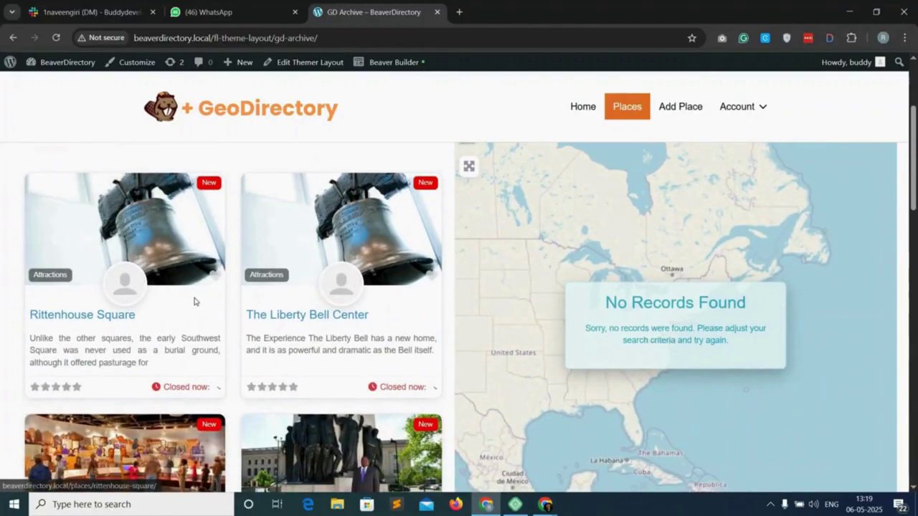
scroll(512, 324, down, 15)
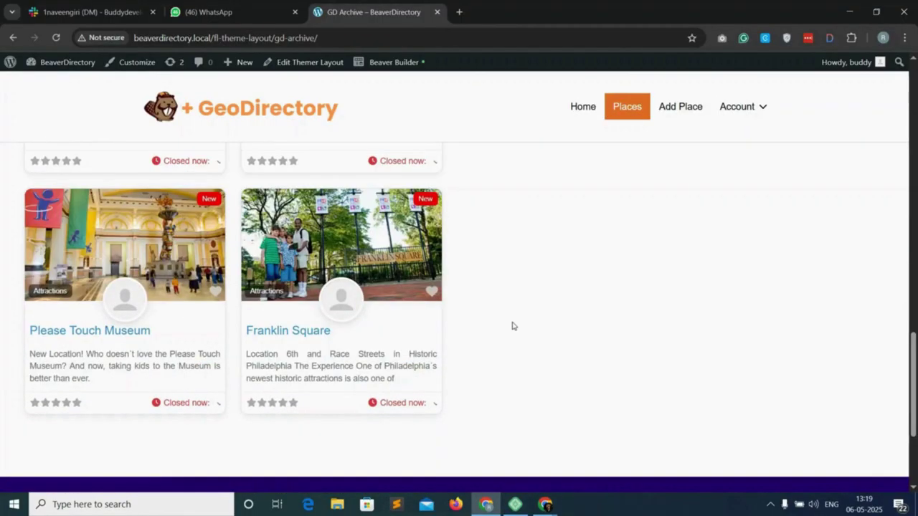
scroll(517, 316, up, 10)
scroll(518, 316, up, 6)
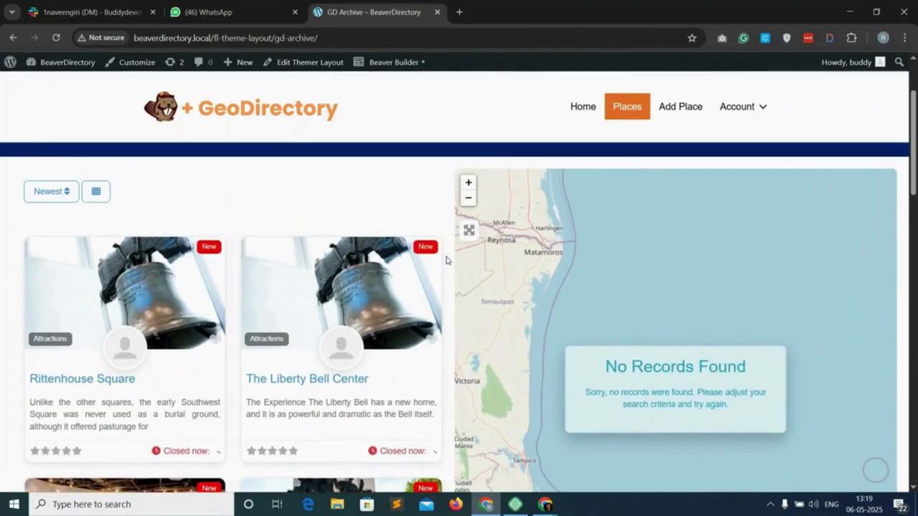
right_click(446, 260)
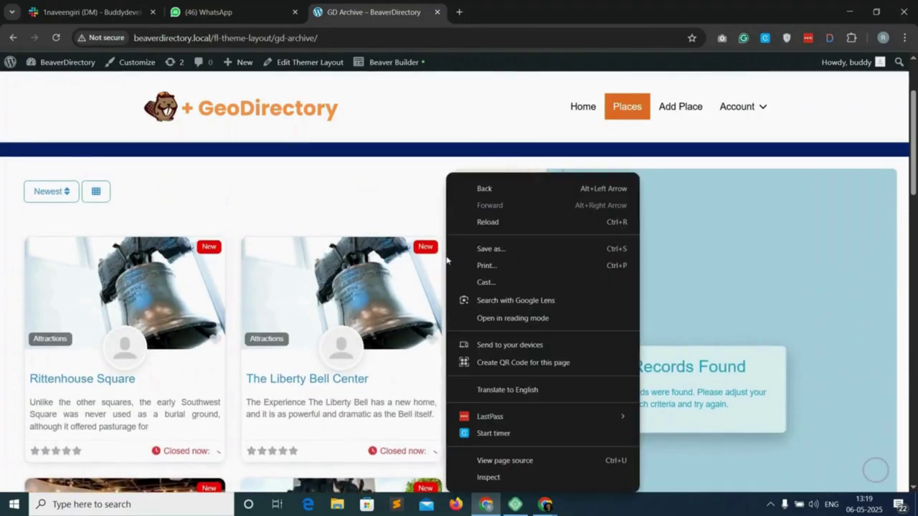
click(430, 200)
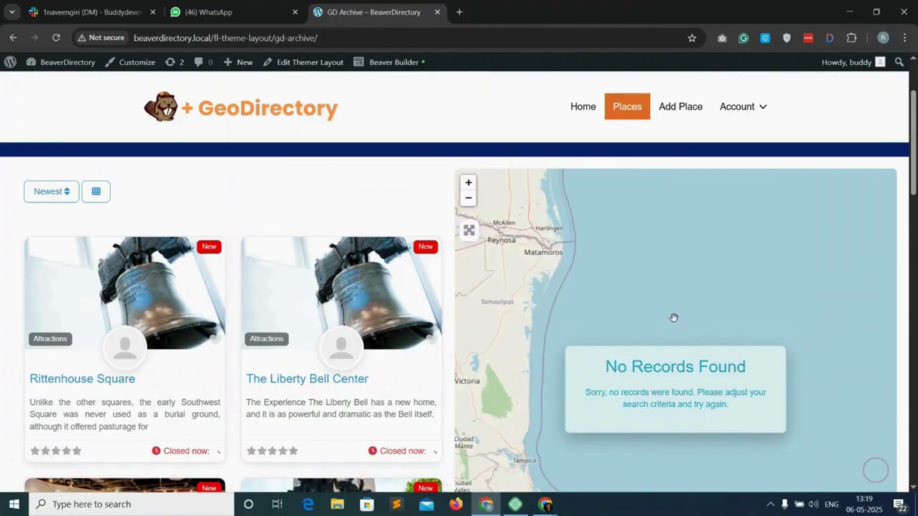
scroll(674, 317, down, 3)
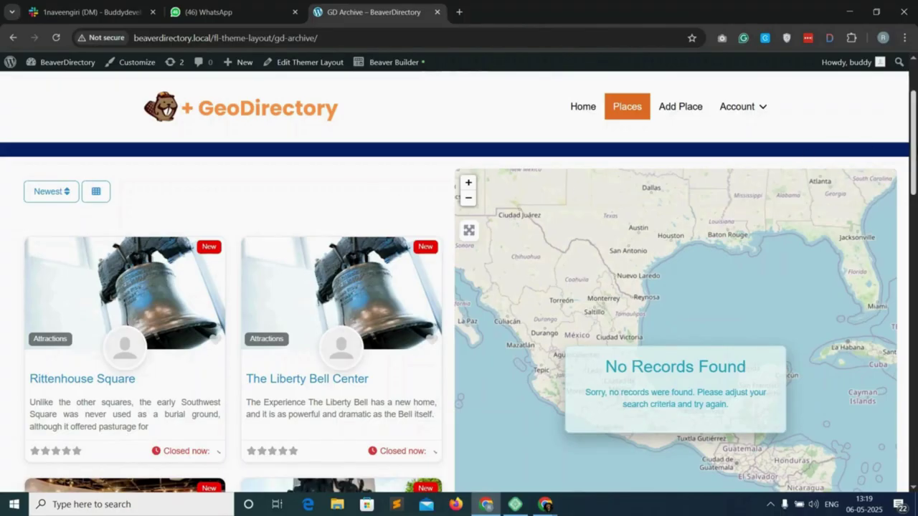
Run a blank Places search and examine the results page along with the Beaver Builder layouts applied to it.
scroll(913, 143, down, 1)
drag(913, 144, 912, 128)
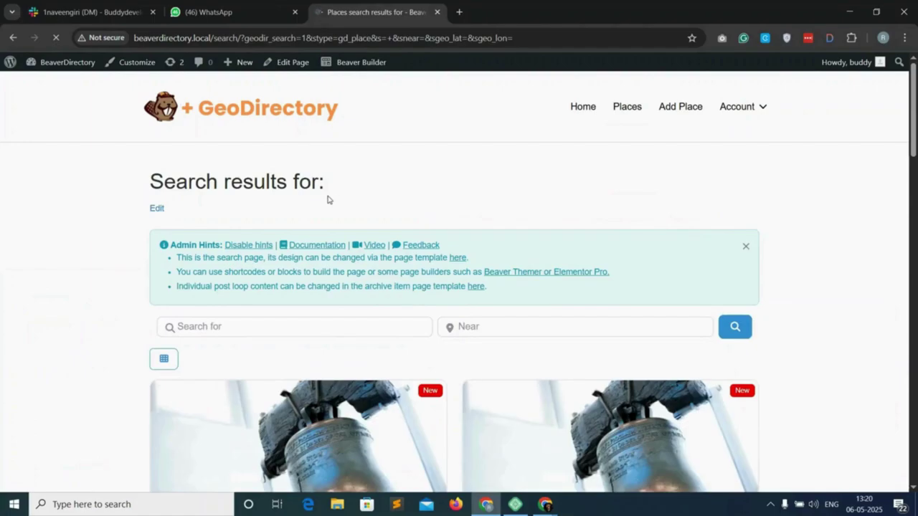
scroll(406, 268, down, 10)
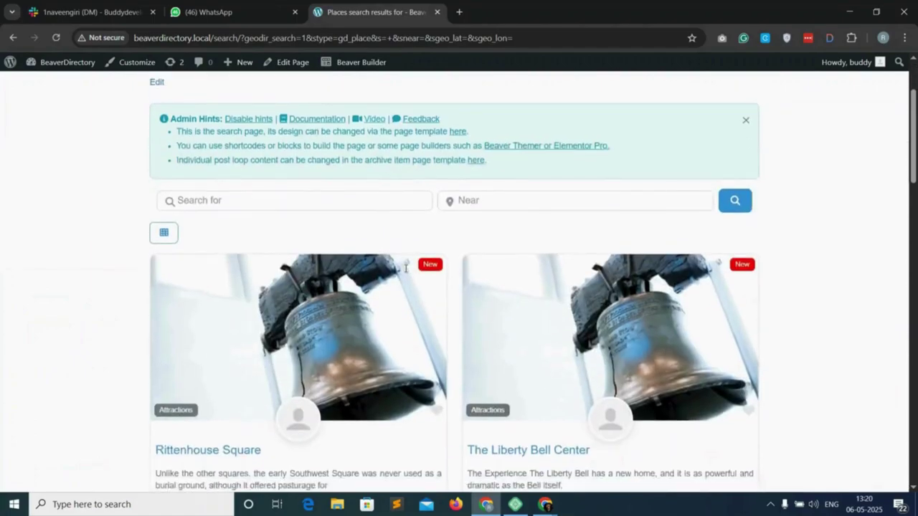
scroll(406, 268, down, 3)
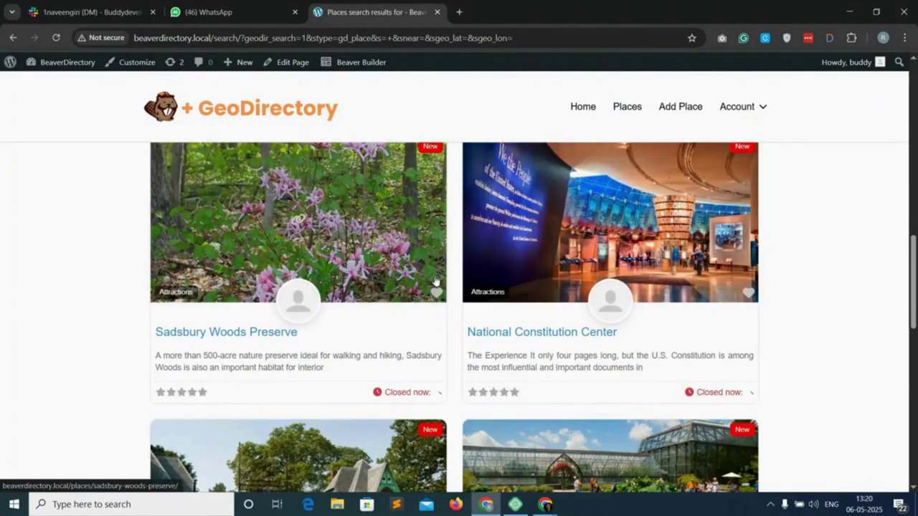
scroll(452, 307, down, 5)
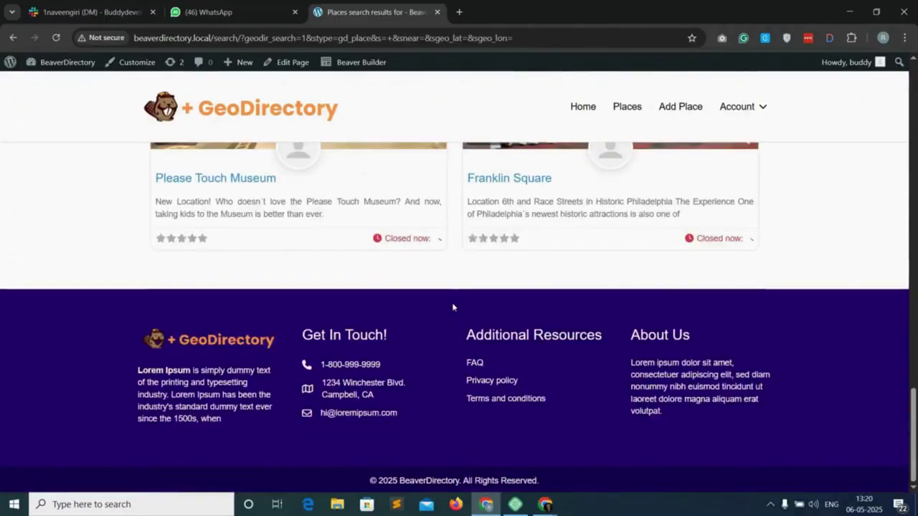
scroll(451, 307, up, 7)
scroll(451, 307, up, 5)
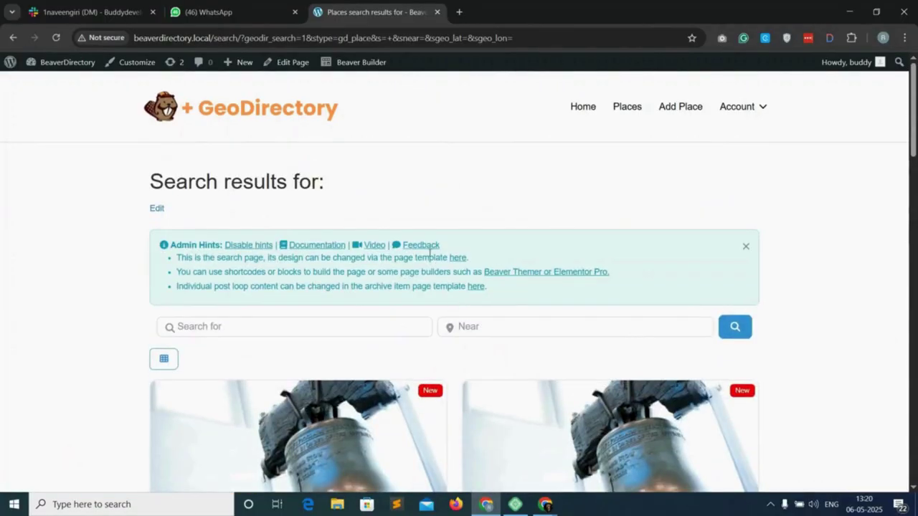
mouse_move(360, 65)
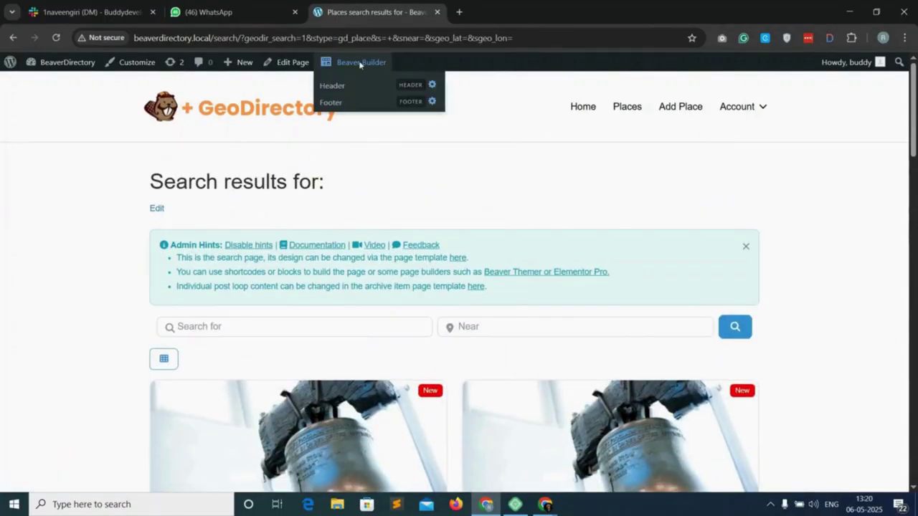
Start a new Beaver Builder themer layout from the WordPress dashboard and title it "GD search page".
click(9, 63)
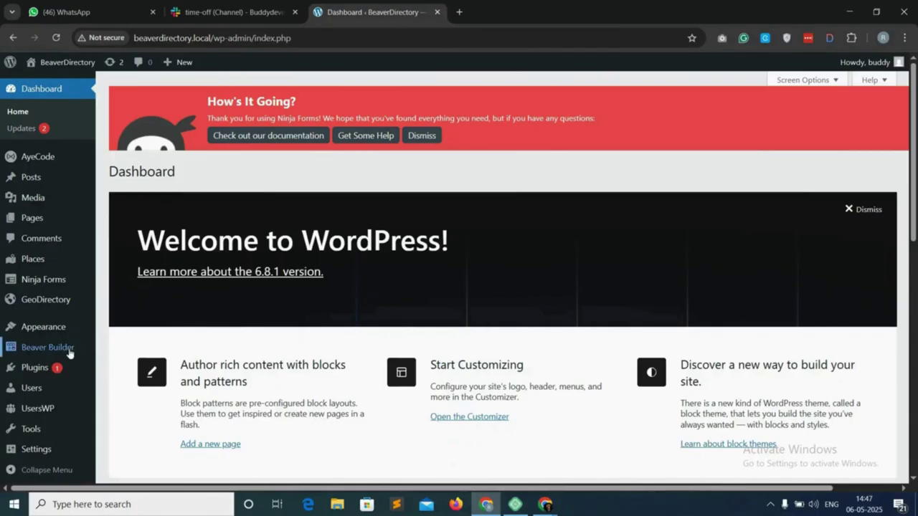
mouse_move(66, 353)
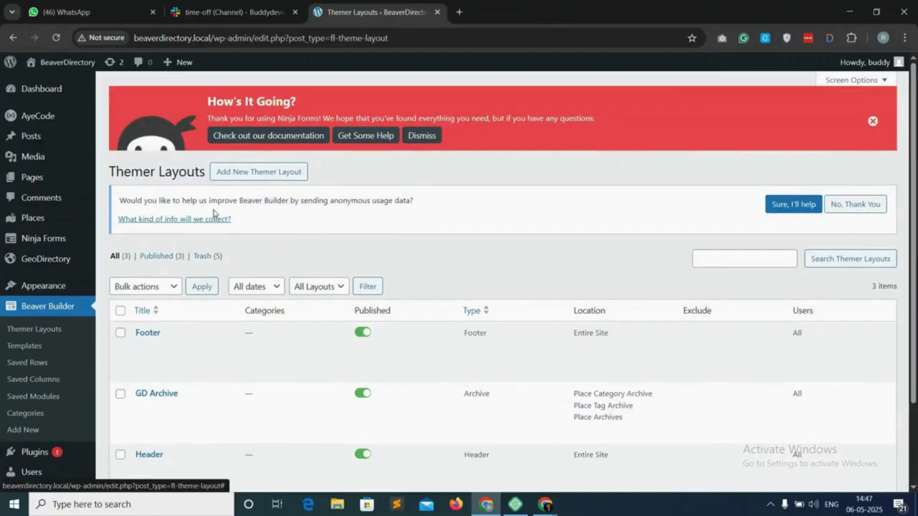
click(277, 173)
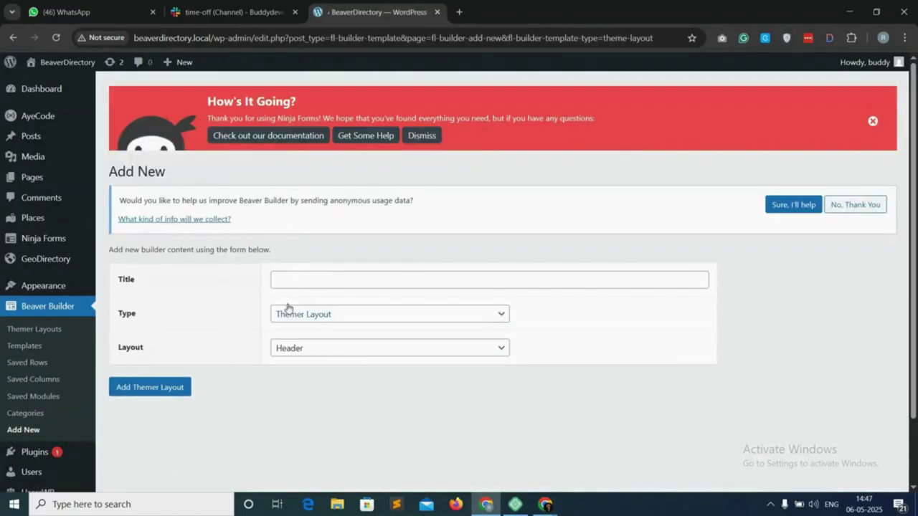
click(311, 278)
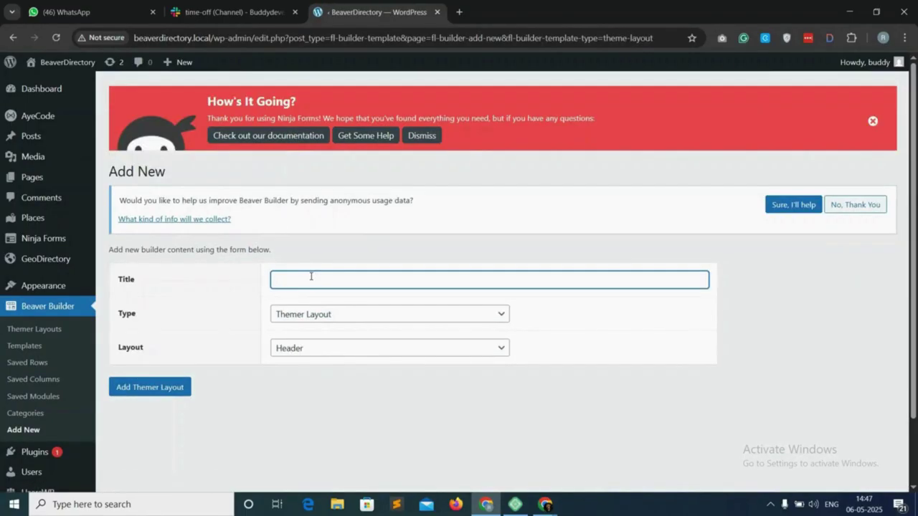
text(Gd search pa)
key(BackSpace)
text(D)
Add the GD search page themer layout as a Part and publish it.
click(322, 351)
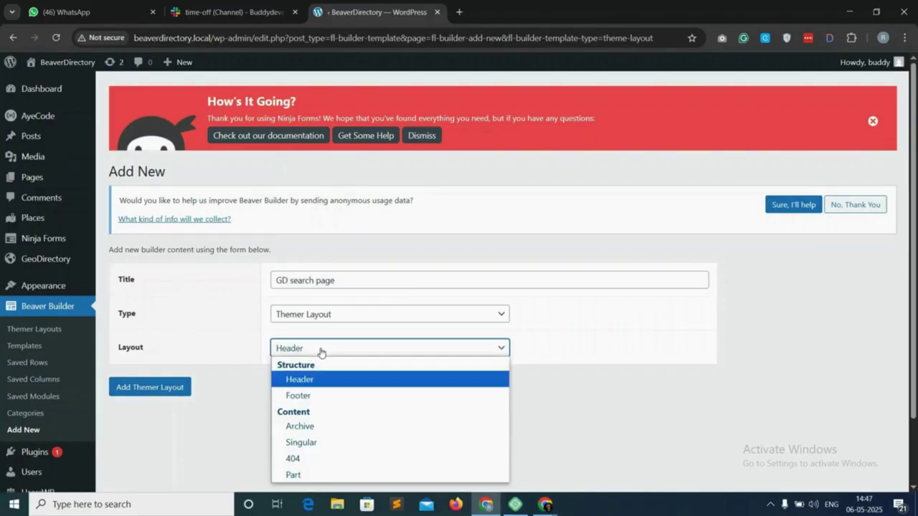
click(307, 476)
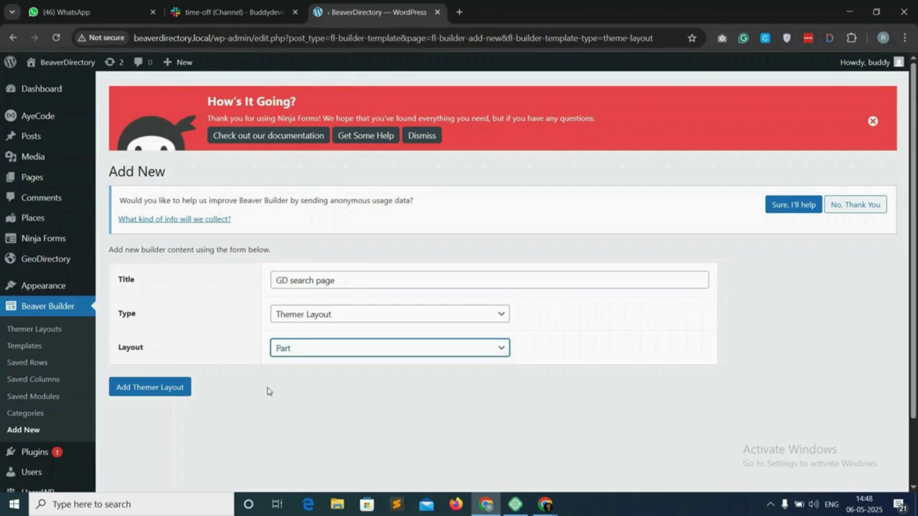
click(154, 393)
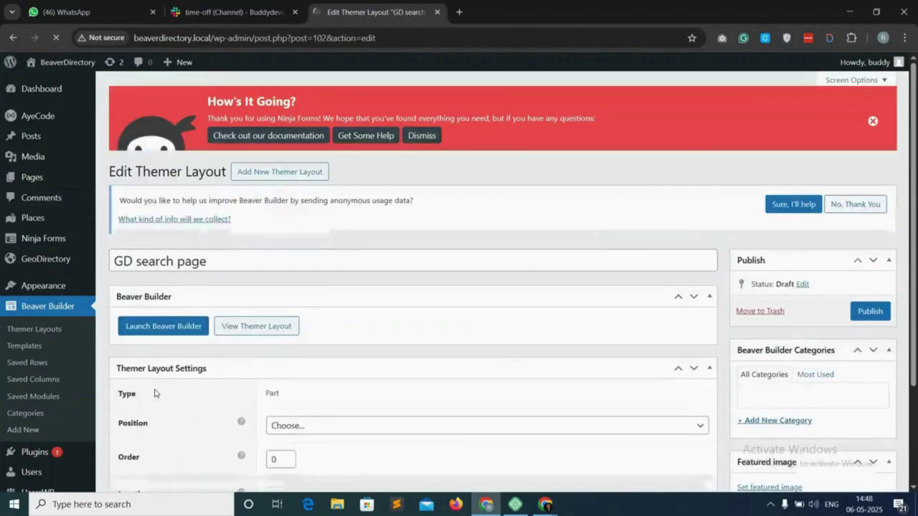
scroll(201, 394, down, 3)
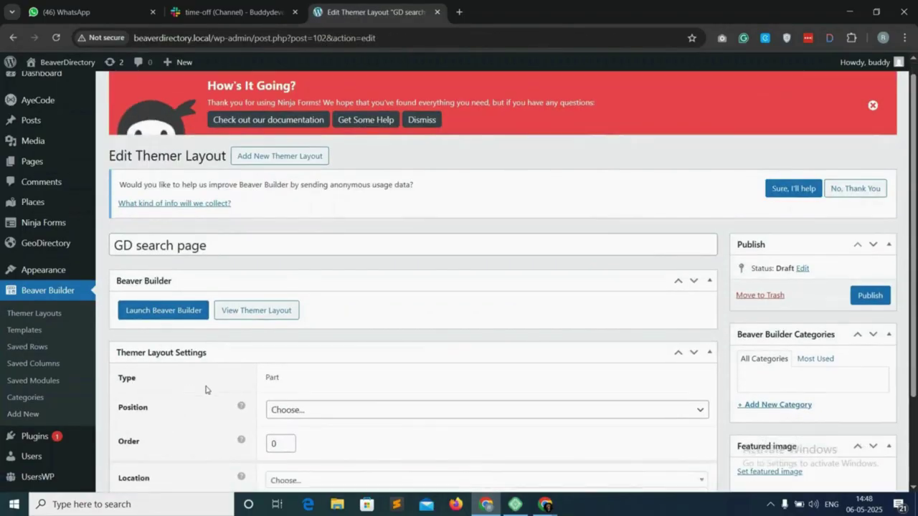
click(870, 203)
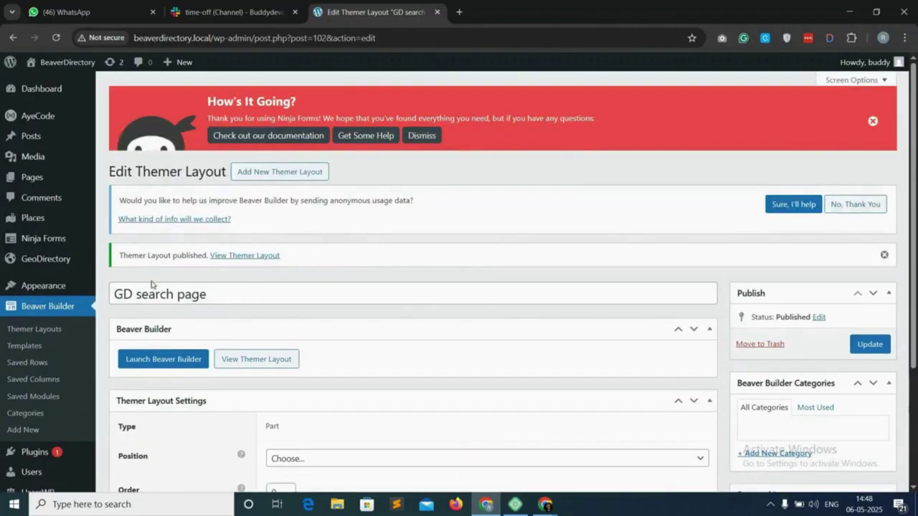
Set the Search Page Themer Layout to "GD search page" in GeoDirectory's page settings and save the changes.
mouse_move(61, 265)
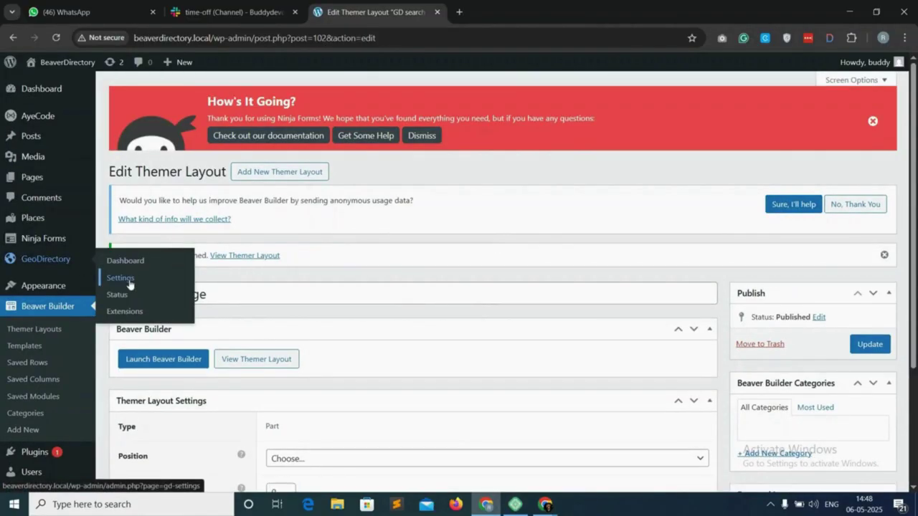
click(120, 278)
click(216, 208)
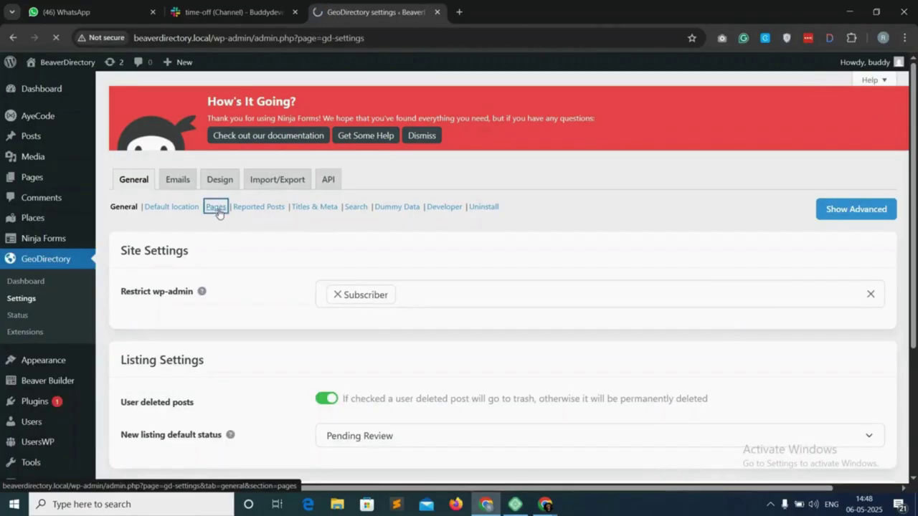
scroll(209, 373, down, 5)
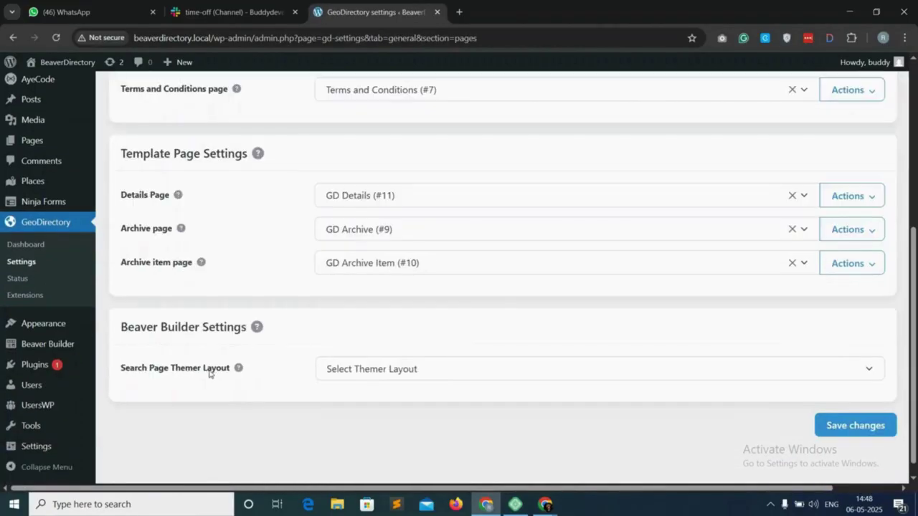
click(411, 377)
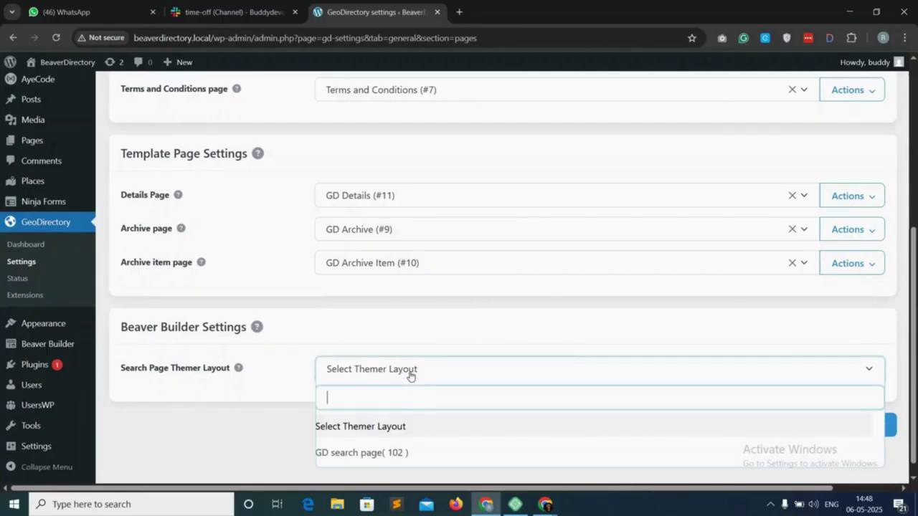
click(375, 456)
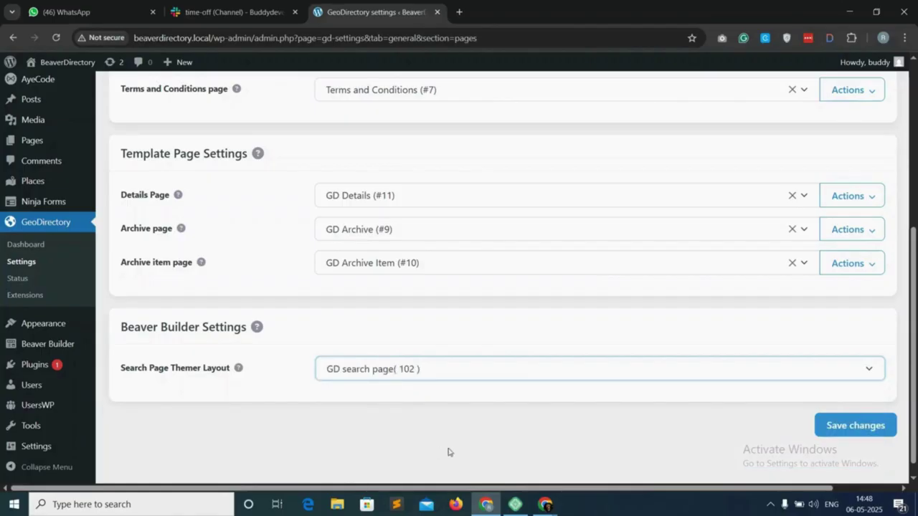
click(876, 428)
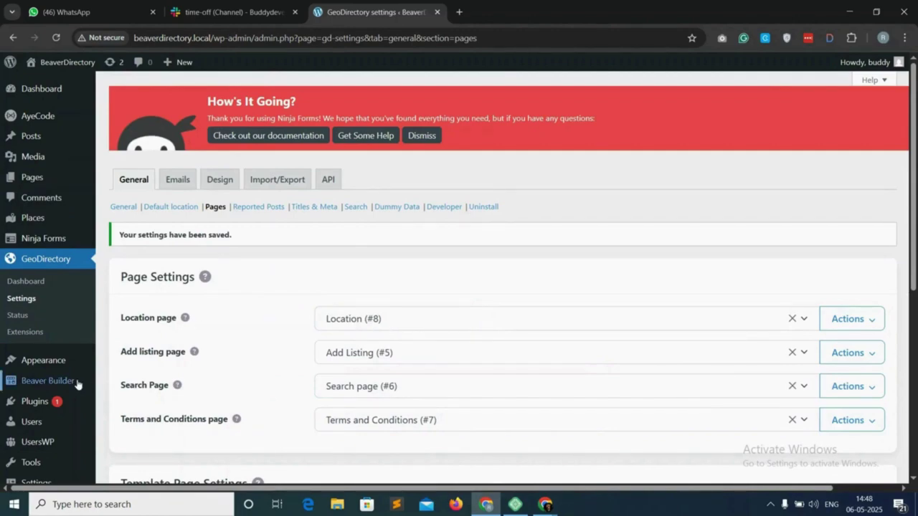
Open the GD search page themer layout in the Beaver Builder editor in a new browser tab.
mouse_move(67, 381)
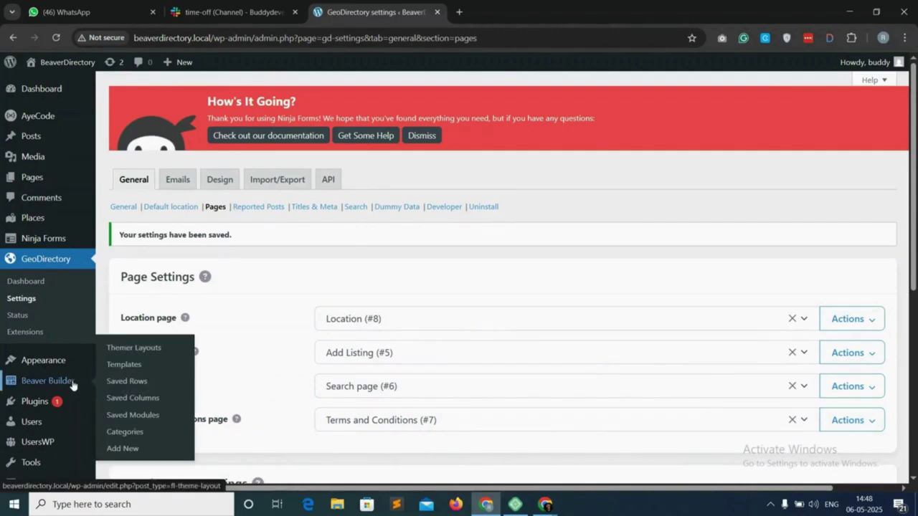
click(136, 348)
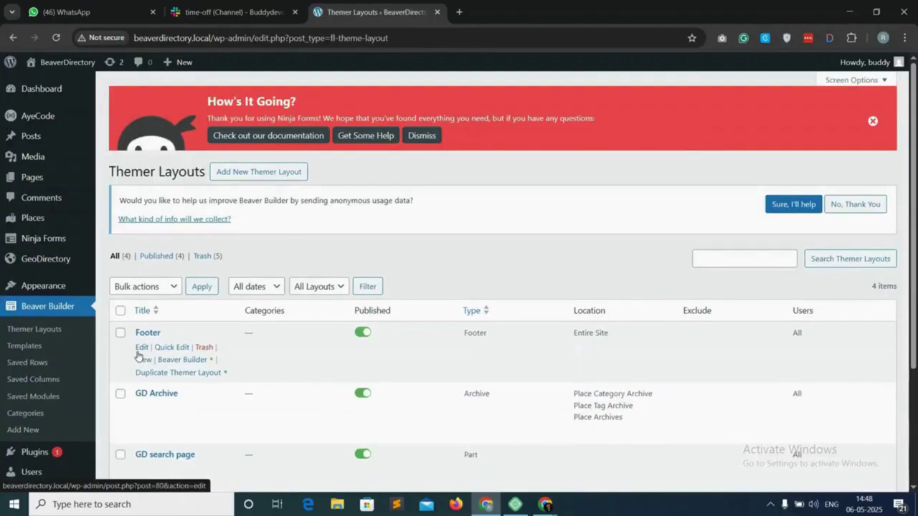
scroll(139, 357, down, 3)
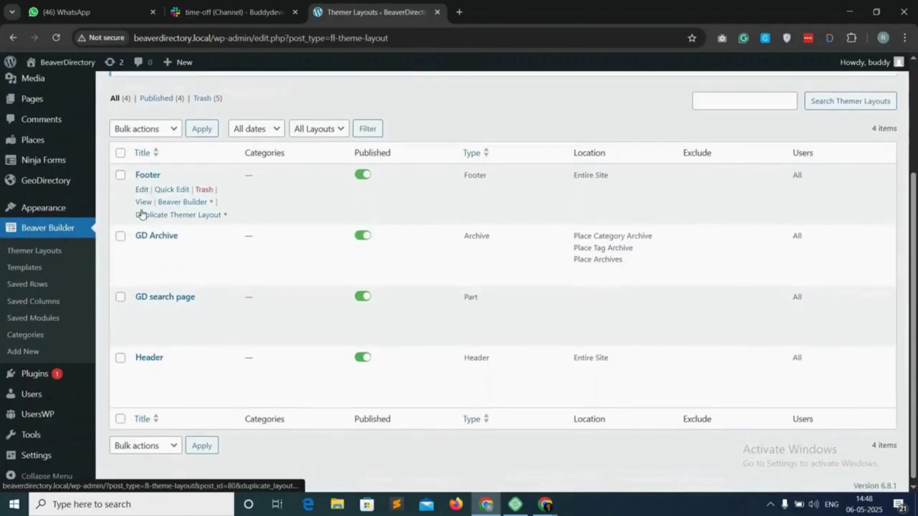
right_click(183, 323)
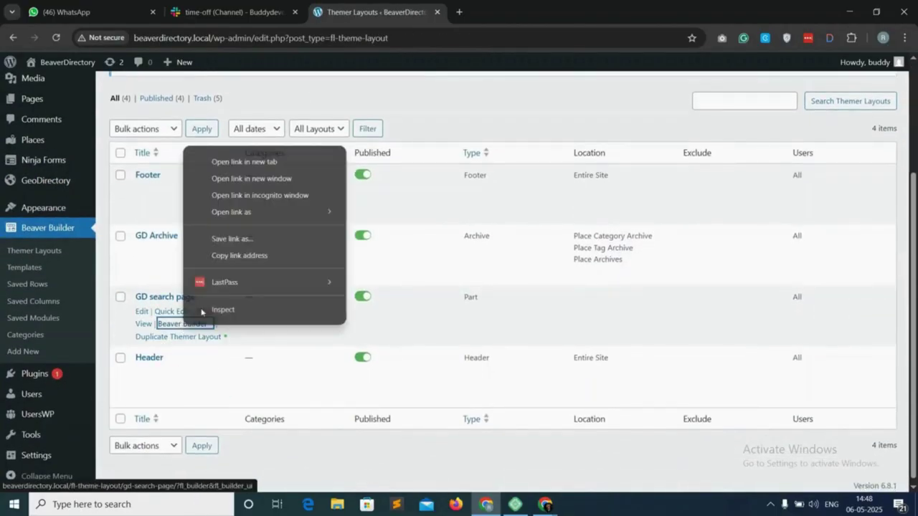
click(256, 162)
click(518, 8)
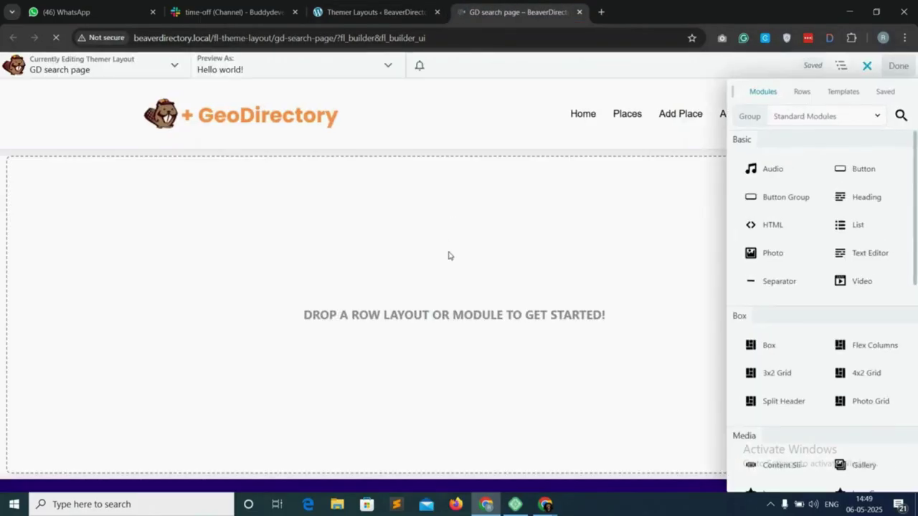
Add a one-column row and place a Heading module in it with the Archive Title field inserted as its text.
click(801, 91)
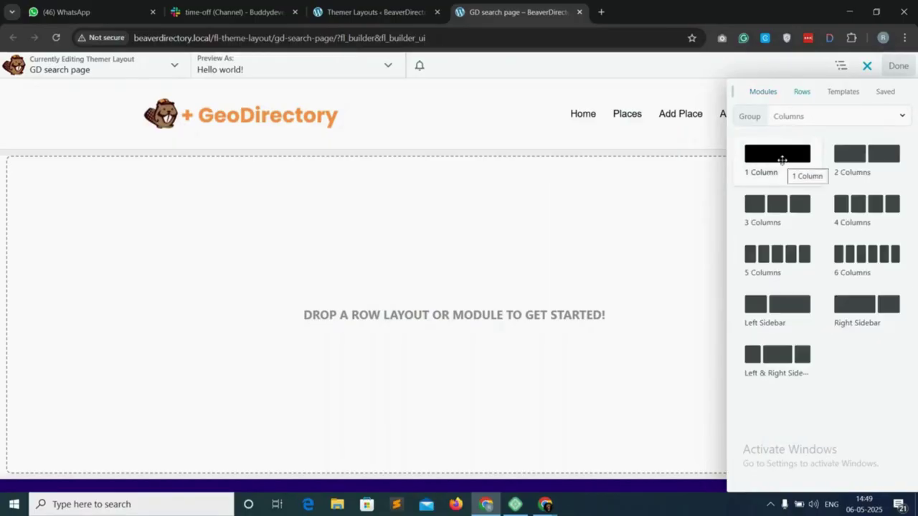
drag(782, 159, 440, 208)
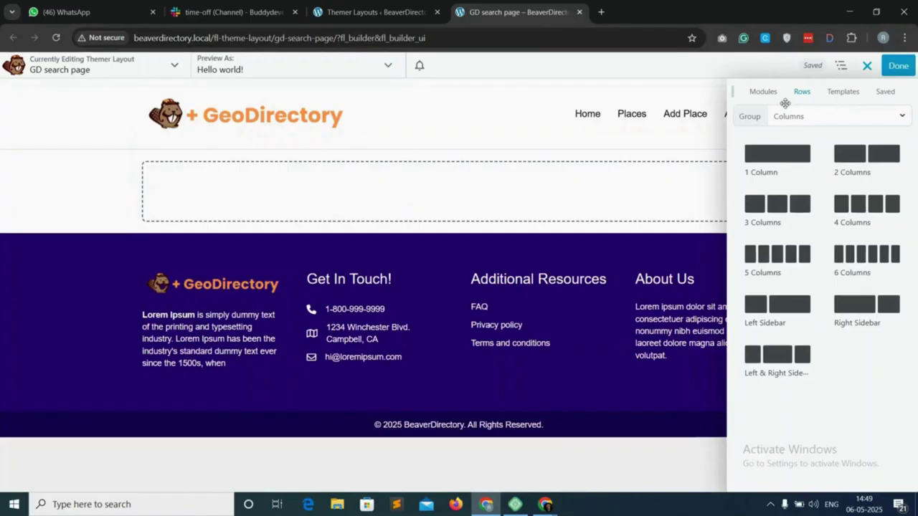
click(763, 92)
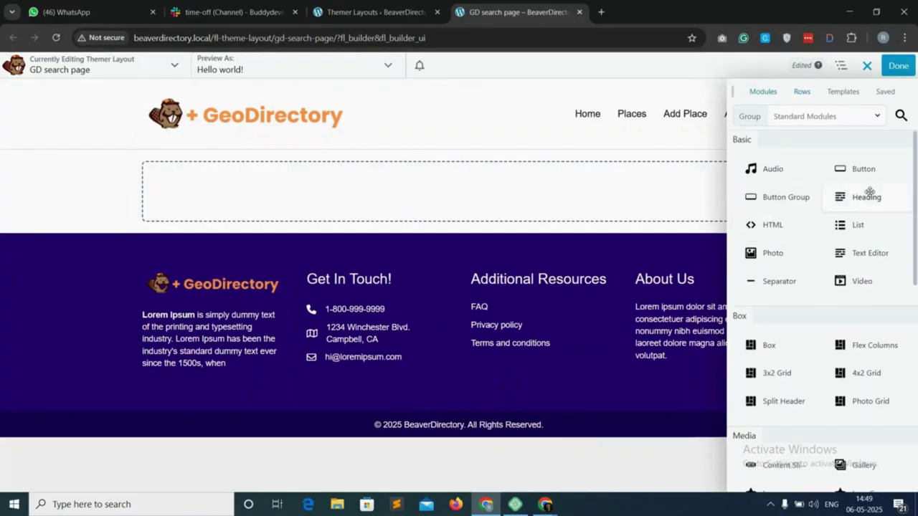
drag(870, 198, 345, 213)
click(588, 228)
mouse_move(459, 262)
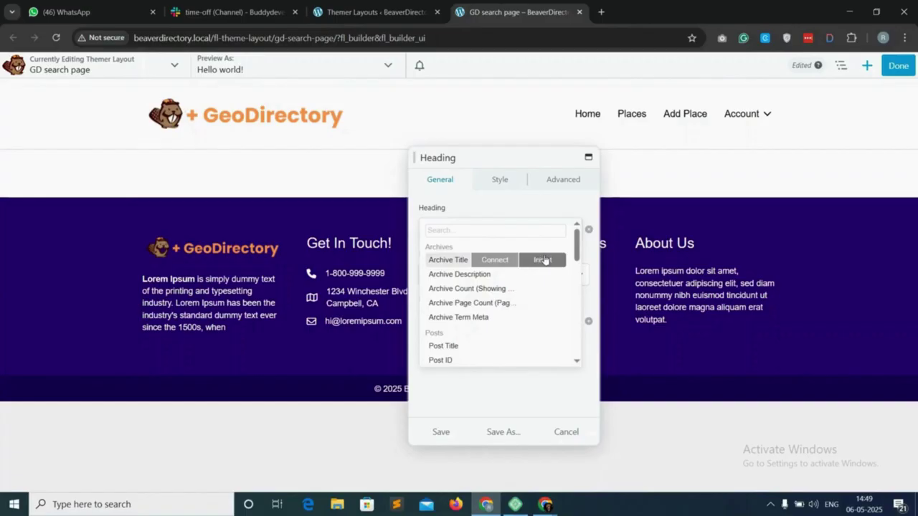
click(543, 260)
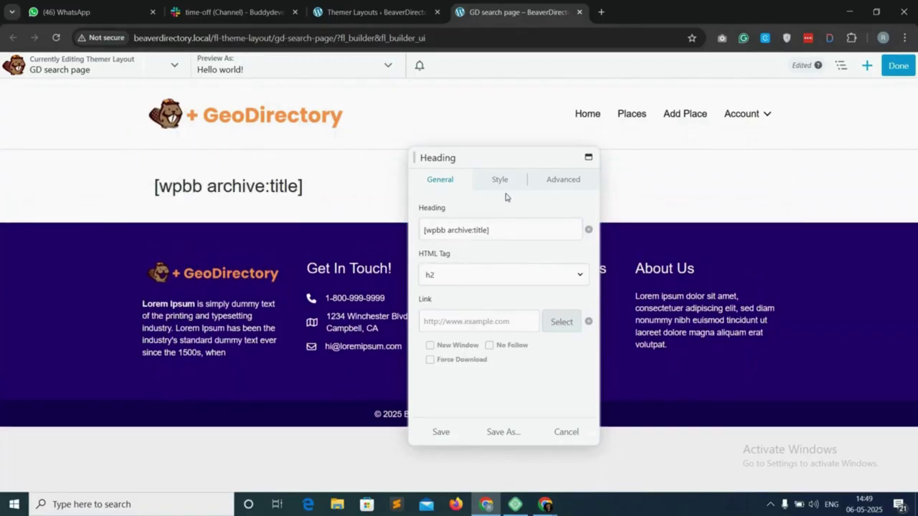
Style the heading with white colour, Semi-Bold weight, 36 px size and centre alignment, and save the module.
click(502, 180)
click(469, 230)
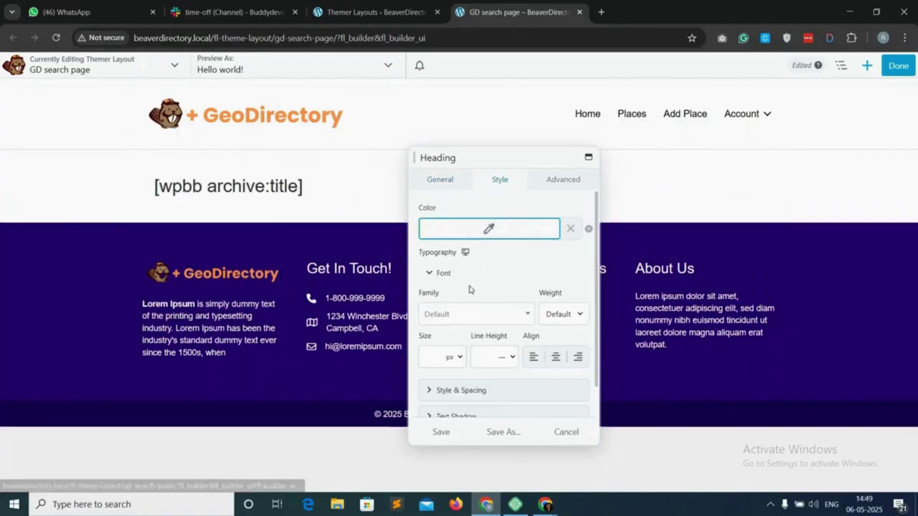
click(493, 230)
click(501, 207)
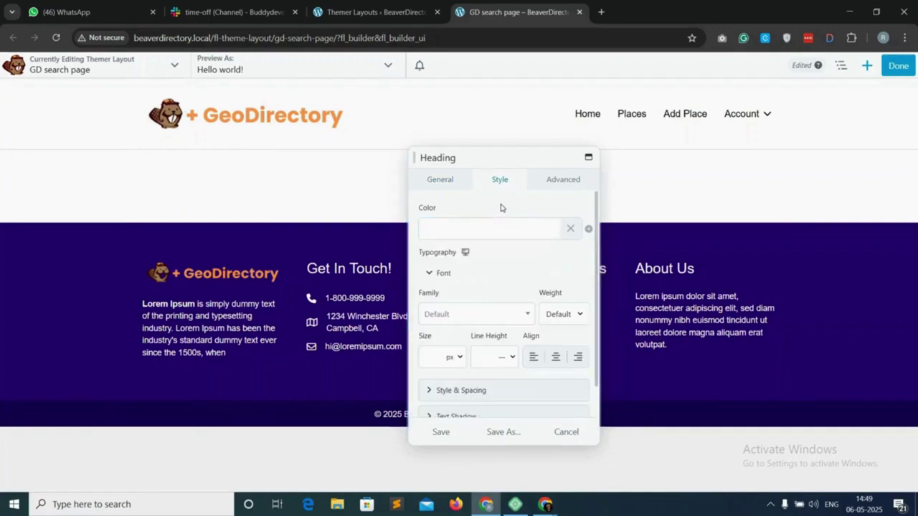
click(564, 316)
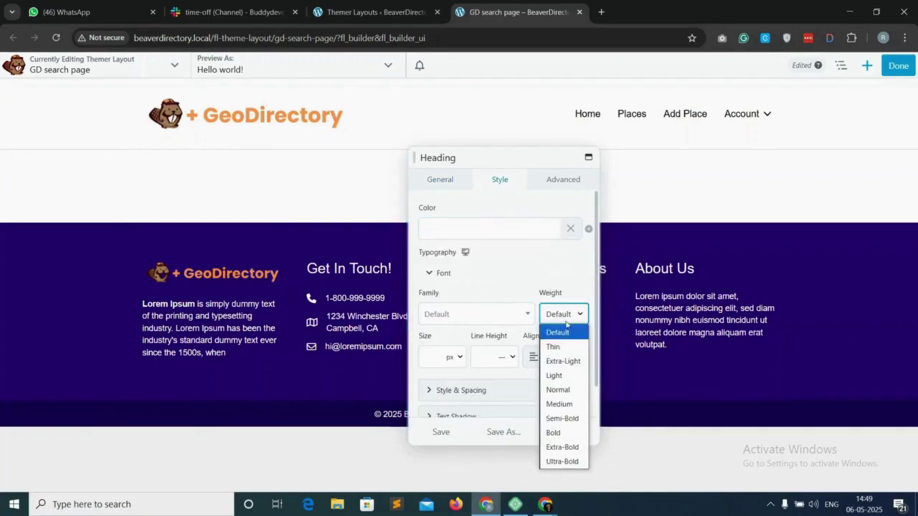
click(571, 422)
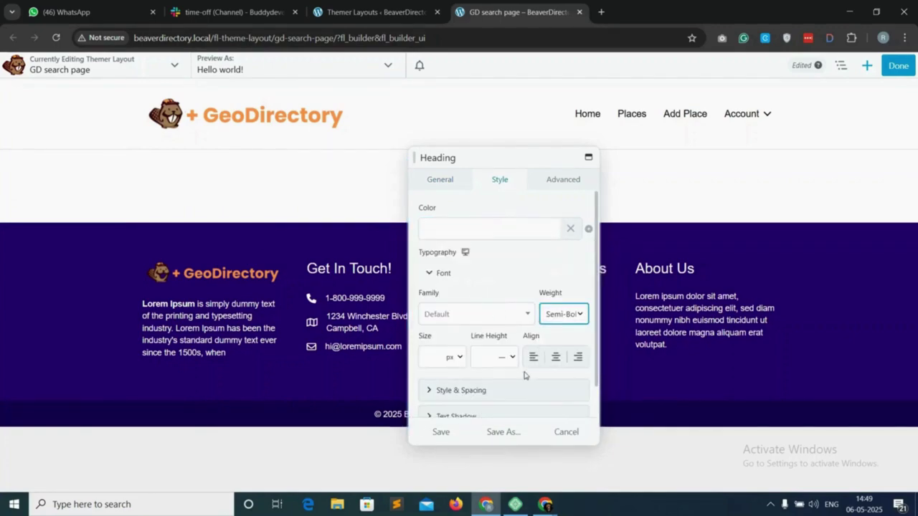
click(430, 355)
text(36)
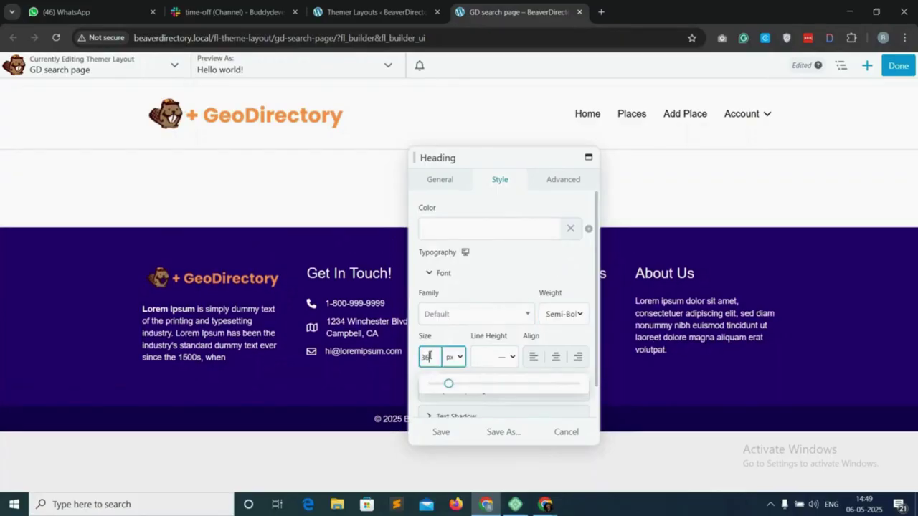
click(555, 359)
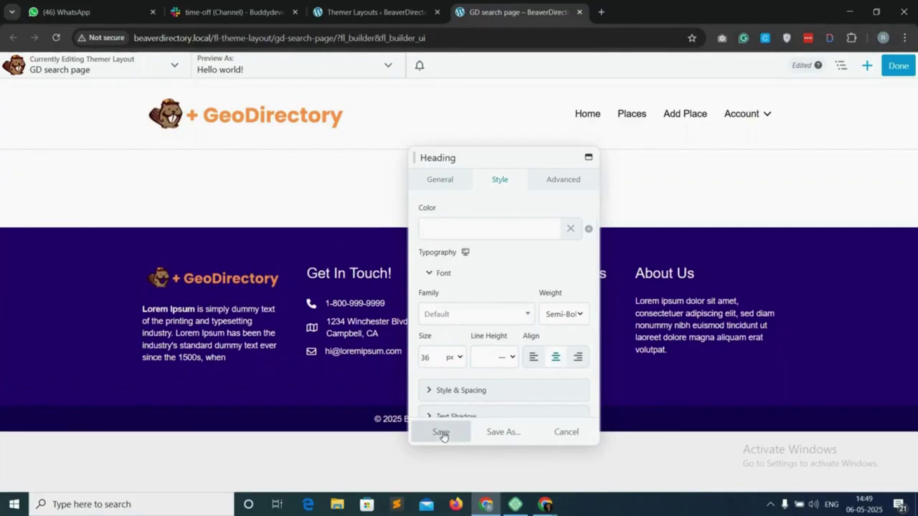
click(558, 179)
click(503, 229)
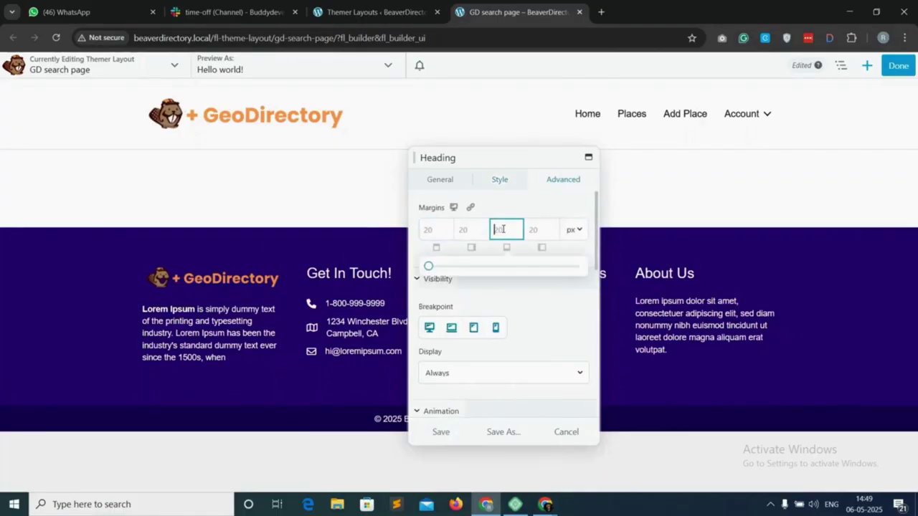
click(441, 432)
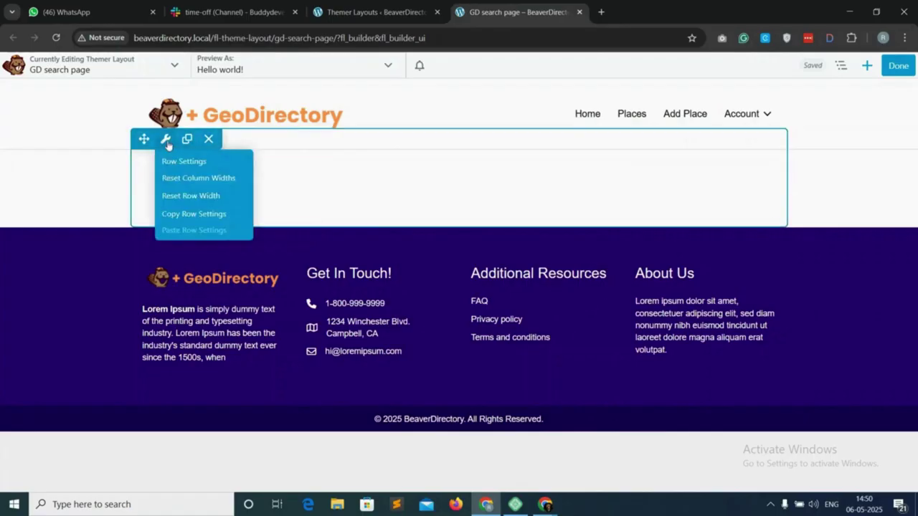
Set the heading row's width to Full Width in its row settings, keeping the content width Fixed.
click(165, 138)
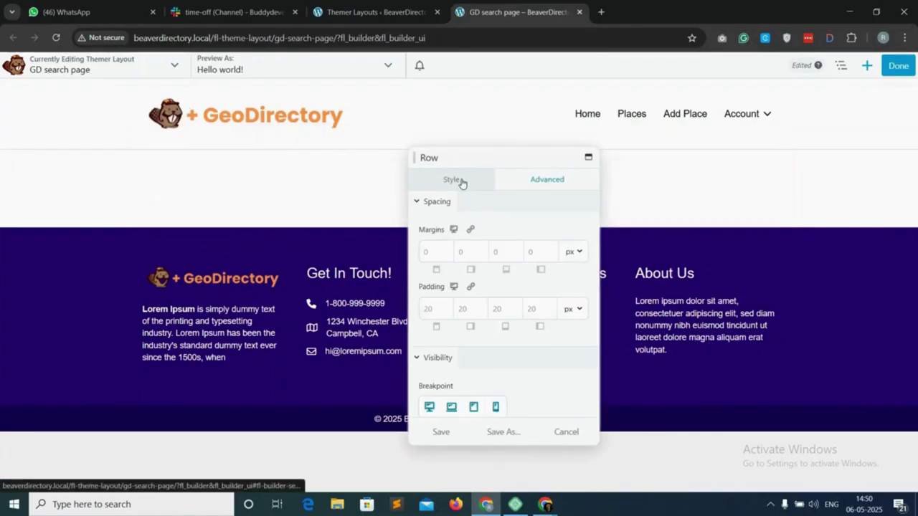
click(459, 183)
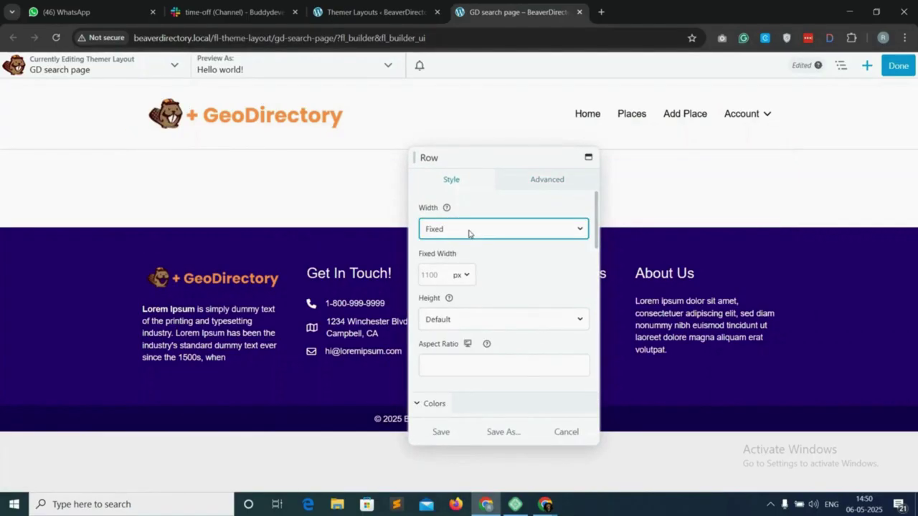
click(469, 229)
click(461, 262)
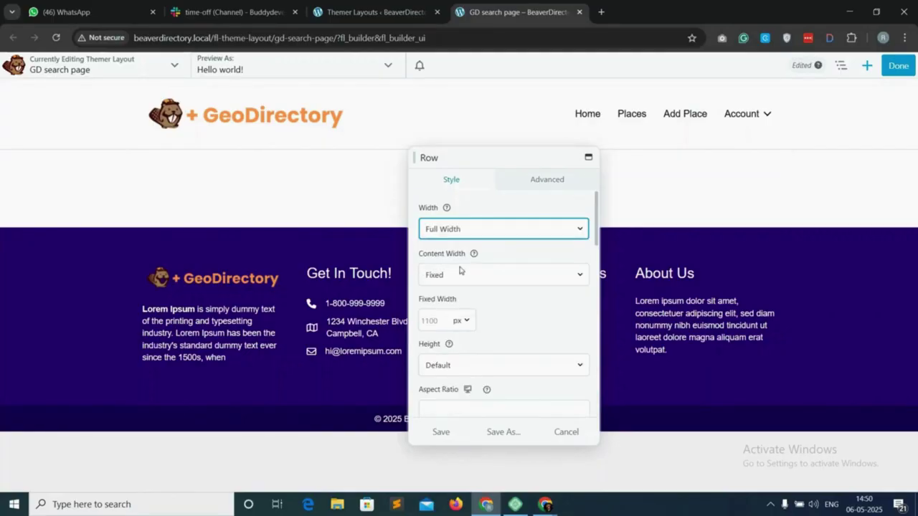
scroll(474, 293, down, 6)
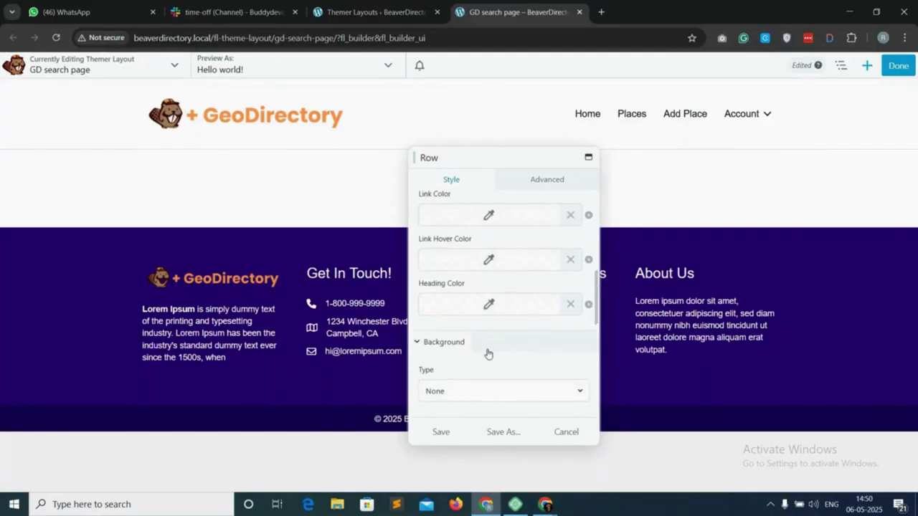
Give the heading row a Color background in dark navy blue and save the row settings.
click(470, 345)
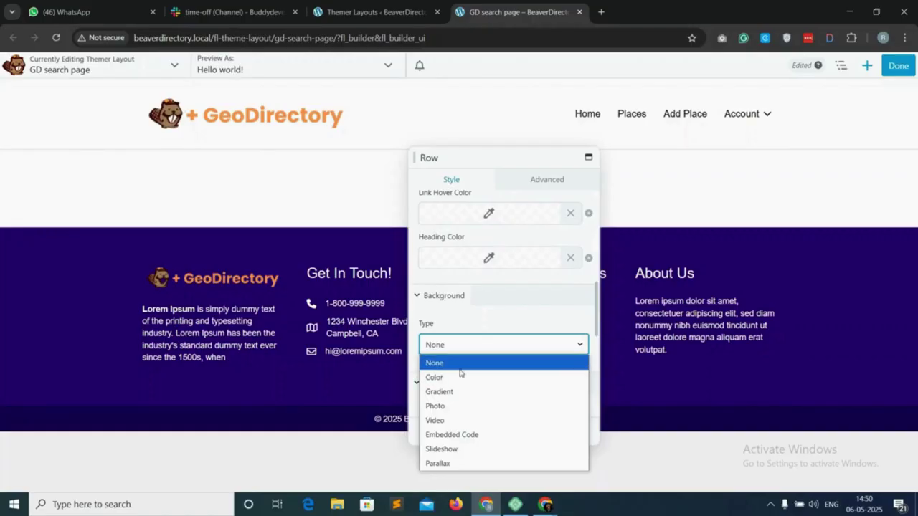
click(456, 367)
click(467, 351)
click(454, 375)
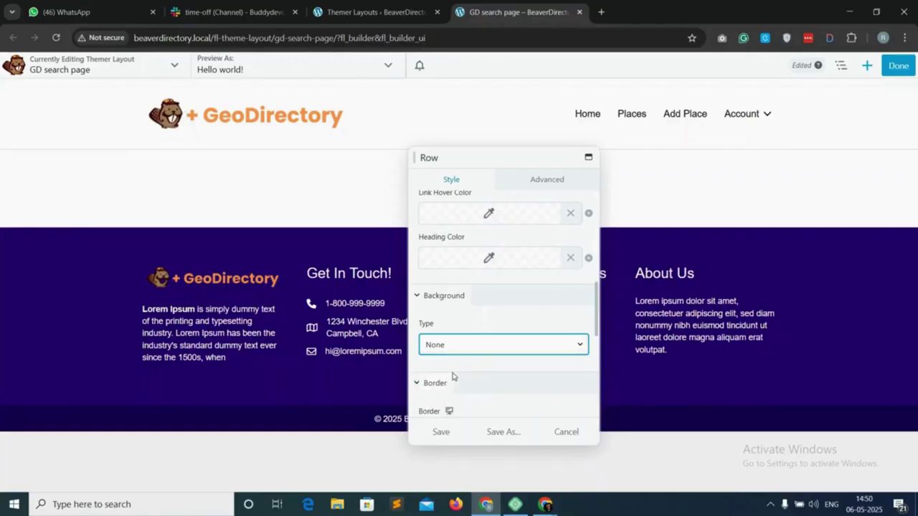
scroll(486, 352, down, 2)
click(488, 329)
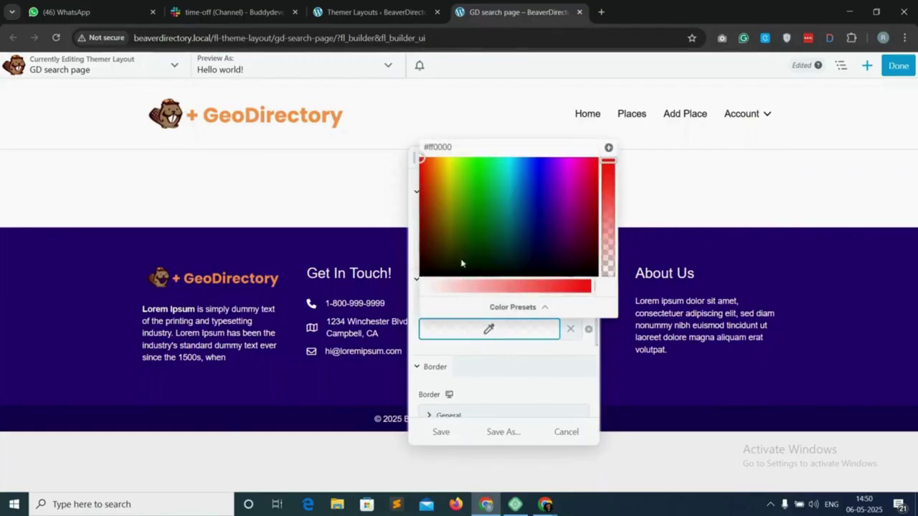
click(529, 245)
drag(529, 245, 533, 236)
click(440, 432)
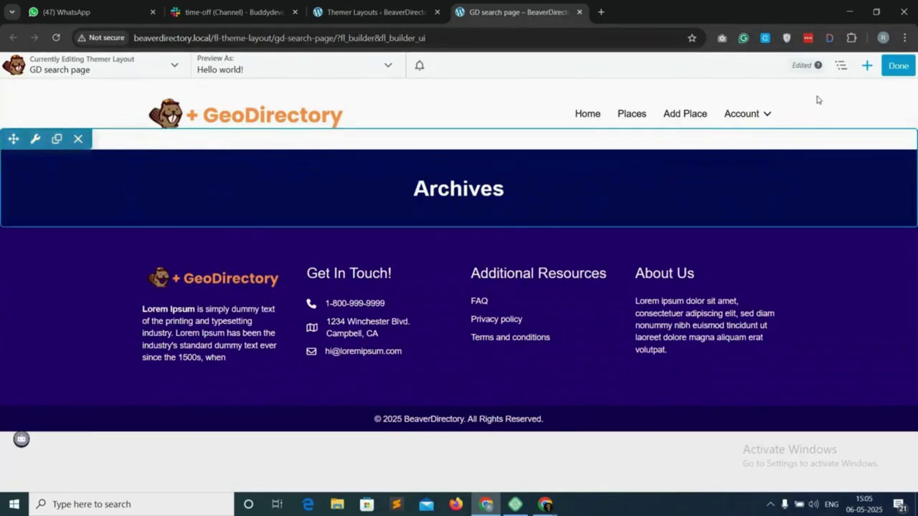
Add a two-column row below the heading row.
click(866, 65)
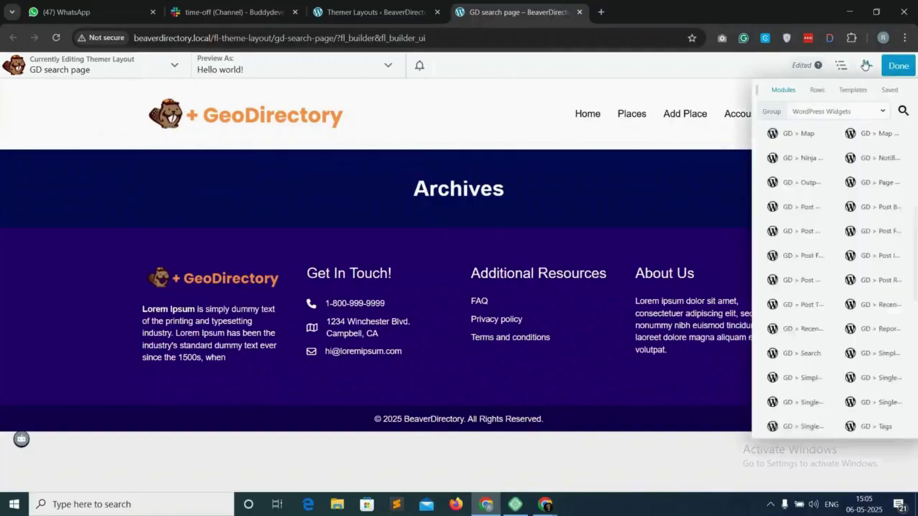
click(802, 94)
drag(871, 165, 434, 297)
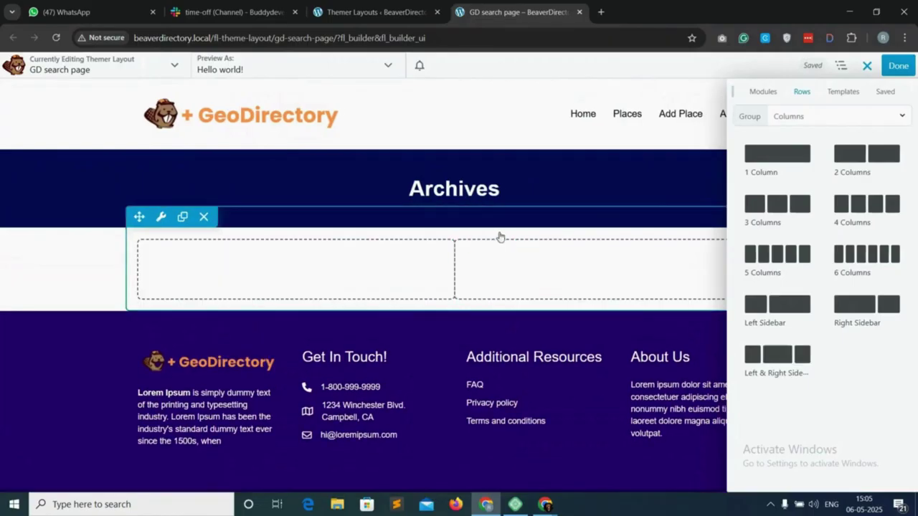
mouse_move(161, 217)
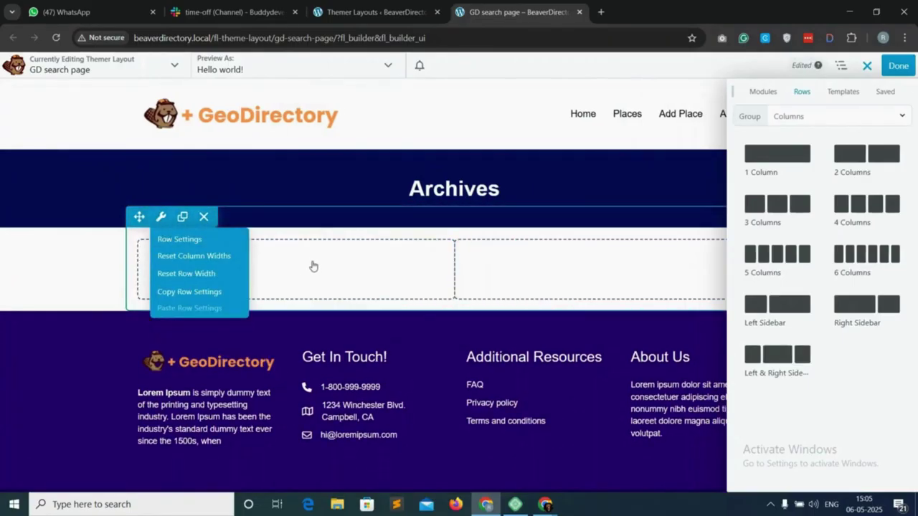
Place the GD > Search WordPress widget in the first column of the two-column row.
click(763, 91)
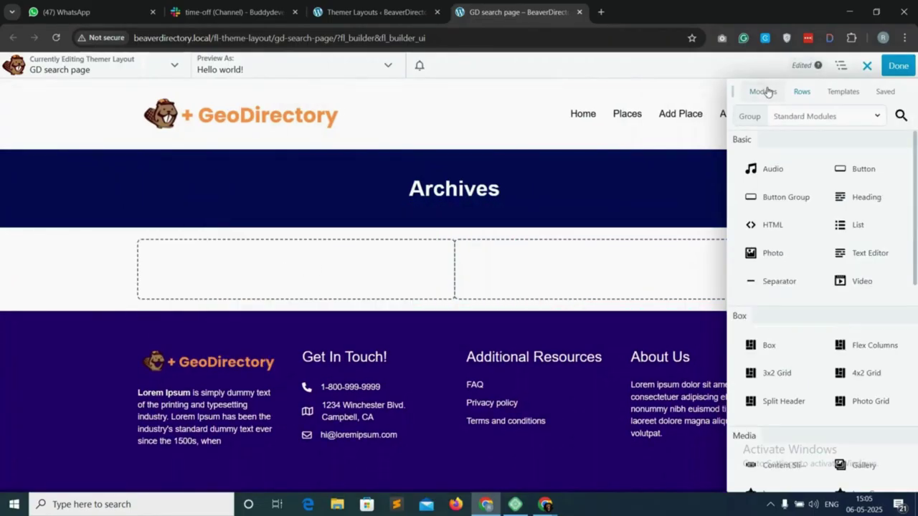
click(808, 121)
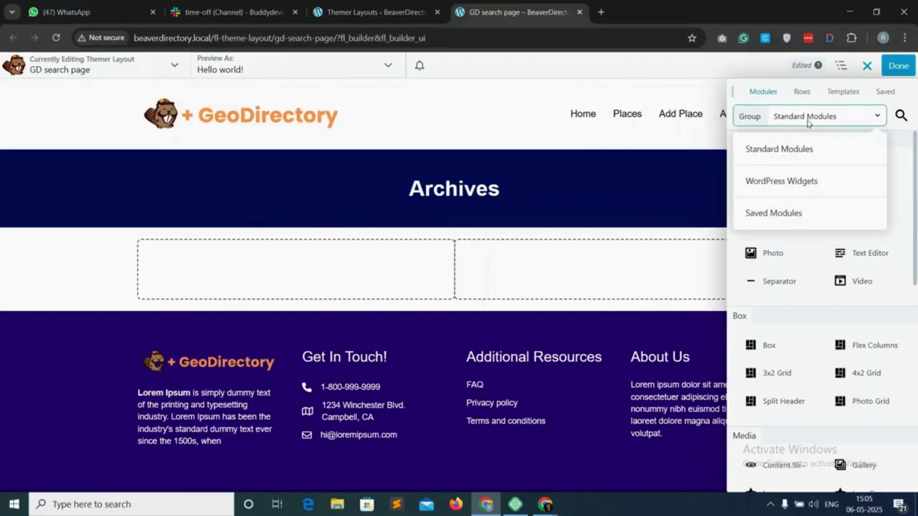
click(772, 185)
scroll(796, 364, down, 5)
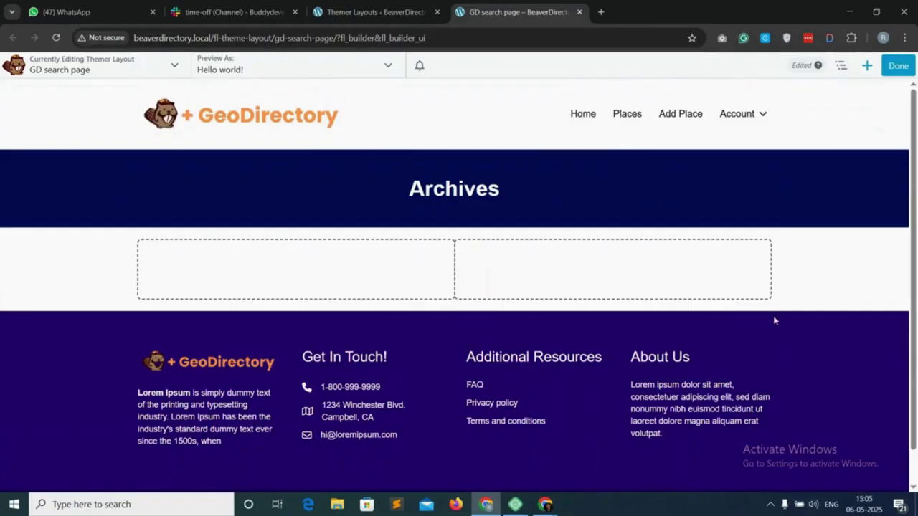
drag(784, 380, 319, 364)
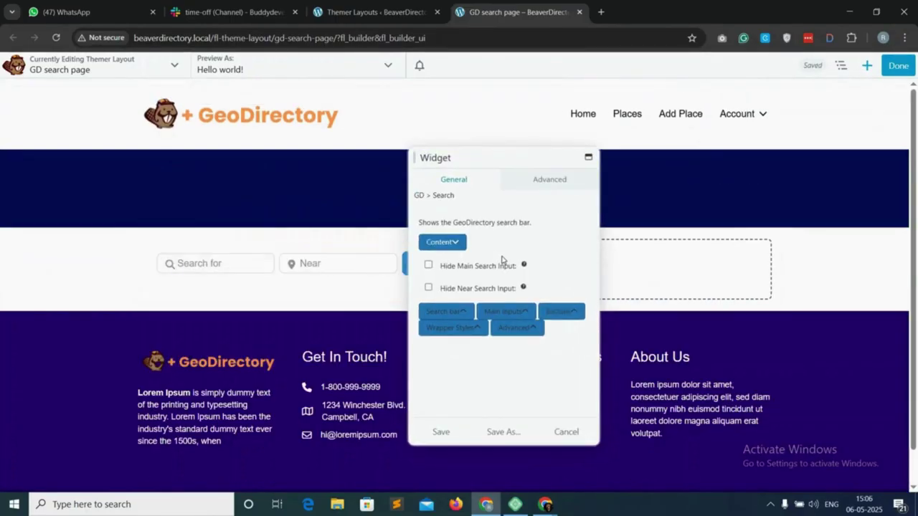
Change the input size in the GD > Search widget's search bar settings.
click(444, 311)
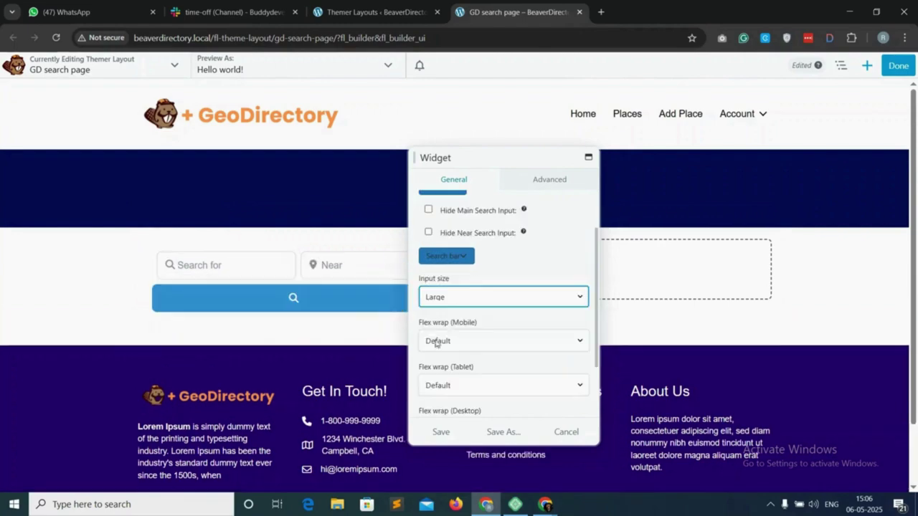
click(450, 299)
click(441, 329)
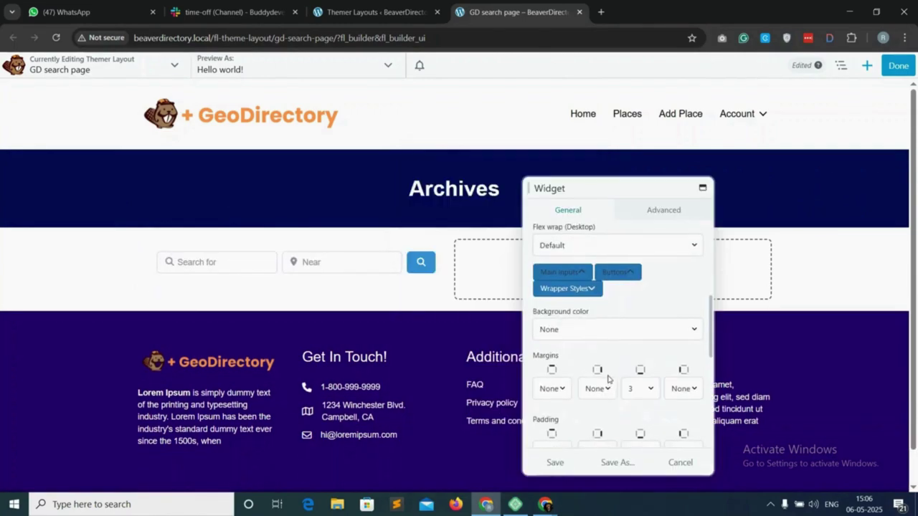
Set the search widget's bottom margin to 0 in its wrapper styles and save the widget.
scroll(611, 377, down, 1)
click(640, 360)
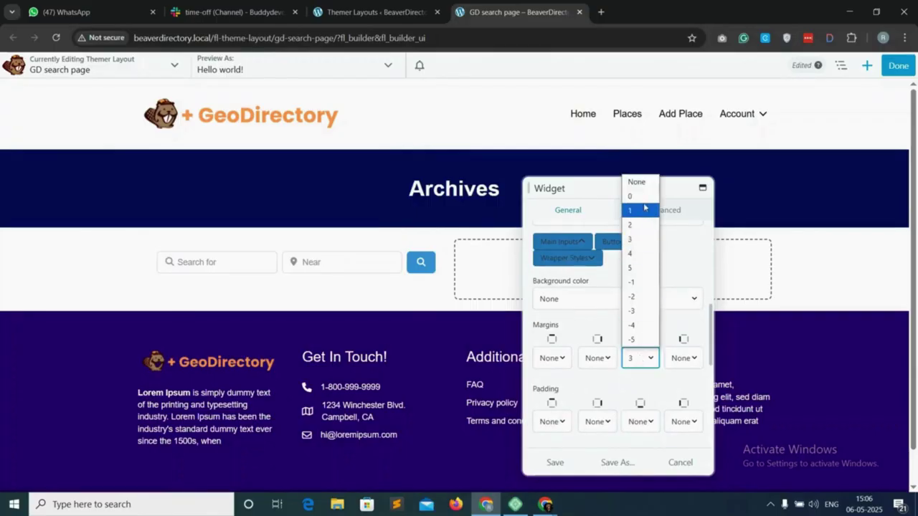
click(639, 194)
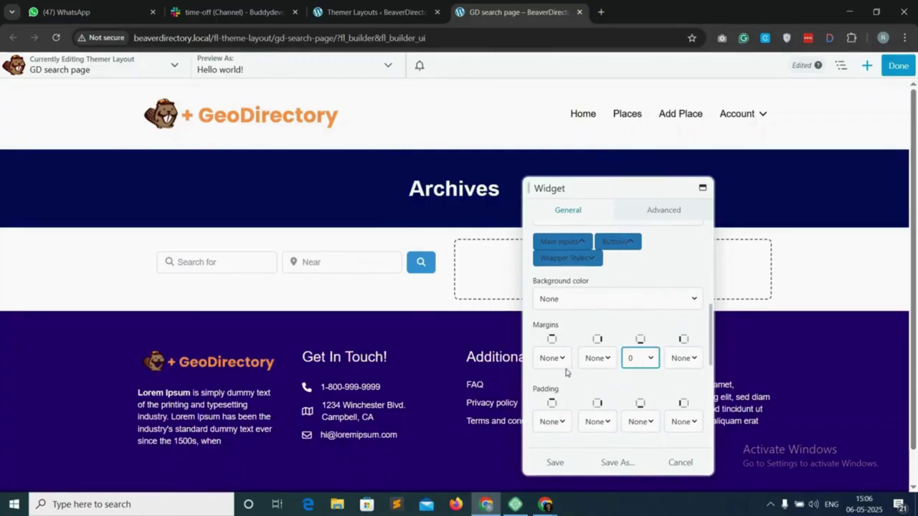
click(554, 462)
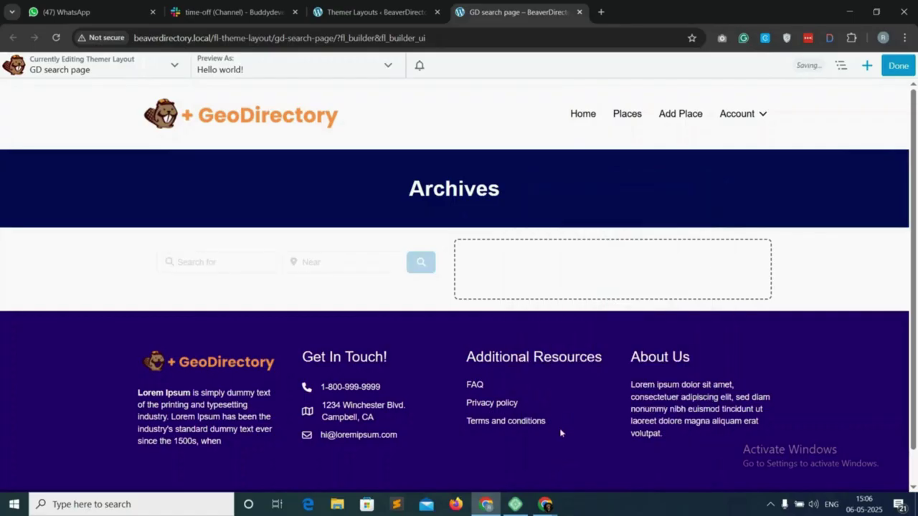
Add a GD > Loop Actions widget below the search bar and save it with its default settings.
click(867, 66)
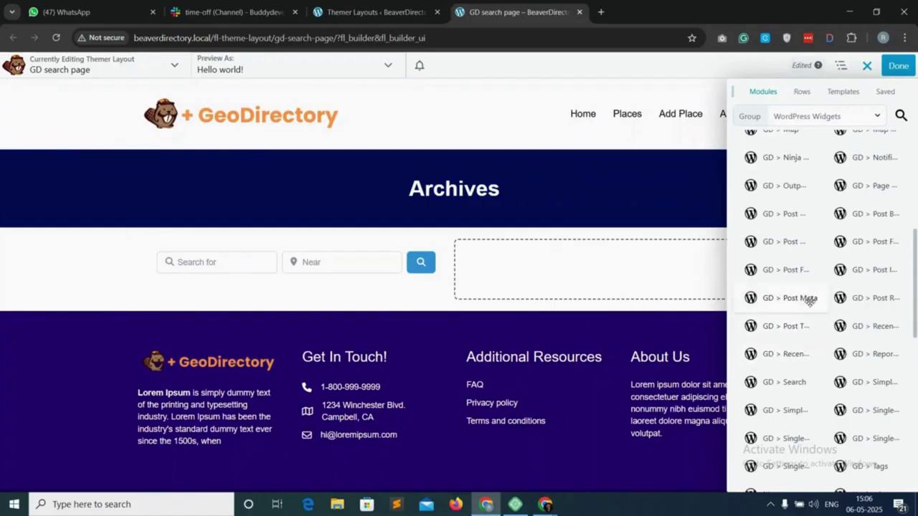
scroll(801, 287, up, 5)
drag(796, 217, 315, 374)
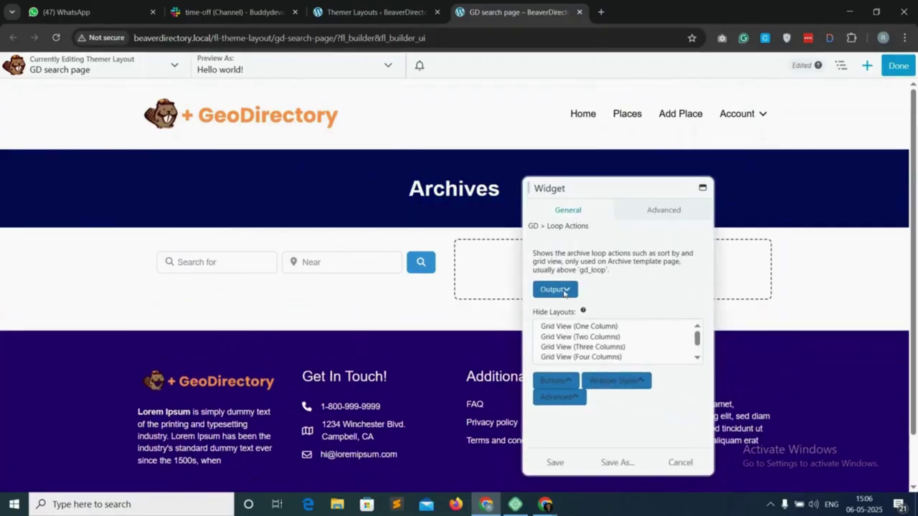
click(557, 463)
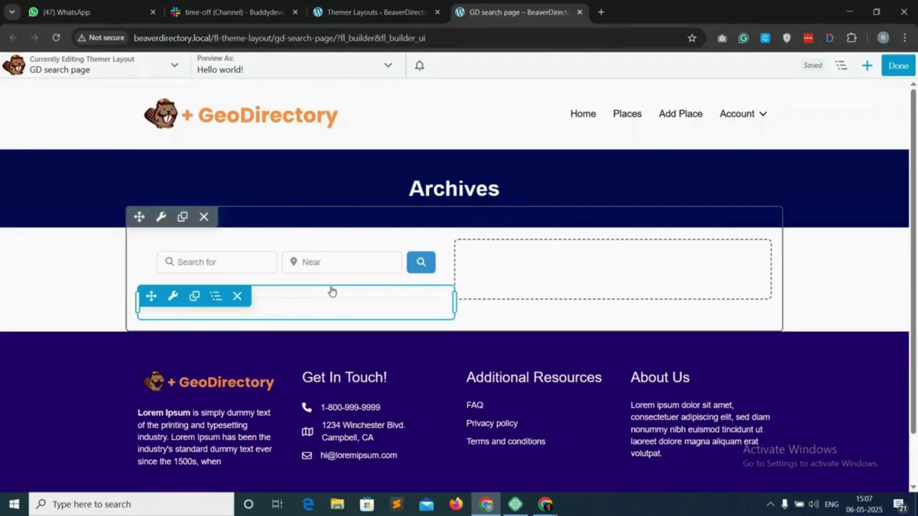
Add a GD > Loop widget below the loop actions, set its card shadow to Small, and save it.
click(868, 68)
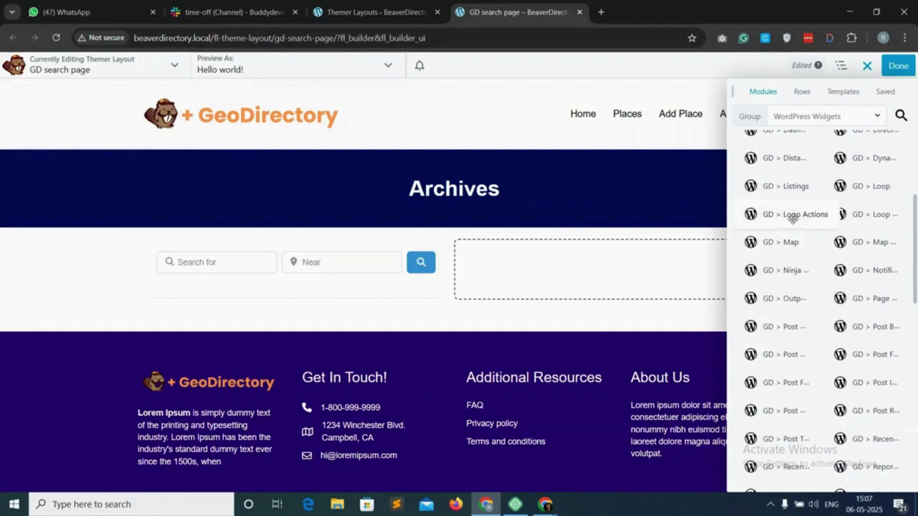
drag(792, 218, 296, 422)
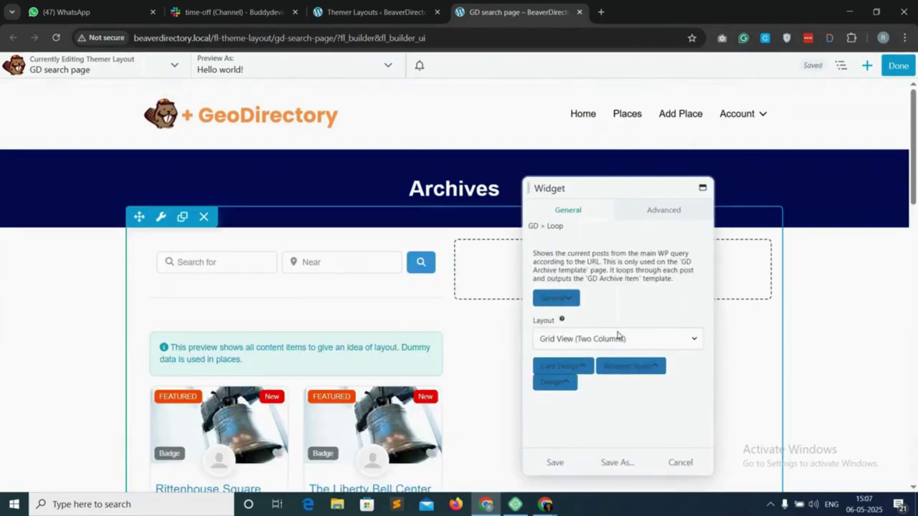
click(563, 366)
scroll(573, 401, down, 2)
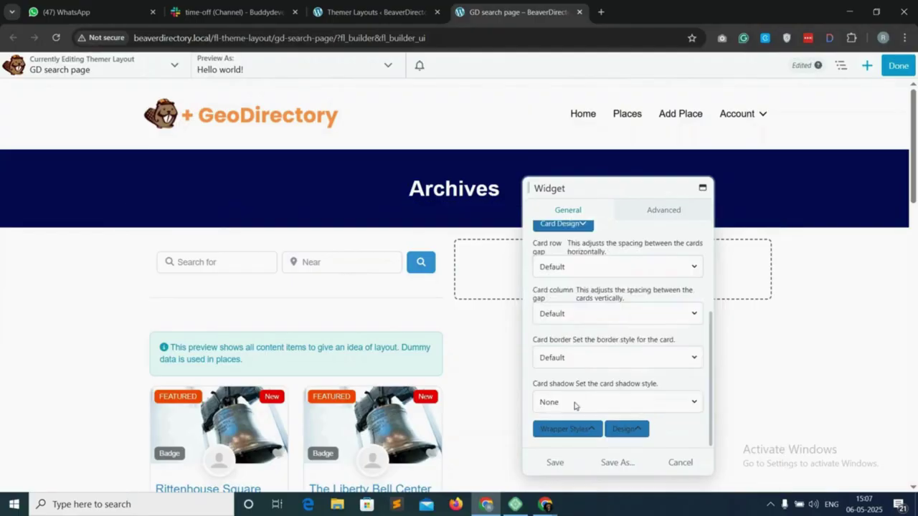
click(575, 401)
click(568, 434)
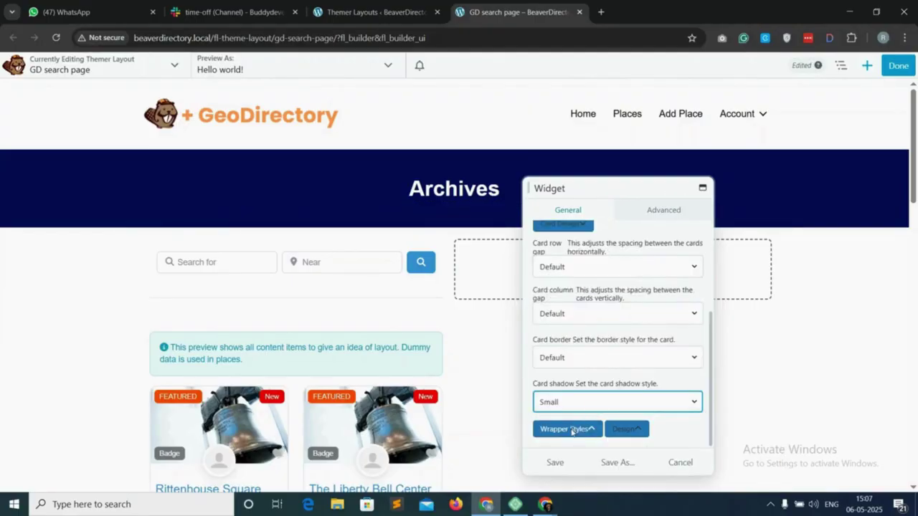
click(626, 429)
scroll(629, 429, down, 1)
scroll(629, 429, down, 1)
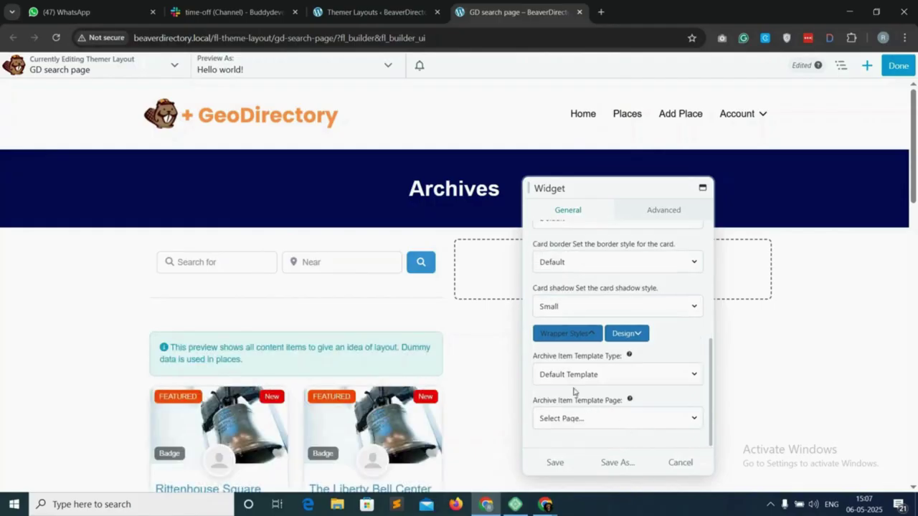
click(555, 463)
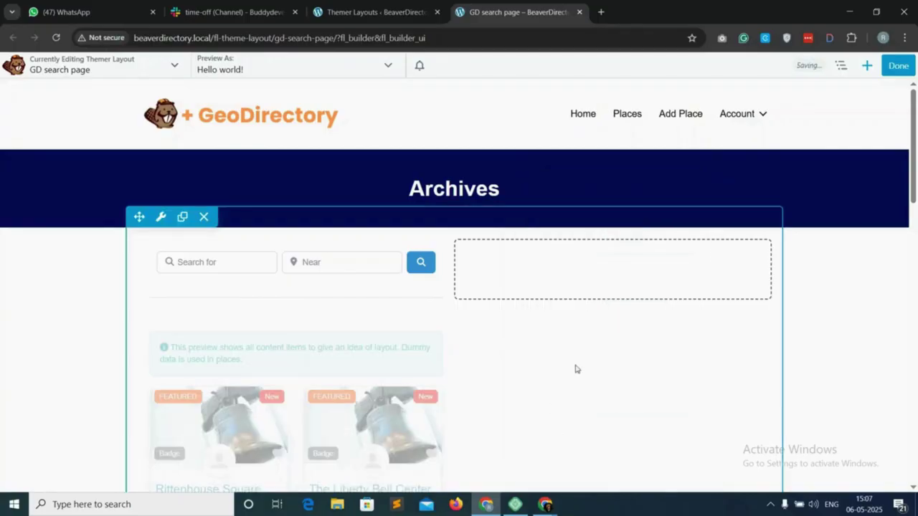
Add a GD > Loop Paging widget below the listings and save it with its default pagination settings.
click(866, 67)
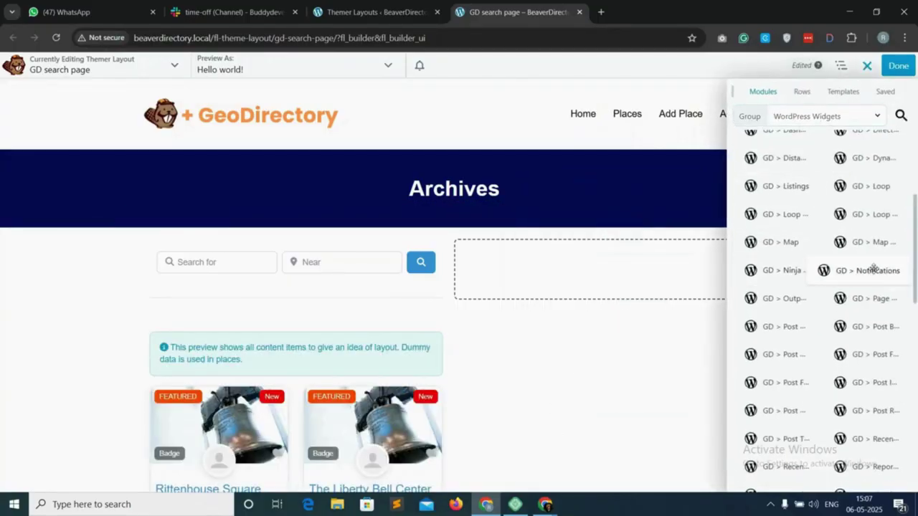
drag(769, 256, 357, 353)
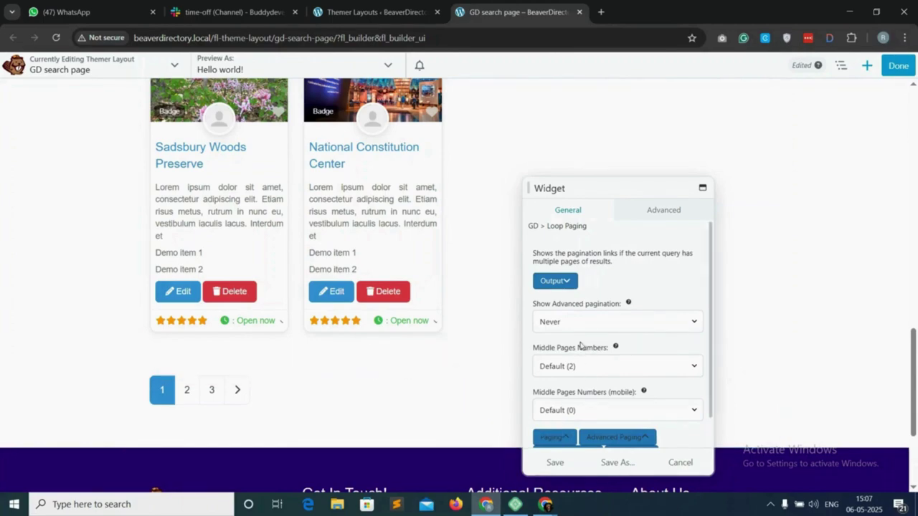
scroll(580, 345, down, 1)
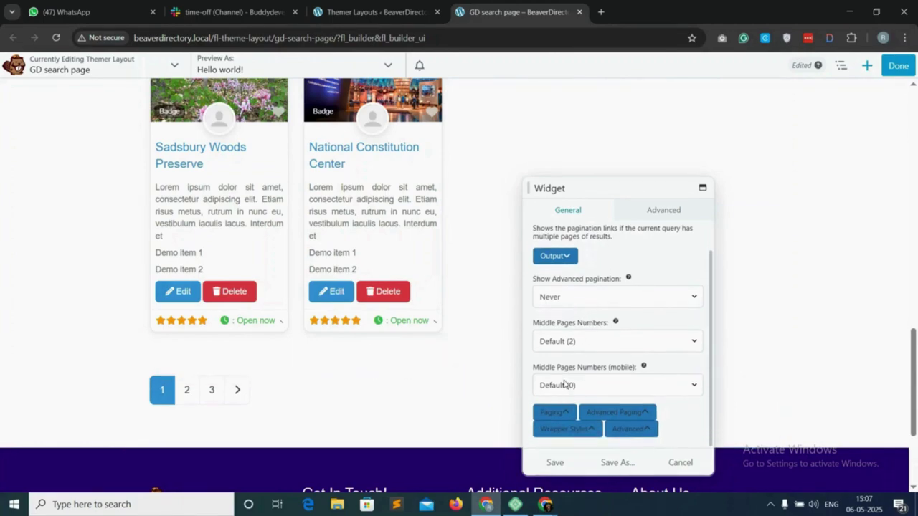
click(559, 412)
scroll(572, 402, down, 6)
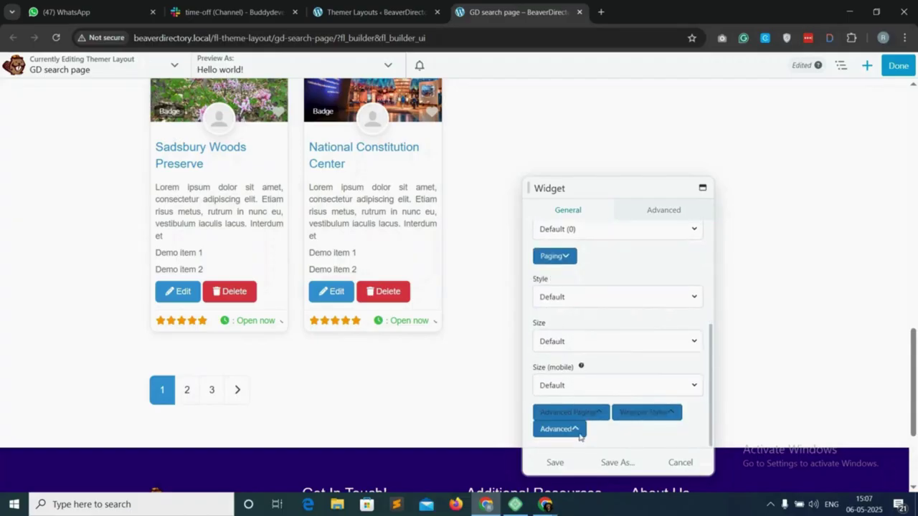
click(556, 466)
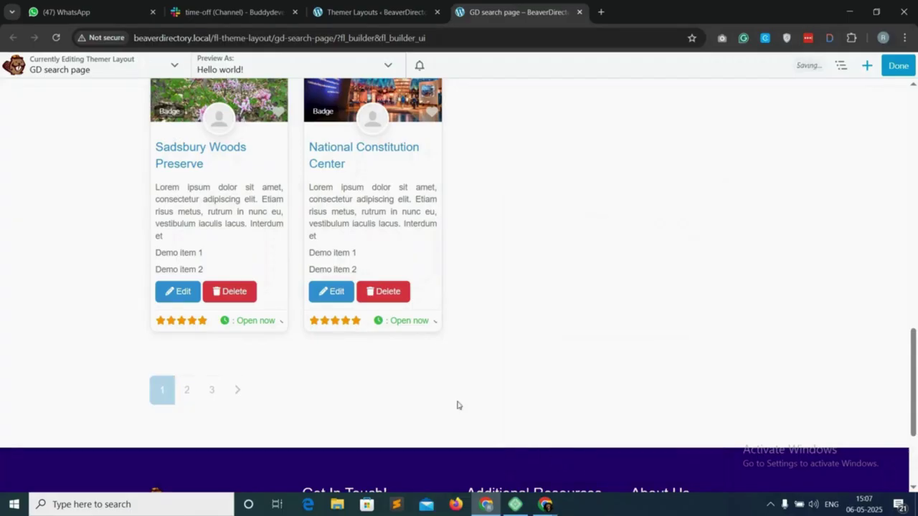
Open the wrapper style settings of the Loop Actions widget below the search bar and save the widget.
click(289, 247)
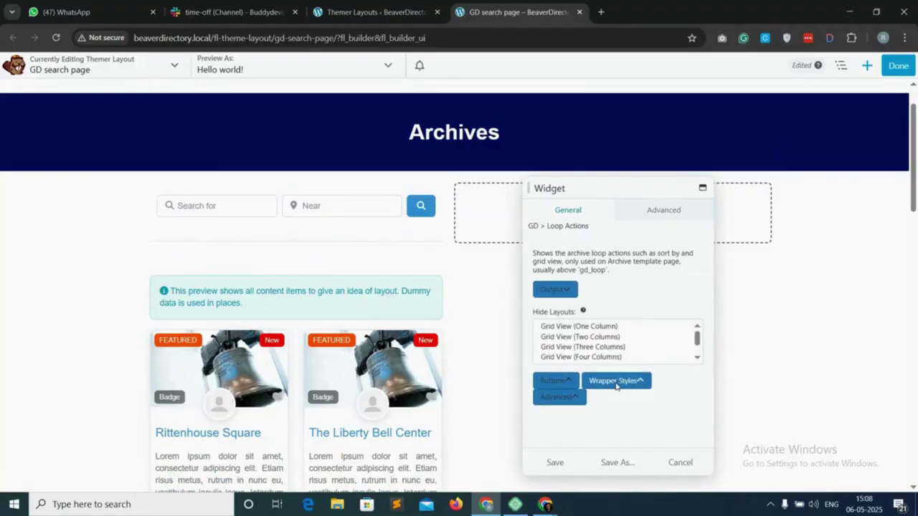
click(616, 382)
scroll(617, 383, down, 3)
click(555, 464)
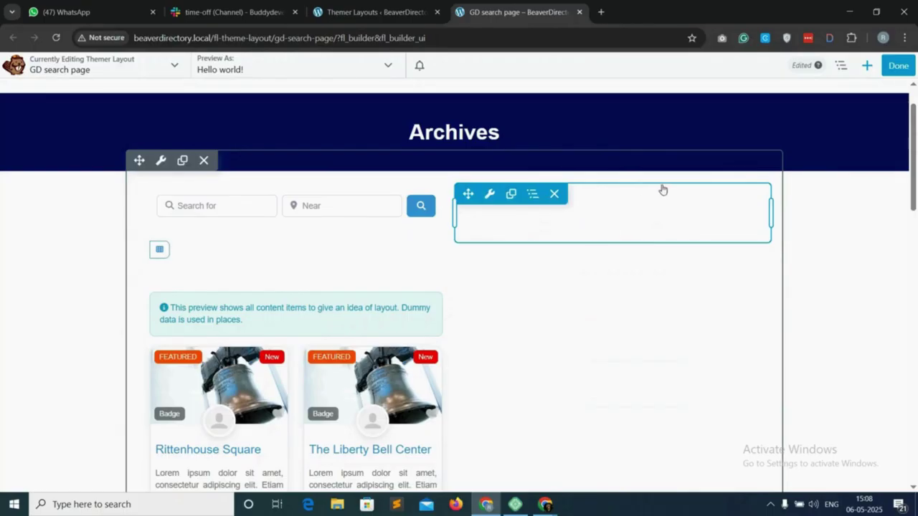
Add a GD > Map widget to the empty second column and enable showing all posts.
click(867, 65)
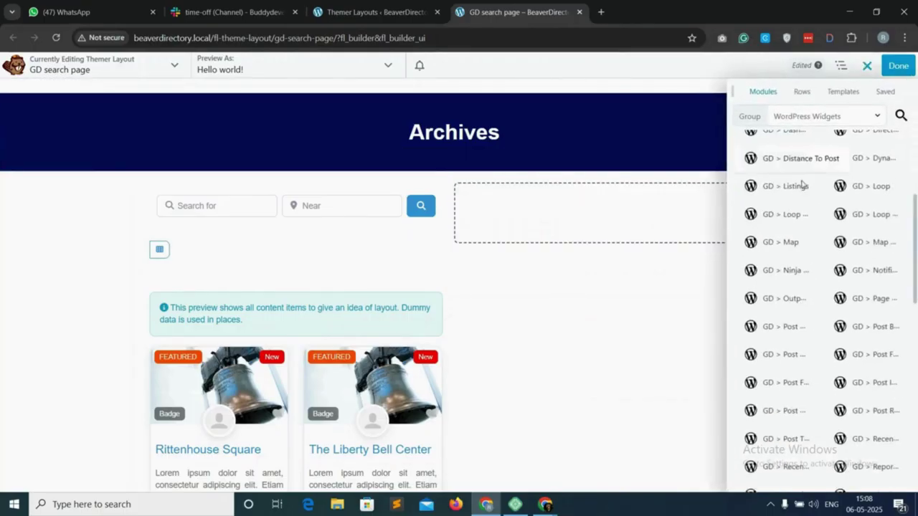
drag(789, 241, 552, 366)
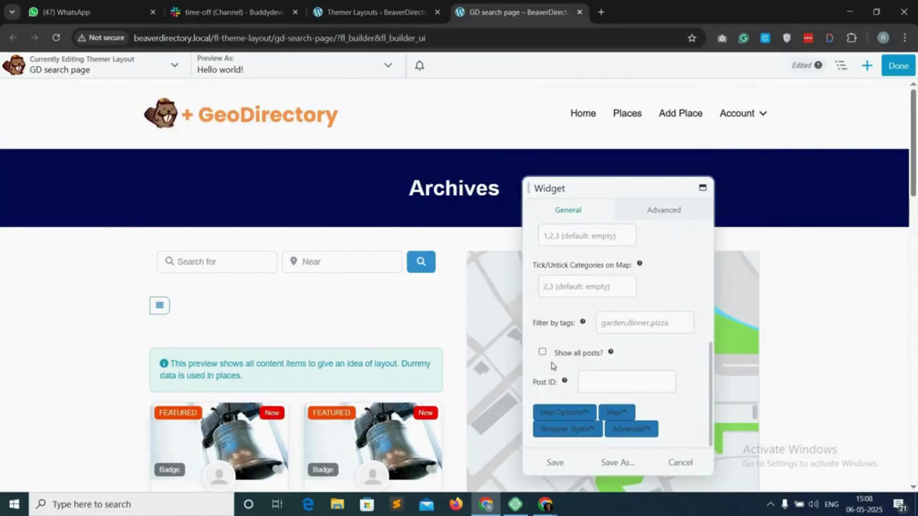
click(543, 354)
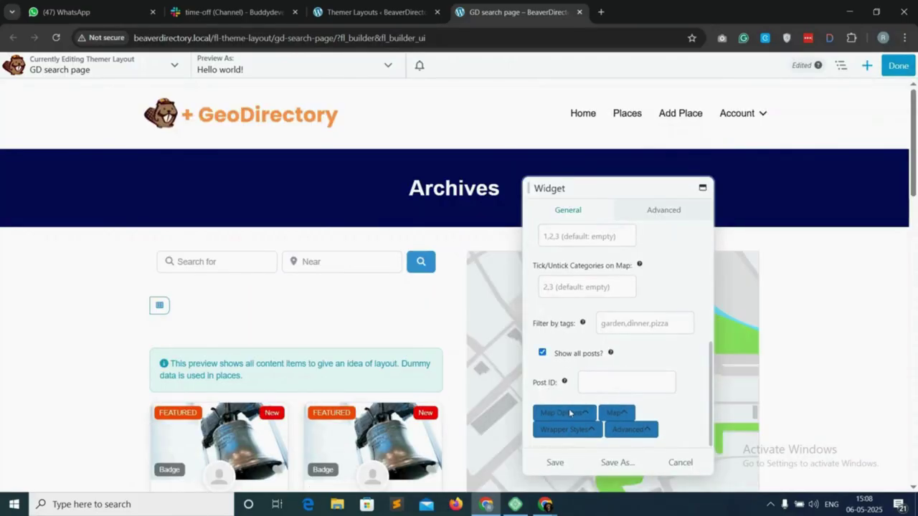
Enable the search filter and mouse scroll zoom in the map widget's options.
click(570, 413)
scroll(549, 313, down, 2)
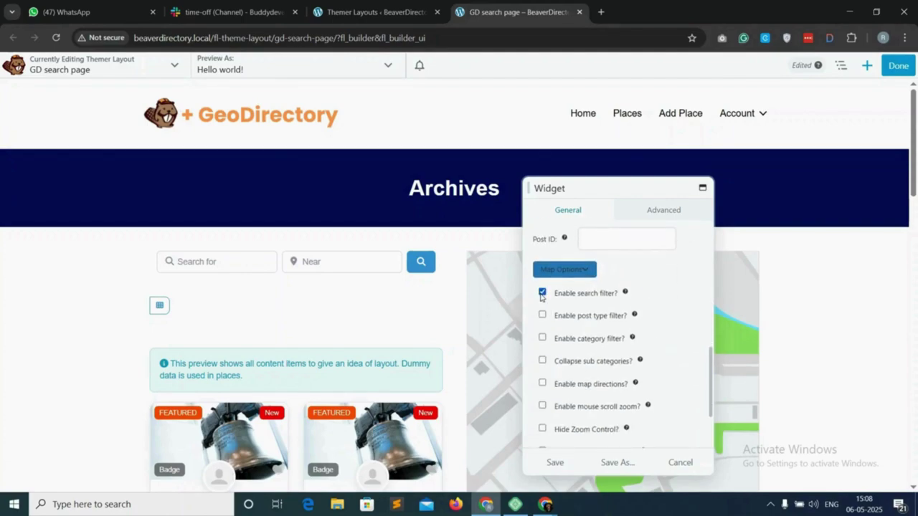
scroll(577, 337, down, 3)
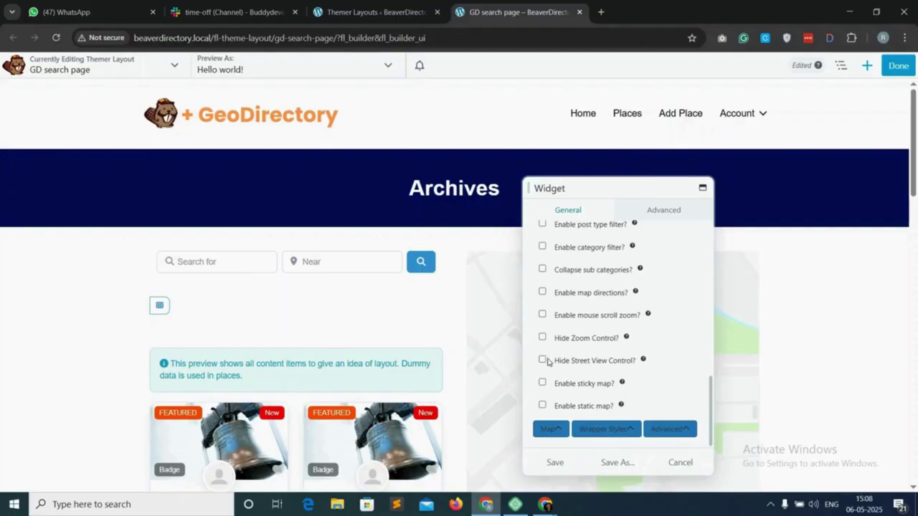
scroll(543, 278, up, 1)
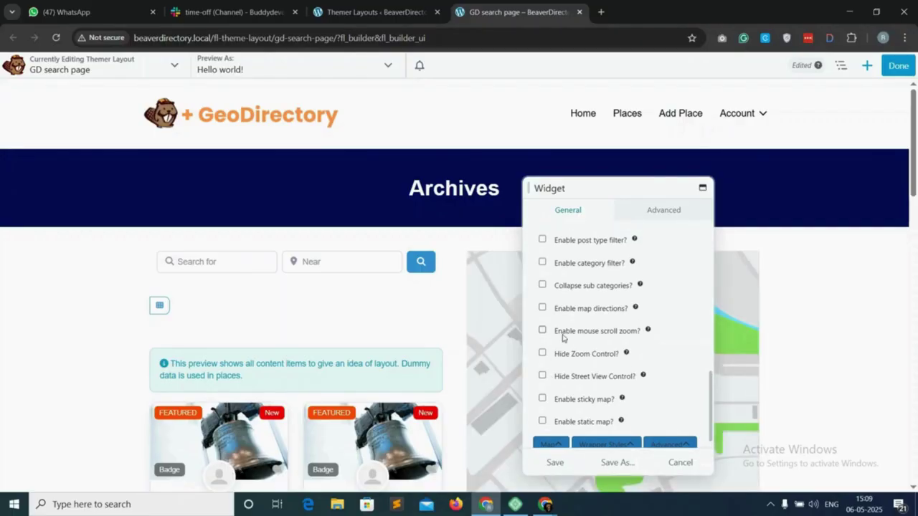
scroll(621, 339, down, 1)
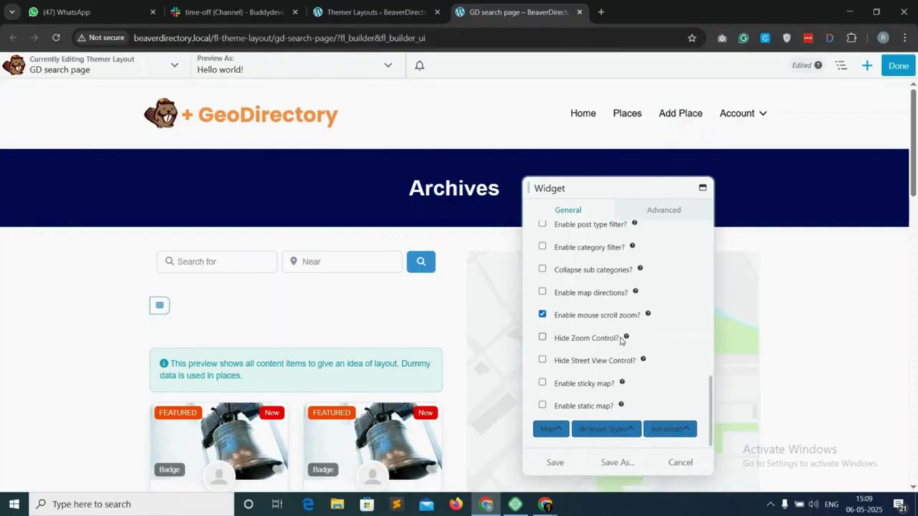
Set the map's height to 100vh and its zoom level to 4.
click(553, 430)
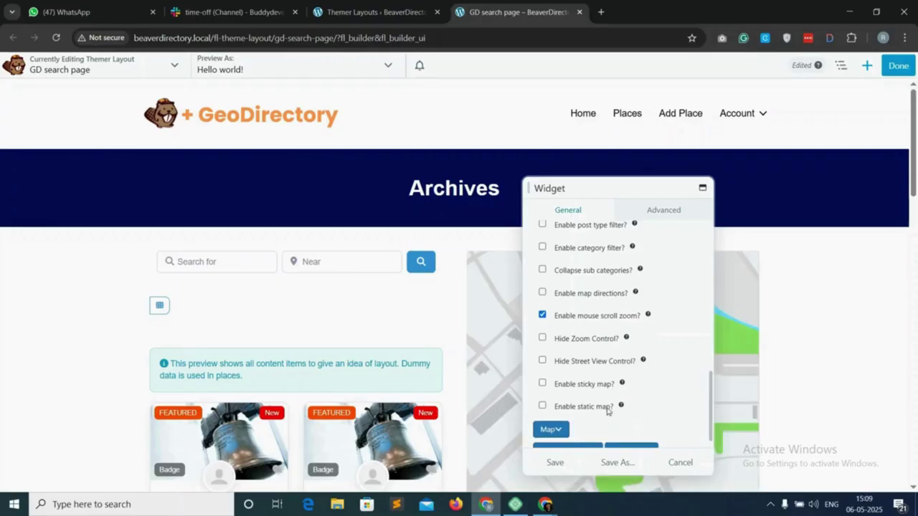
scroll(607, 410, down, 3)
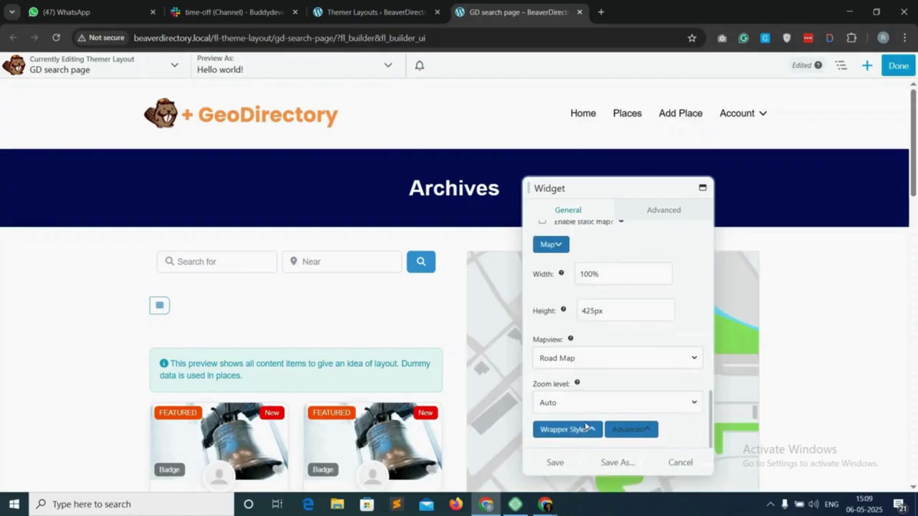
double_click(589, 311)
text(100vh)
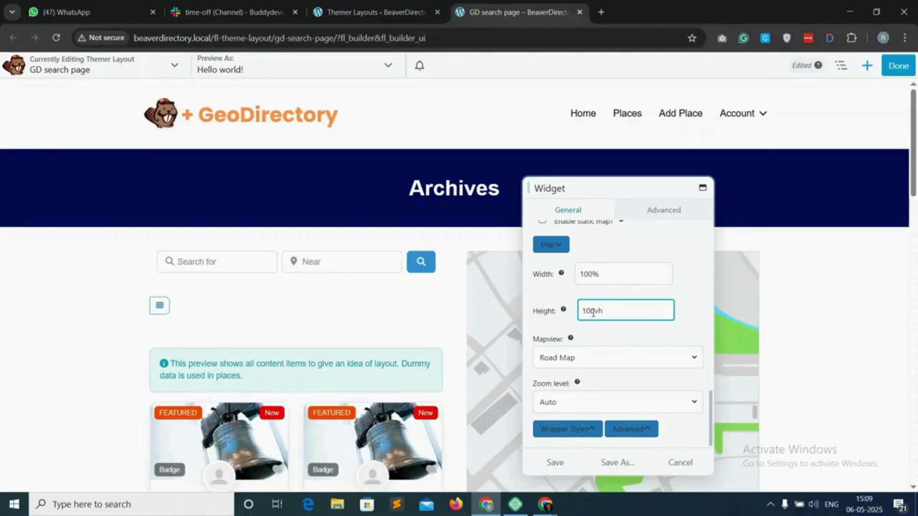
click(599, 402)
click(557, 167)
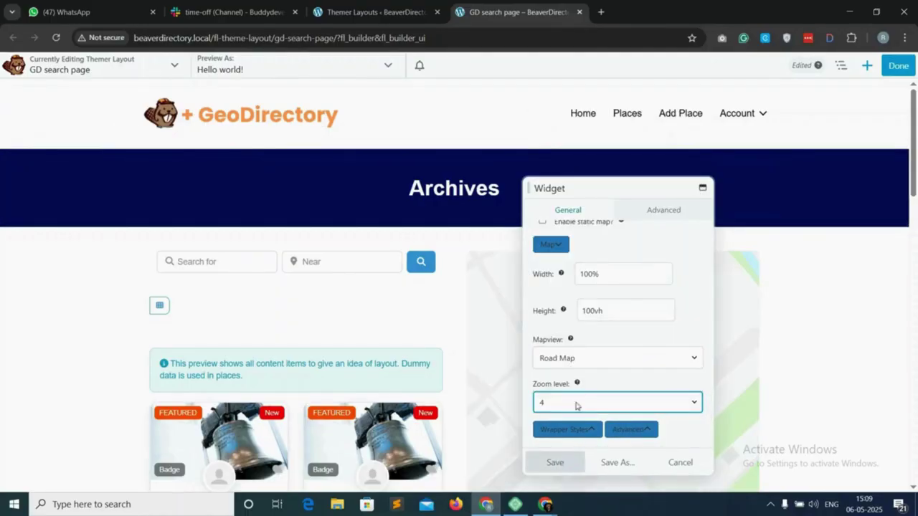
Set the map wrapper's border radius type to rounded and its border radius size to Small.
scroll(576, 406, down, 8)
click(584, 377)
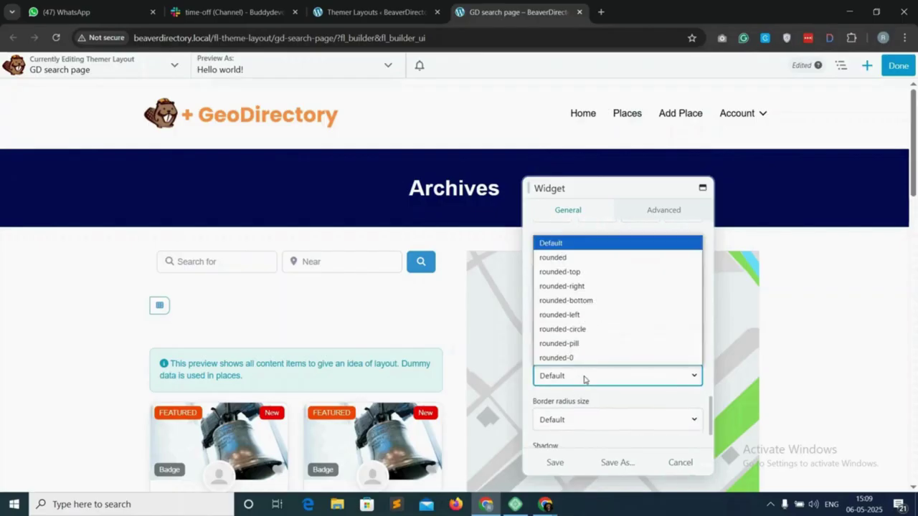
click(564, 256)
scroll(577, 405, down, 1)
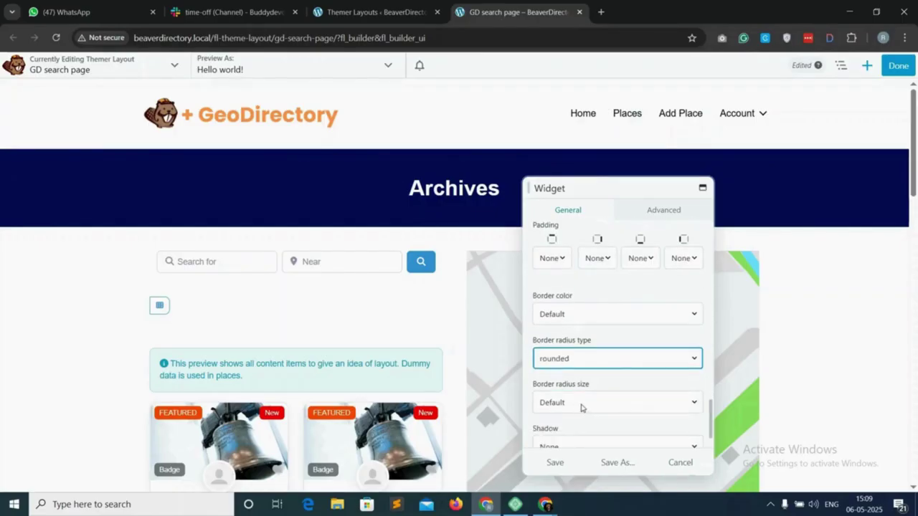
click(582, 406)
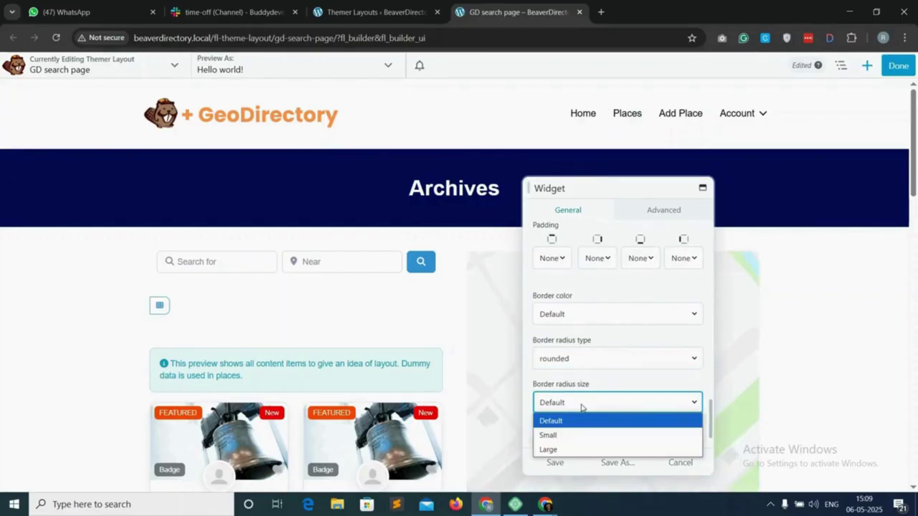
click(560, 436)
scroll(563, 428, down, 1)
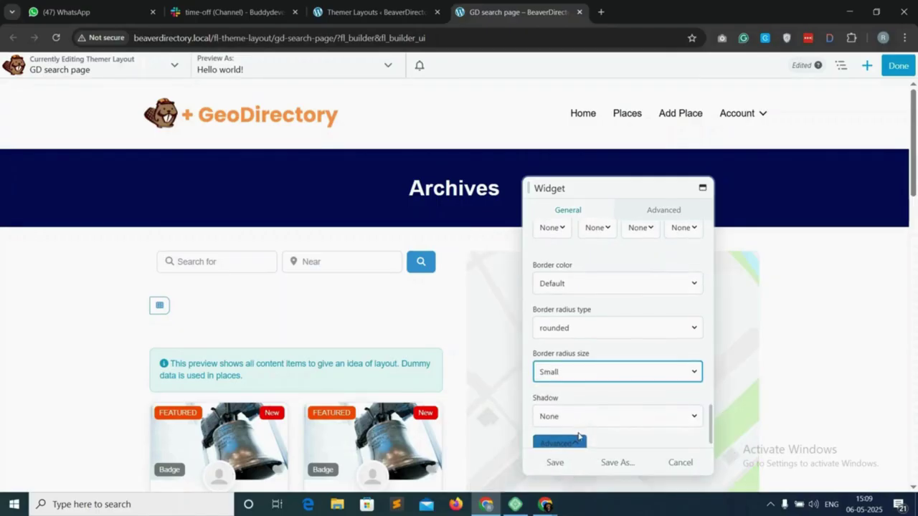
scroll(554, 465, down, 1)
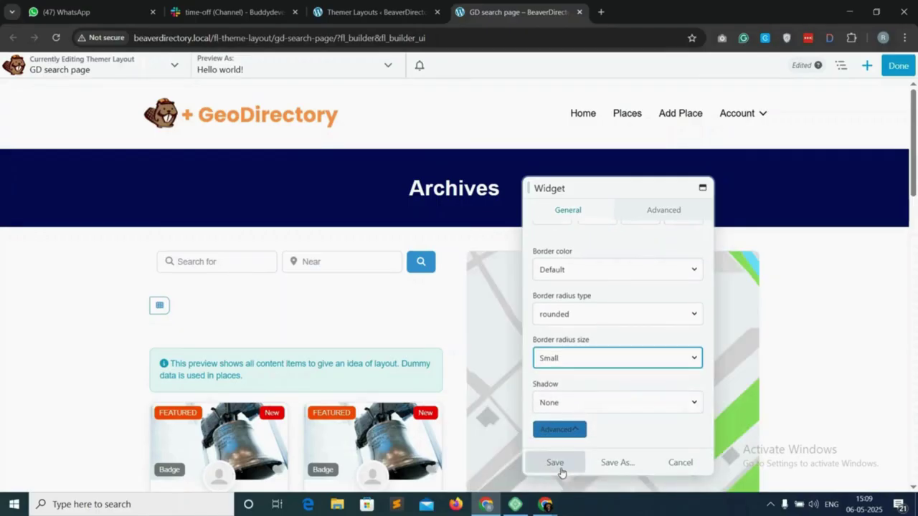
Save the map widget's settings, then set the row's width and content width to Full Width and save the row.
click(555, 462)
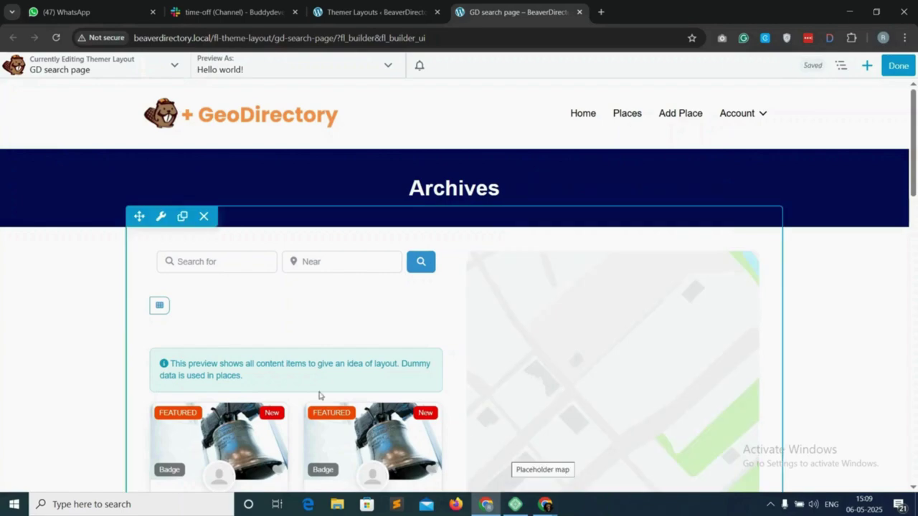
click(161, 216)
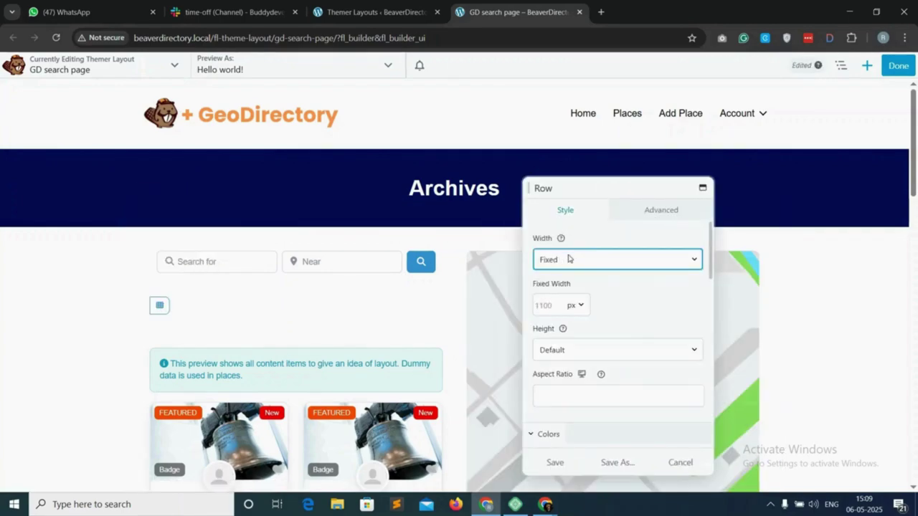
click(580, 261)
click(564, 291)
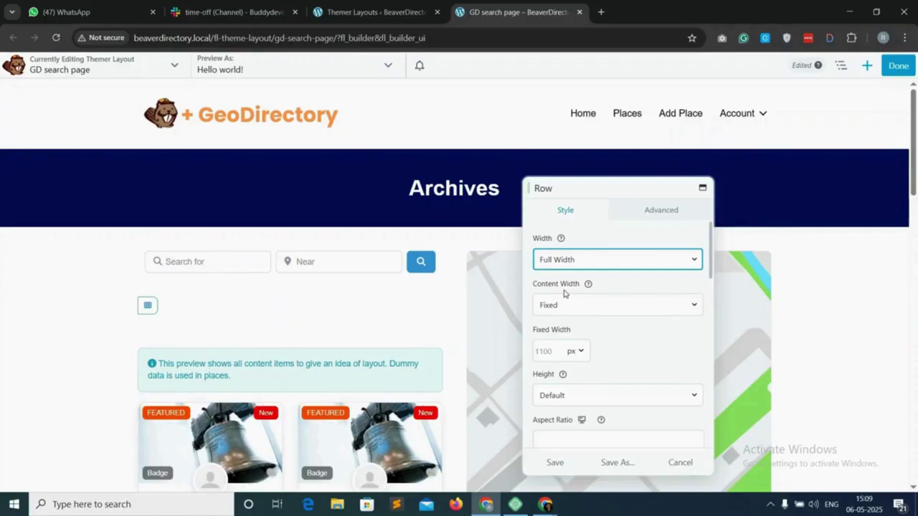
click(575, 307)
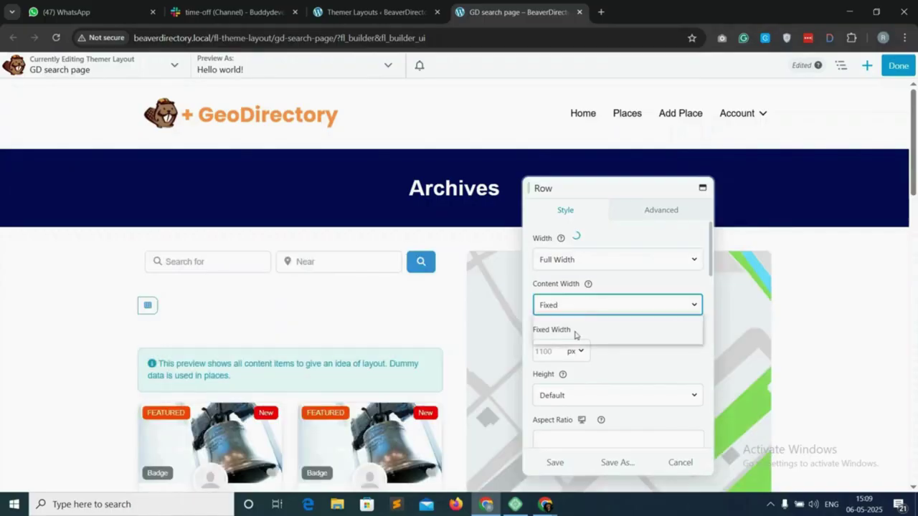
click(582, 308)
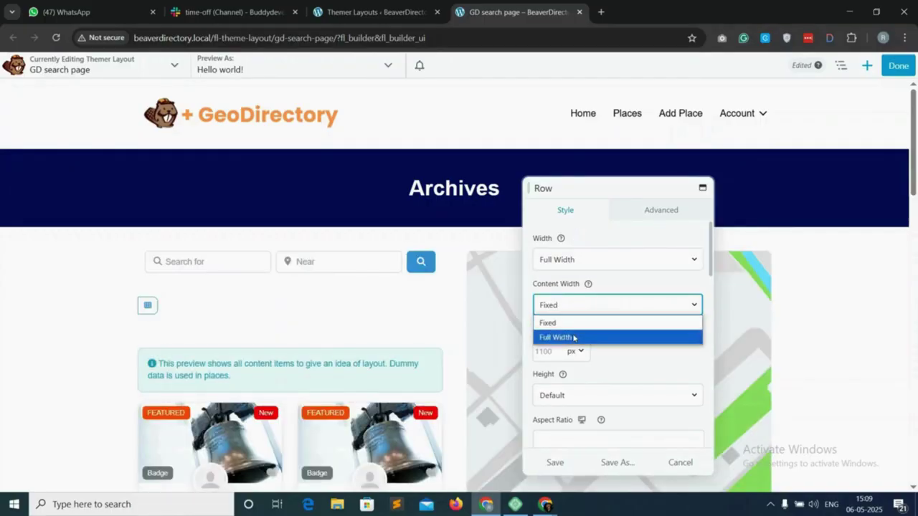
click(574, 336)
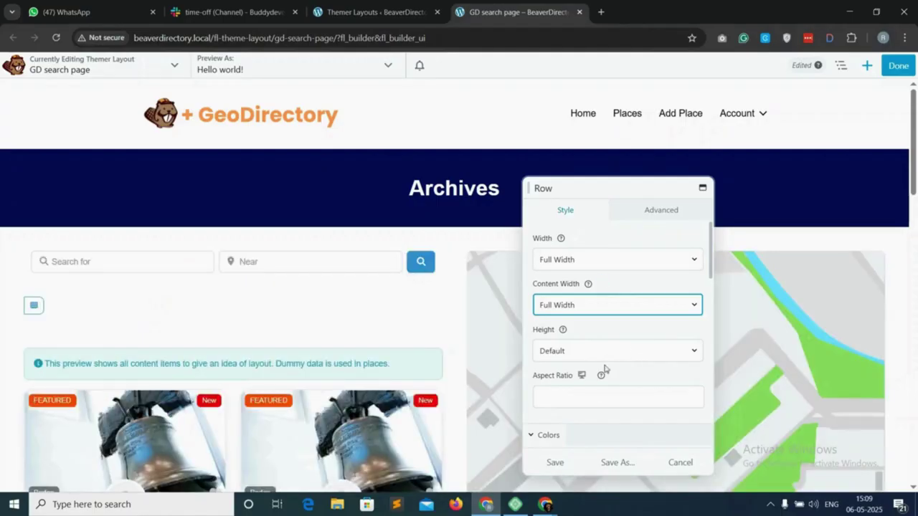
click(556, 464)
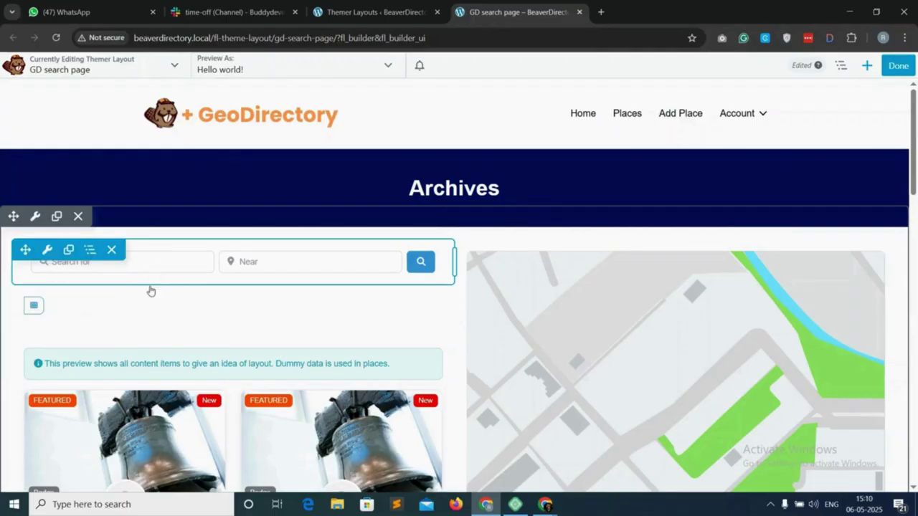
Set the loop actions widget's top, right and bottom margins to 0 px and its left margin to 20 px, and save.
click(182, 301)
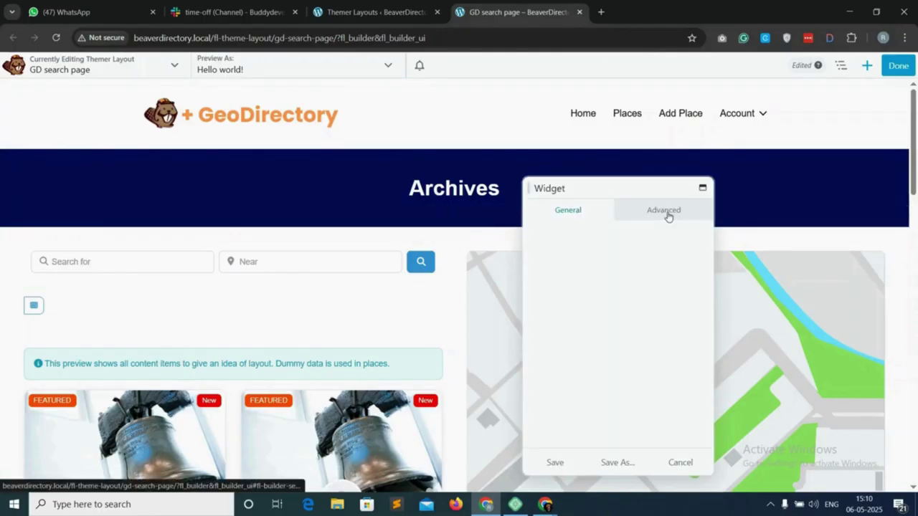
click(668, 213)
click(553, 257)
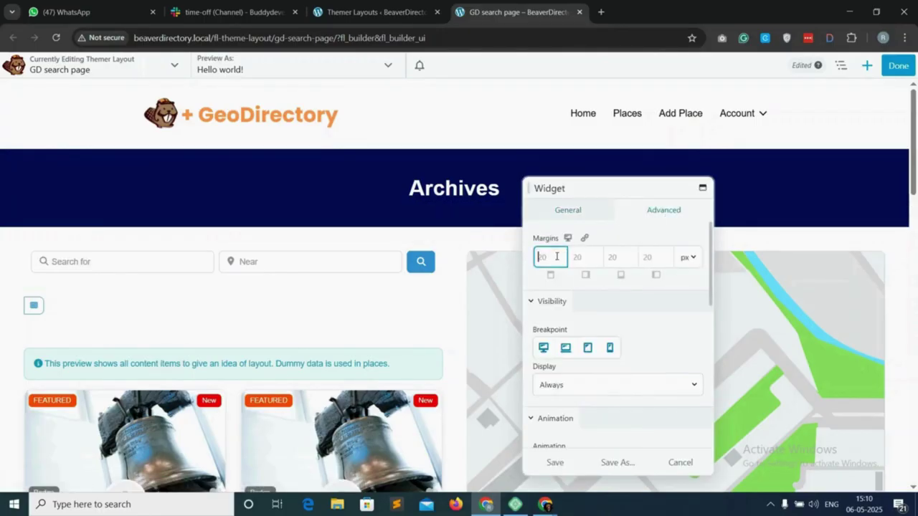
text(0)
click(585, 238)
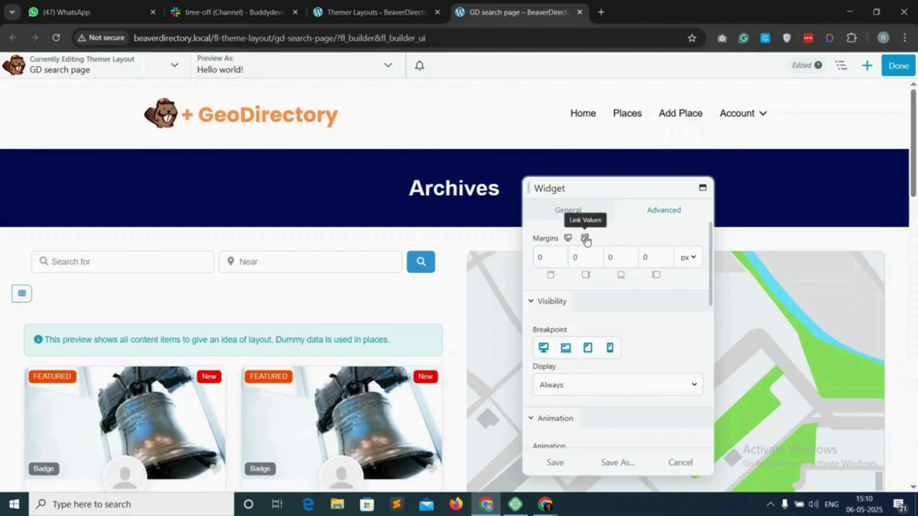
click(644, 256)
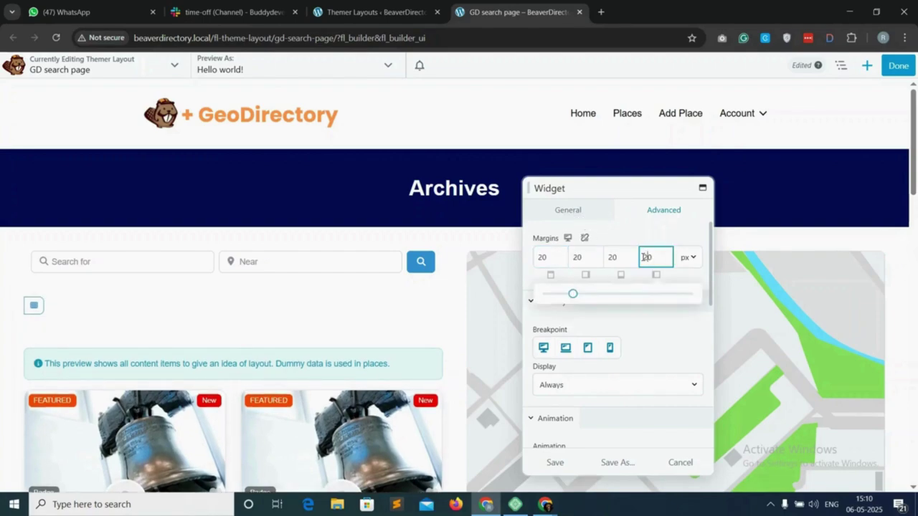
key(BackSpace)
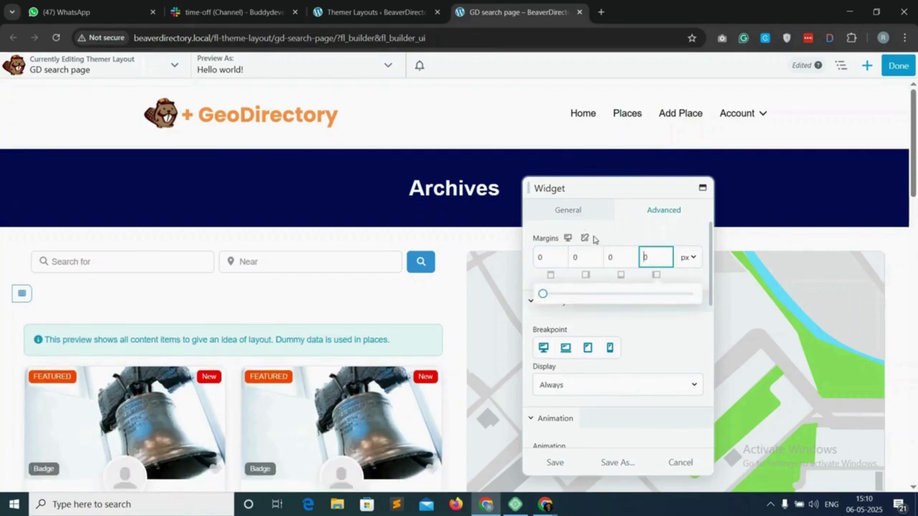
click(585, 238)
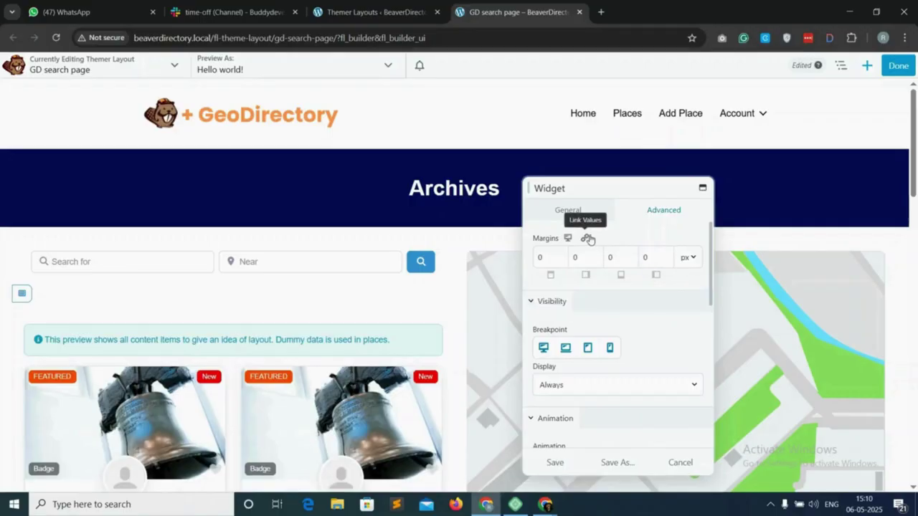
click(644, 259)
text(20)
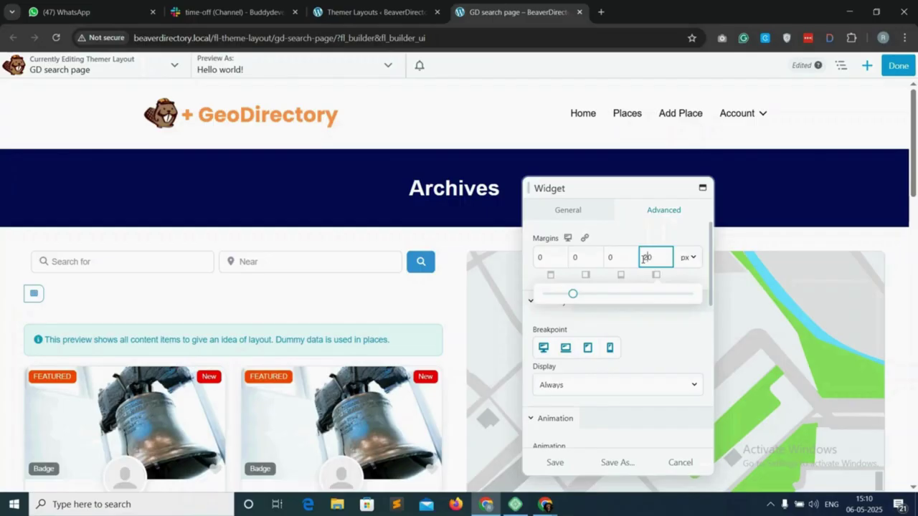
click(554, 462)
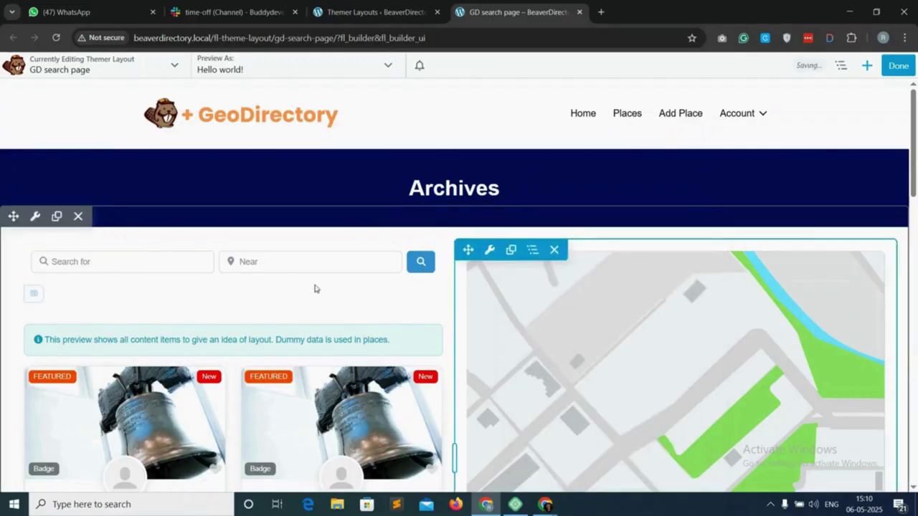
Set the search widget's left margin to 10 px and save the widget.
click(155, 256)
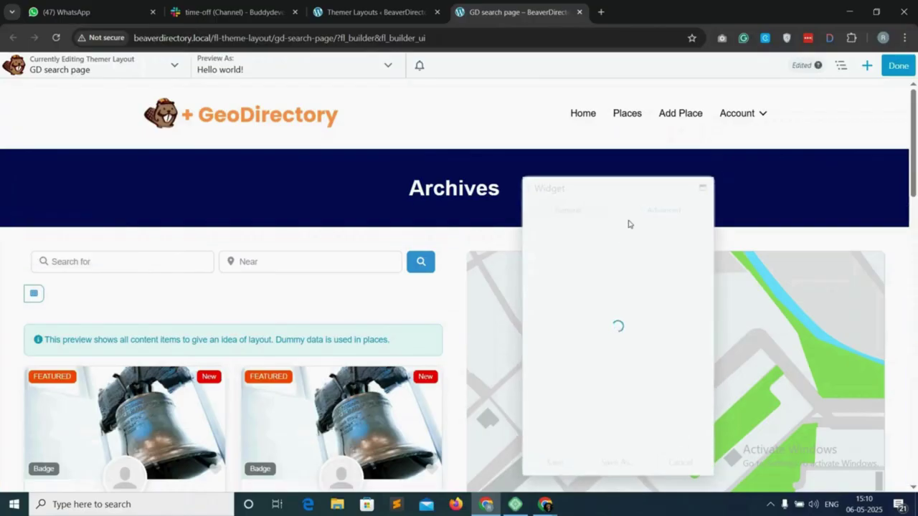
click(657, 210)
click(653, 256)
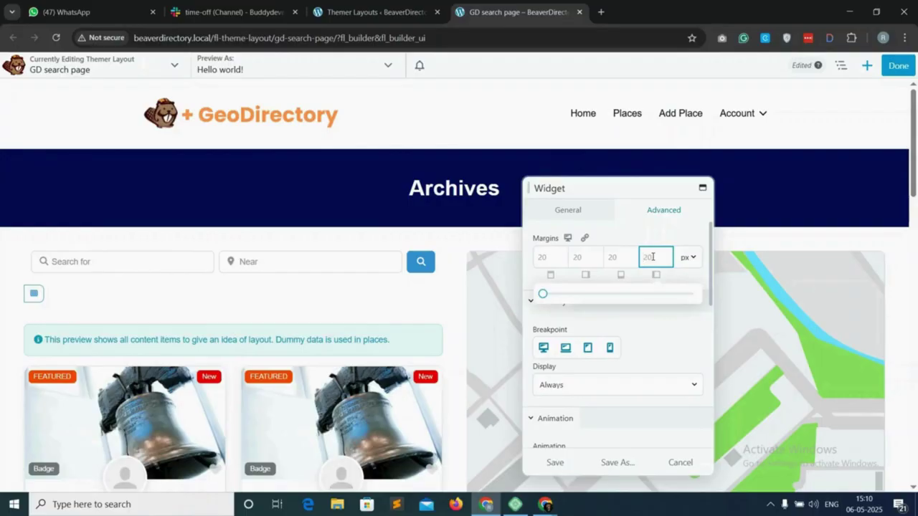
text(0)
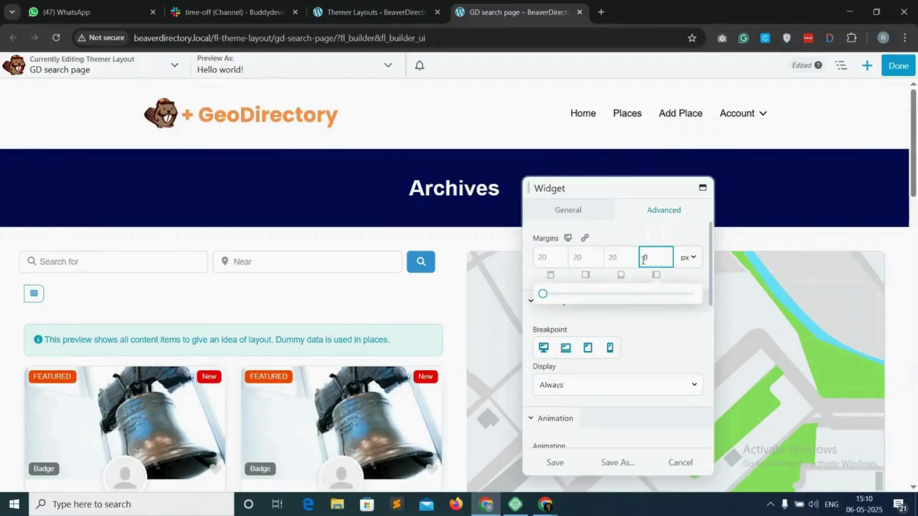
text(1)
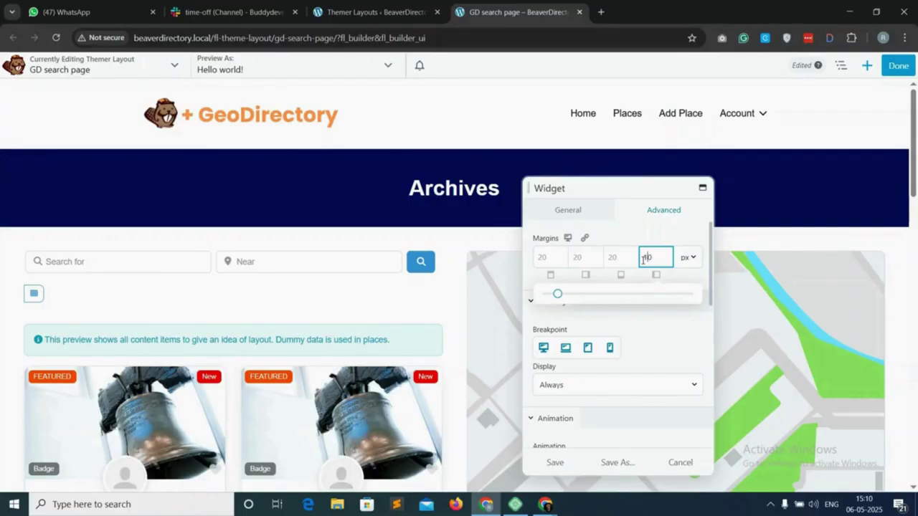
click(566, 465)
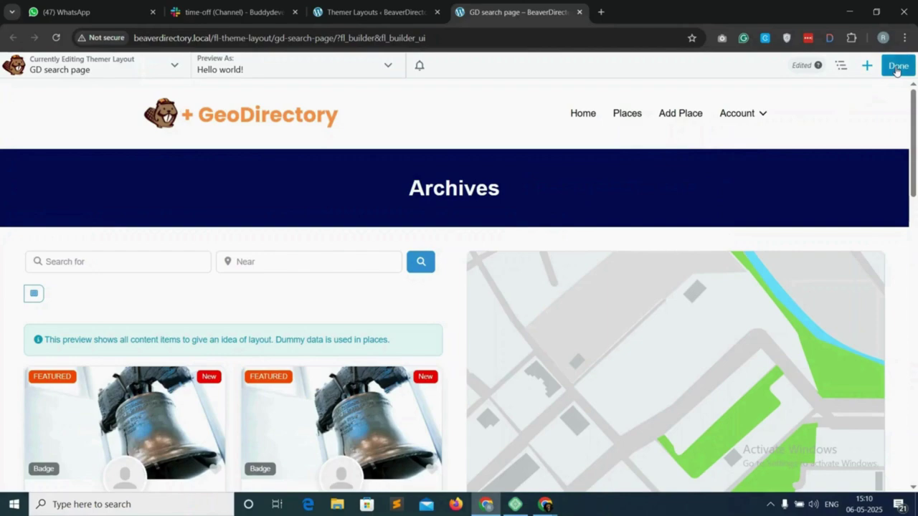
Finish editing and publish the GD search page layout, and look over its front-end view.
click(896, 68)
click(852, 66)
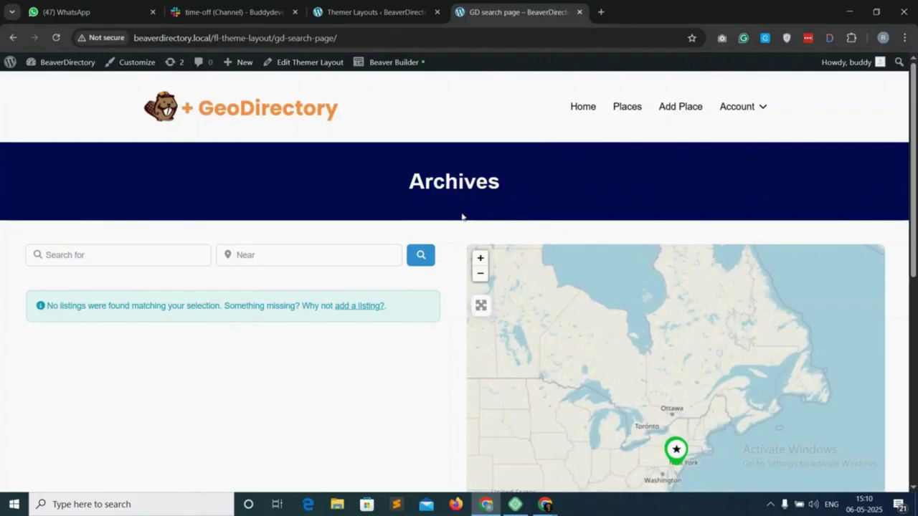
scroll(446, 240, down, 1)
scroll(444, 237, up, 1)
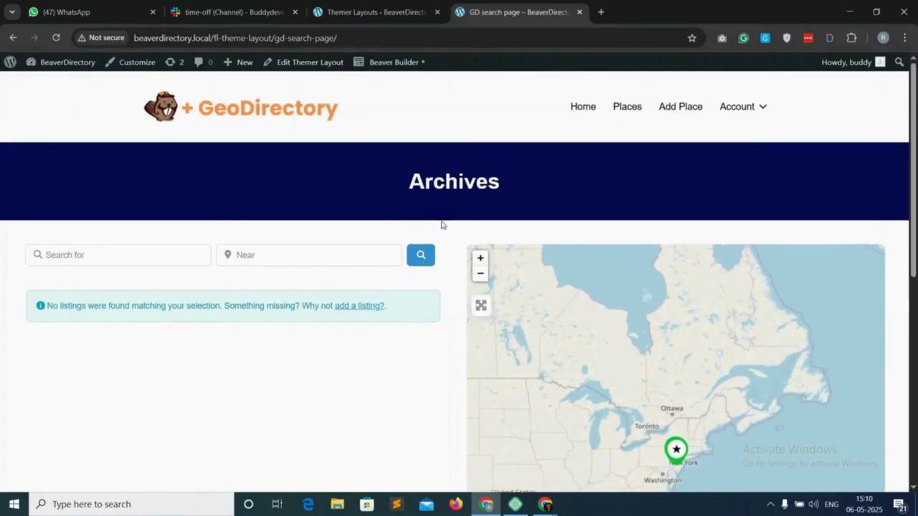
Run an empty search from the Places page and check the search fields and layout switcher on the results page.
click(628, 109)
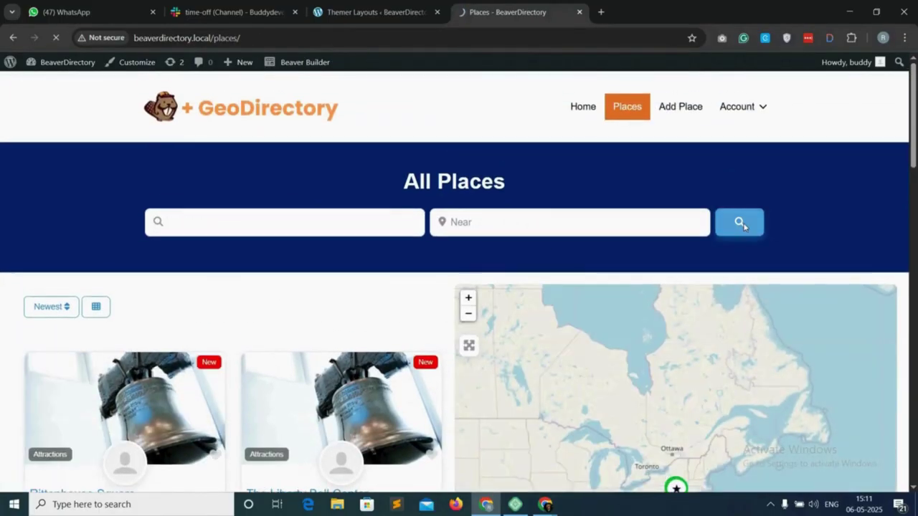
click(742, 225)
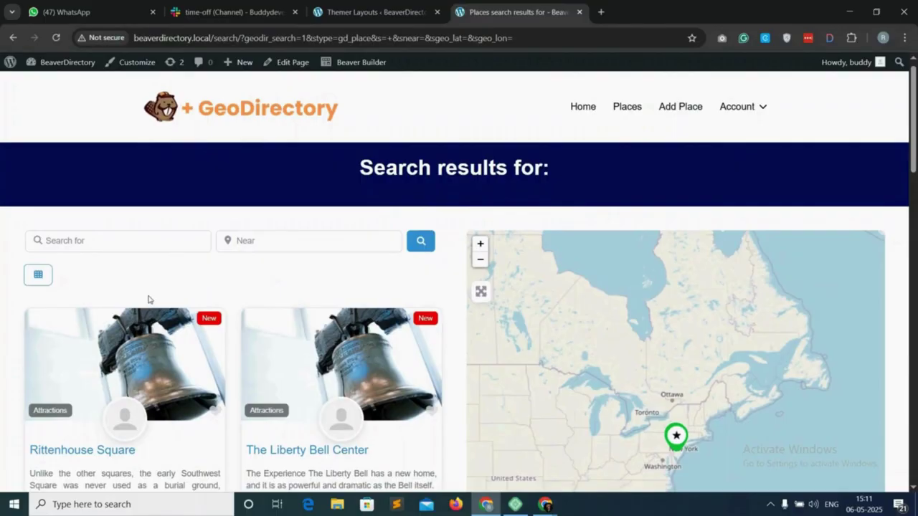
click(160, 235)
click(290, 234)
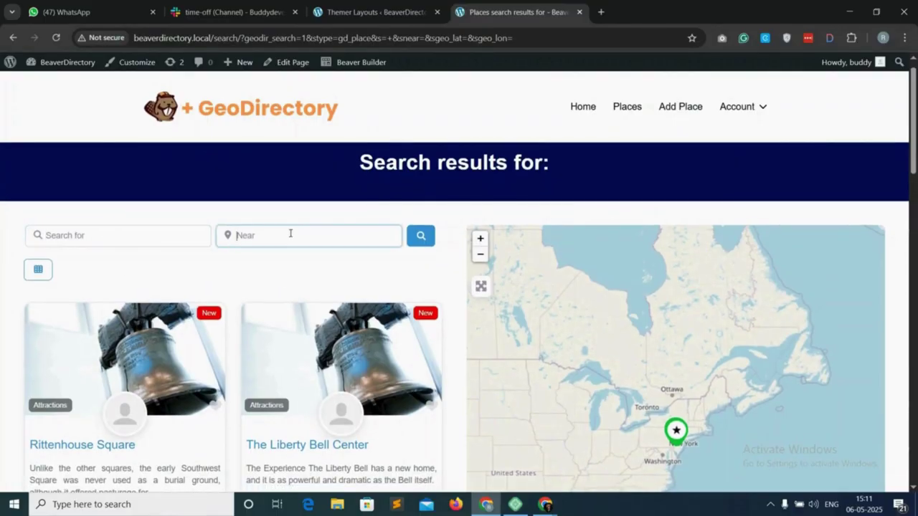
click(38, 270)
click(165, 287)
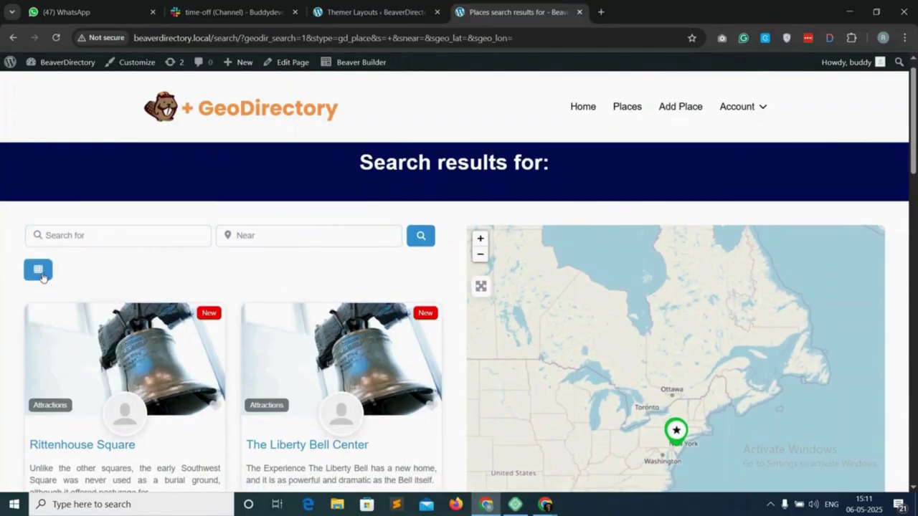
Review the listing cards on the search results page down to the footer and back.
scroll(183, 289, down, 1)
scroll(300, 301, down, 10)
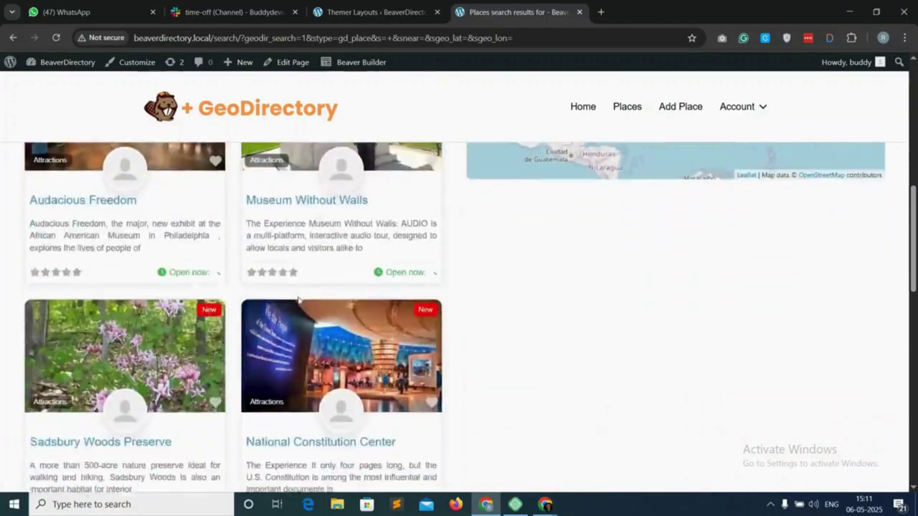
scroll(299, 301, down, 6)
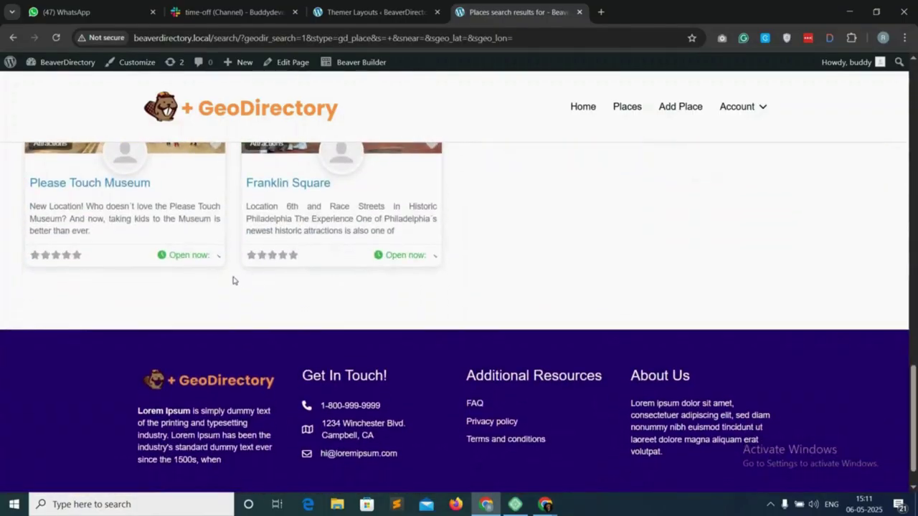
scroll(261, 277, up, 10)
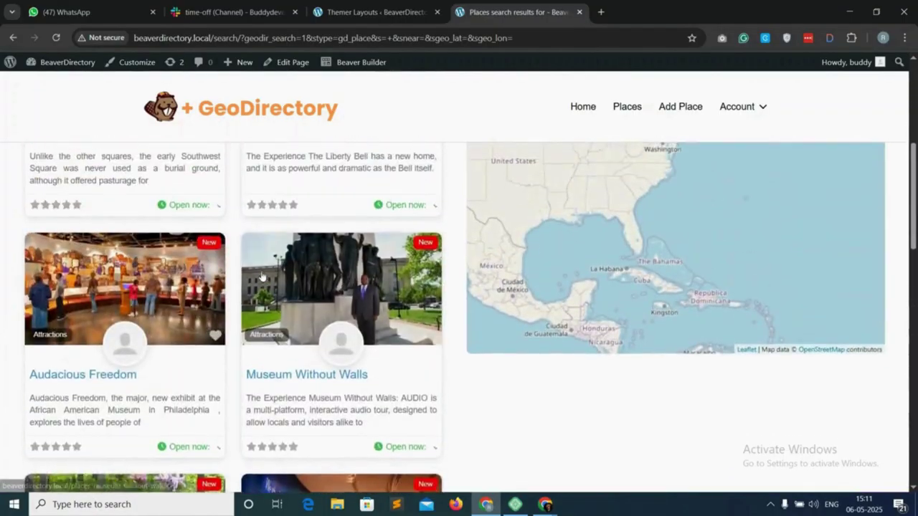
scroll(261, 277, down, 10)
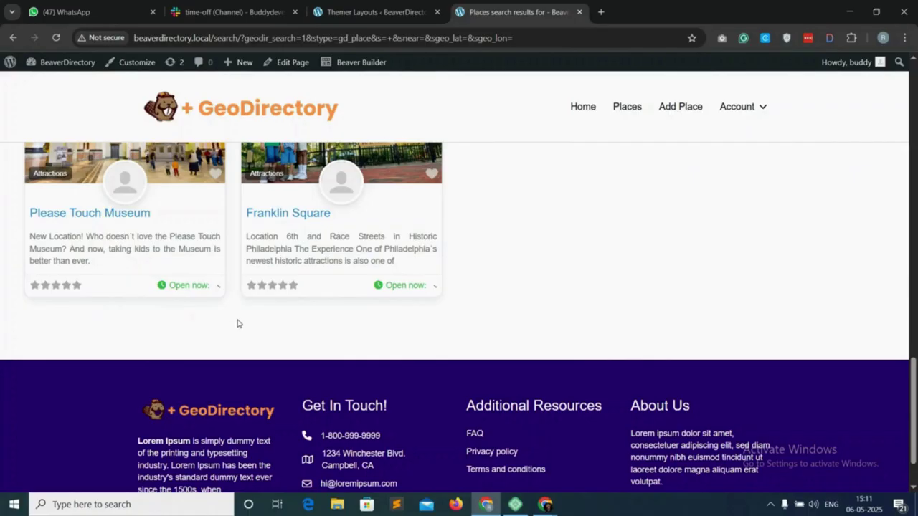
scroll(398, 308, up, 10)
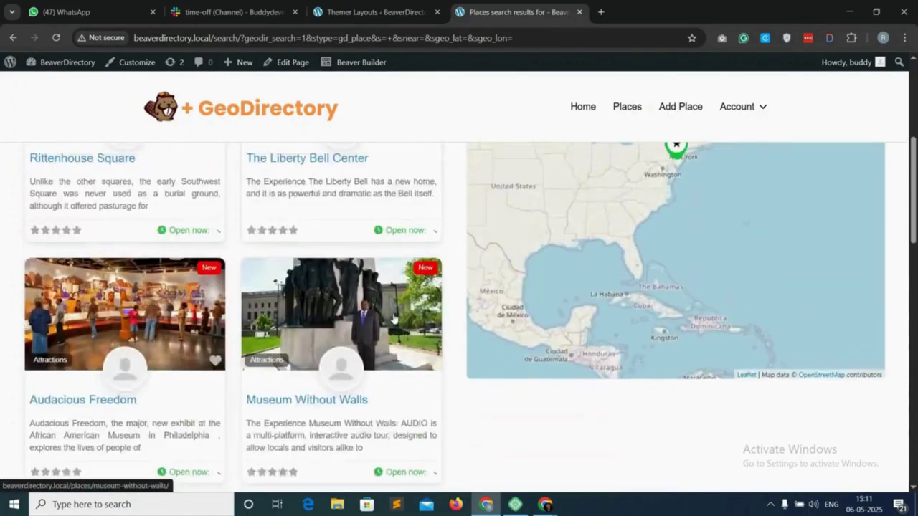
scroll(393, 317, up, 3)
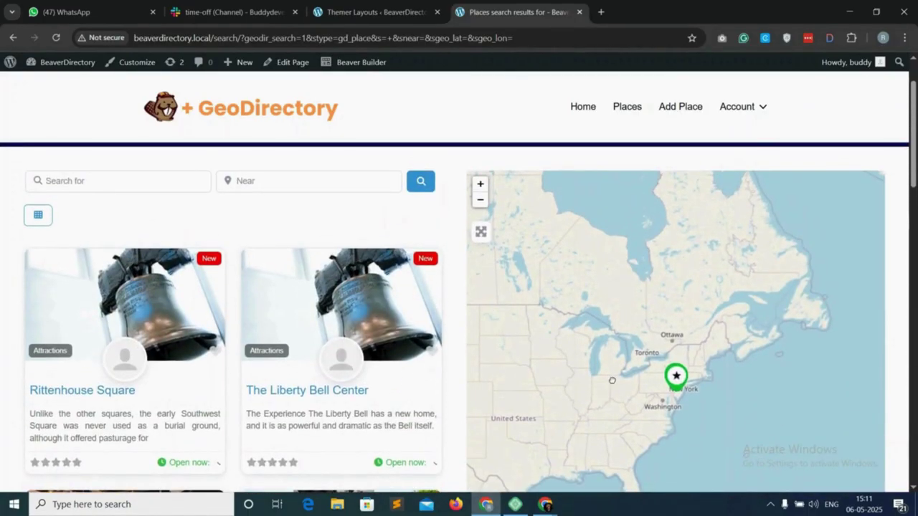
Test panning and scroll zooming on the search results map.
drag(612, 381, 545, 386)
drag(703, 320, 777, 375)
mouse_move(630, 323)
mouse_down()
mouse_move(674, 377)
mouse_move(657, 356)
mouse_up()
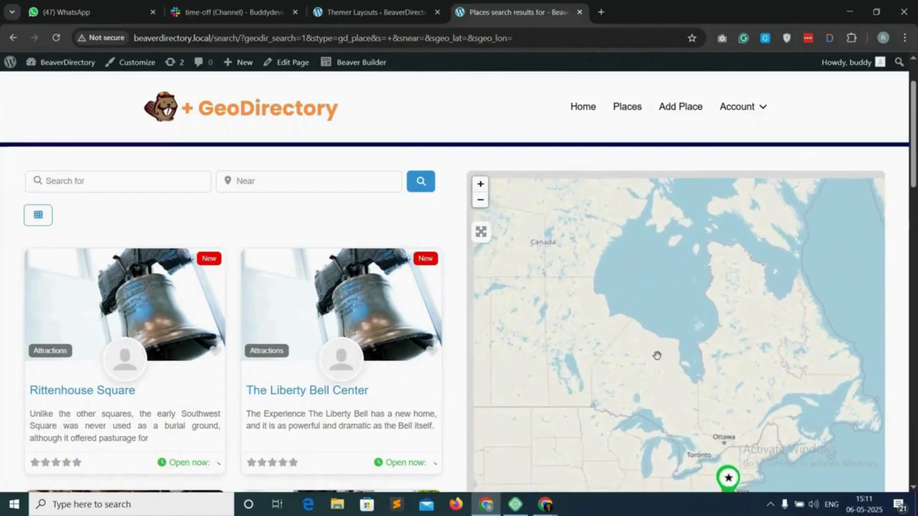
drag(697, 306, 621, 307)
drag(656, 345, 657, 289)
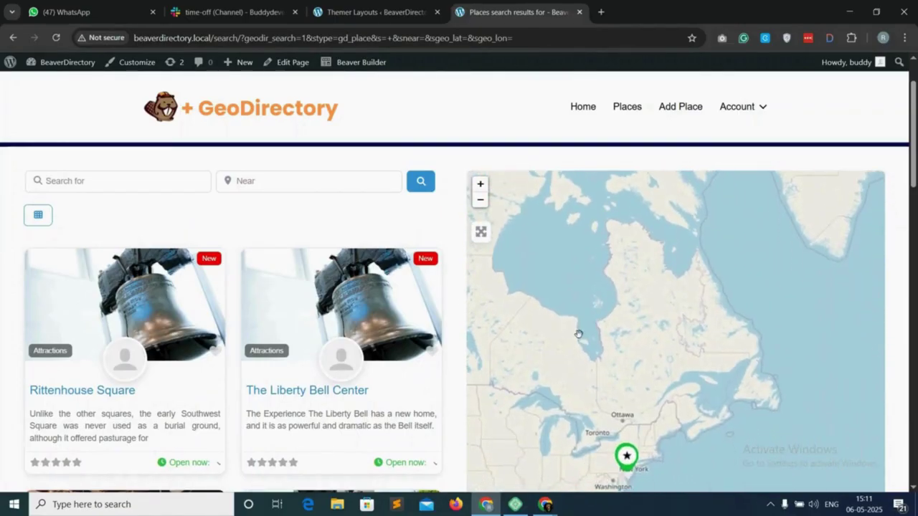
scroll(599, 312, up, 2)
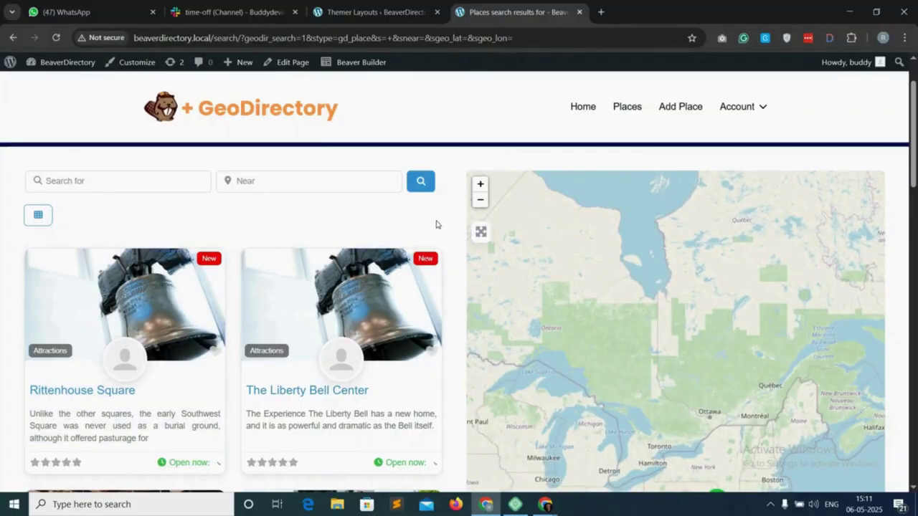
Open the GD Archive Item template page for editing from GeoDirectory's page settings.
click(368, 13)
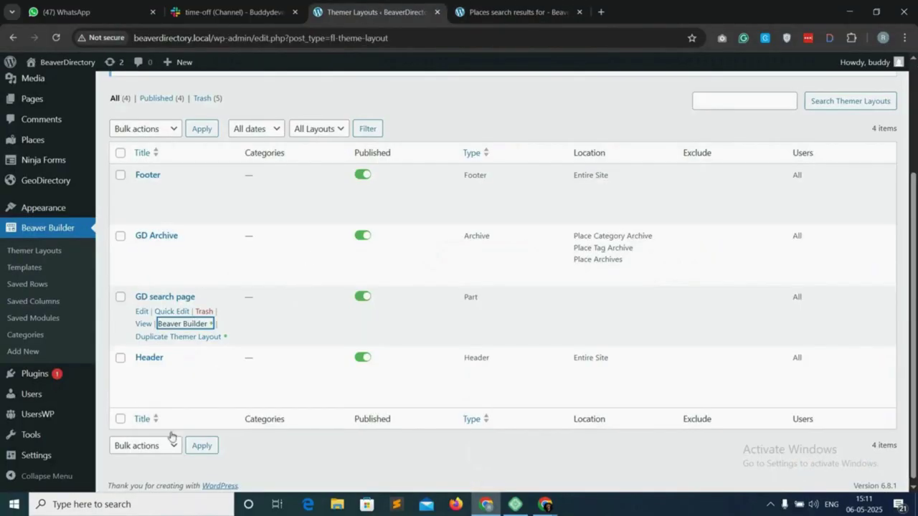
mouse_move(44, 180)
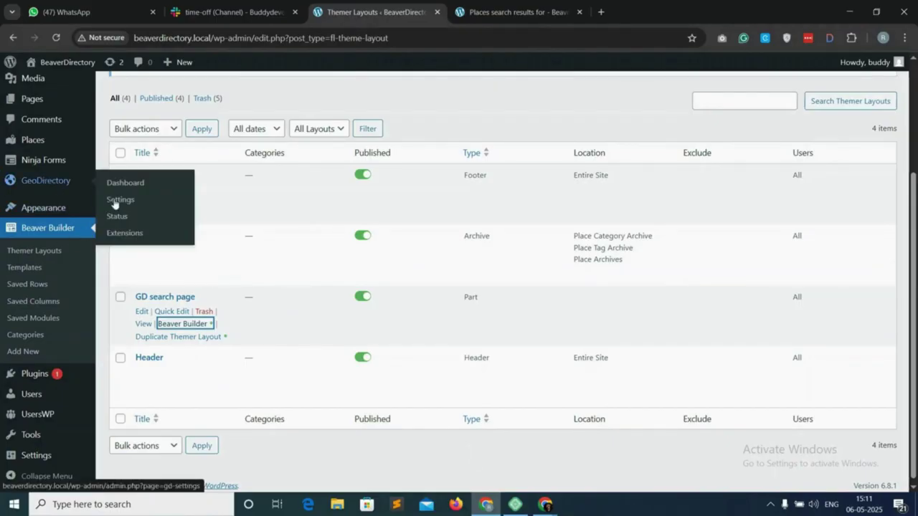
click(122, 203)
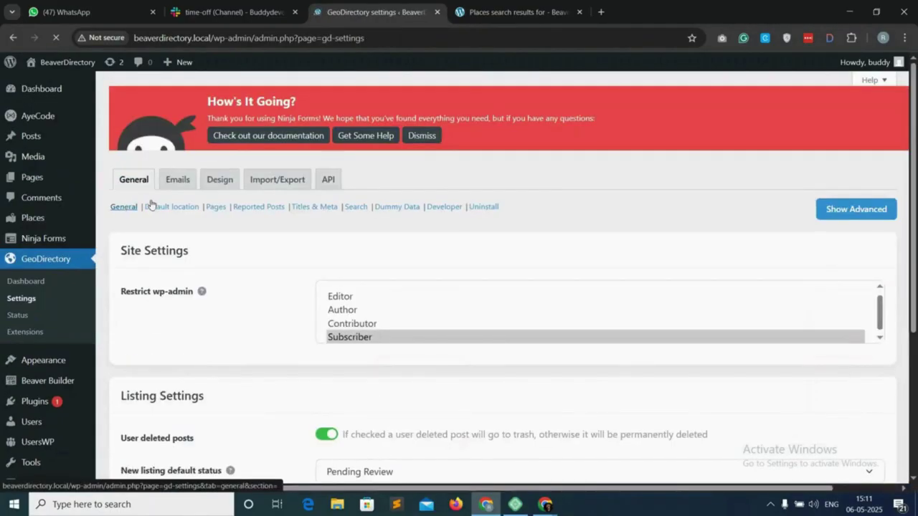
click(213, 208)
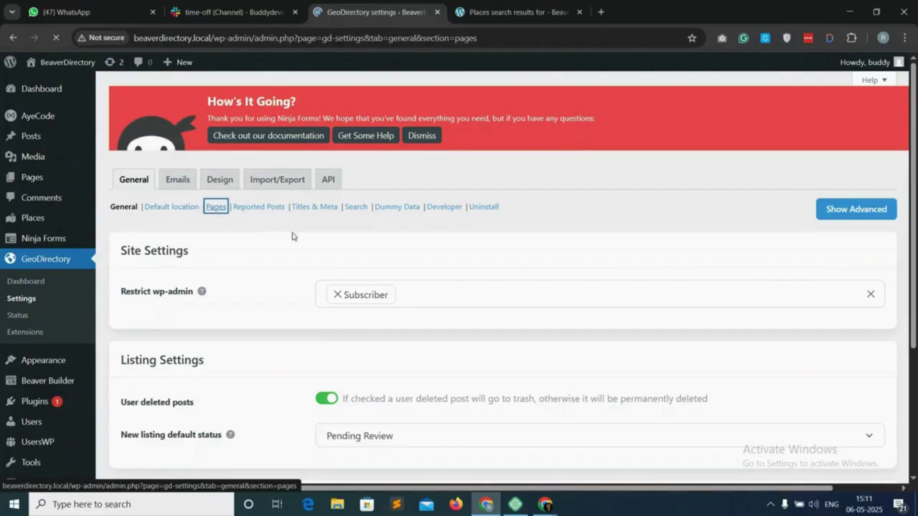
scroll(216, 308, down, 3)
drag(120, 377, 177, 378)
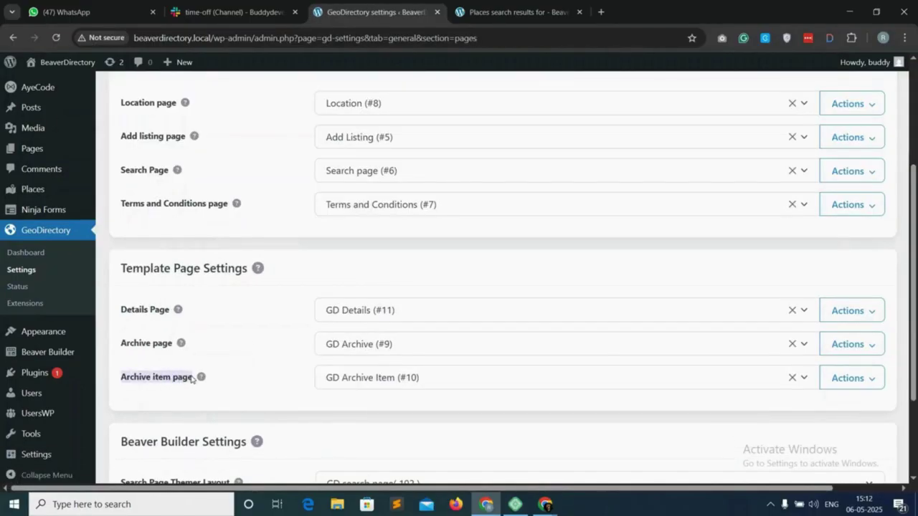
click(385, 378)
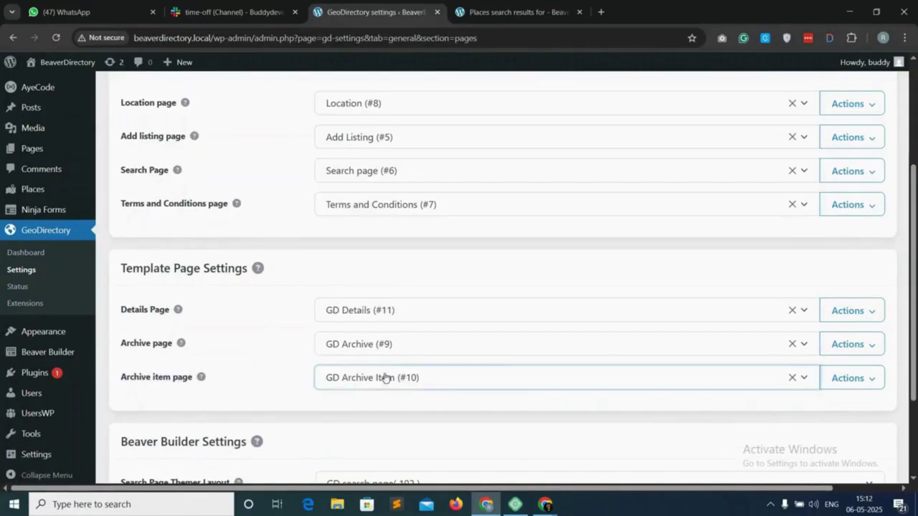
click(869, 382)
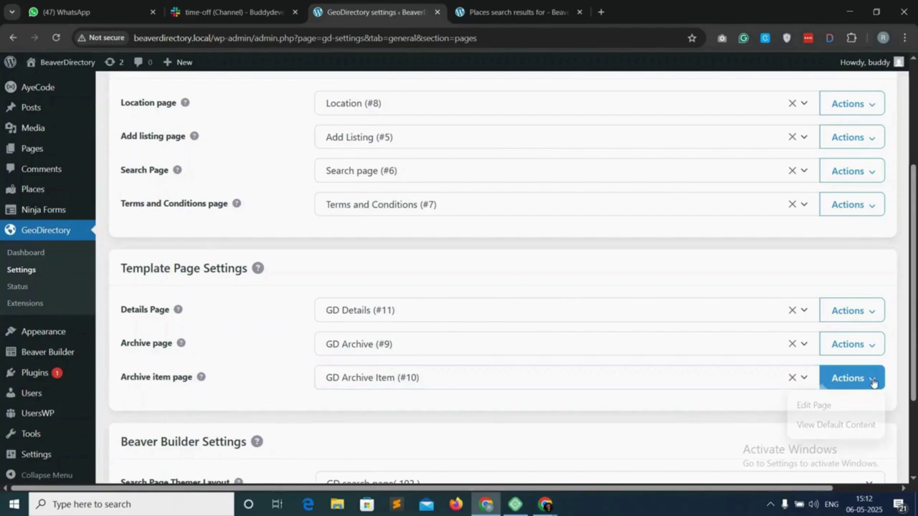
click(816, 407)
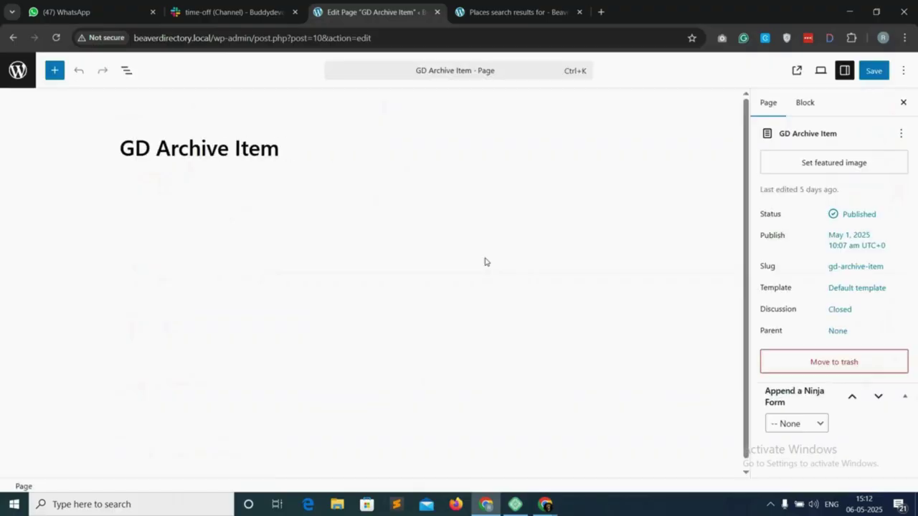
Select the GD > Simple Archive Item block, look through its design settings, and save the GD Archive Item page.
scroll(381, 273, down, 1)
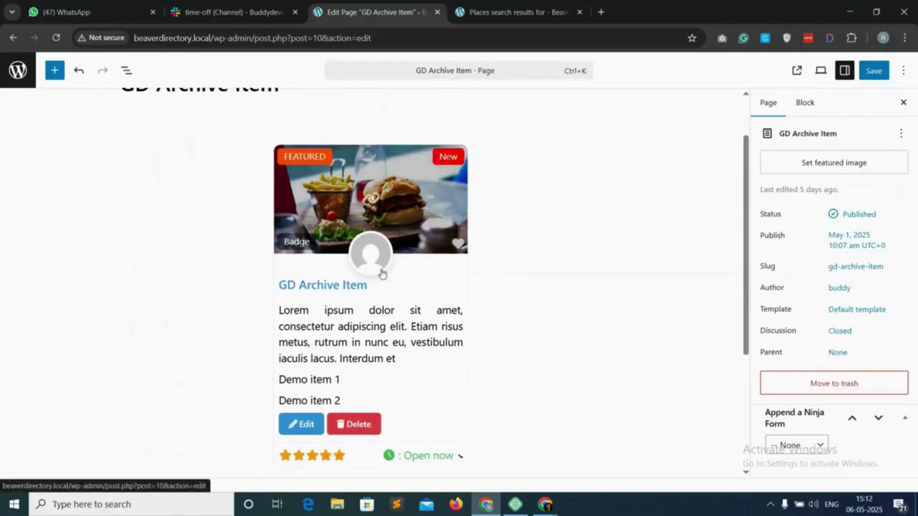
scroll(287, 215, up, 1)
click(124, 71)
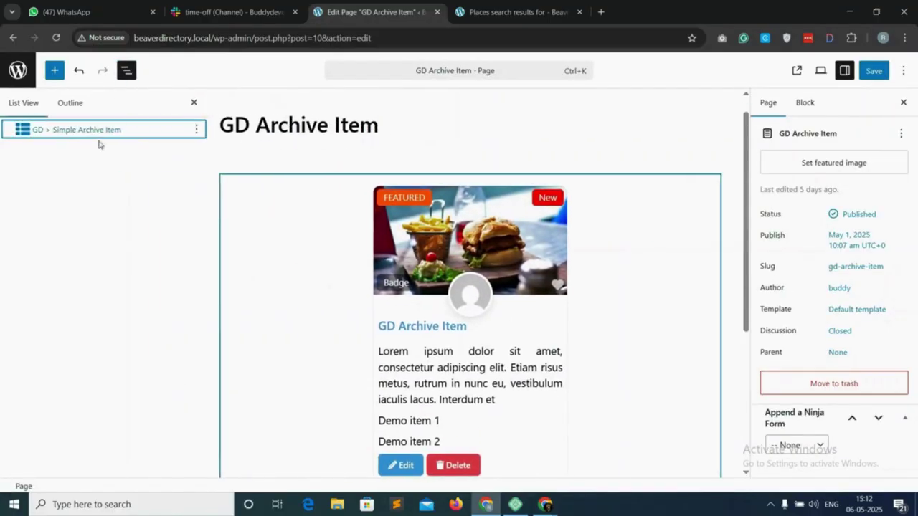
click(106, 129)
scroll(818, 258, down, 5)
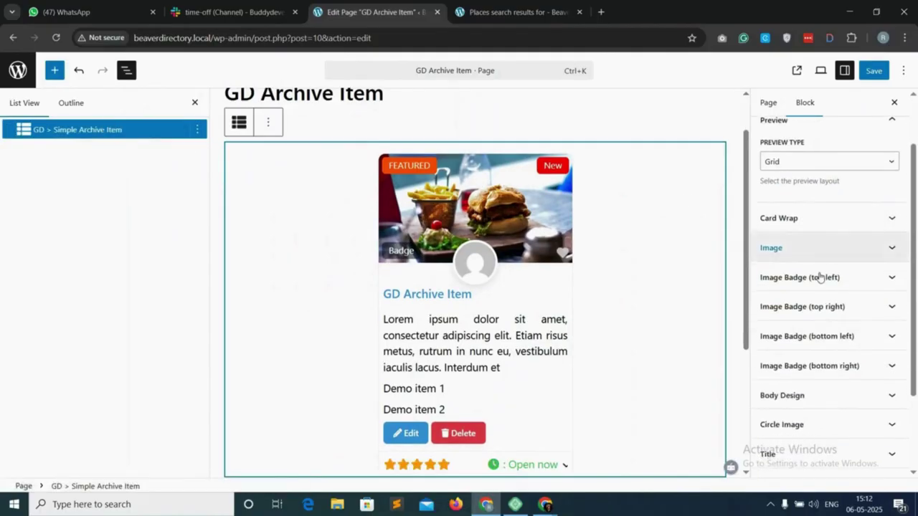
scroll(444, 319, down, 1)
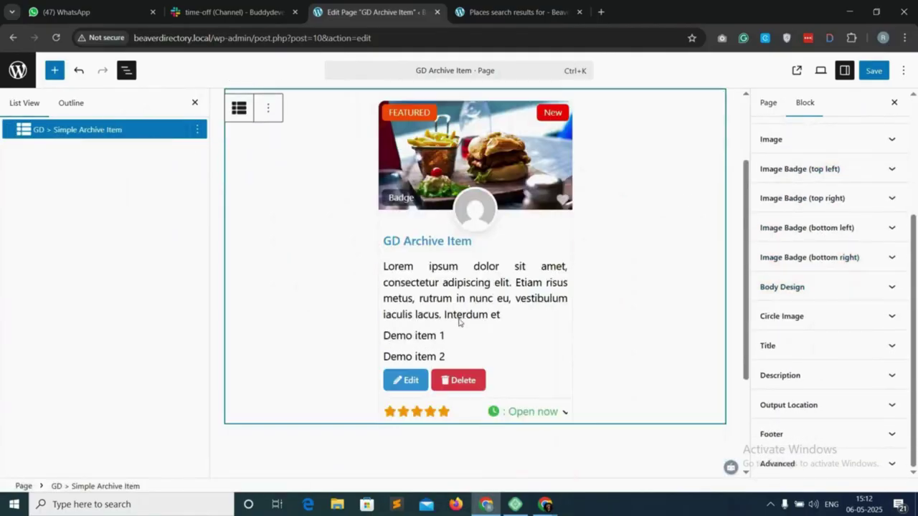
scroll(466, 315, up, 2)
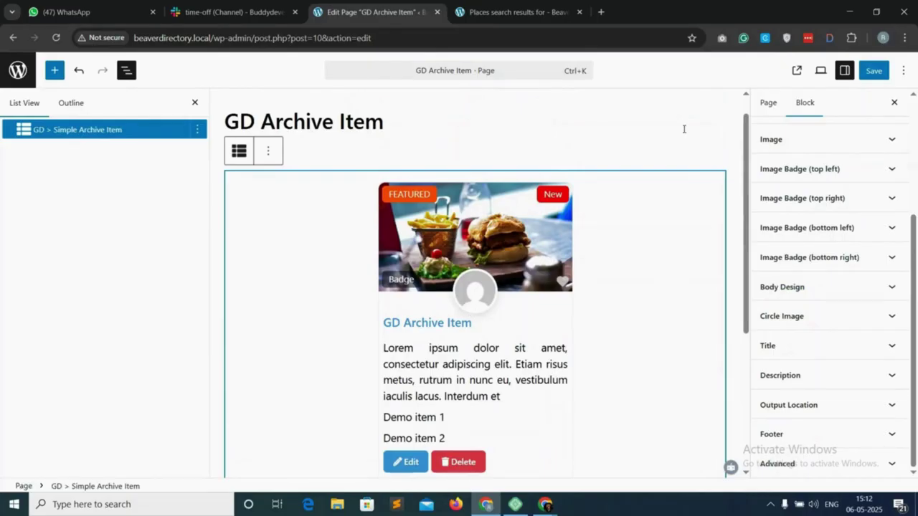
click(873, 71)
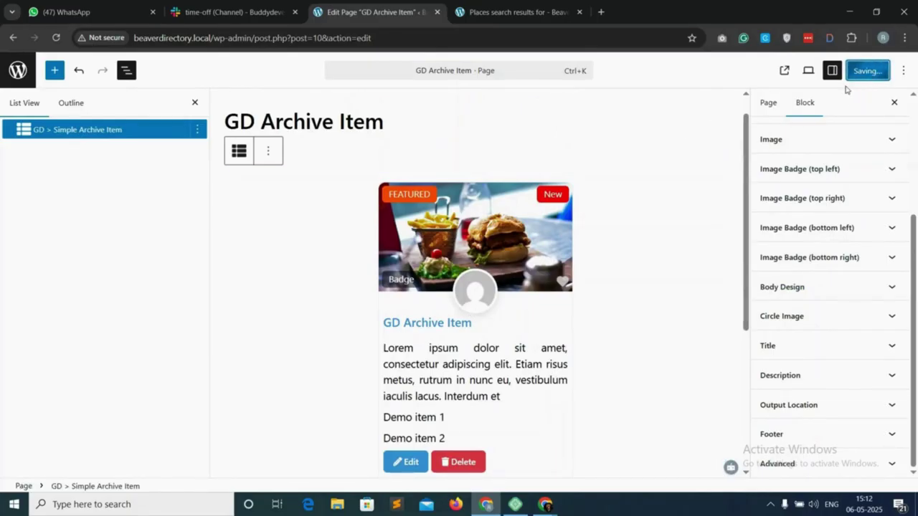
Reload the search results page, check its listing cards, and review the listings on the Places page.
key(ctrl+Tab)
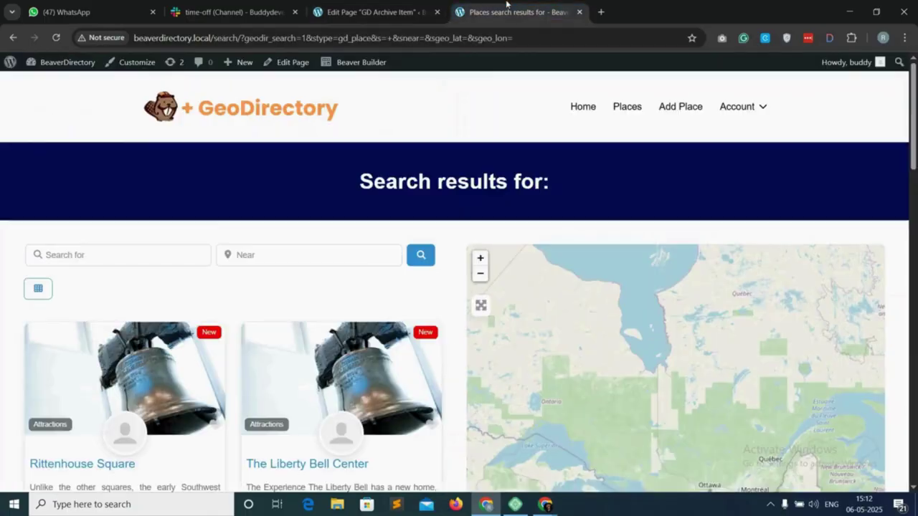
click(59, 38)
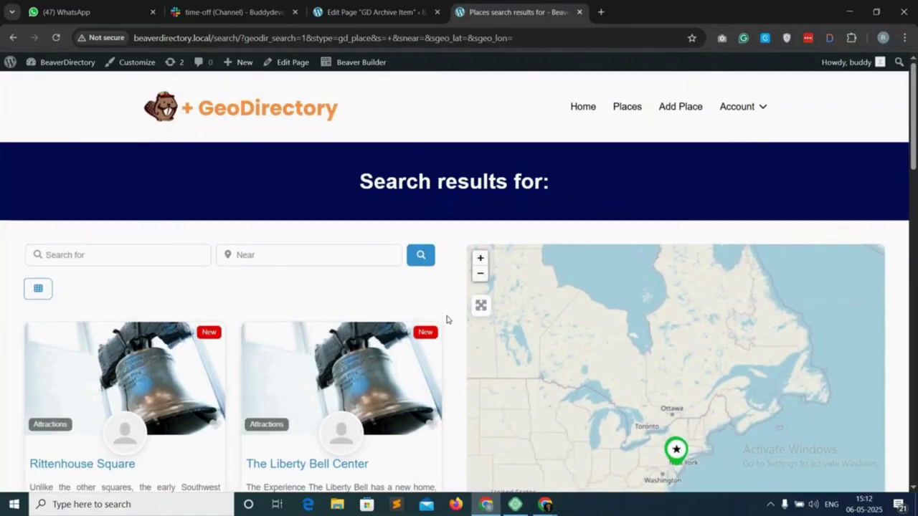
scroll(439, 302, down, 6)
scroll(442, 309, up, 6)
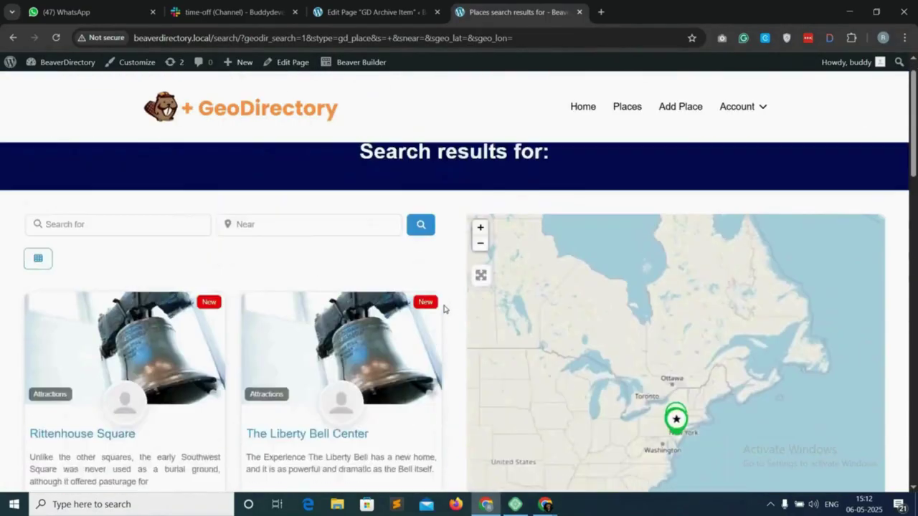
click(625, 106)
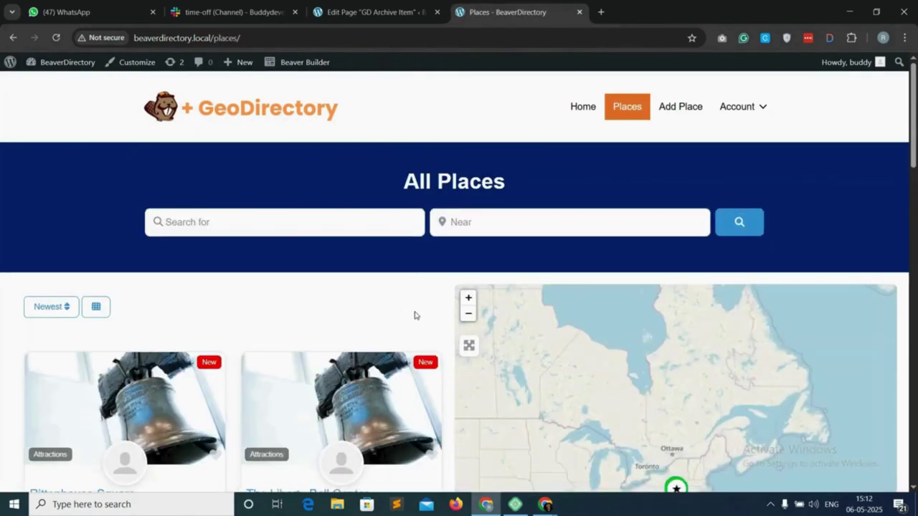
scroll(416, 314, down, 3)
scroll(471, 344, down, 8)
scroll(490, 312, up, 10)
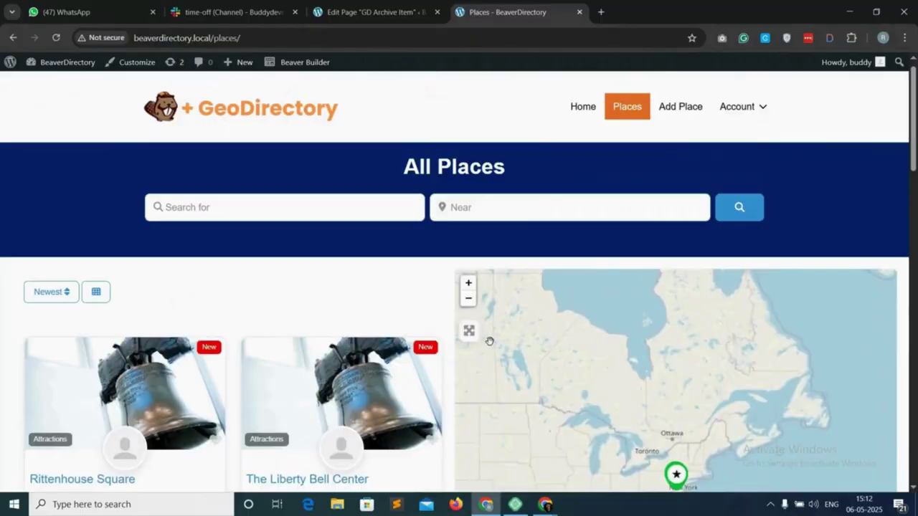
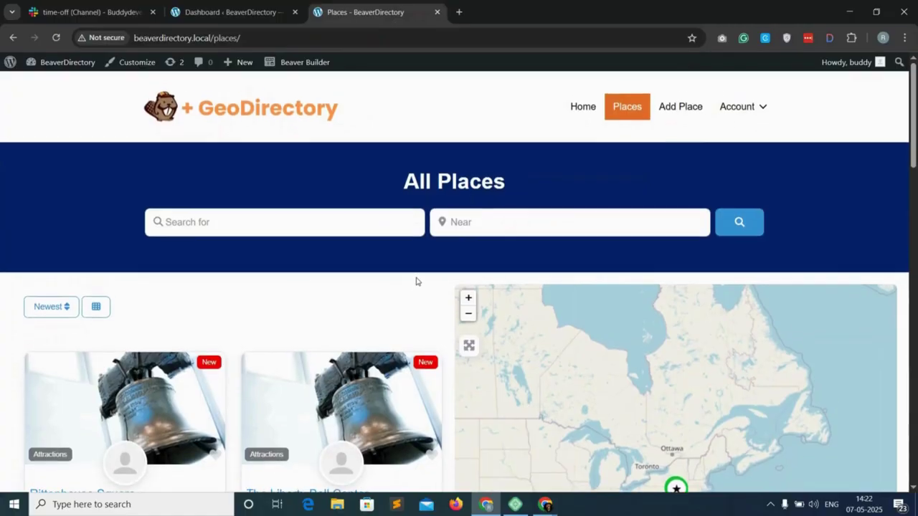
Open The Liberty Bell Center listing from the Places page in a new tab and review its details page.
scroll(415, 288, down, 1)
scroll(416, 286, down, 2)
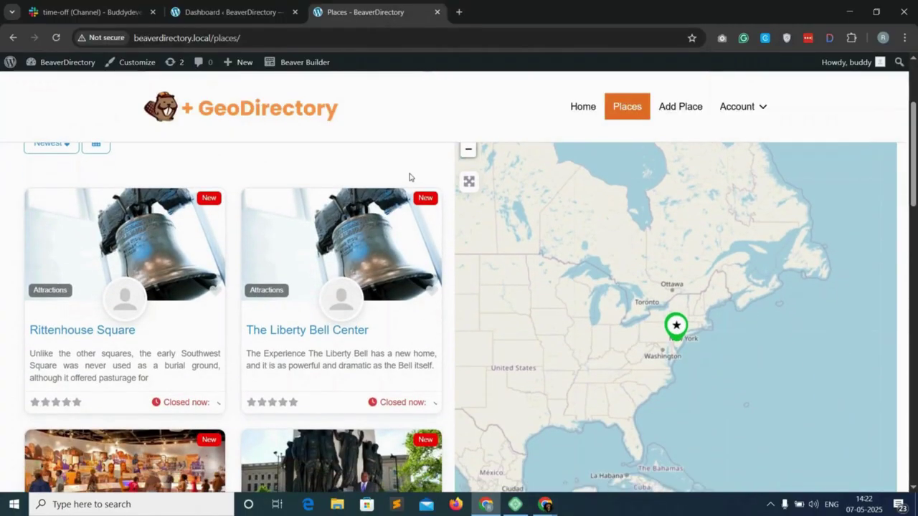
scroll(401, 215, down, 1)
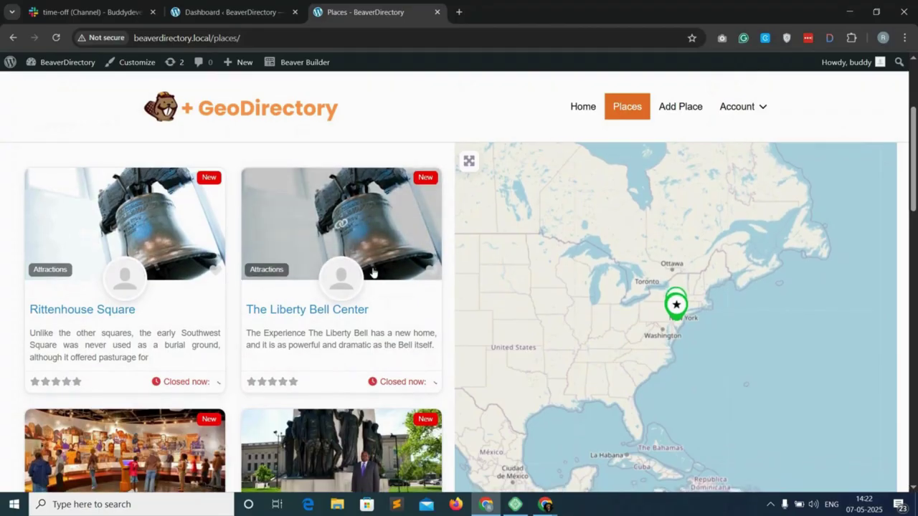
right_click(348, 216)
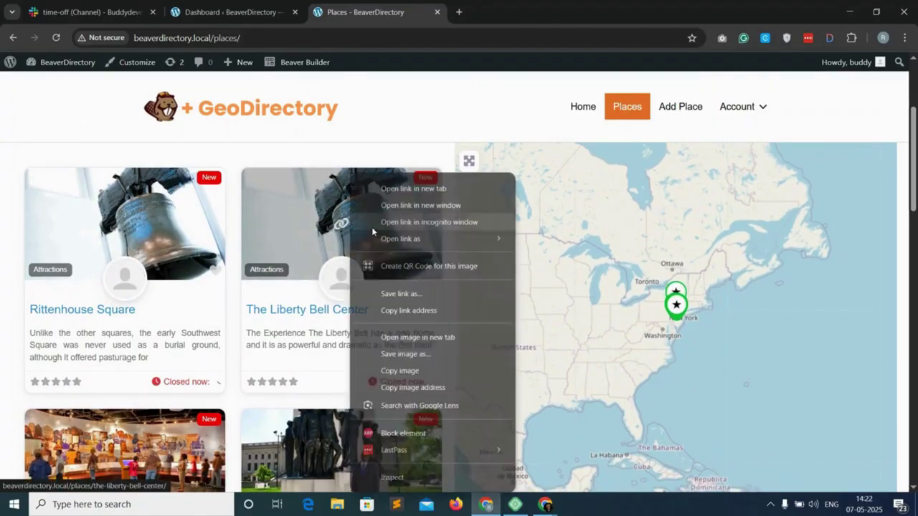
click(405, 187)
click(456, 6)
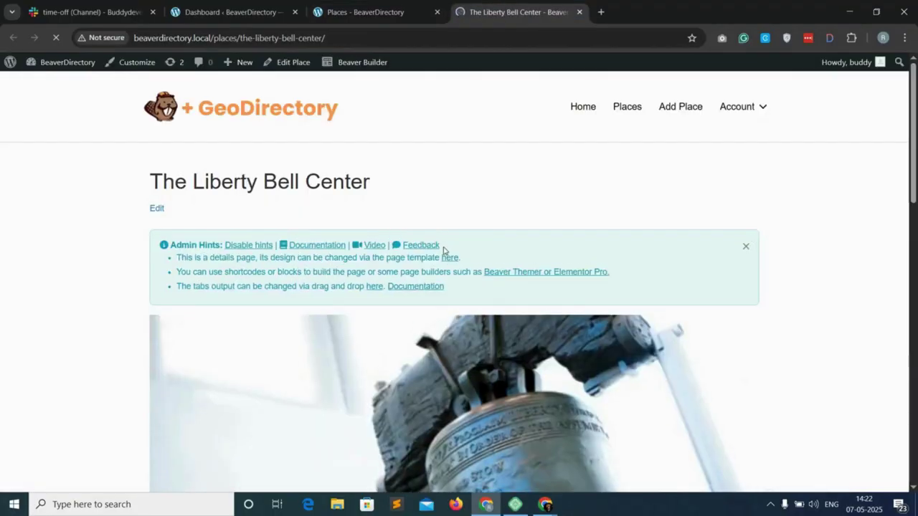
scroll(444, 277, down, 1)
scroll(453, 189, up, 1)
scroll(444, 261, down, 10)
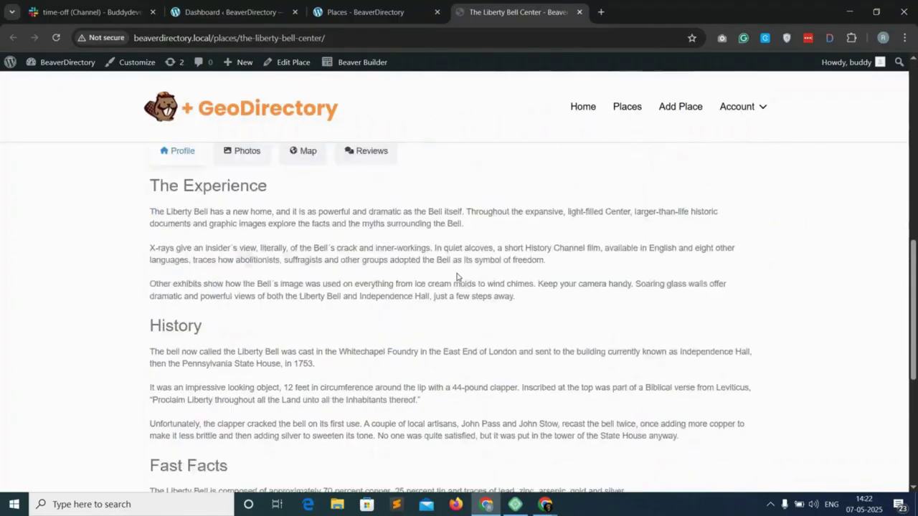
scroll(459, 272, up, 10)
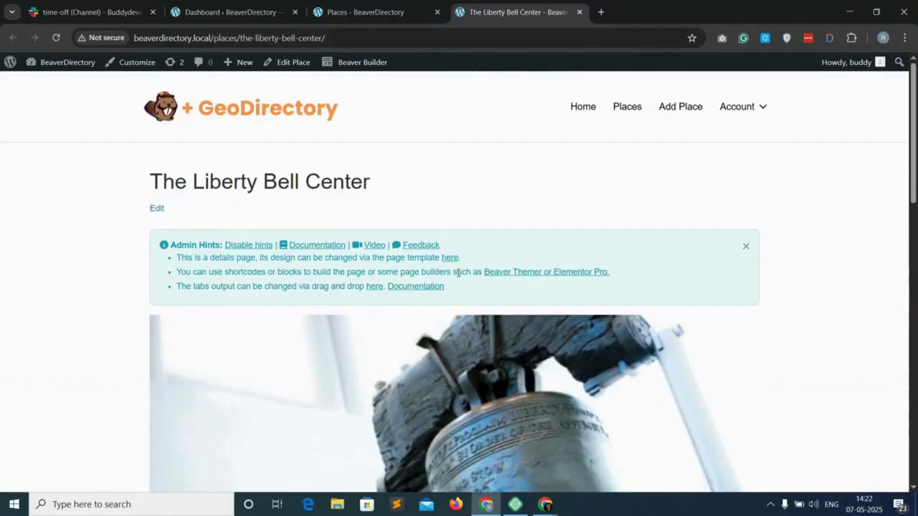
Create a Beaver Builder Themer layout titled Single Details with the Singular layout.
click(225, 7)
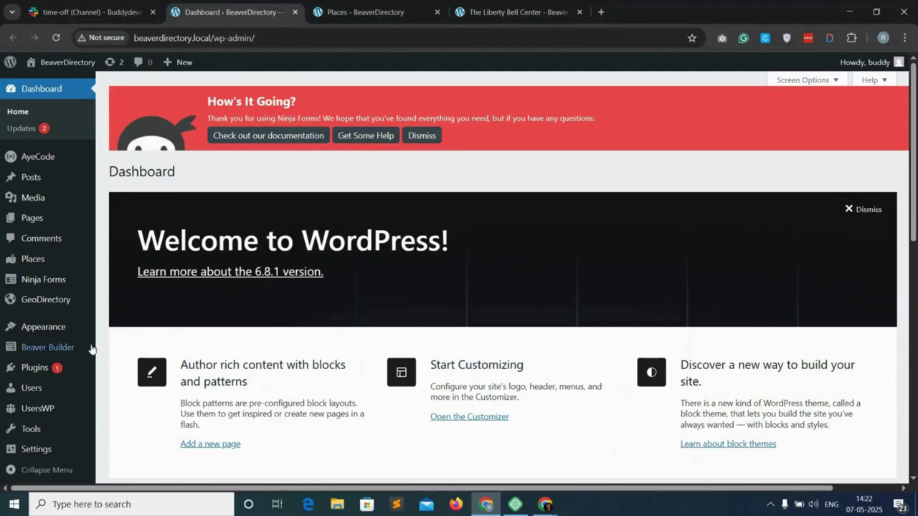
mouse_move(92, 349)
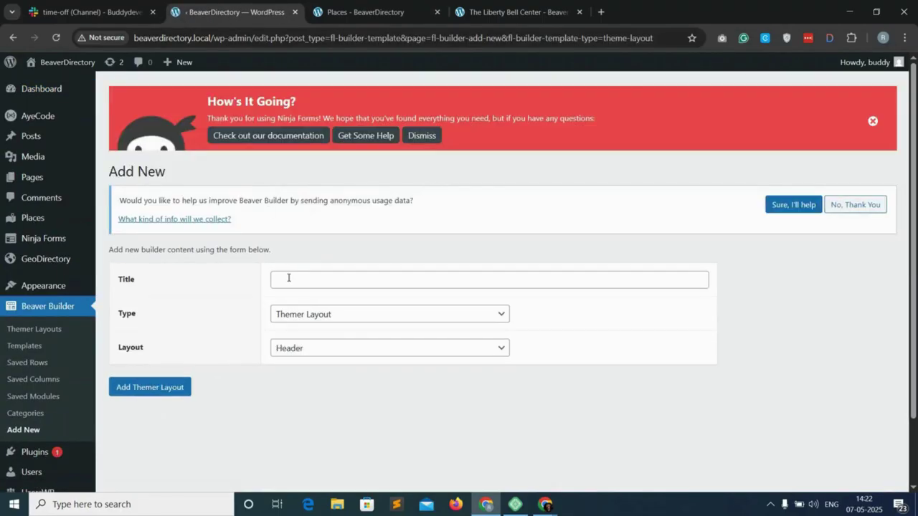
click(288, 279)
text(Single Deatils)
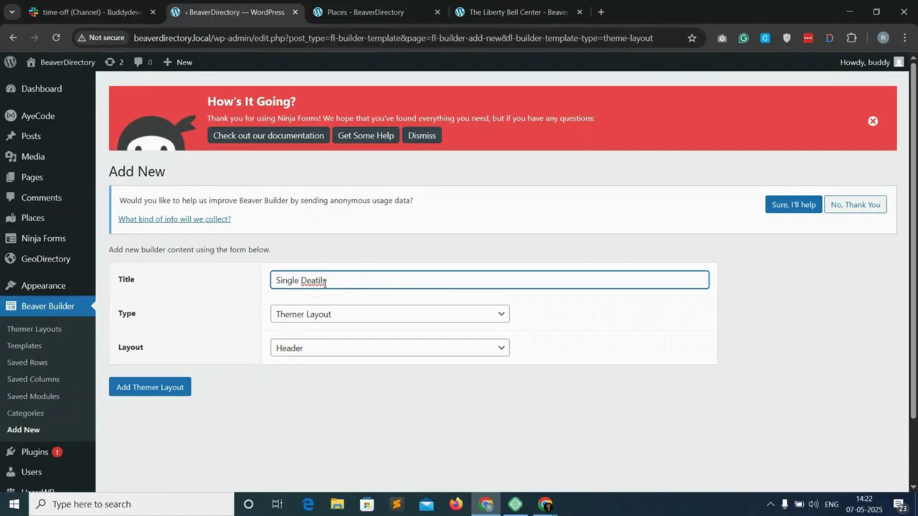
right_click(324, 283)
click(337, 189)
click(323, 347)
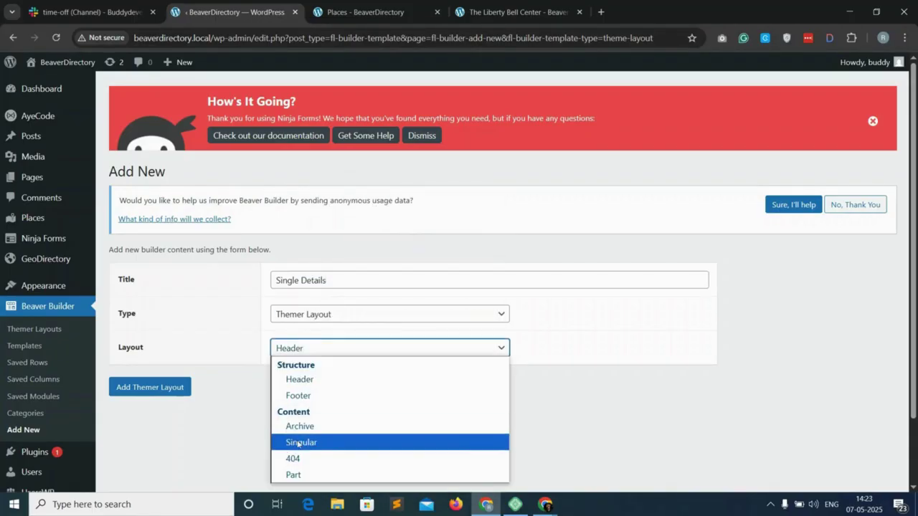
click(319, 443)
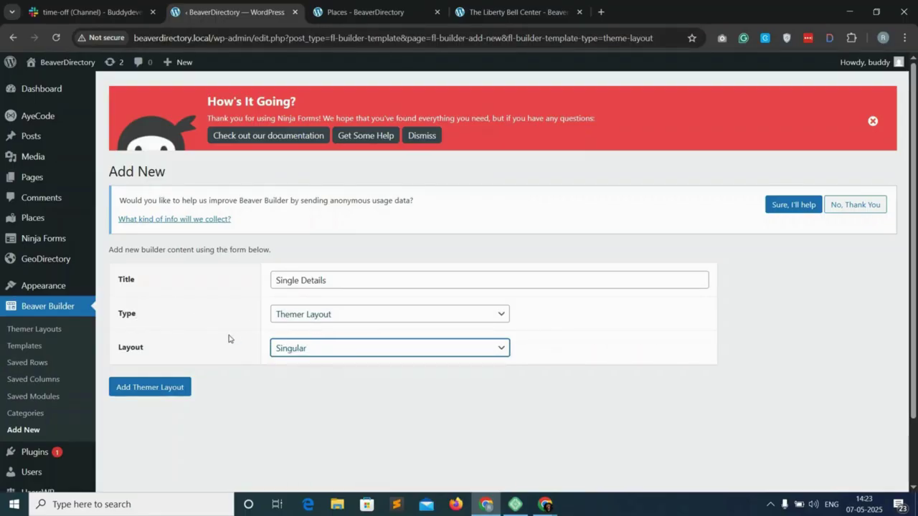
click(155, 393)
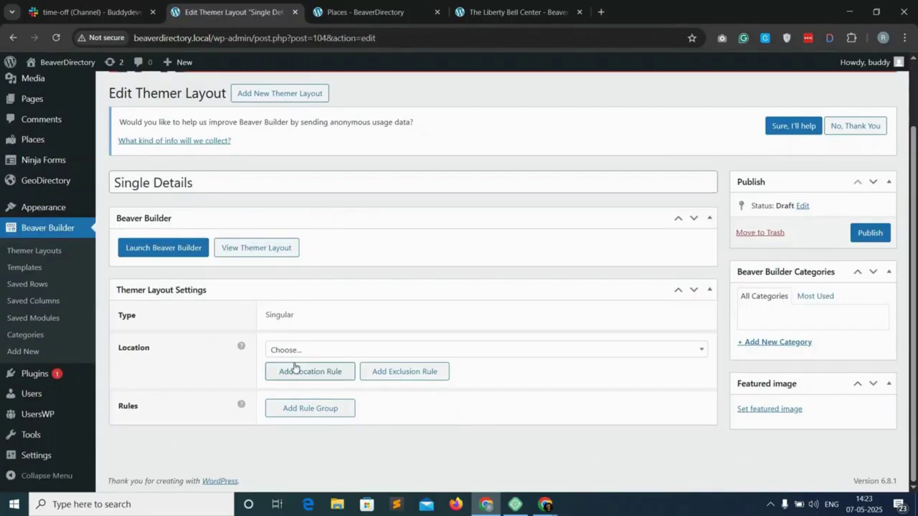
Set the Single Details layout's location to Place with All Places and publish it.
click(316, 352)
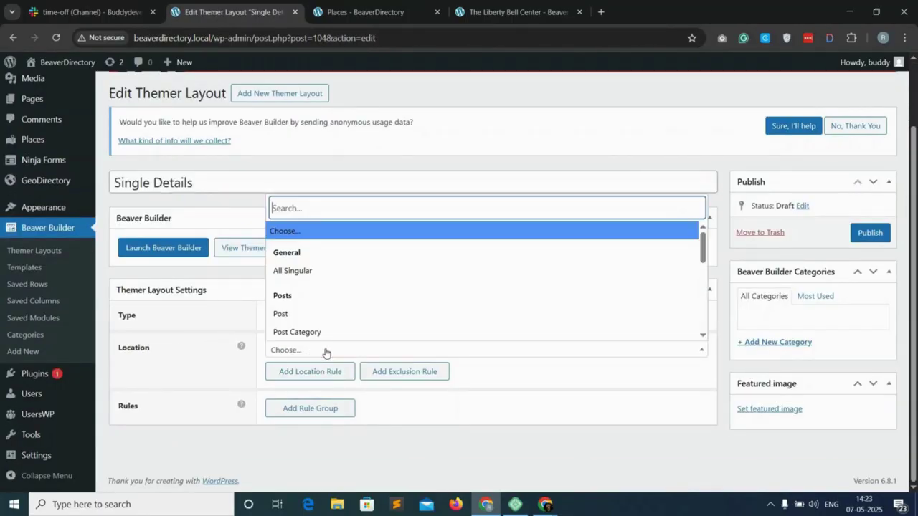
scroll(313, 313, down, 1)
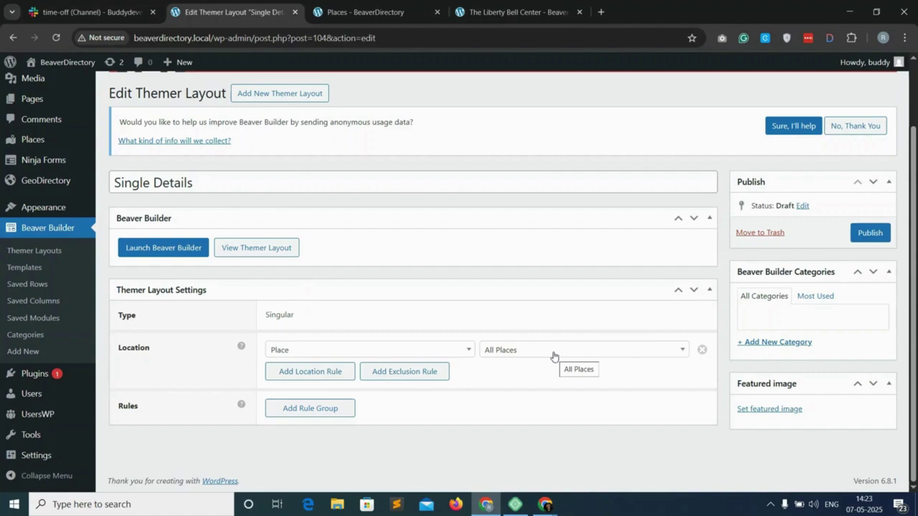
click(870, 233)
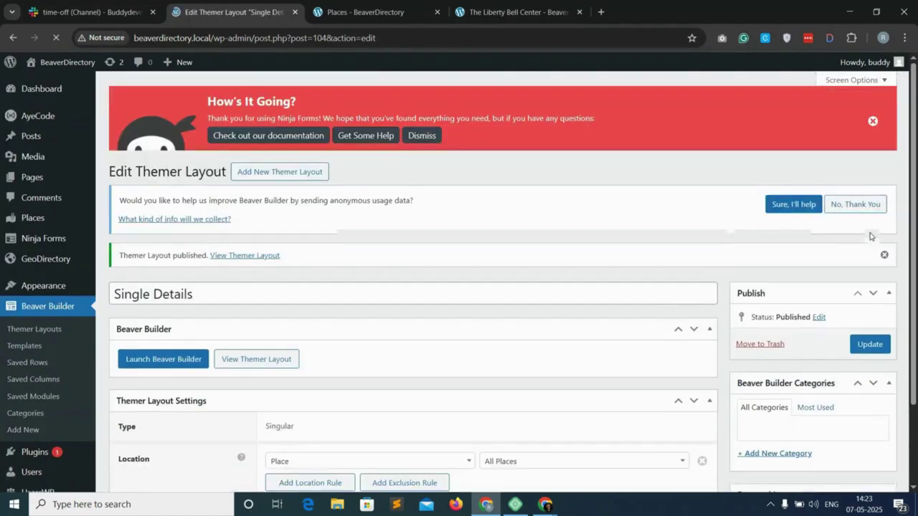
Open the Single Details layout in the Beaver Builder editor and review its default content from header to review form.
click(176, 361)
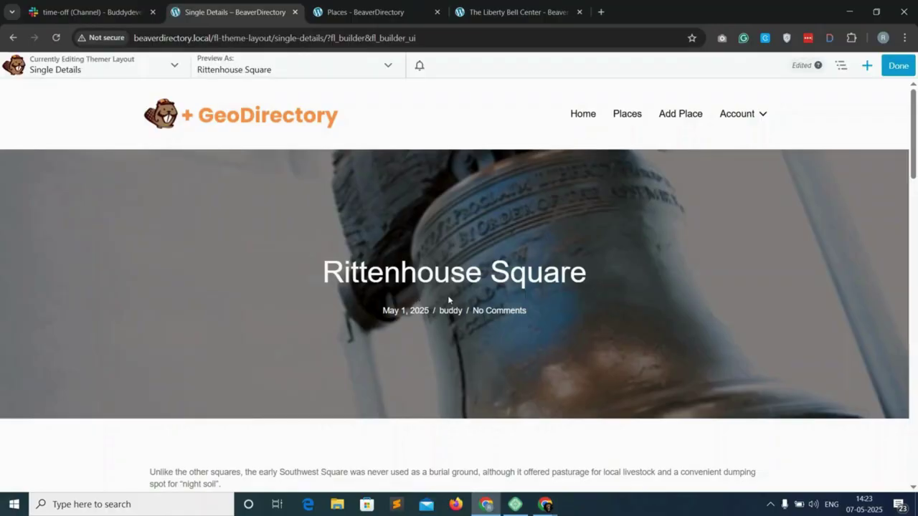
scroll(448, 300, down, 2)
scroll(425, 190, down, 7)
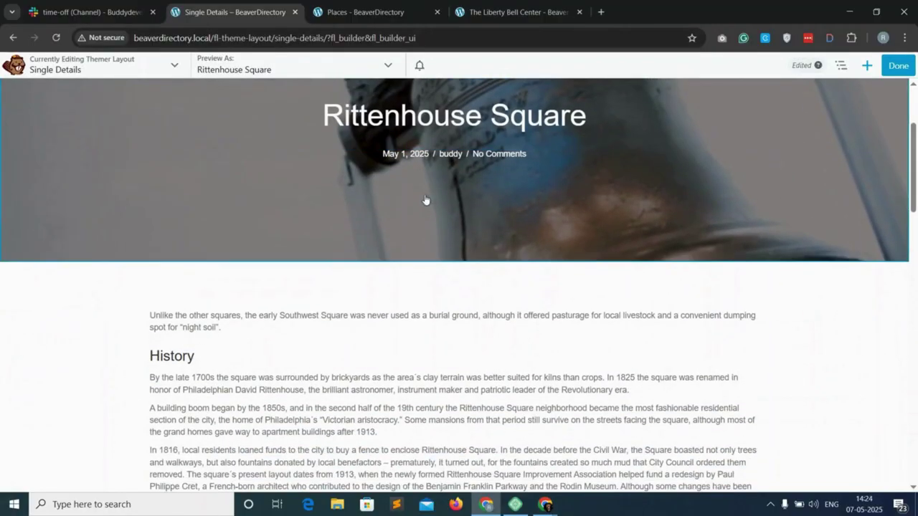
scroll(416, 301, down, 5)
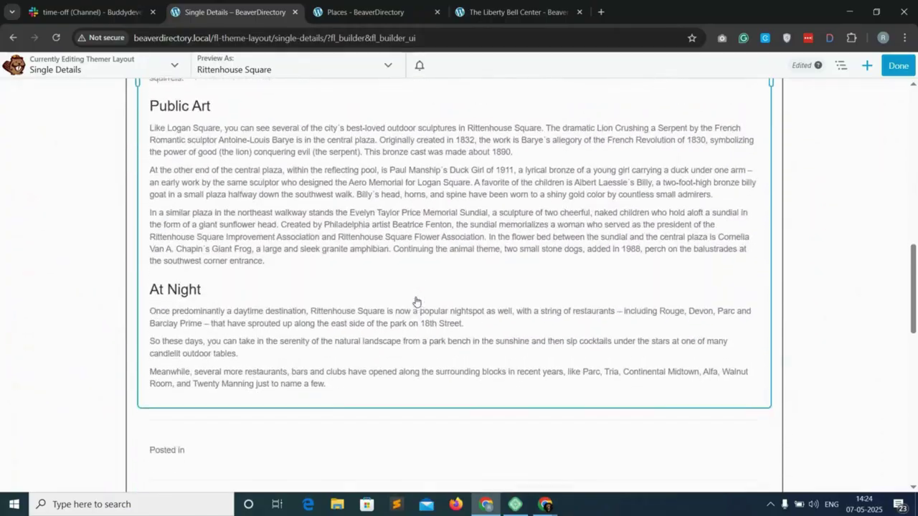
scroll(416, 301, down, 3)
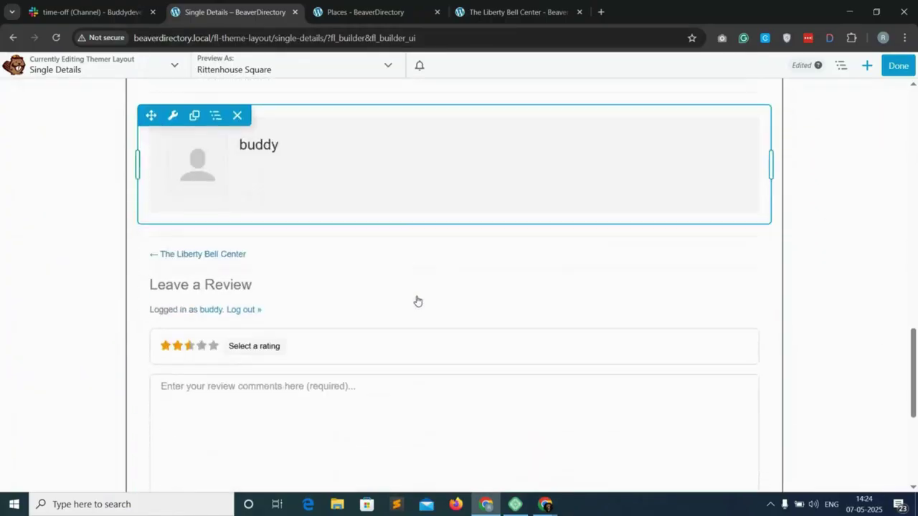
scroll(417, 301, up, 8)
scroll(416, 300, up, 12)
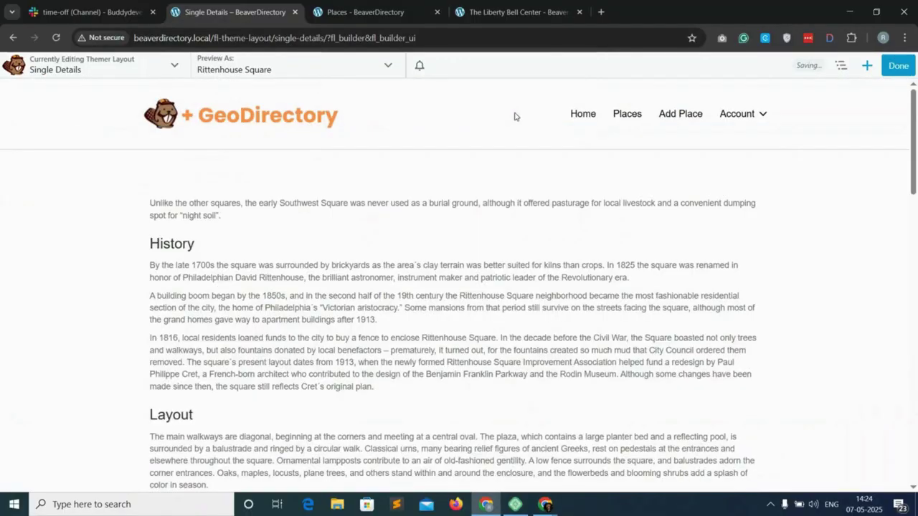
Delete the default rows from the Single Details layout and add an empty 1 Column row.
click(204, 139)
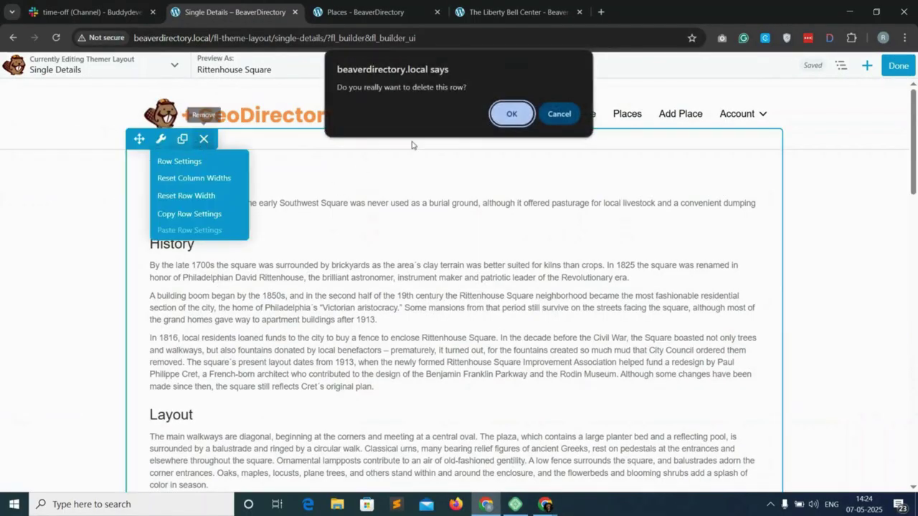
click(503, 116)
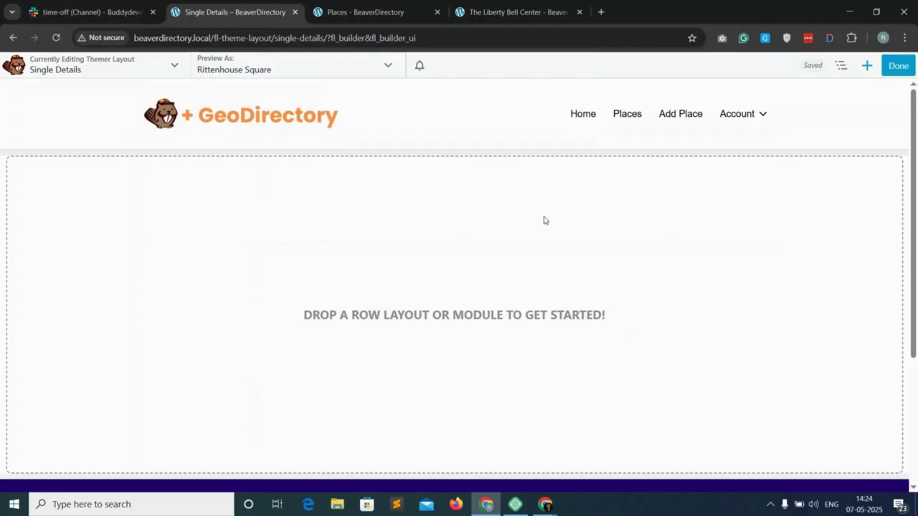
click(867, 65)
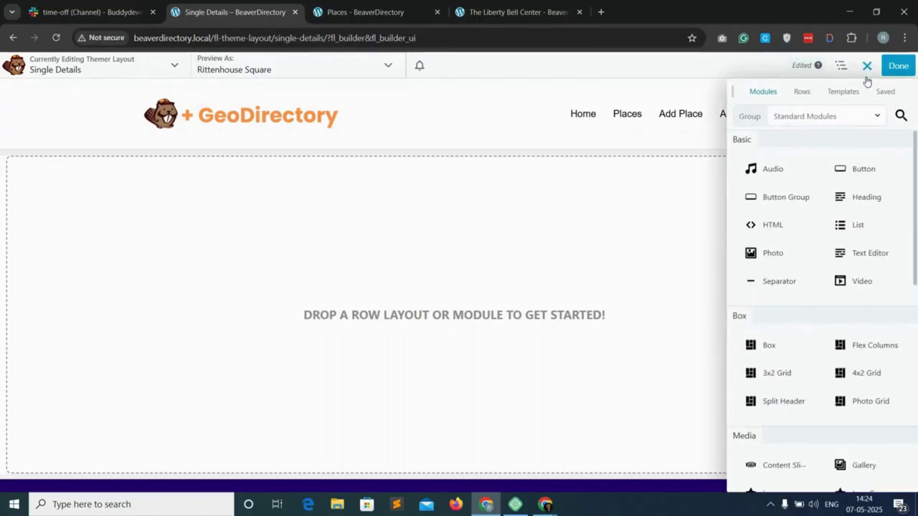
click(802, 94)
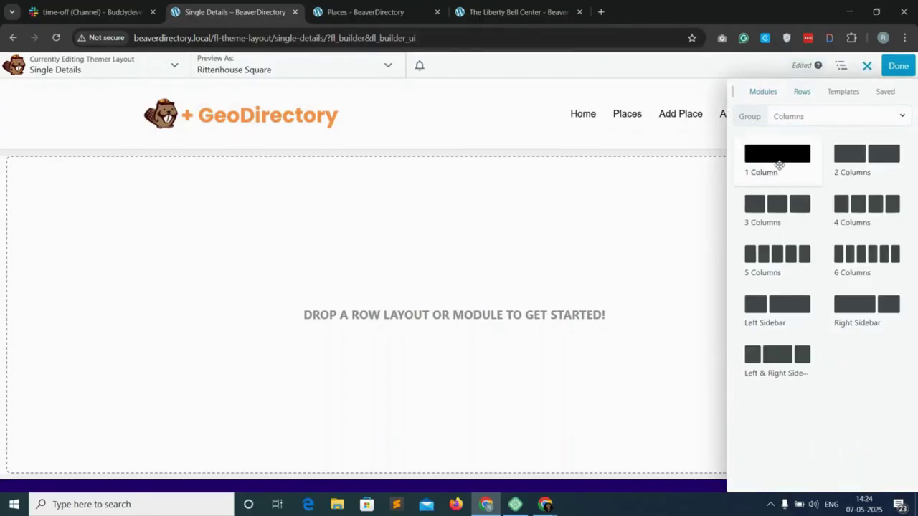
drag(781, 162, 450, 221)
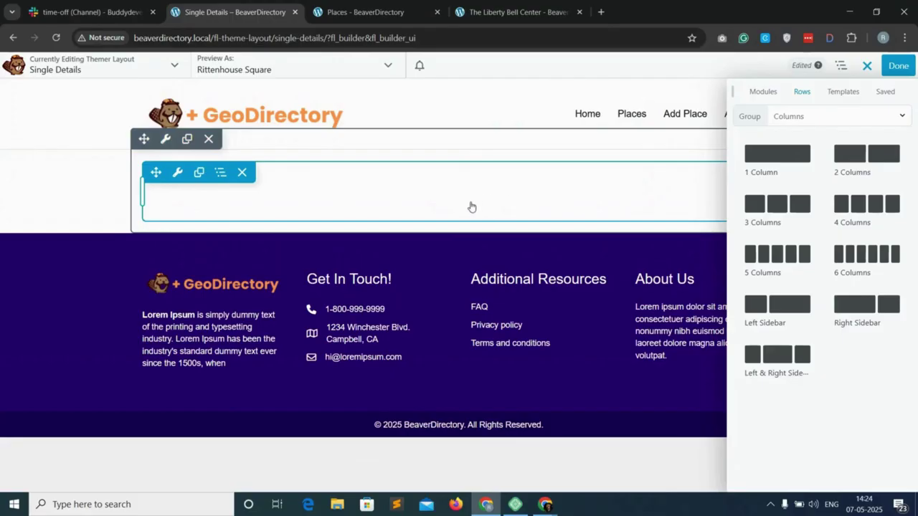
Add the GeoDirectory post images widget from the WordPress Widgets group to the empty one-column row.
click(763, 94)
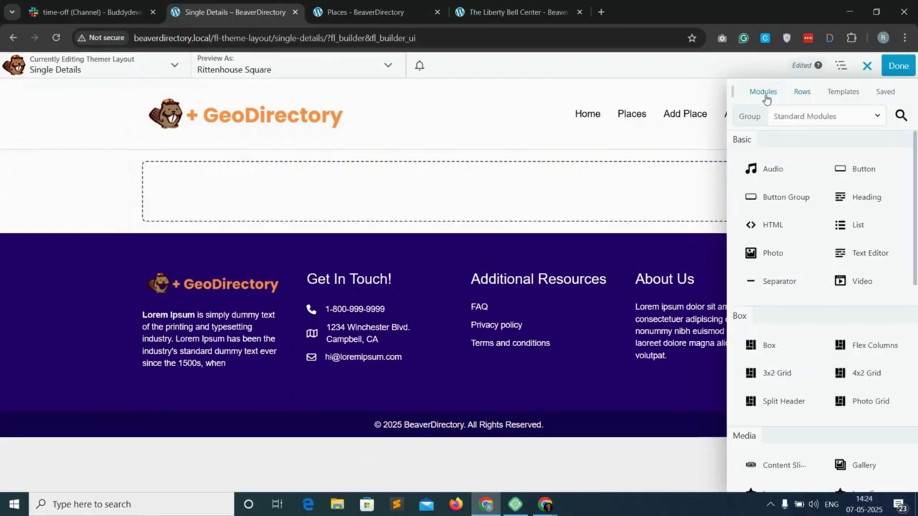
click(798, 119)
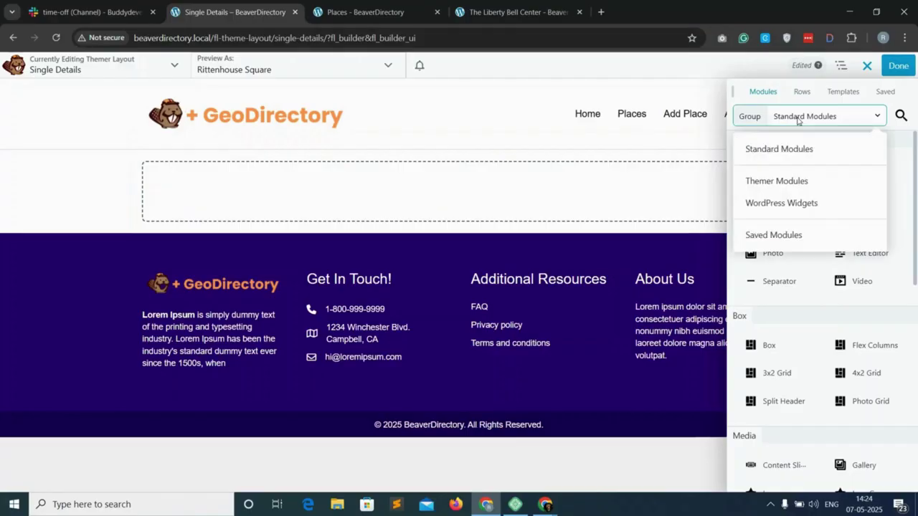
click(793, 204)
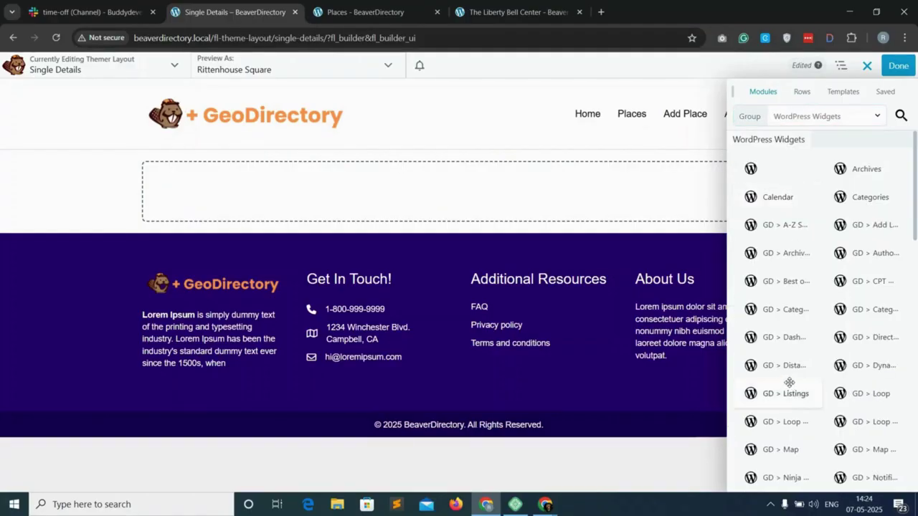
scroll(795, 373, down, 5)
drag(829, 332, 410, 209)
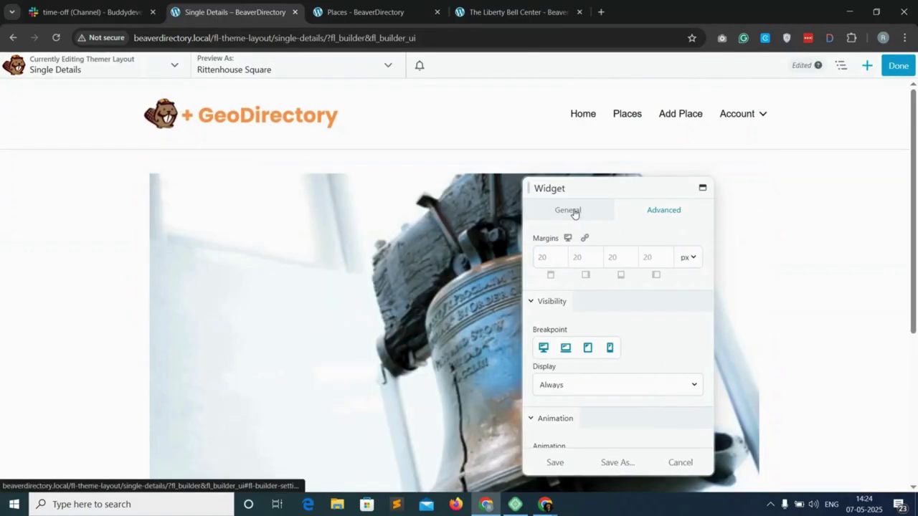
Set the images widget's image limit to 12 and its show limit to 2.
click(573, 212)
scroll(606, 308, down, 3)
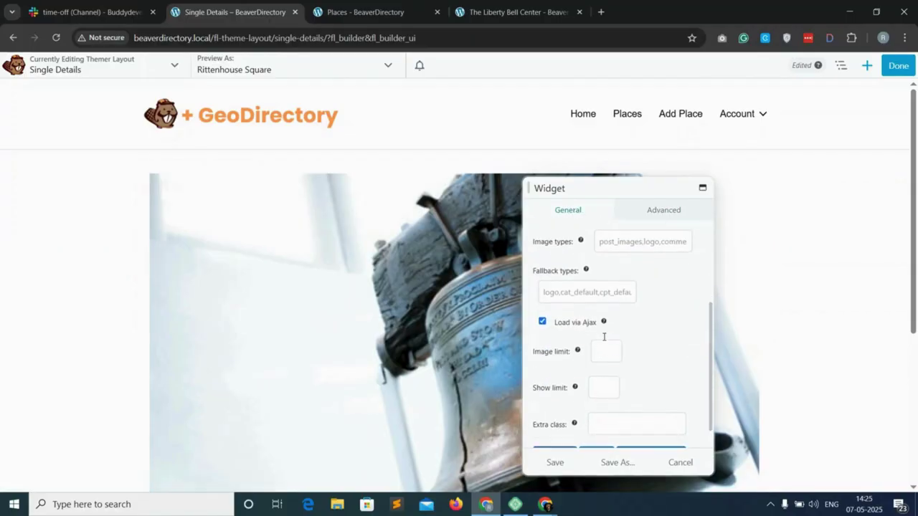
scroll(566, 359, down, 1)
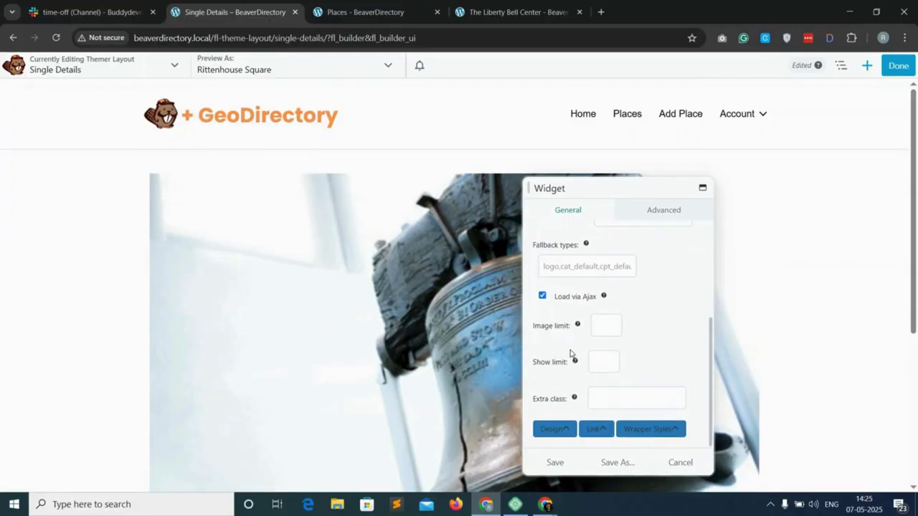
click(599, 324)
text(12)
click(598, 364)
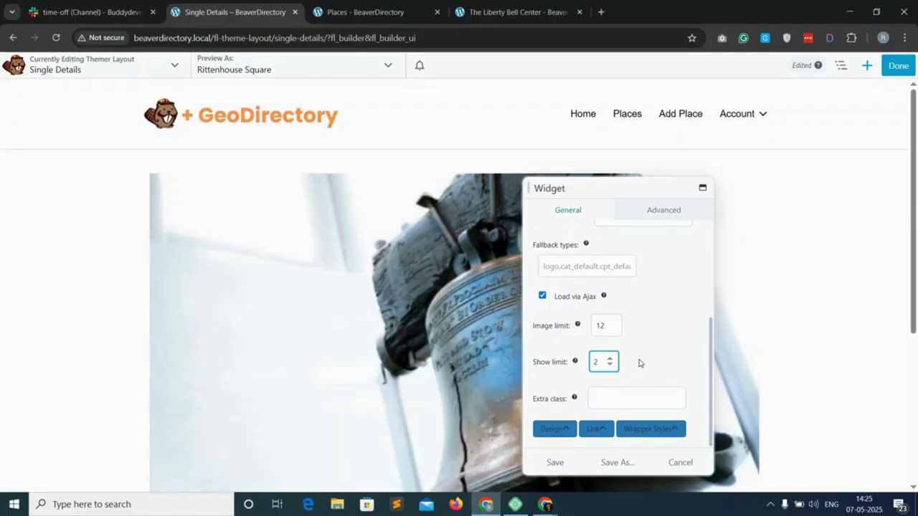
Set the images widget's output type to Slider and turn off its title and caption in the design options.
click(566, 424)
scroll(610, 395, down, 3)
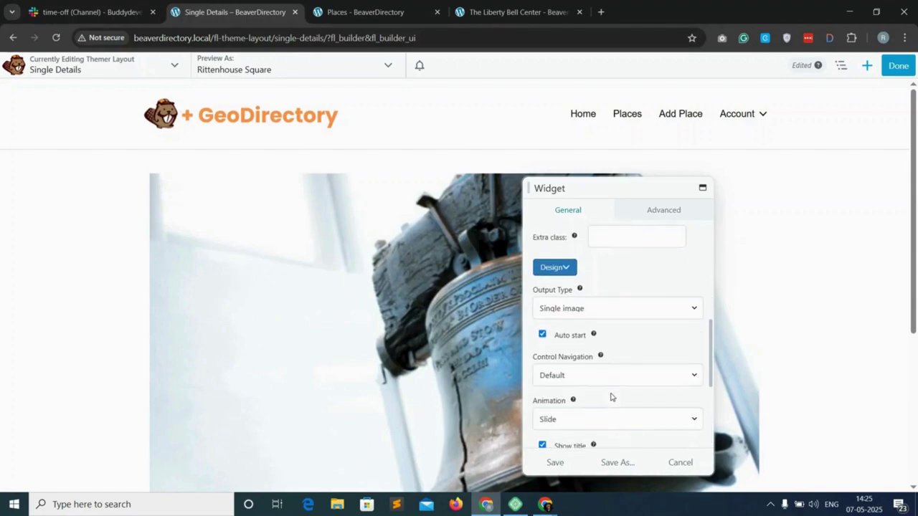
click(586, 307)
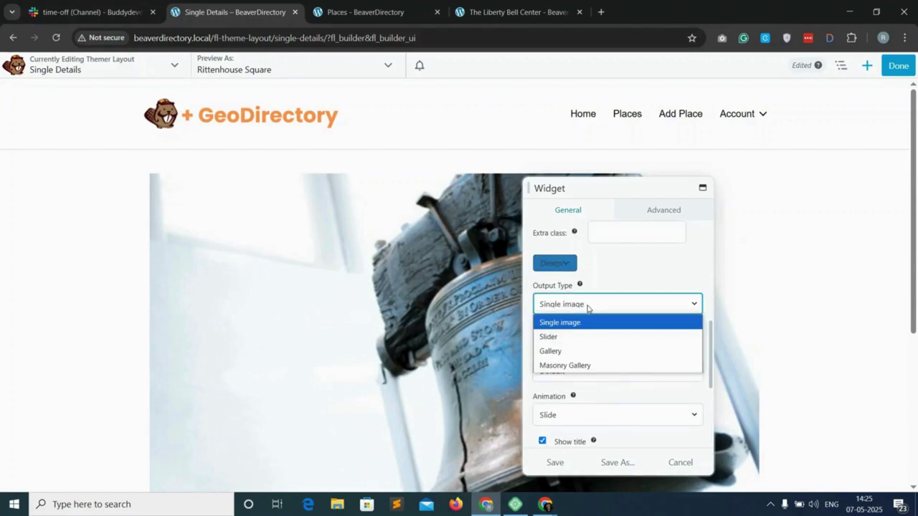
click(566, 337)
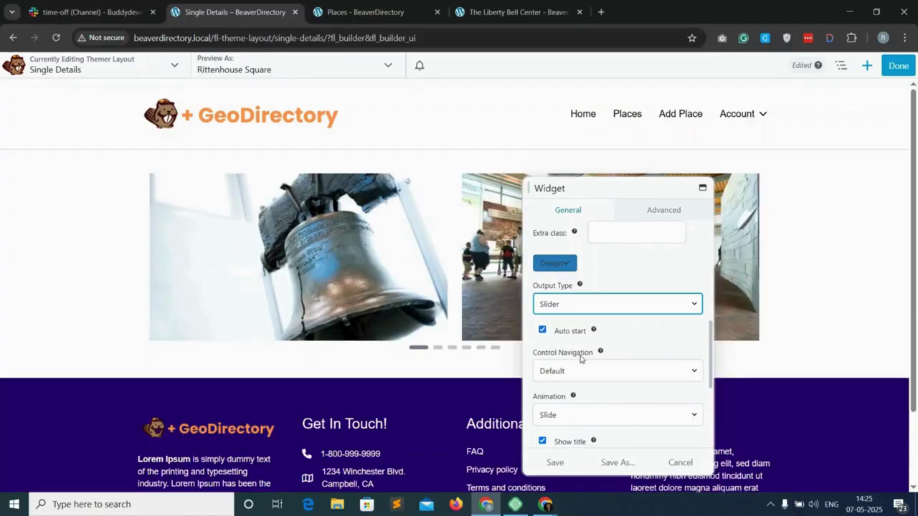
scroll(581, 359, down, 2)
scroll(588, 334, down, 1)
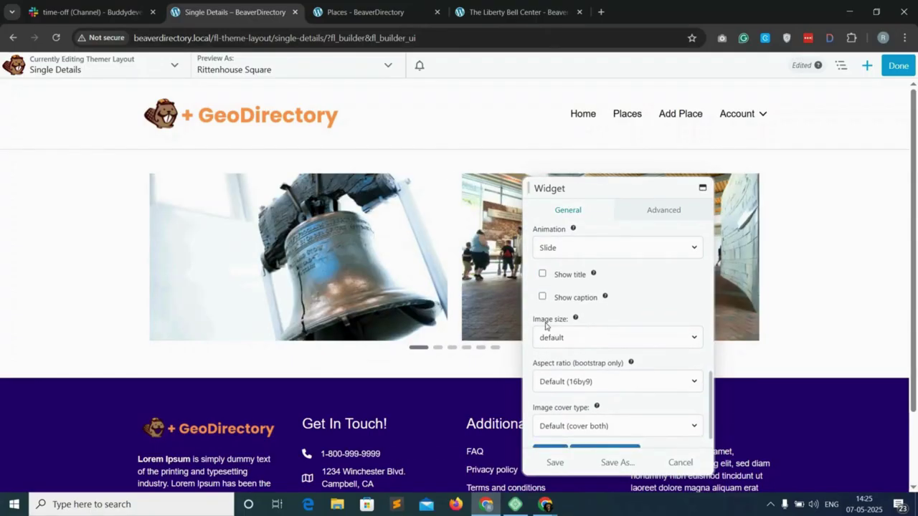
scroll(576, 339, down, 1)
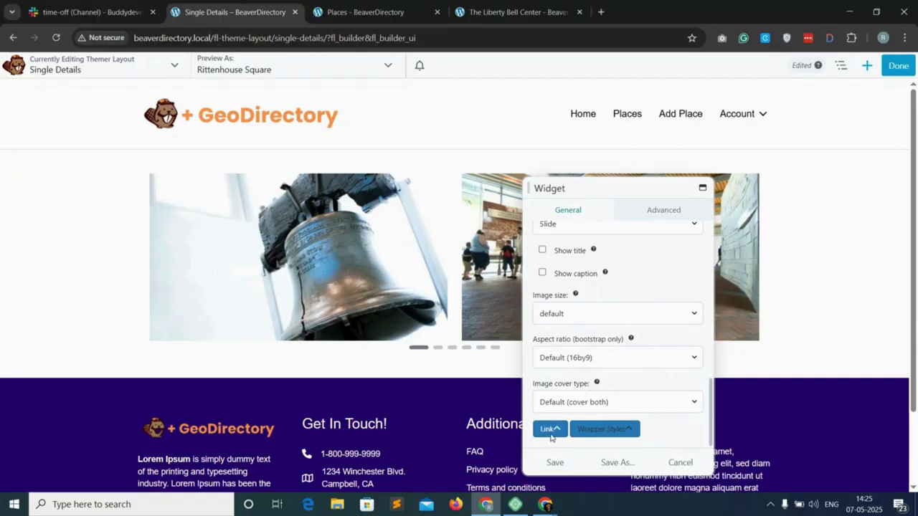
Set all four margins of the image slider widget to 0 px and save the widget settings.
click(550, 430)
scroll(591, 389, down, 4)
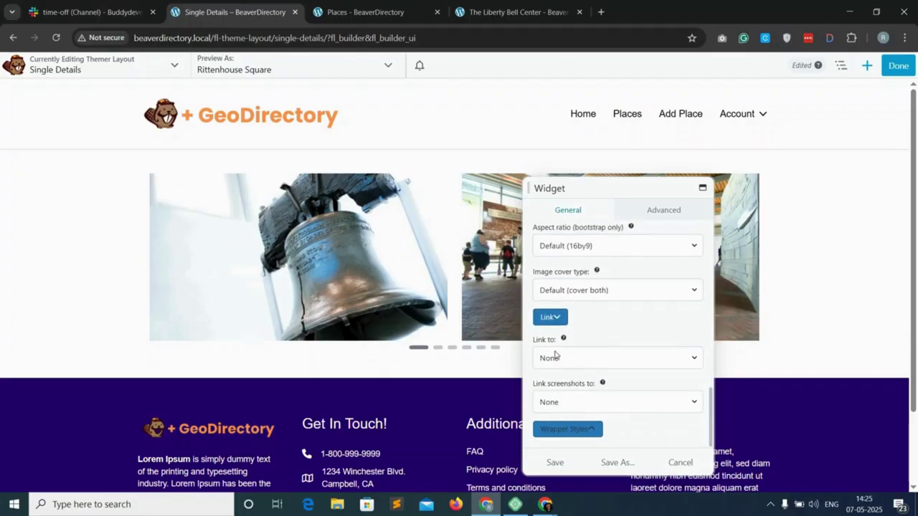
scroll(618, 413, down, 9)
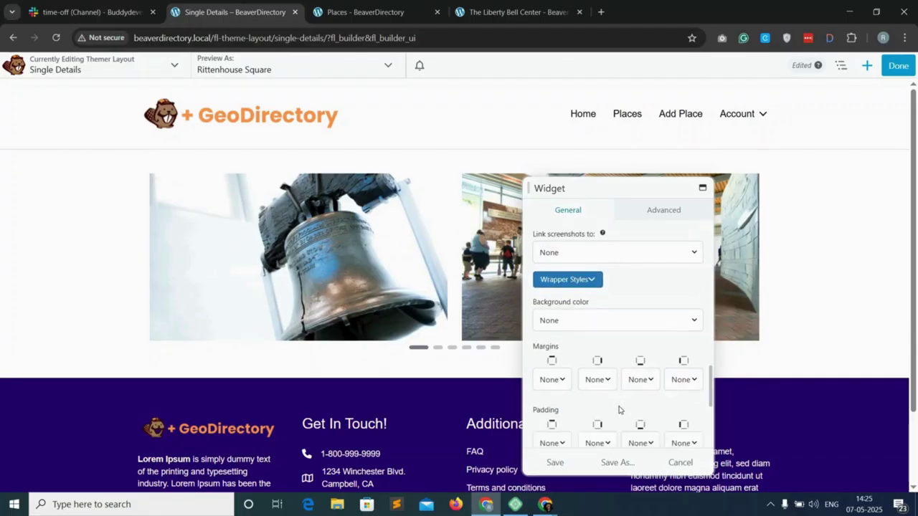
scroll(585, 361, down, 3)
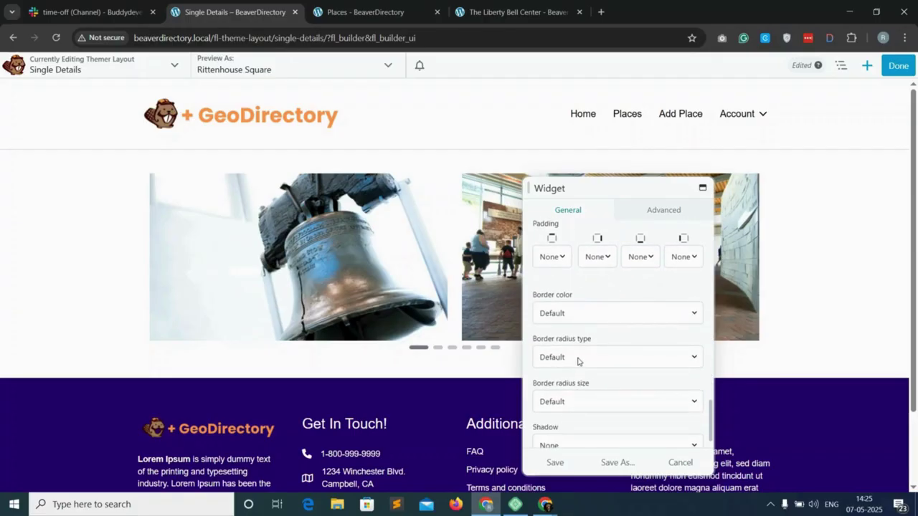
click(578, 361)
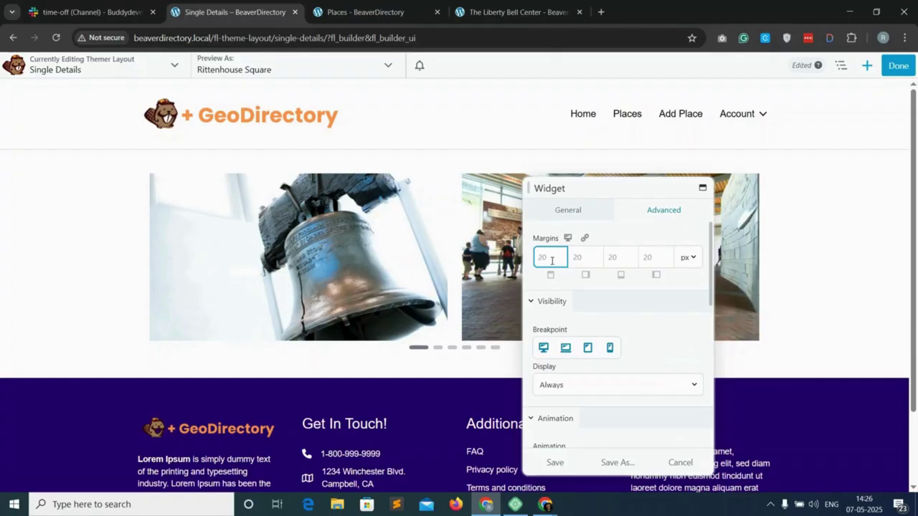
text(0)
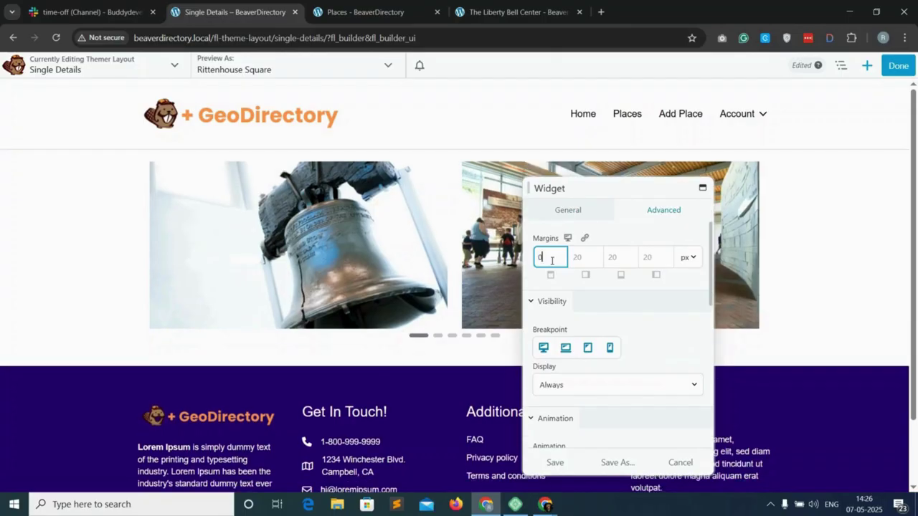
click(585, 242)
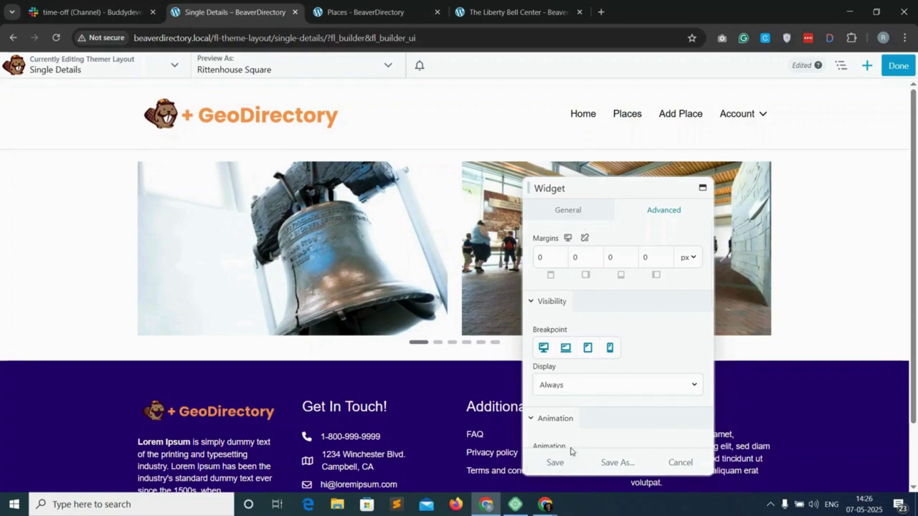
click(555, 464)
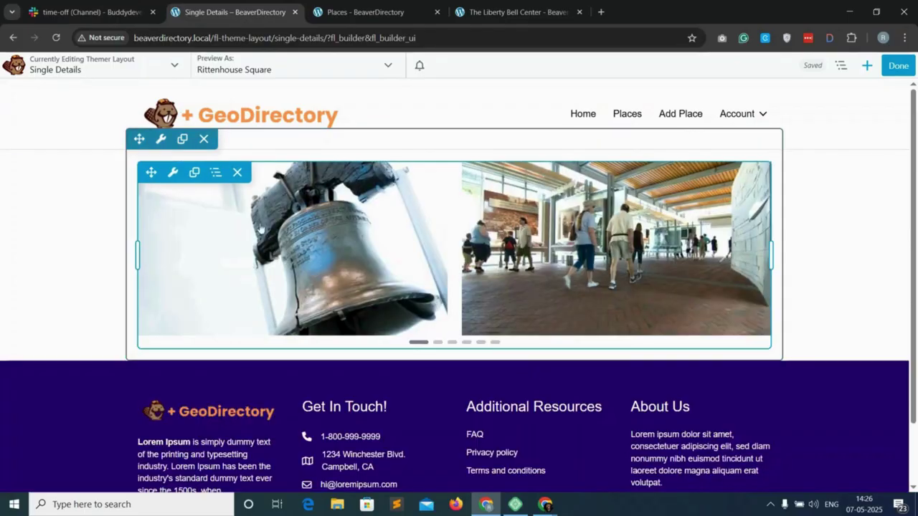
Set both the width and the content width of the slider's row to Full Width.
mouse_move(161, 170)
click(160, 138)
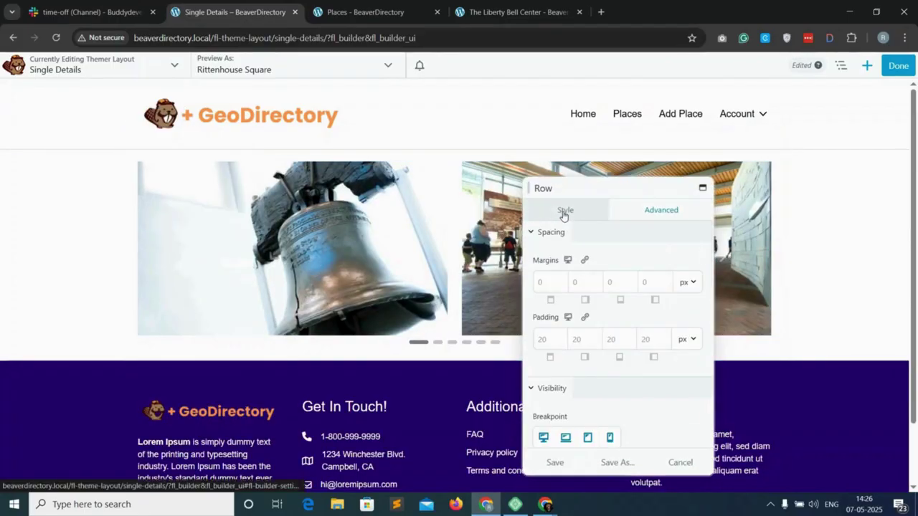
click(564, 213)
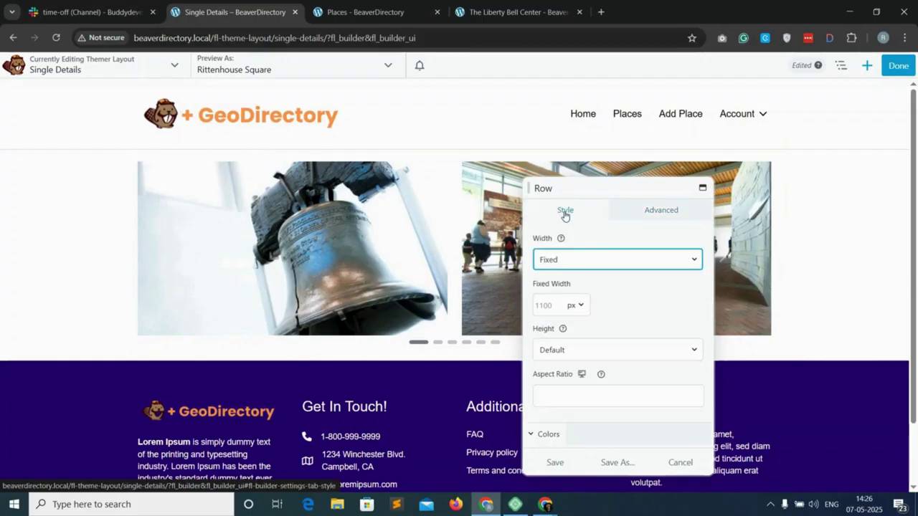
click(595, 263)
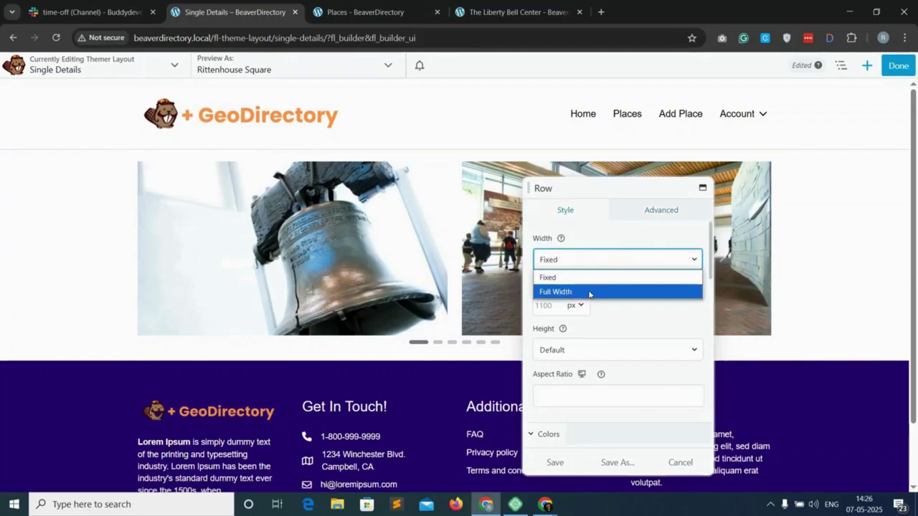
click(589, 292)
click(588, 306)
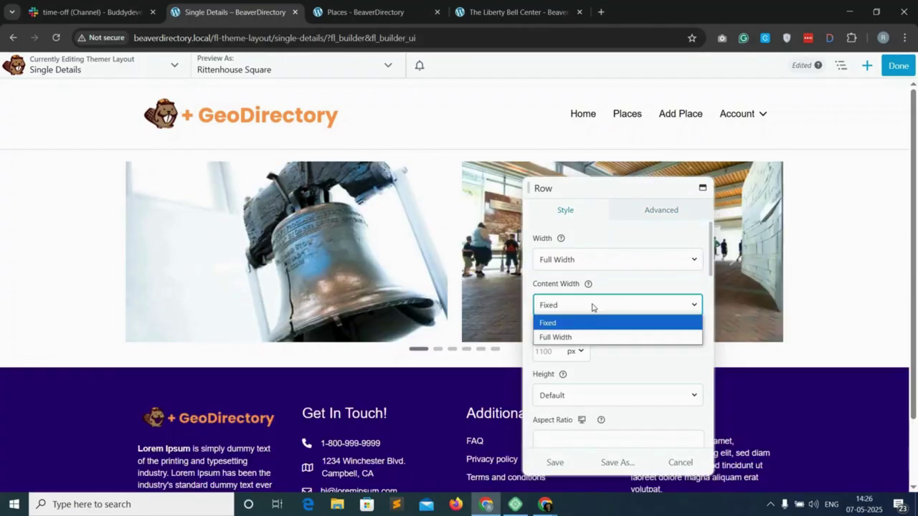
click(567, 337)
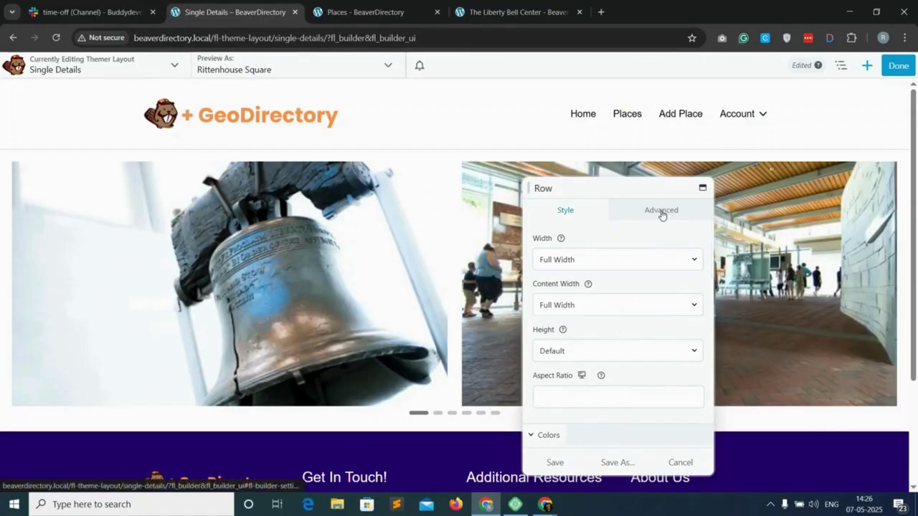
Set the padding of the image slider's row to 0 px on all four sides and save the row settings.
click(658, 213)
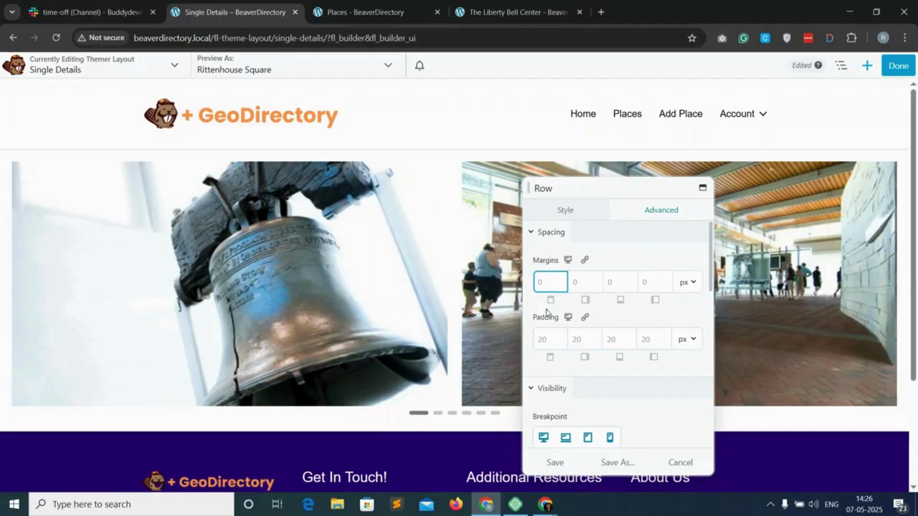
click(543, 339)
text(0)
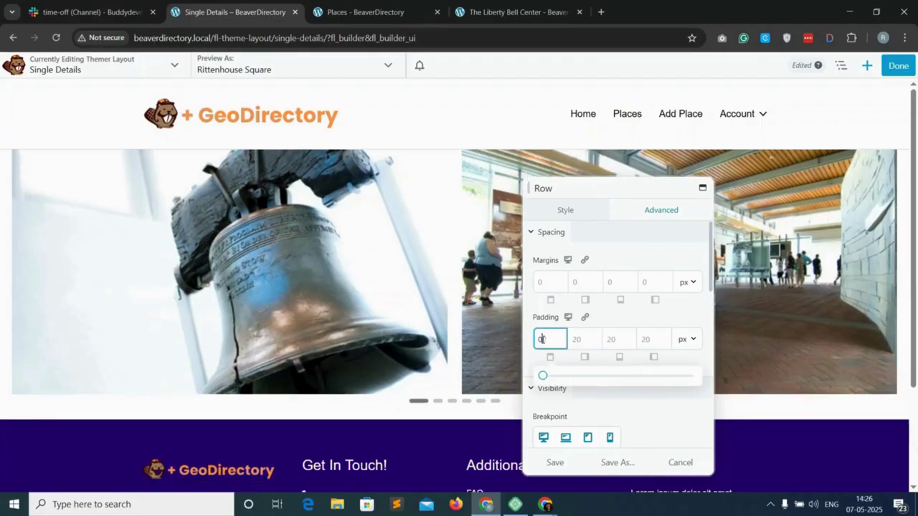
click(585, 318)
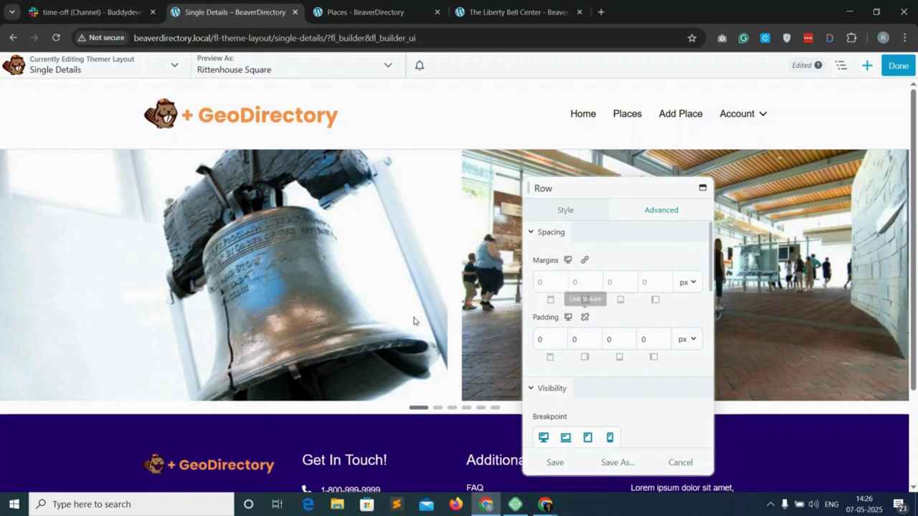
click(555, 462)
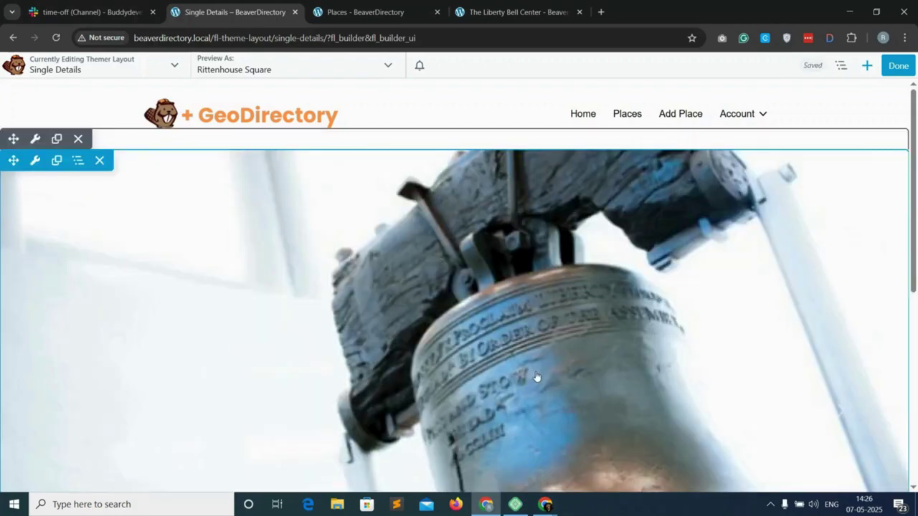
Add a two-column row below the image slider and nest two more columns inside its right-hand column.
scroll(490, 354, down, 1)
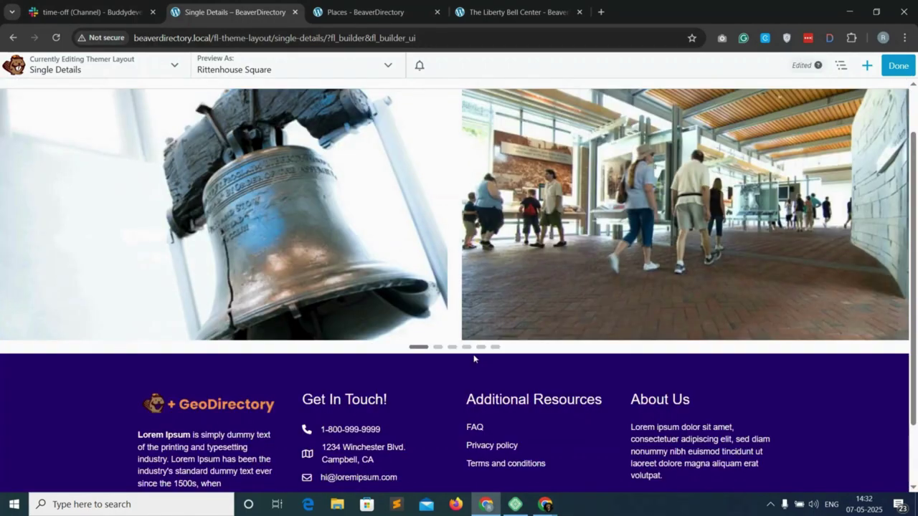
click(867, 67)
click(802, 92)
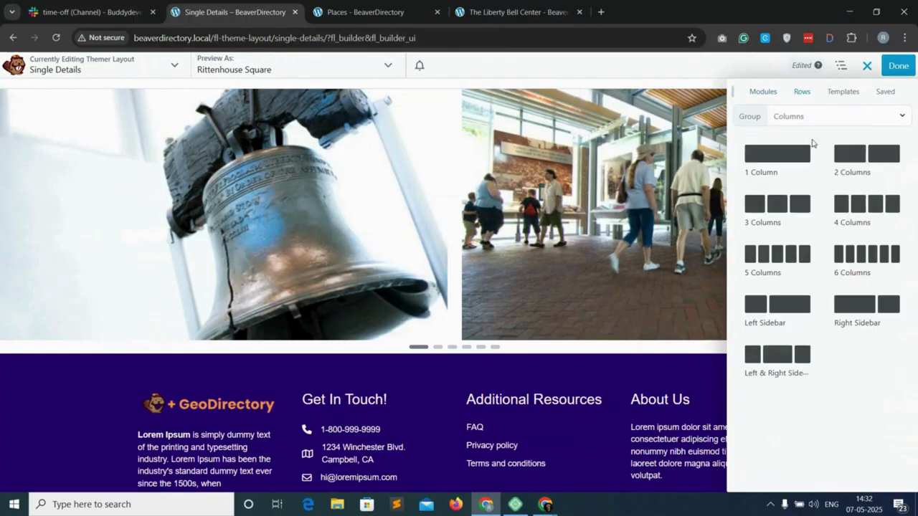
drag(864, 161, 414, 407)
drag(866, 152, 607, 363)
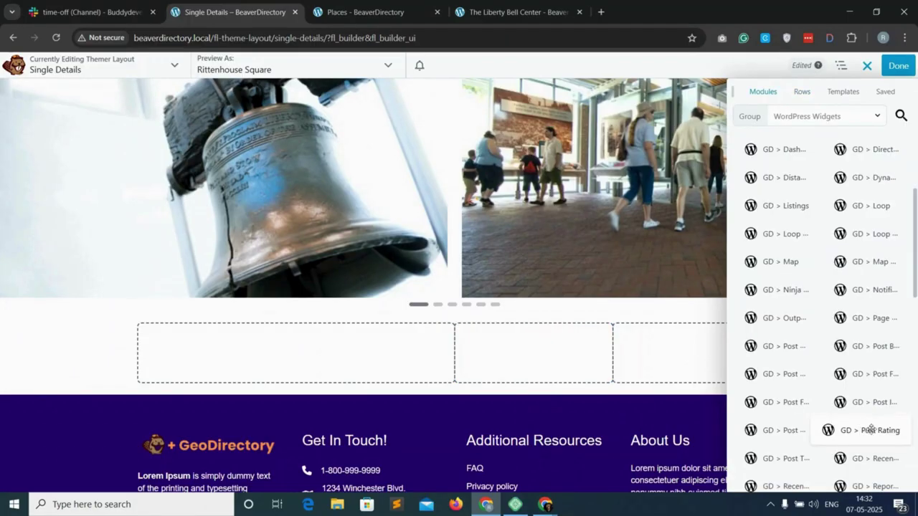
Place the GD > Post Rating widget in the first nested column and keep its style as All.
drag(871, 428, 566, 369)
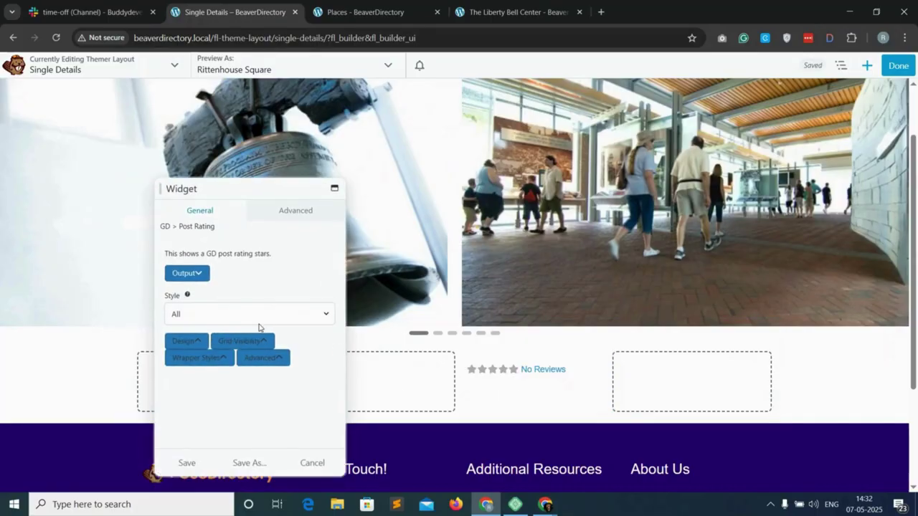
click(218, 316)
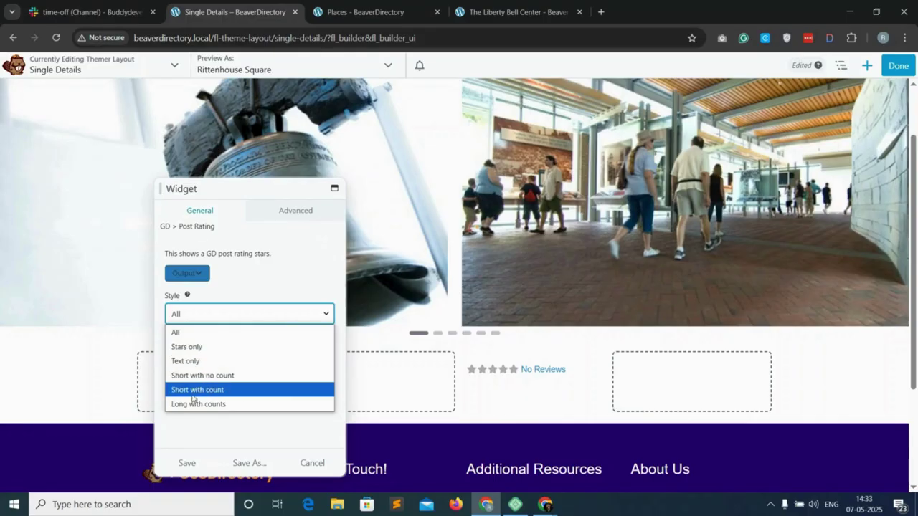
click(179, 333)
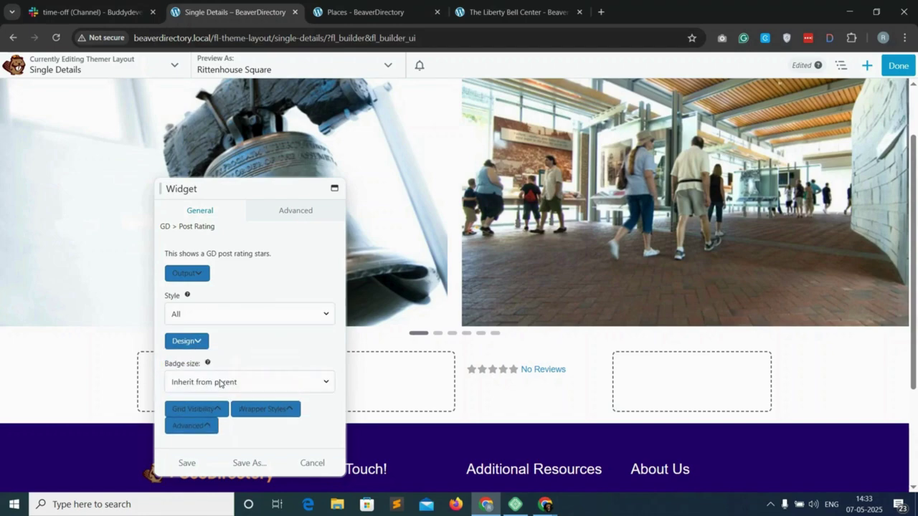
Review the Post Rating widget's design, grid visibility and wrapper options, set its alignment to Right and save the widget.
click(221, 383)
click(208, 409)
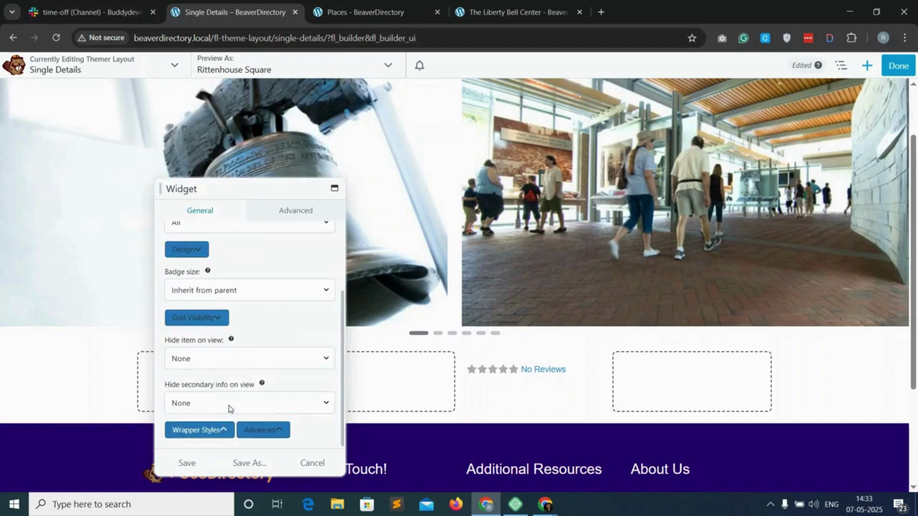
click(208, 429)
scroll(221, 388, down, 6)
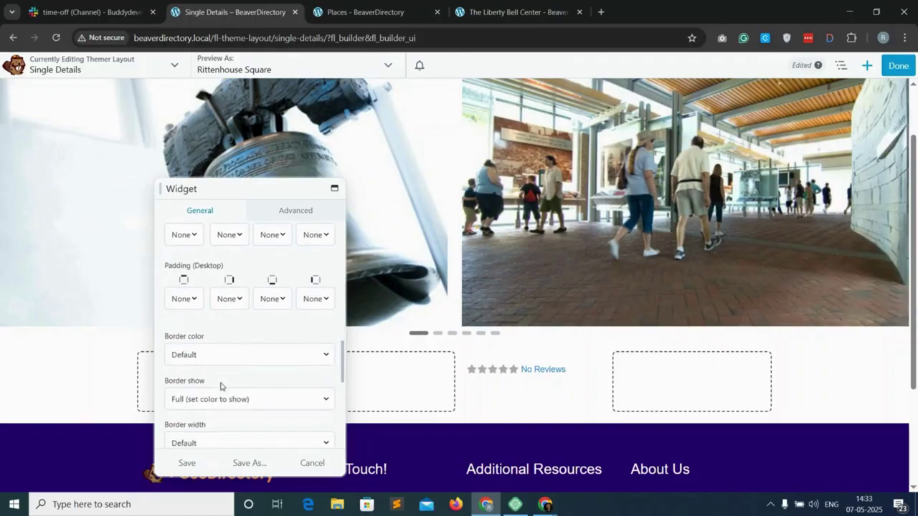
scroll(215, 391, down, 10)
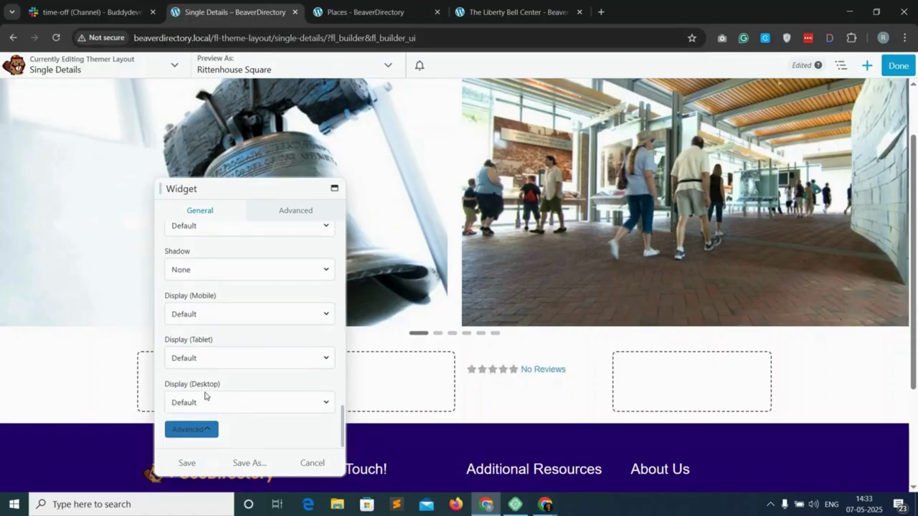
scroll(206, 380, up, 15)
click(203, 426)
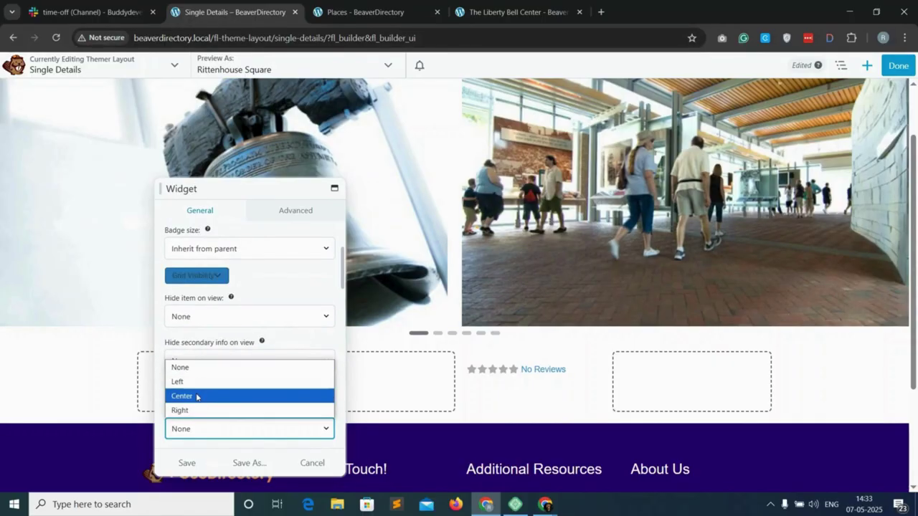
key(Escape)
click(187, 463)
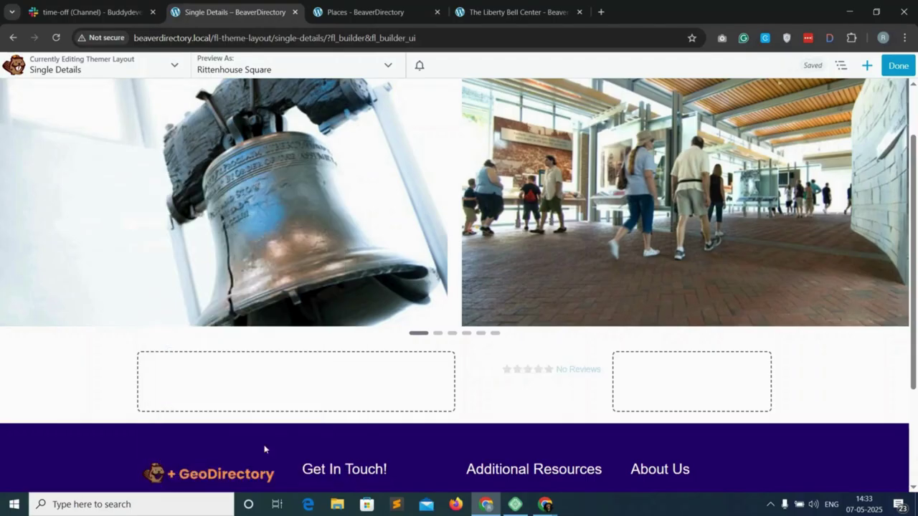
Add the GD > Post Favorite widget to the second nested column and set its icon off color to medium grey.
click(866, 65)
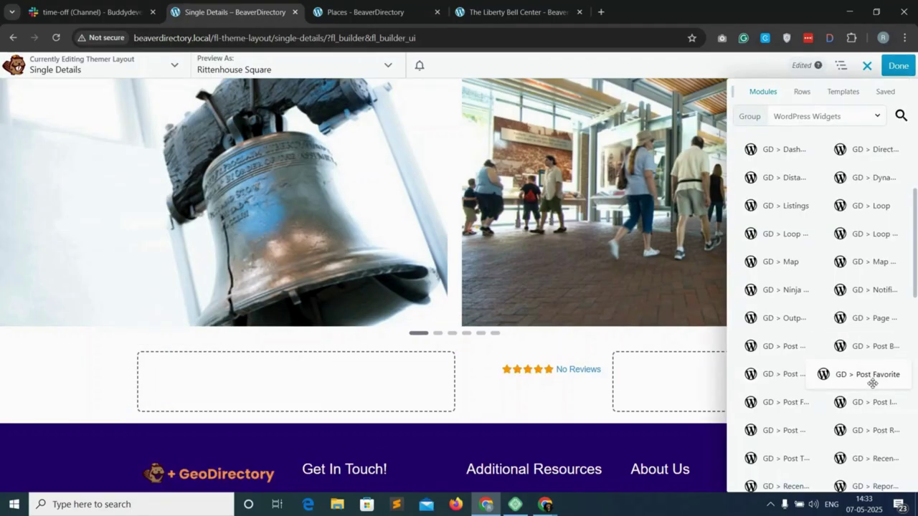
drag(873, 384, 714, 410)
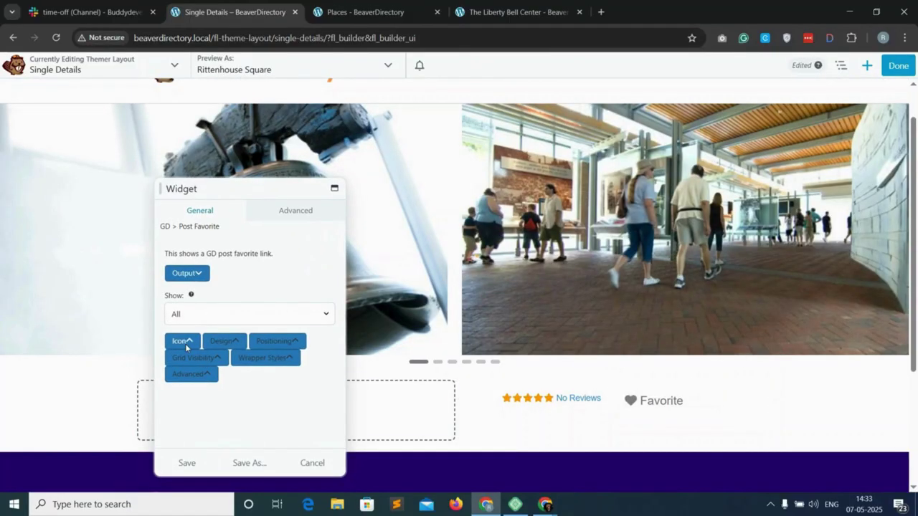
click(185, 344)
scroll(190, 381, down, 1)
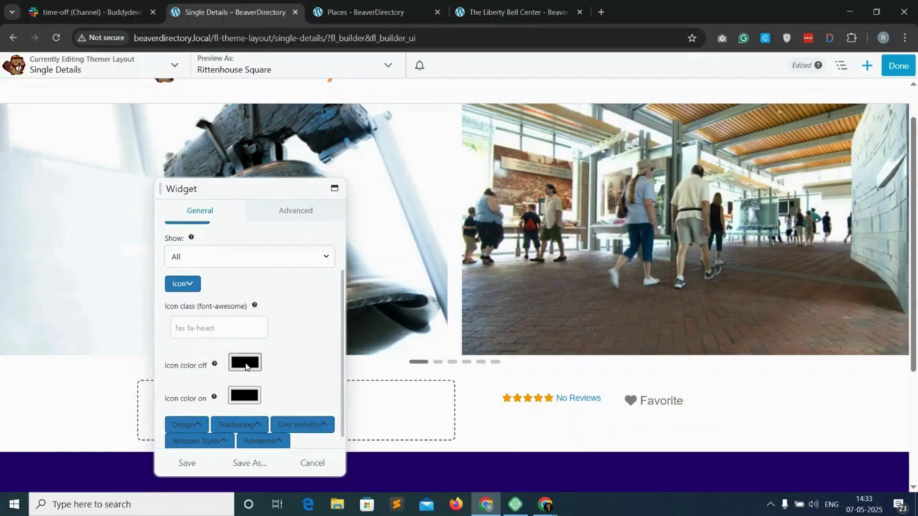
click(246, 364)
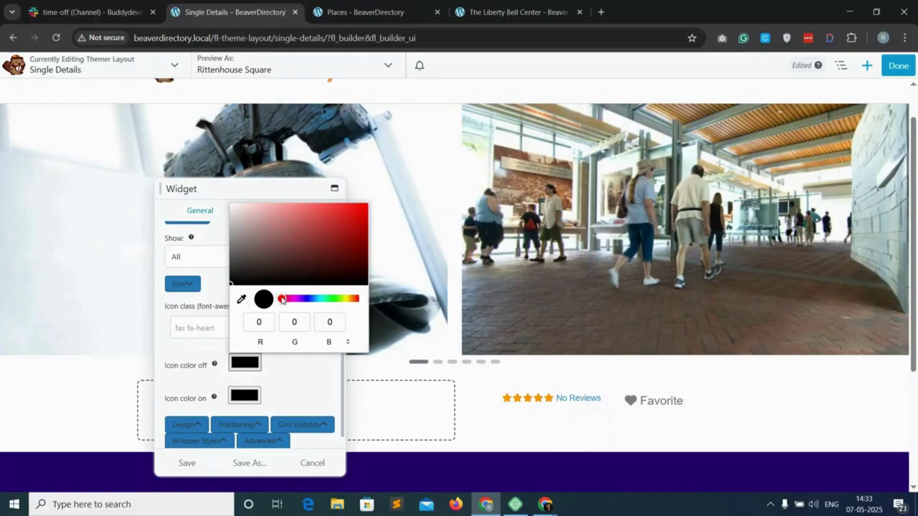
drag(236, 278, 231, 244)
click(277, 381)
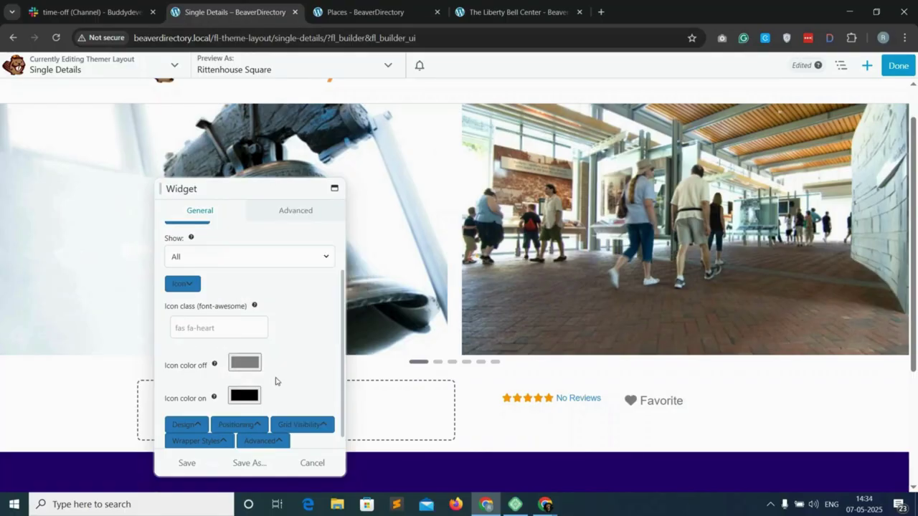
Set the favorite widget's icon on color to green, RGB 14, 162, 11.
click(242, 397)
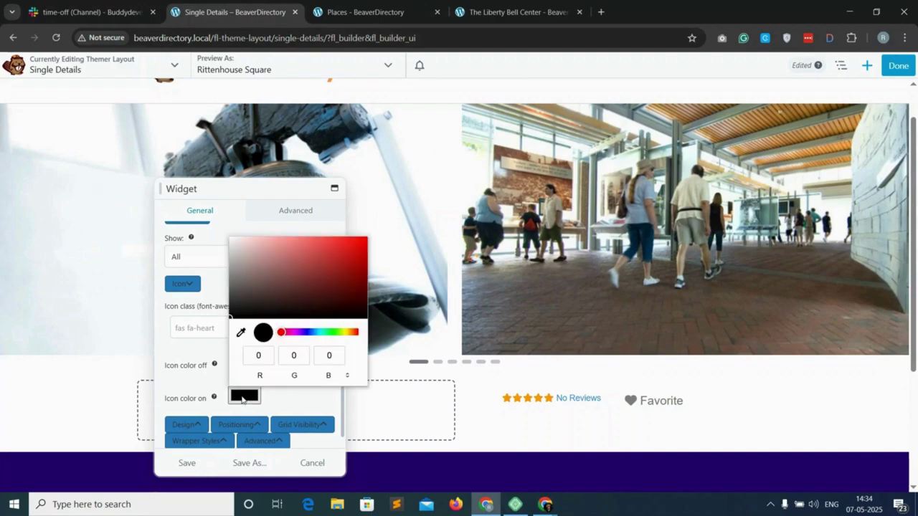
click(233, 280)
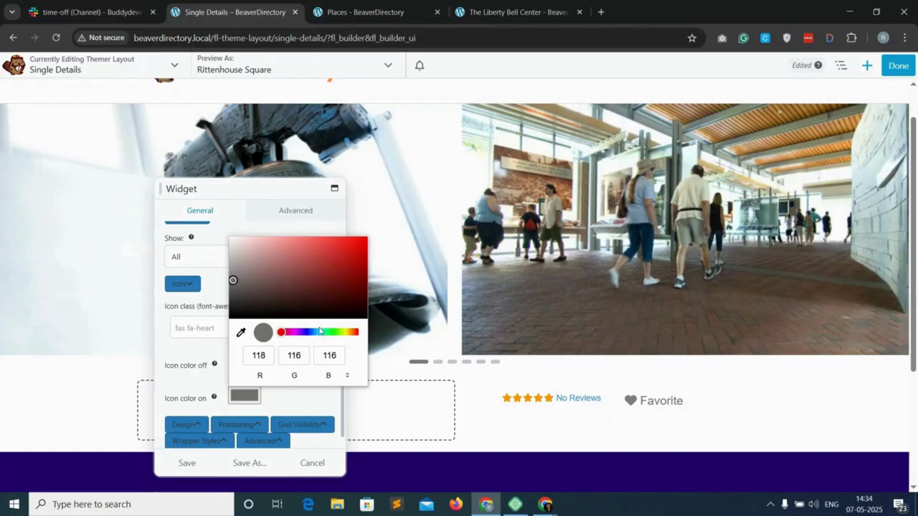
drag(320, 335, 334, 332)
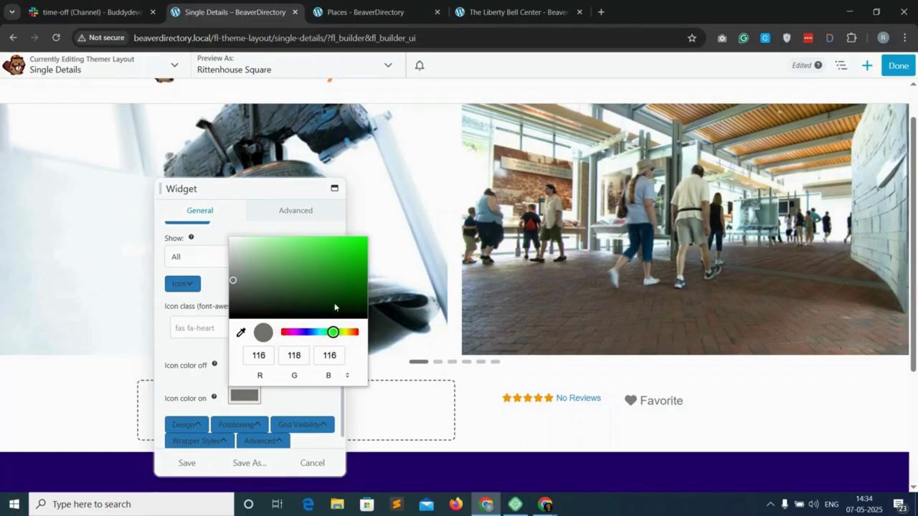
drag(357, 263, 356, 268)
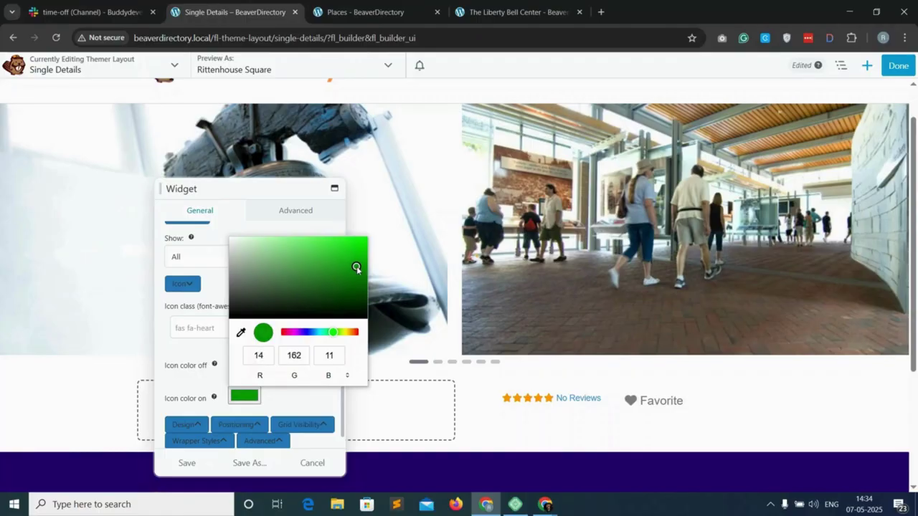
click(292, 401)
Set the favorite widget's alignment to Right in its positioning options.
scroll(203, 366, down, 5)
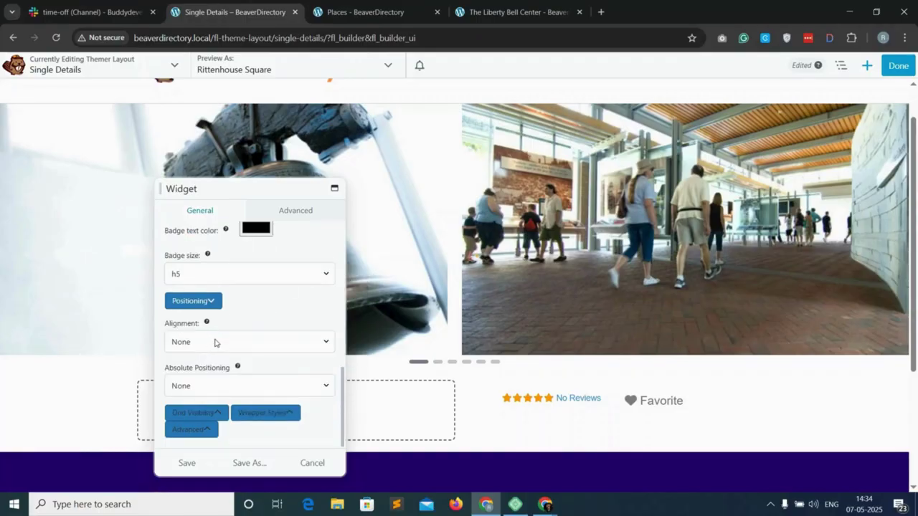
click(215, 342)
click(196, 404)
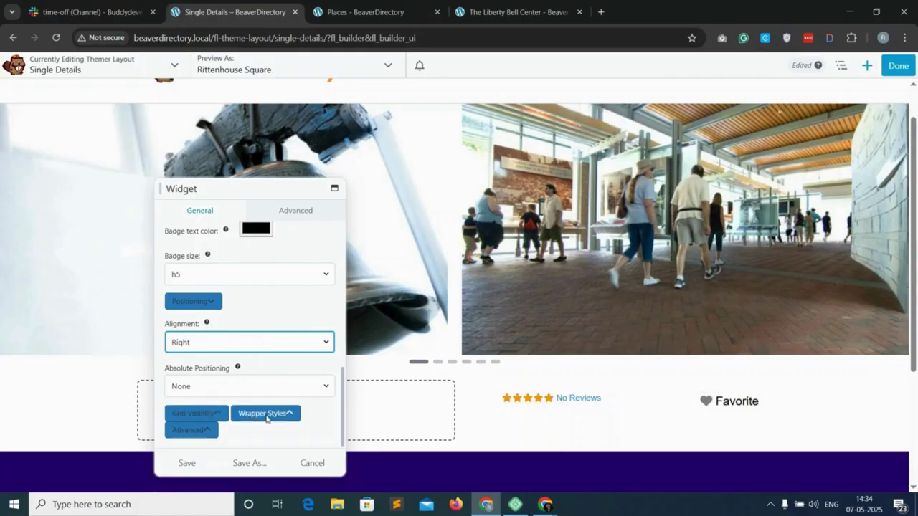
Set the favorite widget's border color to None in its wrapper styles and save the widget.
click(266, 414)
scroll(240, 394, down, 5)
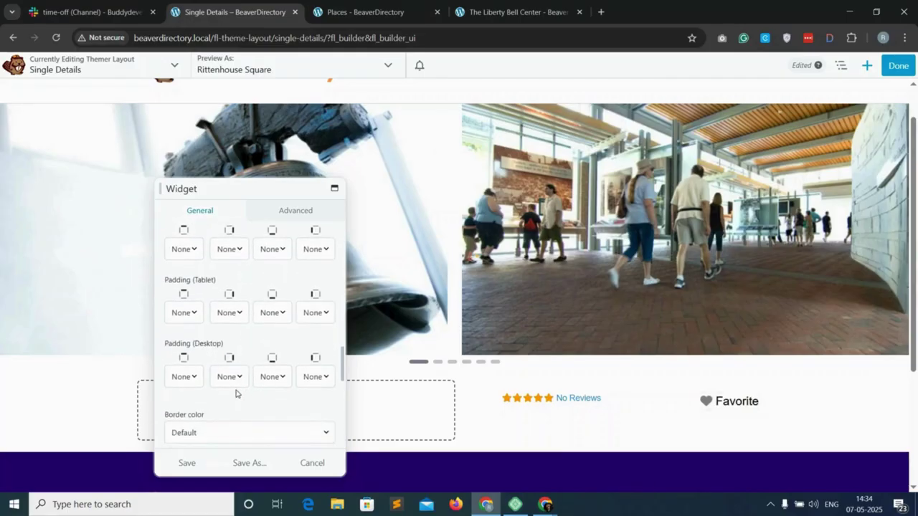
scroll(236, 393, down, 3)
click(198, 323)
click(193, 46)
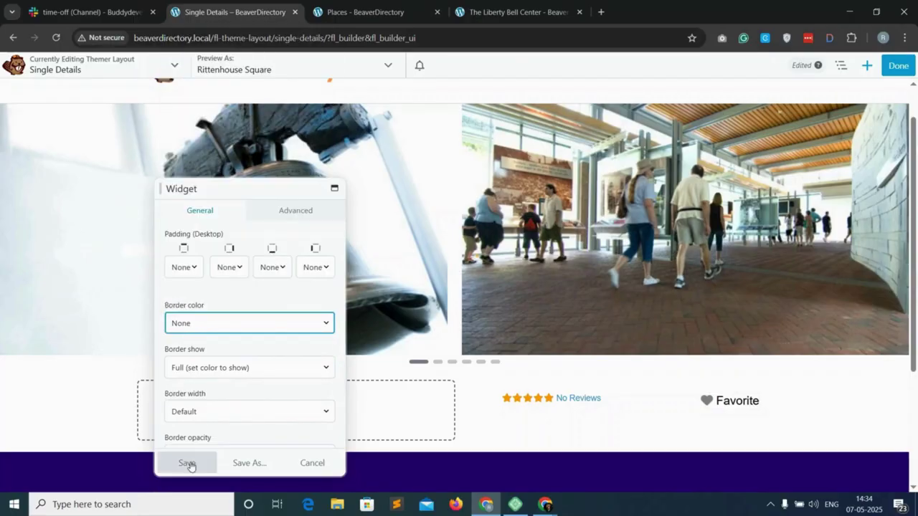
click(187, 464)
Set the outer column holding the rating and favorite widgets to equalized heights with Center vertical alignment, and save it.
mouse_move(491, 394)
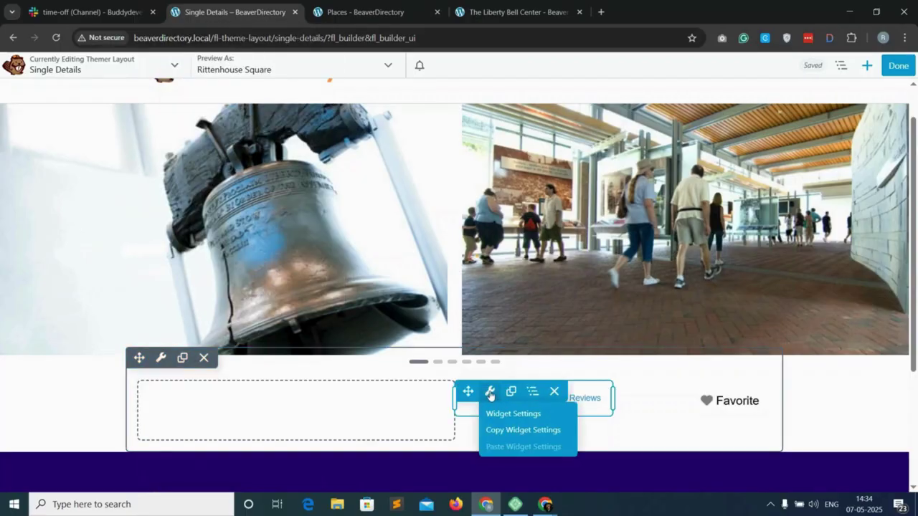
mouse_move(532, 392)
mouse_move(563, 431)
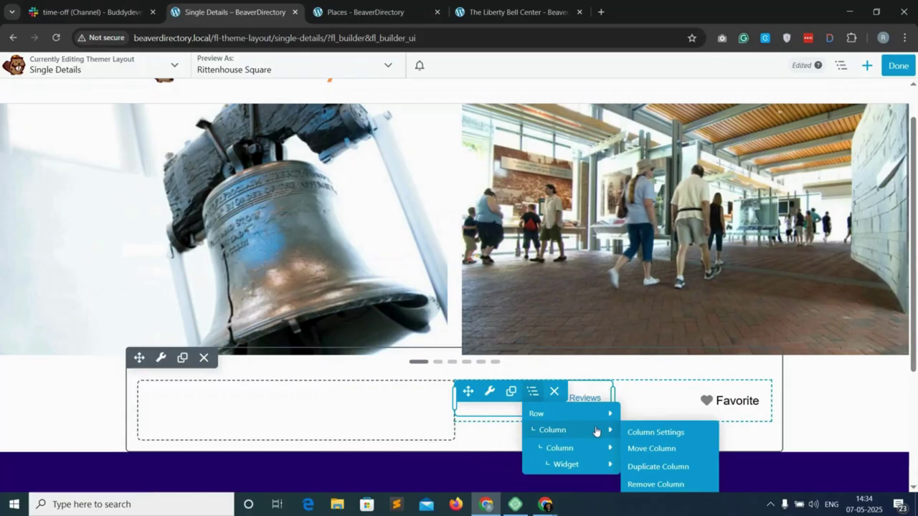
click(645, 433)
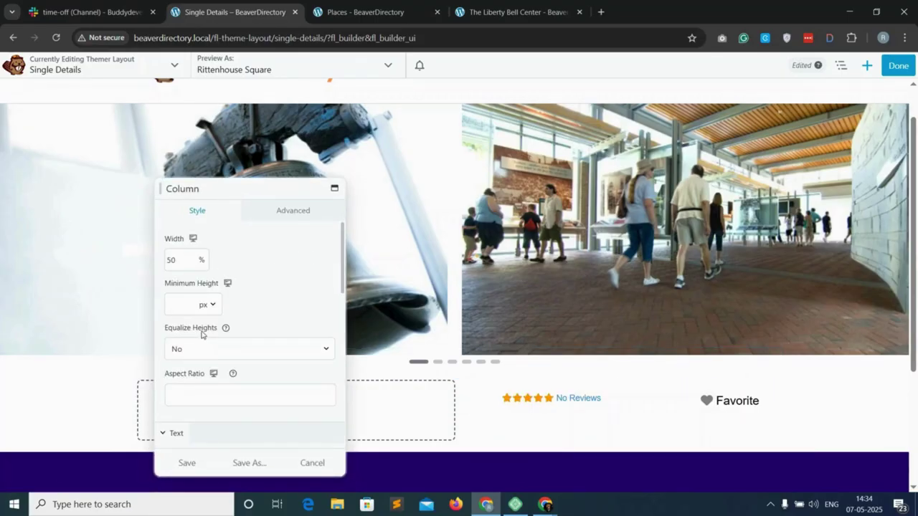
click(221, 345)
click(192, 381)
scroll(195, 373, down, 1)
click(199, 366)
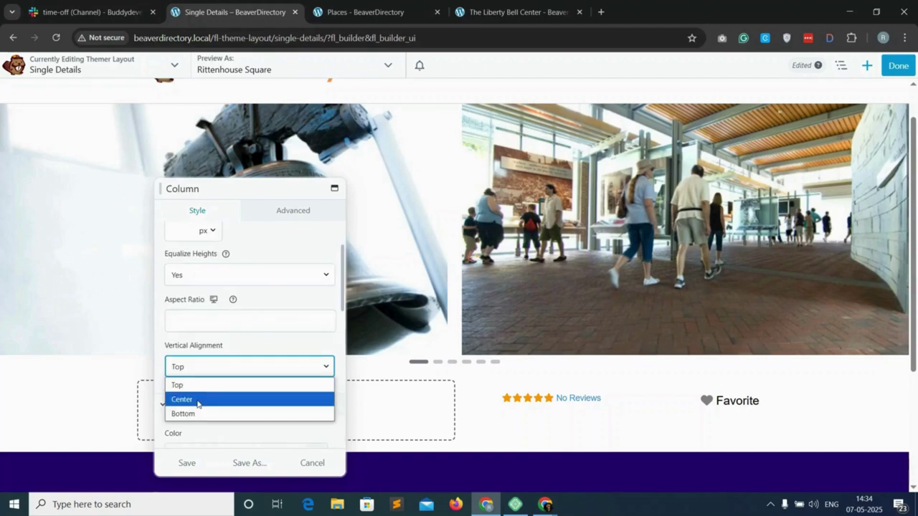
click(199, 398)
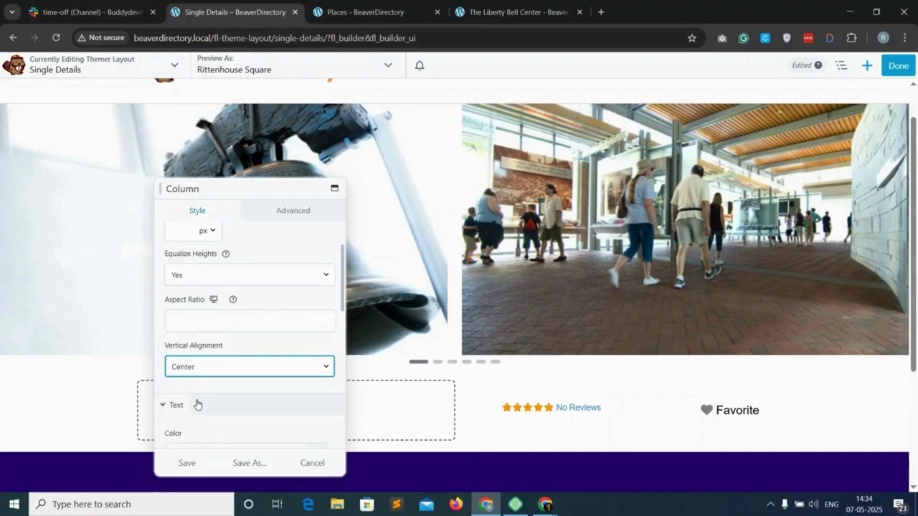
click(188, 463)
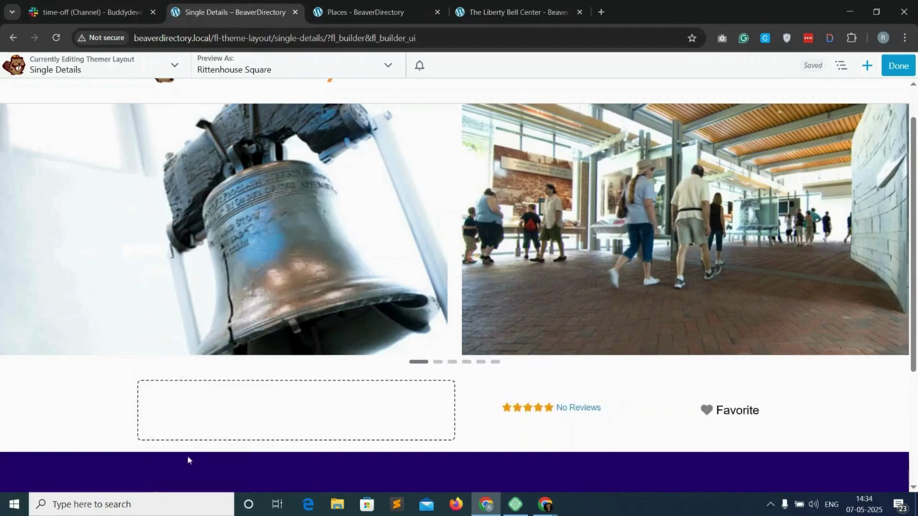
Widen the rating column by moving its divider toward the favorite widget, narrowing the favorite column.
drag(621, 408, 671, 408)
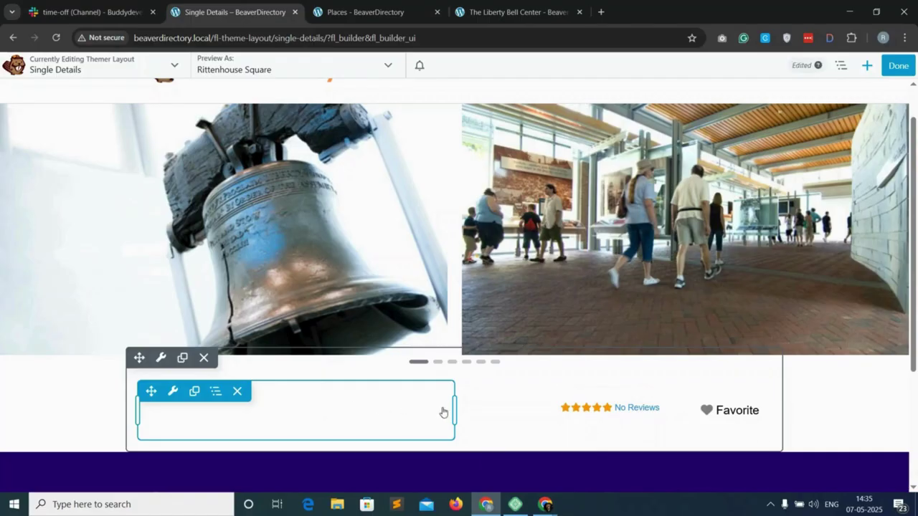
Add a GD > Post Title widget to the empty column beside the rating and set its title font size to h2.
key(j)
scroll(809, 443, down, 1)
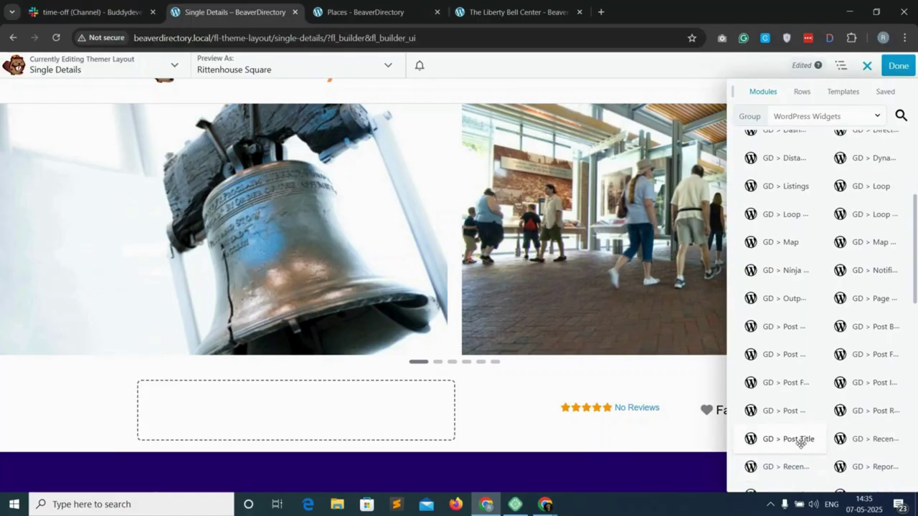
drag(801, 441, 266, 376)
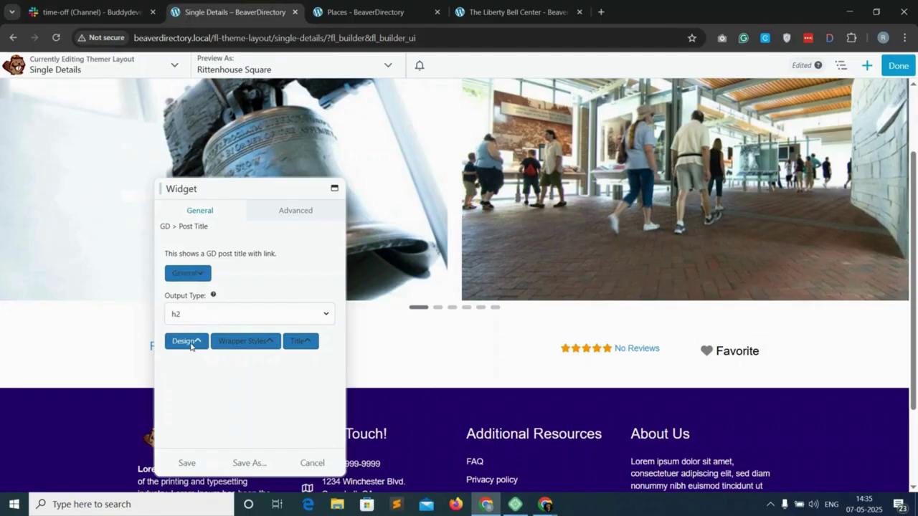
click(188, 342)
click(205, 382)
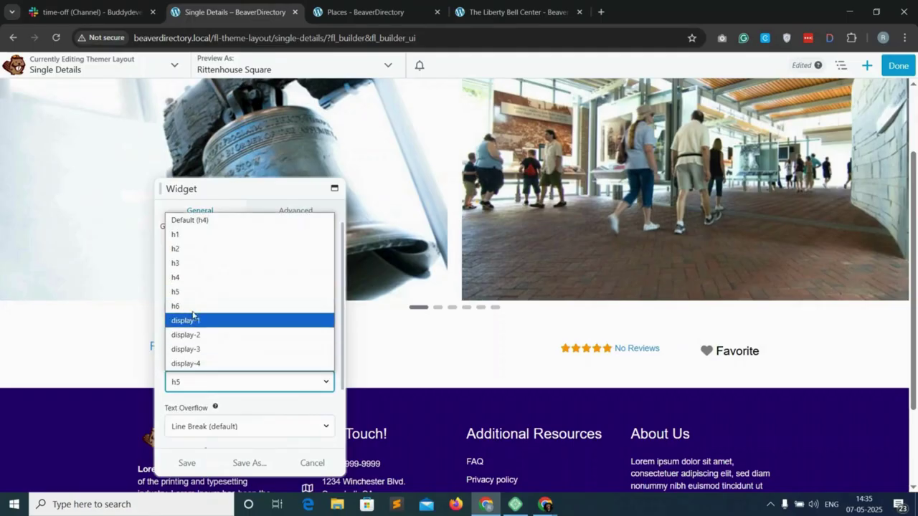
click(193, 252)
Save the post title widget with its default wrapper styles and text alignment, and publish the layout.
scroll(182, 330, down, 4)
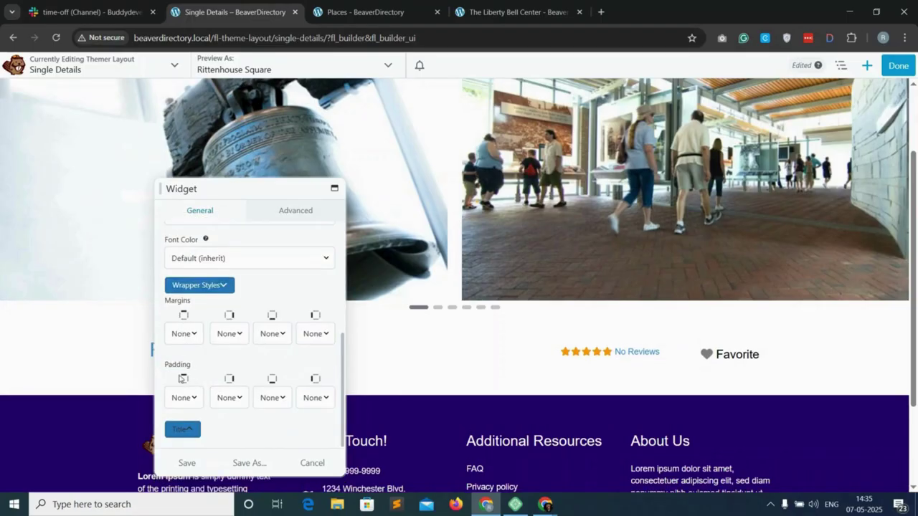
click(194, 426)
scroll(215, 416, down, 1)
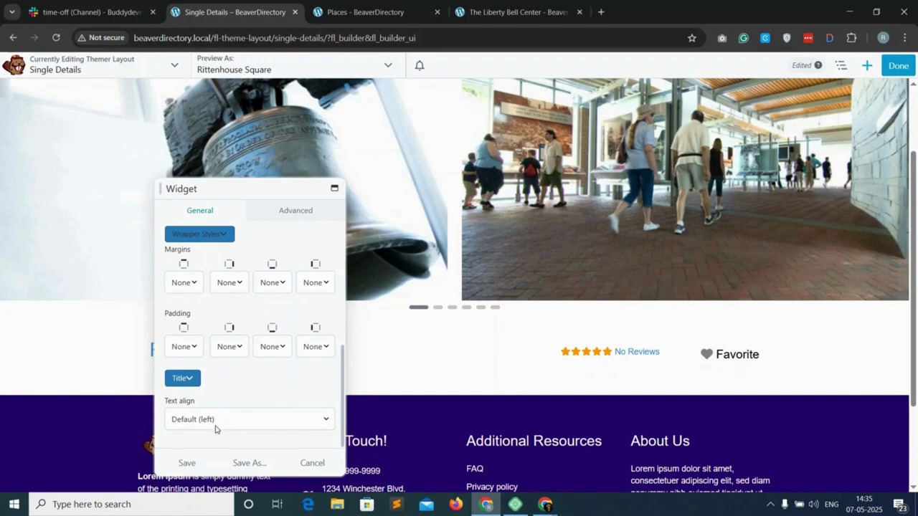
click(188, 463)
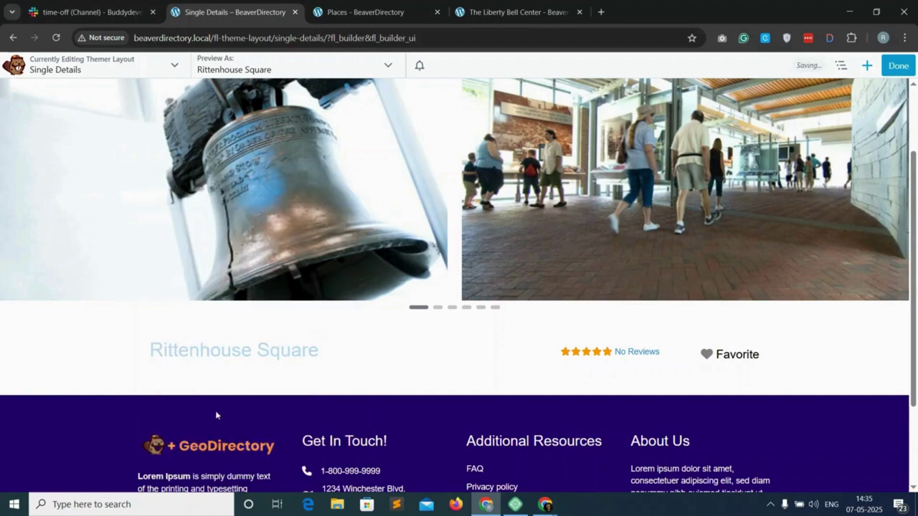
click(899, 68)
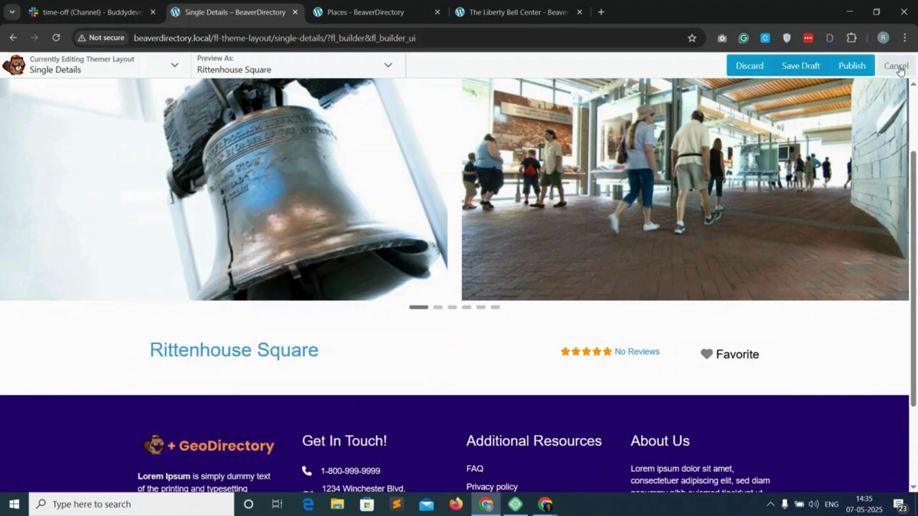
click(851, 64)
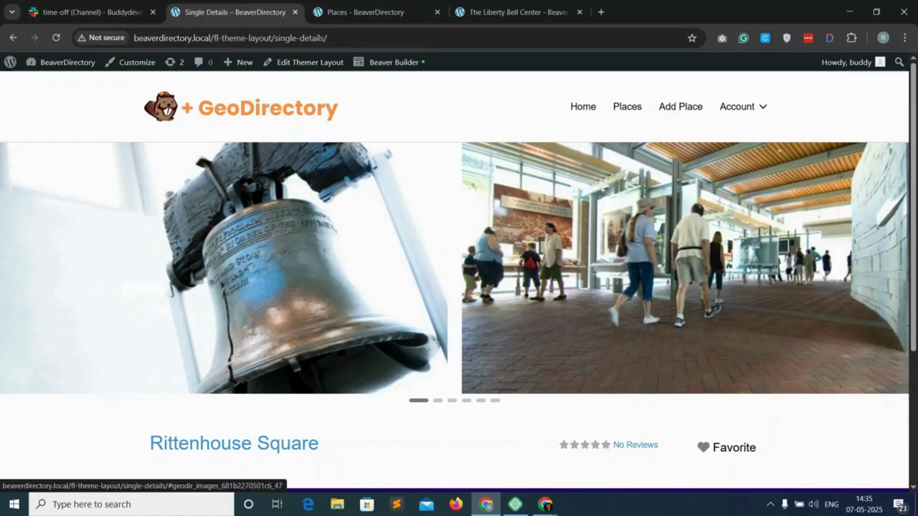
Test the favorite toggle on the published page, leaving the place marked as a favorite.
scroll(705, 287, down, 3)
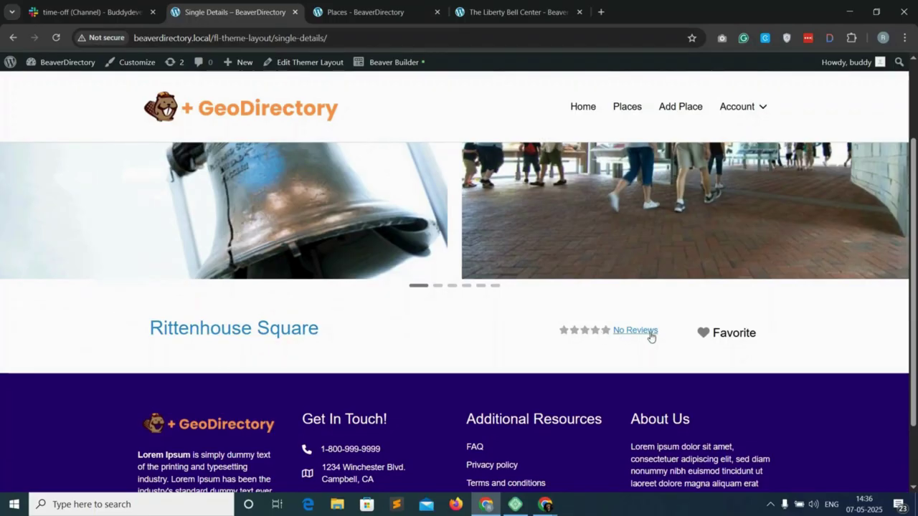
click(702, 334)
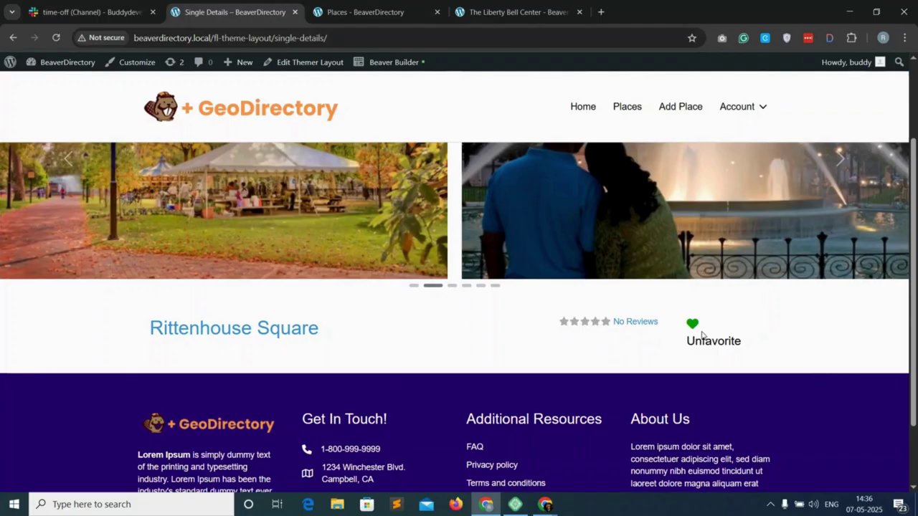
click(694, 330)
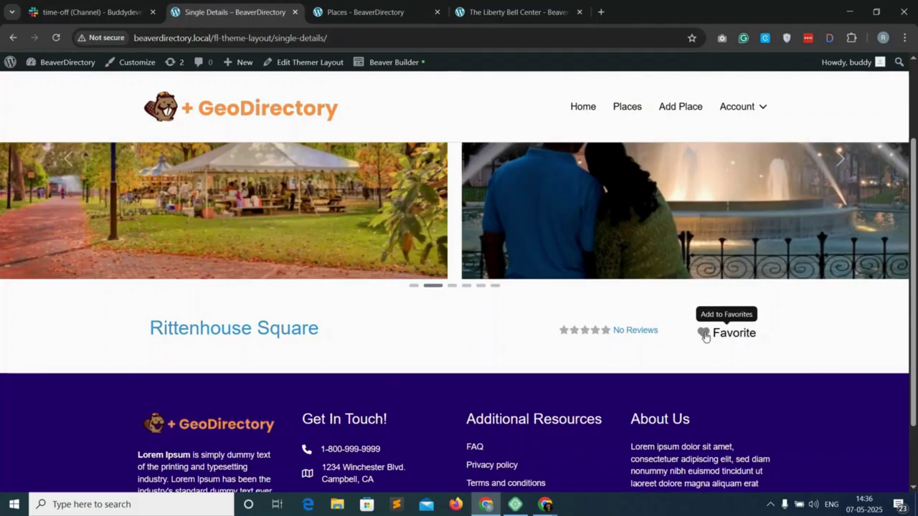
click(704, 335)
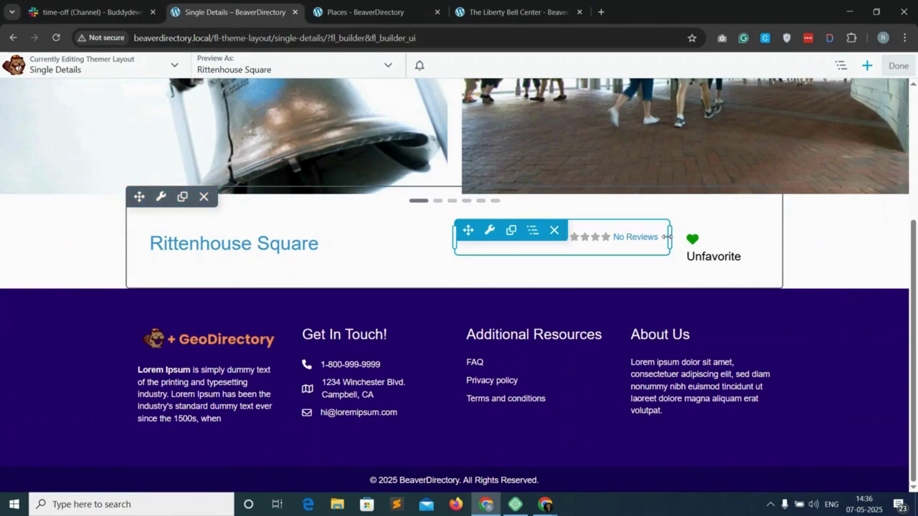
Widen the favorite column by moving its divider toward the rating, and add a 2 Columns row below the title row.
drag(668, 236, 651, 237)
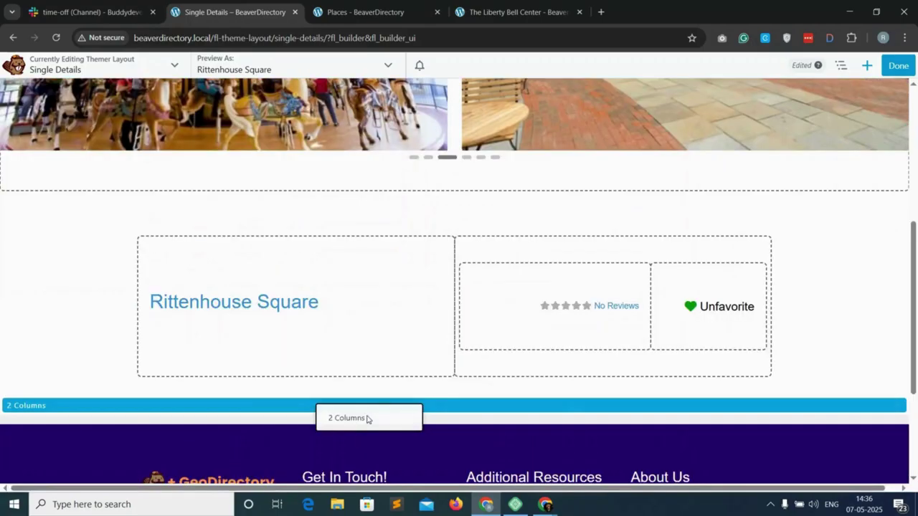
drag(368, 418, 369, 418)
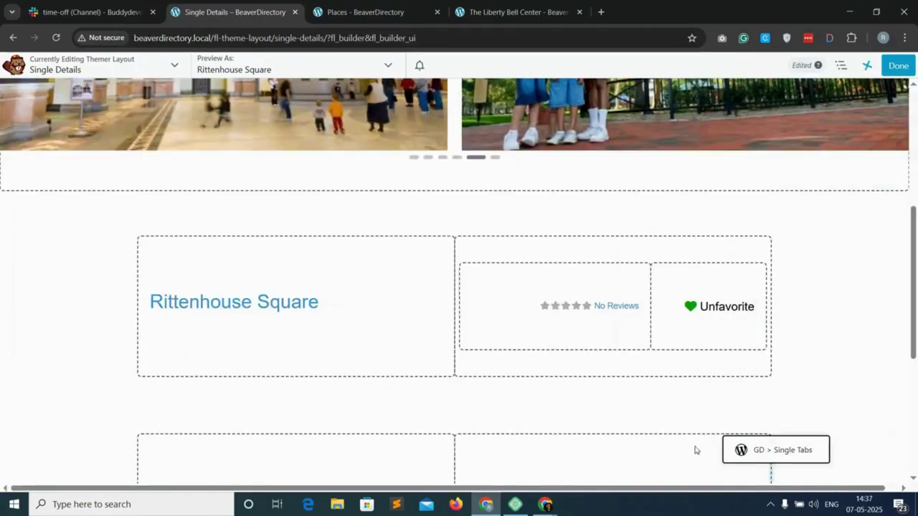
Place a GD > Single Tabs widget in the new row's first column and set its output type to Head only.
drag(741, 450, 279, 466)
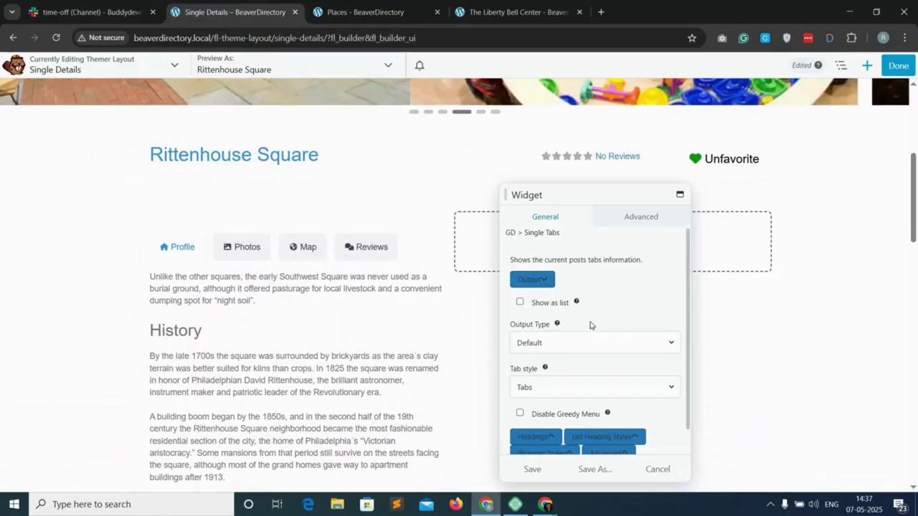
click(557, 344)
click(539, 376)
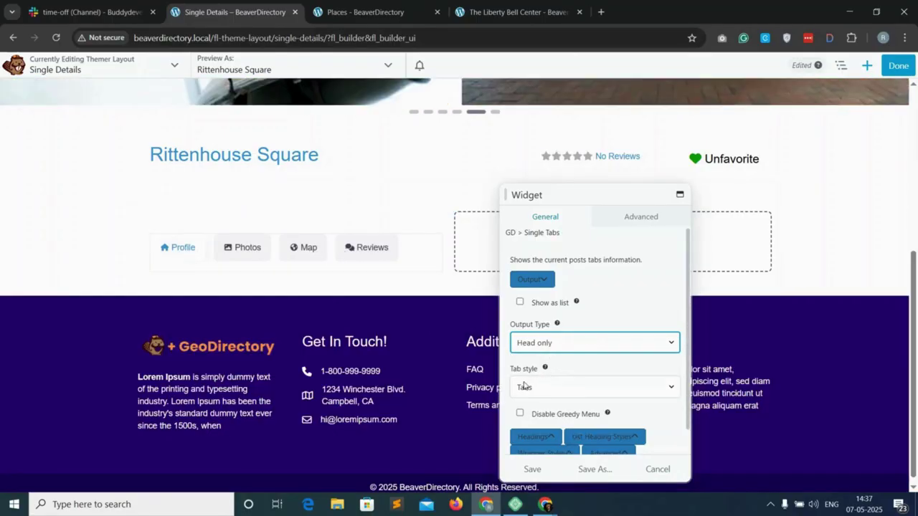
Try removing the separator line in the tabs widget's heading options.
click(556, 391)
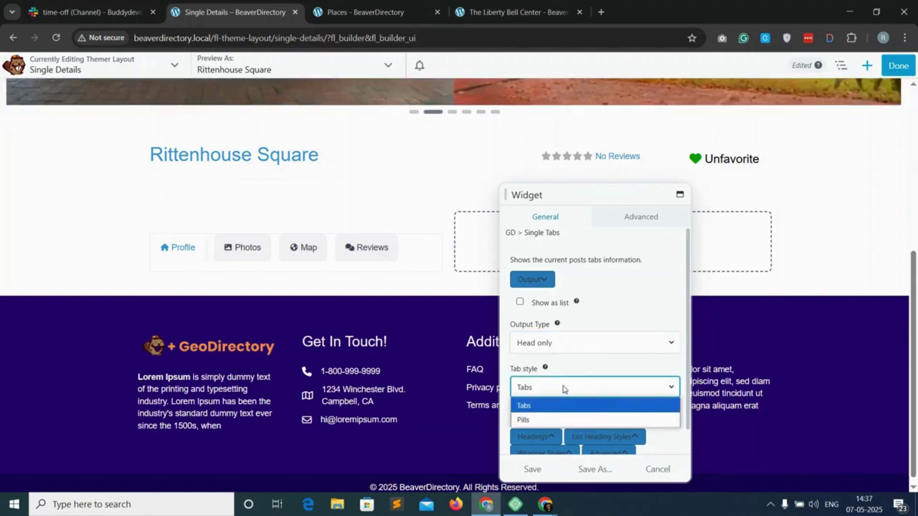
click(566, 387)
scroll(548, 406, down, 1)
click(534, 419)
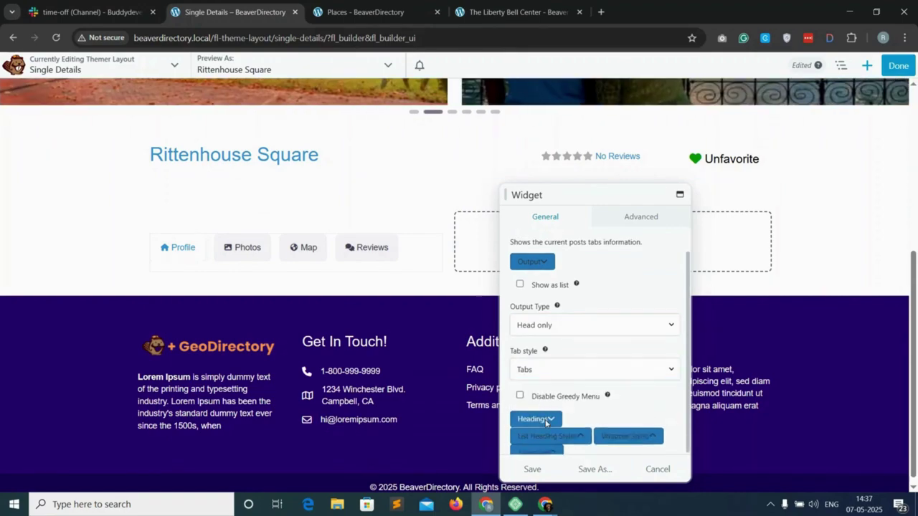
scroll(534, 359, down, 3)
click(520, 329)
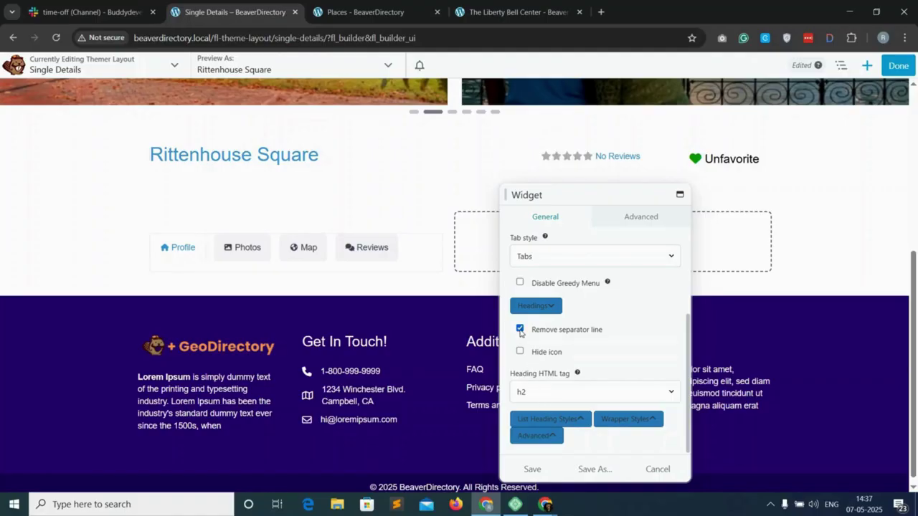
click(520, 329)
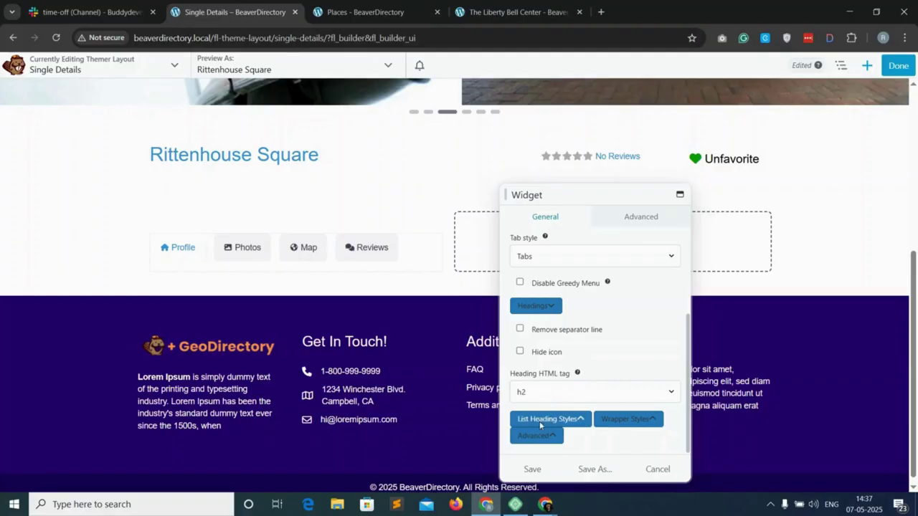
Set the head-only tabs widget's border color to None in its wrapper styles and save the widget.
click(554, 423)
scroll(574, 416, down, 3)
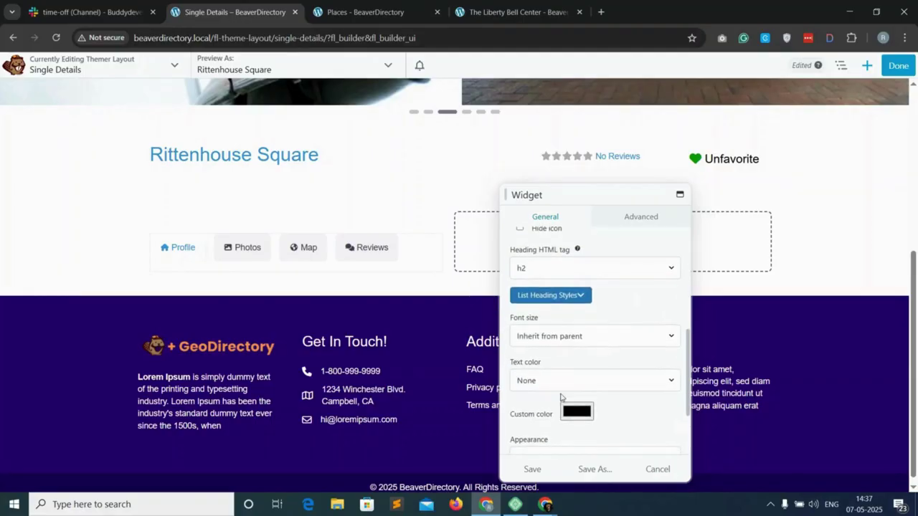
scroll(559, 387, down, 2)
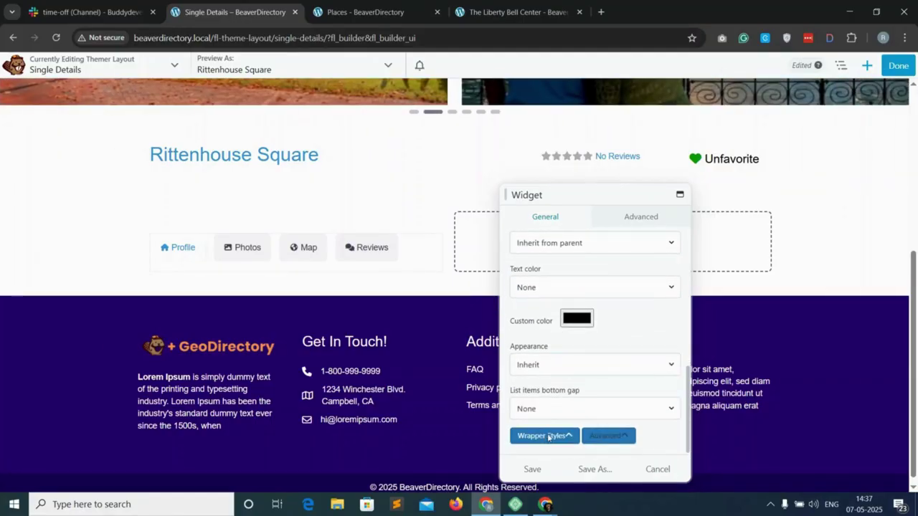
click(556, 438)
scroll(555, 401, down, 5)
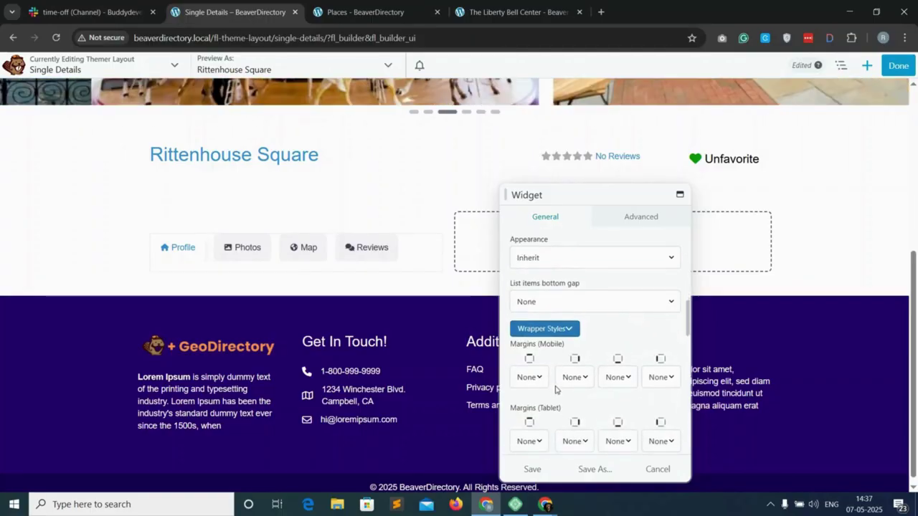
scroll(554, 387, down, 5)
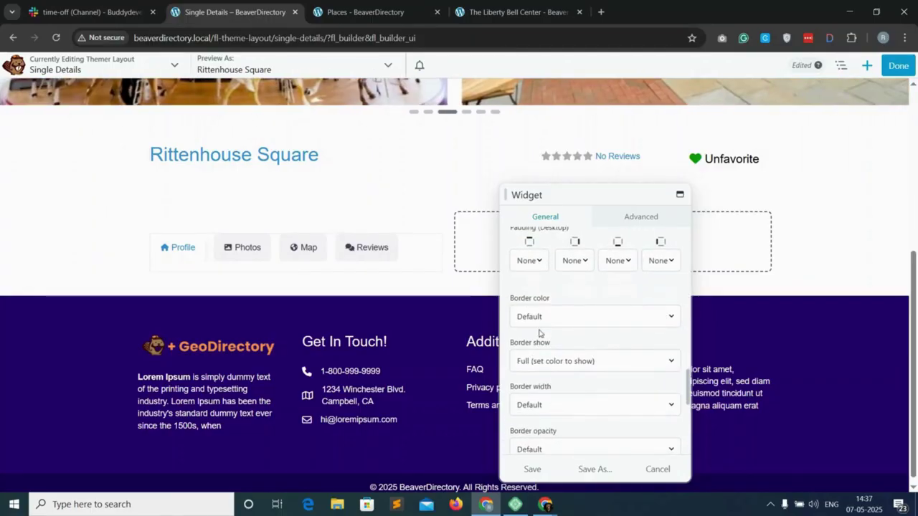
click(552, 317)
click(552, 41)
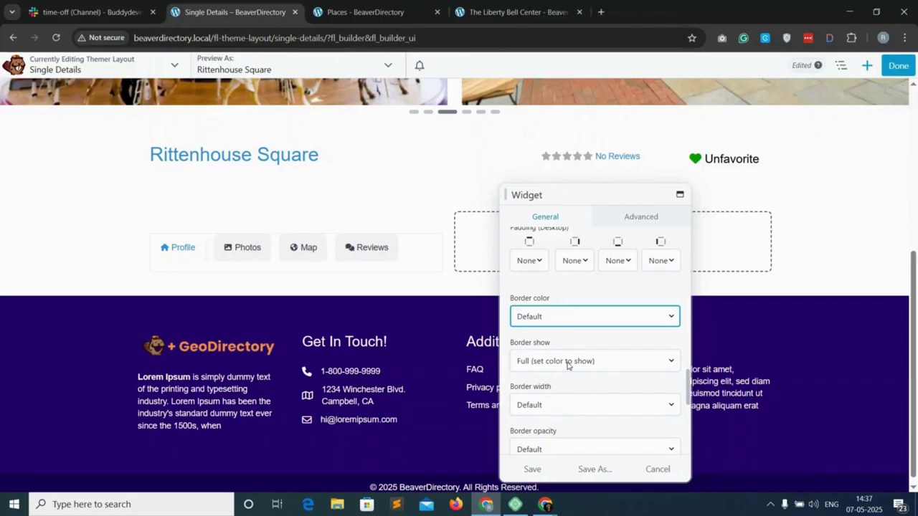
scroll(566, 364, down, 4)
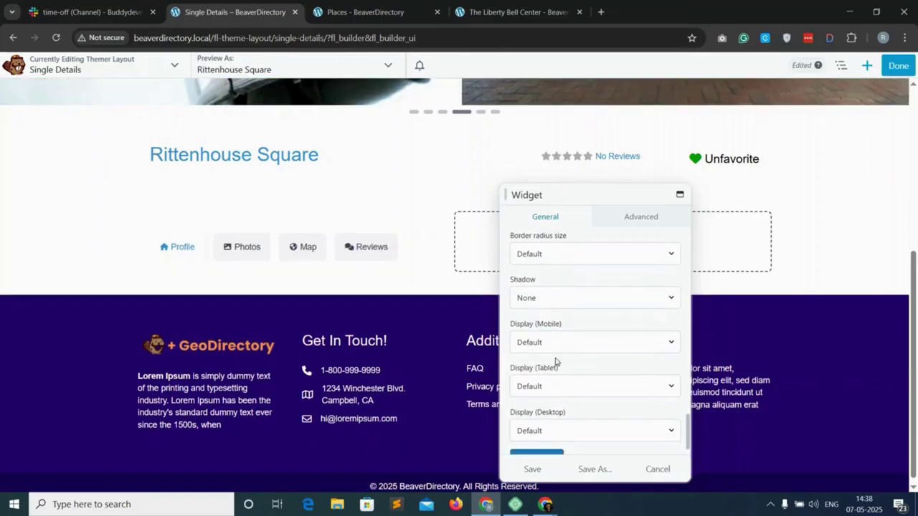
click(532, 470)
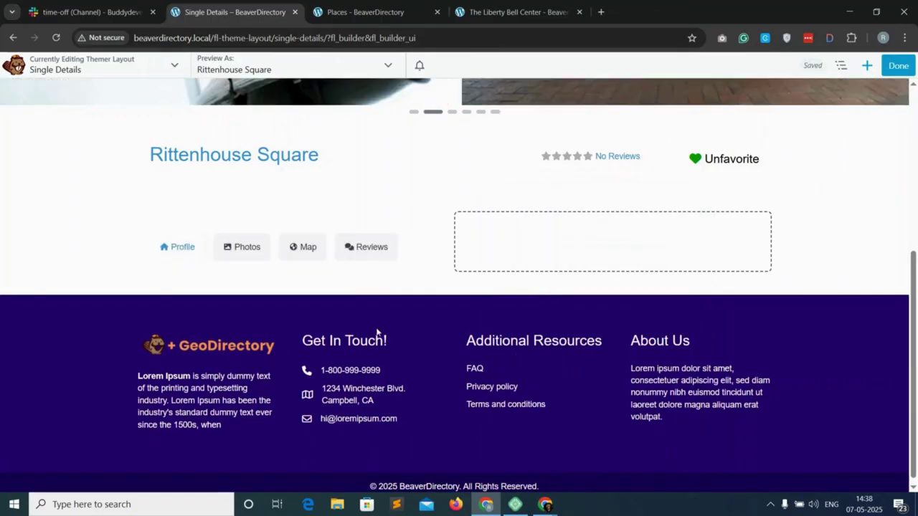
Add a second GD > Single Tabs widget below the tab headings, with output type Body only and Show as list enabled.
click(866, 67)
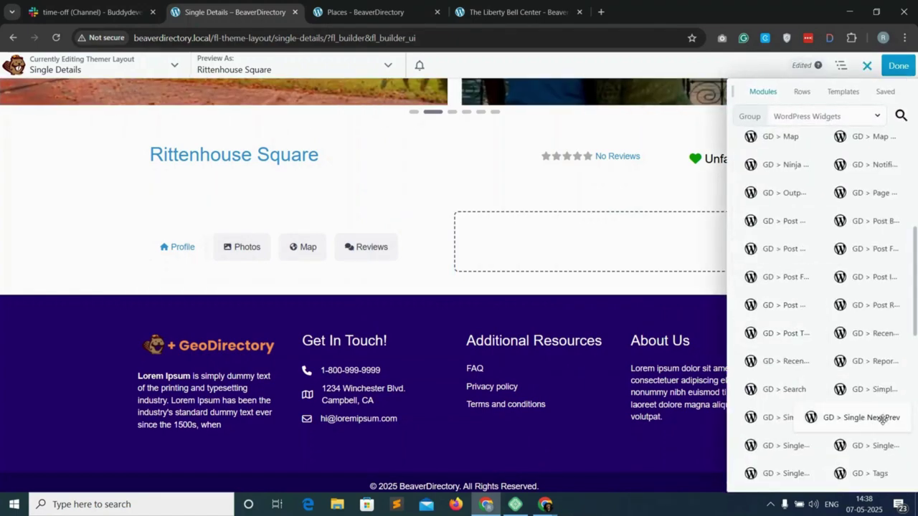
drag(887, 448, 253, 421)
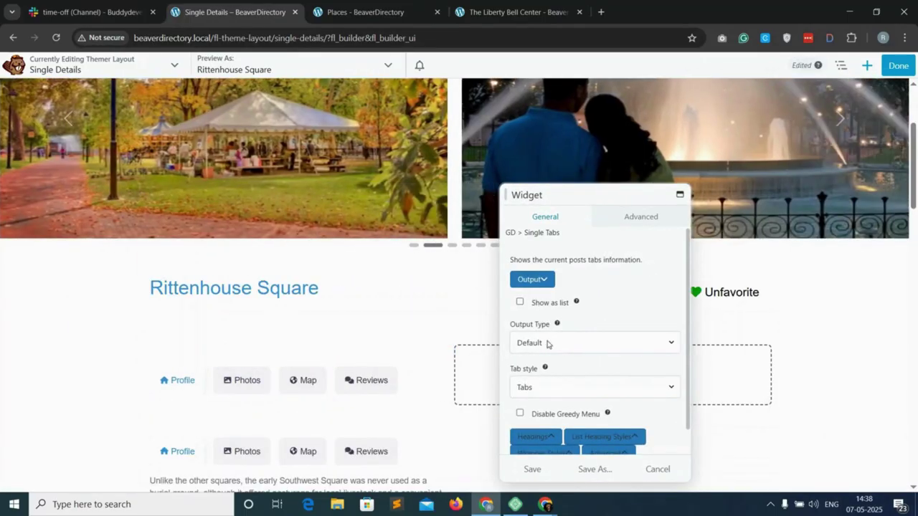
click(547, 344)
click(542, 390)
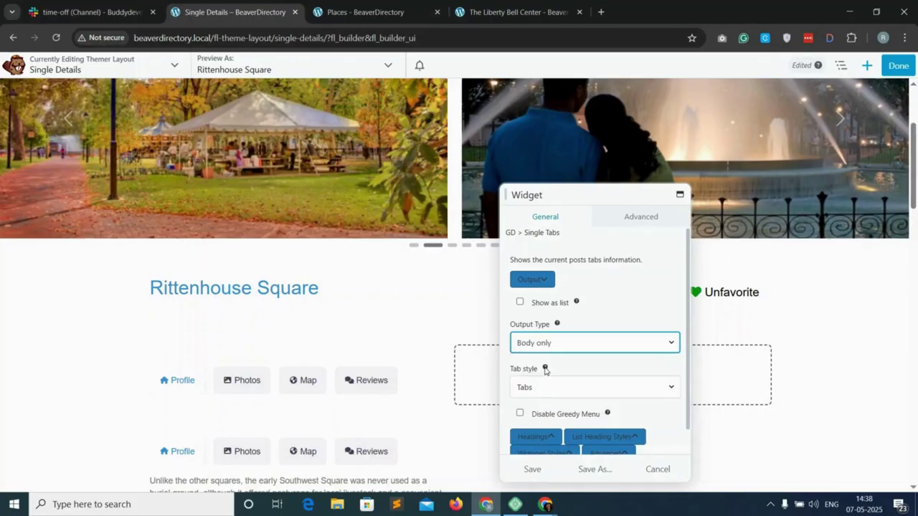
click(520, 301)
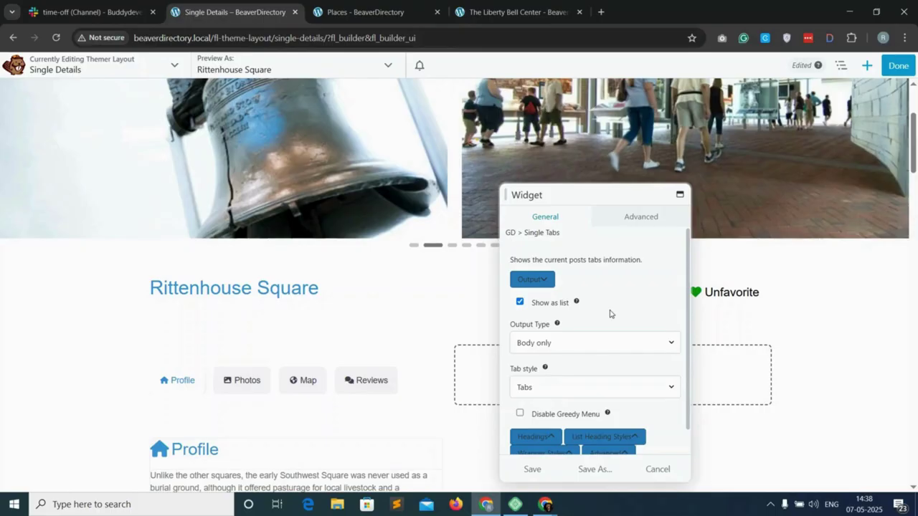
Set the body-only tabs widget's border color to None in its wrapper styles.
scroll(577, 373, down, 1)
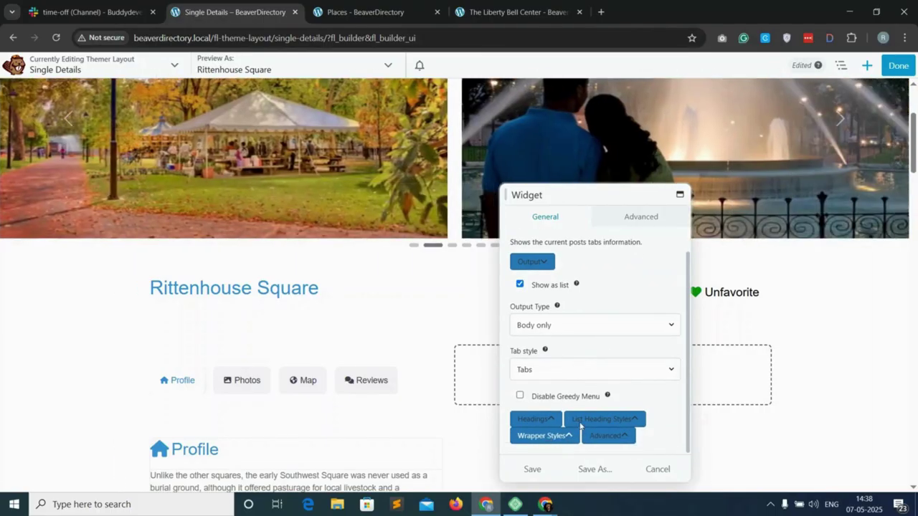
click(580, 421)
scroll(577, 401, down, 5)
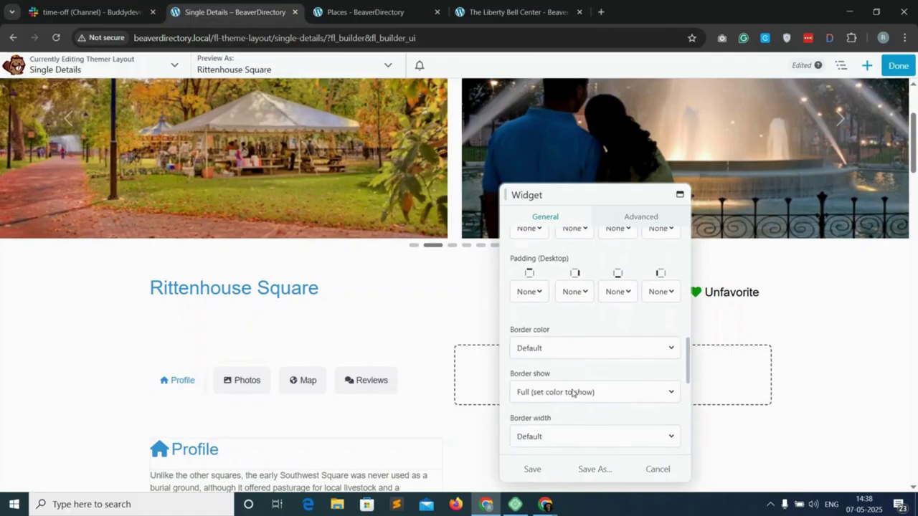
scroll(572, 392, down, 1)
click(576, 301)
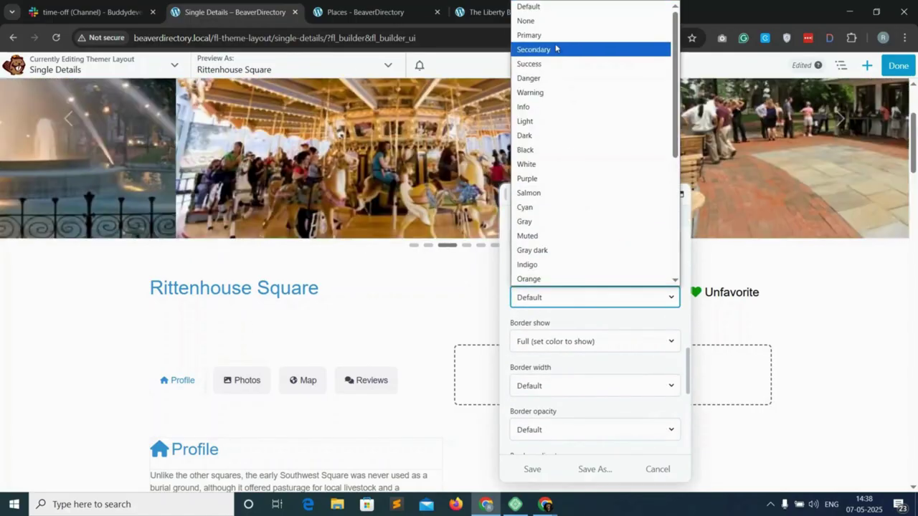
Set the body-only tabs widget's top margin to 0 px and save the widget.
click(638, 217)
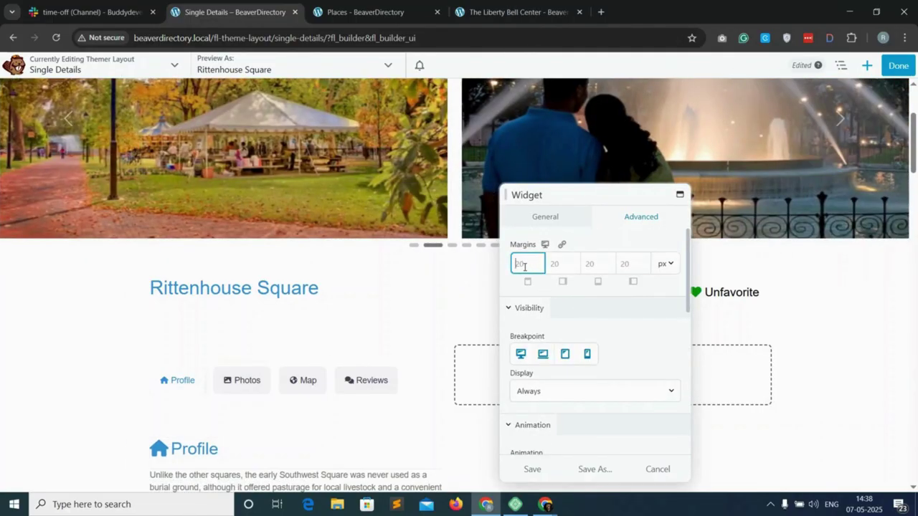
text(0)
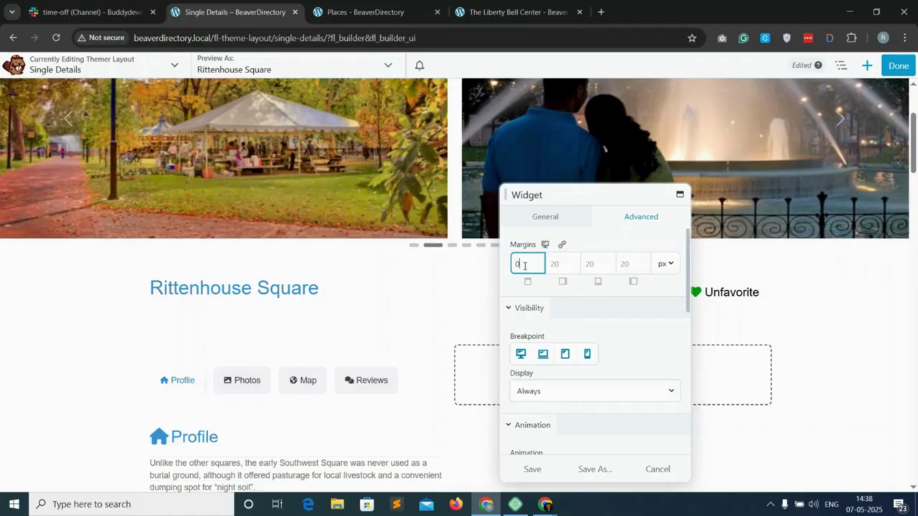
click(532, 470)
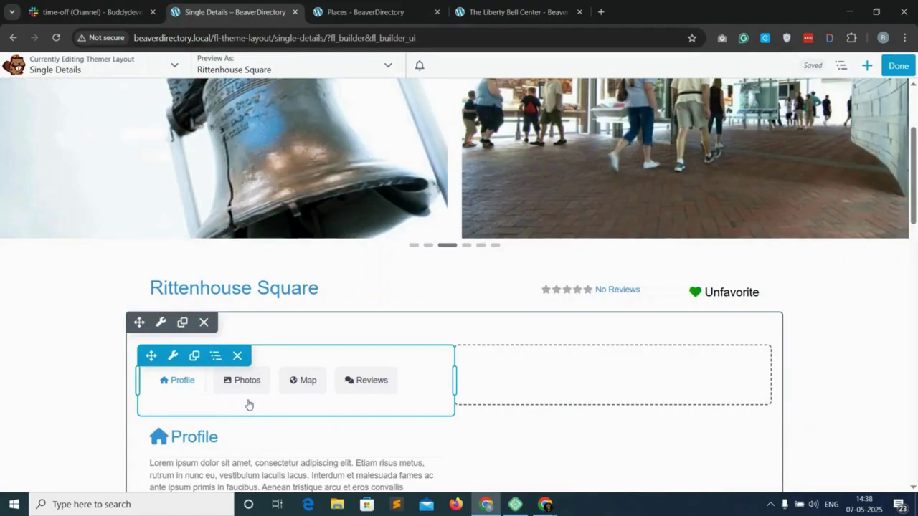
Set the bottom margin of the head-only tabs widget to 0 px and save it.
click(264, 401)
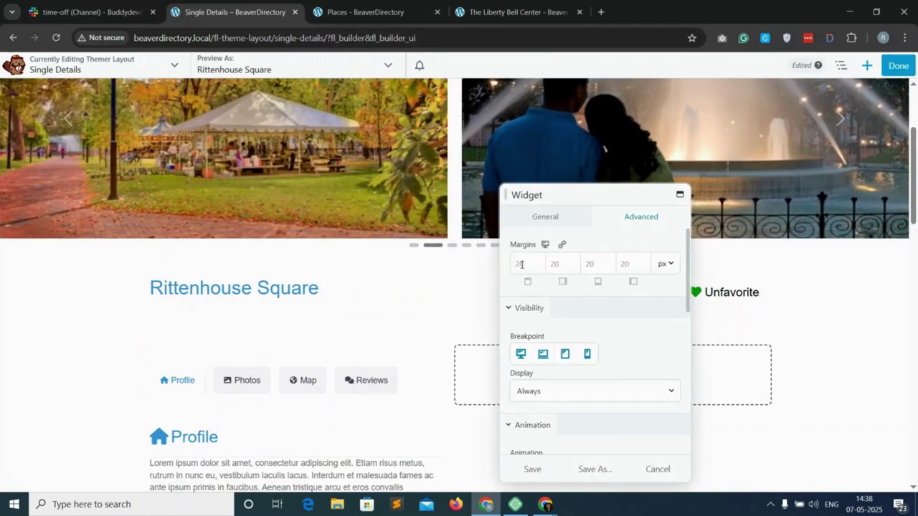
click(588, 266)
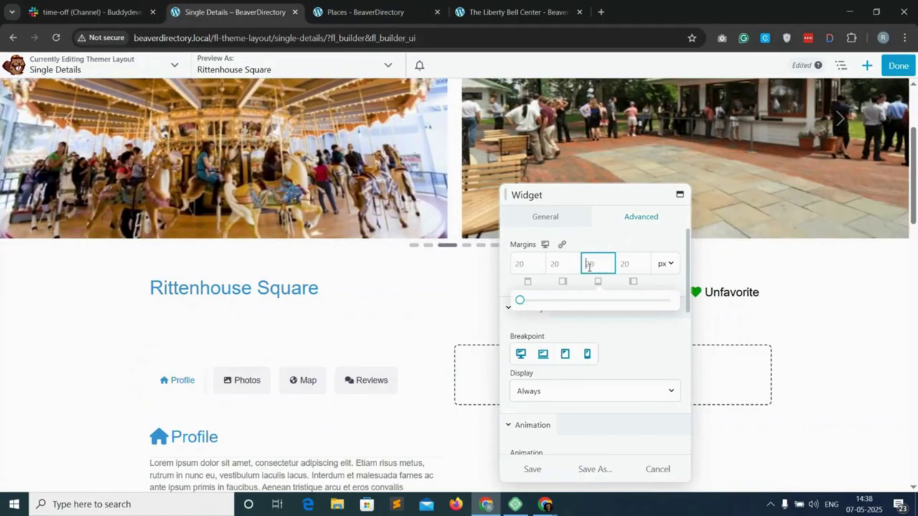
text(0)
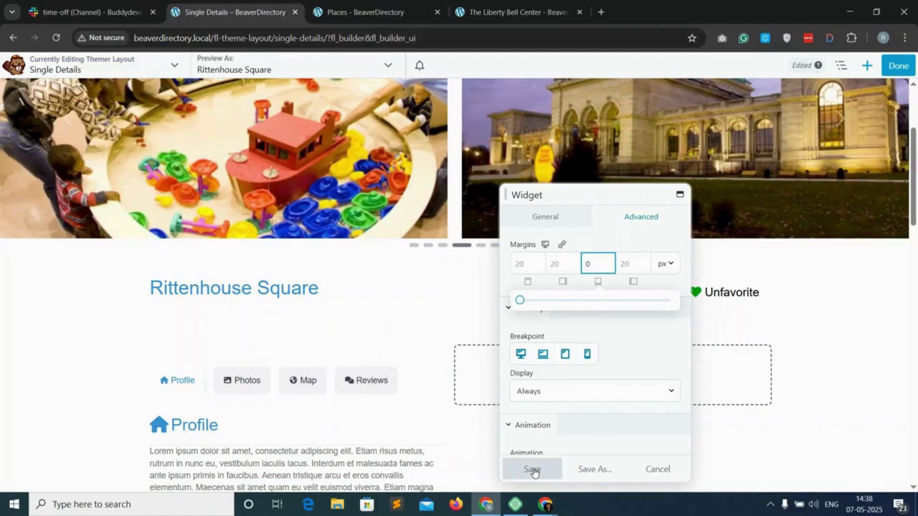
click(533, 471)
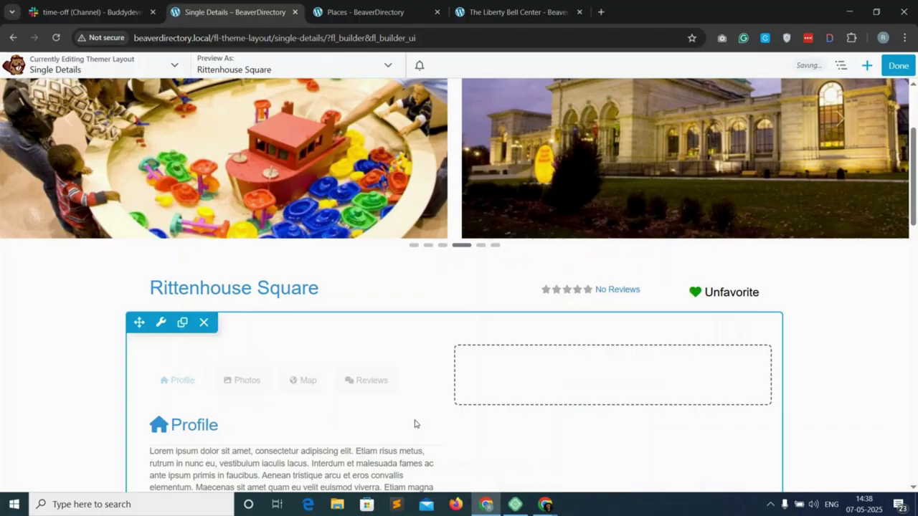
Add a GD > Output Location widget to the empty second column beside the tabs and save it.
scroll(395, 398, down, 3)
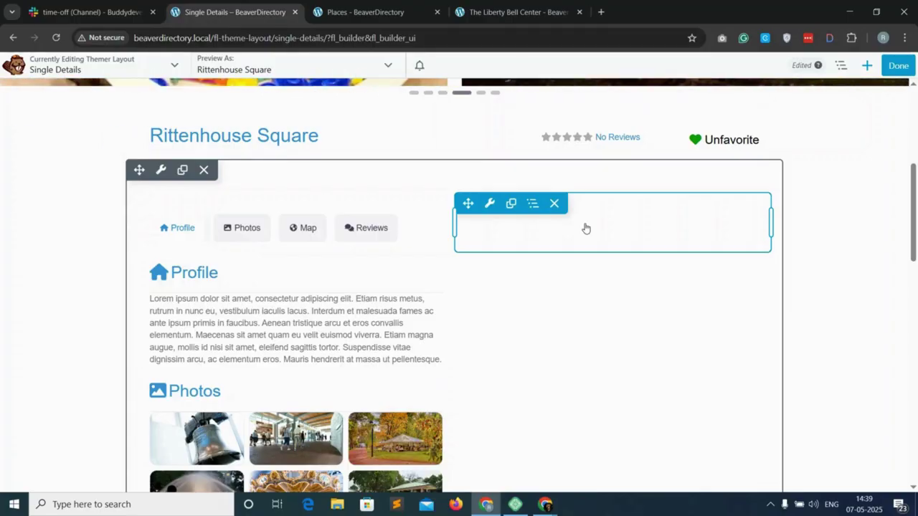
click(867, 65)
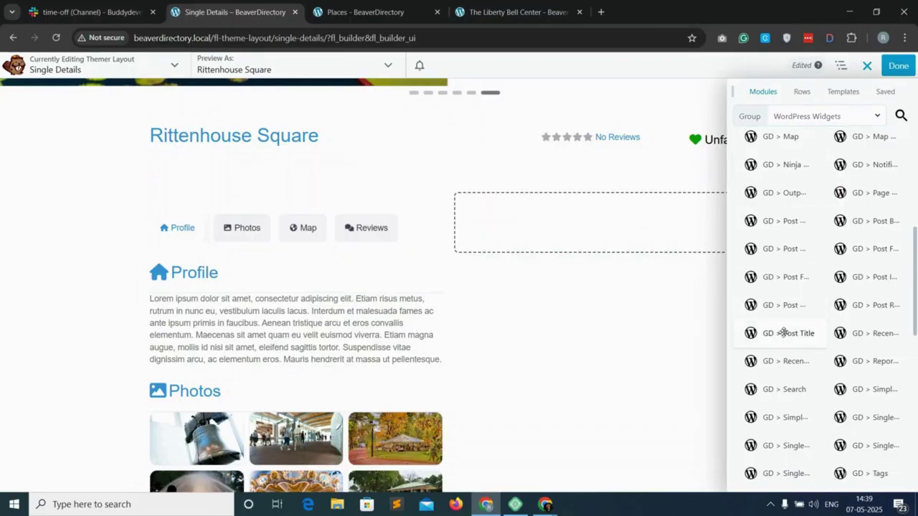
drag(788, 193, 600, 364)
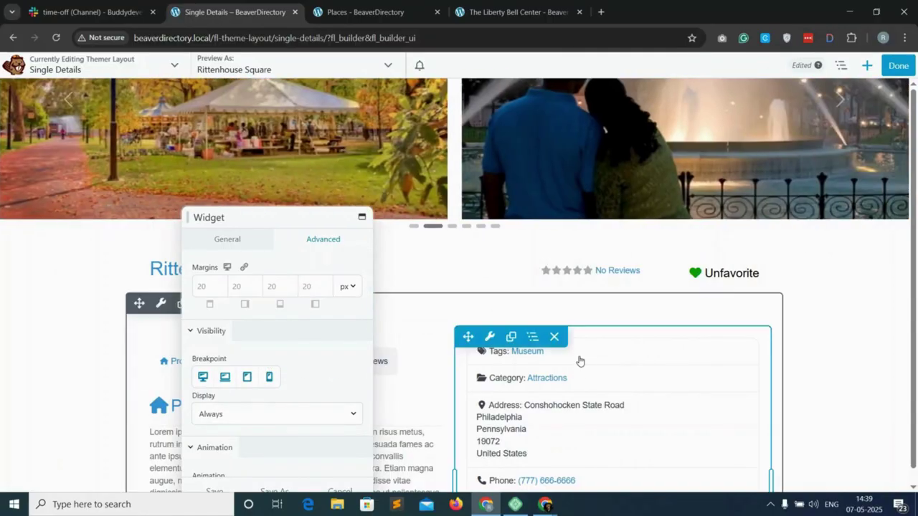
scroll(579, 359, down, 2)
scroll(269, 330, down, 5)
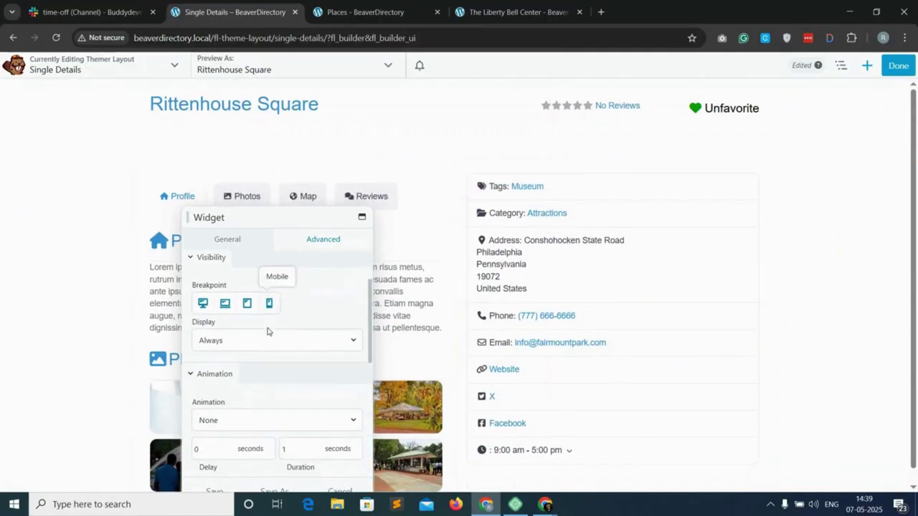
scroll(217, 461, down, 2)
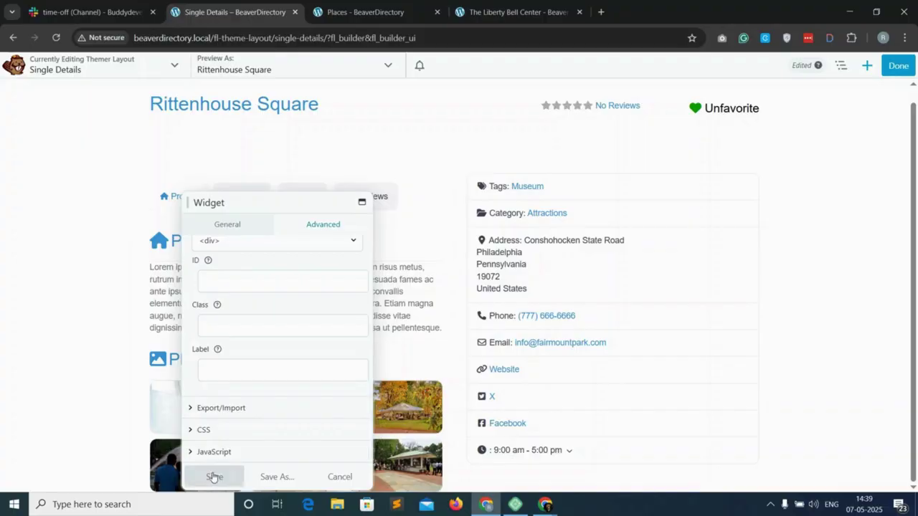
click(217, 476)
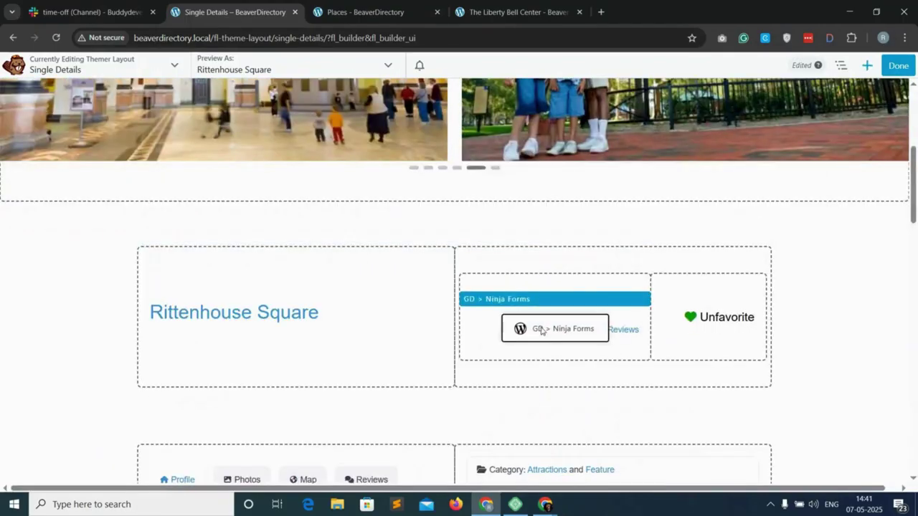
Place a GD > Ninja Forms widget above the place details in the second column and select the form Contact Me (ID: 1).
drag(542, 331, 566, 452)
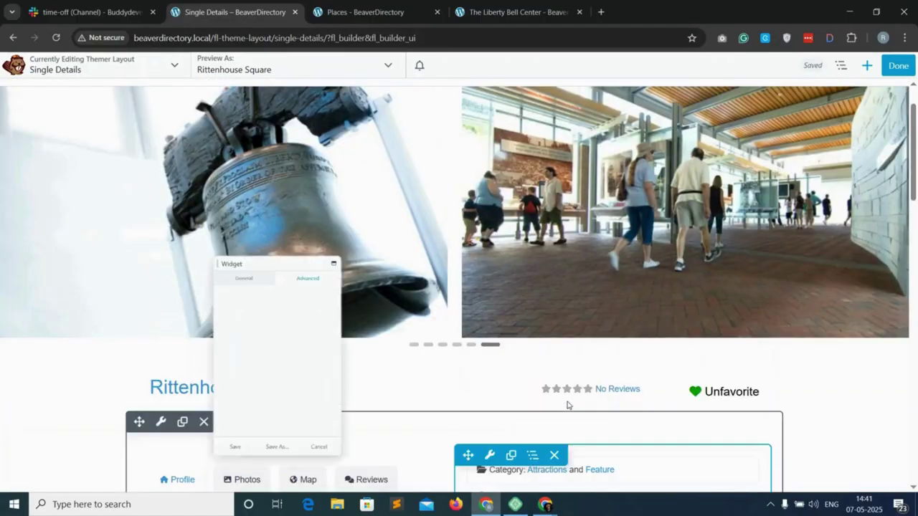
scroll(582, 335, down, 2)
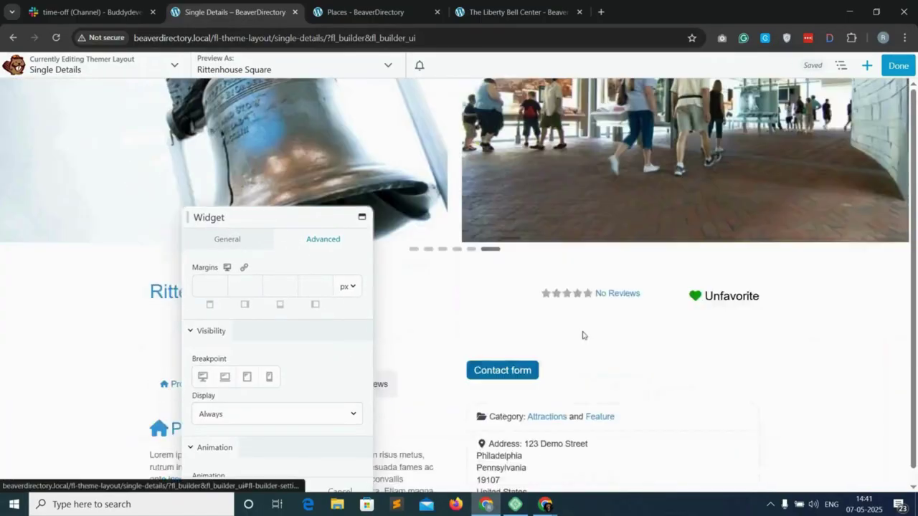
click(237, 242)
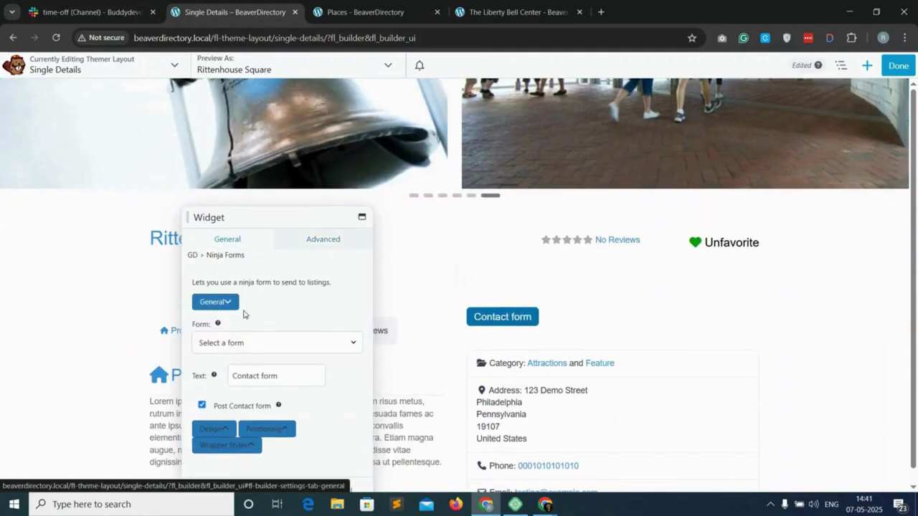
click(255, 343)
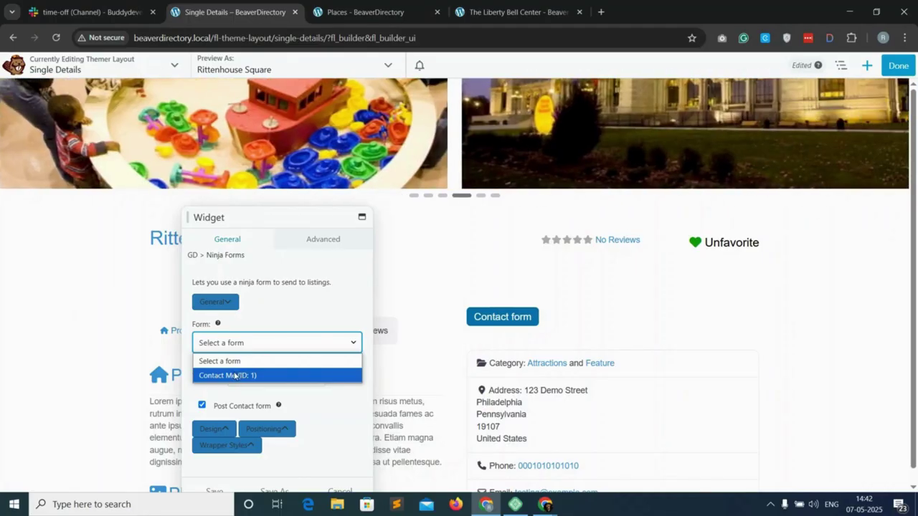
click(234, 376)
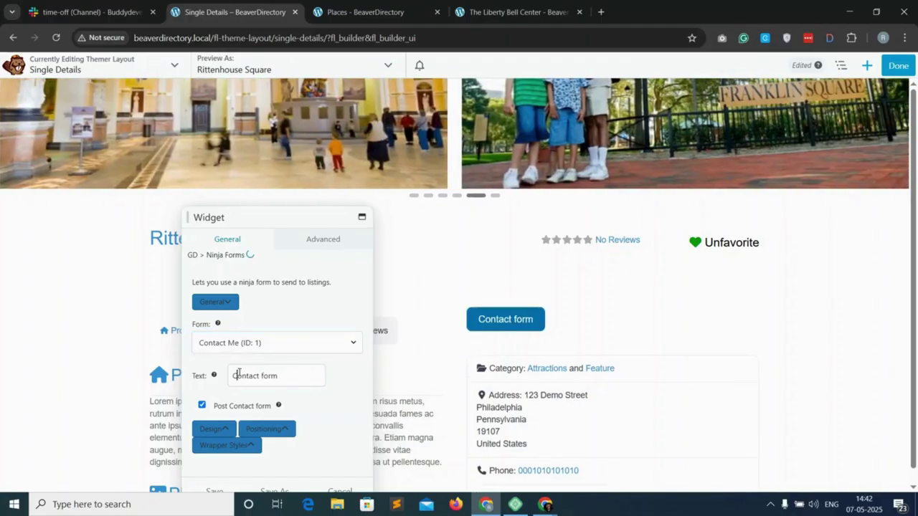
Shorten the Ninja Forms widget's button text to "Contact".
triple_click(239, 374)
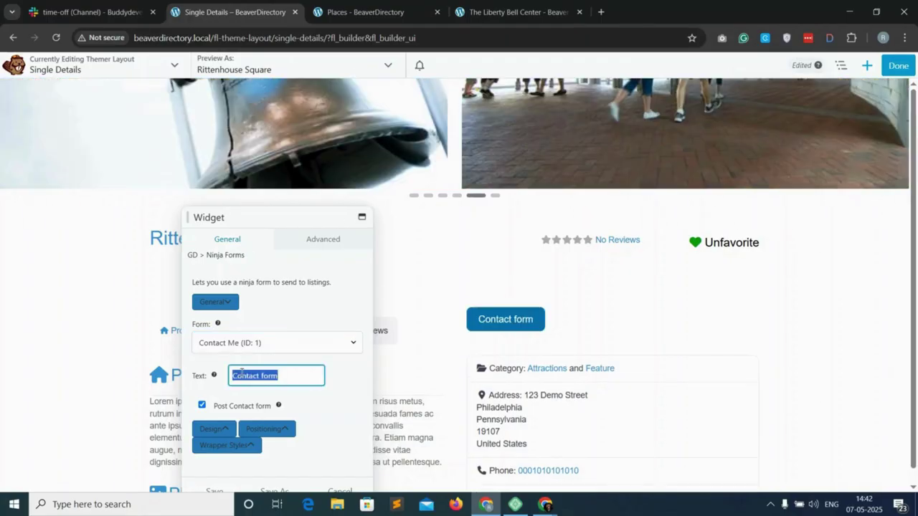
click(286, 366)
double_click(264, 373)
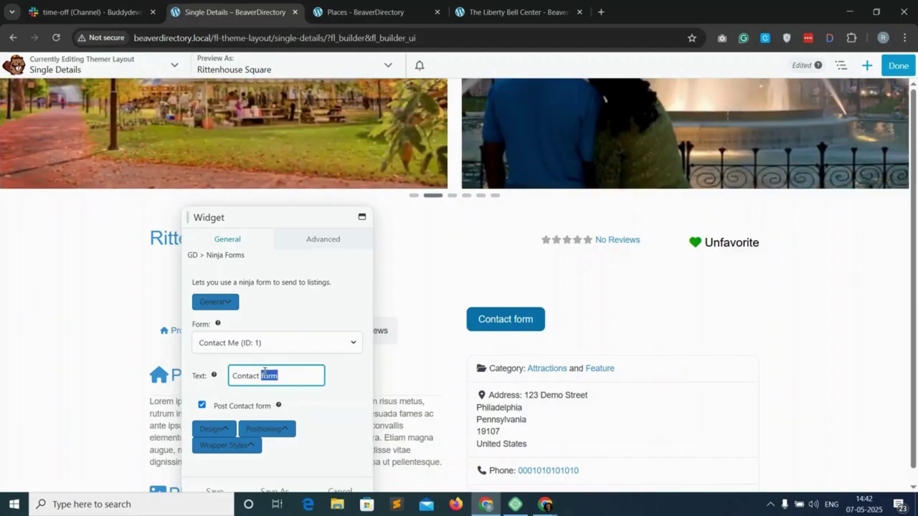
key(BackSpace)
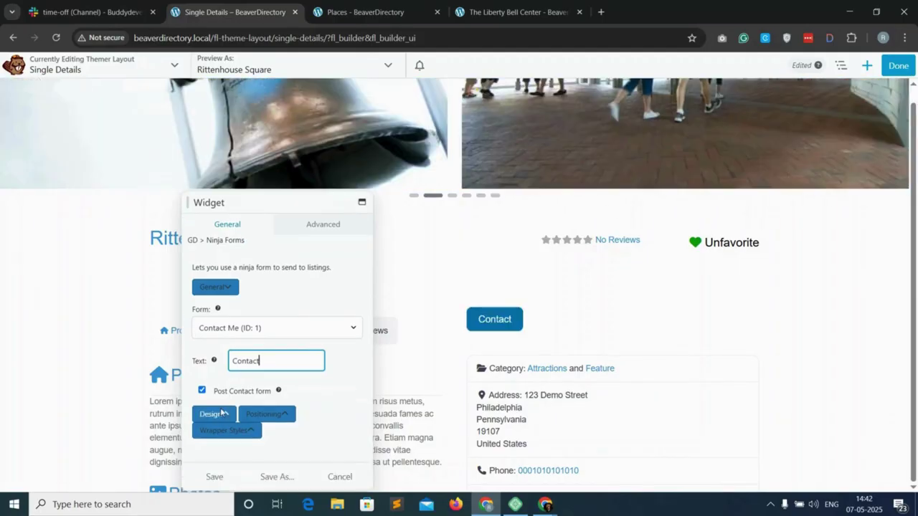
Set the contact button's alignment to Left in its positioning options and save the widget.
click(221, 414)
scroll(224, 412, down, 5)
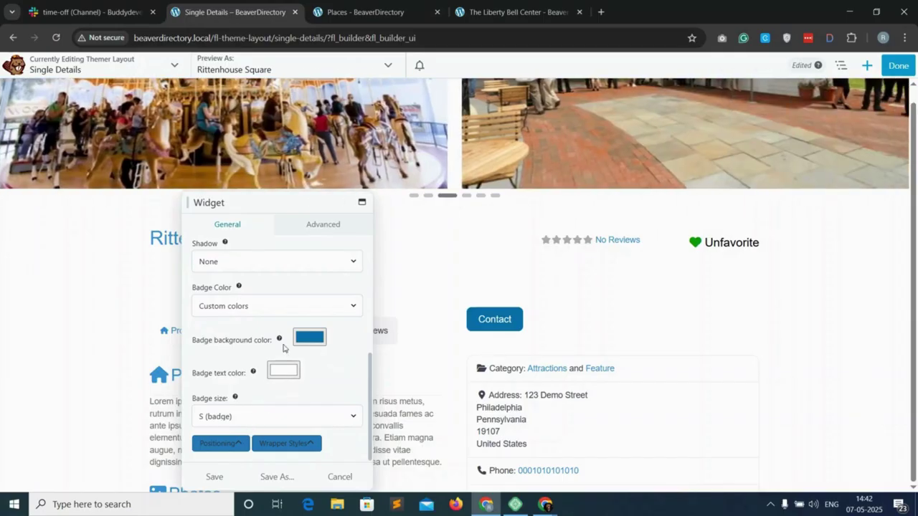
click(227, 444)
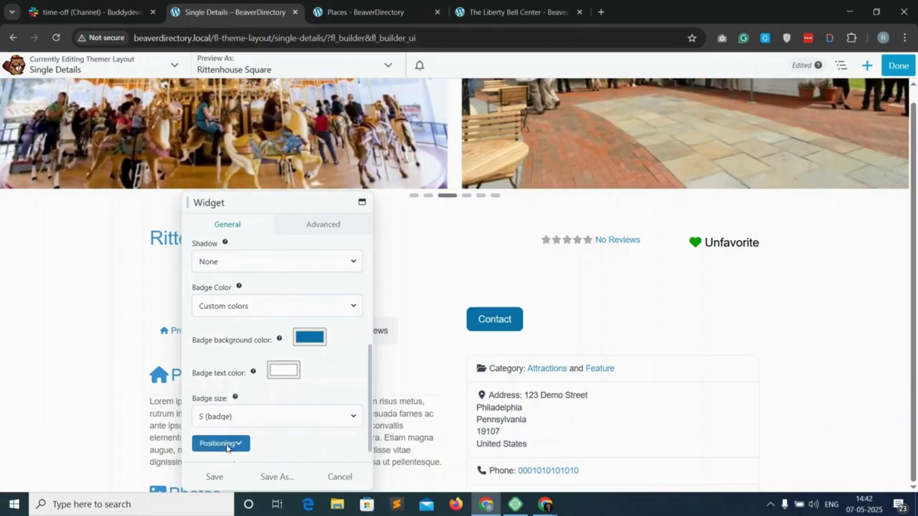
click(231, 418)
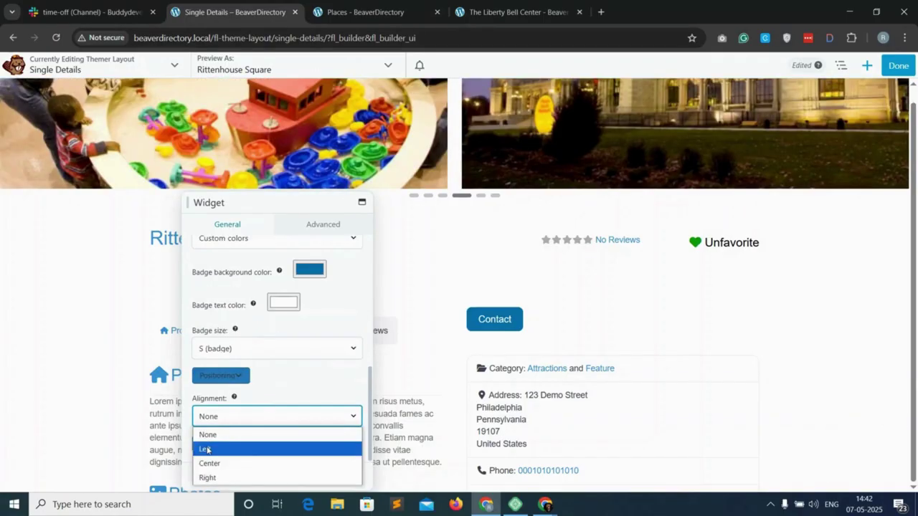
click(225, 447)
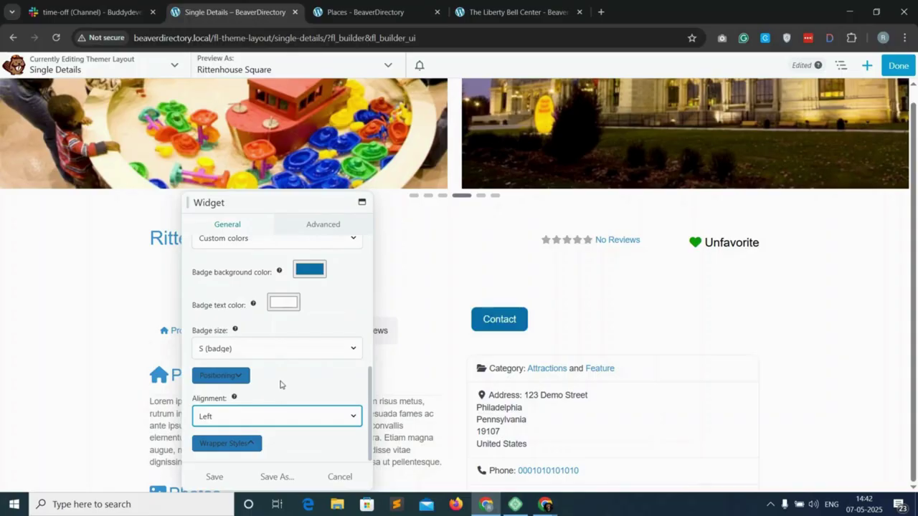
click(219, 478)
Set the width of the row holding the tabs and place details to Full Width and save it.
click(297, 344)
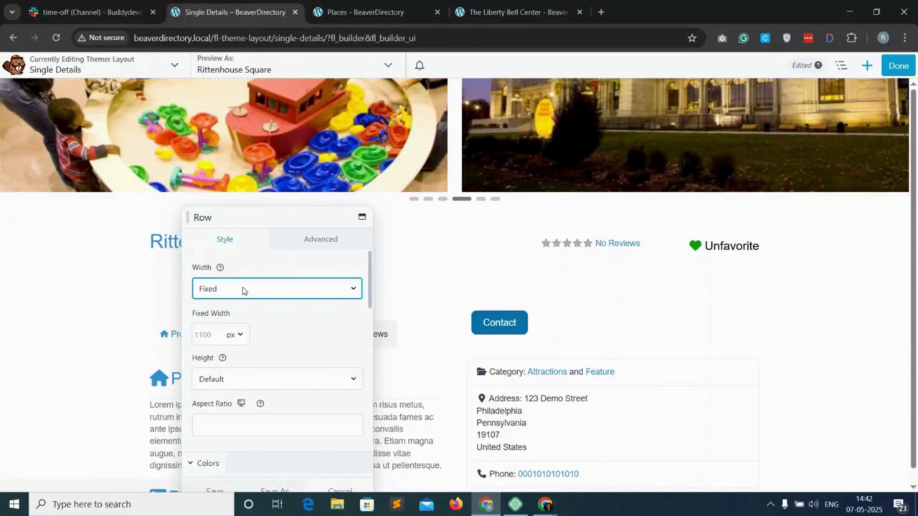
click(243, 289)
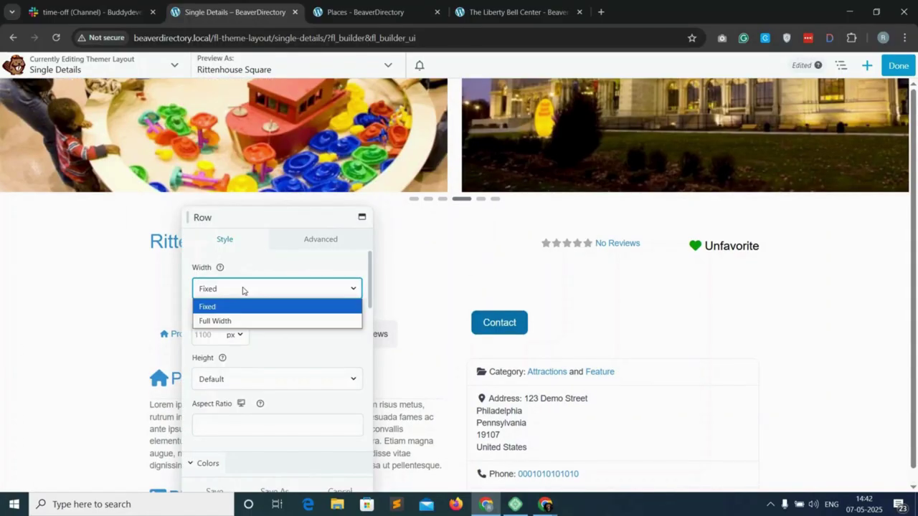
click(216, 319)
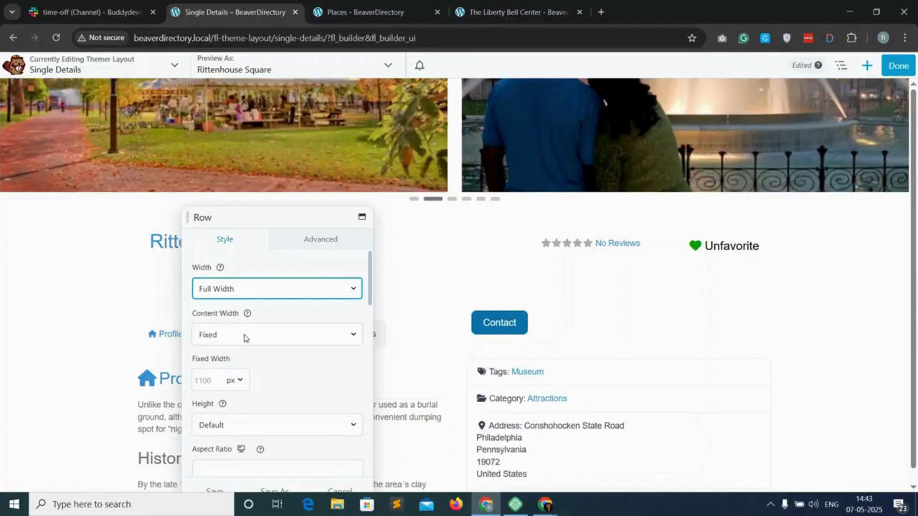
scroll(219, 416, down, 1)
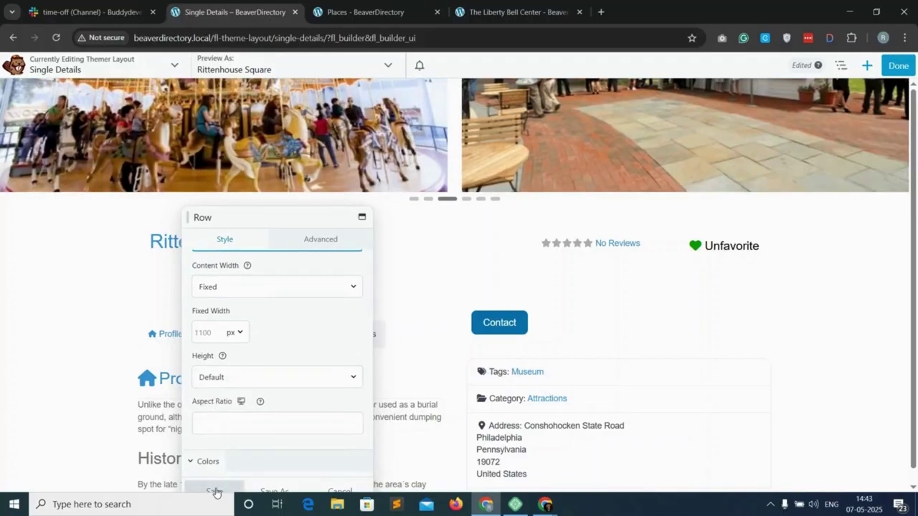
click(215, 487)
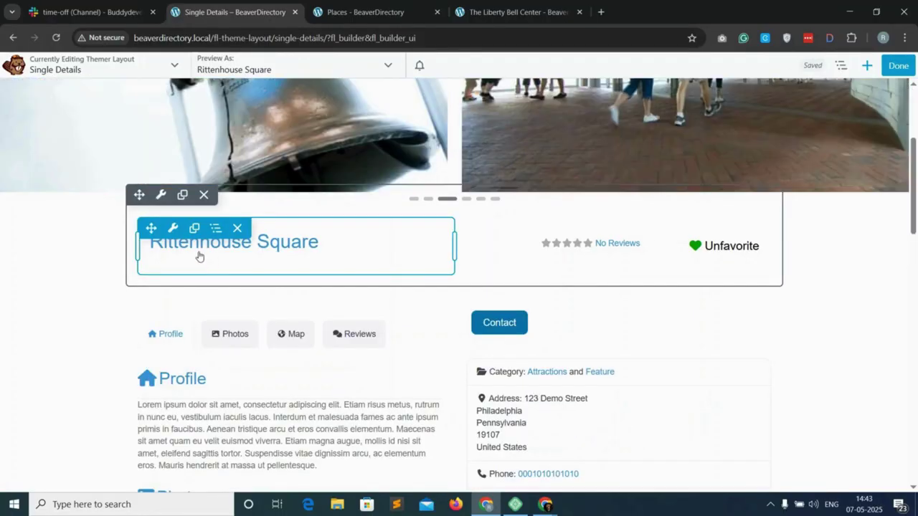
Set the title row's width to Full Width and its bottom padding to 0 px, saving the row settings.
click(161, 199)
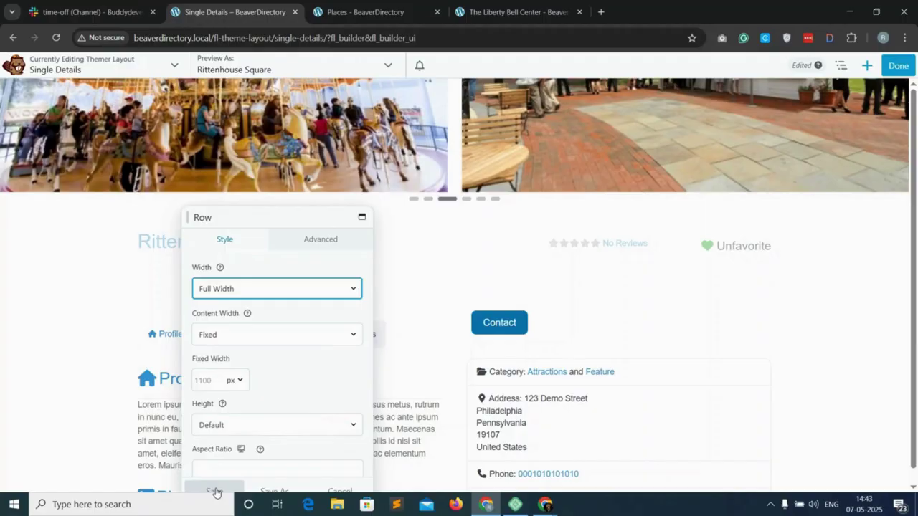
click(320, 239)
click(275, 369)
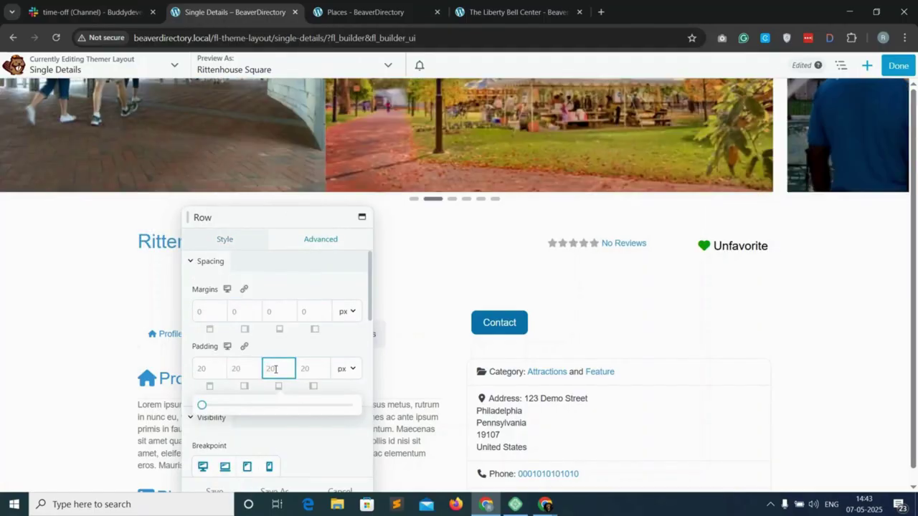
text(0)
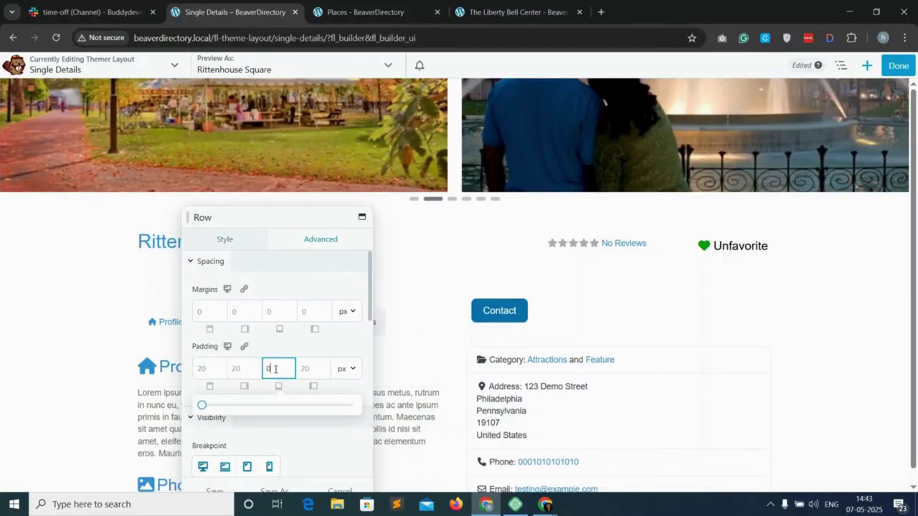
click(217, 490)
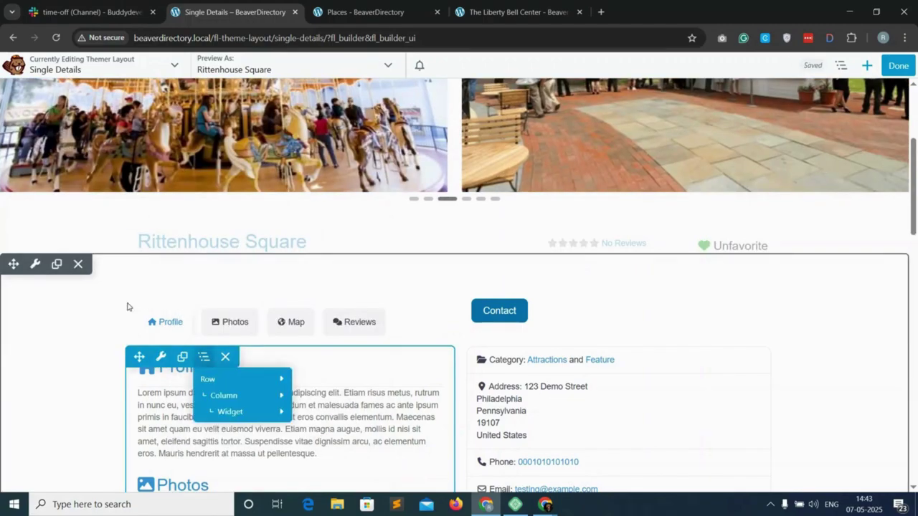
Give the row holding the tabs and place details a translucent light grey color background and save it.
click(99, 300)
scroll(257, 381, down, 6)
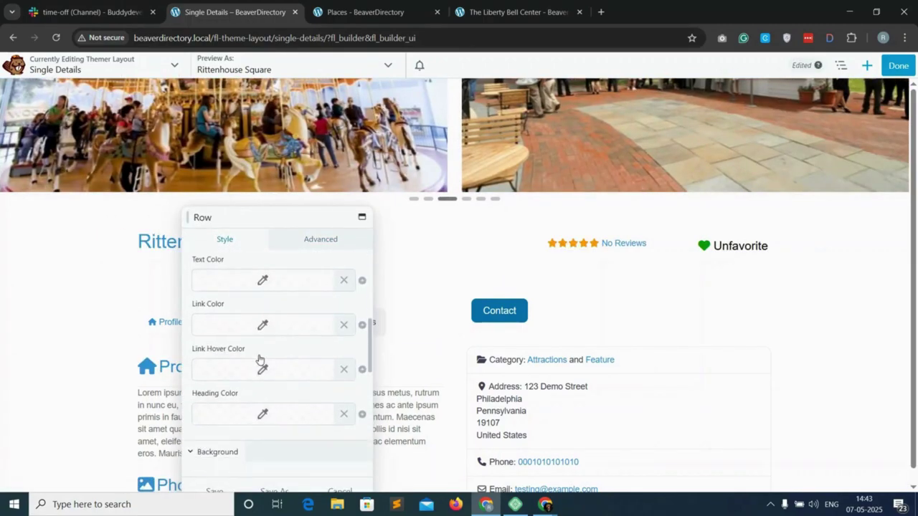
scroll(258, 380, down, 3)
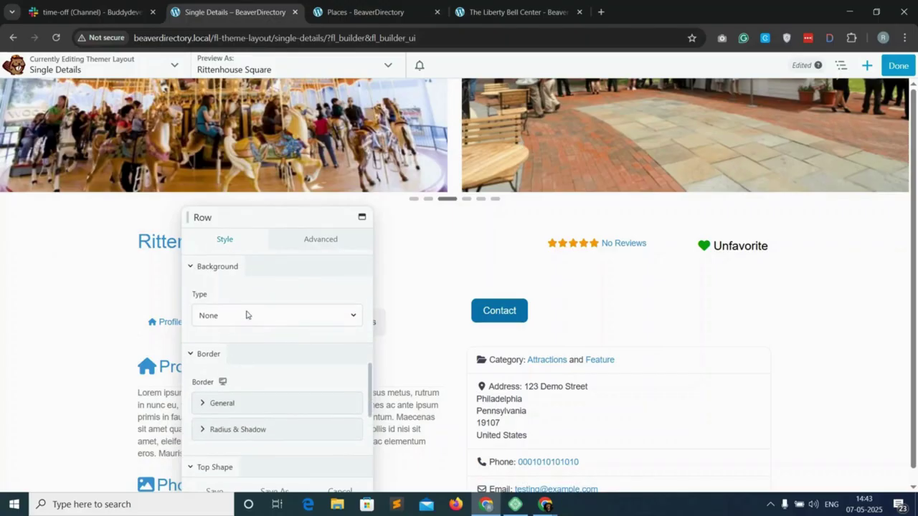
click(248, 313)
click(231, 348)
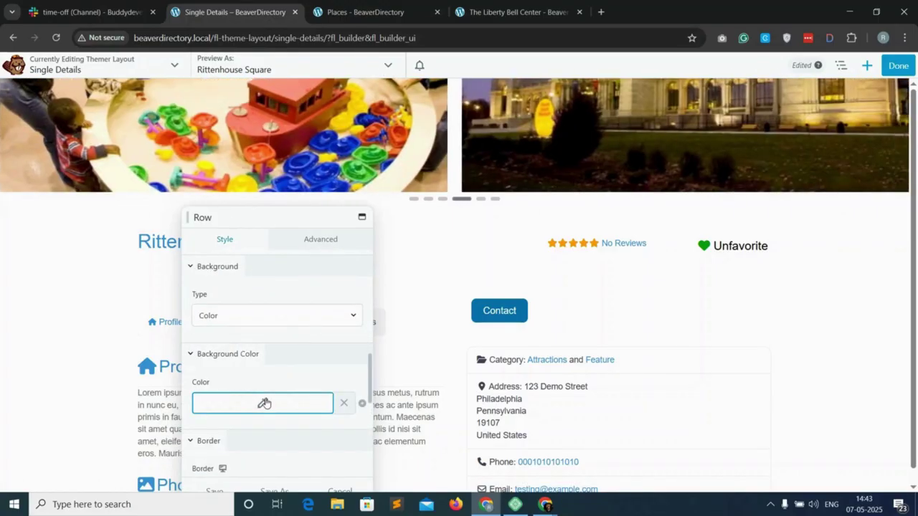
click(262, 403)
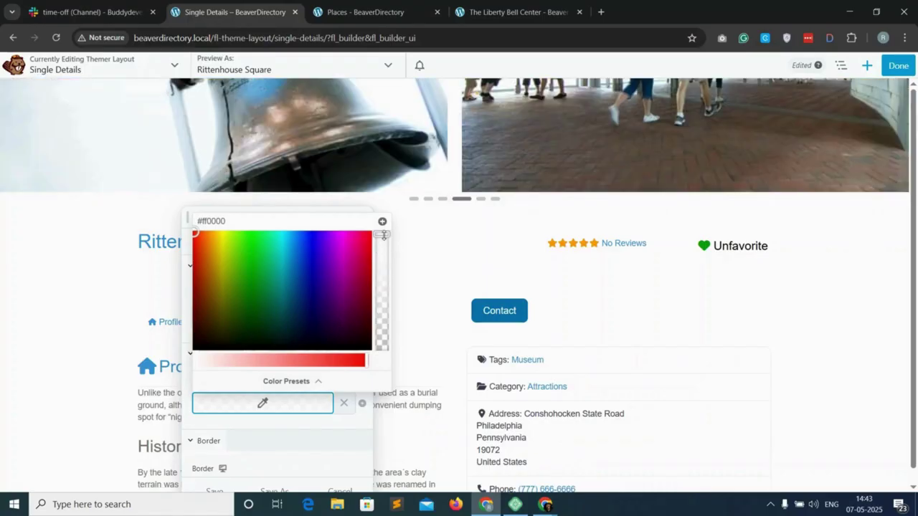
drag(208, 292, 207, 321)
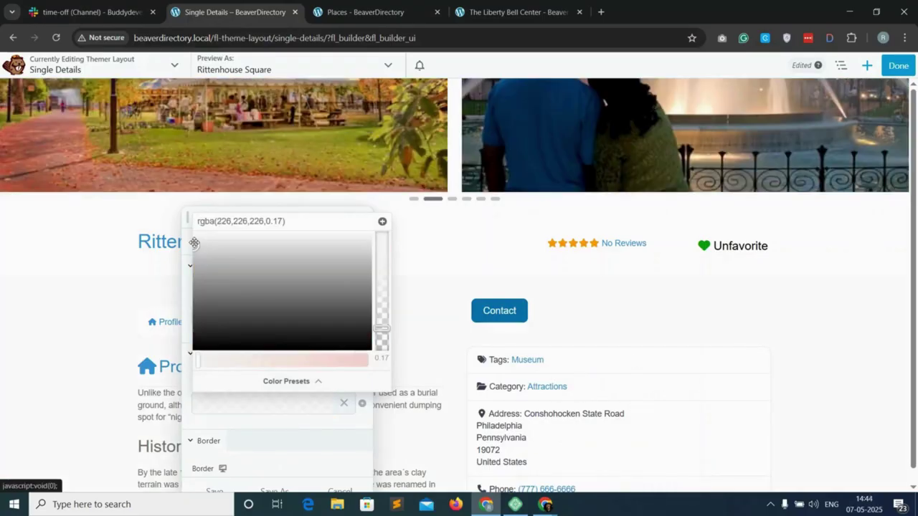
drag(194, 243, 194, 248)
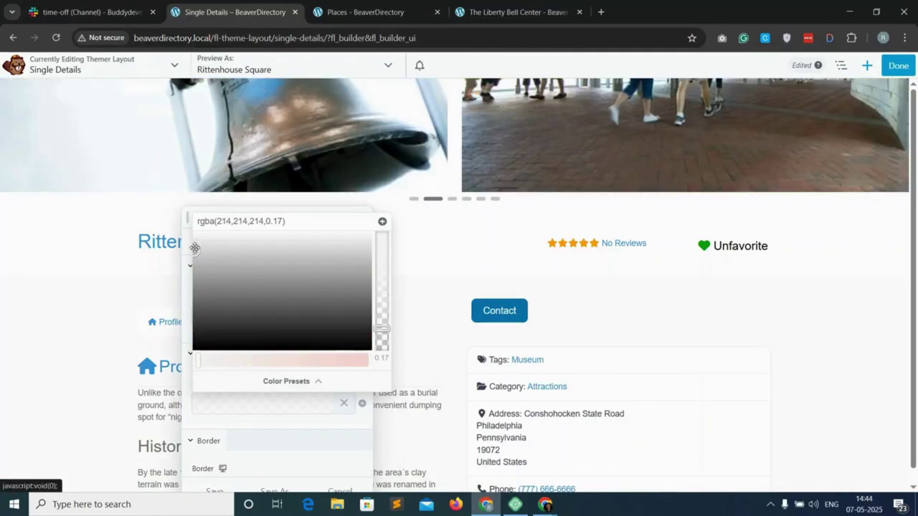
click(212, 491)
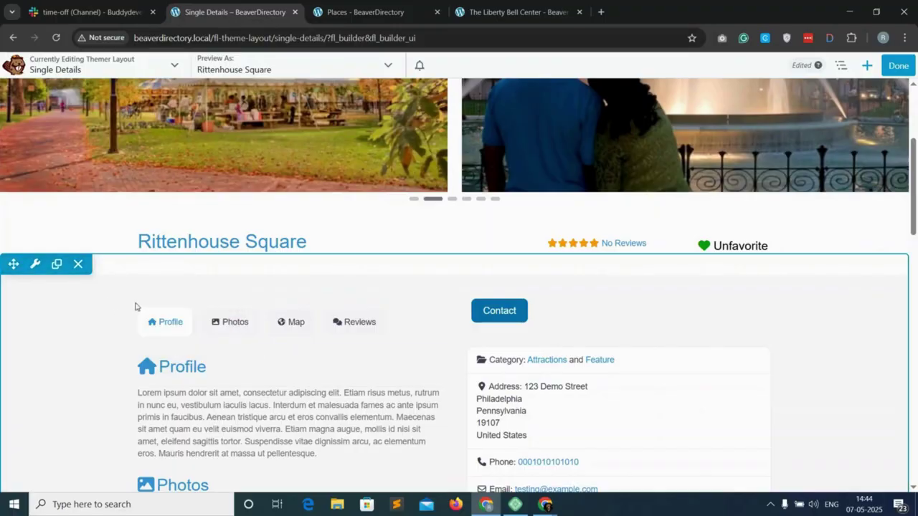
Set the background color of the column holding the tabs to white (#ffffff).
mouse_move(139, 298)
mouse_move(204, 298)
mouse_move(229, 337)
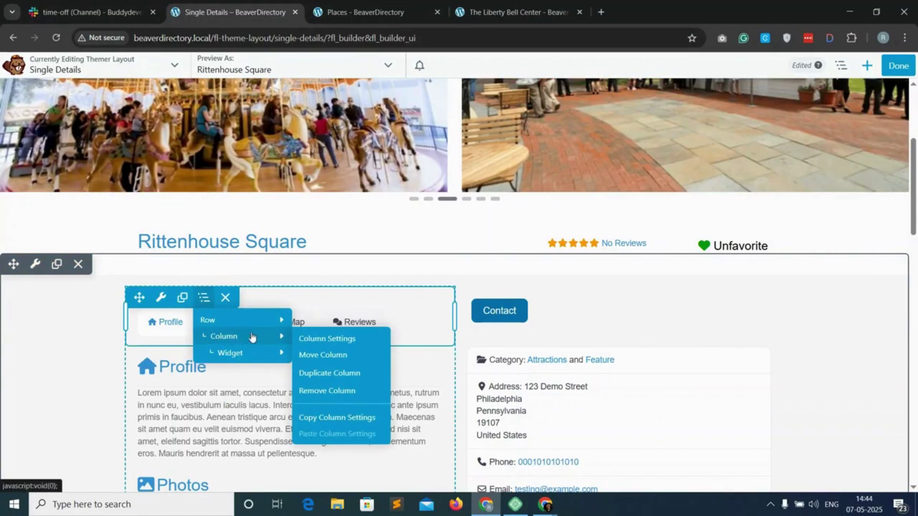
click(326, 338)
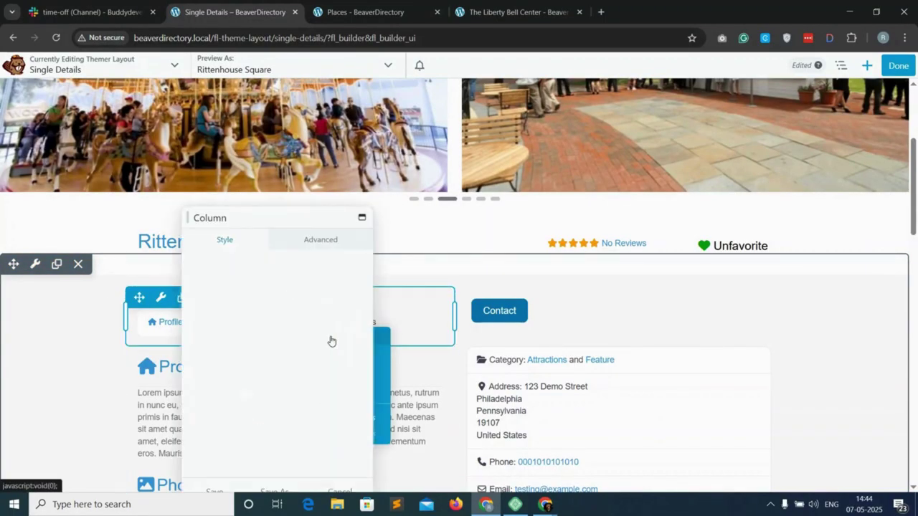
scroll(260, 359, down, 5)
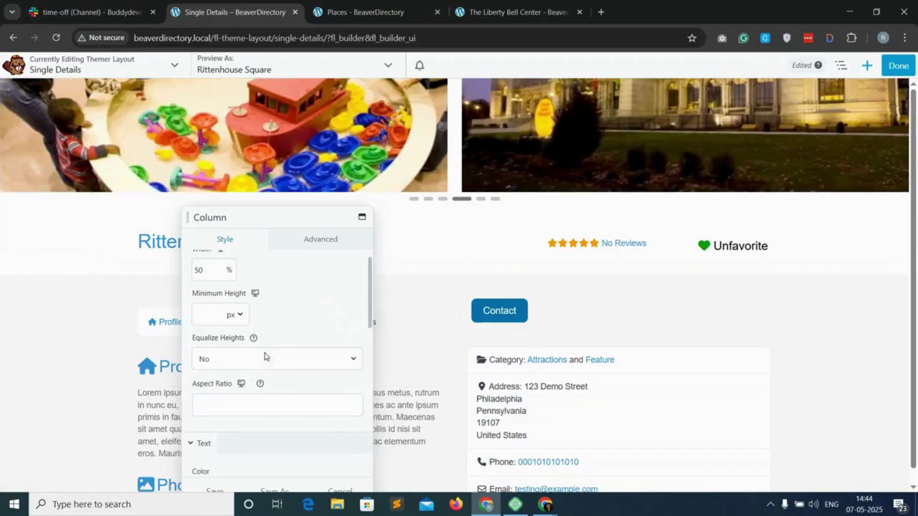
scroll(247, 403, down, 2)
click(262, 406)
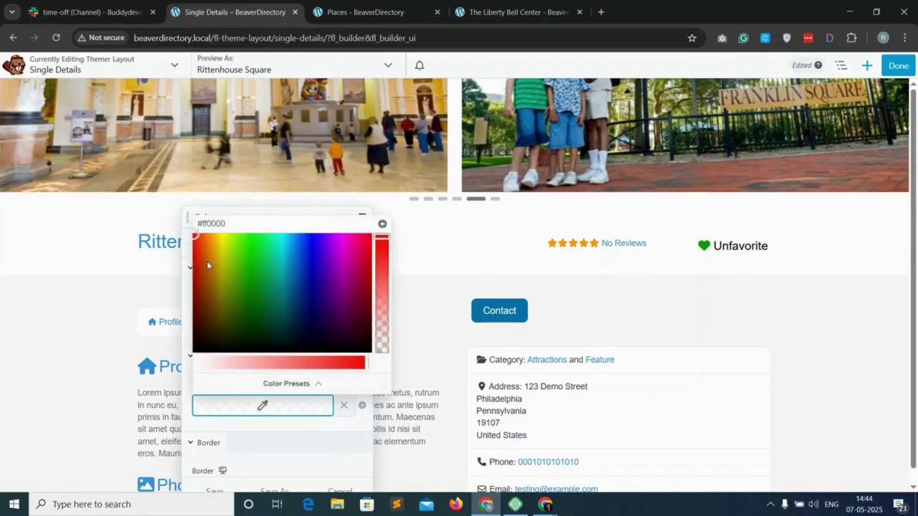
drag(364, 368, 196, 365)
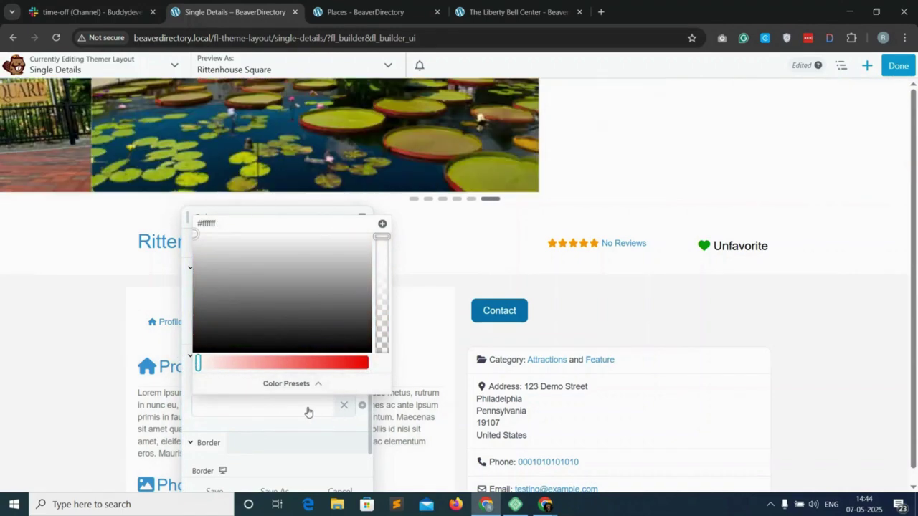
Round all four corners of the tabs column with a linked 12 px border radius and save the column.
scroll(309, 412, down, 1)
click(228, 436)
scroll(228, 434, down, 2)
click(208, 363)
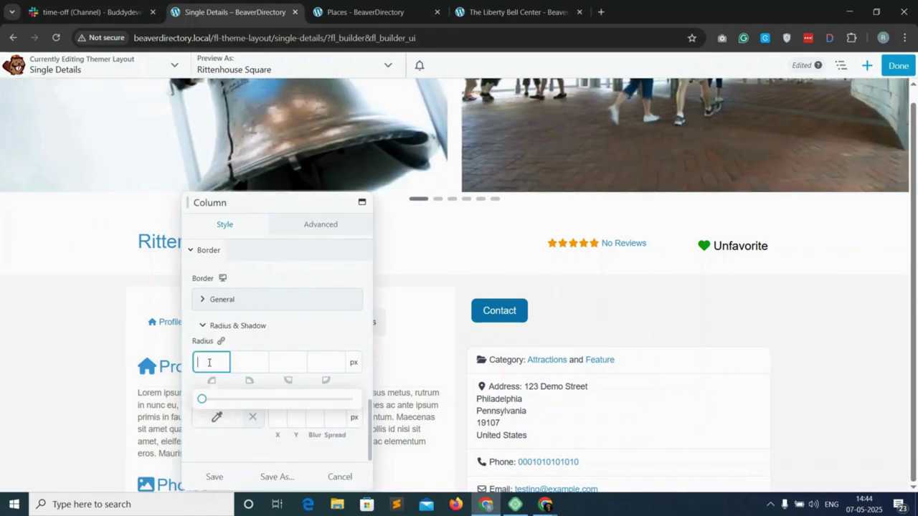
text(12)
click(222, 335)
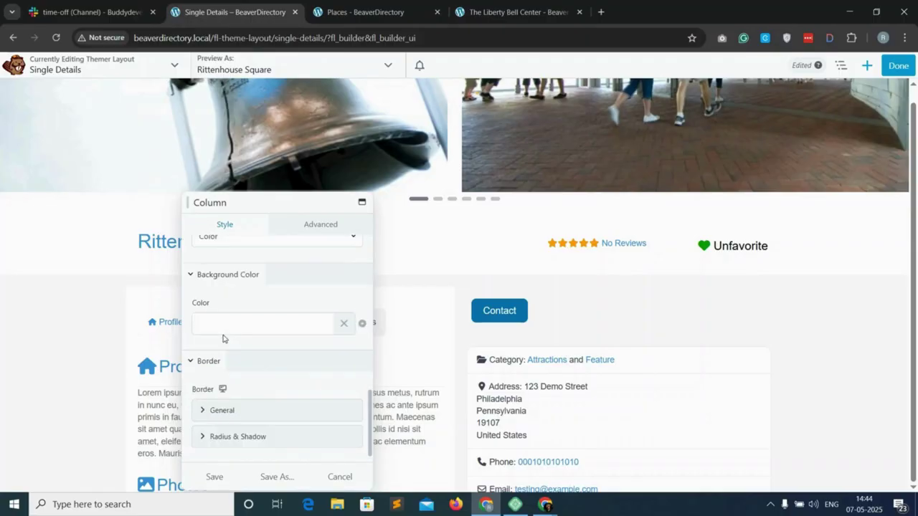
click(239, 436)
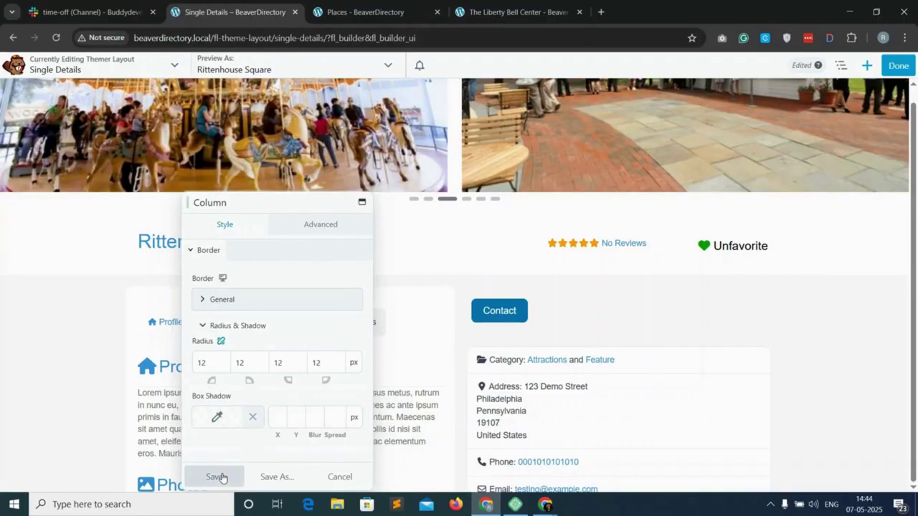
click(216, 477)
Set the background color of the column holding the contact button and place details to white (#ffffff).
mouse_move(483, 310)
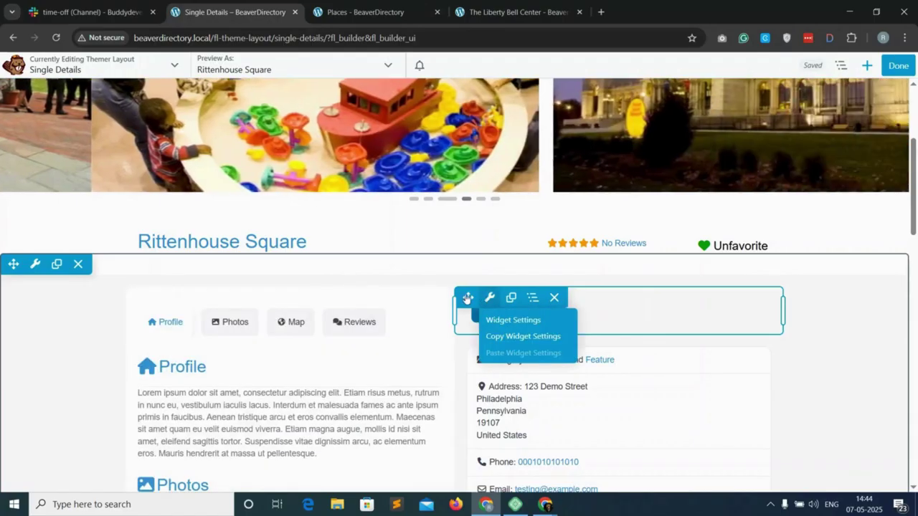
mouse_move(533, 298)
mouse_move(608, 322)
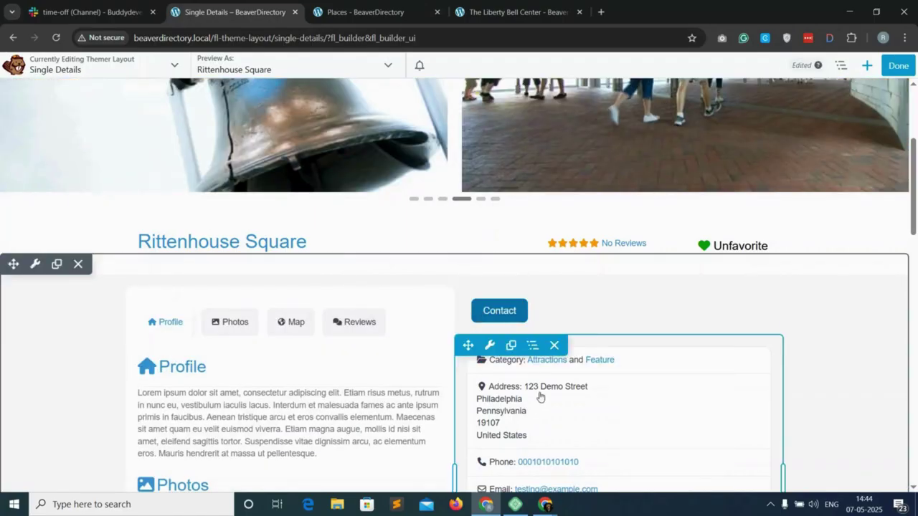
click(489, 345)
click(259, 418)
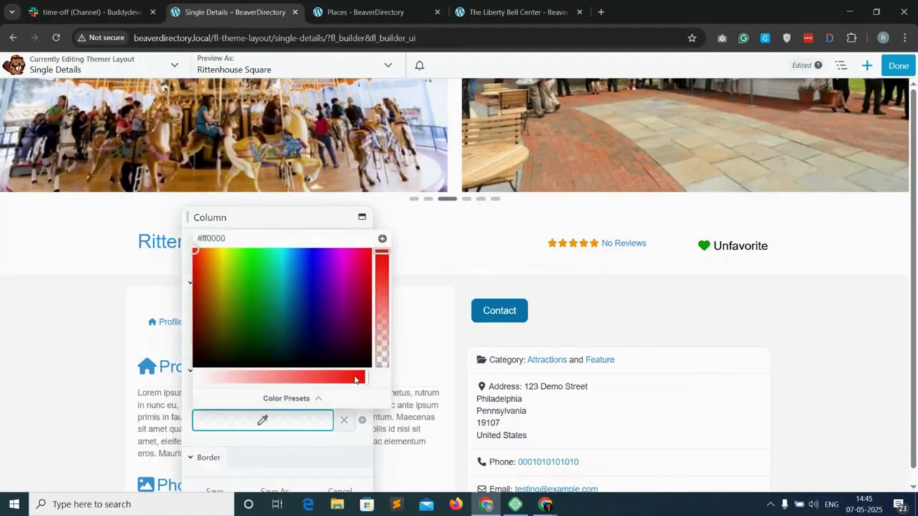
drag(365, 380, 188, 387)
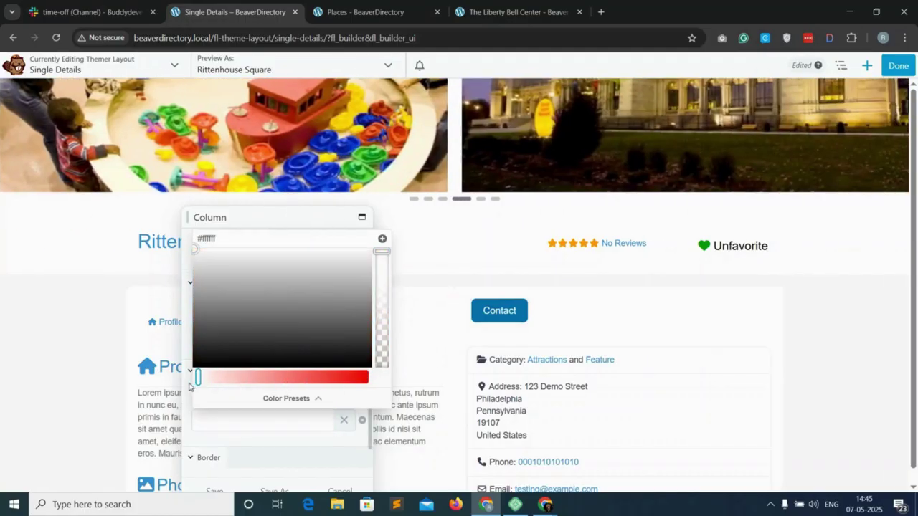
Apply a linked 12 px border radius to all corners of the place details column and save it.
scroll(228, 454, down, 2)
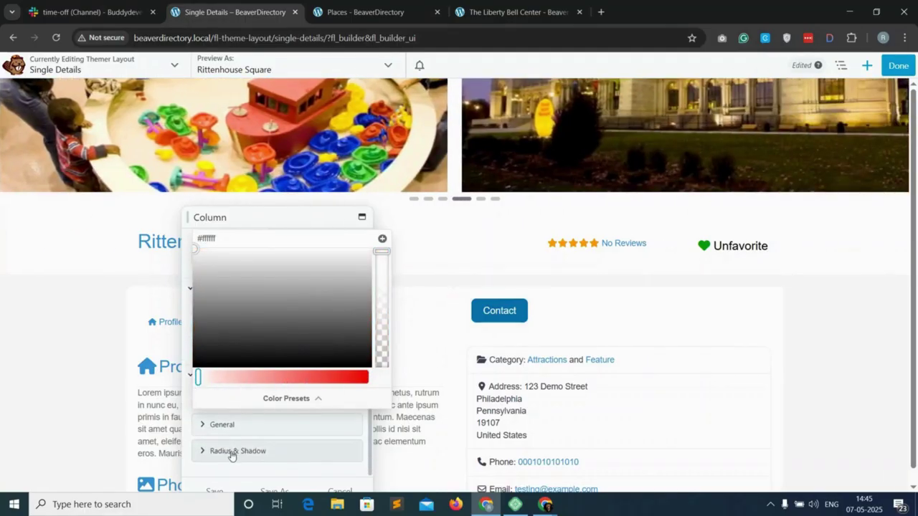
click(231, 453)
scroll(231, 450, down, 2)
click(208, 428)
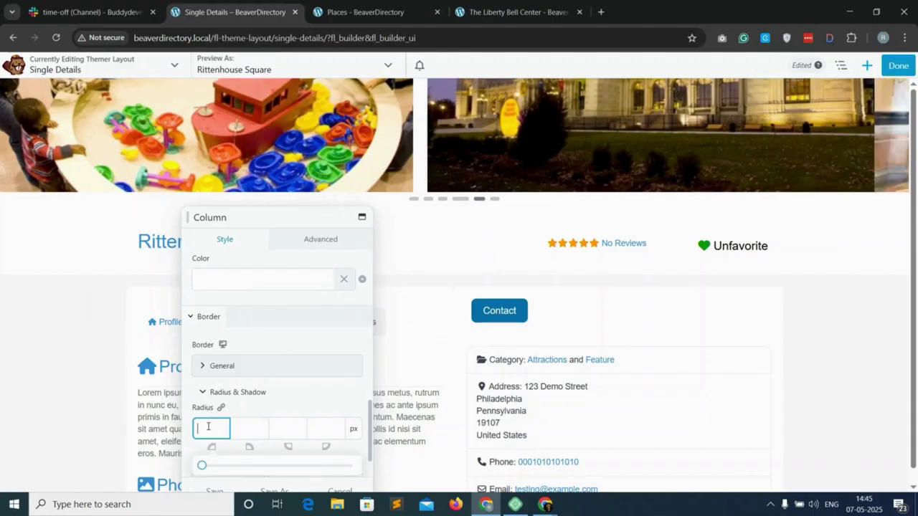
text(12)
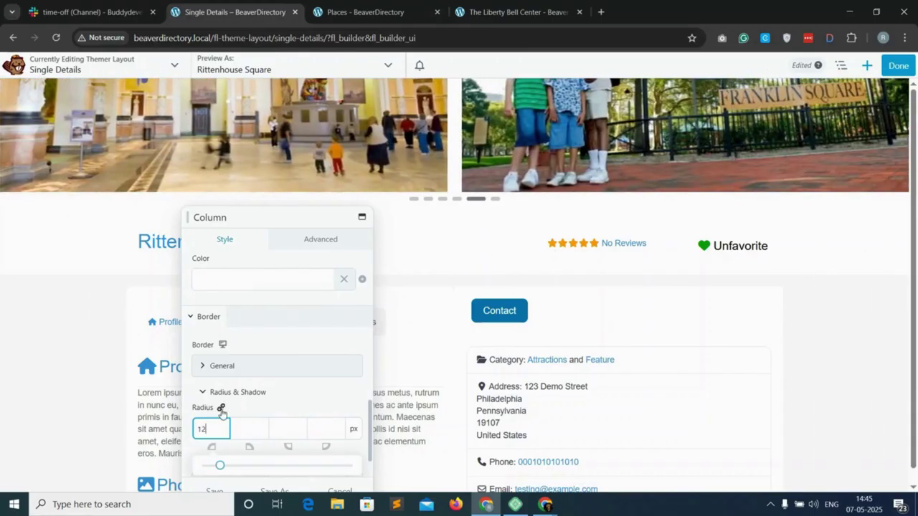
click(222, 413)
scroll(231, 430, down, 1)
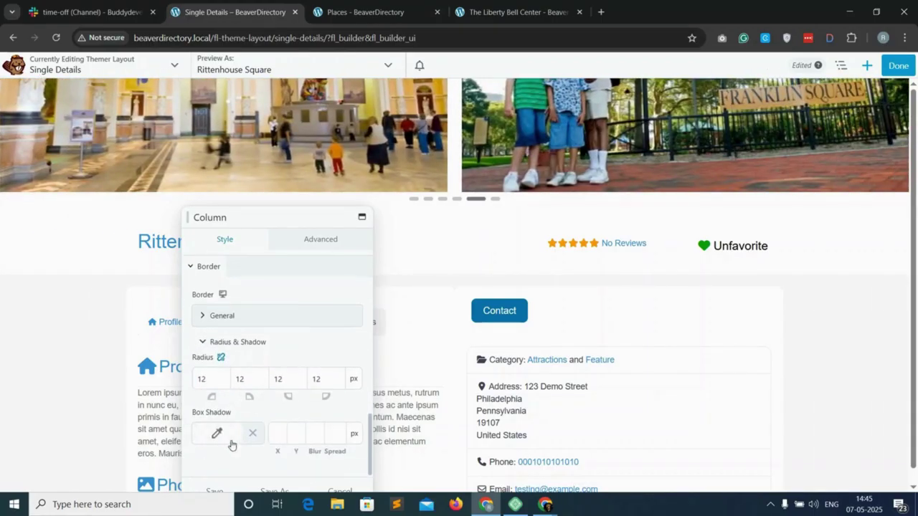
click(212, 490)
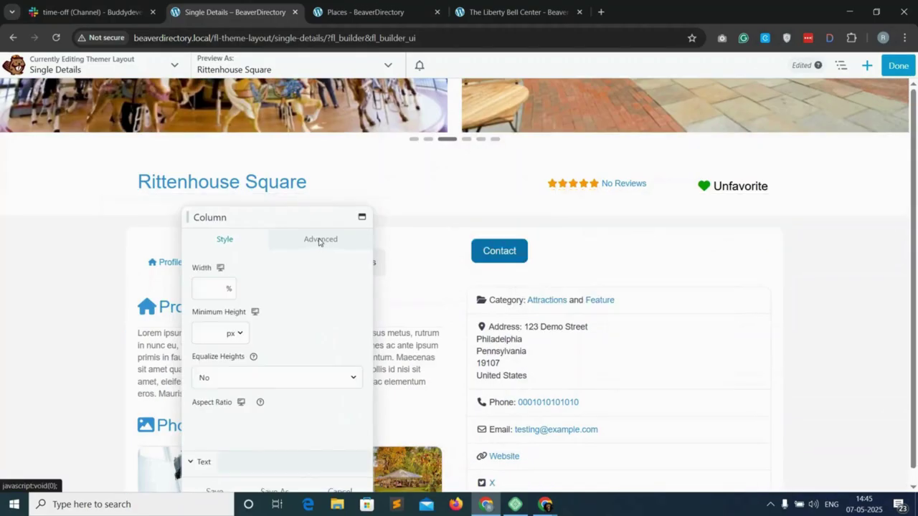
Set the place details column's left margin to 20 px and save it.
click(319, 240)
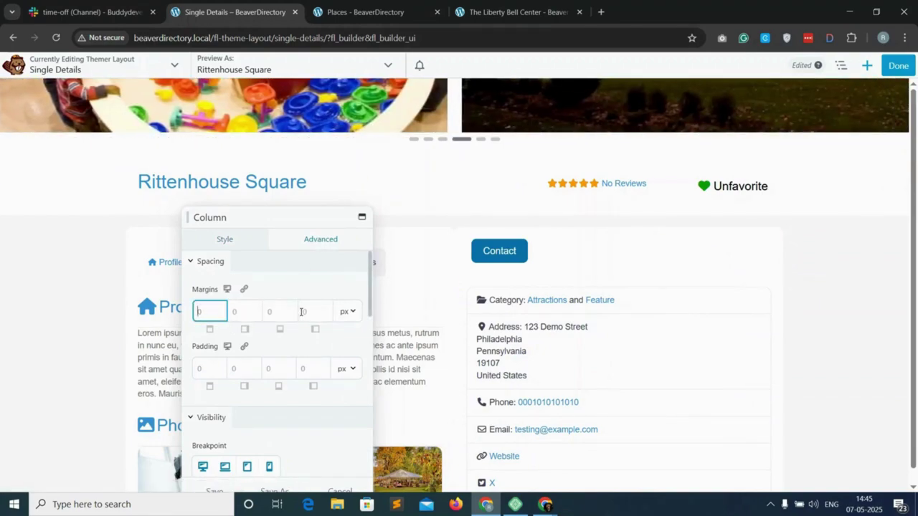
click(301, 312)
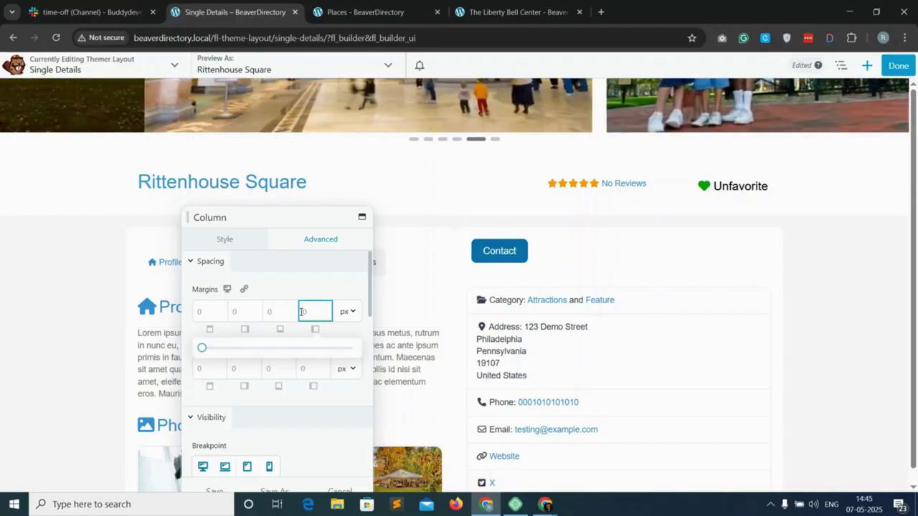
text(20)
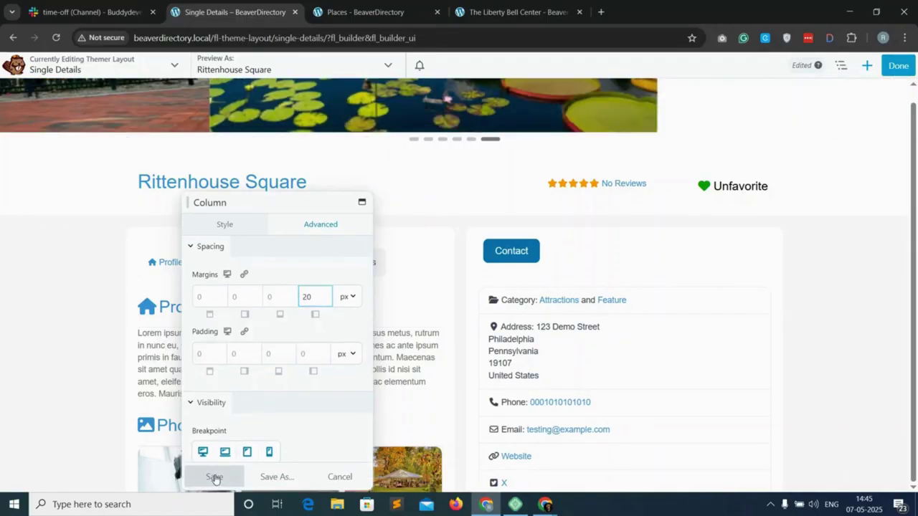
click(212, 476)
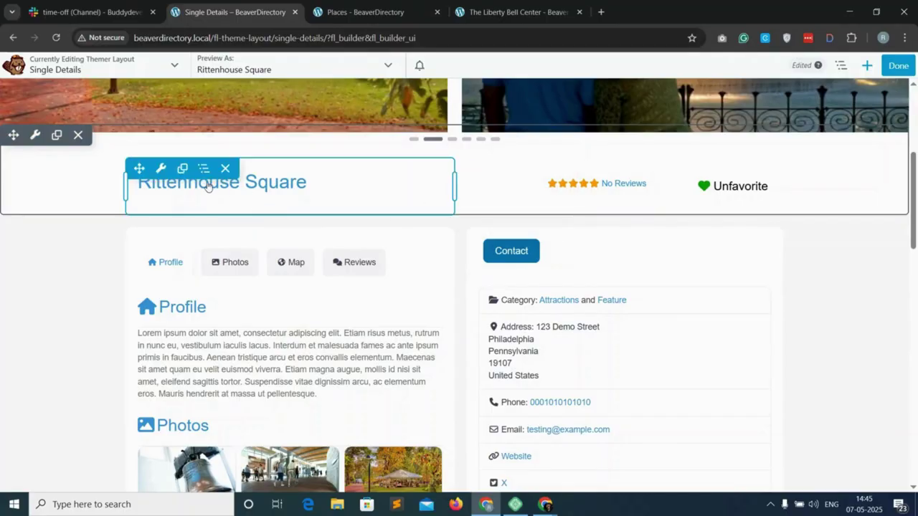
Clear the custom bottom padding of the title row and save the row.
click(204, 168)
click(206, 188)
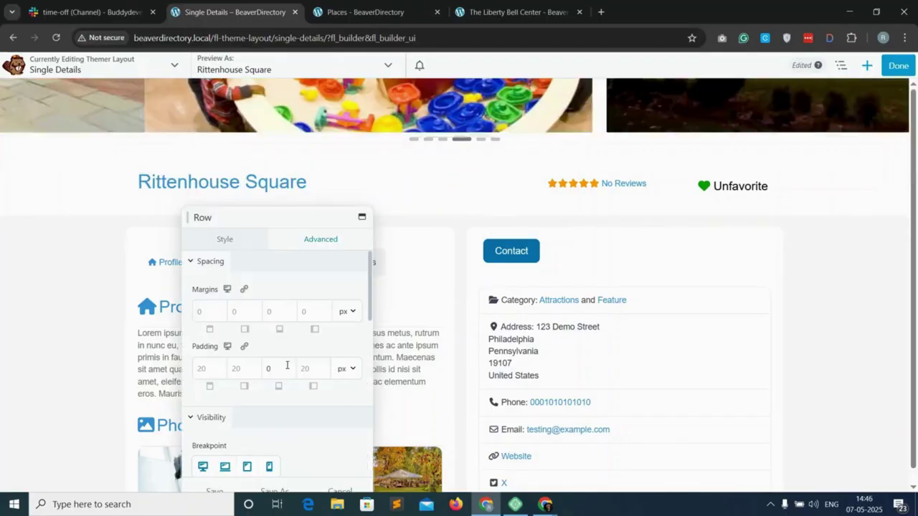
click(266, 370)
scroll(225, 458, down, 3)
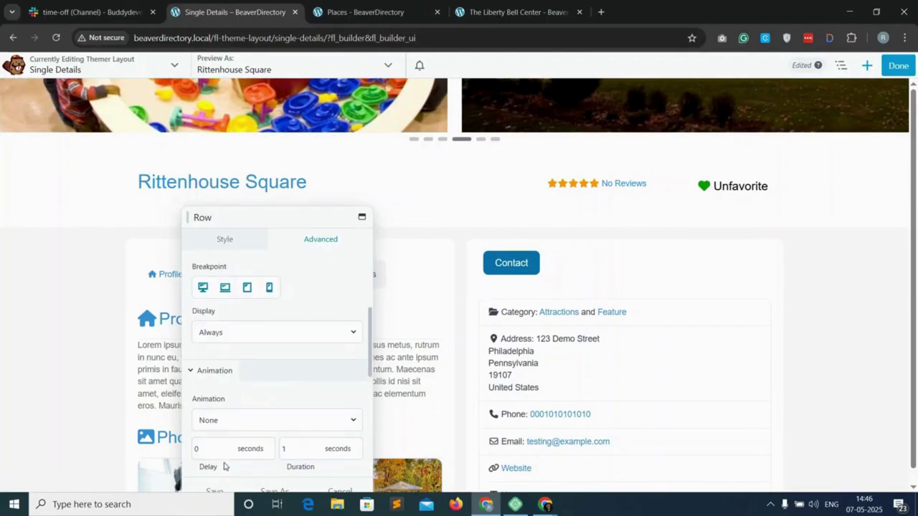
click(218, 492)
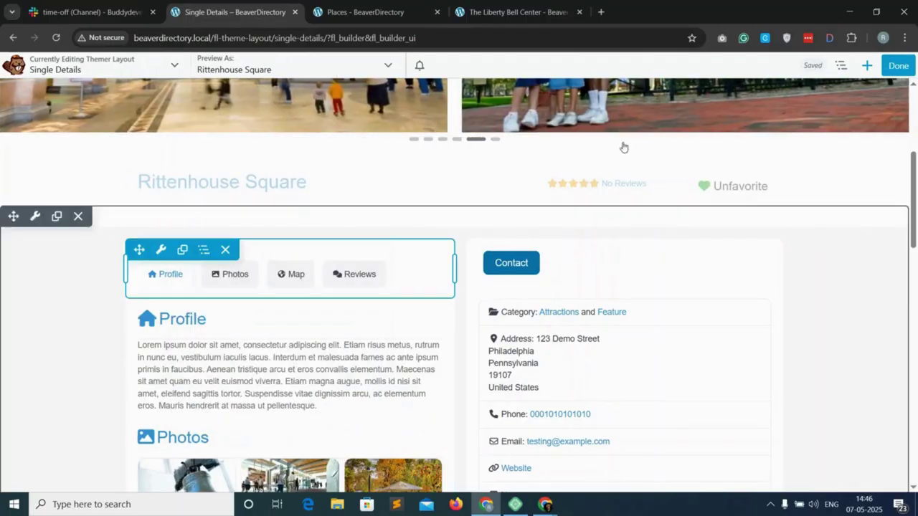
Publish the changes to the Single Details layout and exit the builder.
click(900, 67)
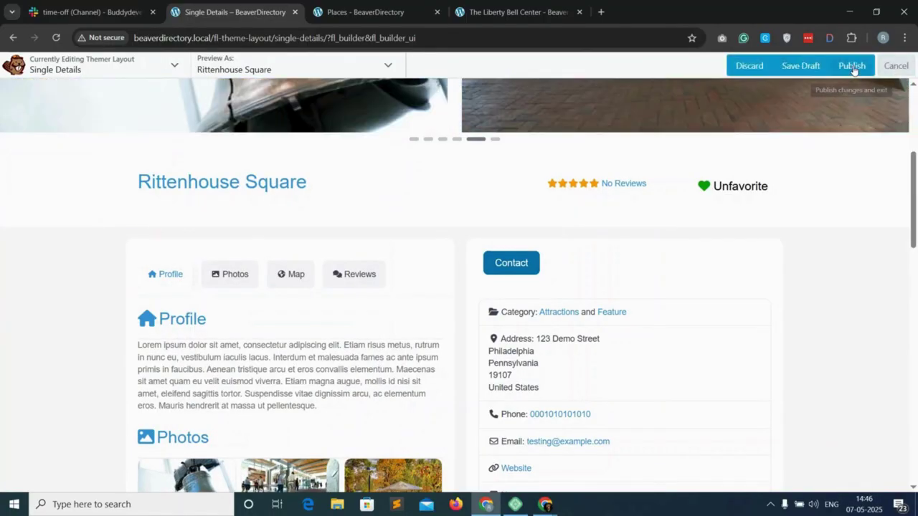
click(853, 66)
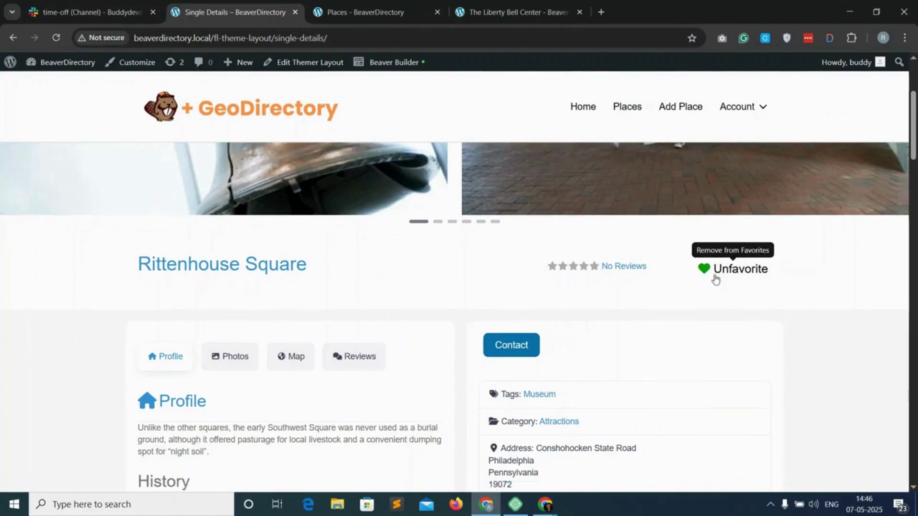
Test the favorite link and the Photos, Map and Reviews tab navigation on the published Rittenhouse Square page.
click(708, 269)
click(711, 271)
scroll(706, 287, down, 2)
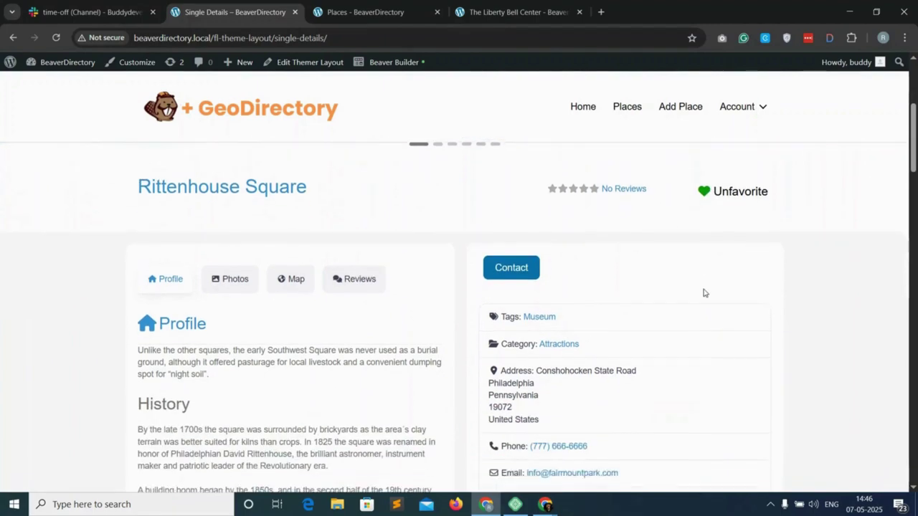
click(228, 239)
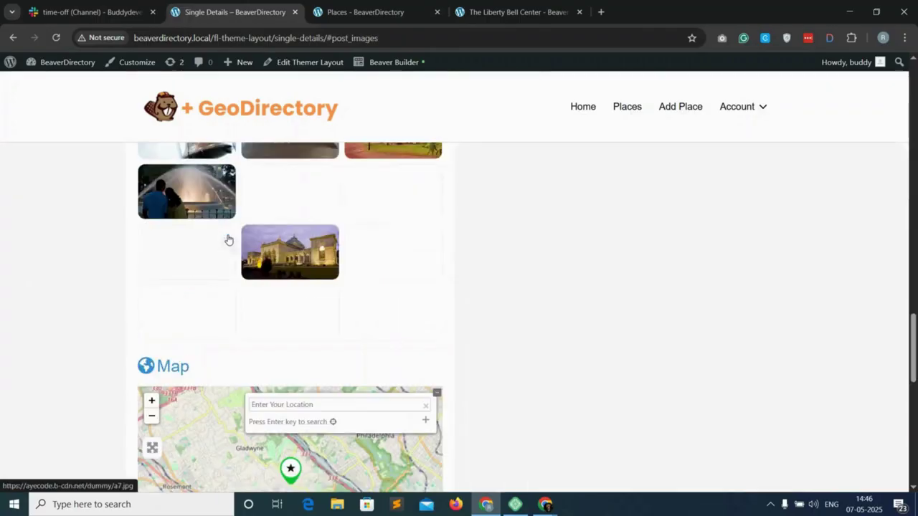
scroll(325, 273, up, 12)
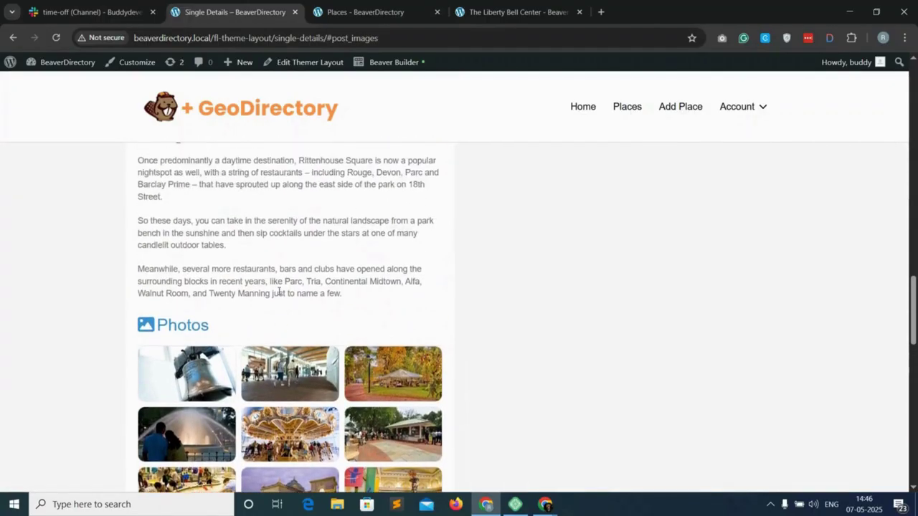
scroll(279, 294, up, 8)
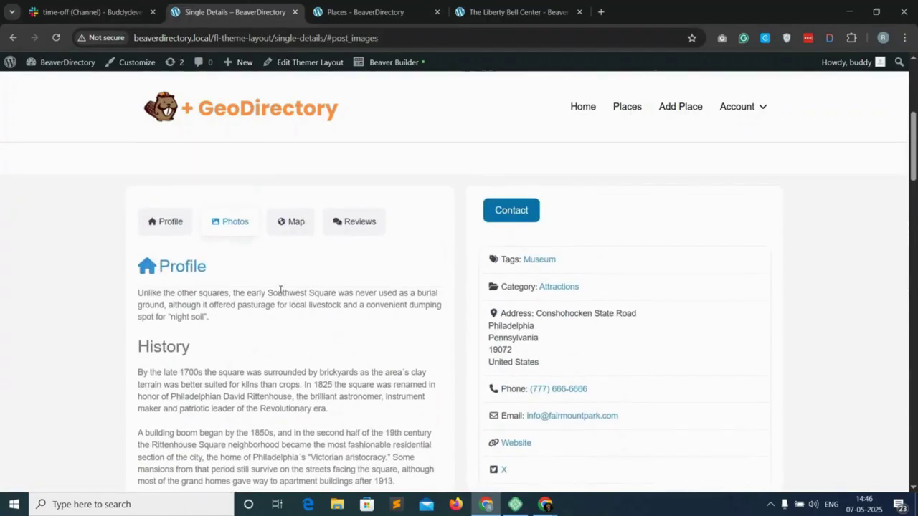
click(291, 239)
scroll(291, 239, up, 15)
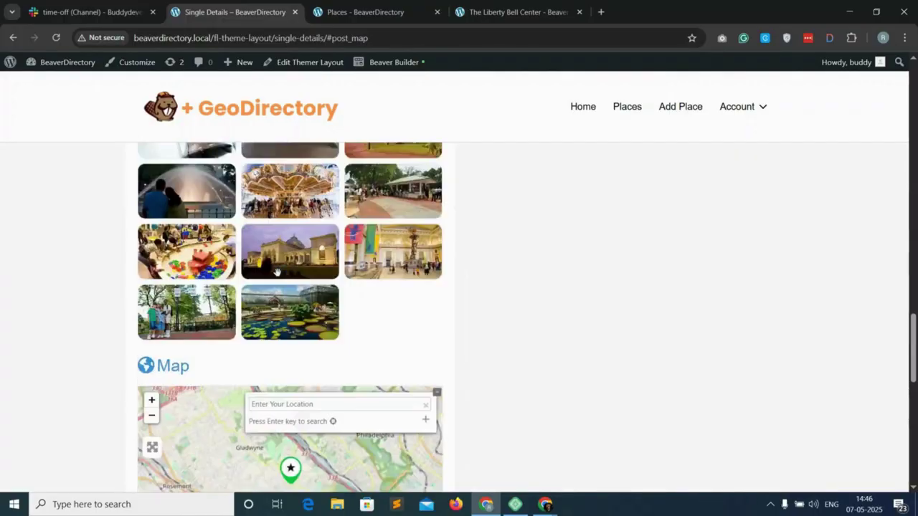
click(359, 337)
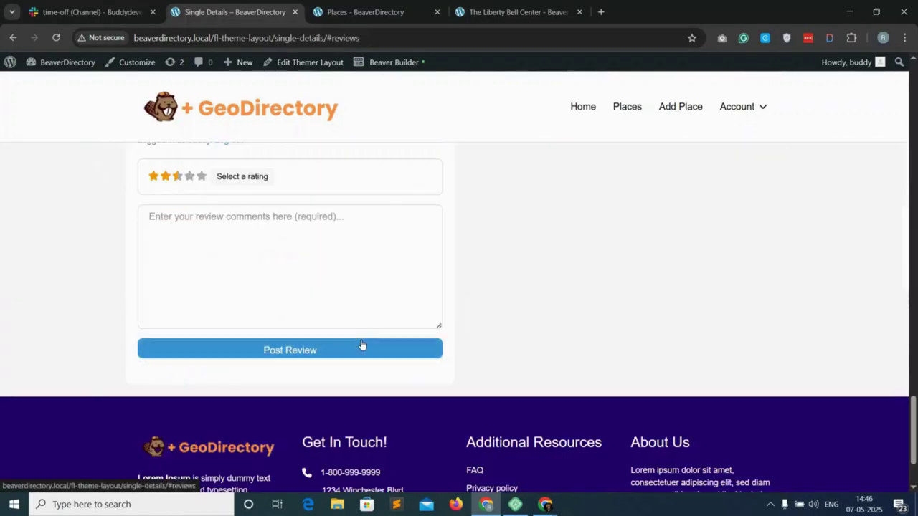
scroll(325, 305, up, 2)
scroll(325, 306, up, 15)
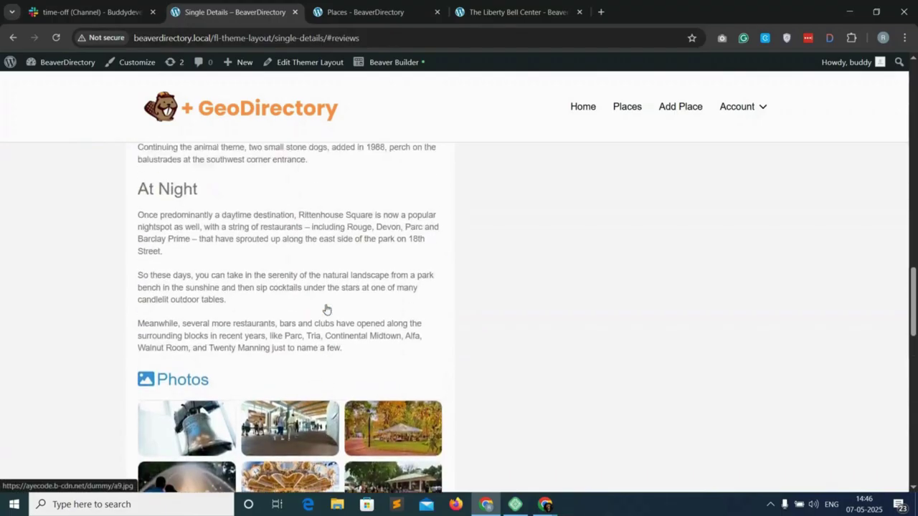
Check the place details sidebar, then open the Contact form popup and close it.
scroll(391, 316, up, 1)
scroll(539, 371, down, 1)
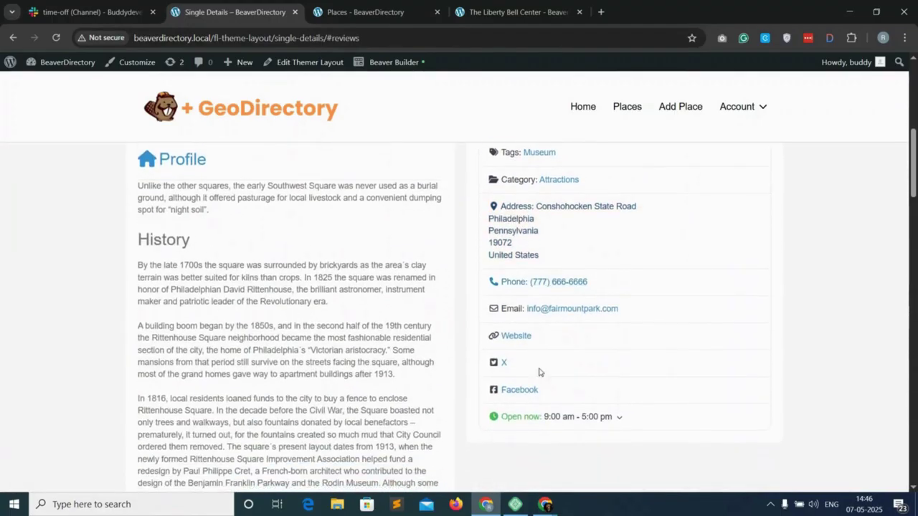
scroll(526, 298, up, 1)
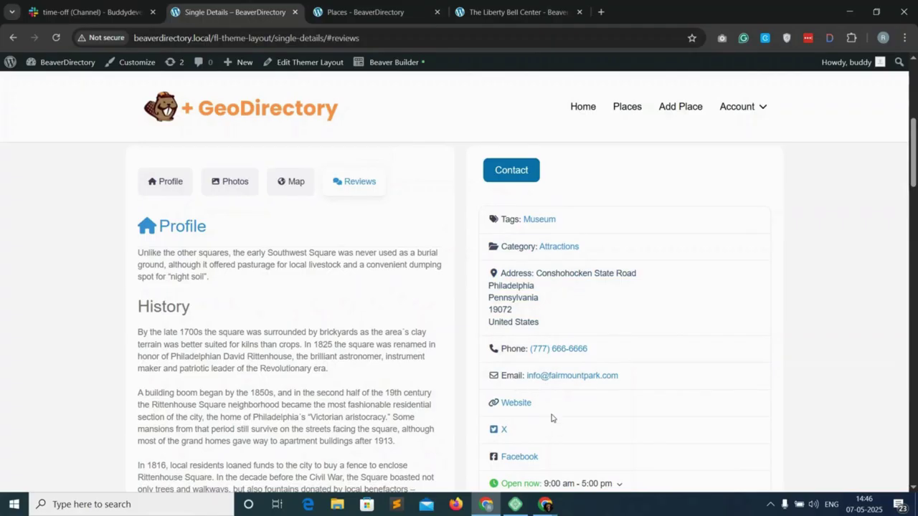
scroll(549, 410, up, 1)
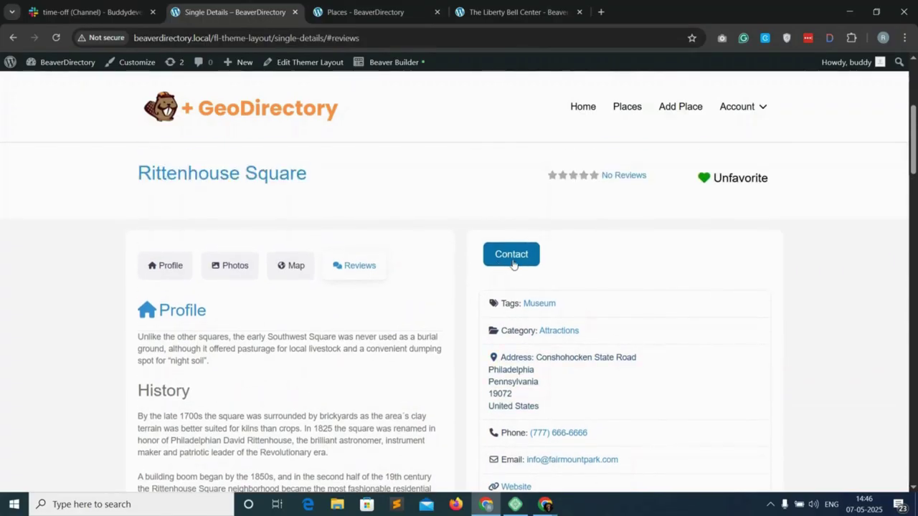
click(511, 263)
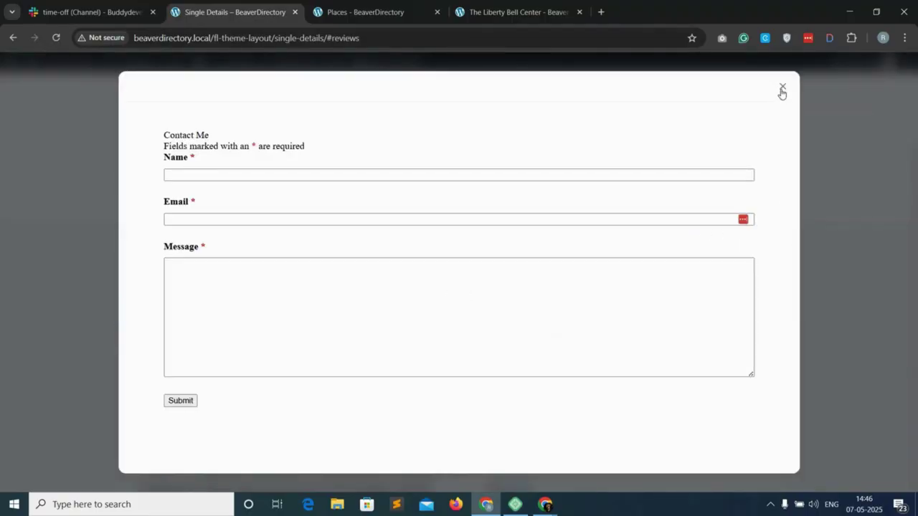
click(782, 89)
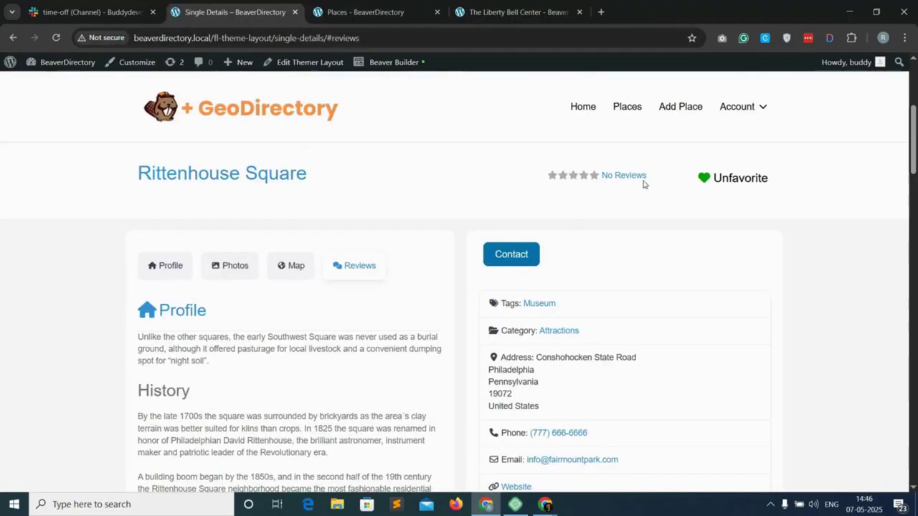
Review the published Single Details page from the image slider through the profile text, photos and map.
scroll(552, 301, up, 4)
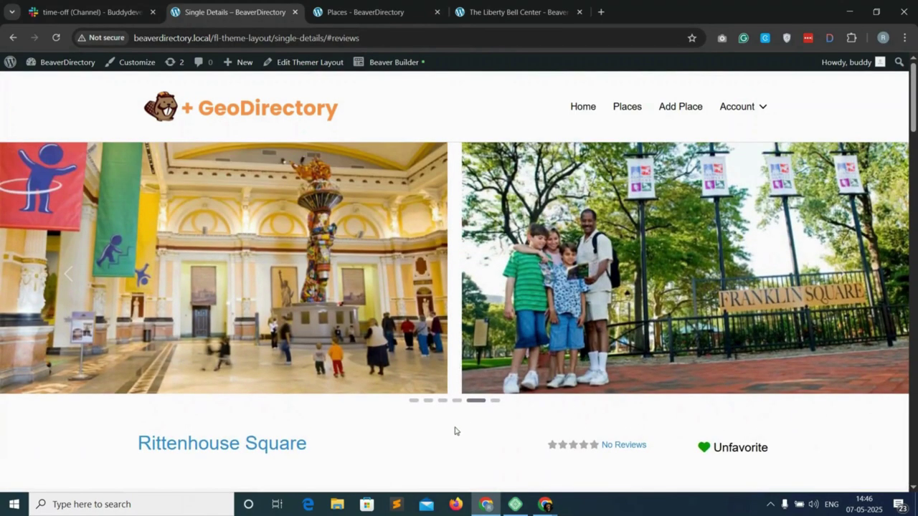
scroll(455, 431, down, 12)
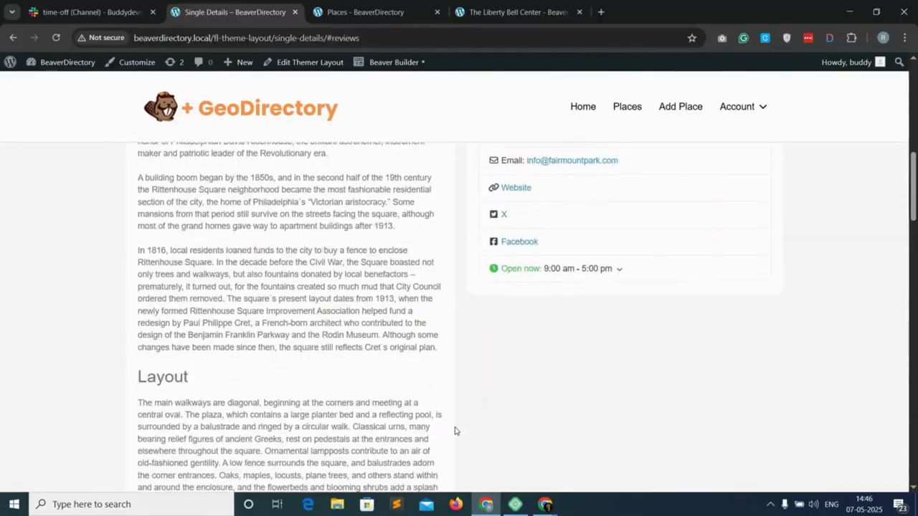
scroll(454, 430, down, 8)
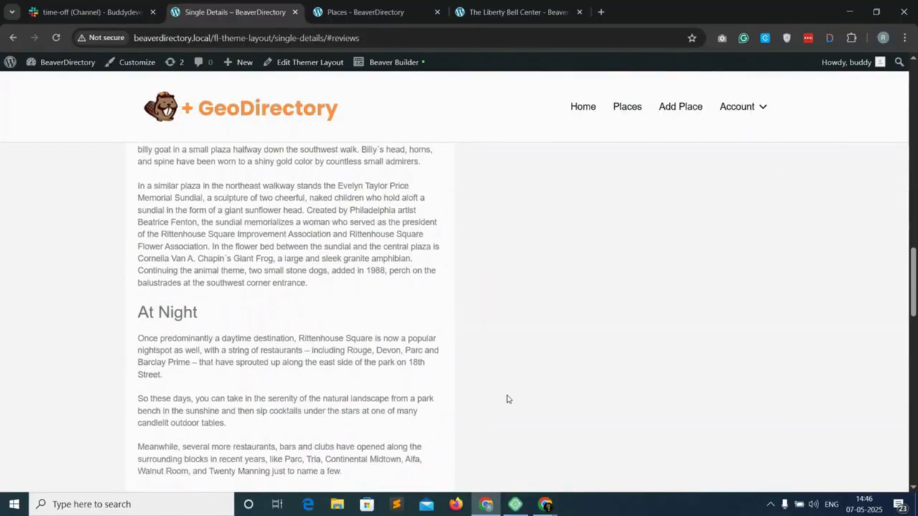
scroll(507, 400, down, 4)
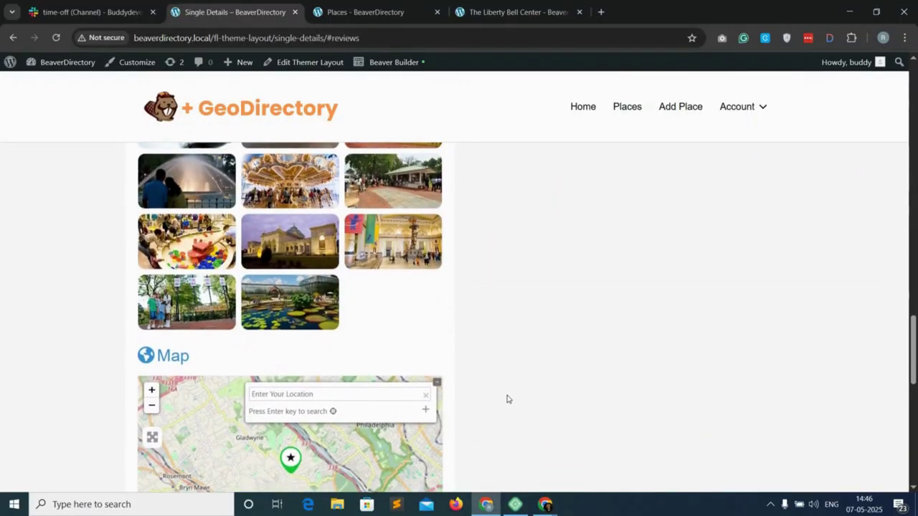
scroll(507, 399, up, 10)
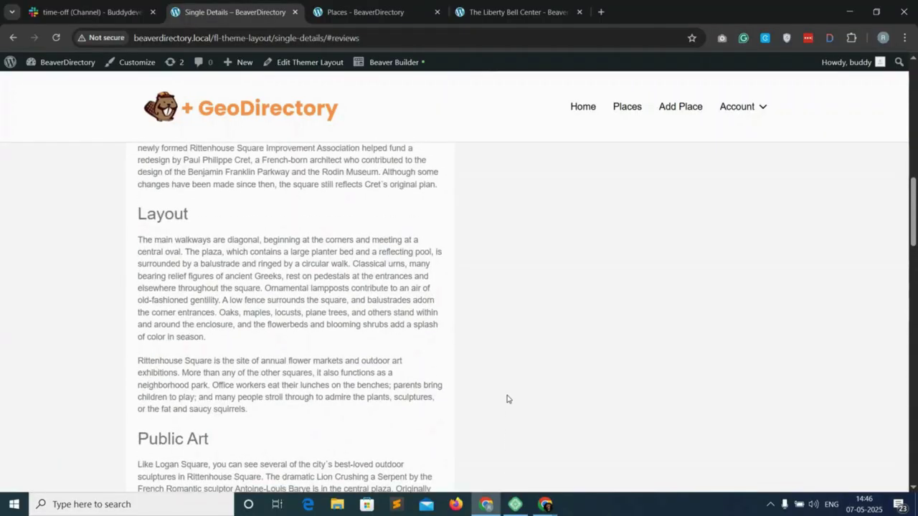
scroll(507, 400, up, 2)
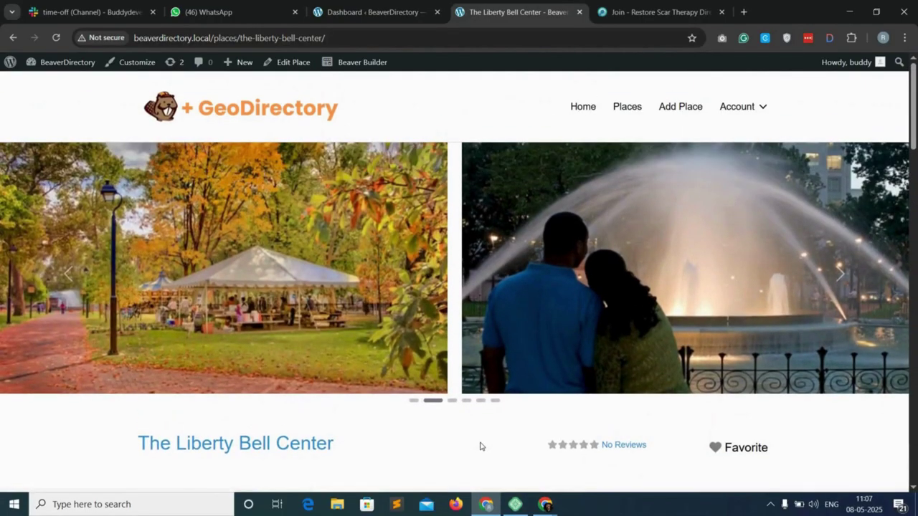
Review The Liberty Bell Center place page from the image slider to the review form.
scroll(480, 447, down, 4)
scroll(637, 406, down, 3)
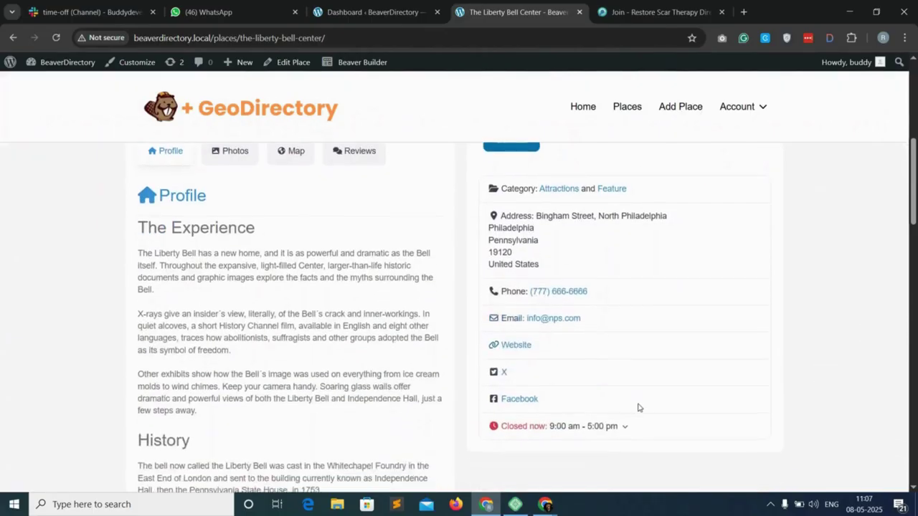
scroll(637, 407, down, 9)
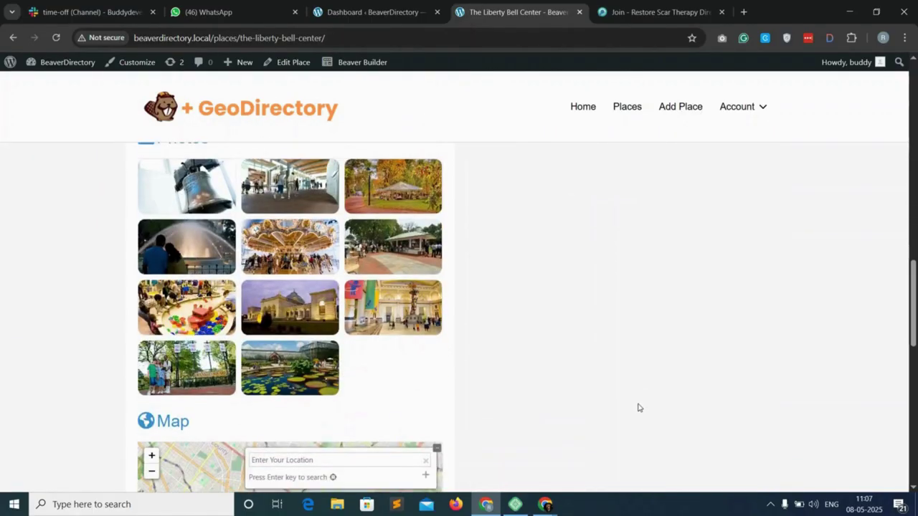
scroll(638, 408, down, 7)
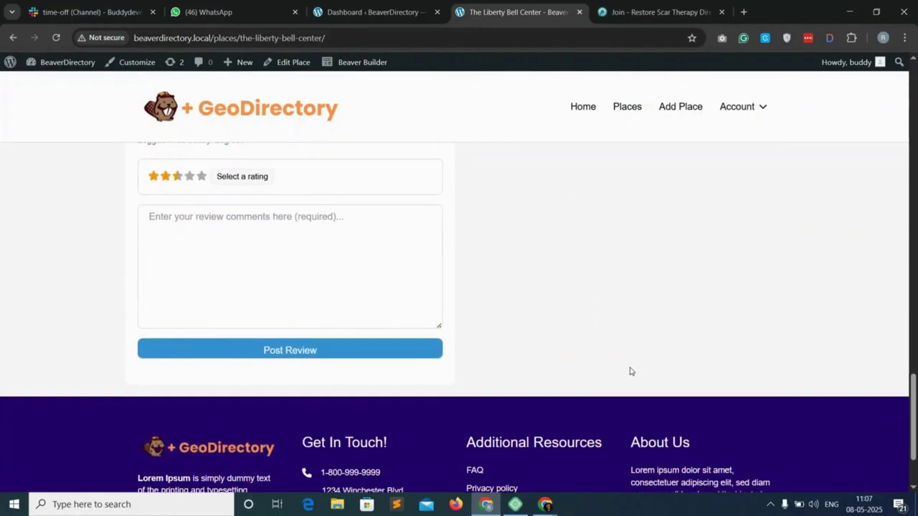
scroll(629, 370, up, 5)
scroll(629, 370, up, 15)
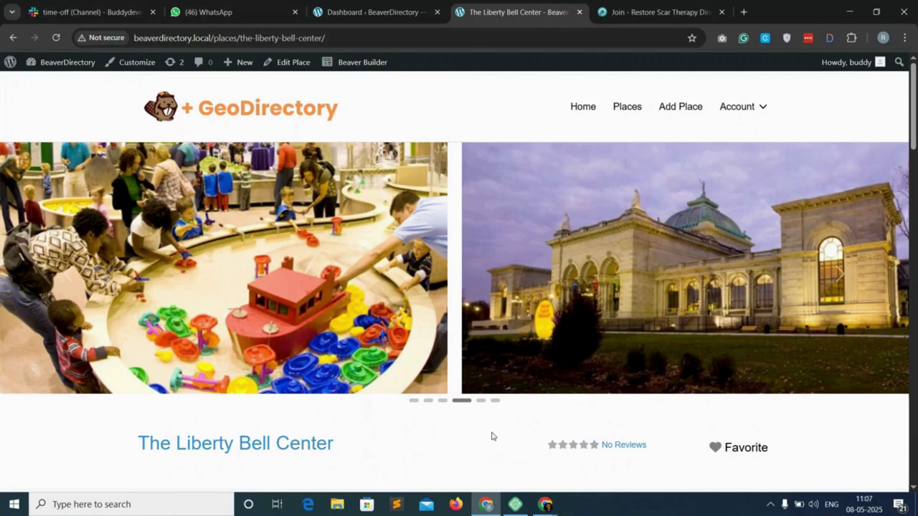
Switch to the Restore Scar Therapy Directory's Join page and examine its intro, Basic and Premium packages, and welcome section.
key(ctrl+Tab)
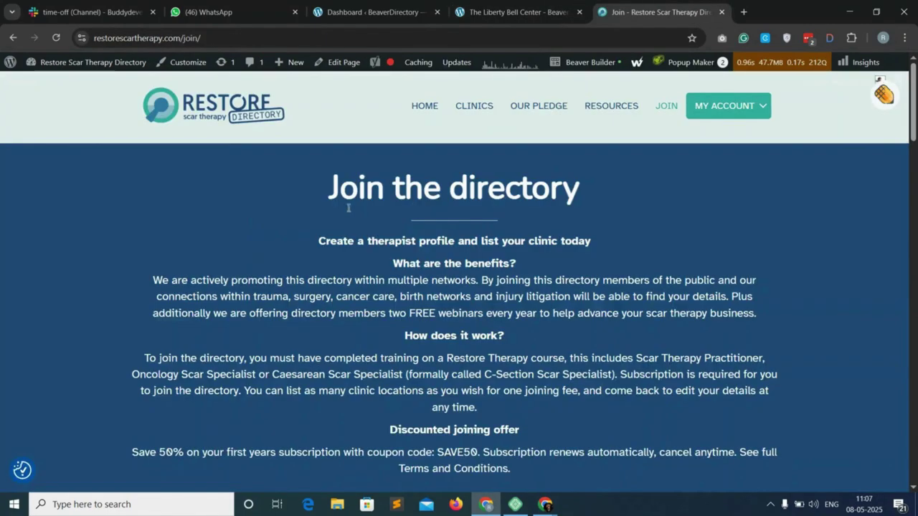
scroll(350, 216, down, 5)
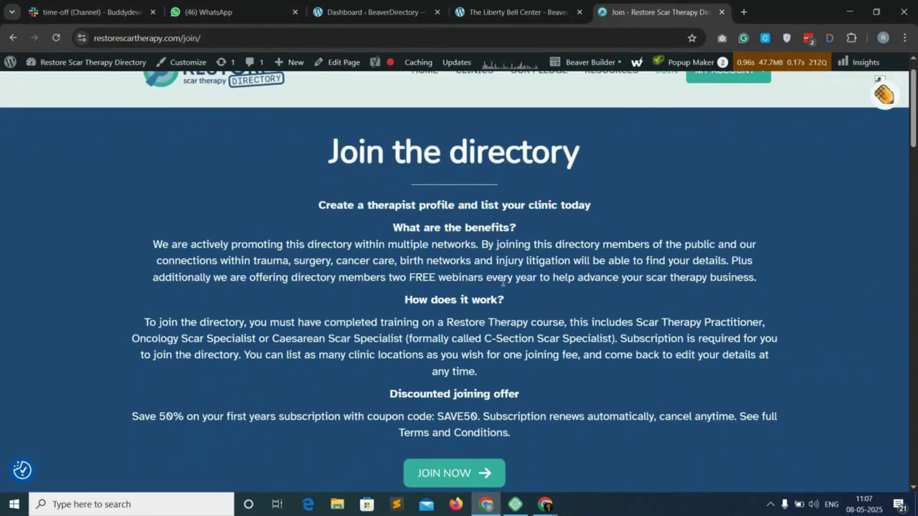
scroll(595, 323, down, 6)
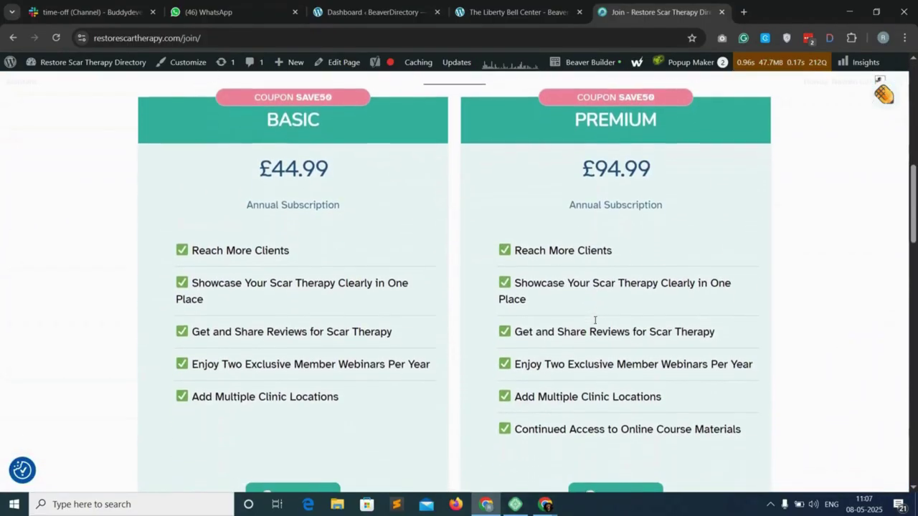
scroll(206, 272, up, 1)
scroll(534, 316, down, 6)
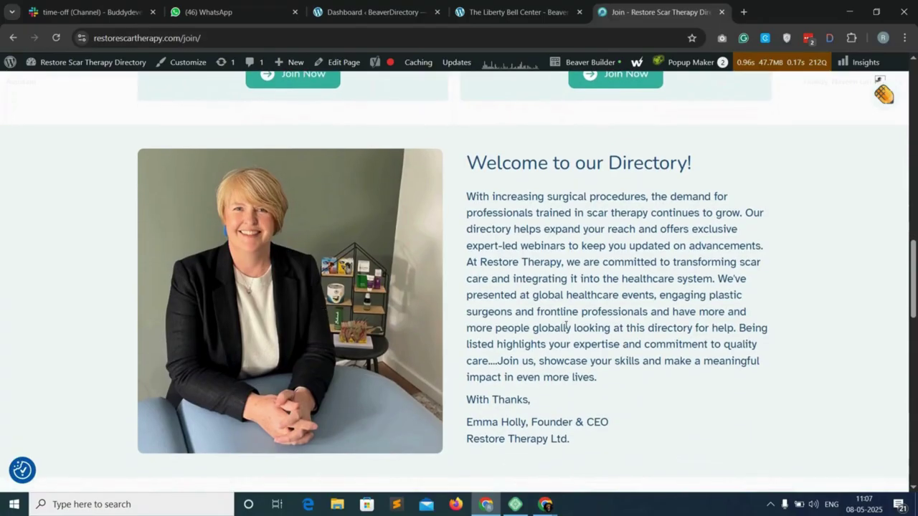
scroll(359, 327, down, 3)
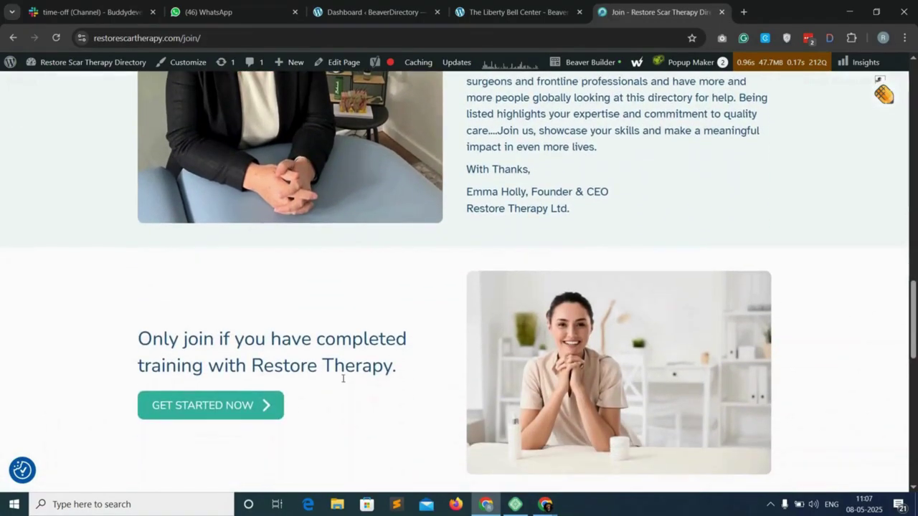
Test that the Join page's Get Started Now and Join Now links lead to the subscription packages.
click(241, 406)
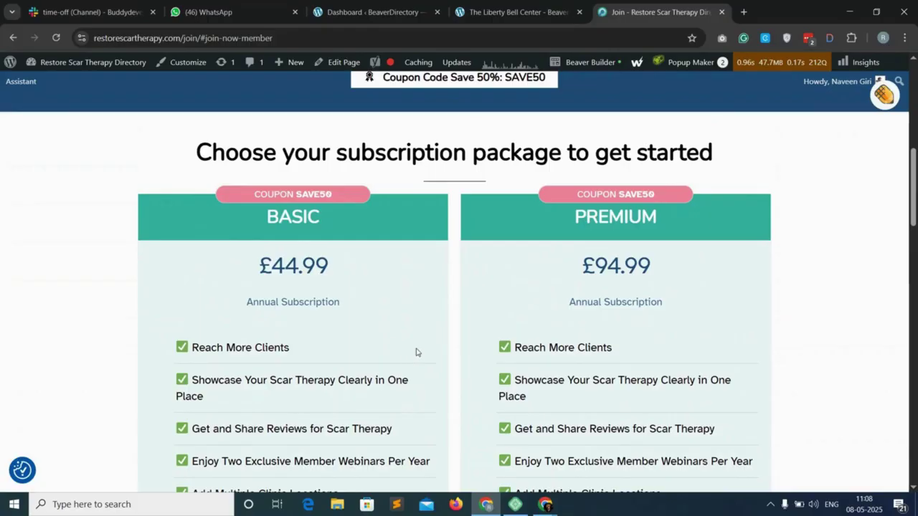
scroll(471, 345, up, 5)
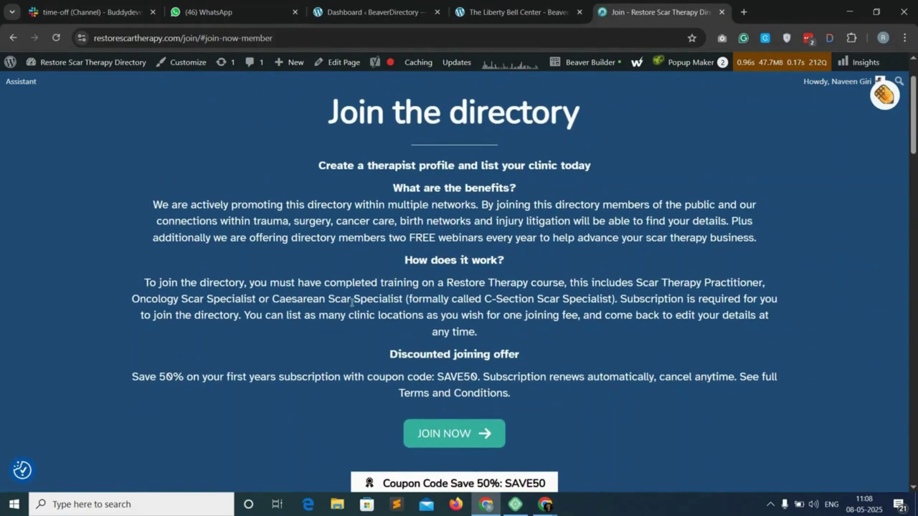
click(479, 438)
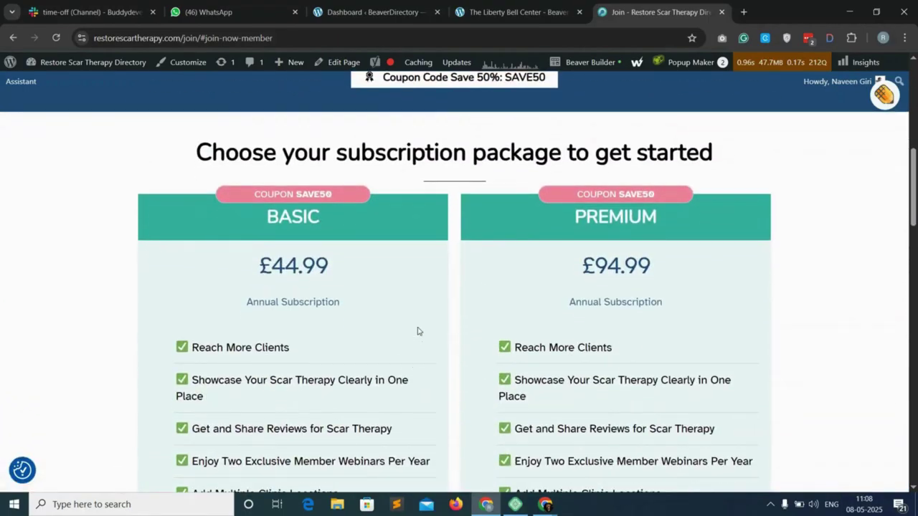
scroll(418, 331, up, 5)
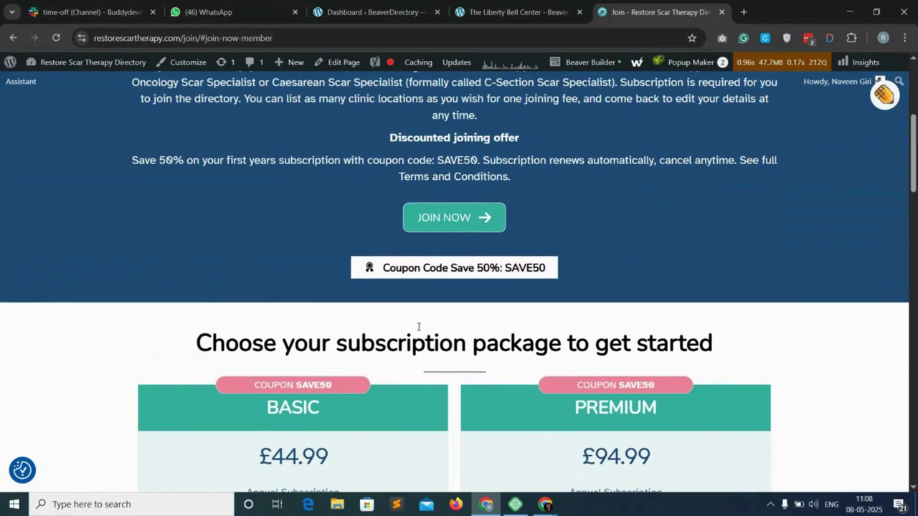
scroll(451, 300, up, 1)
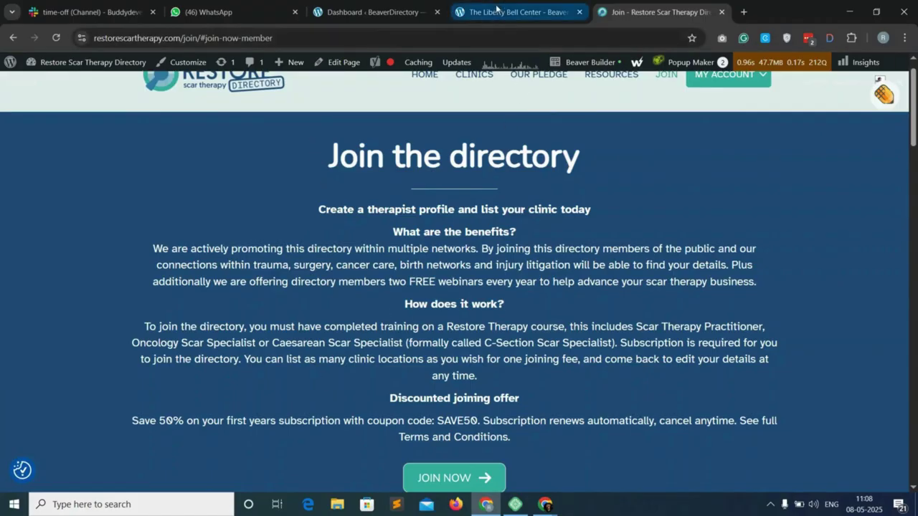
Switch to the BeaverDirectory dashboard, then create and publish a new page titled Join.
click(375, 6)
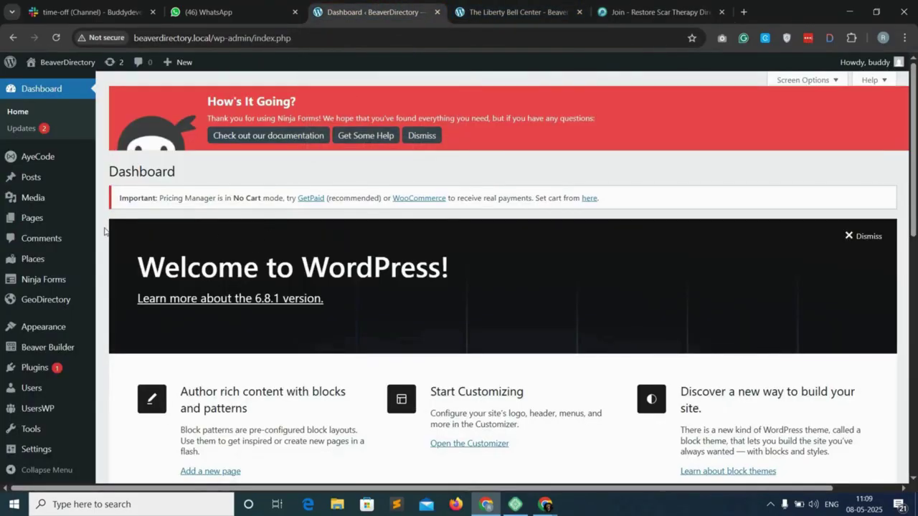
mouse_move(57, 224)
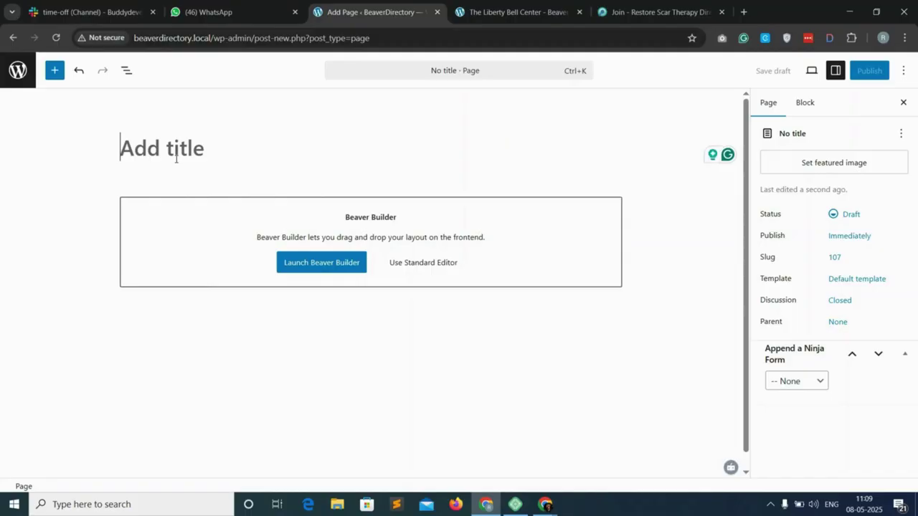
text(Join)
click(869, 70)
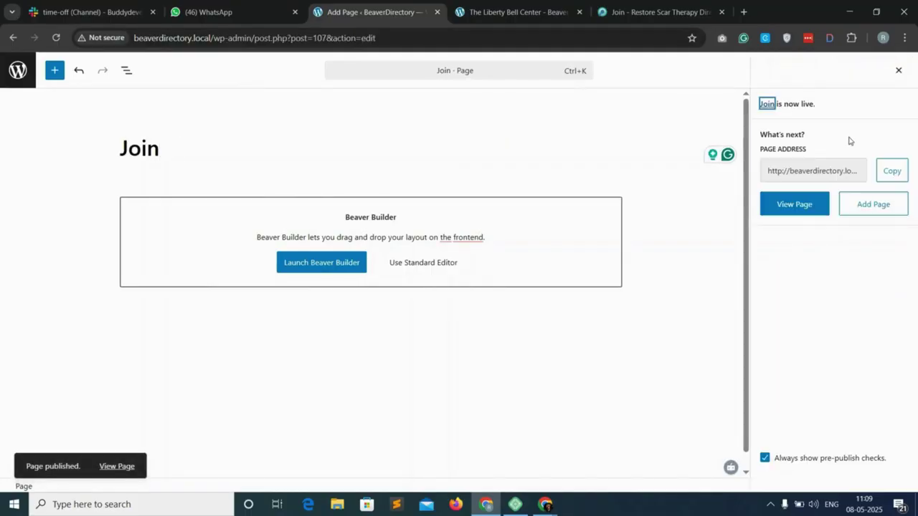
Launch Beaver Builder for the Join page and add a 1 Column row to the empty layout.
click(325, 264)
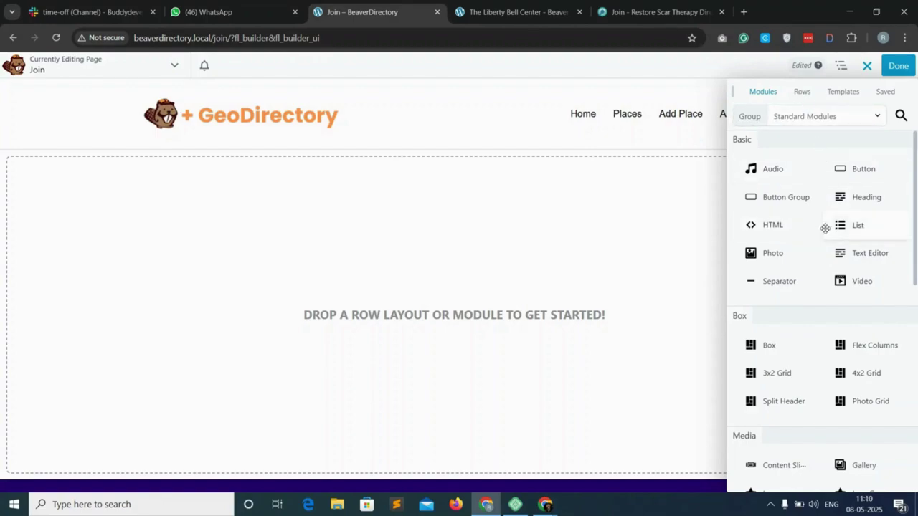
click(867, 66)
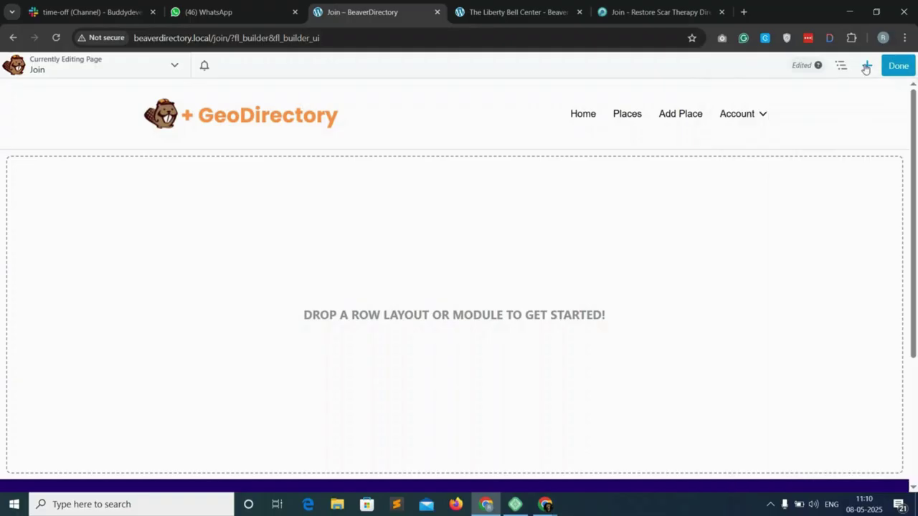
click(866, 65)
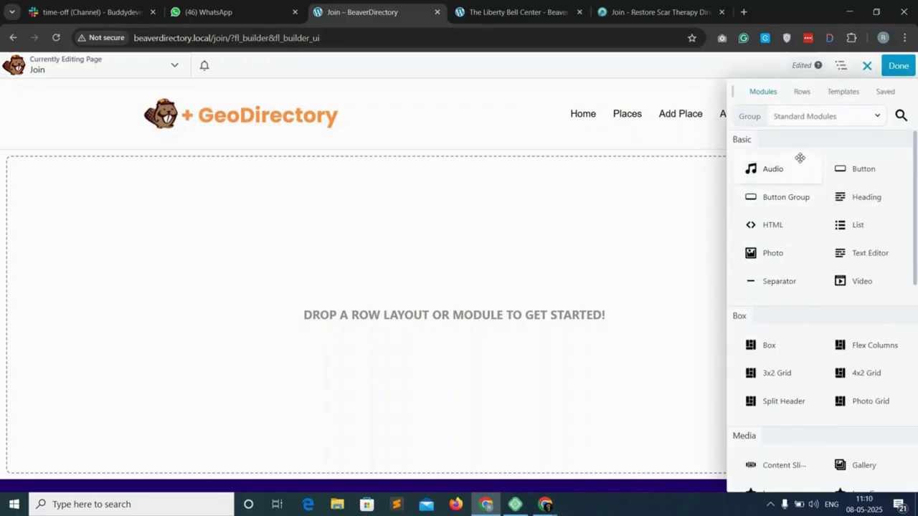
click(801, 93)
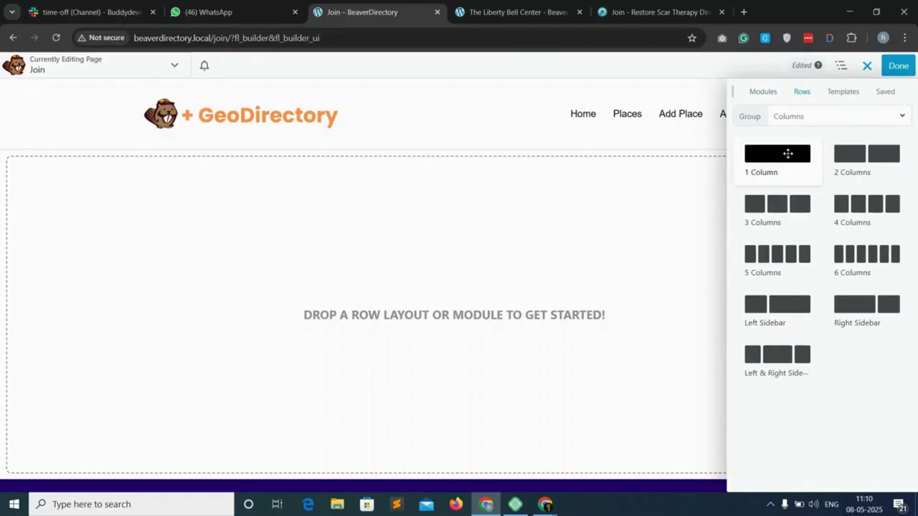
drag(787, 153, 365, 281)
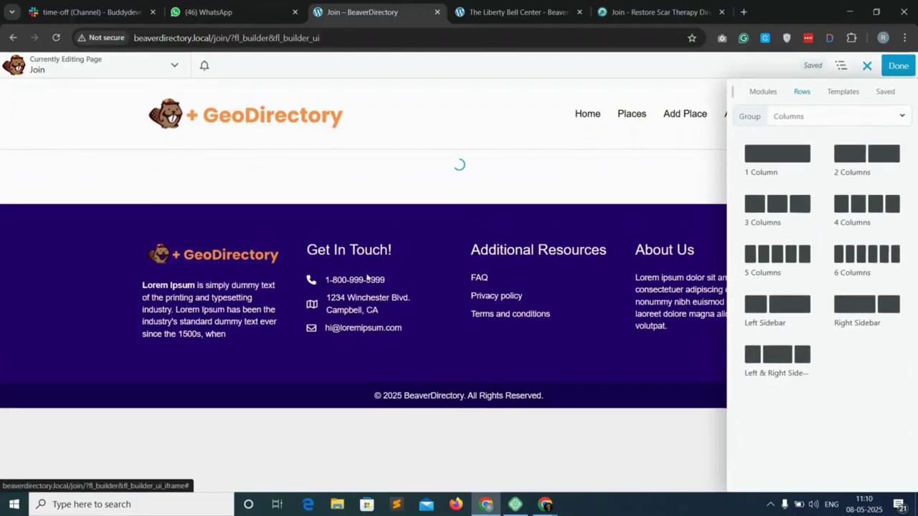
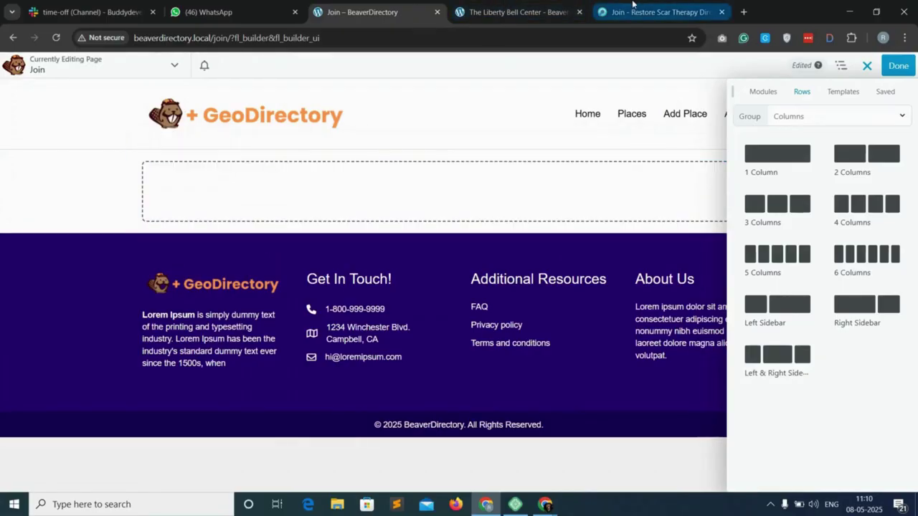
Place the example Join page's tab beside the builder tab for reference, and set the new row's background type to Color.
drag(656, 12, 520, 9)
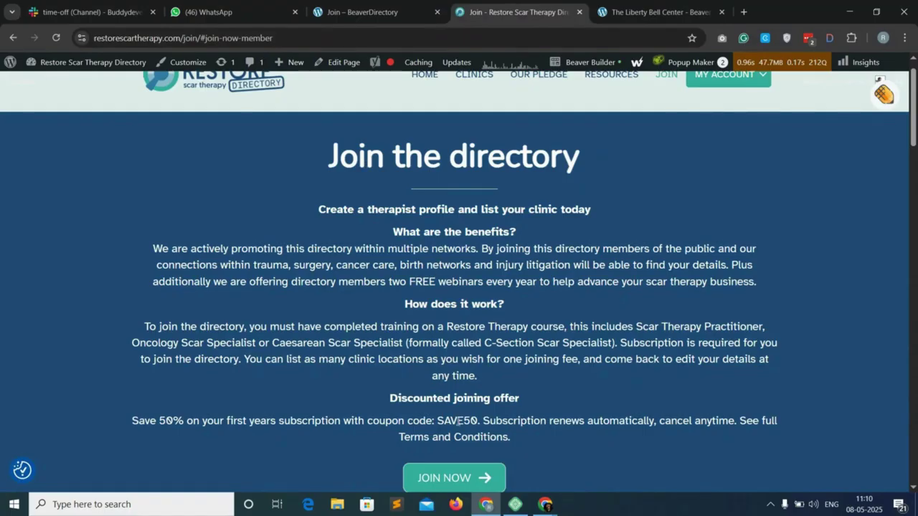
key(ctrl+shift+Tab)
mouse_move(165, 143)
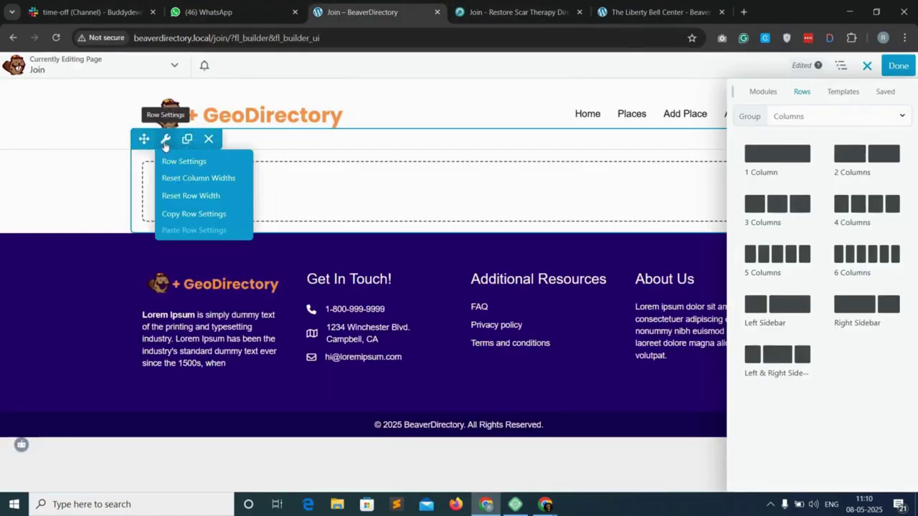
click(165, 142)
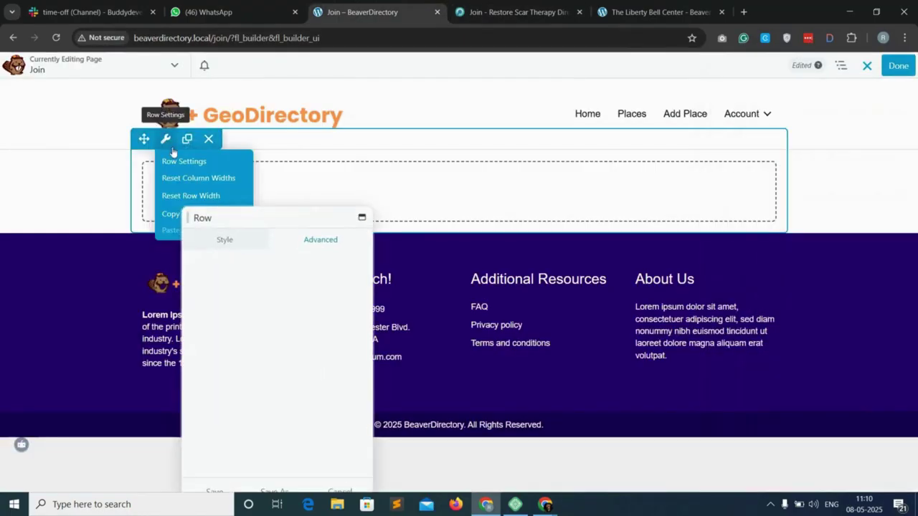
click(234, 243)
scroll(268, 405, down, 3)
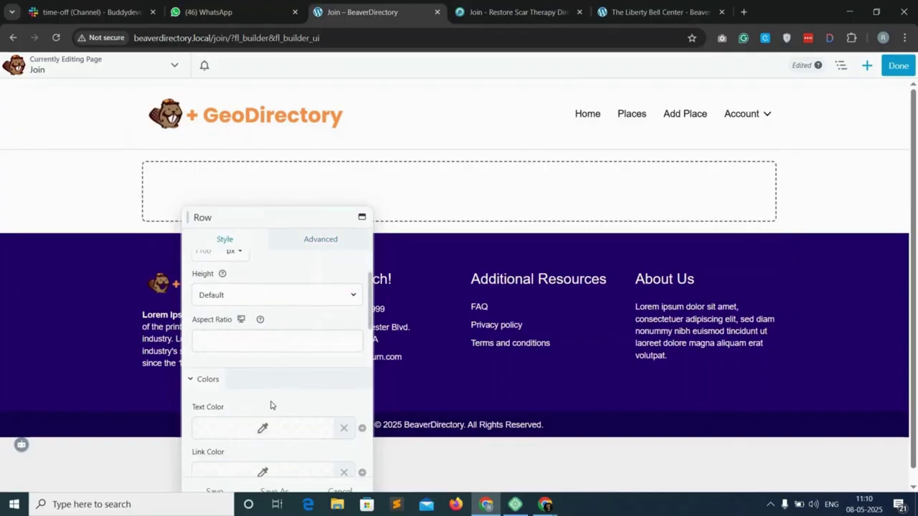
scroll(270, 404, down, 4)
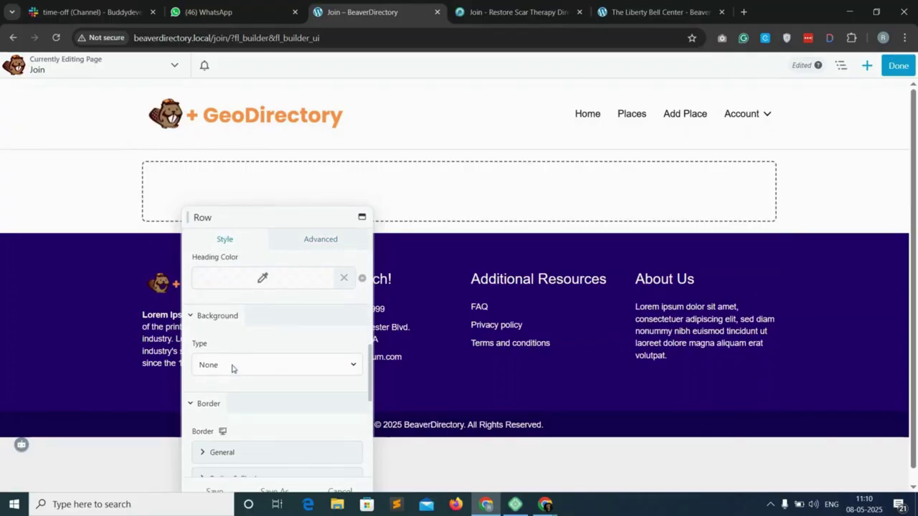
click(237, 366)
click(227, 397)
Pick a dark navy blue background color for the row and set the row's width to Full Width.
scroll(292, 406, down, 2)
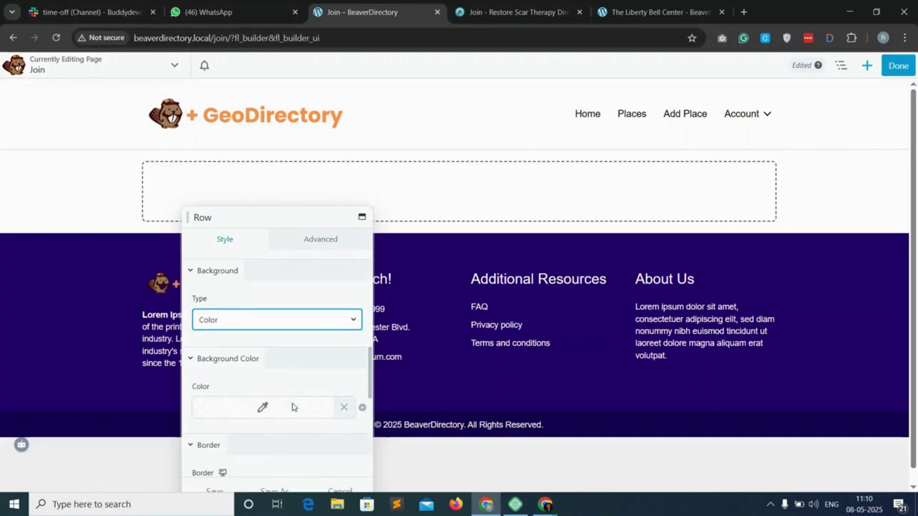
click(262, 395)
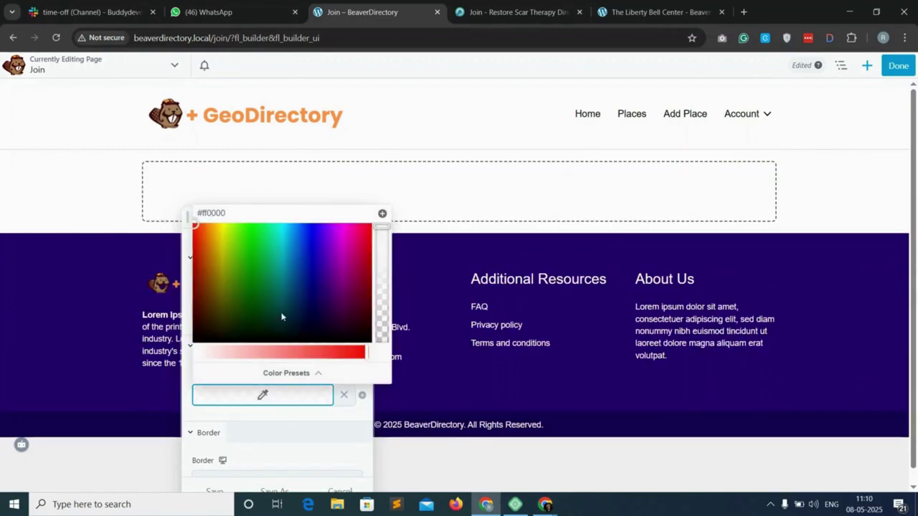
click(306, 310)
drag(306, 309, 307, 306)
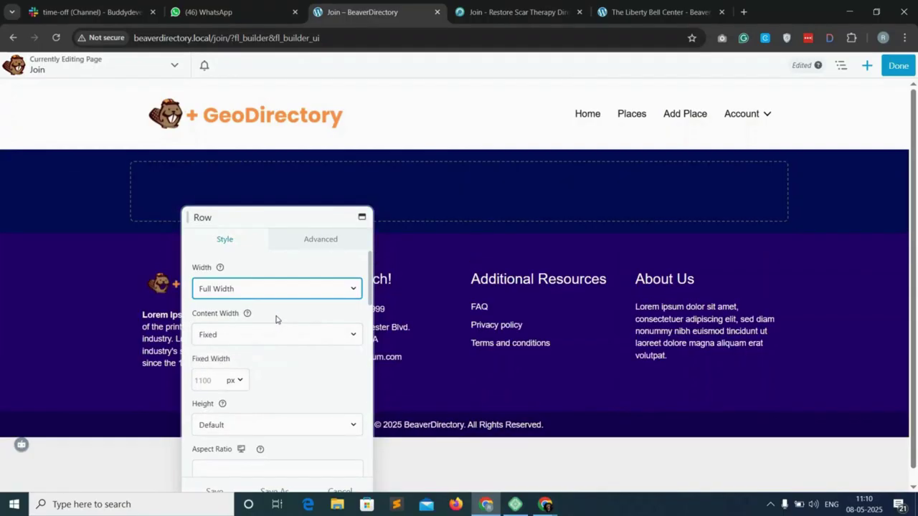
Save the settings of the full-width row with the dark blue background.
scroll(270, 423, down, 8)
click(222, 455)
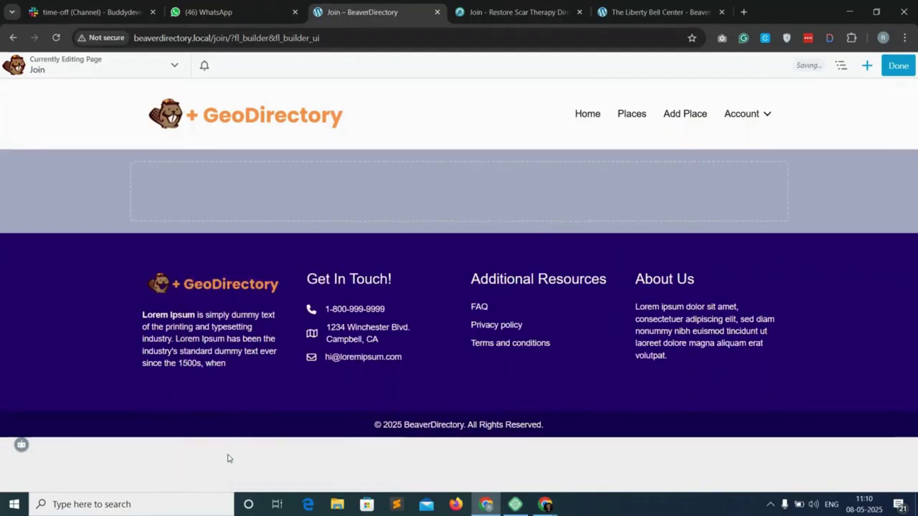
Copy the "Join the directory" title from the Restore Scar Therapy join page.
click(512, 12)
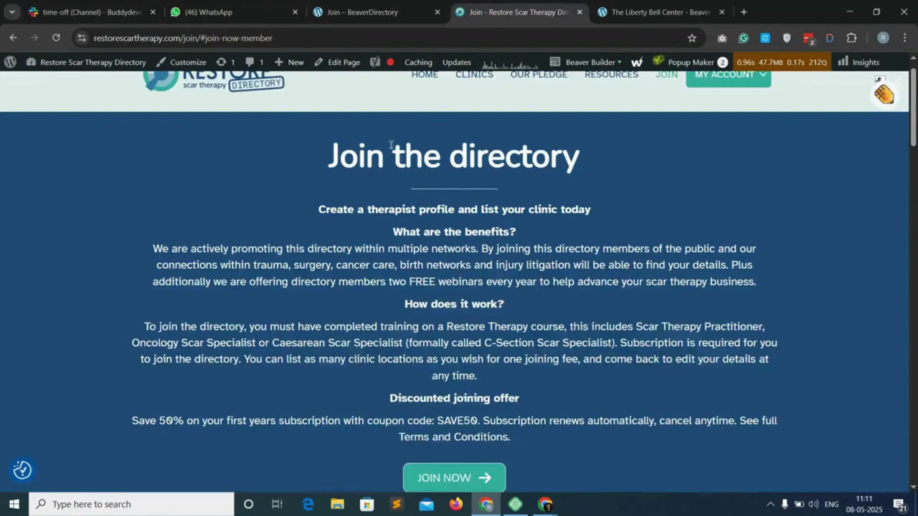
double_click(397, 150)
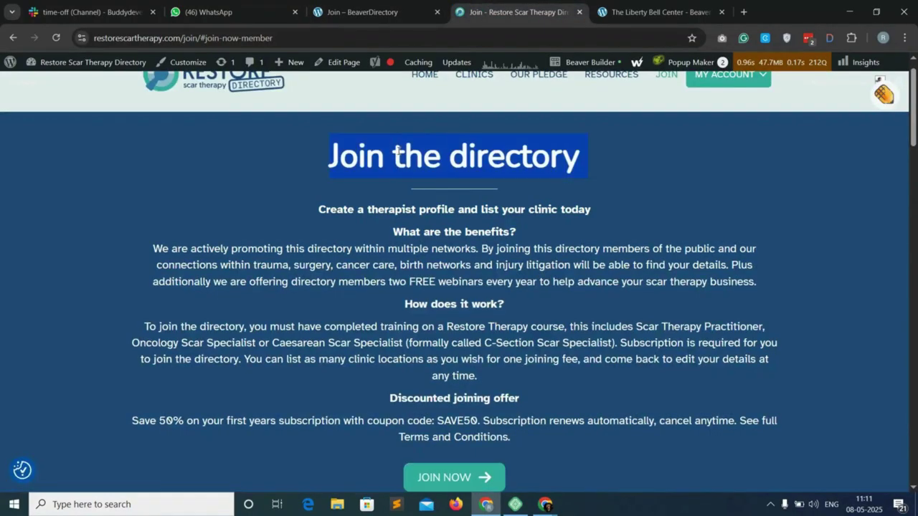
right_click(399, 145)
click(452, 160)
Add a Heading module to the empty row of the BeaverDirectory Join page with the text "Join the directory".
click(372, 11)
click(867, 66)
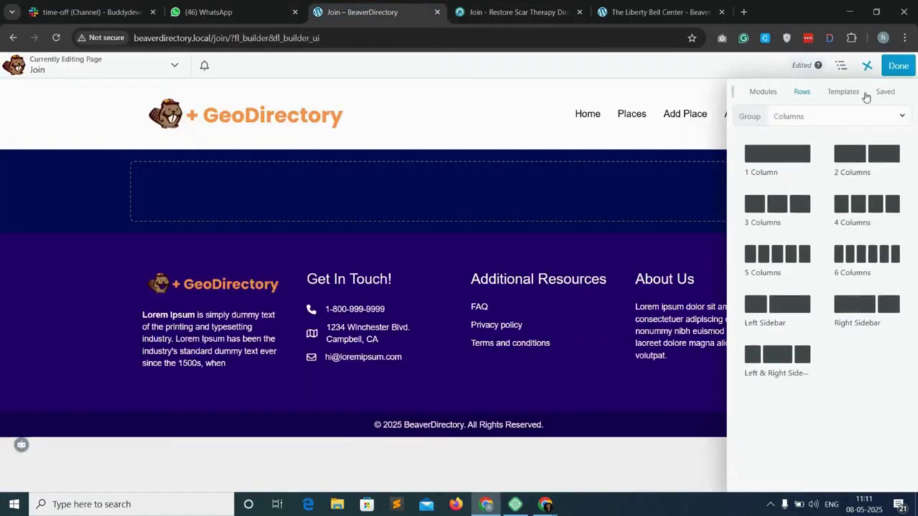
click(763, 93)
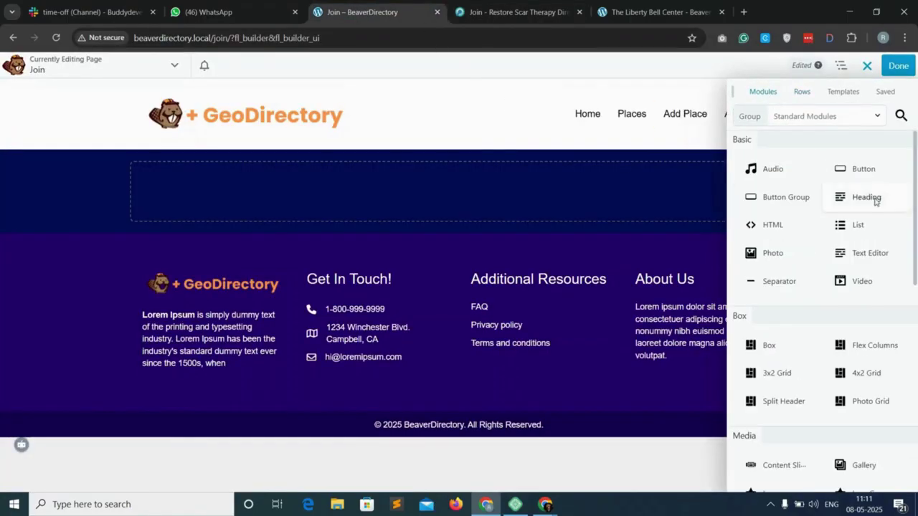
drag(875, 198, 494, 218)
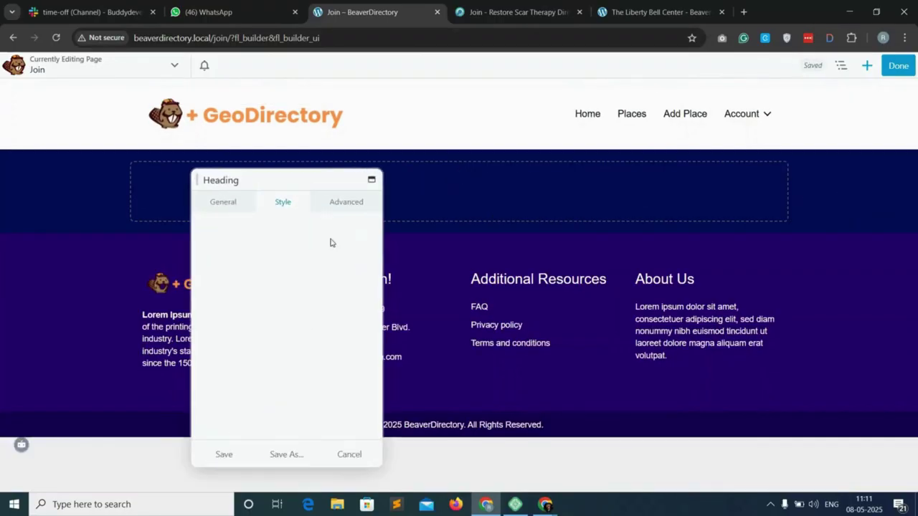
click(223, 202)
click(251, 256)
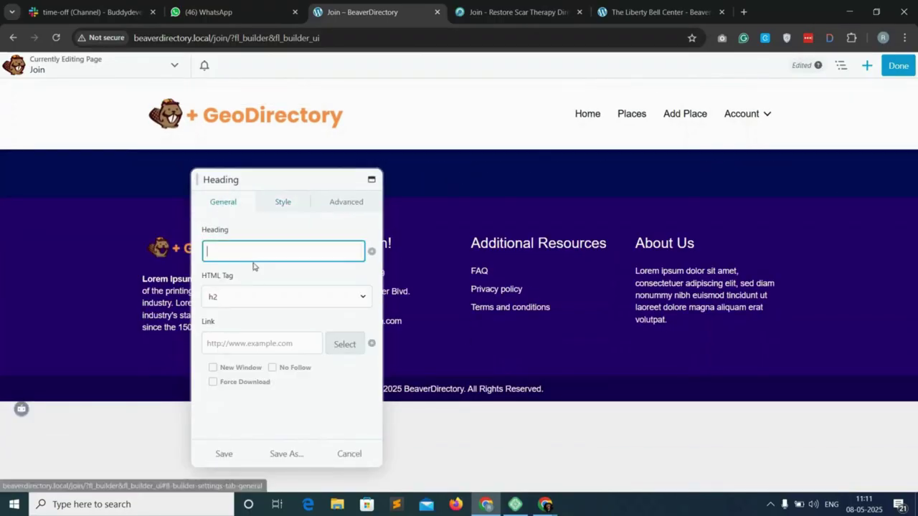
text(Join the directory)
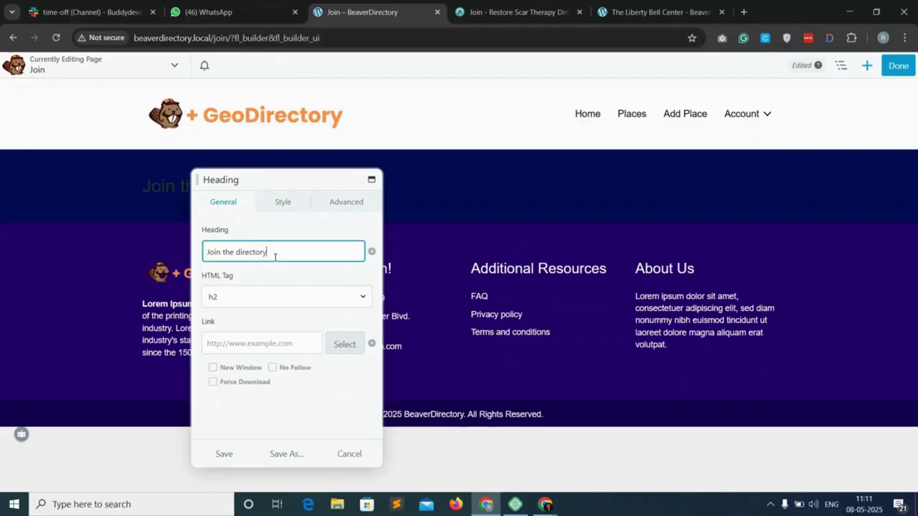
Style the heading as centred, 36 px, Semi-Bold and white, and save the module.
click(285, 203)
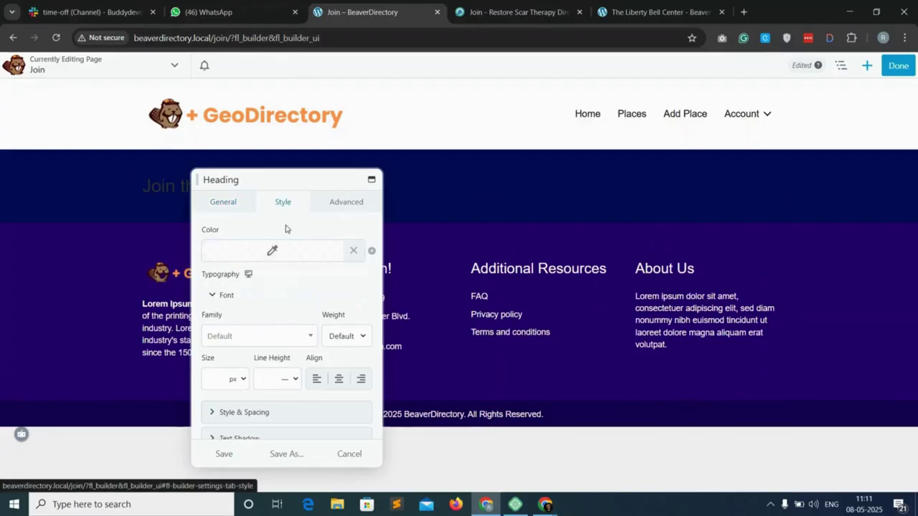
click(340, 380)
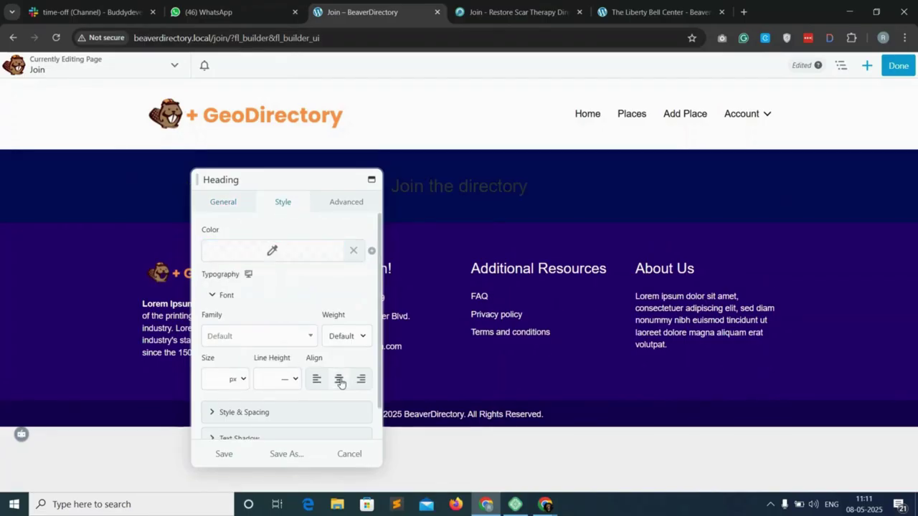
click(210, 376)
text(36)
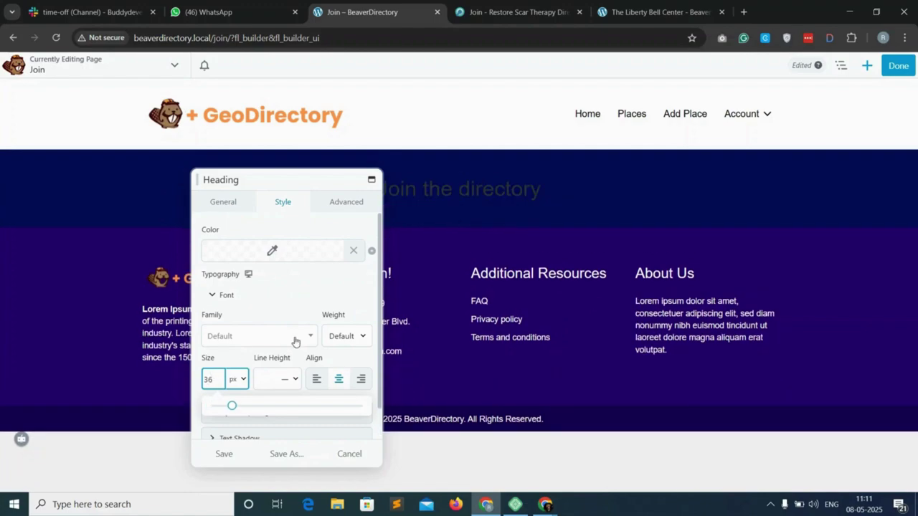
click(345, 337)
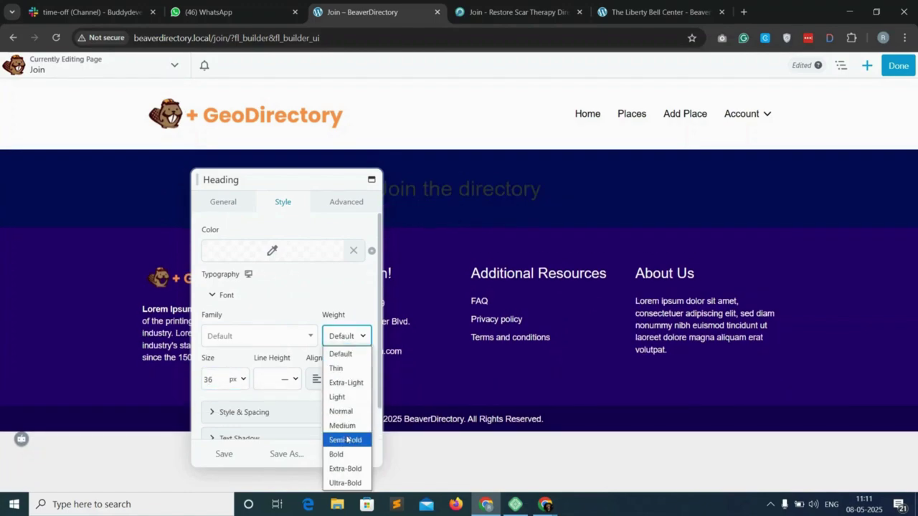
click(345, 437)
click(321, 228)
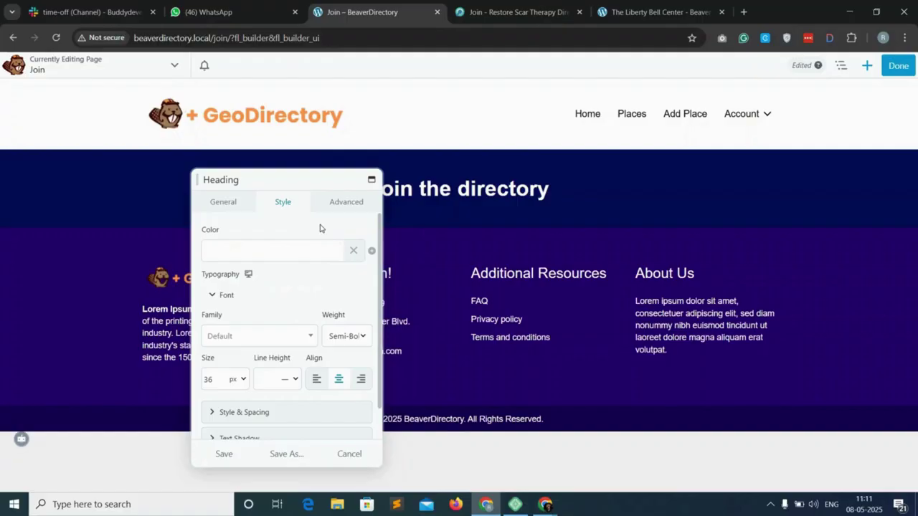
click(223, 454)
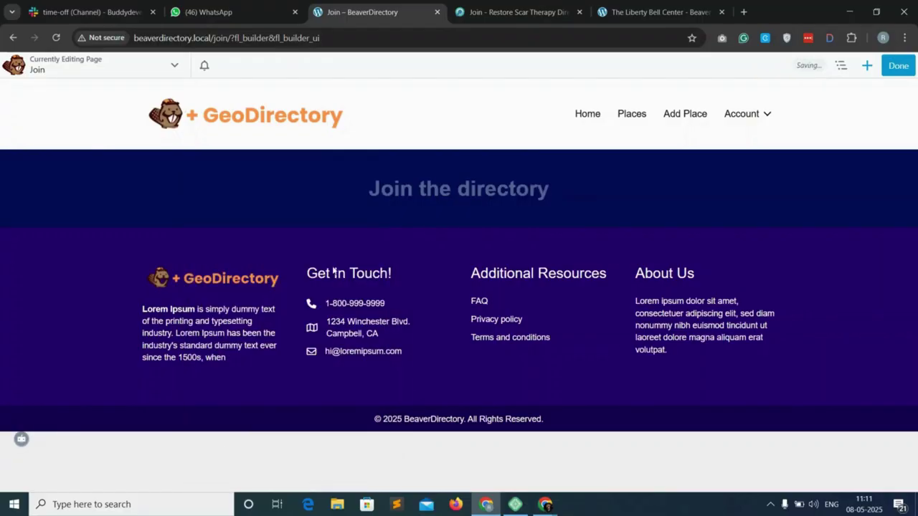
Check the divider on the Restore Scar Therapy page and add a Separator module below the heading on the Join page.
key(ctrl+Tab)
click(455, 189)
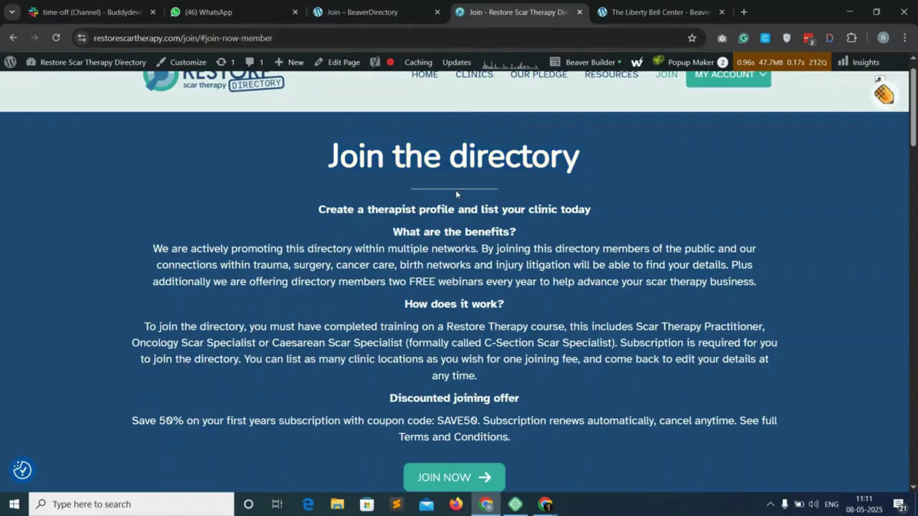
click(391, 4)
click(866, 66)
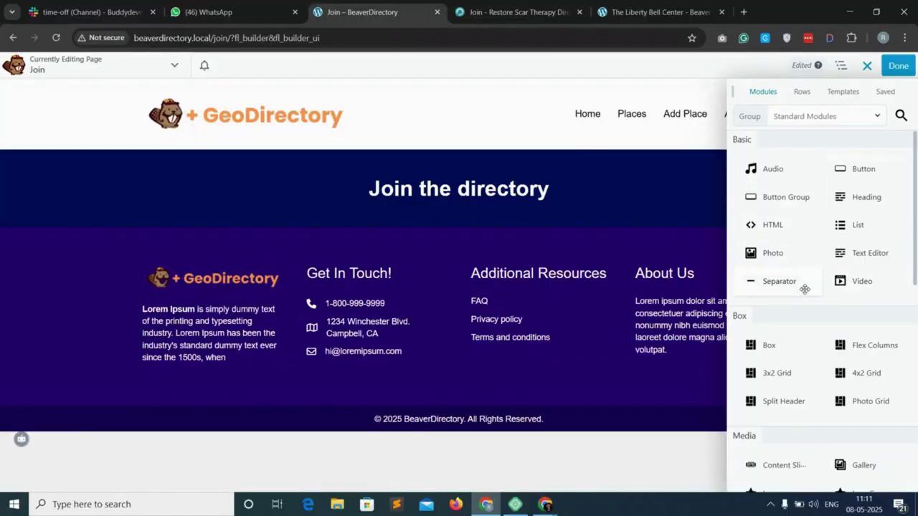
drag(797, 285, 466, 242)
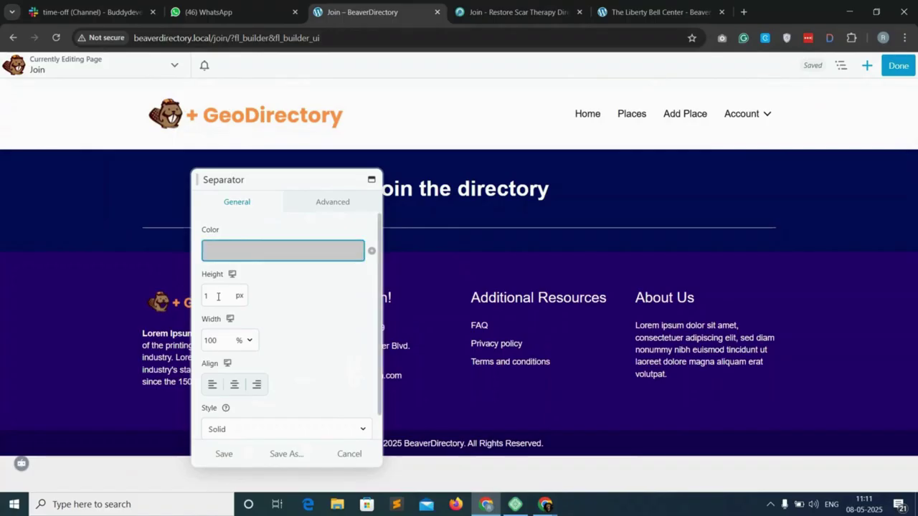
Set the separator's width to 10% and align it to the centre.
click(224, 338)
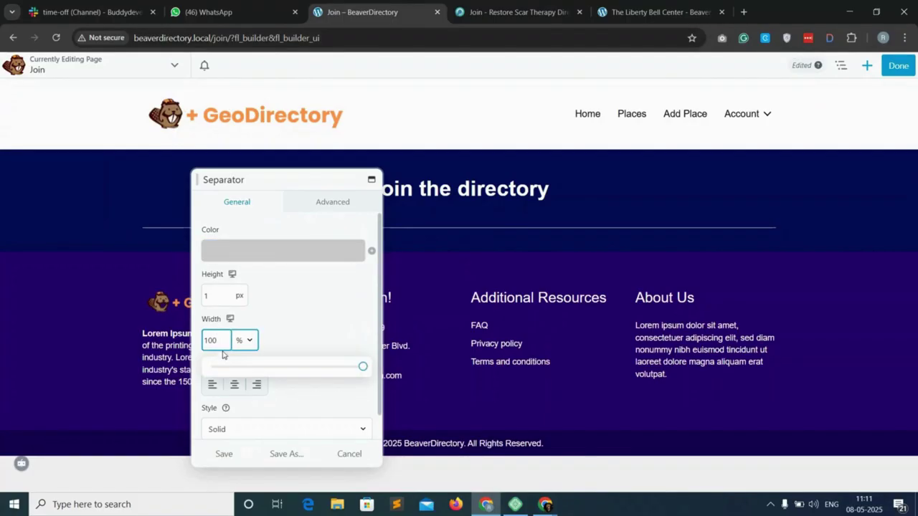
click(225, 368)
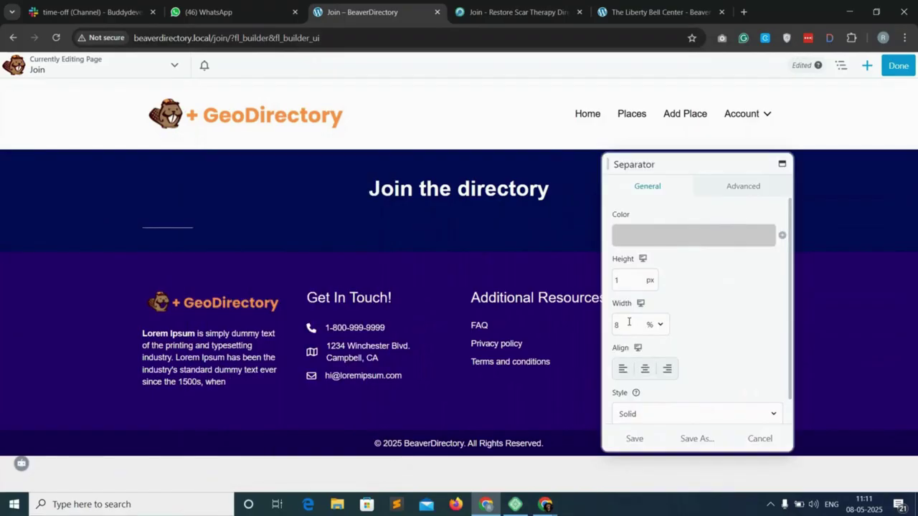
double_click(629, 322)
text(10)
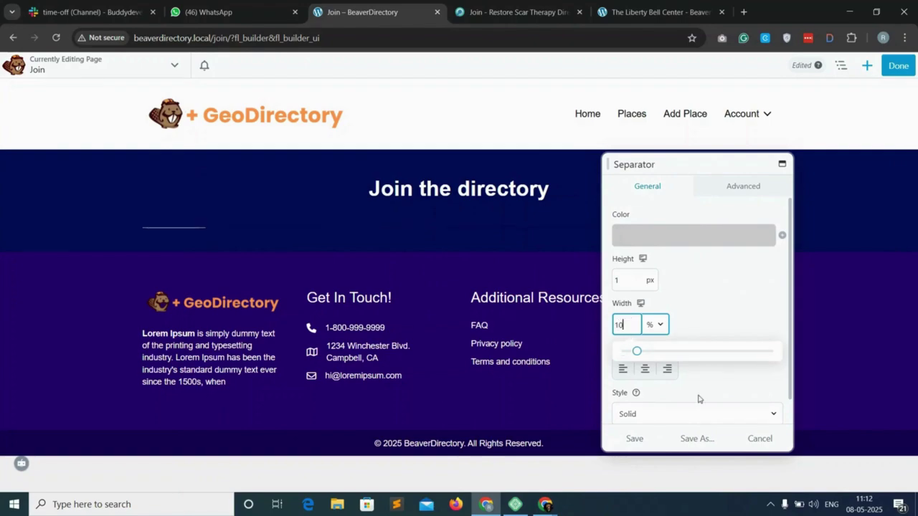
click(645, 371)
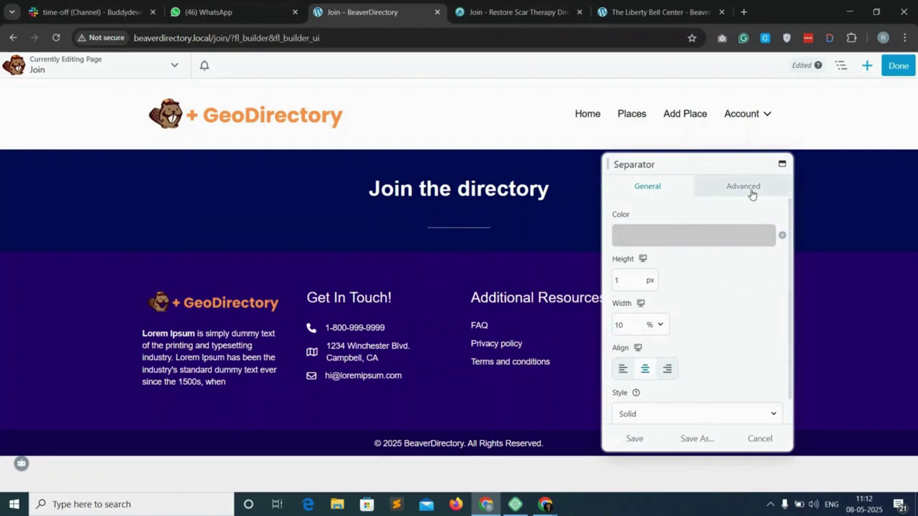
Set the separator's top and bottom margins to 0 px and save the module.
click(750, 189)
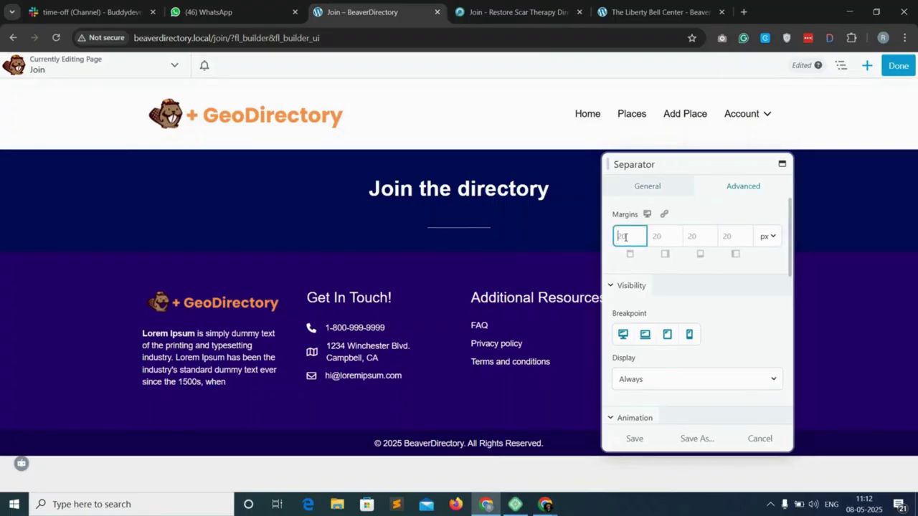
text(0)
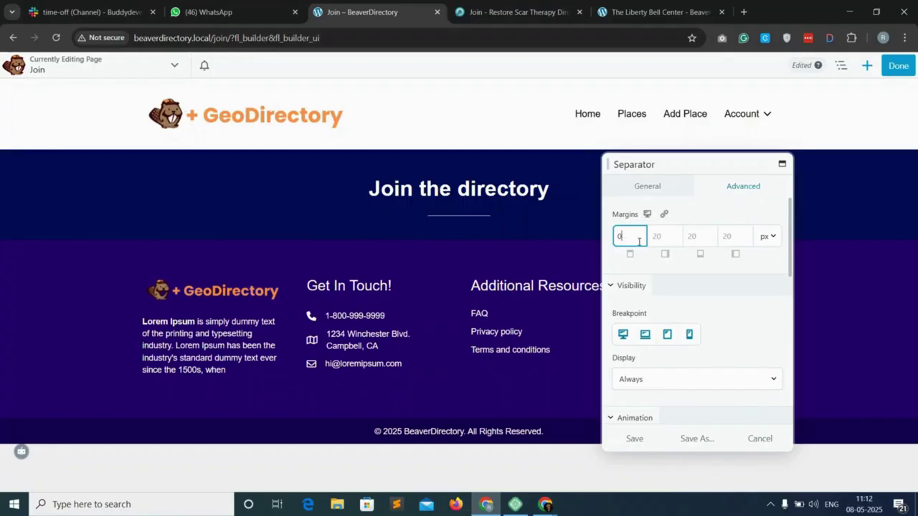
click(708, 238)
text(0)
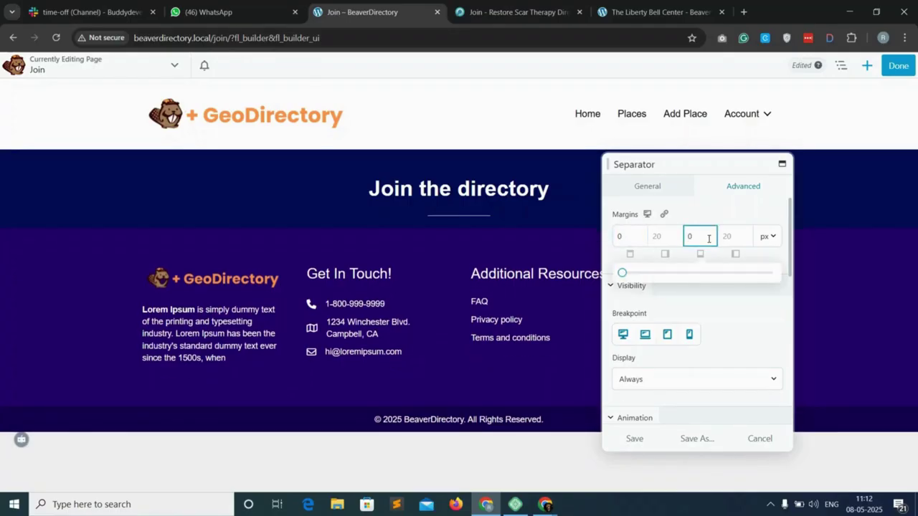
click(630, 438)
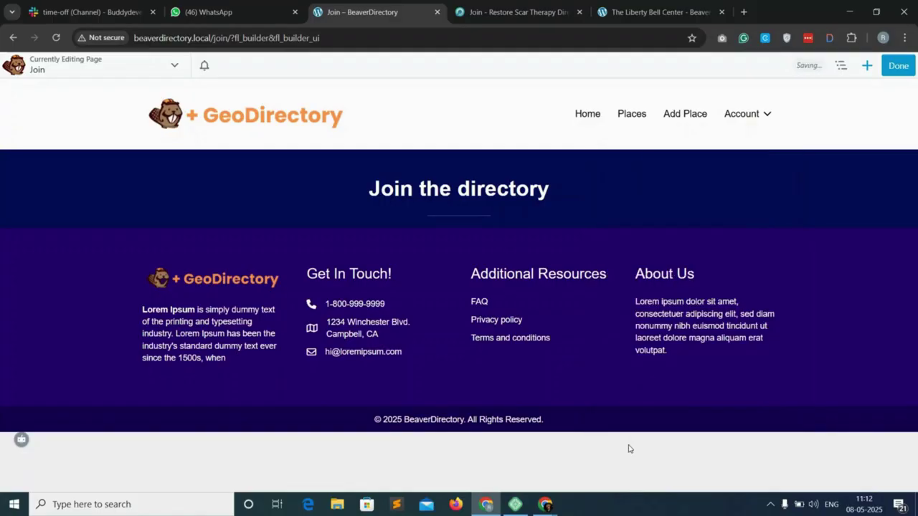
Copy the description text below the divider on the Restore Scar Therapy page, from "Create a therapist profile" to "Terms and Conditions".
click(486, 7)
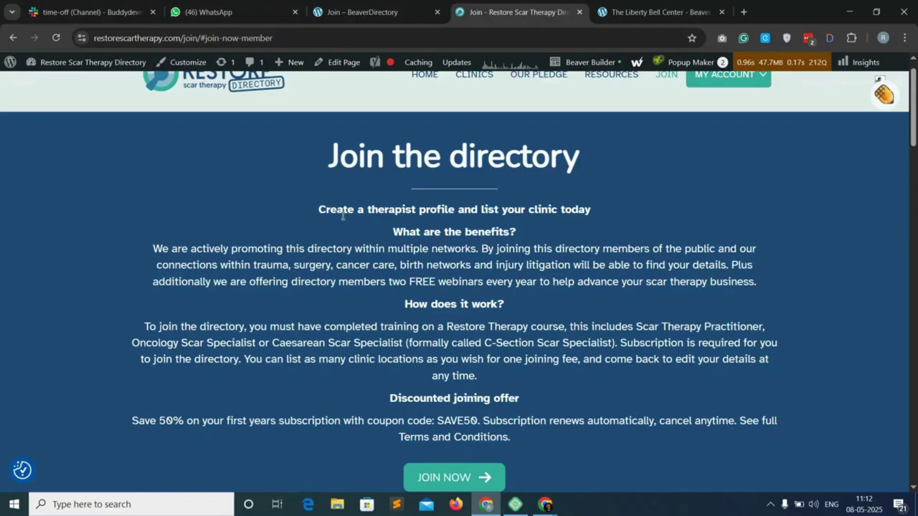
right_click(454, 260)
click(482, 273)
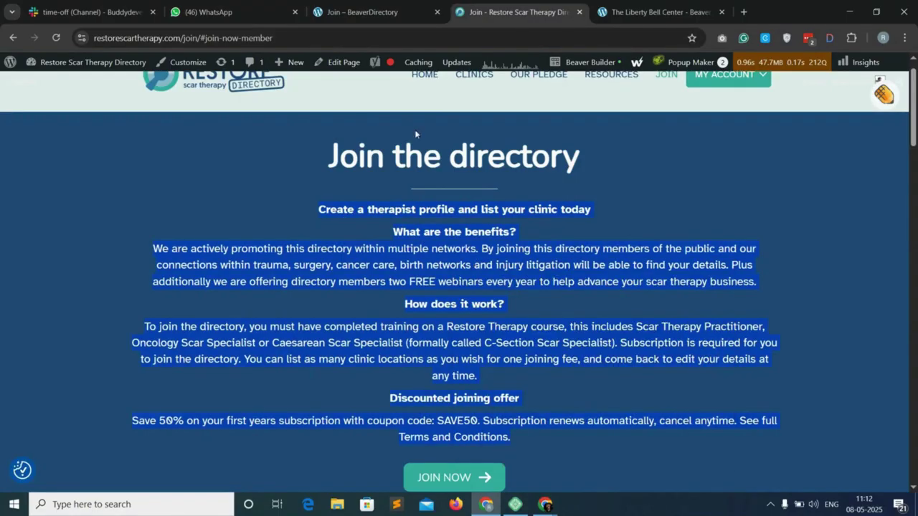
Add a Text Editor module below the separator on the Join page and paste the copied description into it.
click(398, 4)
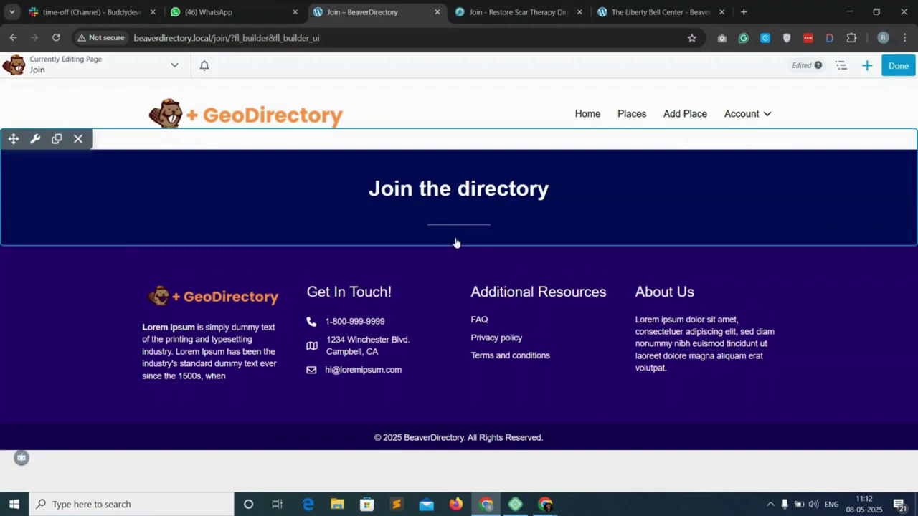
click(866, 66)
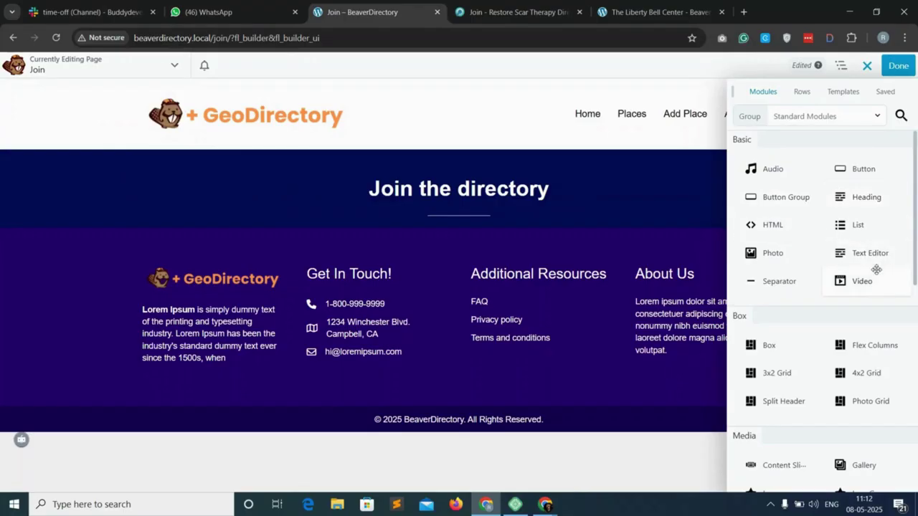
drag(874, 254, 443, 265)
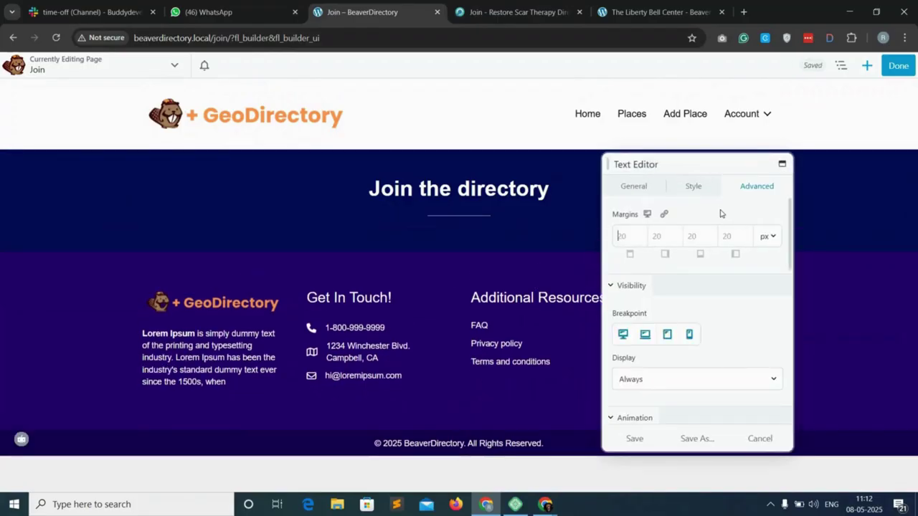
click(631, 186)
right_click(618, 269)
click(664, 353)
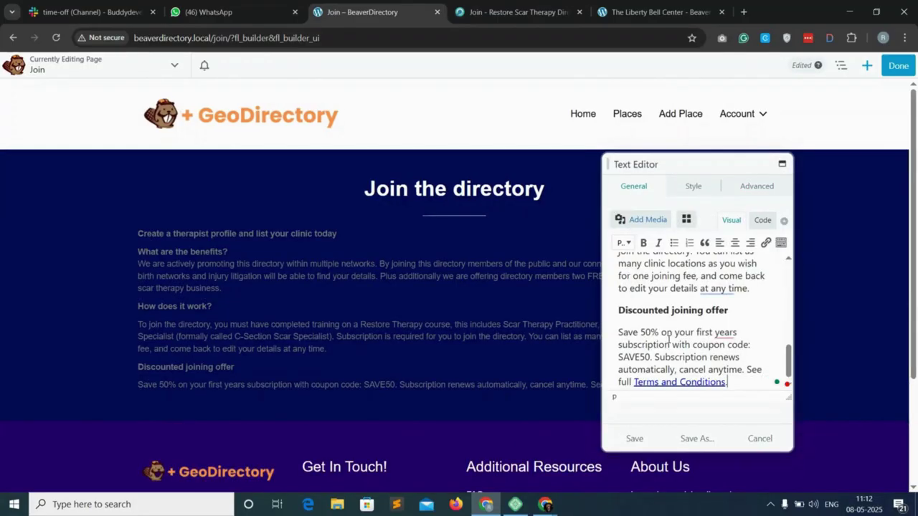
Centre the description text and set its colour to white (#ffffff).
click(697, 187)
click(749, 365)
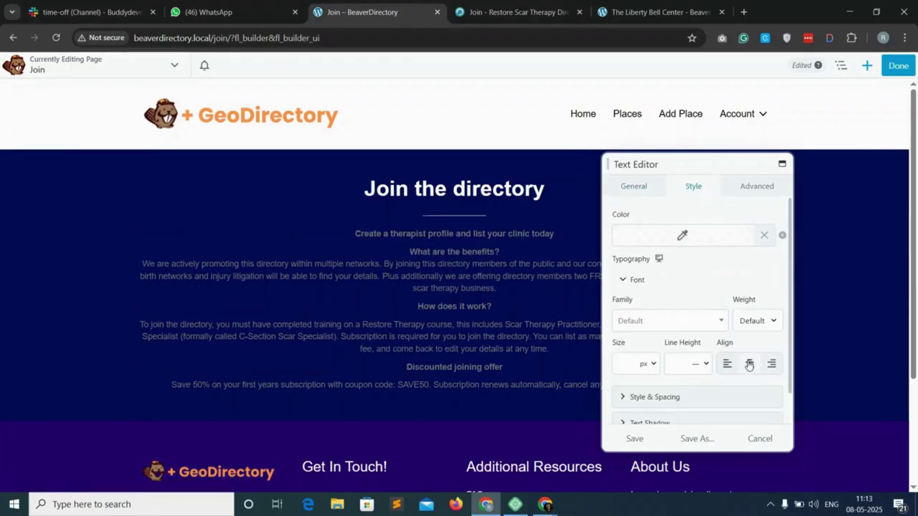
click(683, 236)
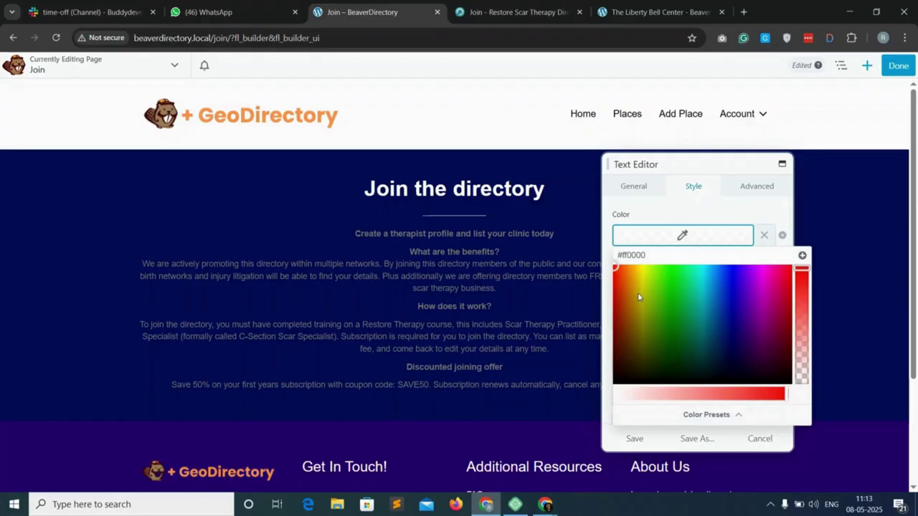
drag(786, 395, 574, 394)
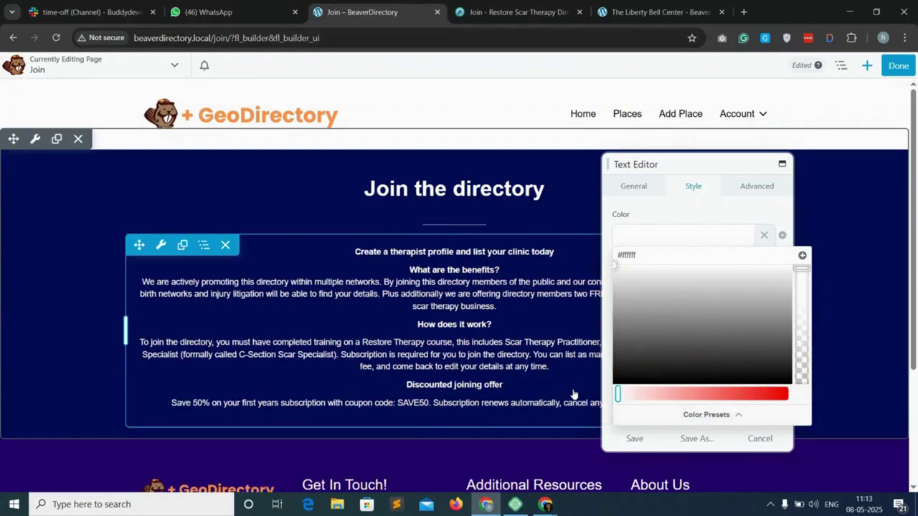
click(710, 207)
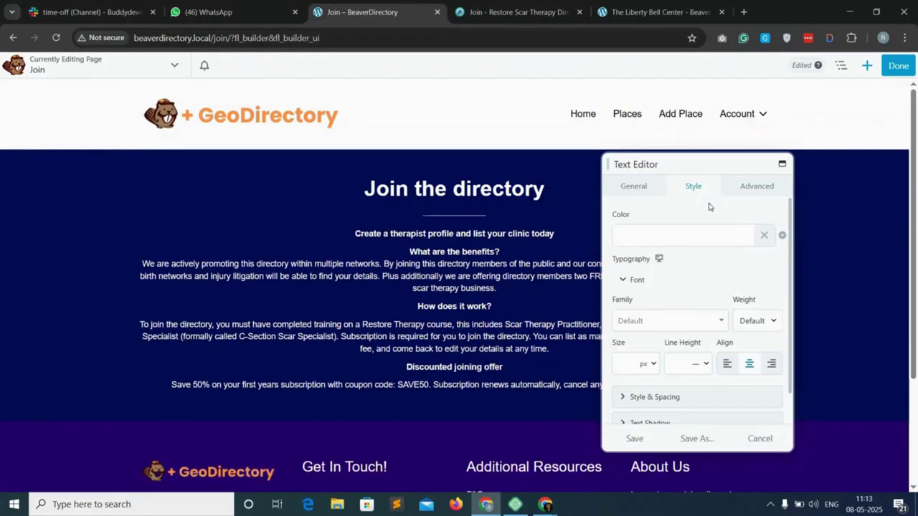
Set the description text's font size to 18 px and save the Text Editor module.
click(628, 362)
text(20)
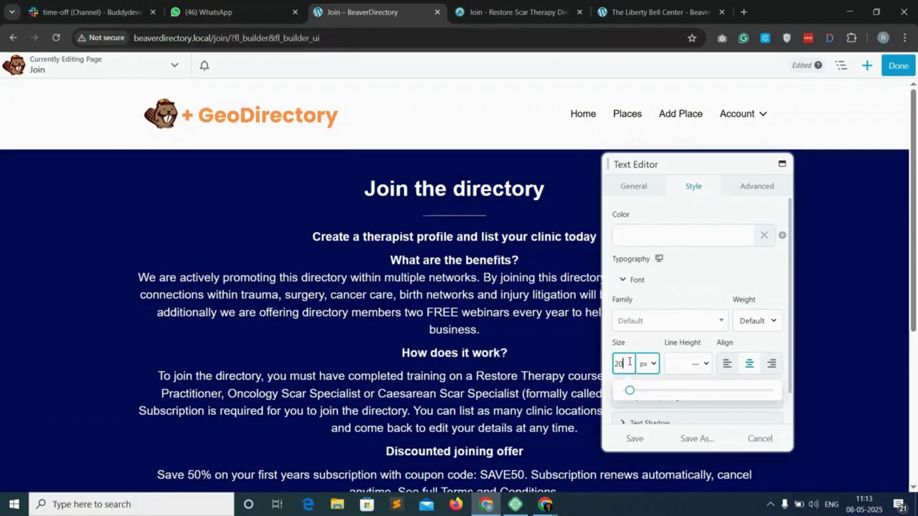
key(BackSpace)
key(BackSpace)
text(18)
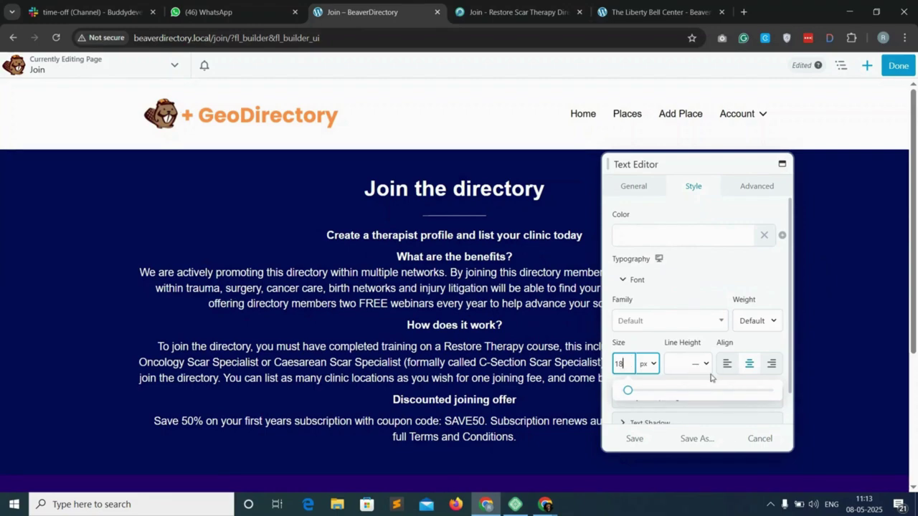
click(691, 301)
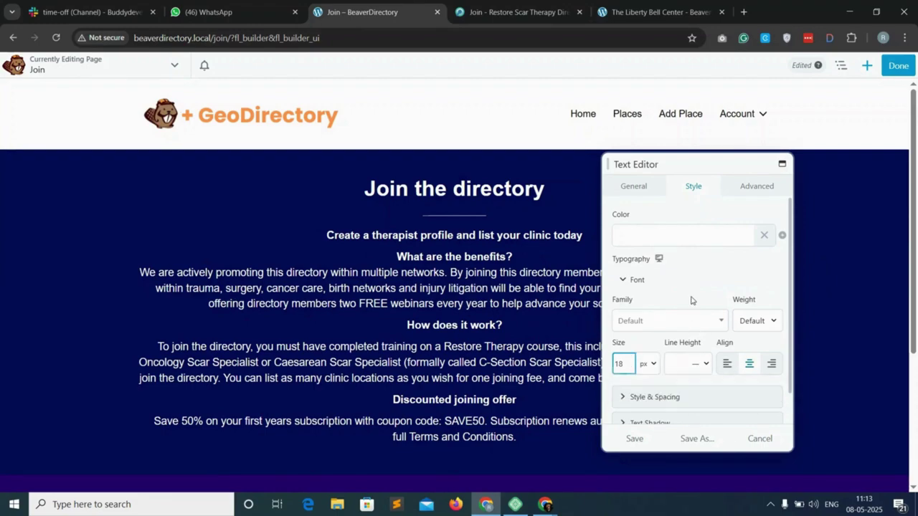
click(636, 439)
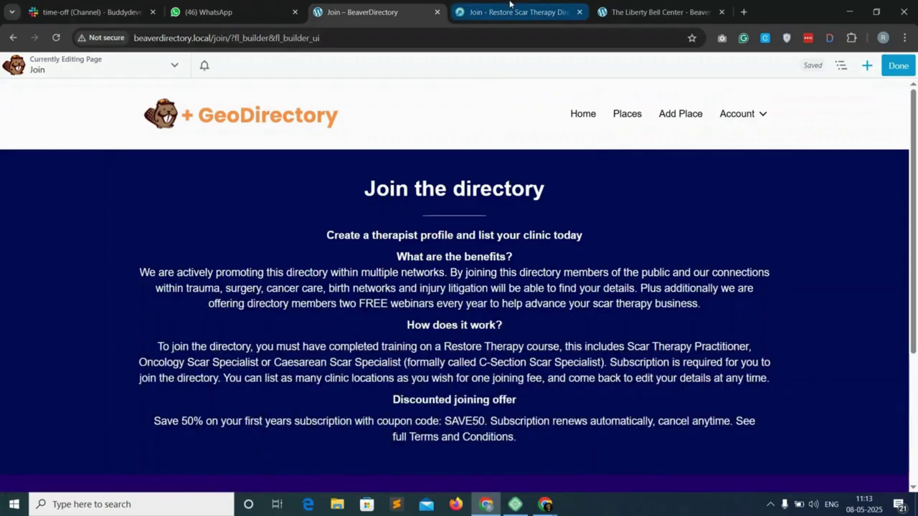
Check the join button on the Restore Scar Therapy page and add a Button module below the BeaverDirectory Join page's description.
click(513, 11)
scroll(446, 267, down, 1)
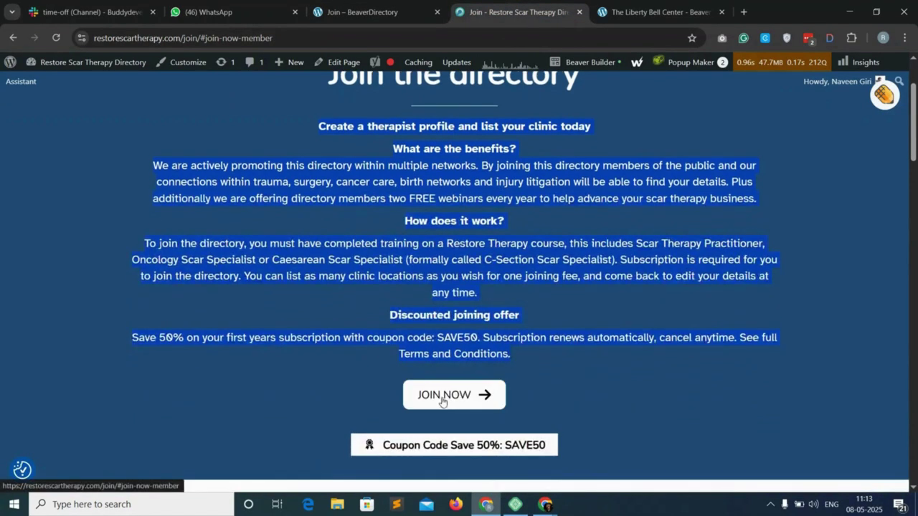
click(449, 402)
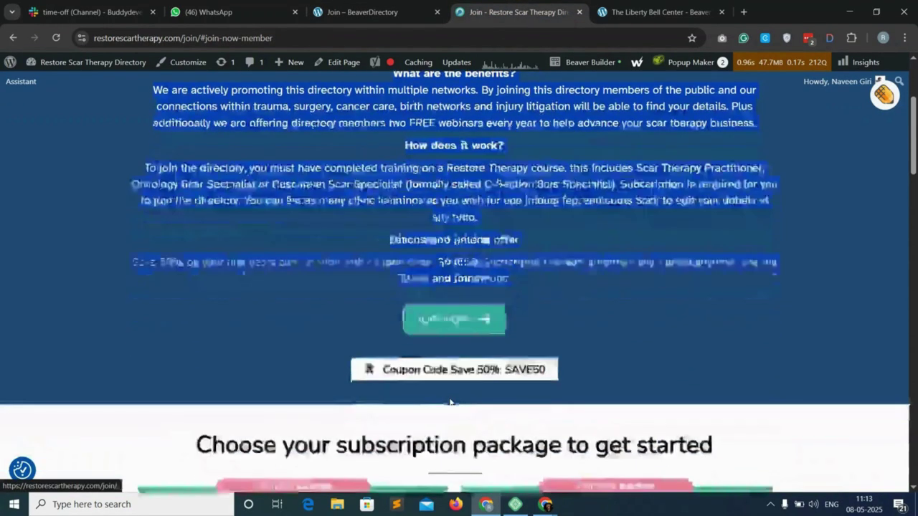
scroll(428, 309, up, 4)
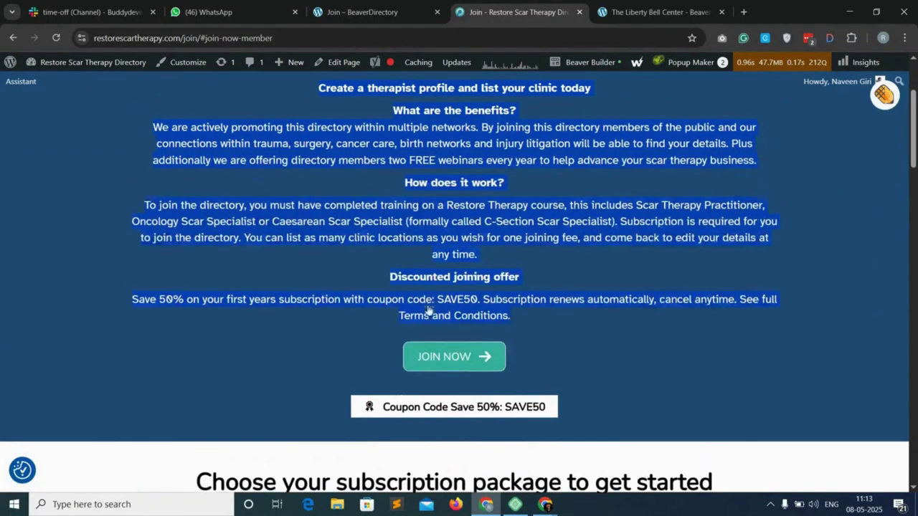
click(395, 16)
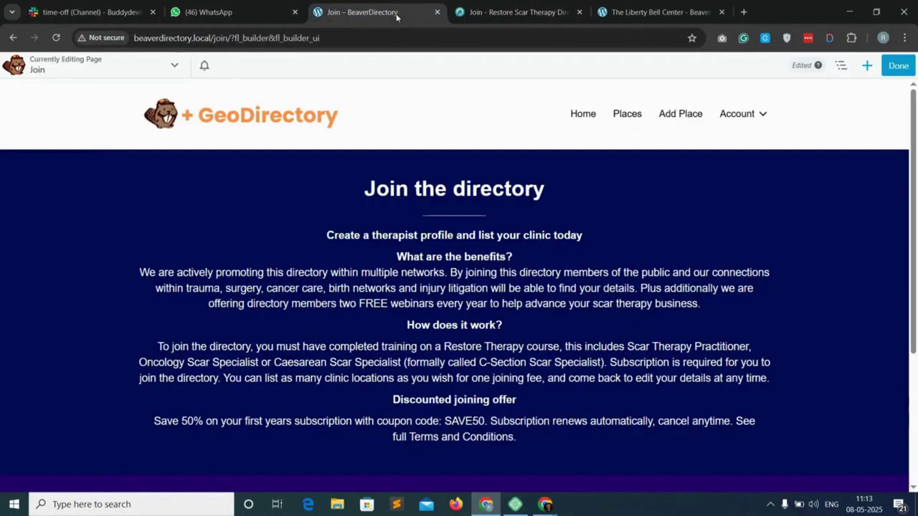
scroll(809, 140, down, 2)
click(869, 65)
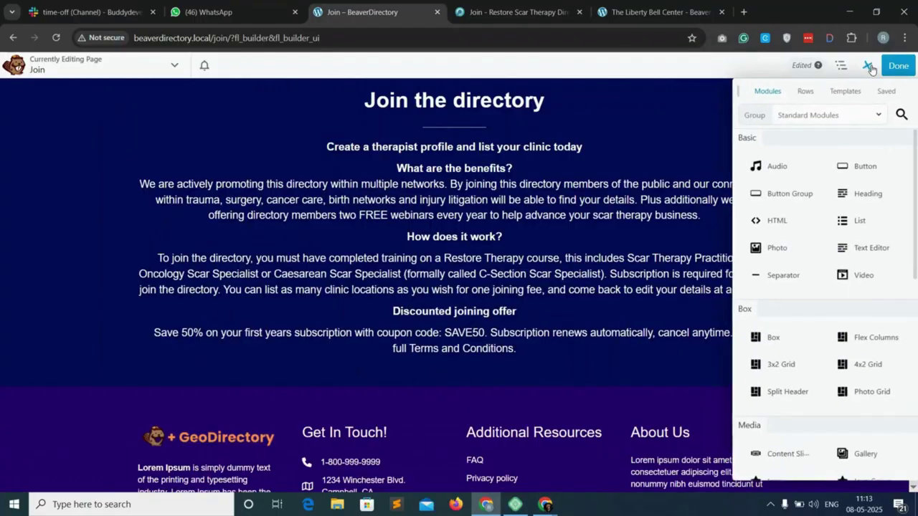
drag(861, 169, 495, 314)
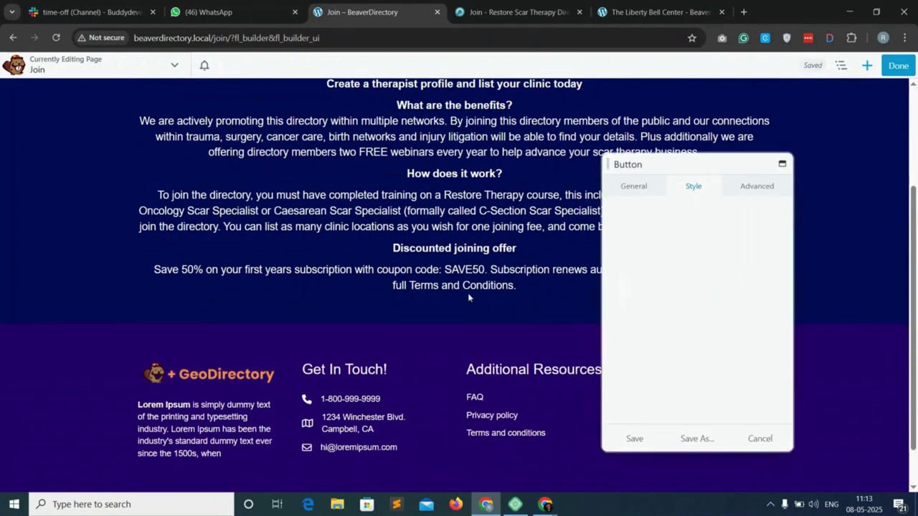
Set the button's text to "Join Now" and centre the button.
click(635, 186)
triple_click(635, 237)
text(Join Now)
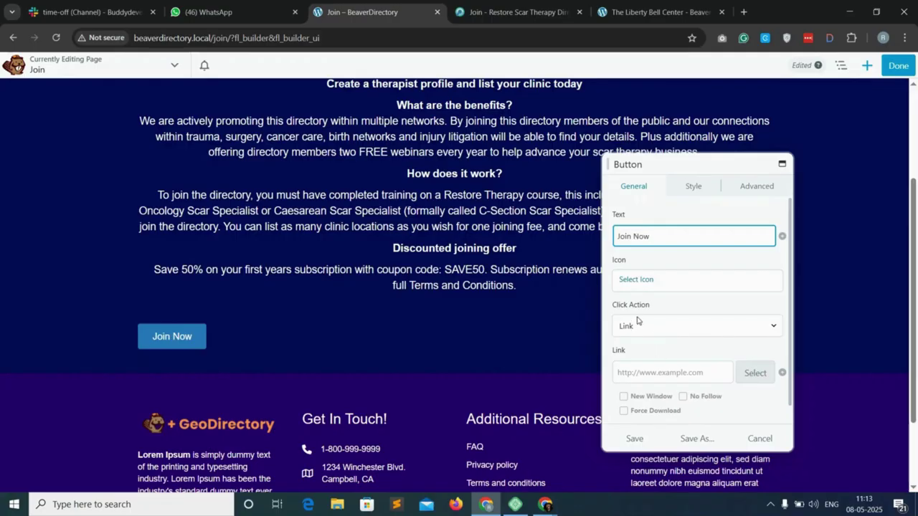
click(693, 186)
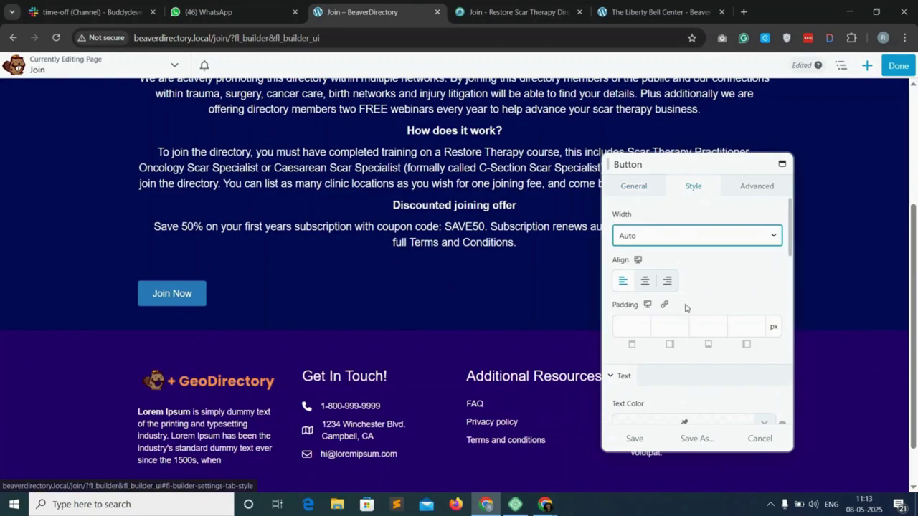
click(646, 284)
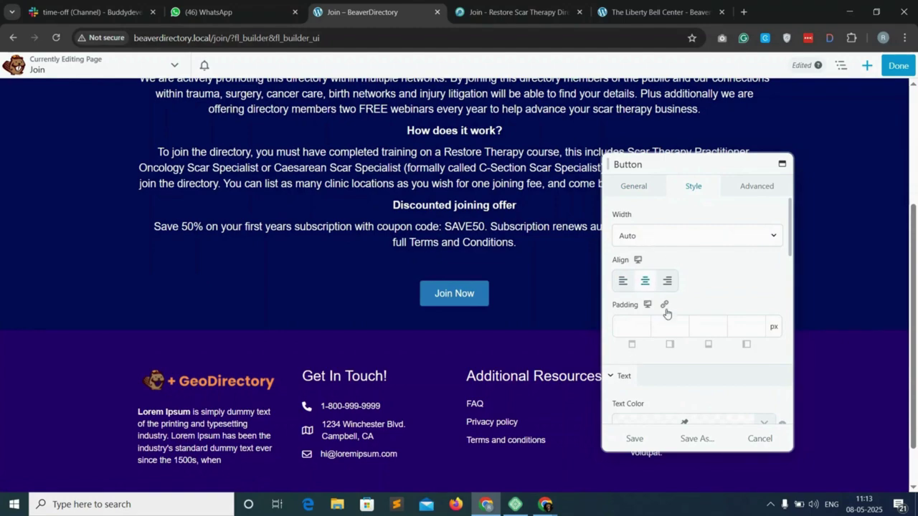
Set the Join Now button's text colour to white and its text hover colour to black.
scroll(645, 380, down, 1)
scroll(660, 379, down, 2)
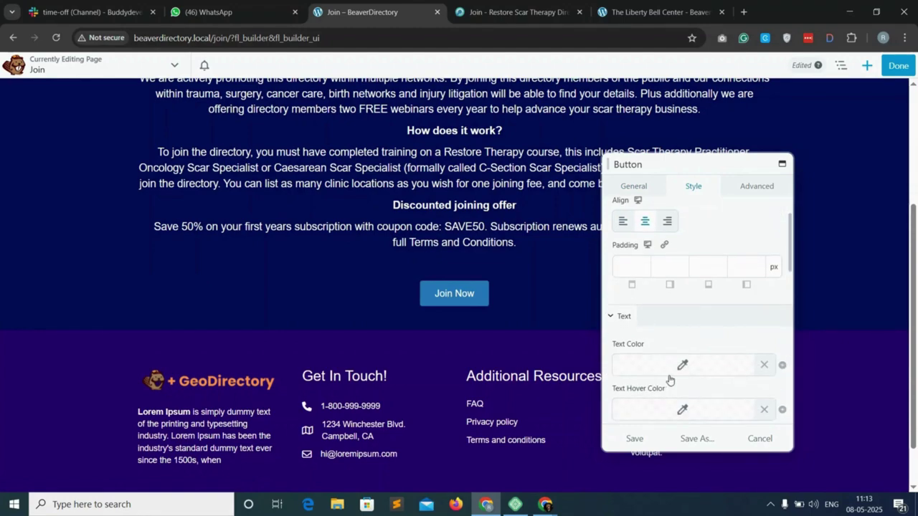
scroll(681, 373, down, 4)
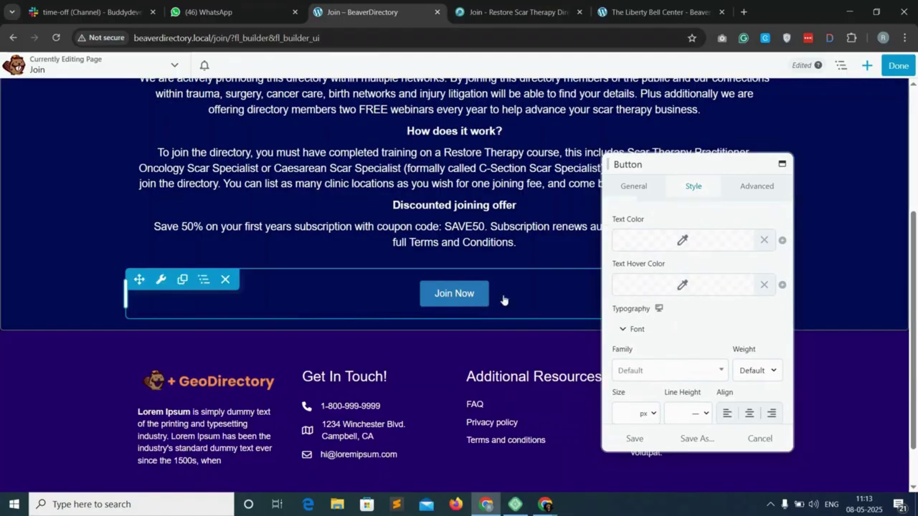
click(681, 239)
drag(787, 400, 590, 402)
click(739, 226)
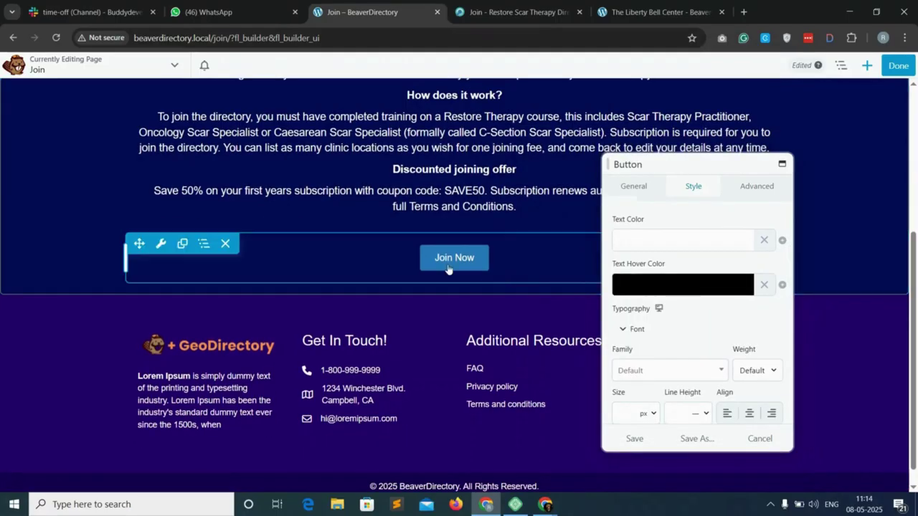
Set the Join Now button's background hover colour to white (#ffffff) and save the module.
scroll(706, 308, down, 1)
scroll(707, 315, down, 4)
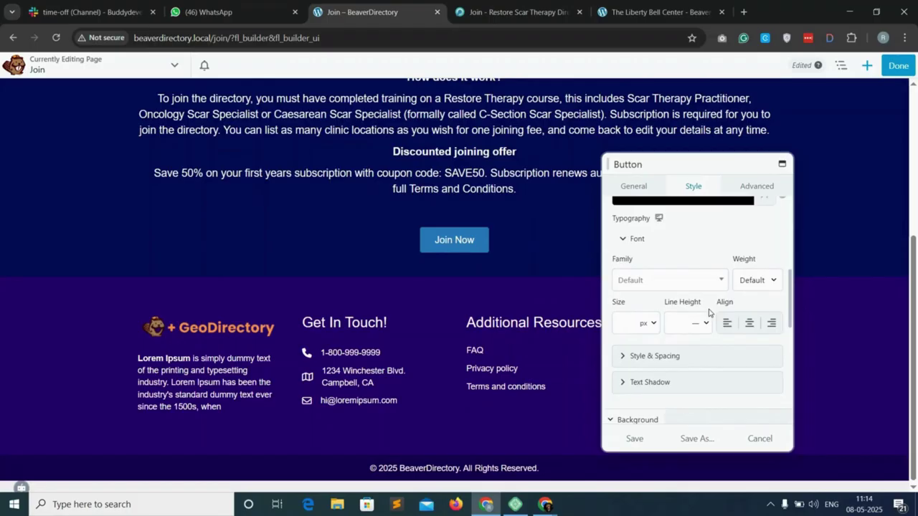
click(683, 363)
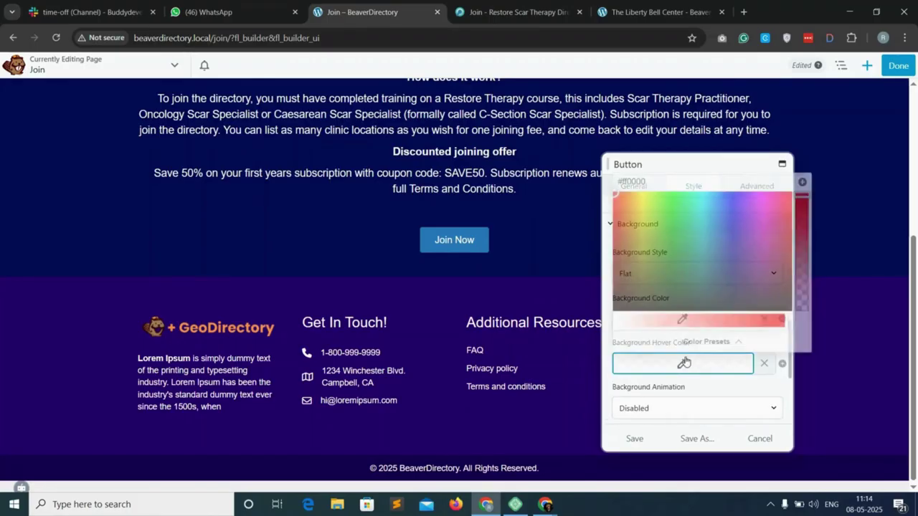
drag(788, 321, 614, 324)
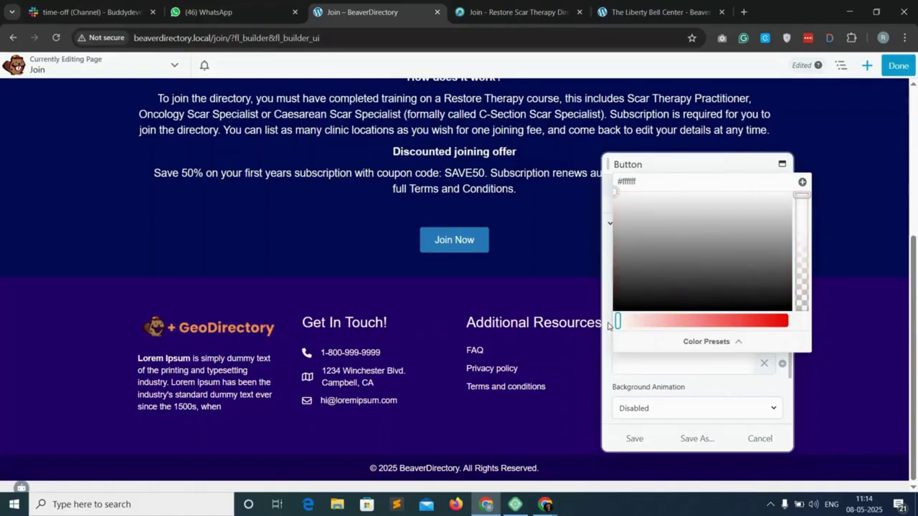
click(638, 438)
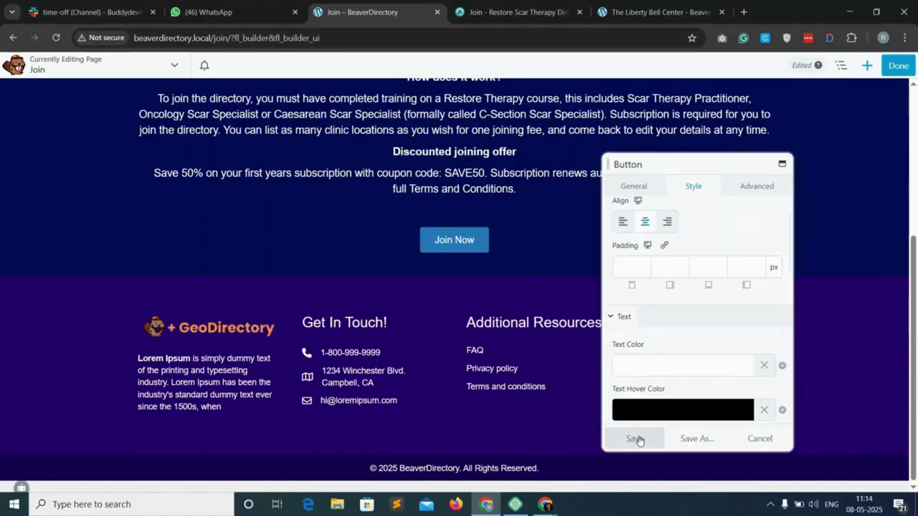
click(638, 439)
Publish the Join page and review its heading, description and Join Now button on the live page.
click(898, 66)
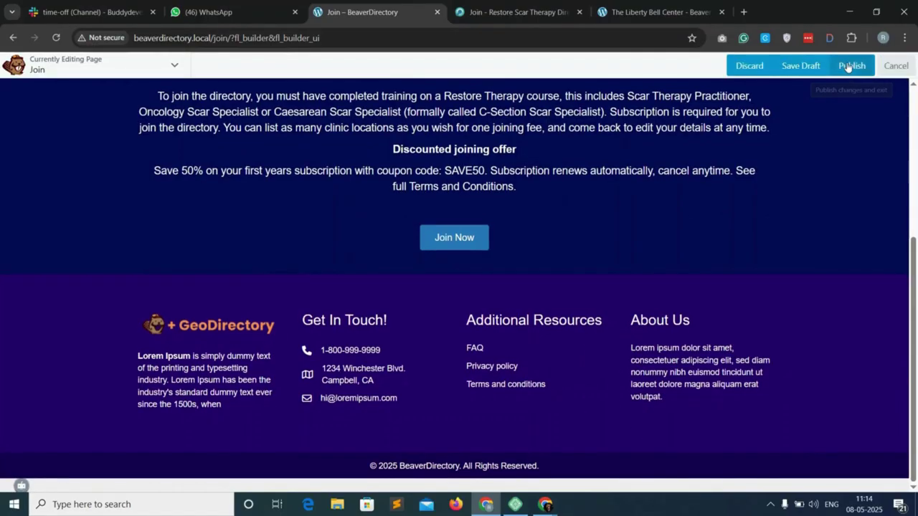
click(850, 64)
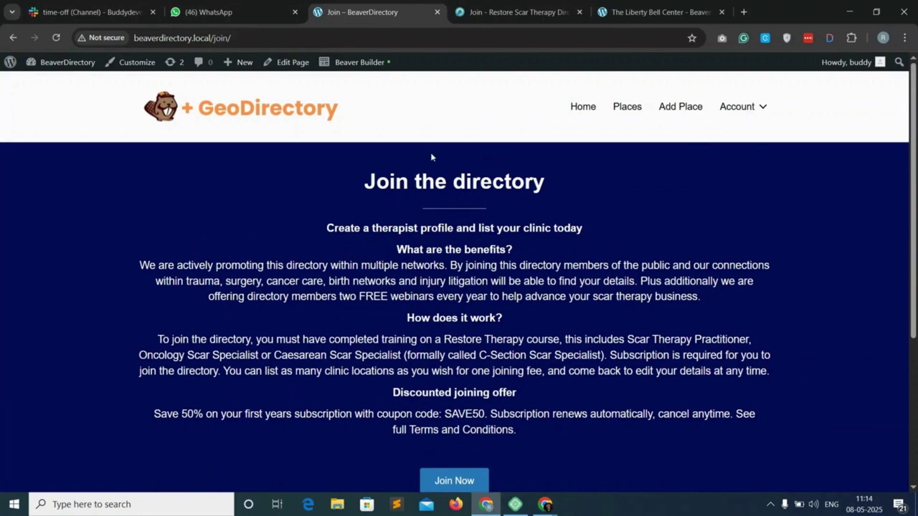
triple_click(409, 179)
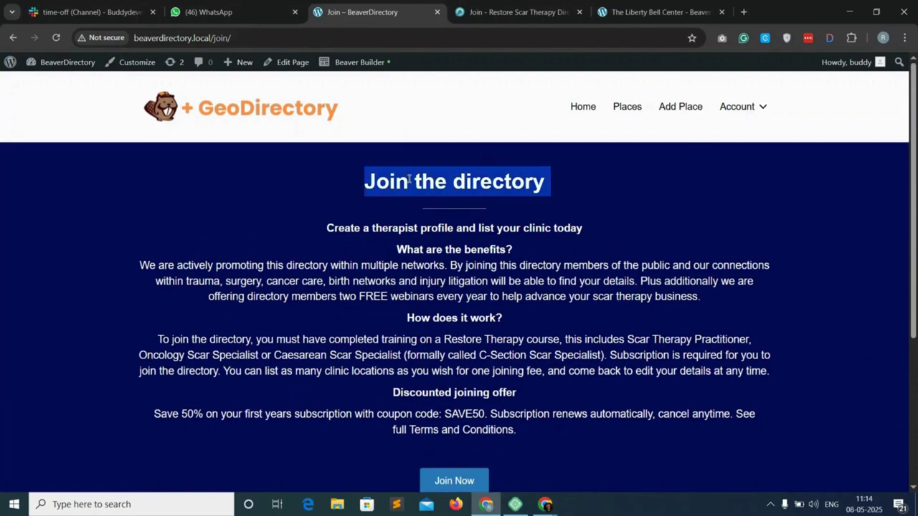
triple_click(431, 282)
scroll(431, 282, down, 2)
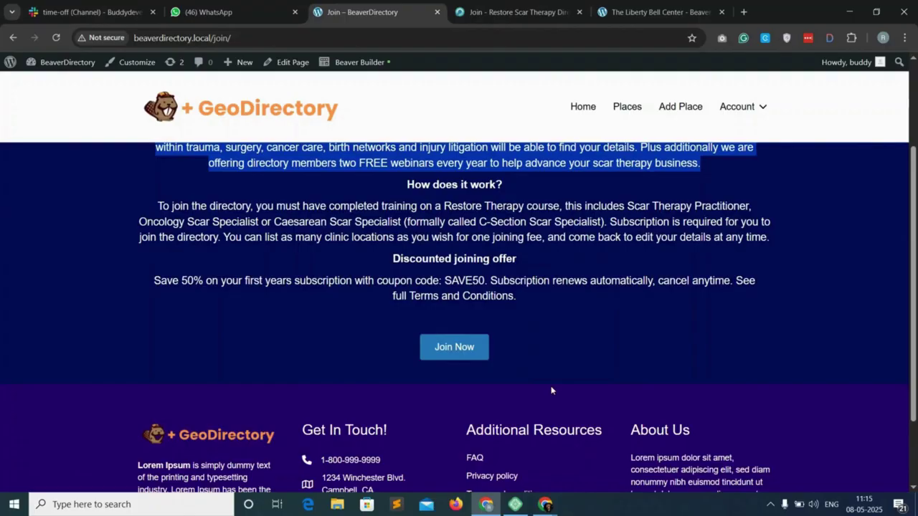
click(556, 338)
scroll(556, 339, down, 1)
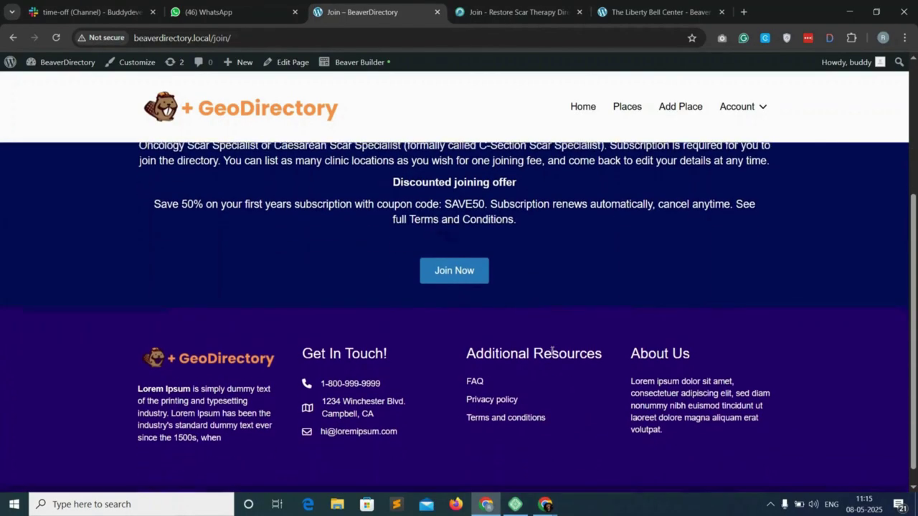
Open the BeaverDirectory WordPress admin in a separate tab and go to the packages in the Places settings.
click(522, 6)
scroll(449, 261, down, 5)
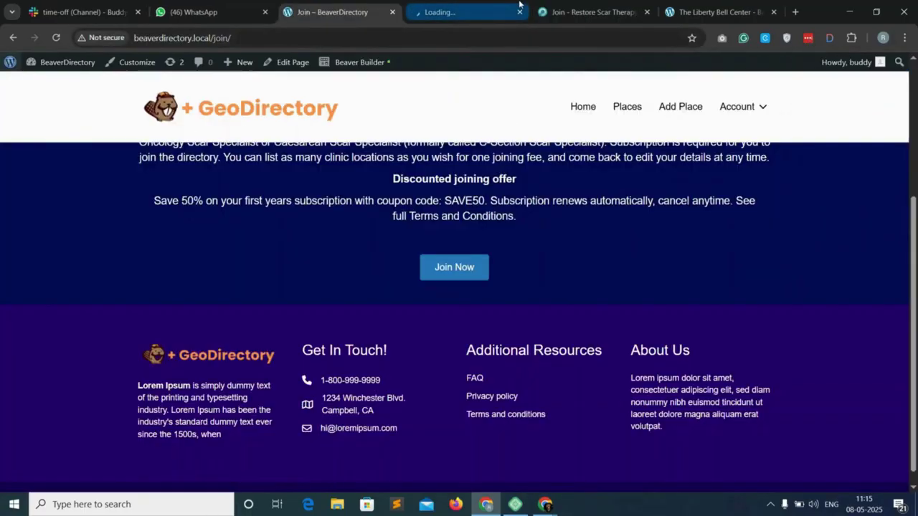
drag(520, 4, 393, 7)
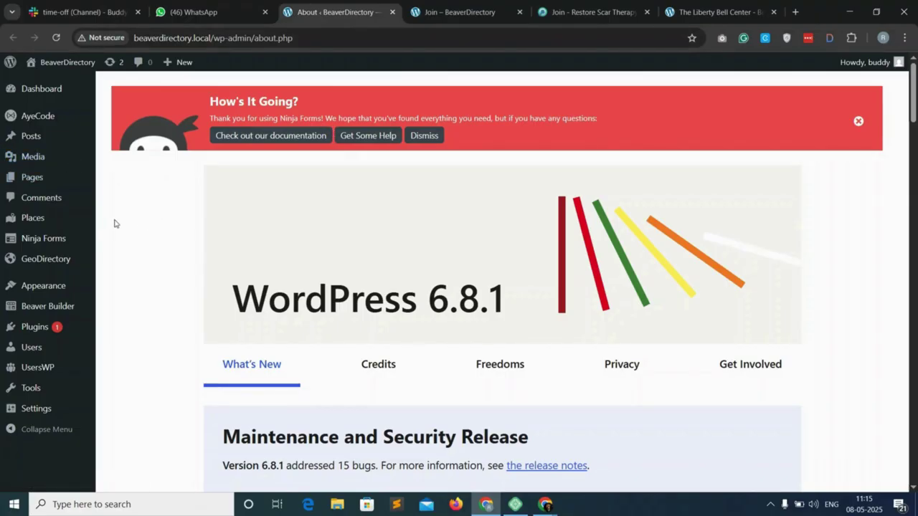
mouse_move(42, 218)
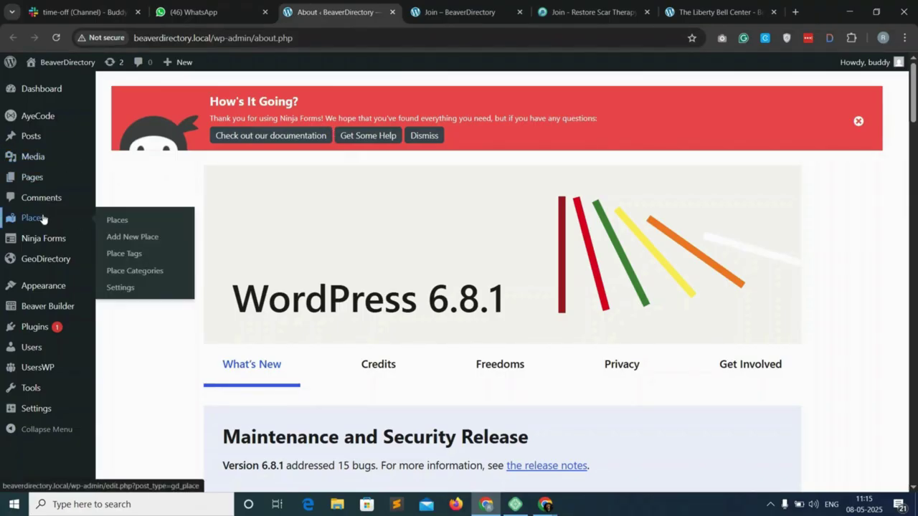
click(120, 287)
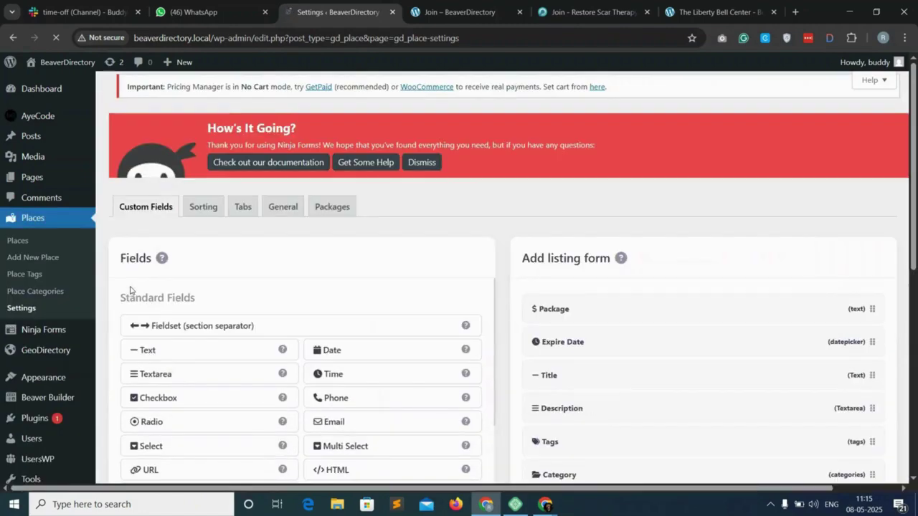
click(338, 185)
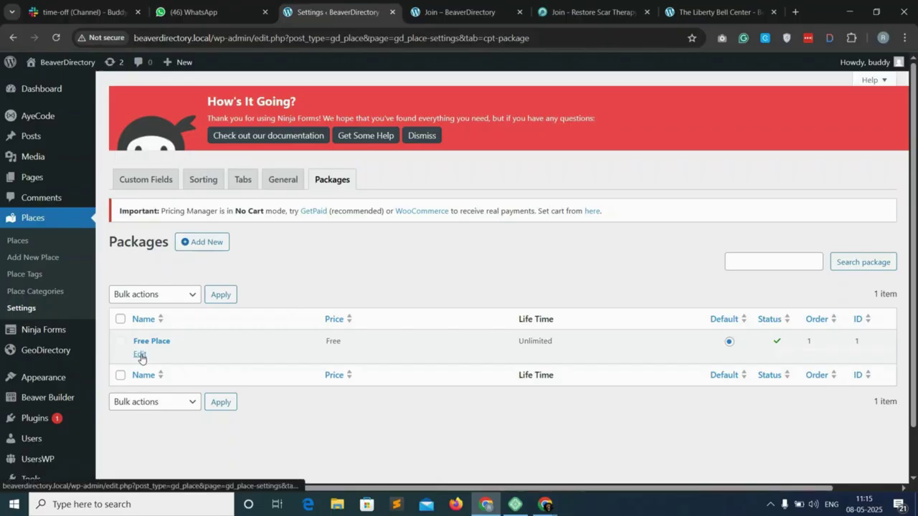
Open the Free Place package for editing in a new tab and shorten its name and title to "Free".
right_click(141, 354)
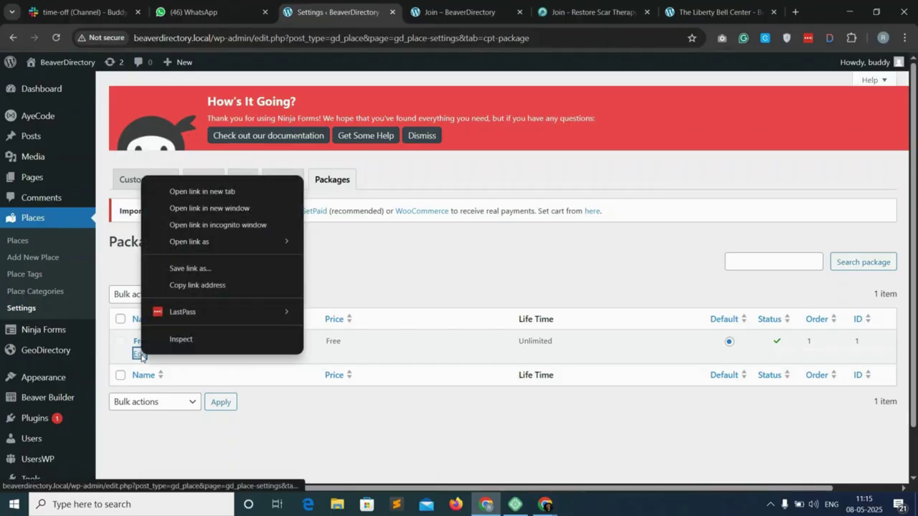
click(234, 191)
click(391, 9)
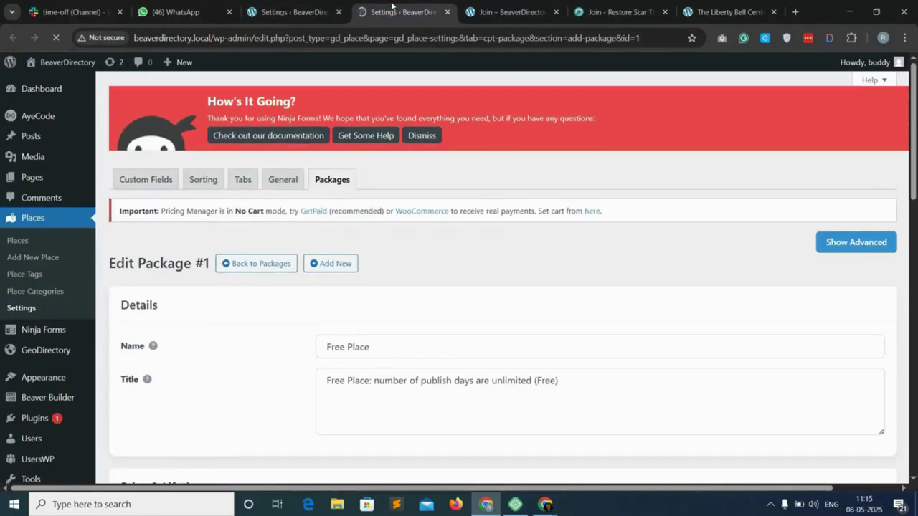
double_click(352, 347)
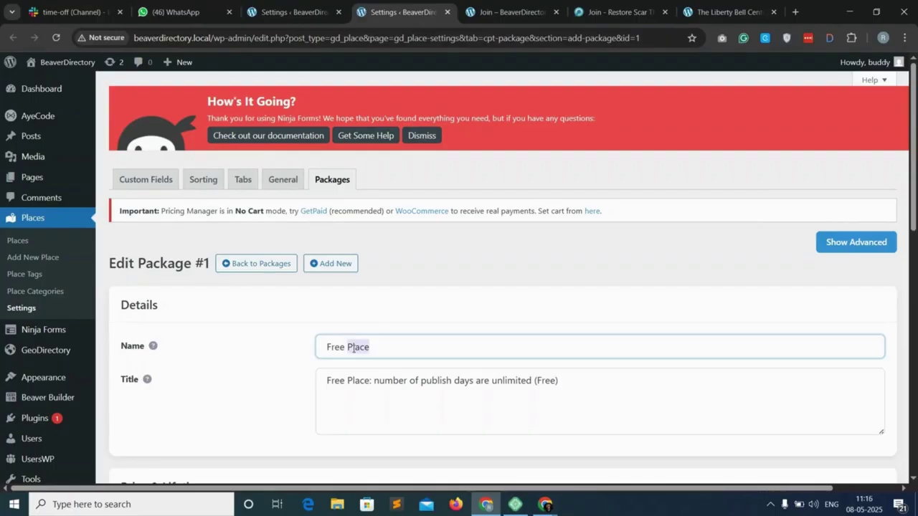
key(BackSpace)
drag(348, 380, 587, 396)
key(BackSpace)
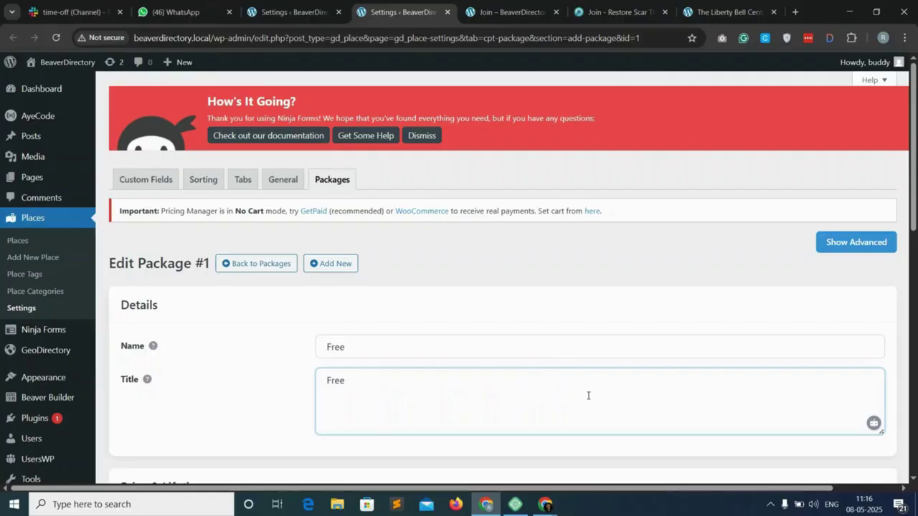
Show the Free package's advanced options and set its price to 0 with a recurring lifetime of 1 month.
click(853, 246)
scroll(553, 322, down, 4)
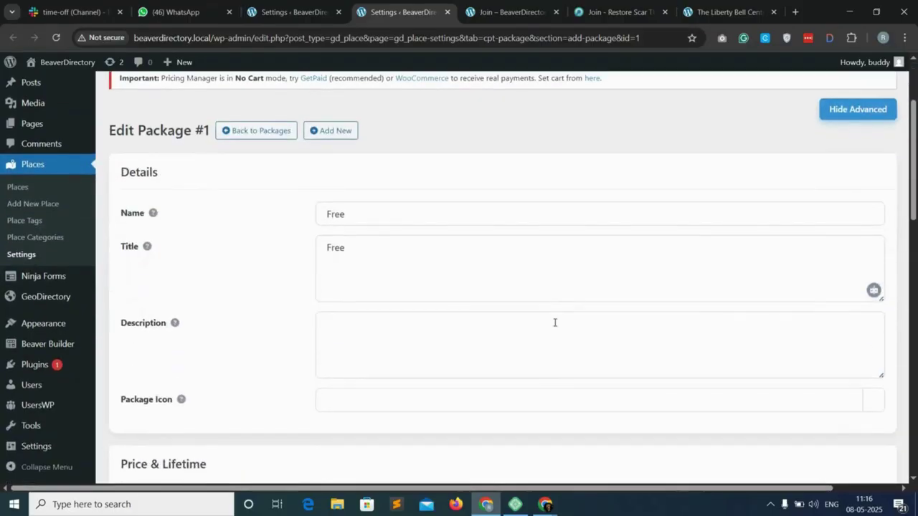
scroll(506, 348, down, 2)
click(341, 273)
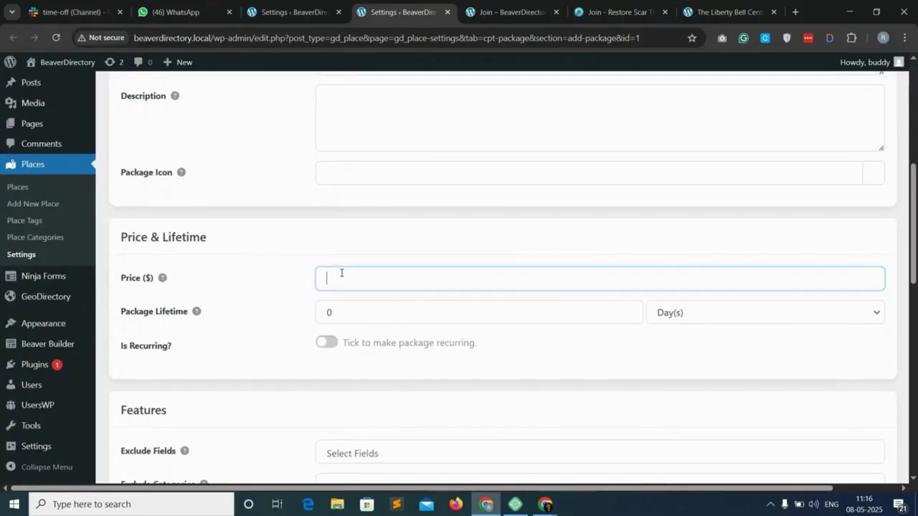
text(0)
click(395, 314)
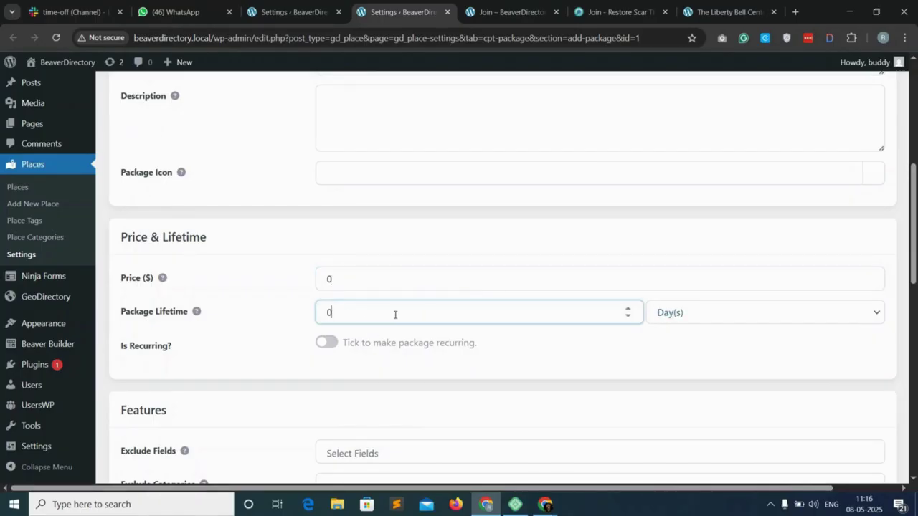
click(662, 314)
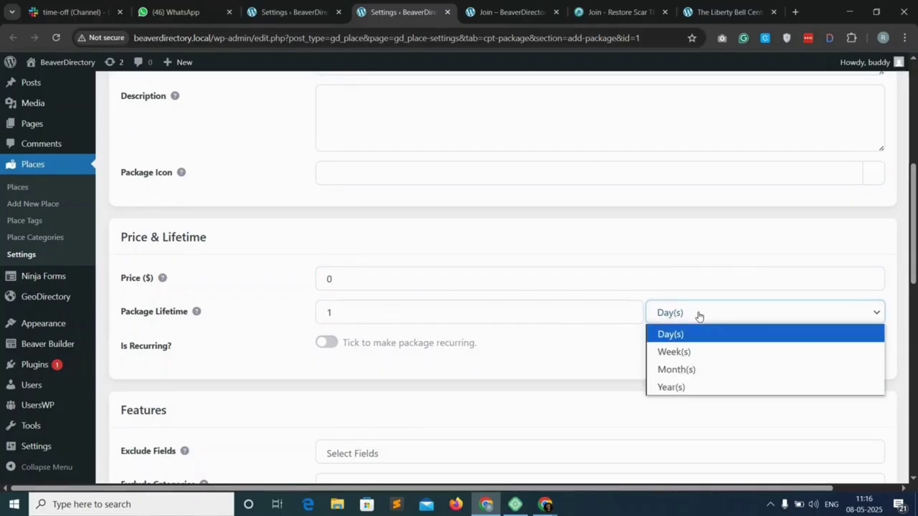
click(678, 365)
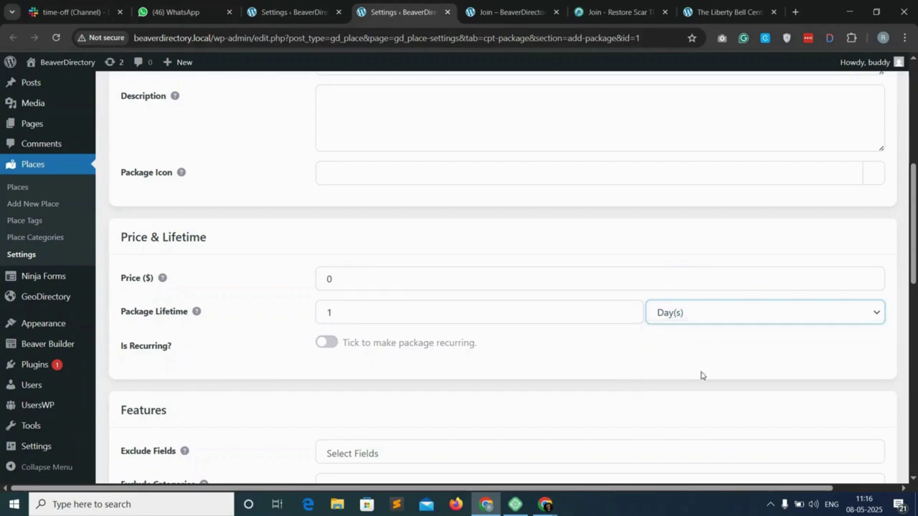
click(328, 343)
Limit the Free package to 1 image and save the package changes.
scroll(461, 366, down, 3)
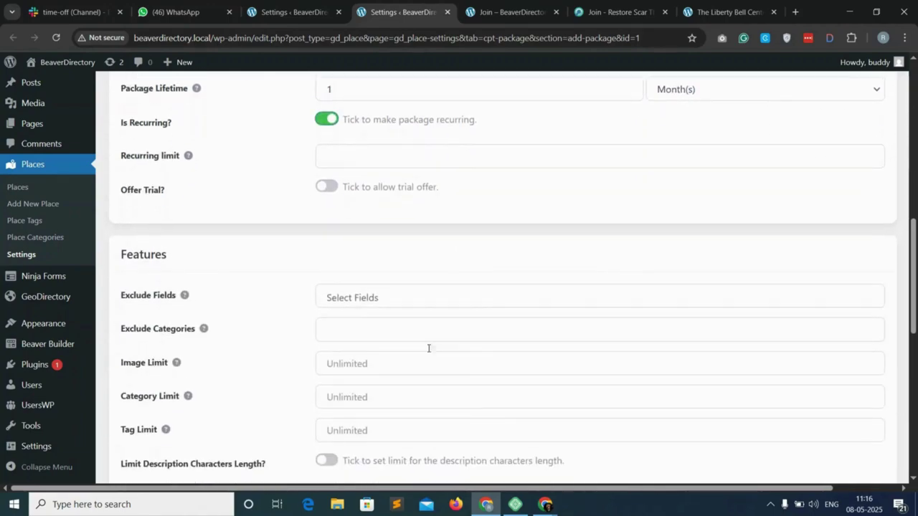
scroll(395, 337, down, 2)
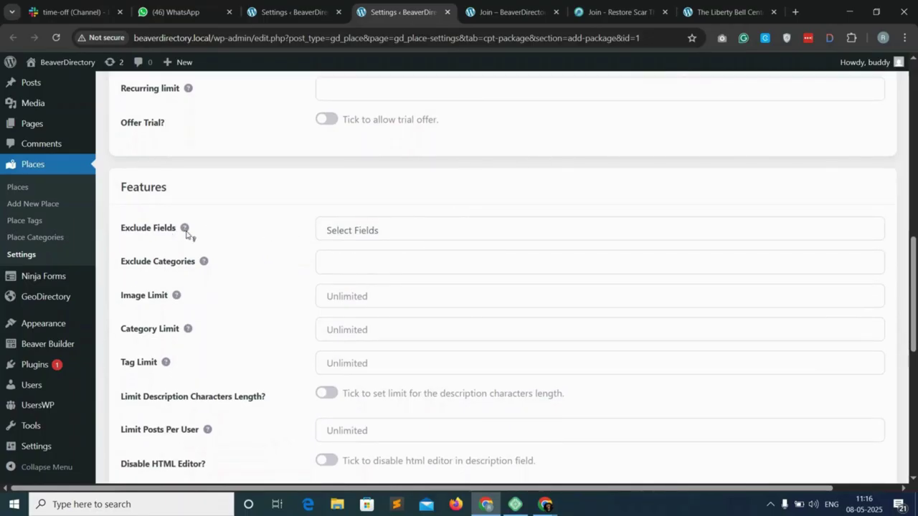
click(364, 231)
click(362, 297)
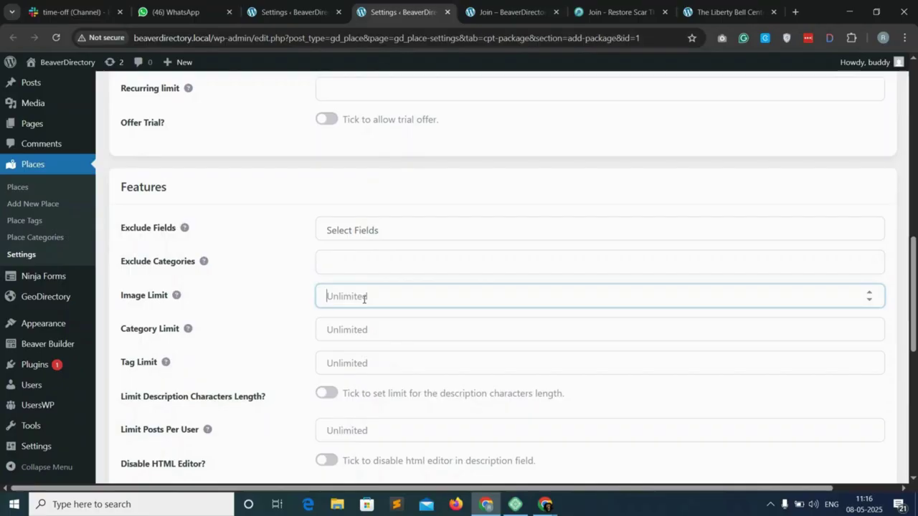
text(1)
scroll(248, 330, down, 1)
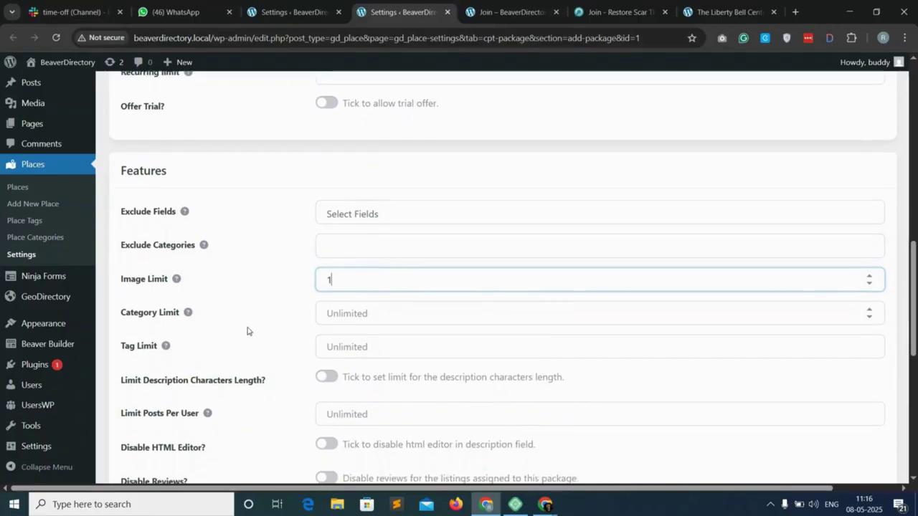
scroll(250, 327, down, 4)
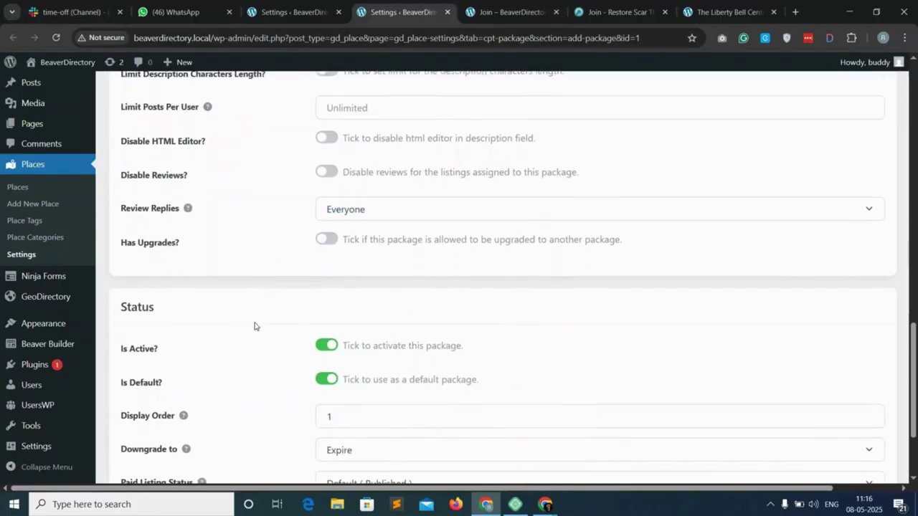
scroll(255, 326, up, 3)
scroll(258, 316, up, 1)
scroll(273, 287, down, 3)
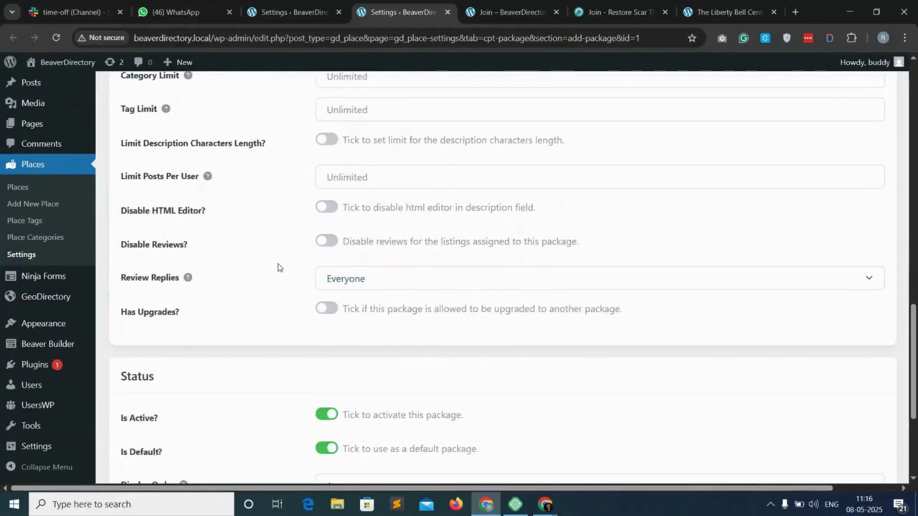
scroll(278, 278, down, 3)
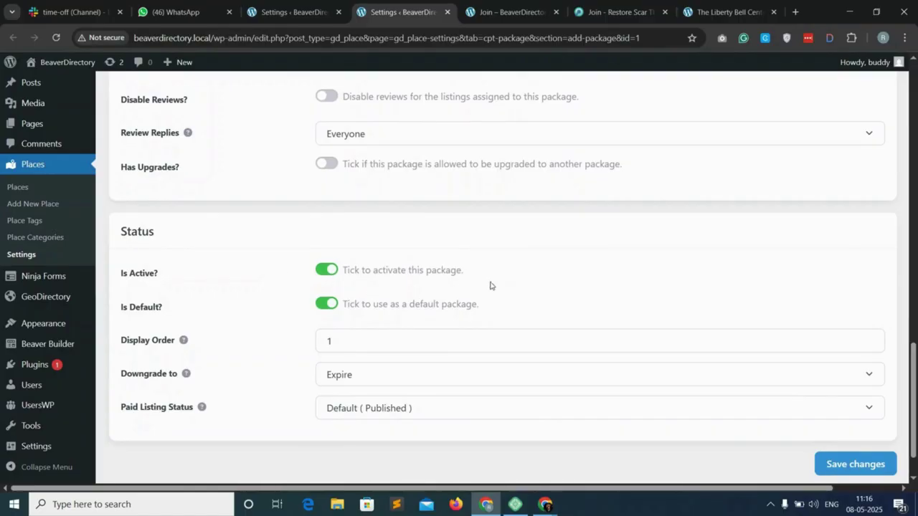
click(846, 466)
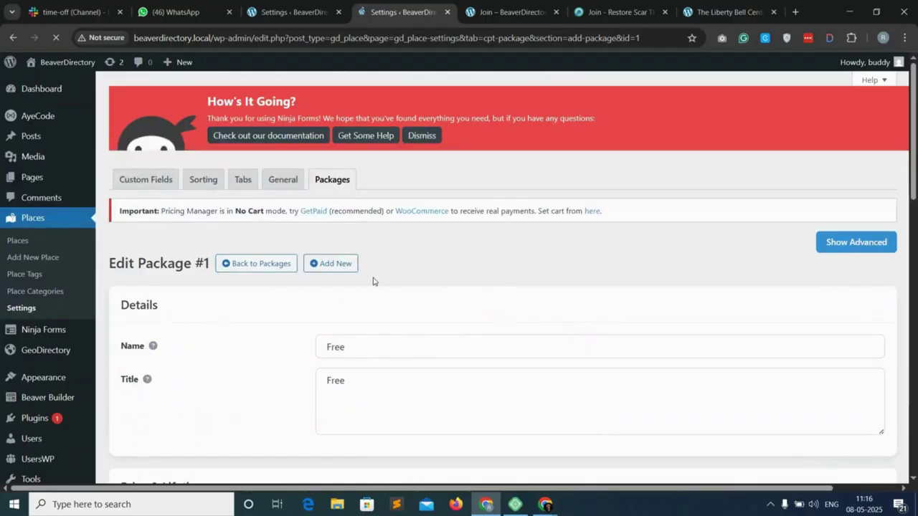
Start a new Places package and check the subscription plan names on the Restore Scar Therapy join page.
click(334, 263)
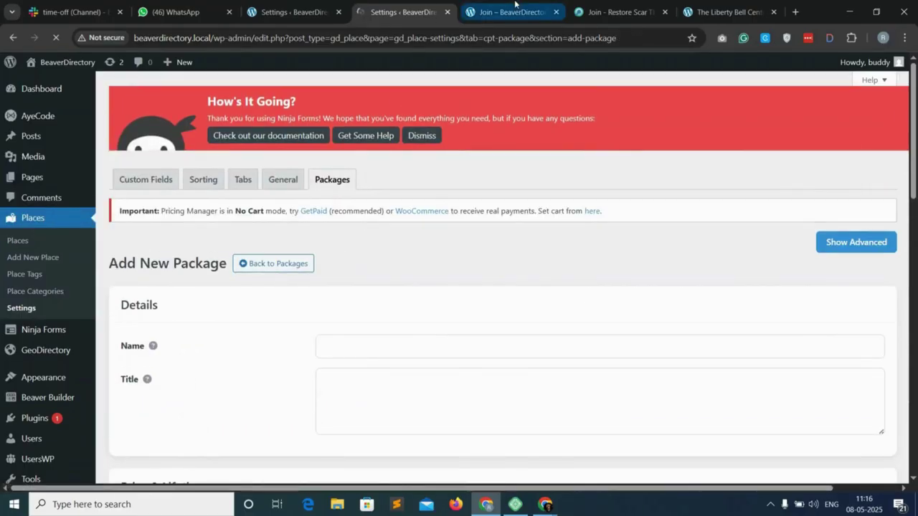
click(606, 11)
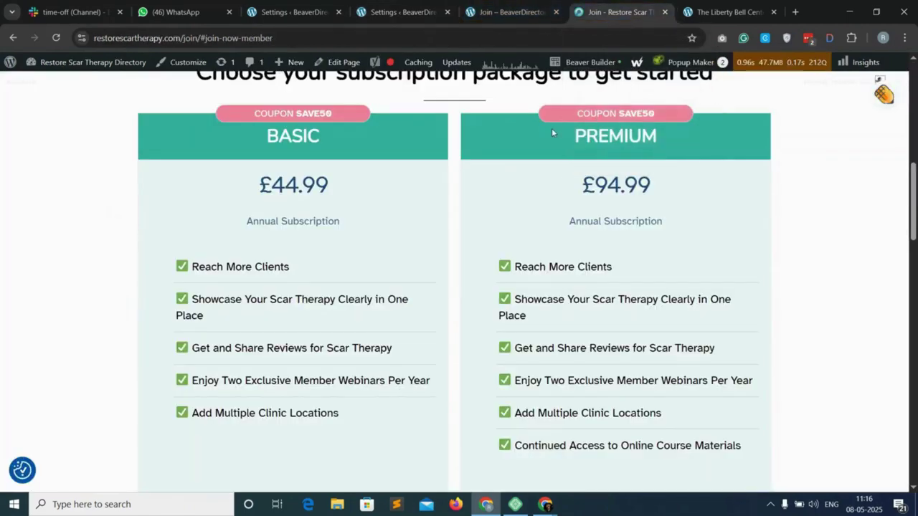
triple_click(608, 141)
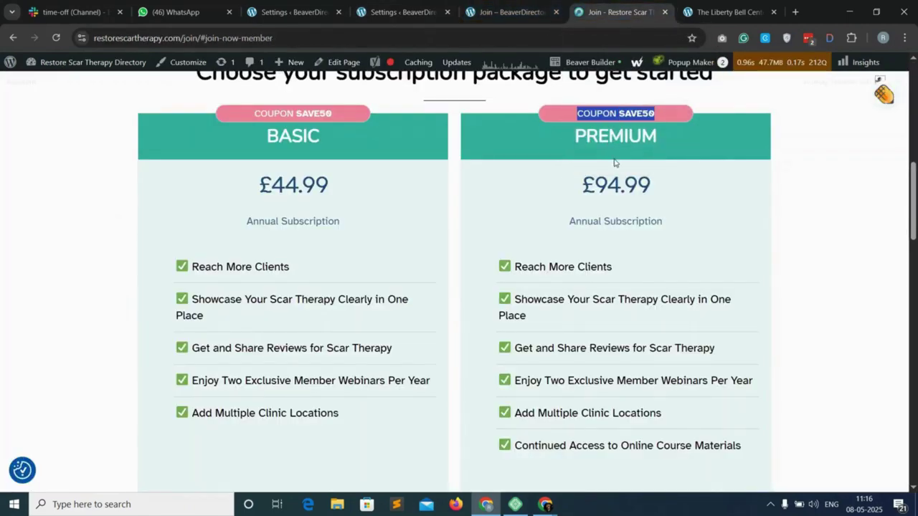
click(374, 6)
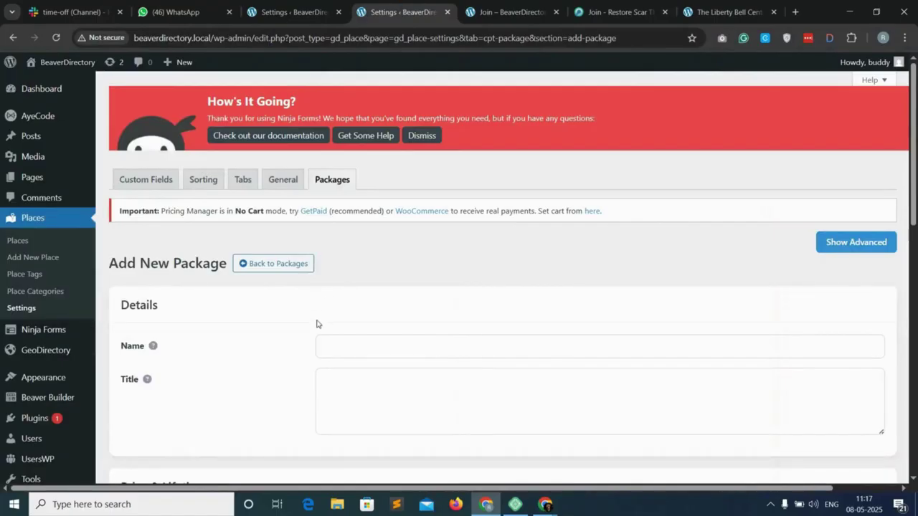
Enter "Premium" as both the name and the title of the new package.
click(350, 346)
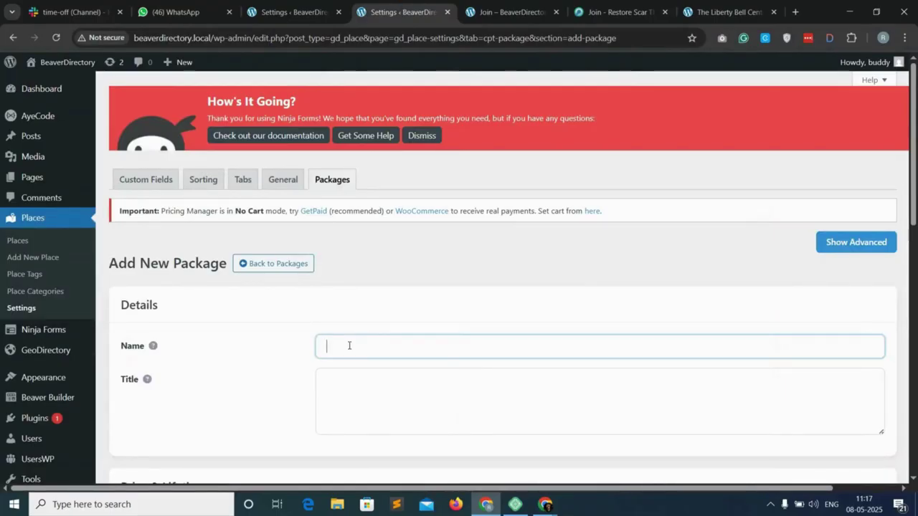
text(Premium)
double_click(342, 347)
key(ctrl+c)
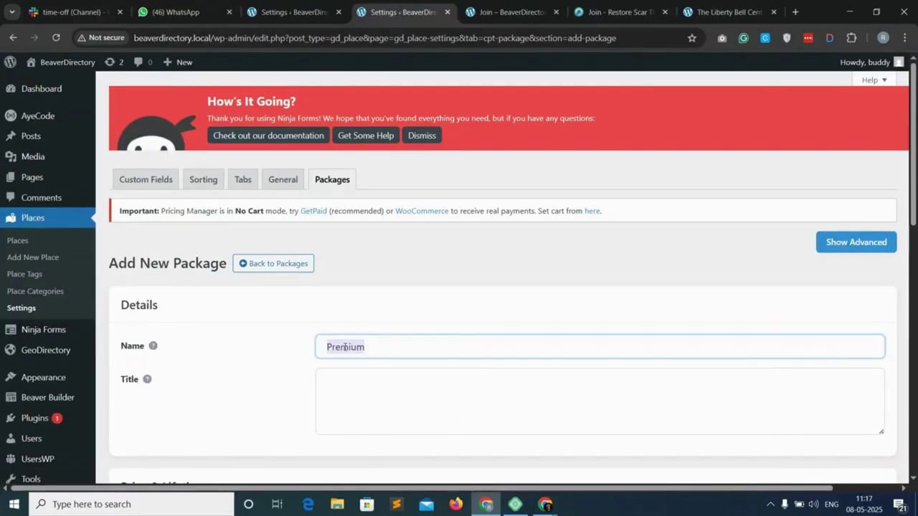
click(350, 380)
key(ctrl+v)
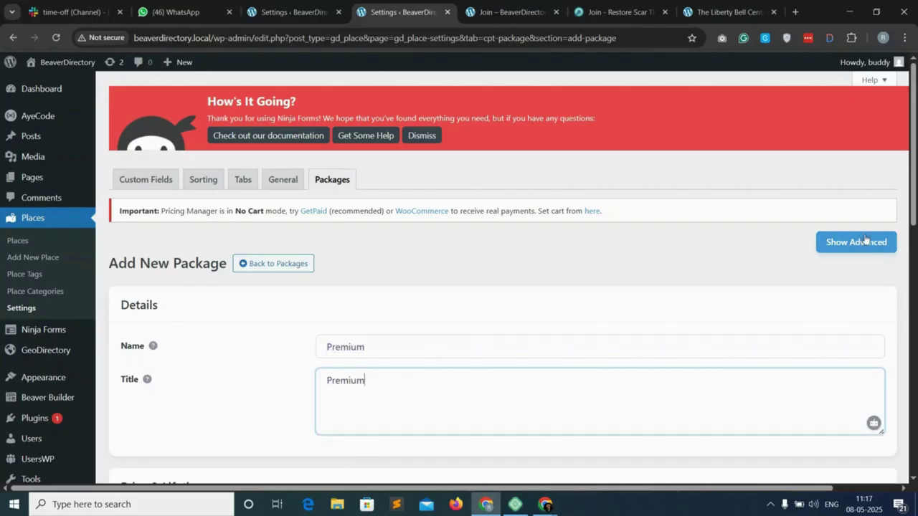
Show the Premium package's advanced options and set its price to 100.99 with a recurring lifetime of 1 year.
click(856, 242)
scroll(393, 164, down, 5)
click(392, 165)
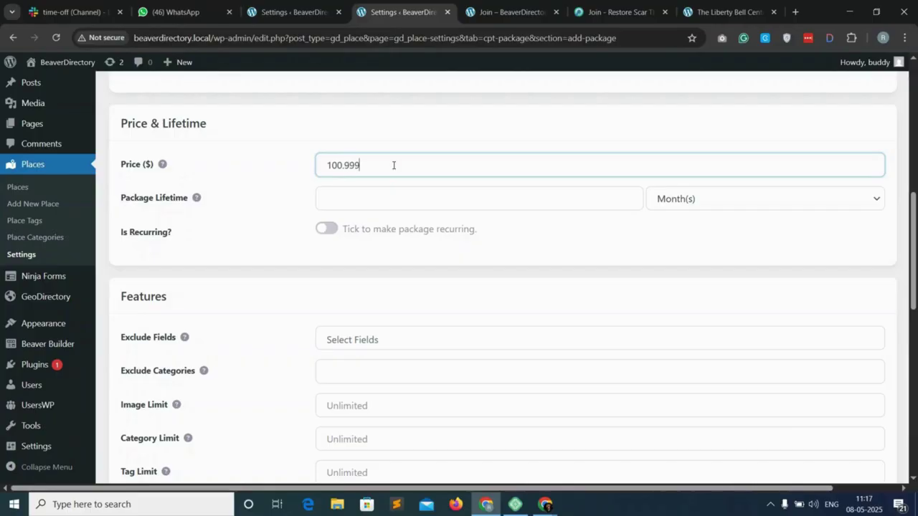
click(701, 200)
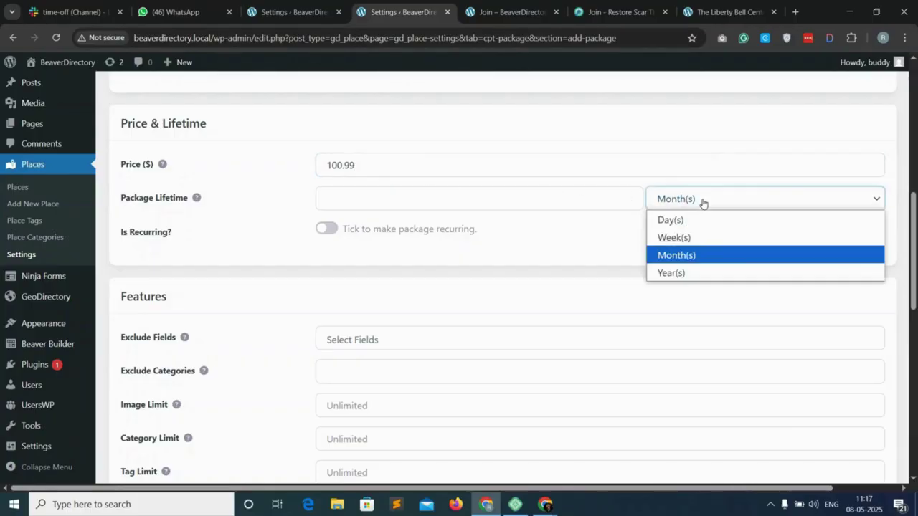
click(693, 270)
click(374, 202)
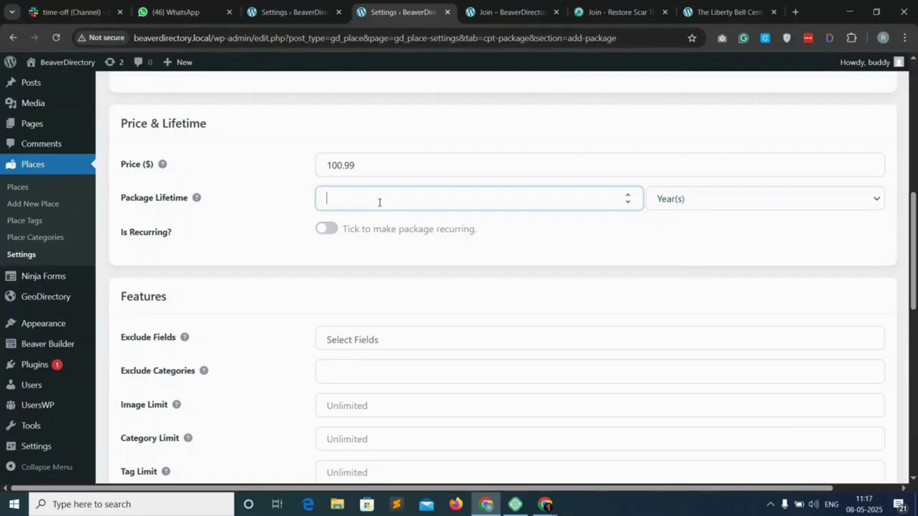
click(327, 233)
Exclude the Email, Facebook and Images fields from the Premium package.
scroll(409, 307, down, 3)
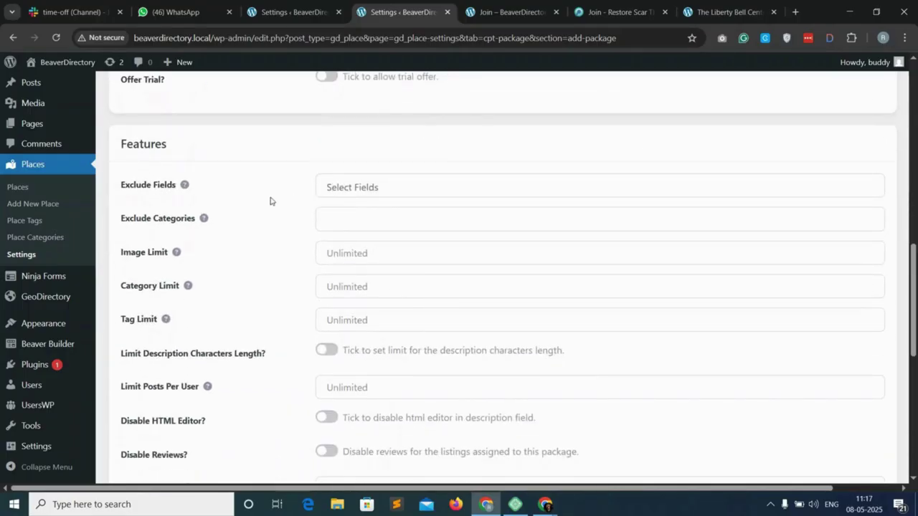
click(393, 189)
click(366, 236)
click(431, 191)
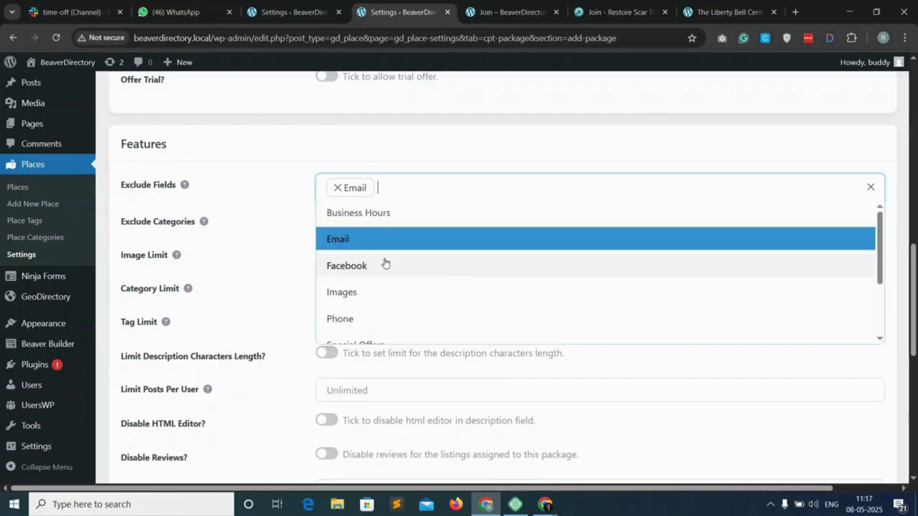
click(384, 265)
click(492, 192)
click(393, 295)
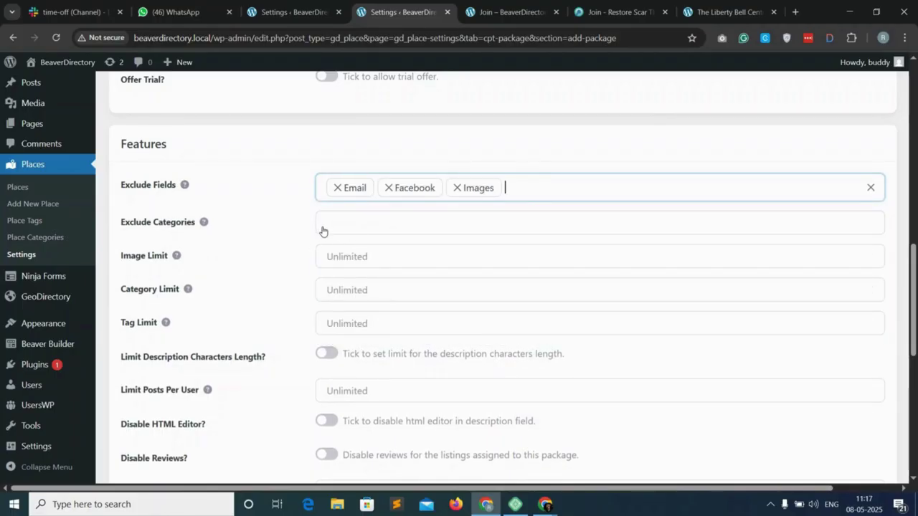
Exclude the Feature, Festival and Food Nightlife categories from the Premium package.
click(364, 227)
click(364, 271)
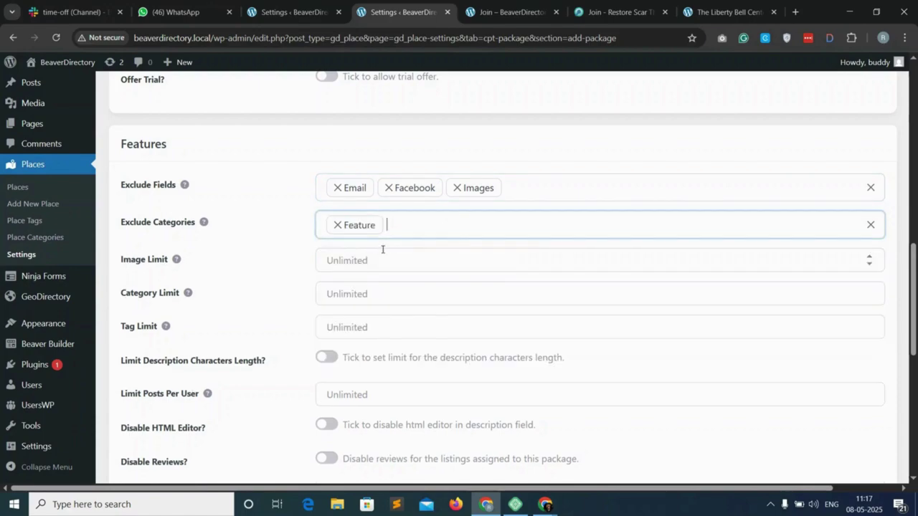
click(471, 229)
click(384, 306)
click(502, 223)
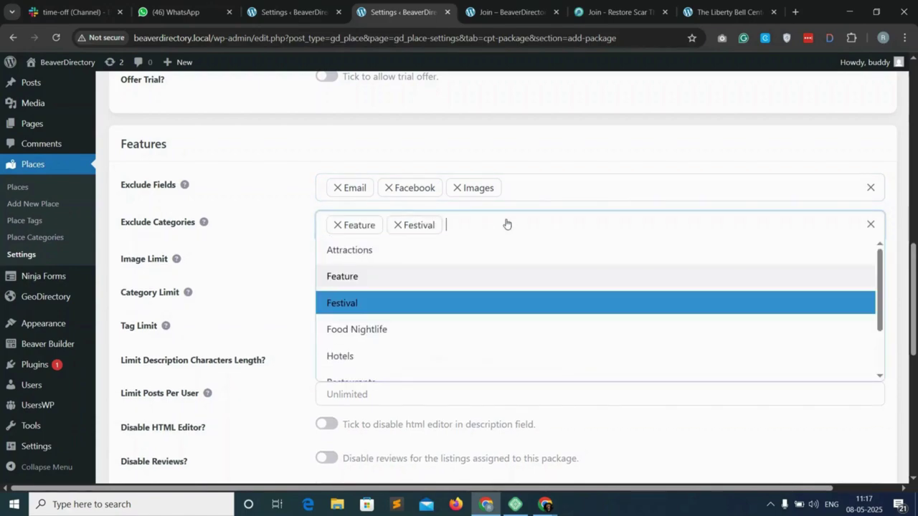
click(404, 333)
Set both the image limit and the category limit of the Premium package to 10.
click(365, 261)
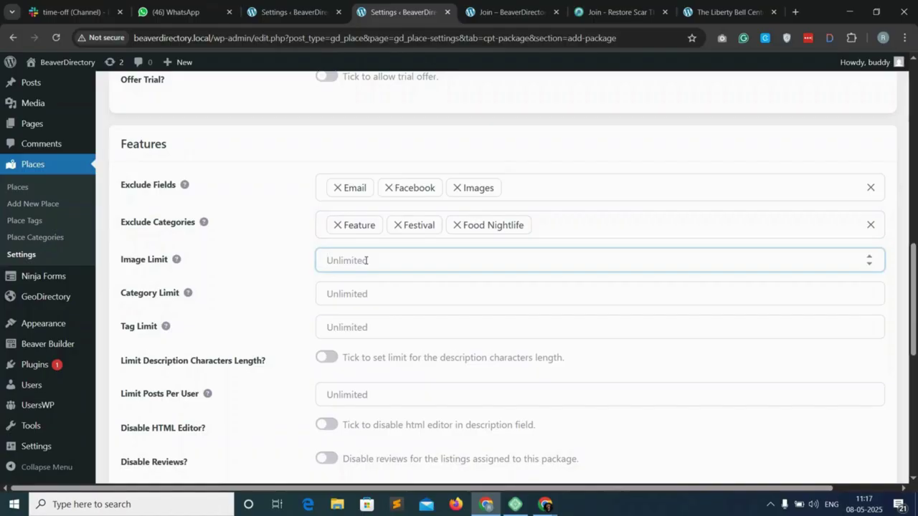
text(10)
click(365, 294)
text(1)
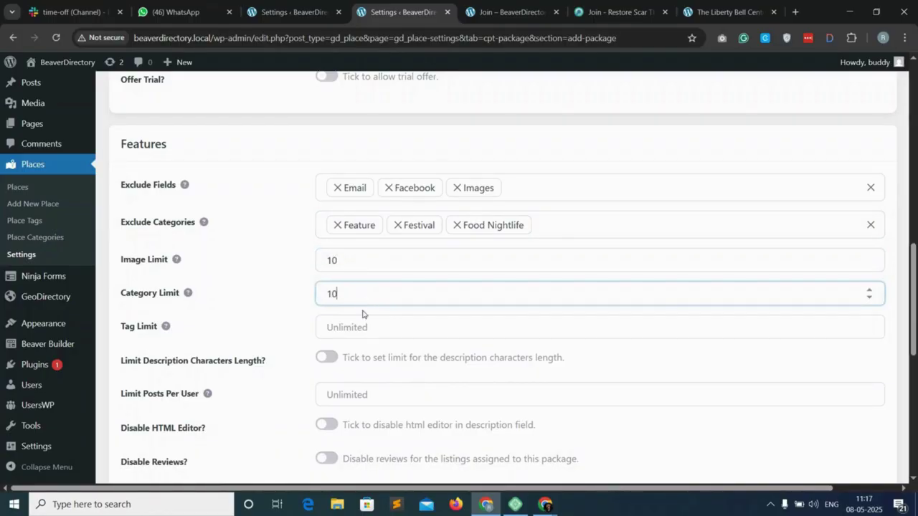
Activate the Premium package and save it.
scroll(365, 325, down, 5)
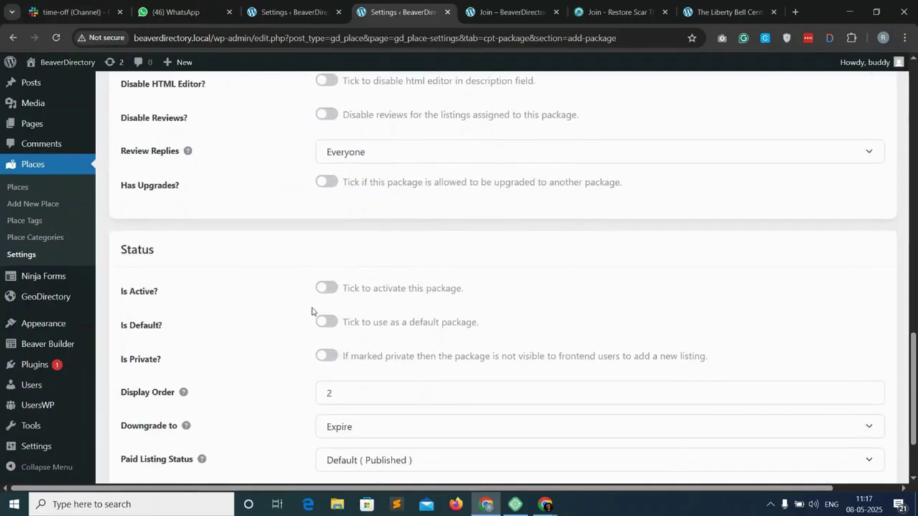
click(328, 288)
scroll(588, 314, down, 5)
click(863, 410)
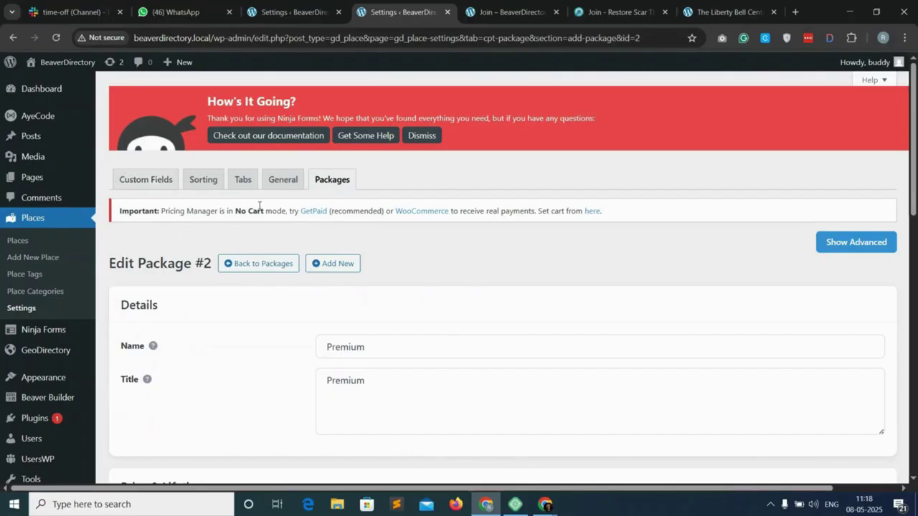
Check the Free and Premium entries in the Places package list and return to the live Join page.
click(333, 183)
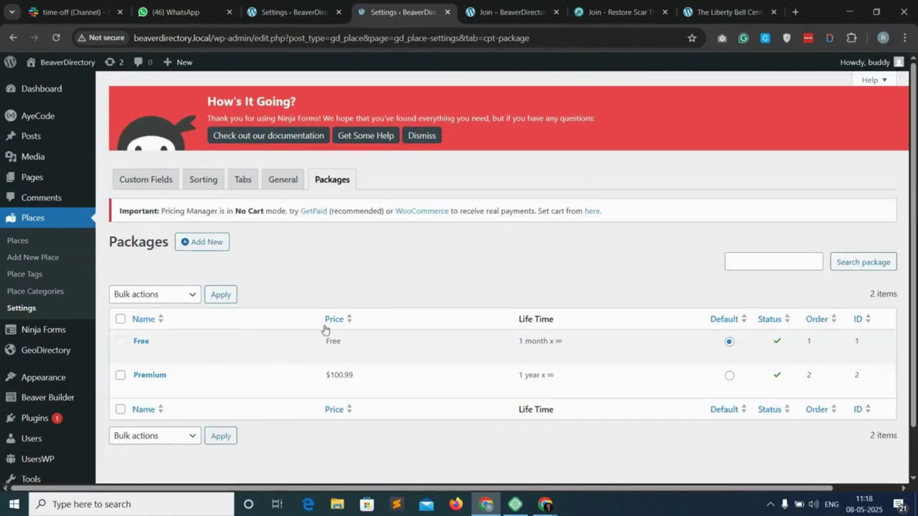
scroll(151, 351, down, 1)
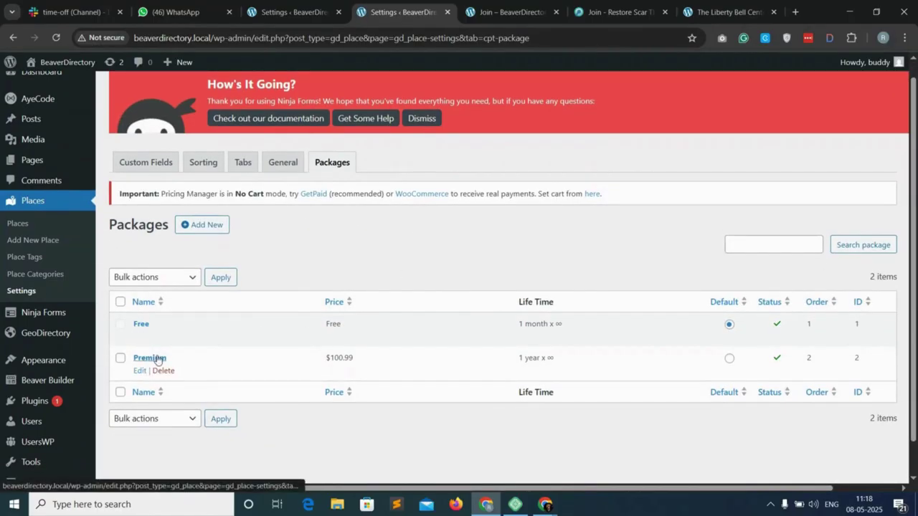
click(511, 12)
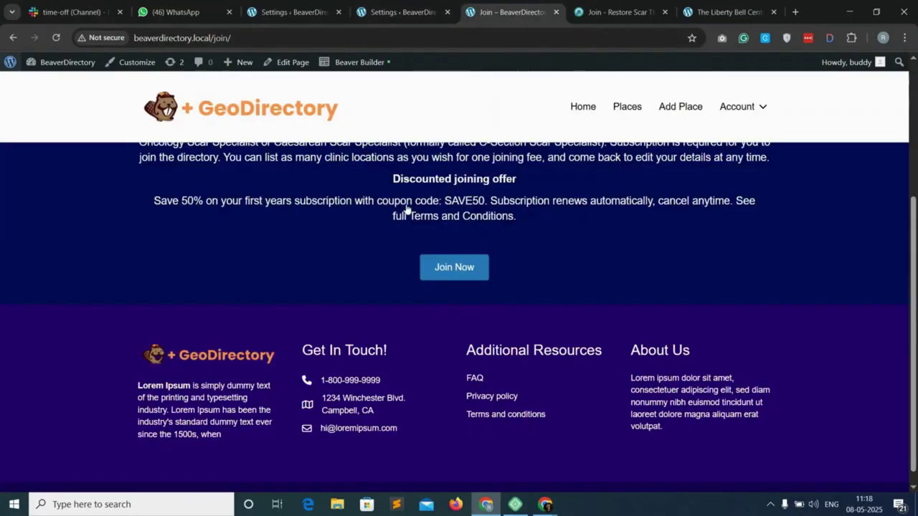
Edit the Join page in Beaver Builder and add a one-column row with a Heading module below the Join Now section.
click(352, 63)
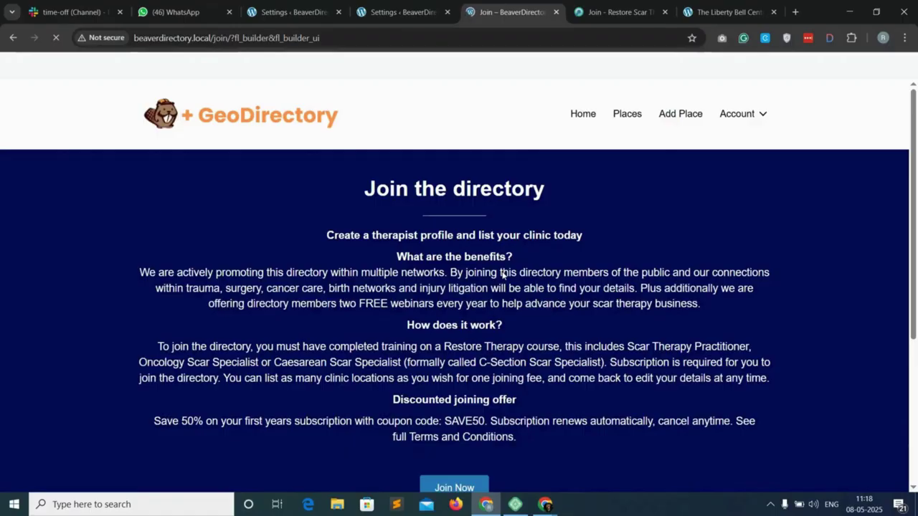
scroll(502, 286, down, 3)
scroll(504, 302, down, 2)
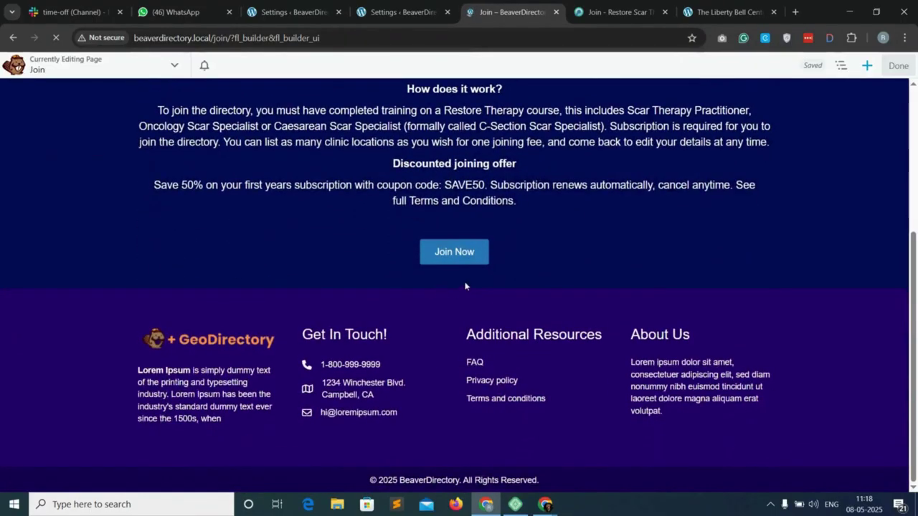
click(864, 66)
click(801, 92)
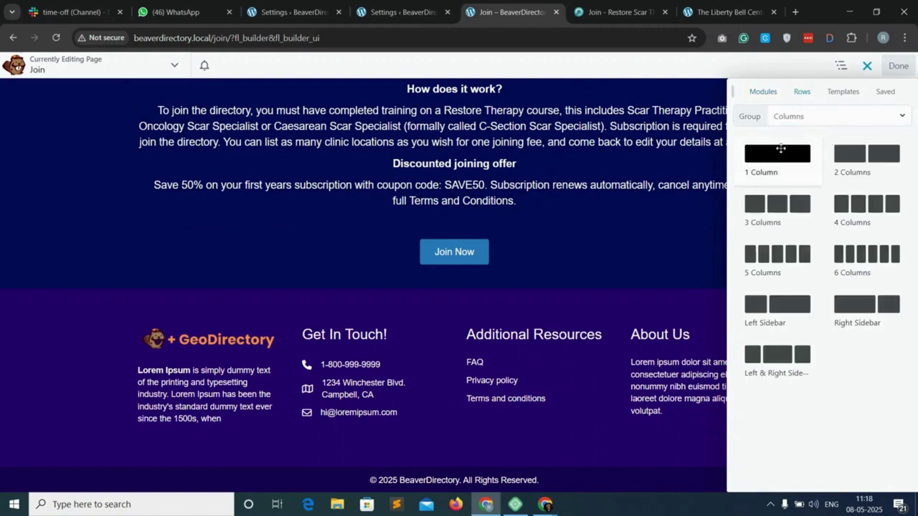
drag(781, 149, 477, 306)
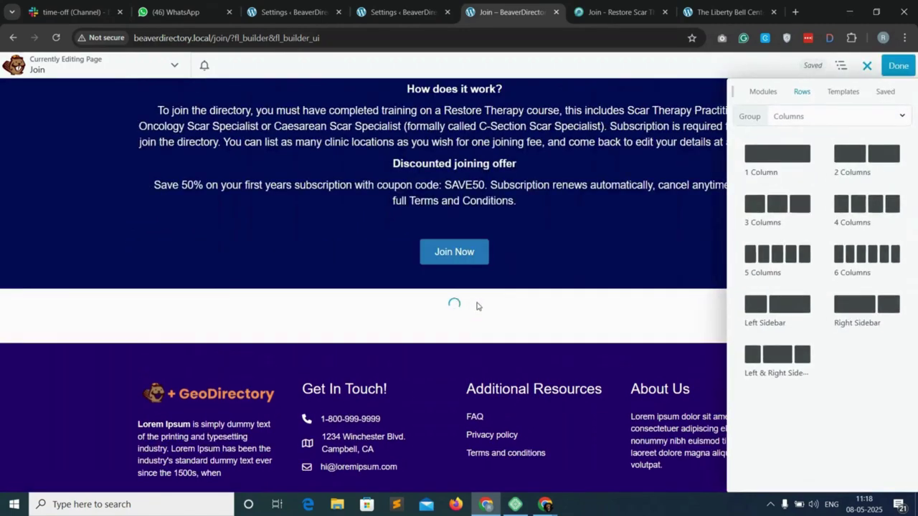
click(768, 91)
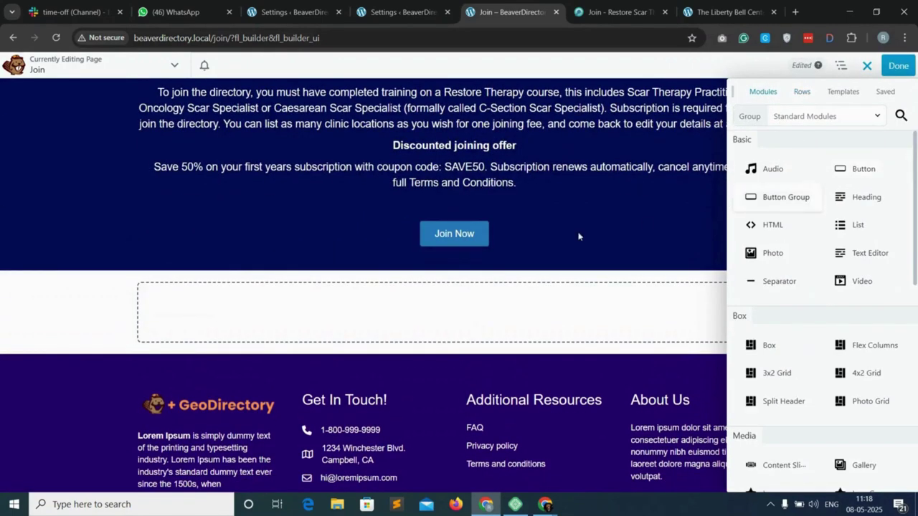
drag(867, 194, 445, 339)
Copy "Choose your subscription package to get started" from the Restore Scar Therapy page into the new module as its heading text.
click(613, 11)
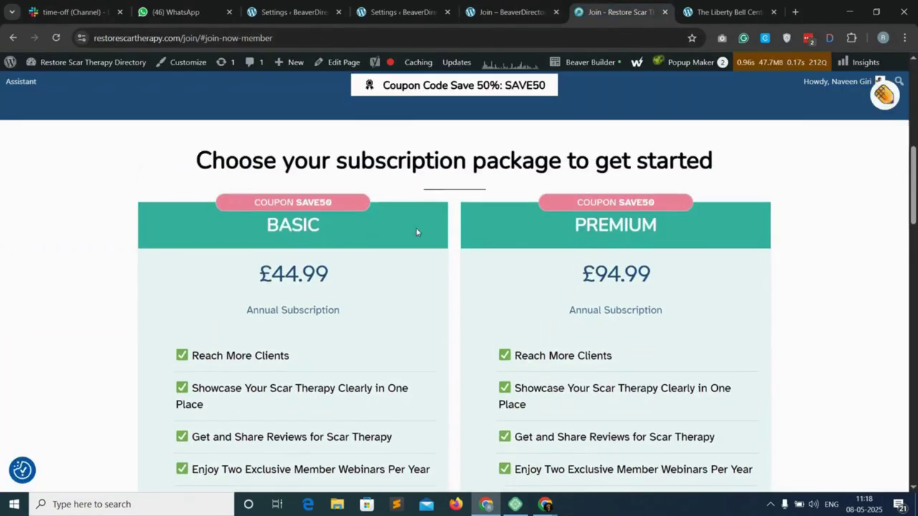
scroll(444, 227, up, 1)
triple_click(531, 194)
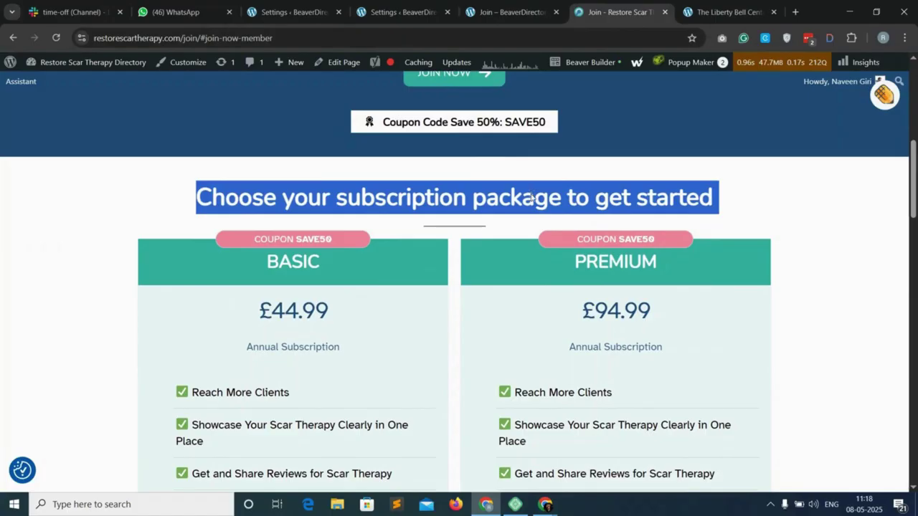
right_click(531, 194)
click(579, 205)
click(511, 12)
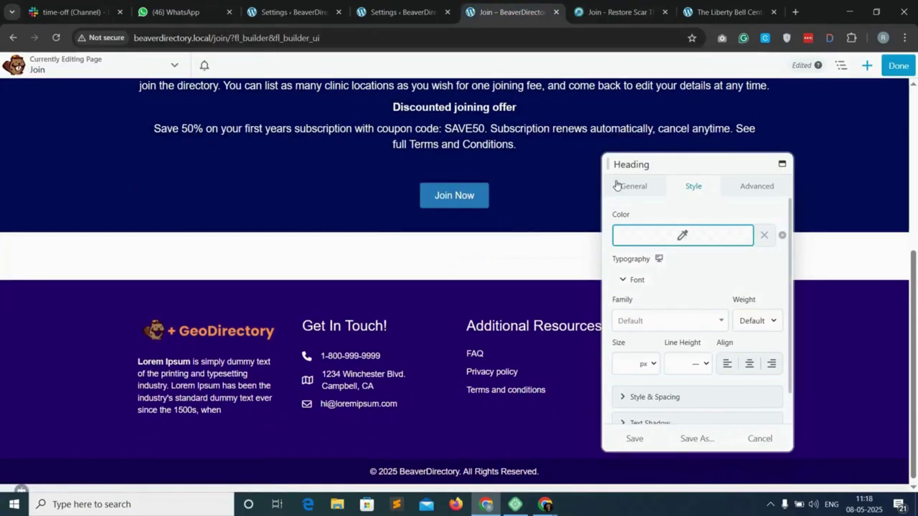
click(617, 185)
right_click(642, 235)
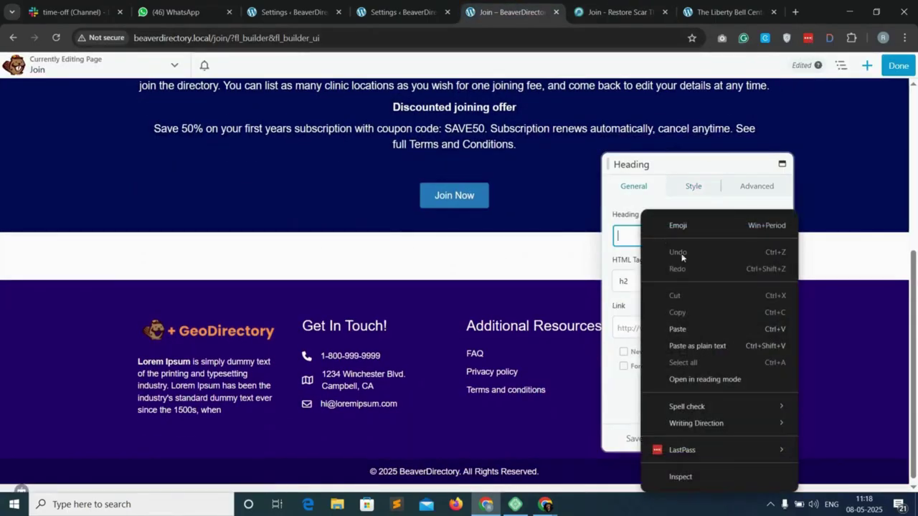
click(681, 329)
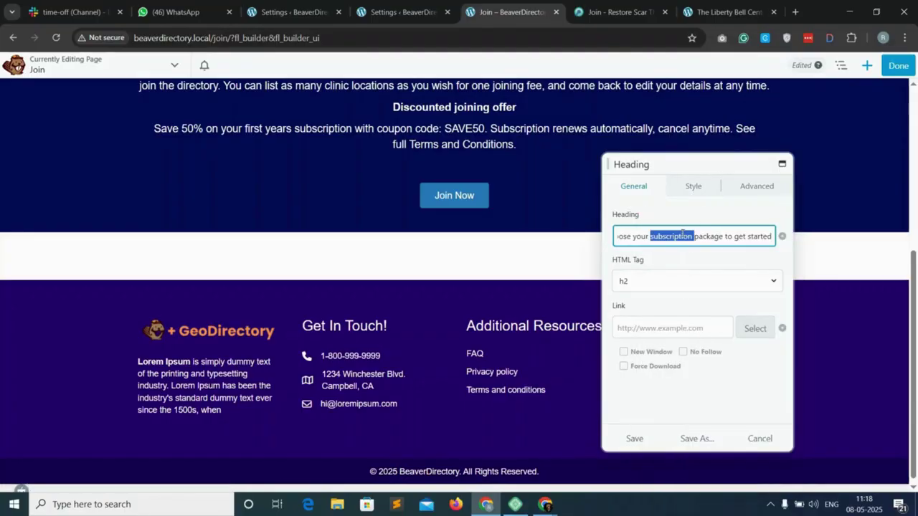
triple_click(687, 233)
Give the subscription heading the dark colour #1e001b and centre its text.
click(693, 188)
click(672, 233)
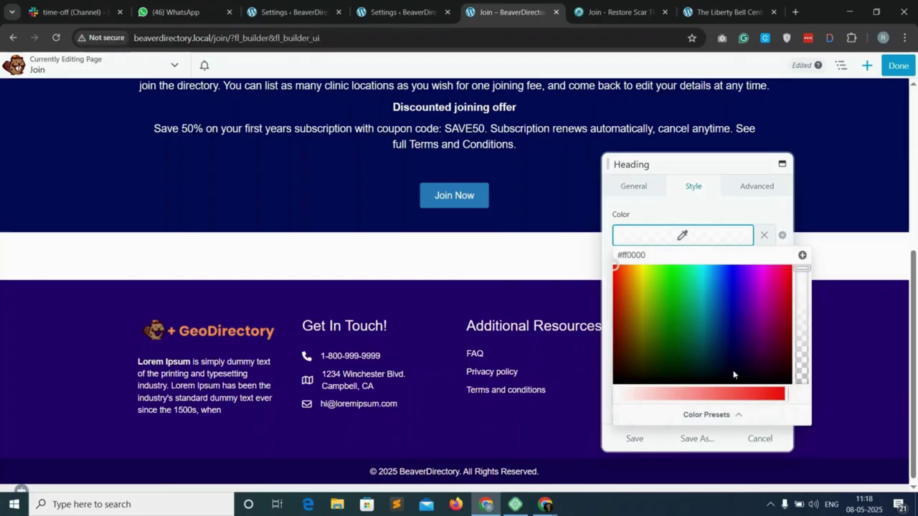
drag(746, 374, 765, 371)
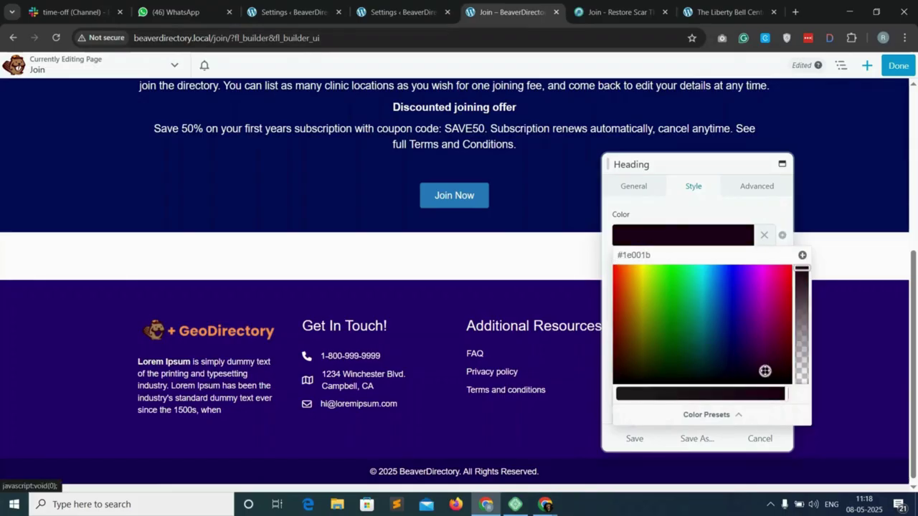
click(738, 206)
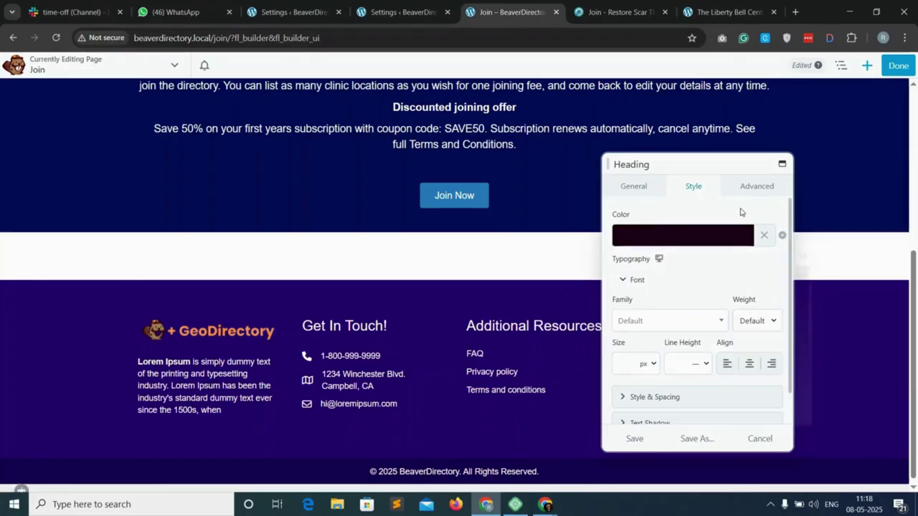
click(750, 364)
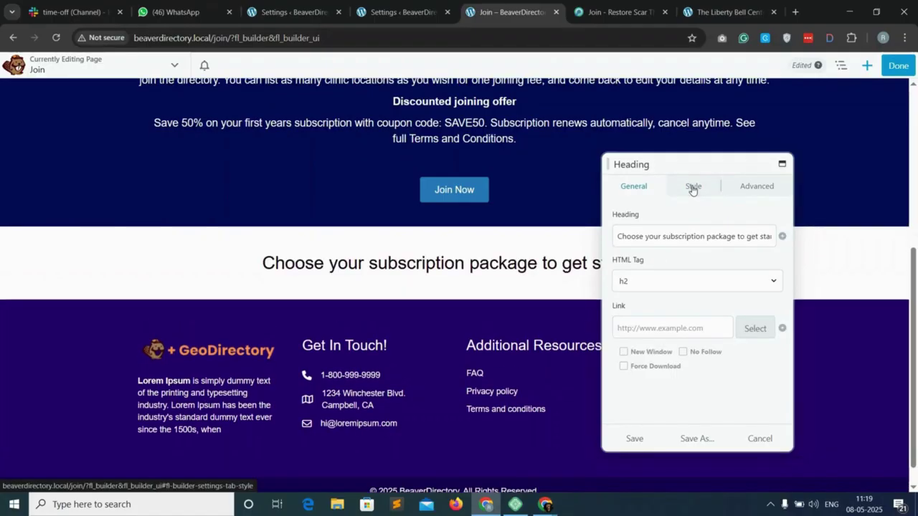
Set the subscription heading's font weight to Semi-Bold and save the module.
click(691, 188)
click(753, 321)
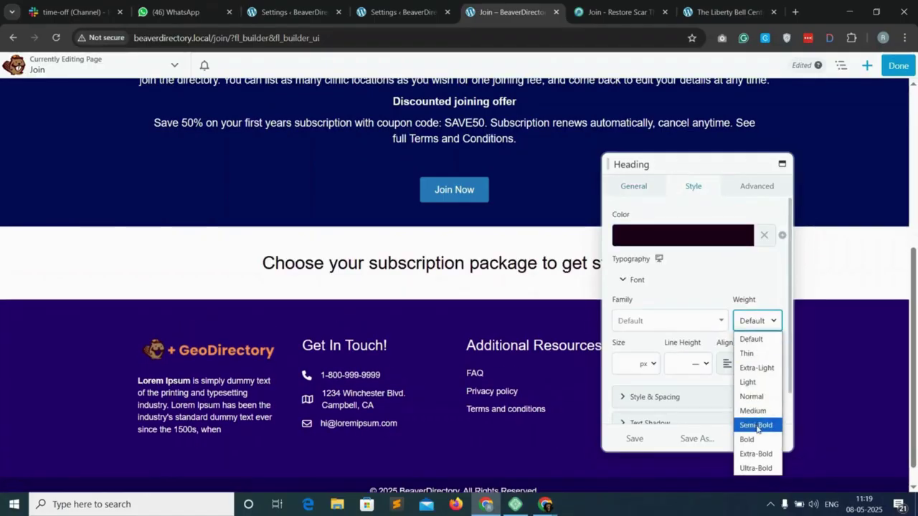
click(757, 428)
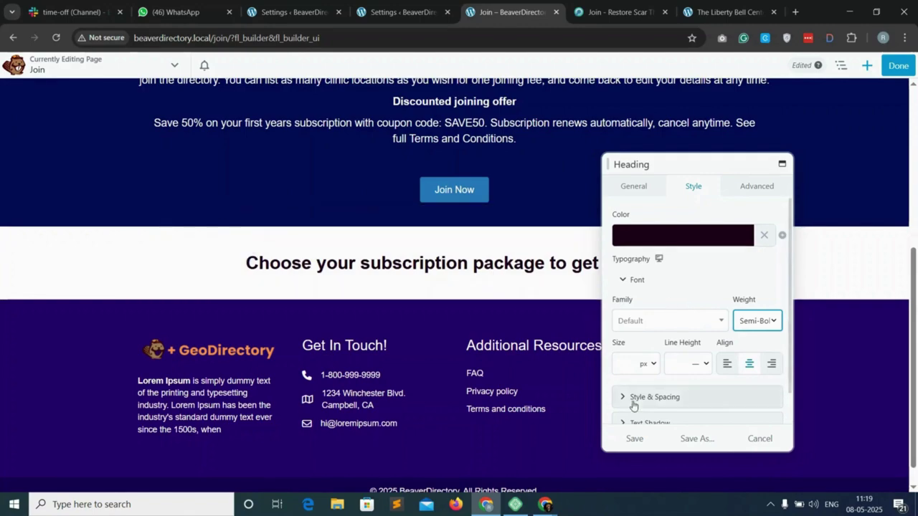
click(635, 439)
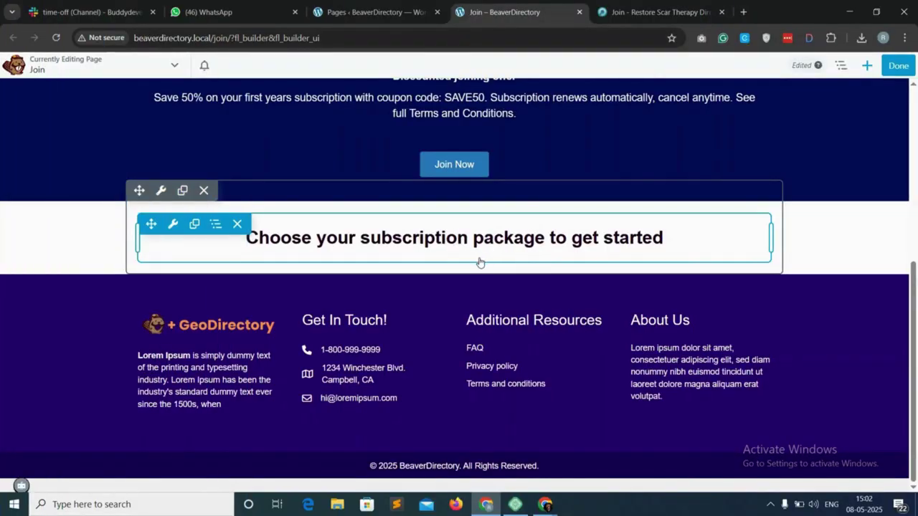
Check the package layout on the Restore Scar Therapy page and add a Pricing Table module below the subscription heading.
key(ctrl+Tab)
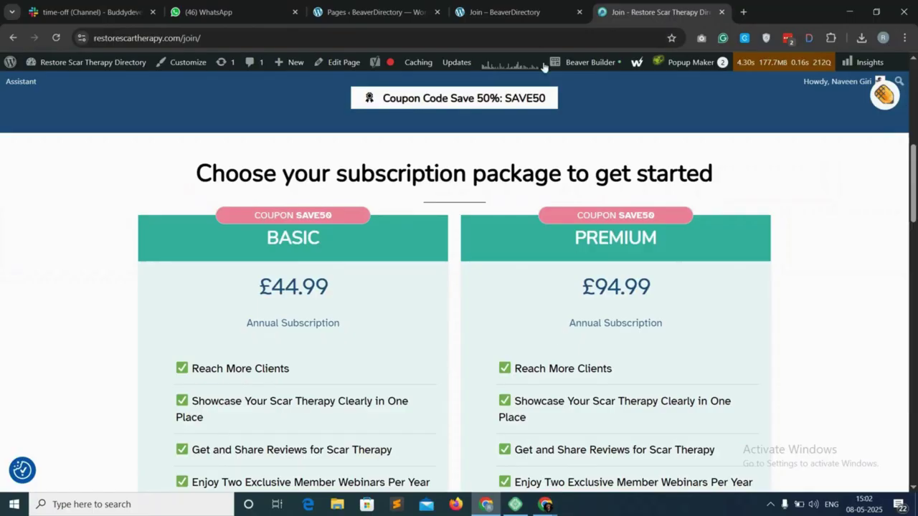
click(505, 12)
click(867, 65)
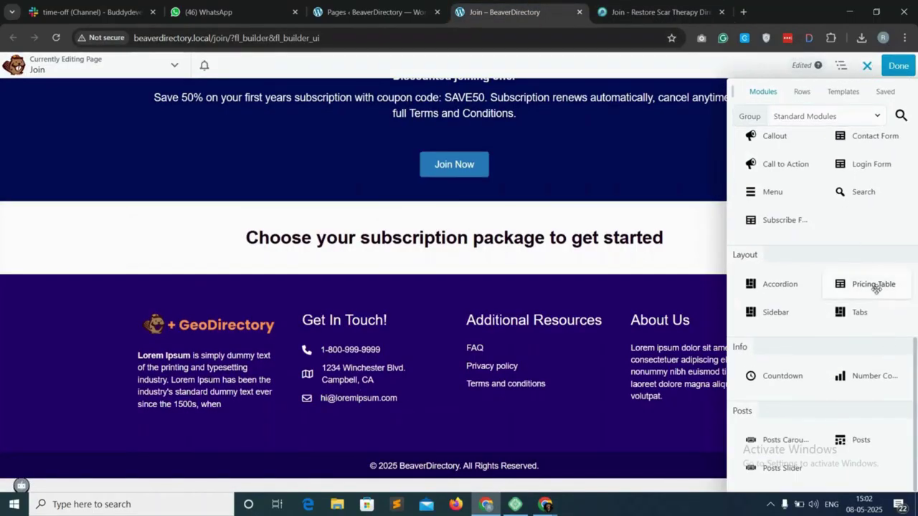
drag(873, 285, 424, 303)
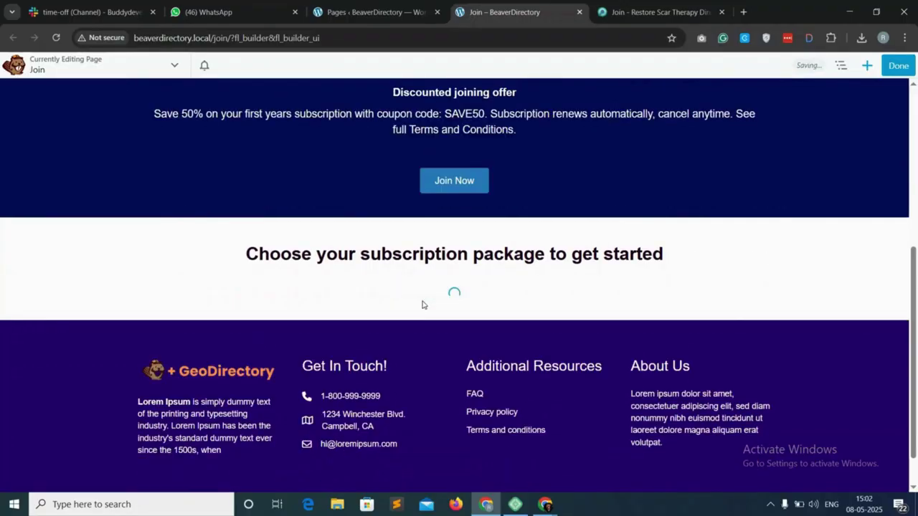
Edit the first pricing box, title it FREE and keep its ribbon set to No.
click(641, 188)
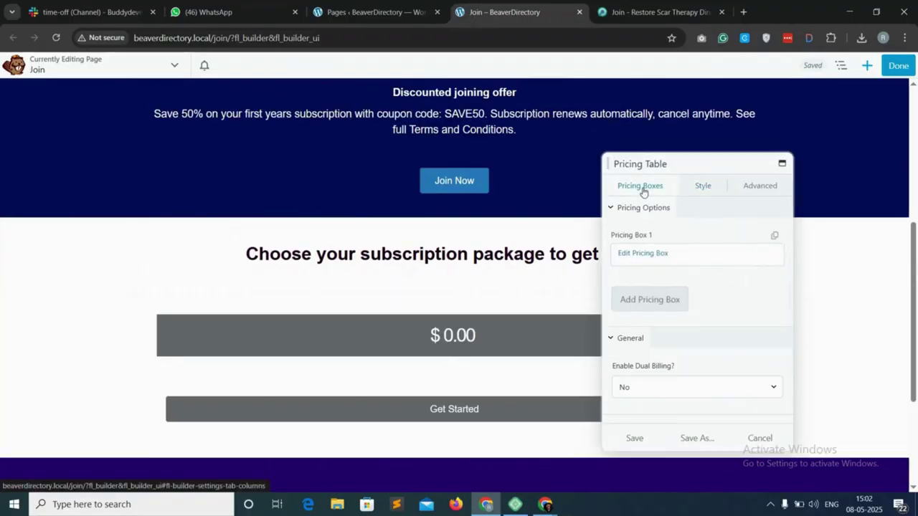
click(642, 257)
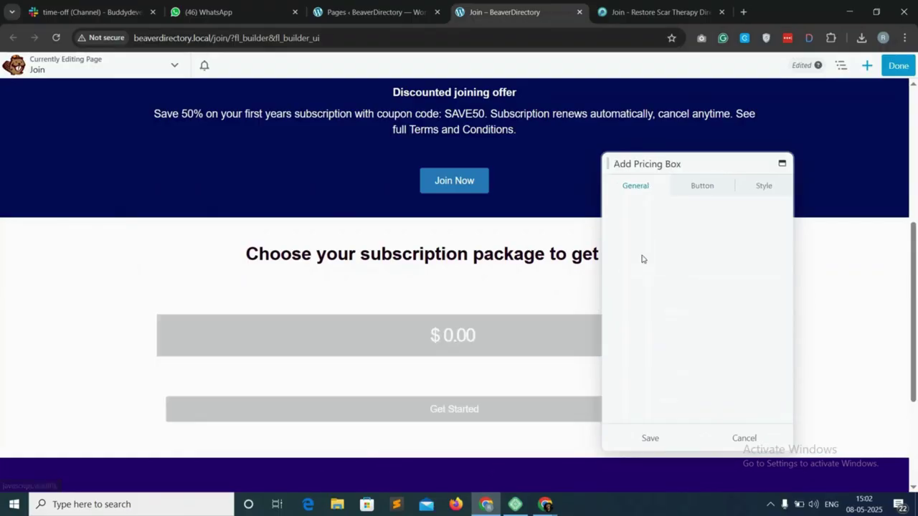
text(FREE)
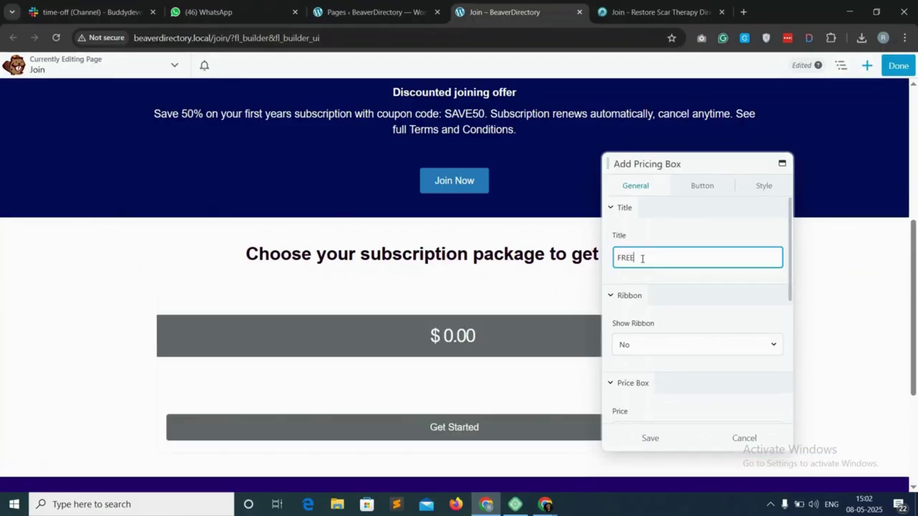
click(656, 345)
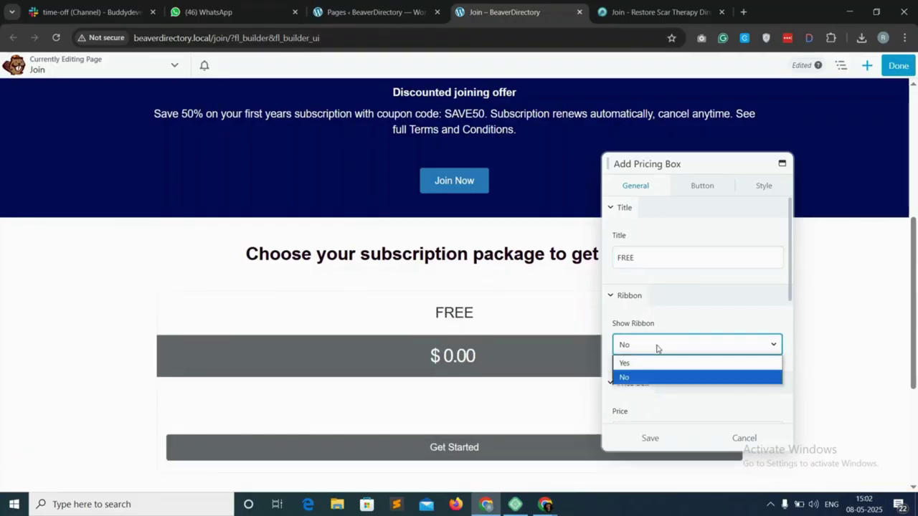
click(656, 346)
Set the duration of the FREE pricing box to Monthly.
scroll(653, 345, down, 2)
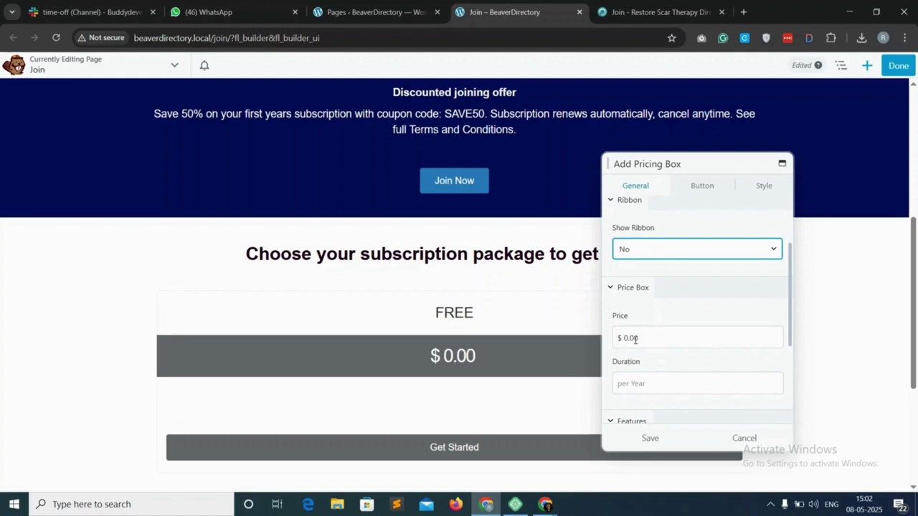
scroll(632, 340, down, 1)
scroll(624, 330, down, 1)
click(643, 325)
text(Monthly)
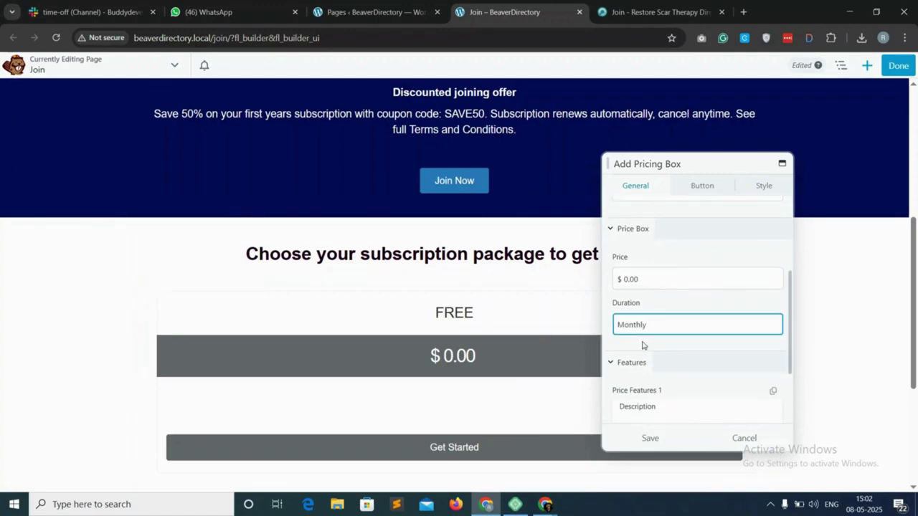
Fill the FREE box's features with "Reach More Clients" and three "Showcase Your Scar Therapy Clearly in One Place" entries from the reference page.
scroll(643, 346, down, 2)
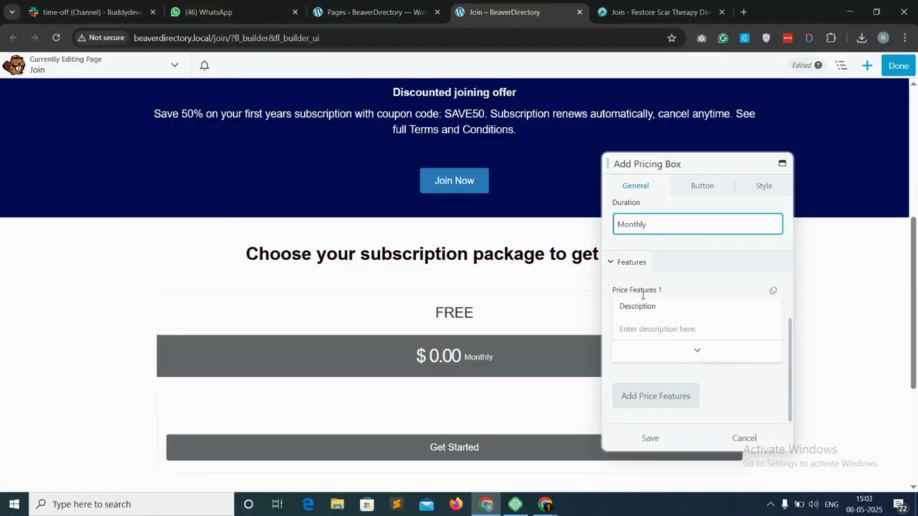
click(649, 327)
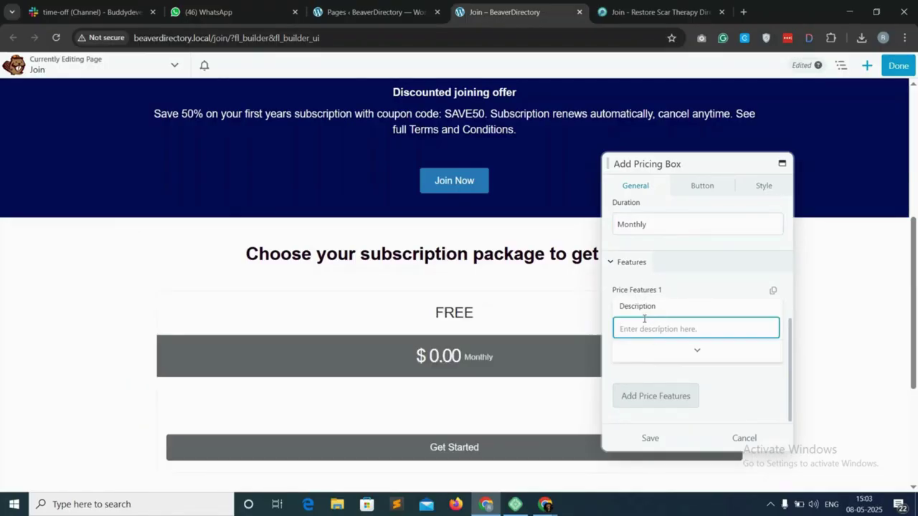
click(623, 6)
triple_click(249, 366)
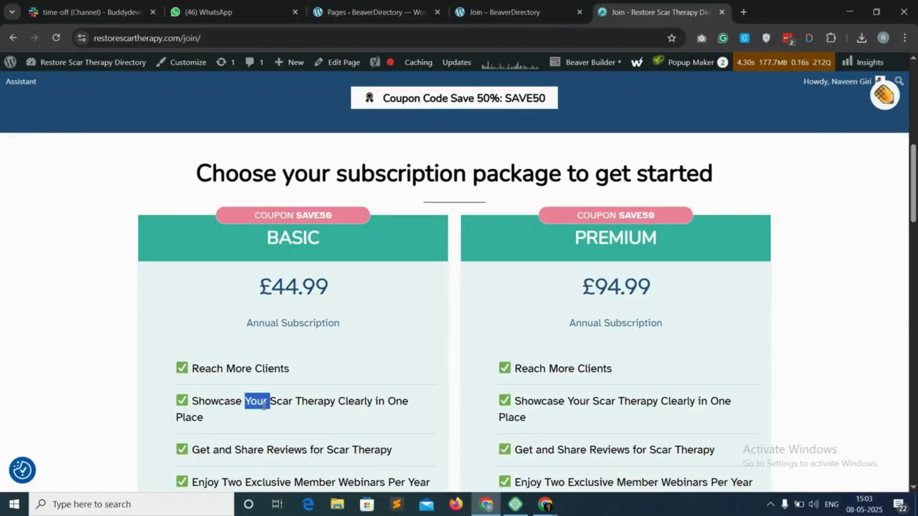
triple_click(261, 402)
key(ctrl+c)
click(492, 4)
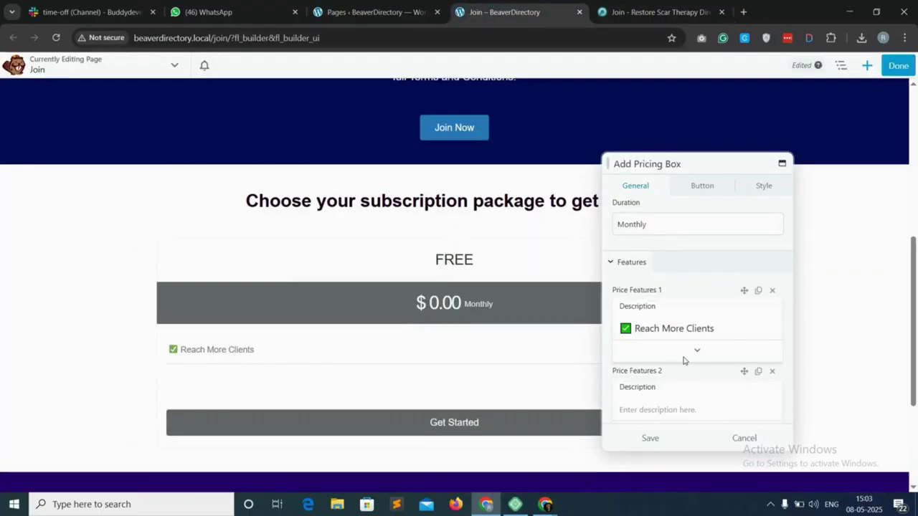
scroll(677, 366, down, 2)
click(643, 330)
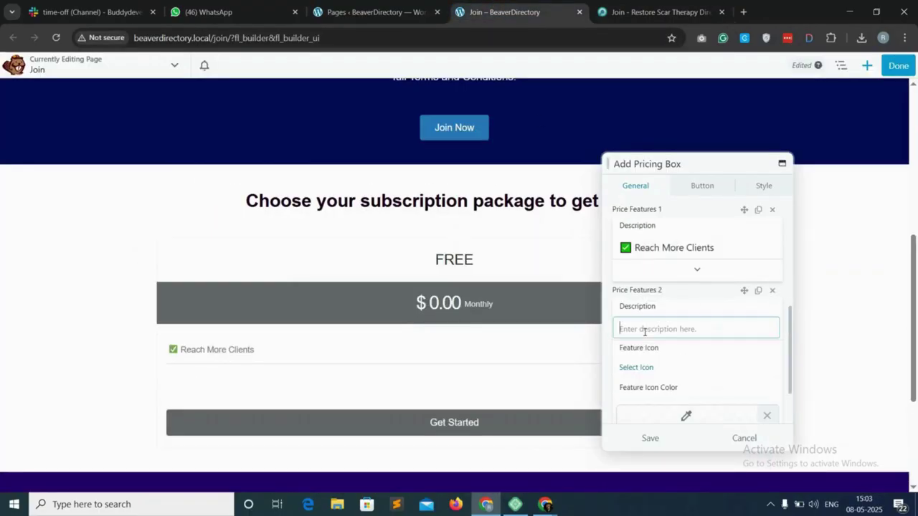
key(ctrl+v)
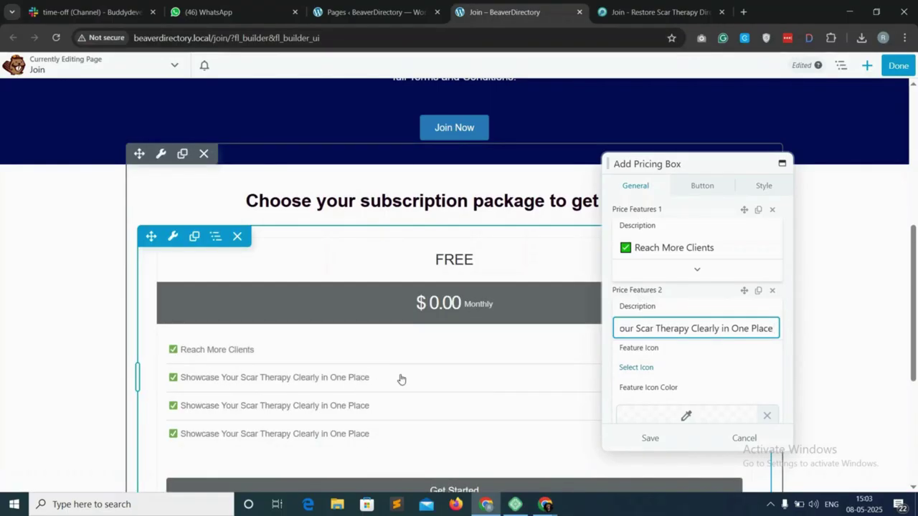
Change the FREE pricing box's accent color to dark navy blue.
click(764, 185)
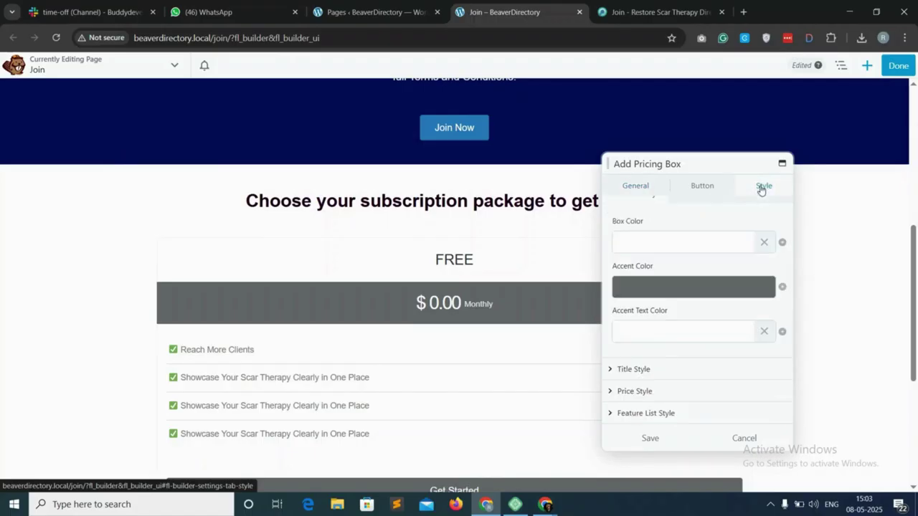
click(633, 369)
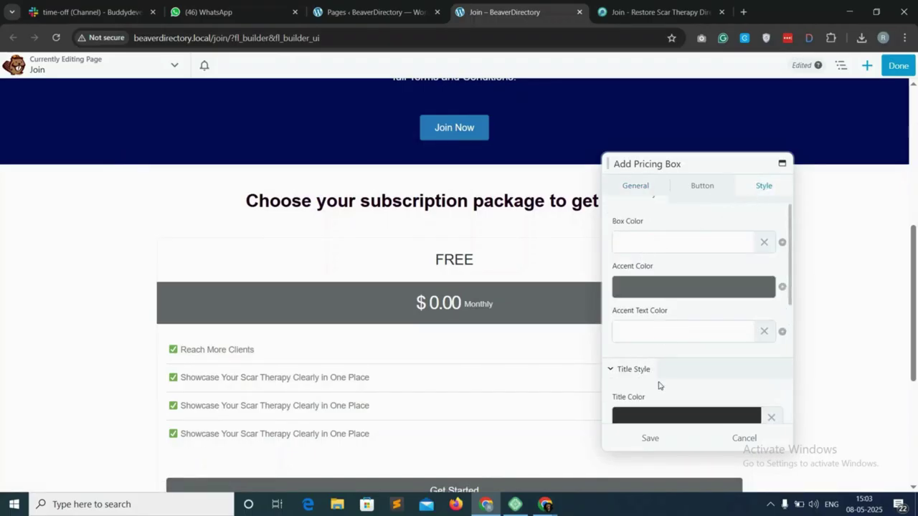
scroll(659, 386, down, 4)
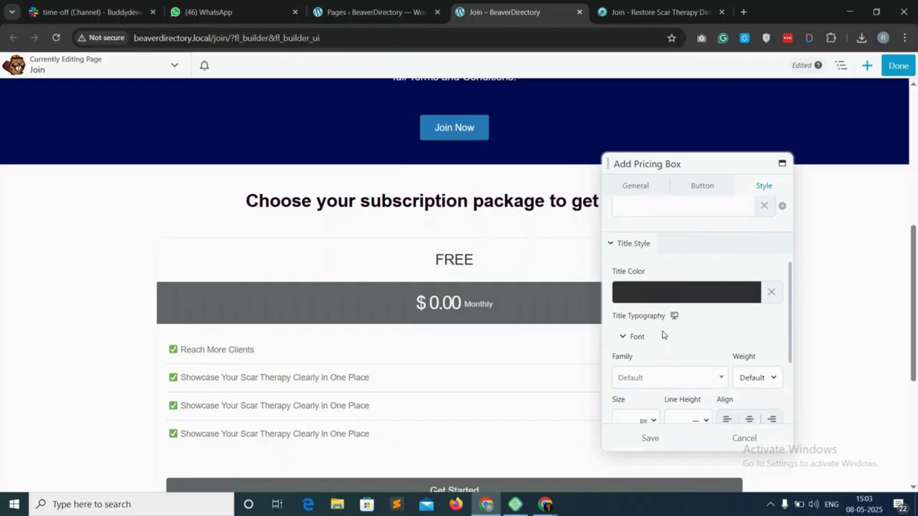
scroll(663, 335, down, 5)
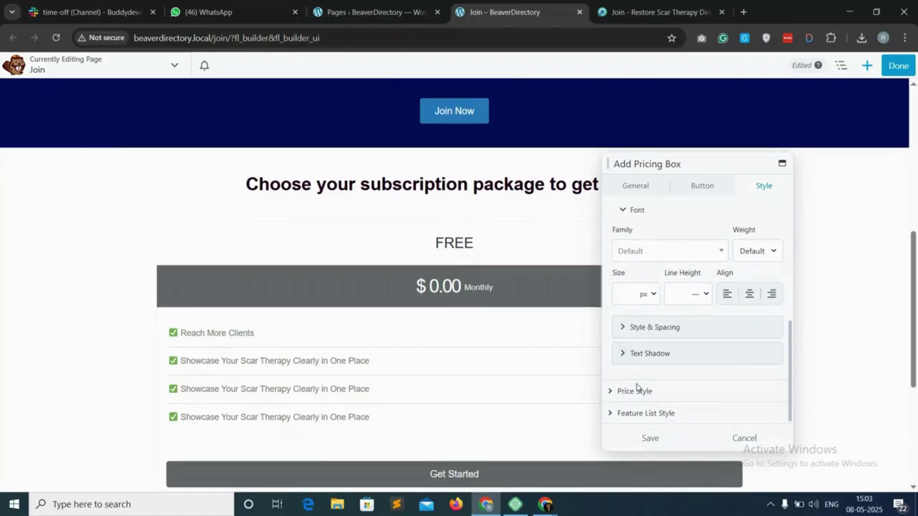
click(646, 391)
scroll(668, 385, down, 4)
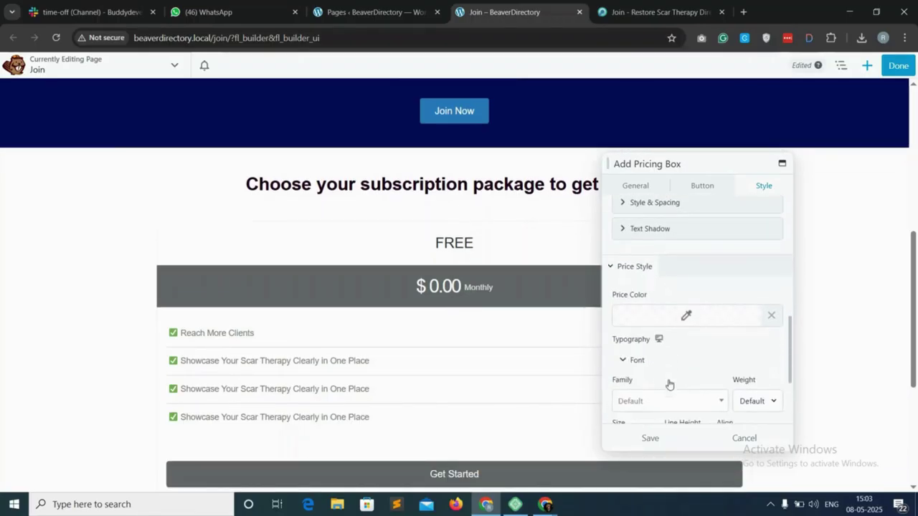
scroll(674, 311, down, 1)
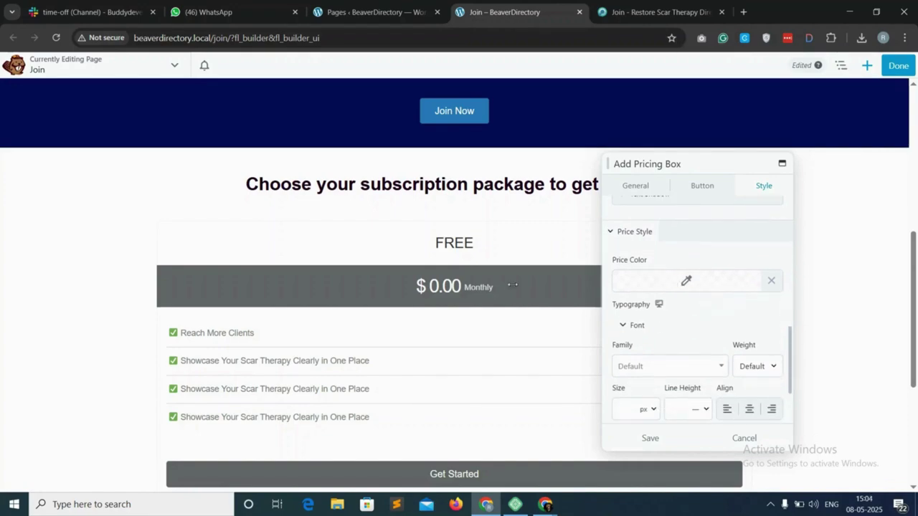
scroll(702, 320, up, 5)
click(694, 301)
drag(802, 334, 801, 412)
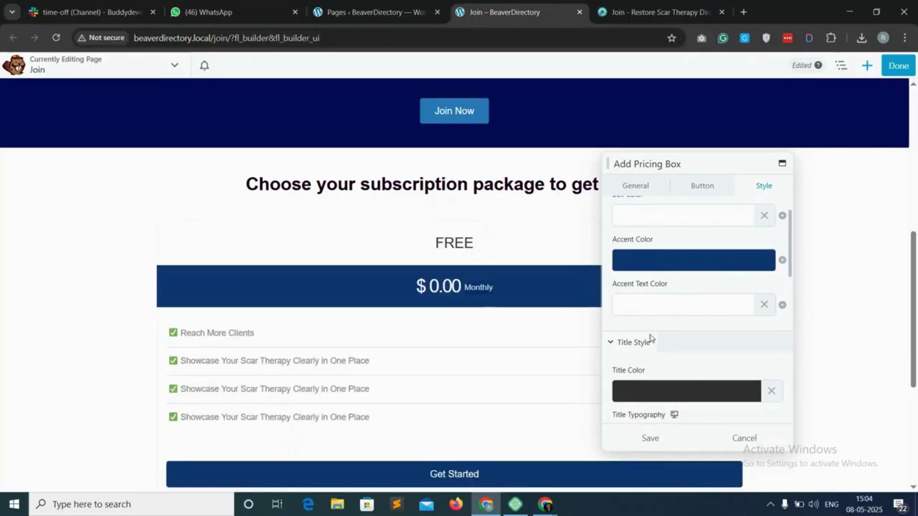
scroll(659, 340, down, 2)
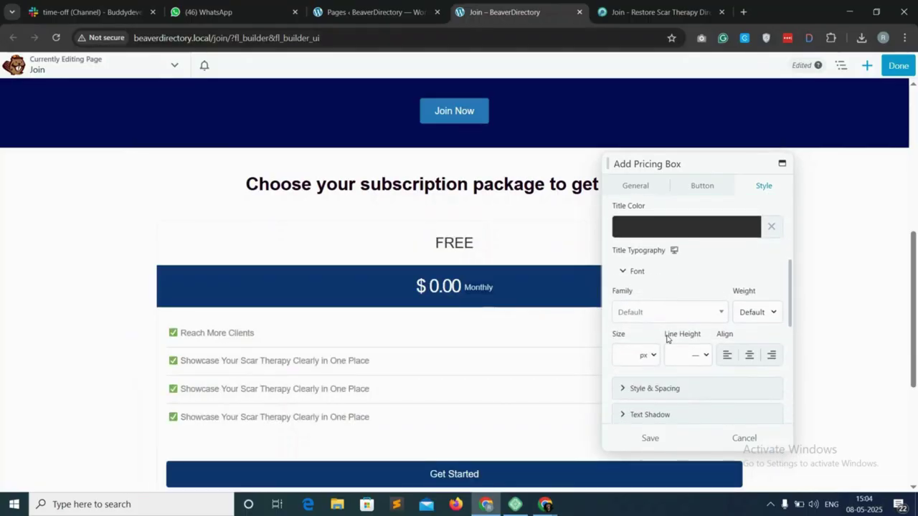
Change the FREE box's button text to "Join Now" and set the button width to Auto.
click(702, 186)
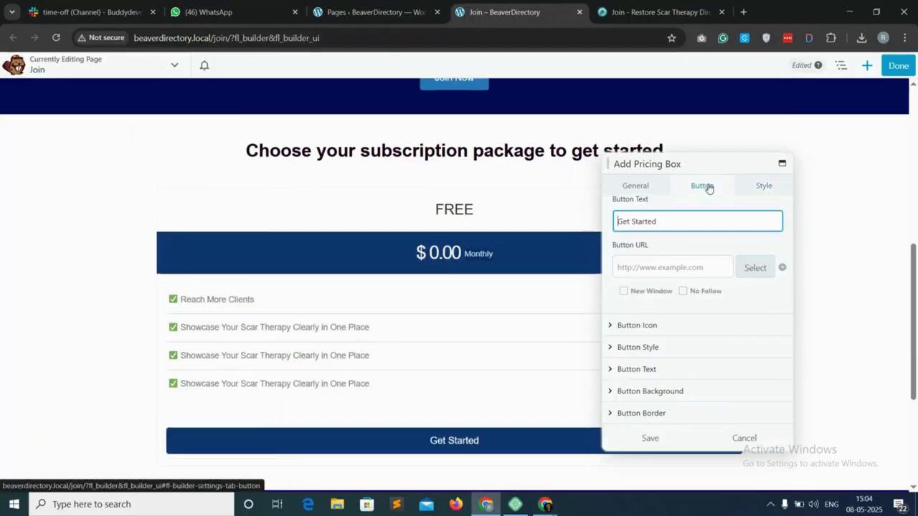
triple_click(634, 225)
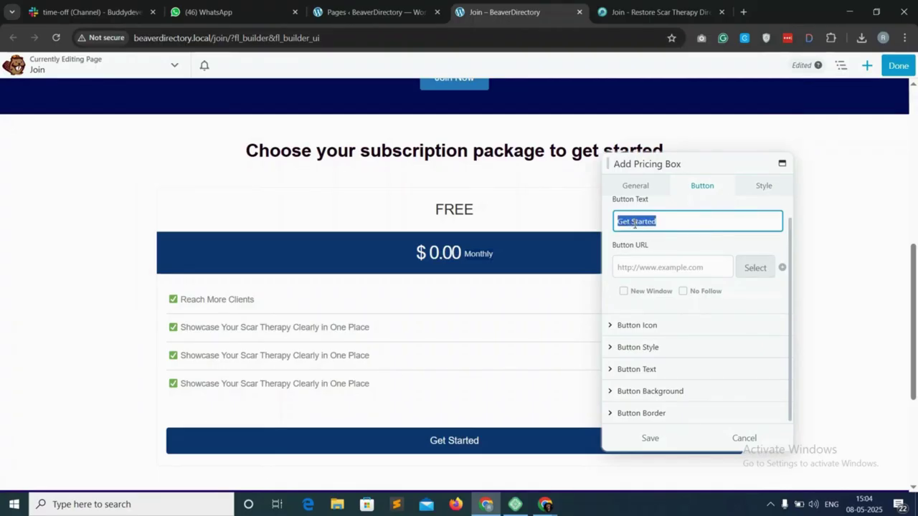
text(Join Now)
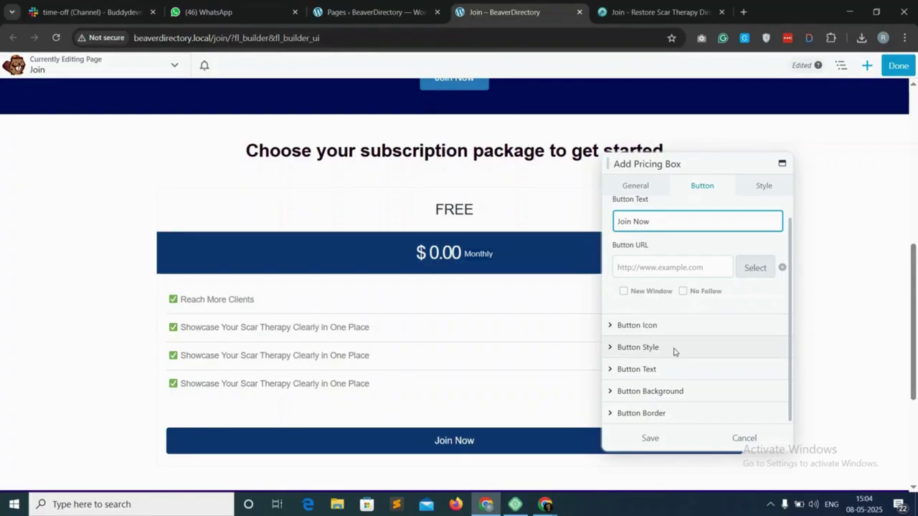
click(674, 348)
click(662, 335)
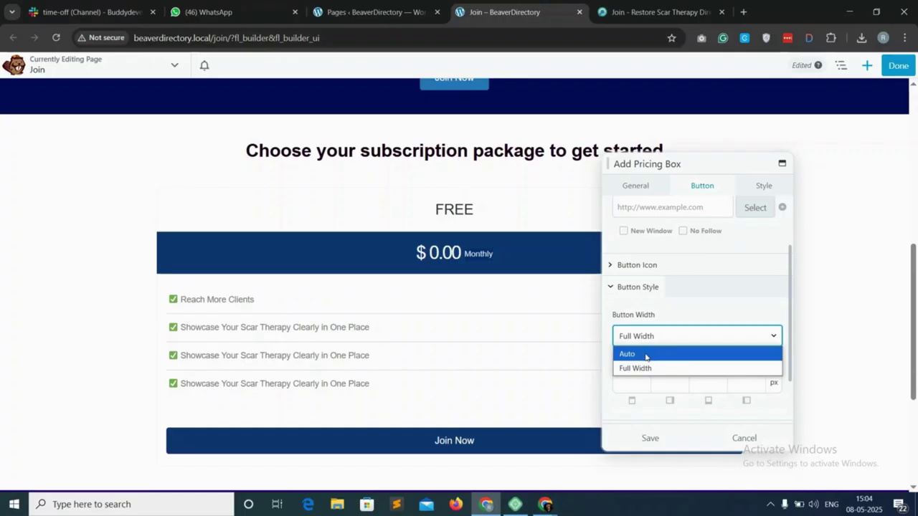
click(645, 354)
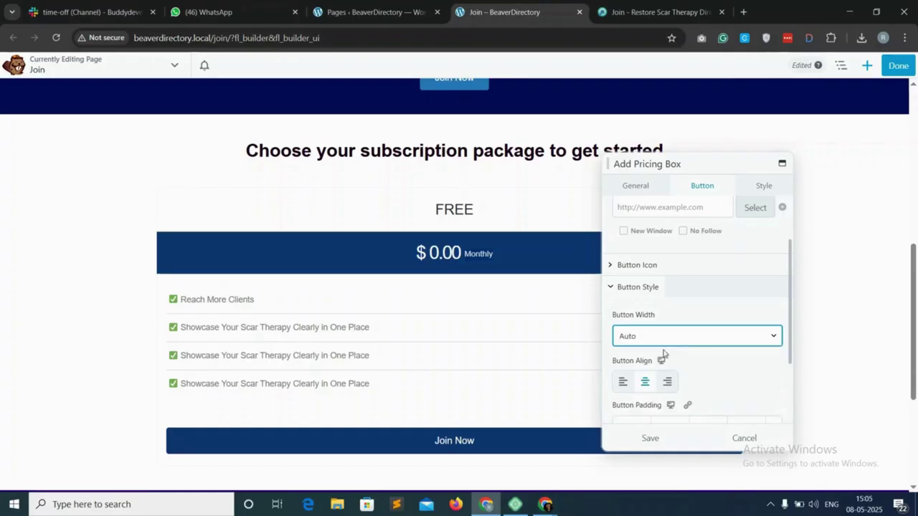
click(646, 383)
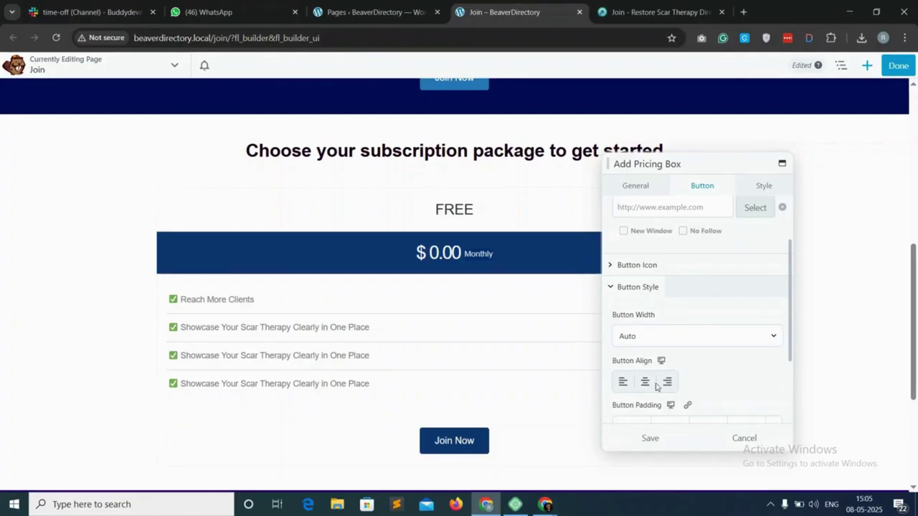
scroll(700, 387, down, 3)
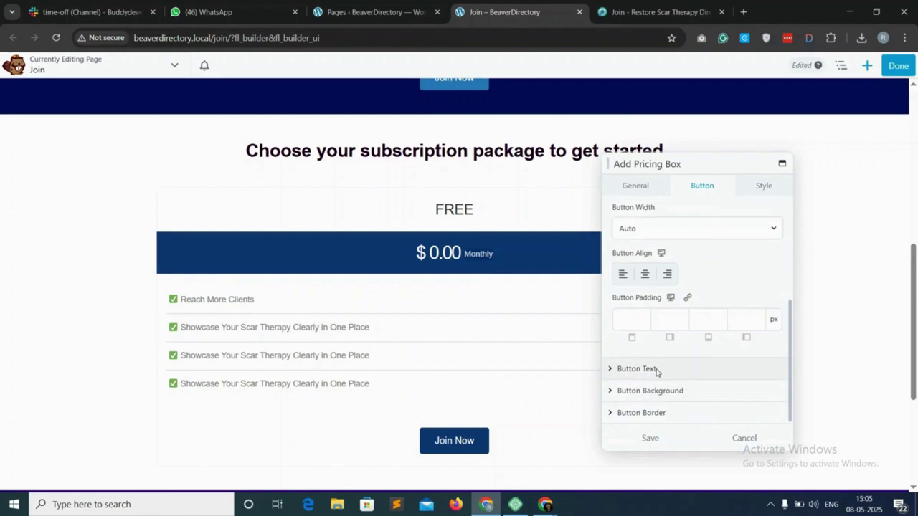
click(657, 372)
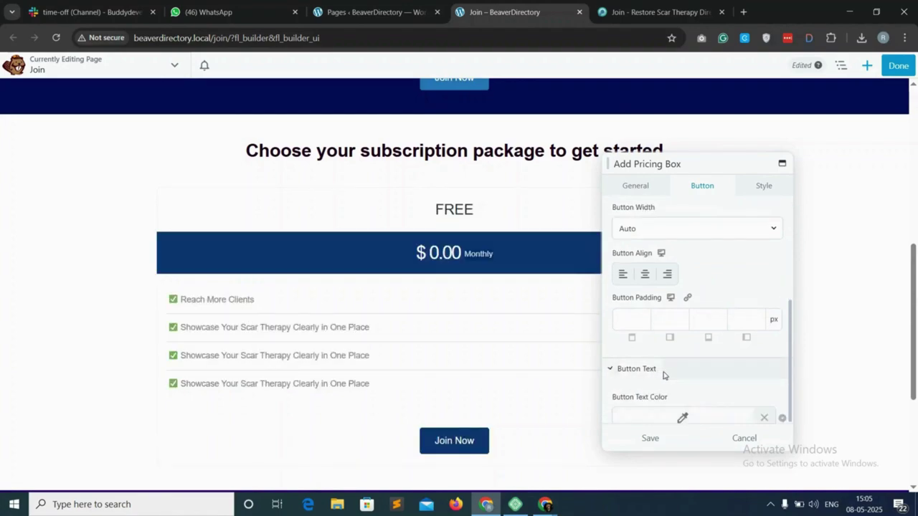
scroll(671, 380, down, 3)
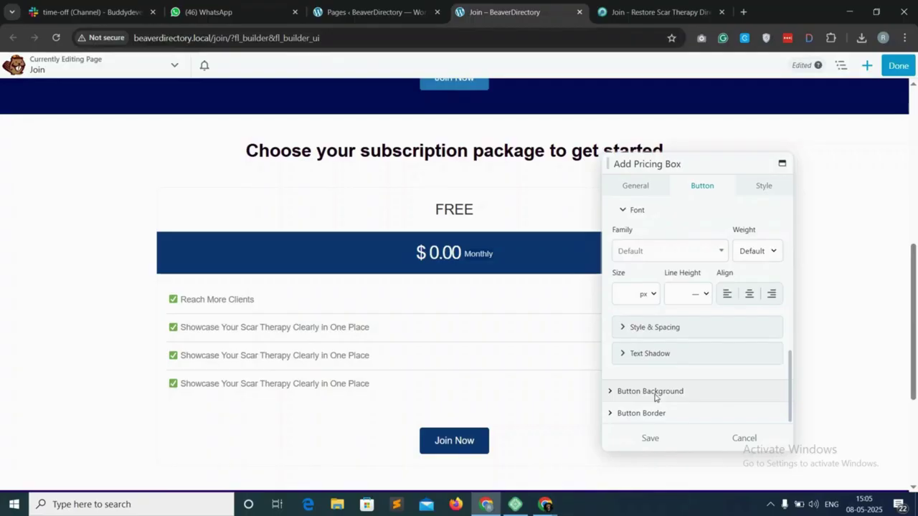
click(674, 392)
scroll(684, 358, down, 2)
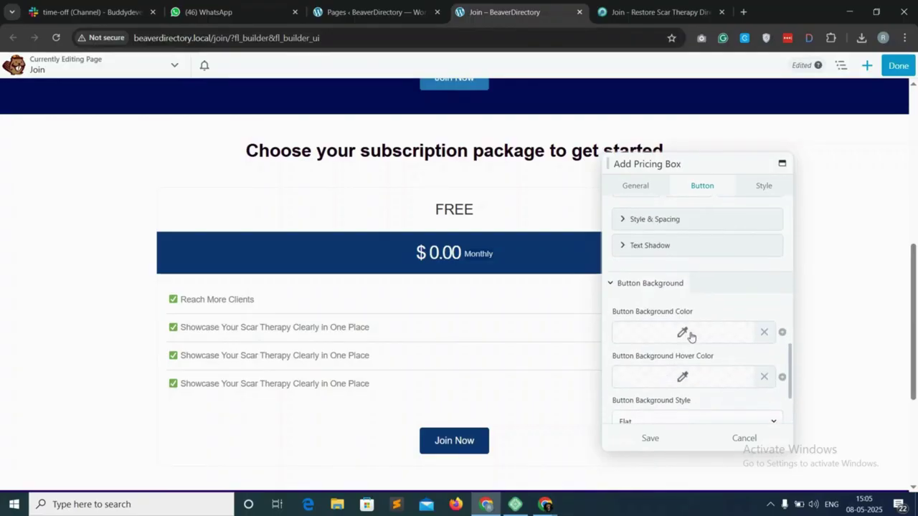
scroll(681, 378, down, 1)
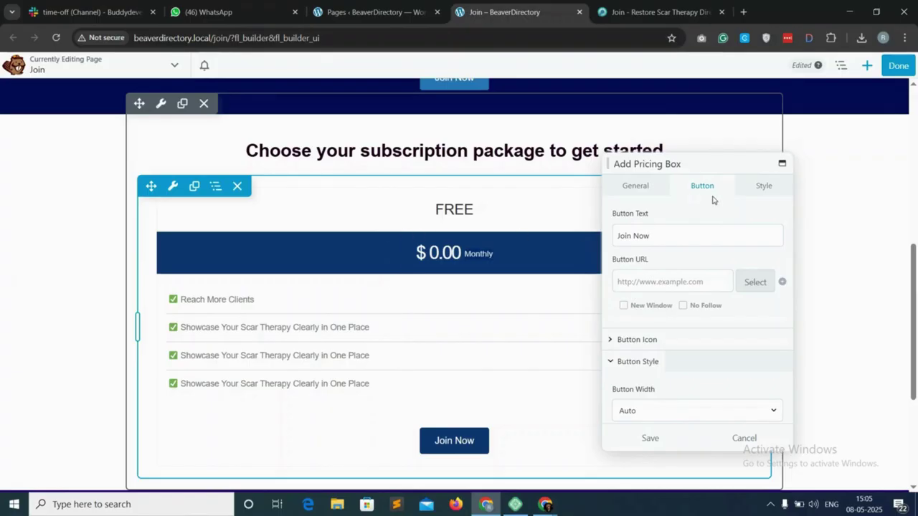
Set the FREE box's box color to a pale translucent teal and save the pricing box.
click(766, 187)
click(671, 256)
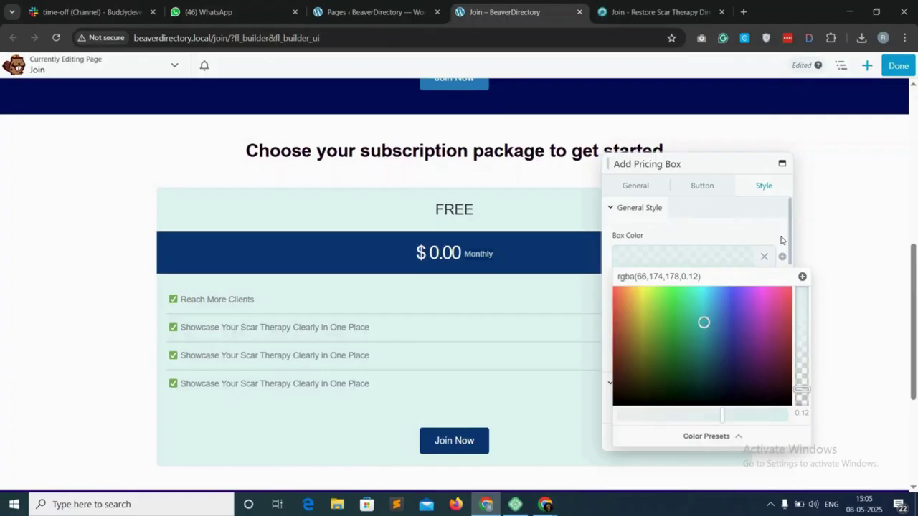
click(782, 241)
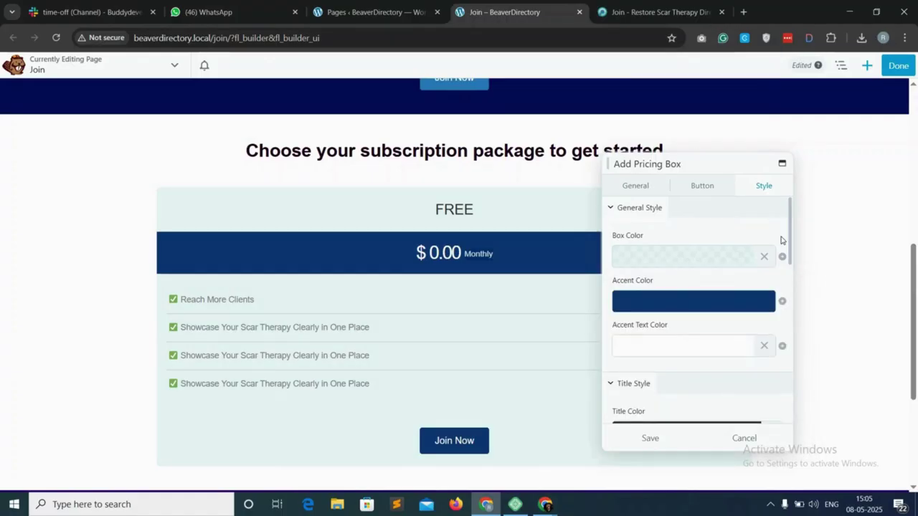
click(656, 436)
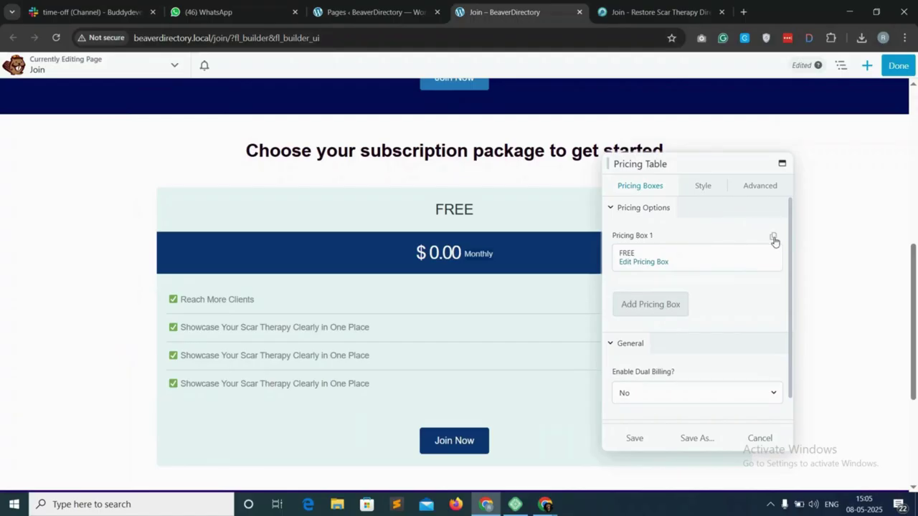
Duplicate the FREE pricing box and title the copy PREMIUM.
click(774, 238)
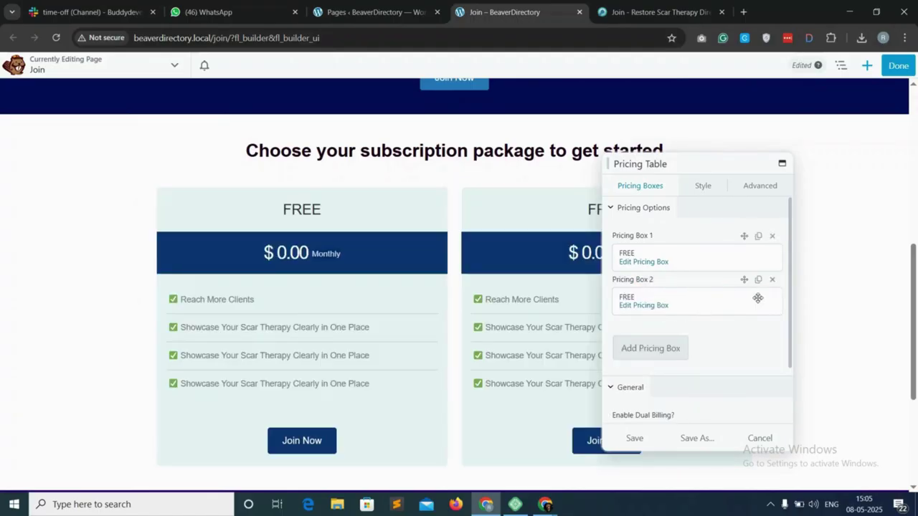
click(638, 307)
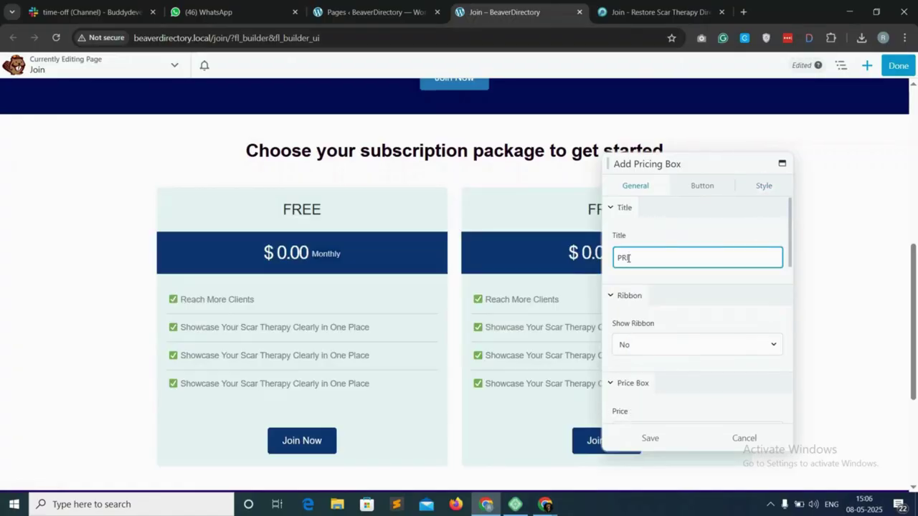
text(UM)
Set the PREMIUM box's price to $ 100.99 and its duration to Yearly.
scroll(695, 323, down, 2)
click(626, 375)
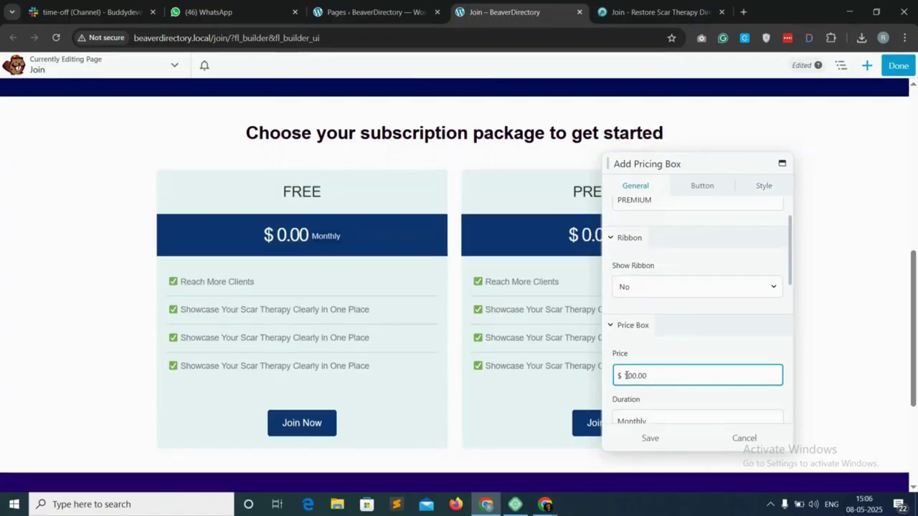
key(BackSpace)
key(BackSpace)
key(BackSpace)
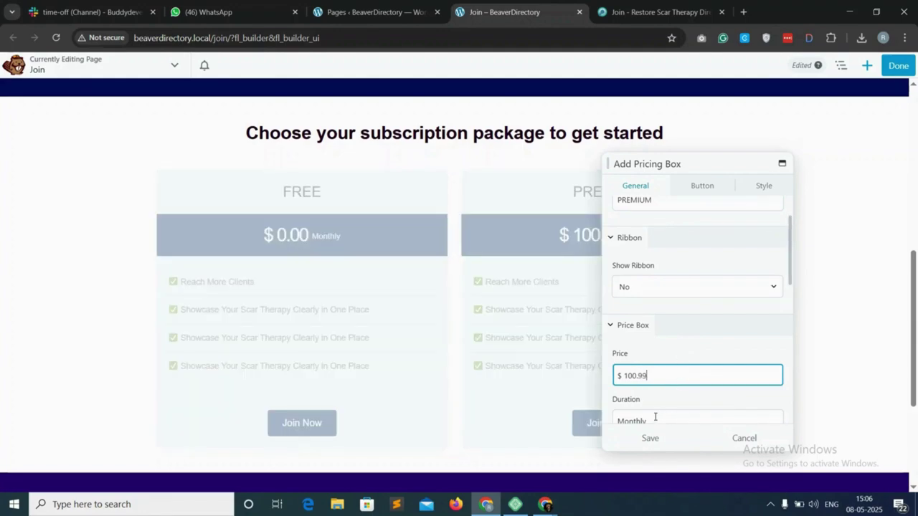
key(Tab)
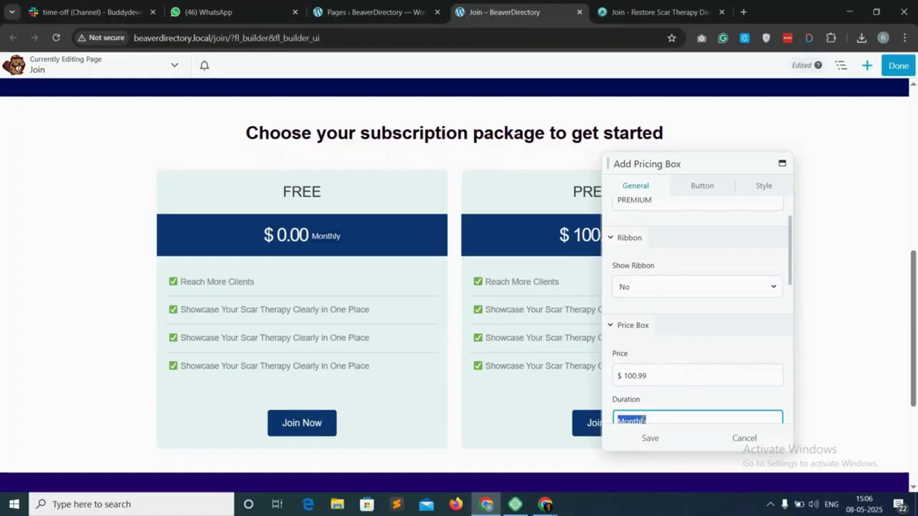
text(Yearly)
Review the PREMIUM box's copied features, then save the box and the Pricing Table module.
scroll(723, 302, down, 3)
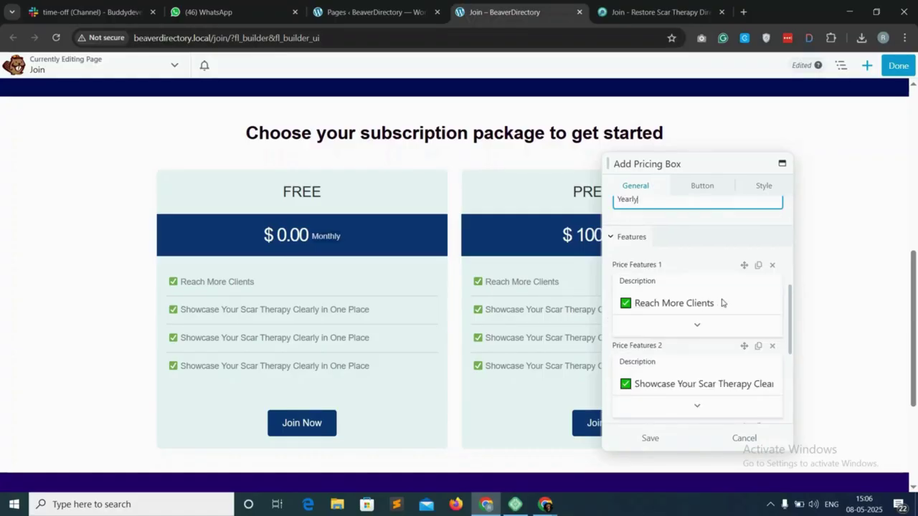
scroll(695, 323, down, 1)
scroll(677, 336, down, 1)
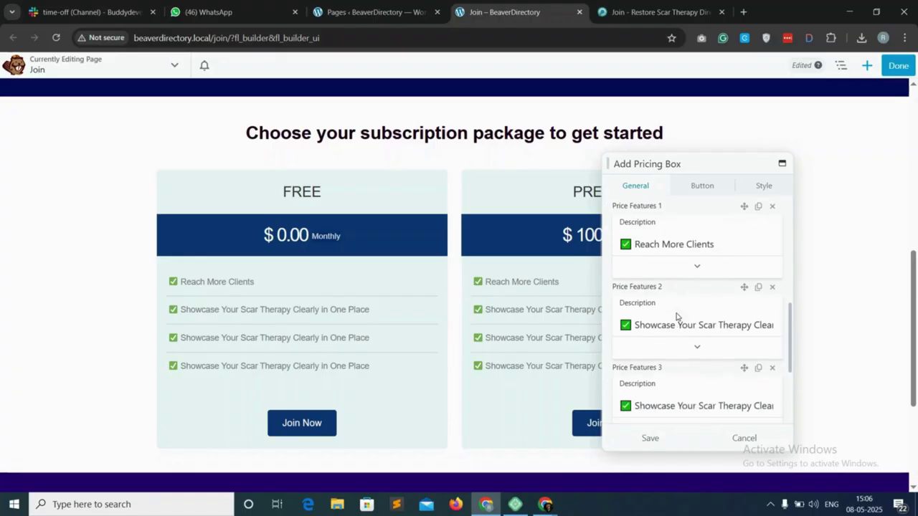
scroll(661, 367, down, 2)
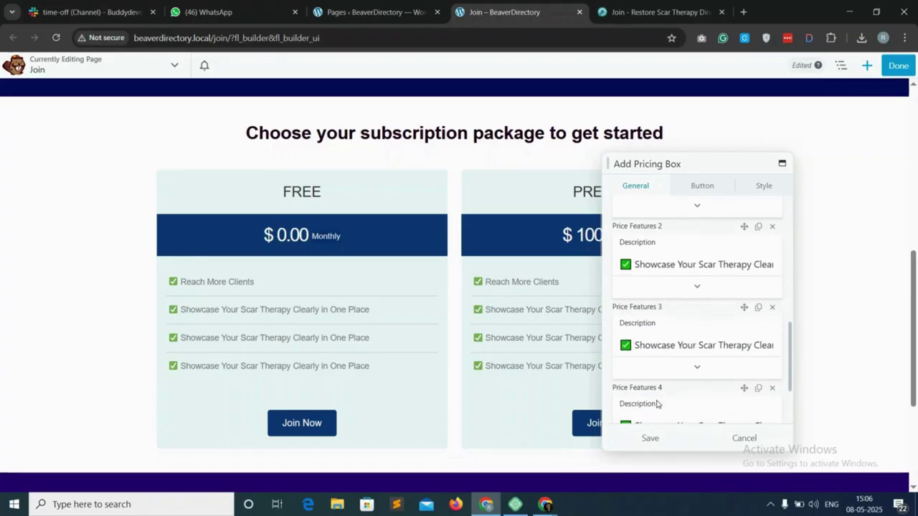
click(649, 437)
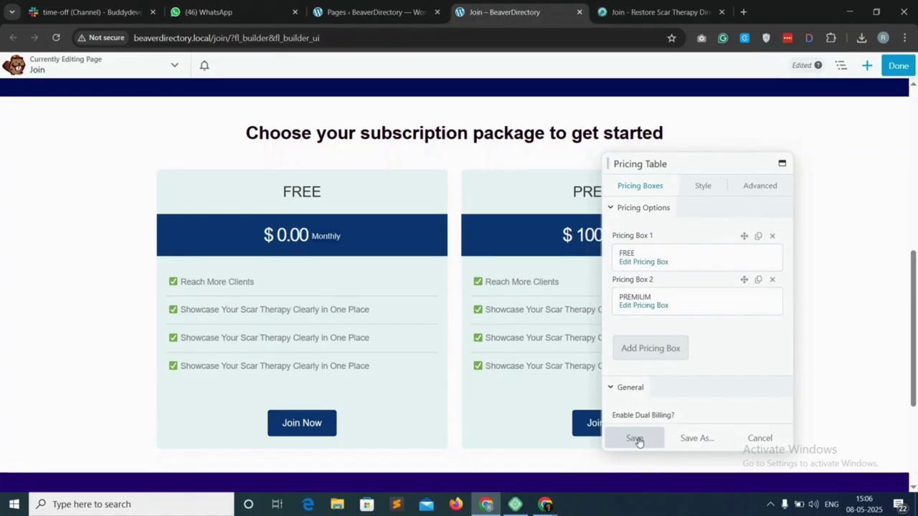
click(635, 438)
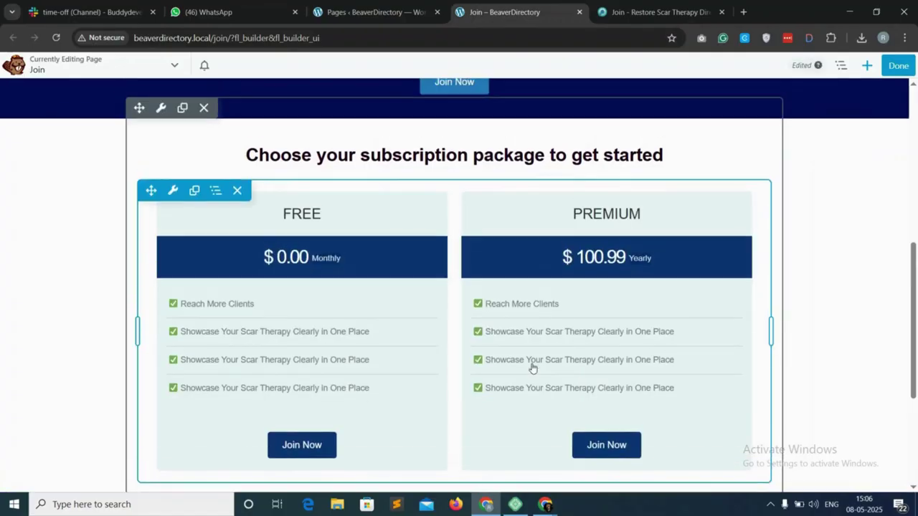
Give the pricing table's row the HTML ID prining-bar and save the row settings.
scroll(532, 368, up, 1)
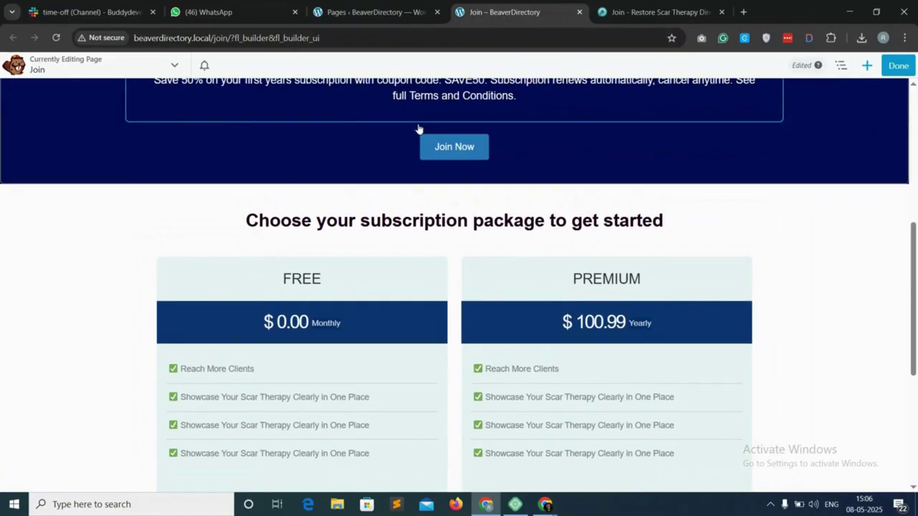
scroll(430, 215, down, 1)
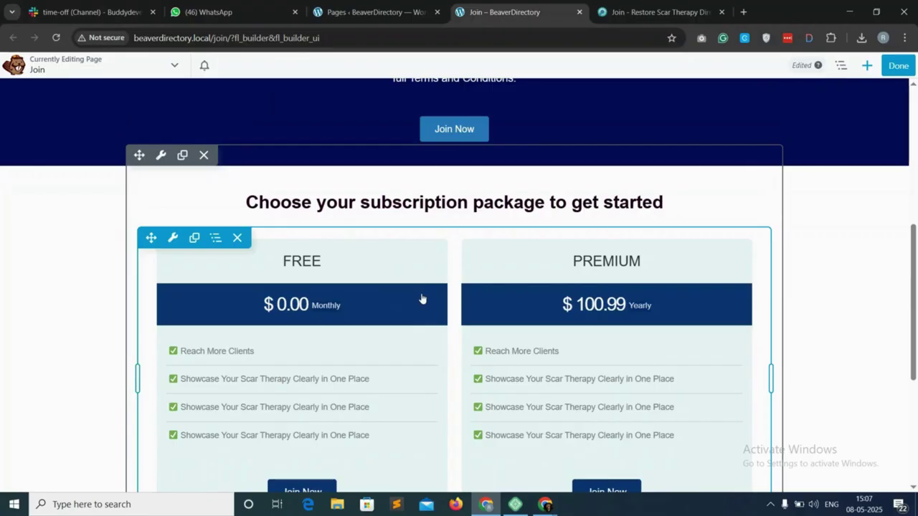
click(161, 155)
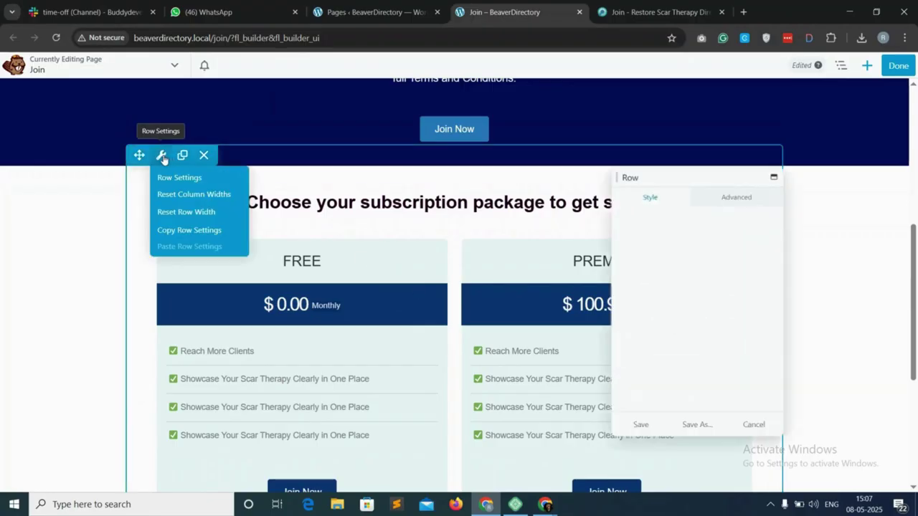
click(739, 185)
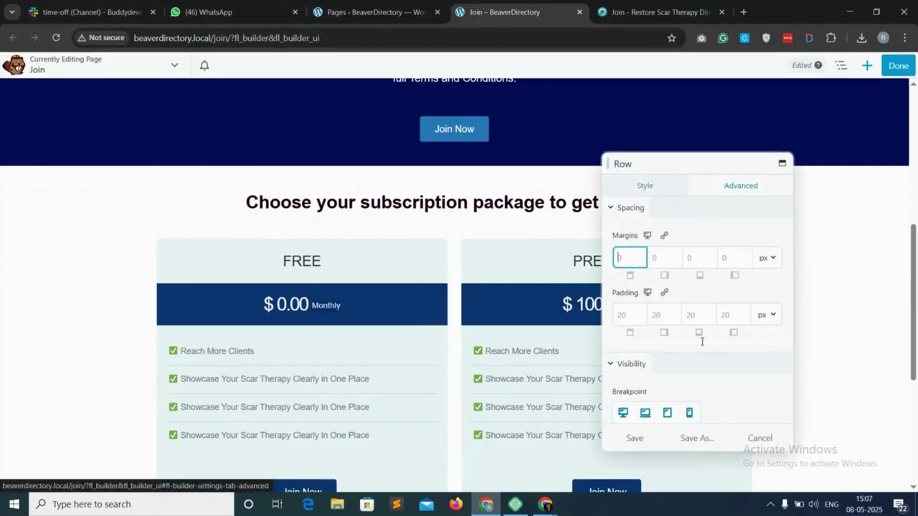
scroll(695, 387, down, 8)
click(643, 351)
text(priningbar)
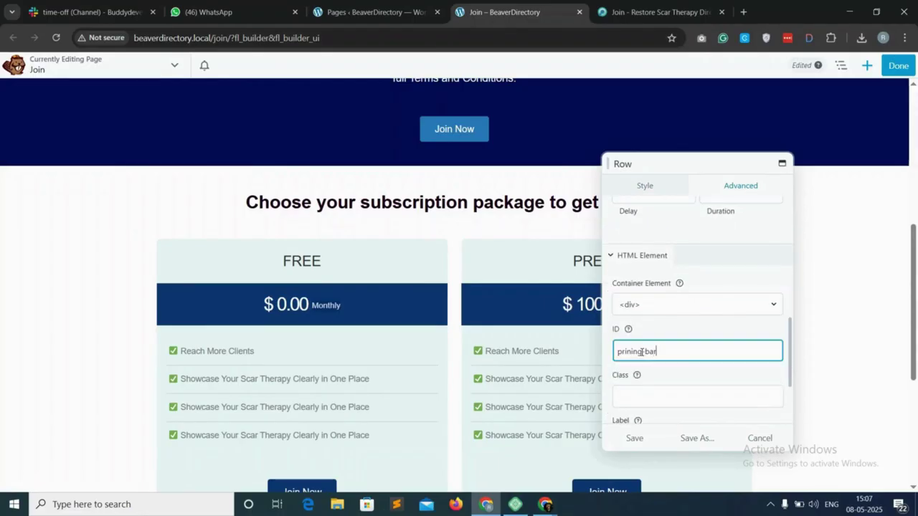
key(ctrl+a)
click(635, 438)
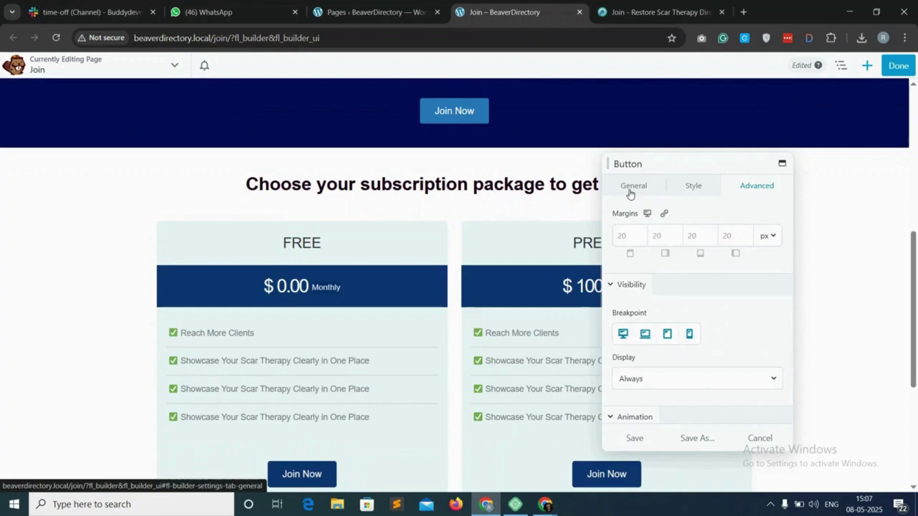
Link the intro section's Join Now button to #prining-bar and save the button.
scroll(642, 330, down, 1)
click(635, 361)
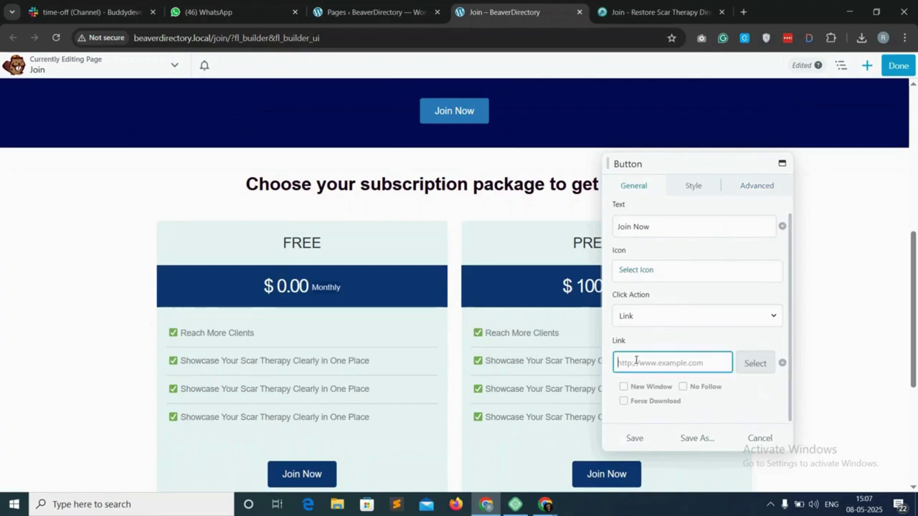
text(#prining-bar)
click(635, 438)
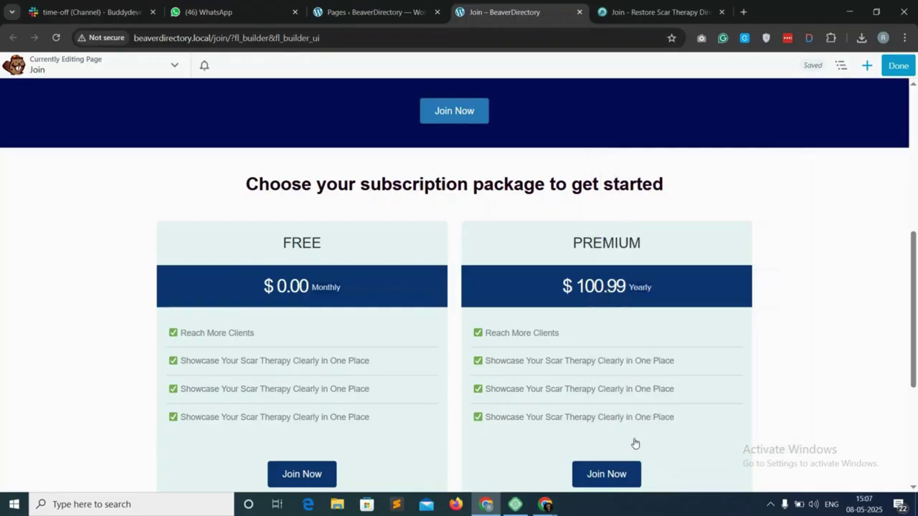
Publish the Join page and test the intro Join Now button's jump to the pricing section on the live page.
scroll(520, 183, down, 1)
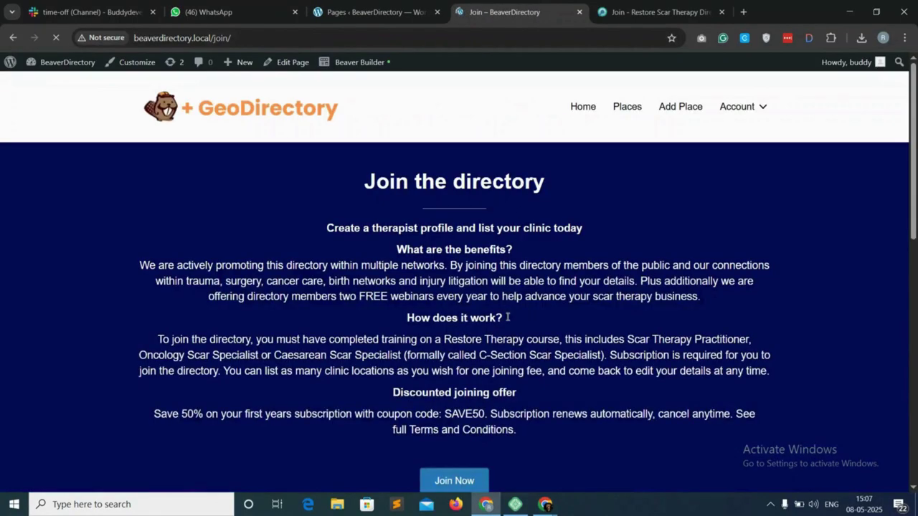
scroll(507, 316, down, 6)
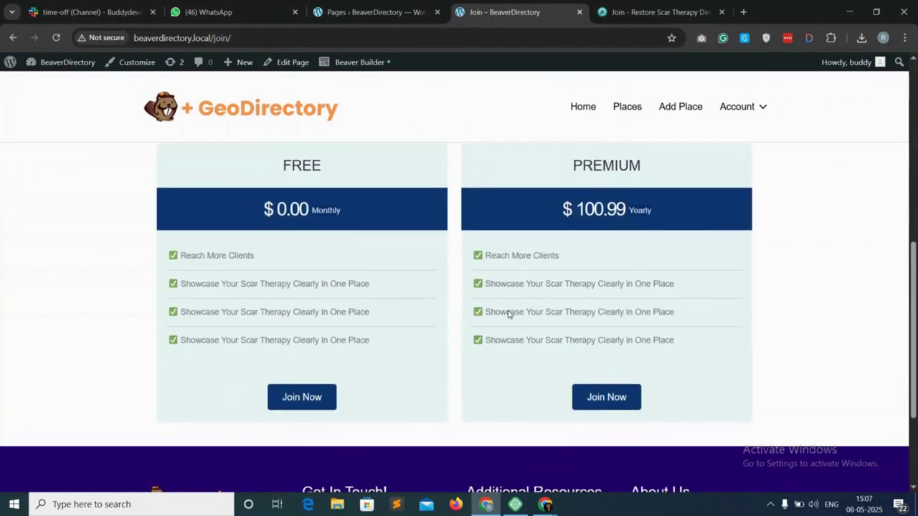
scroll(318, 316, up, 1)
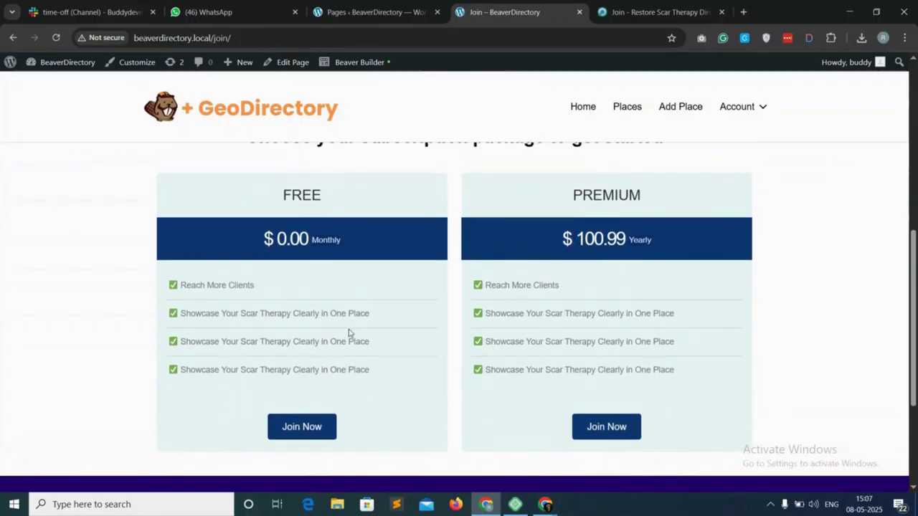
double_click(618, 192)
click(601, 228)
scroll(433, 383, up, 2)
scroll(461, 225, down, 2)
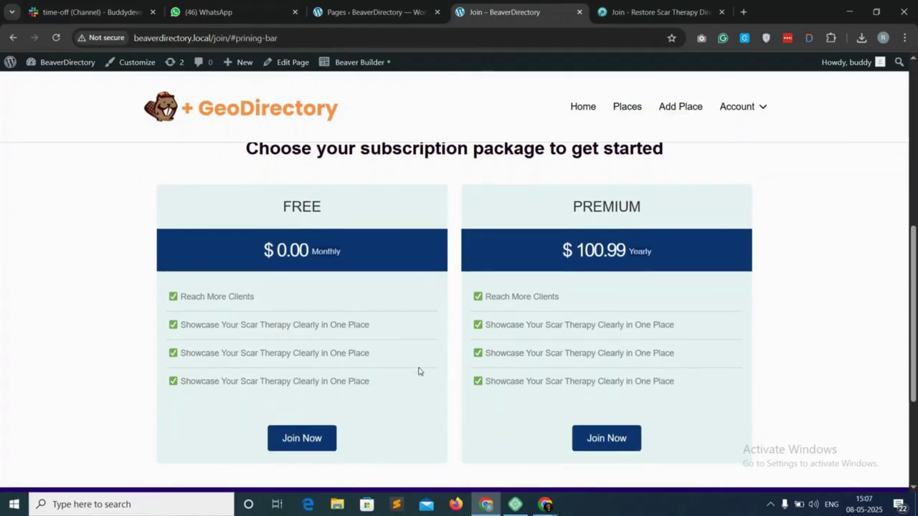
scroll(453, 397, down, 2)
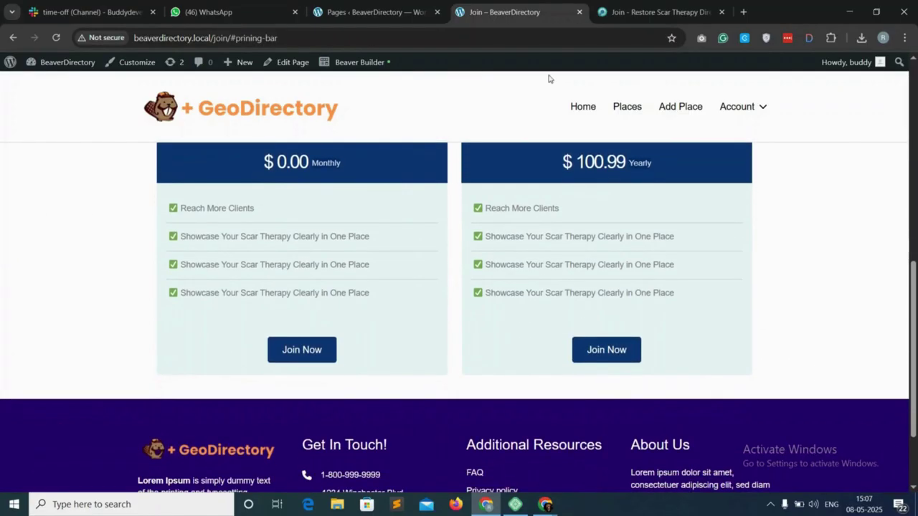
Check the welcome section on the Restore Scar Therapy page, and add a matching 2 Columns row below the pricing table in the builder.
click(656, 12)
scroll(398, 345, down, 2)
scroll(399, 346, down, 5)
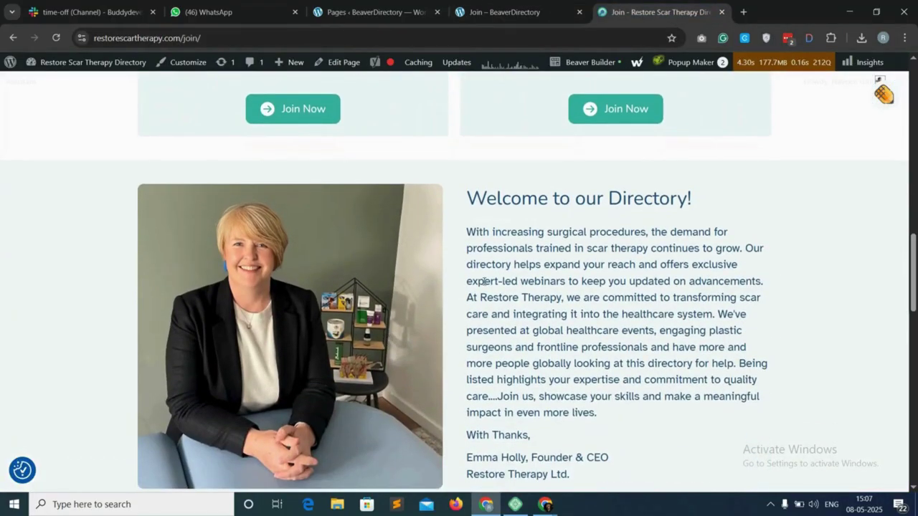
scroll(484, 281, down, 1)
click(496, 4)
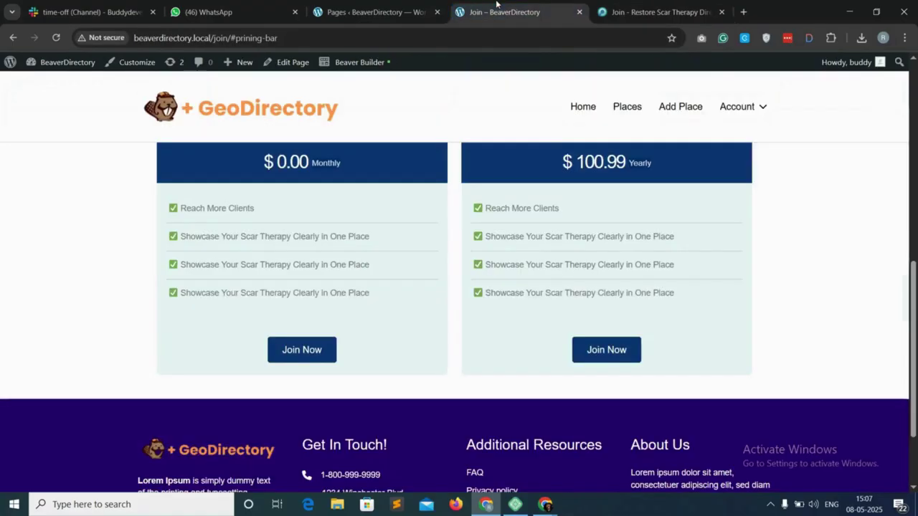
click(361, 63)
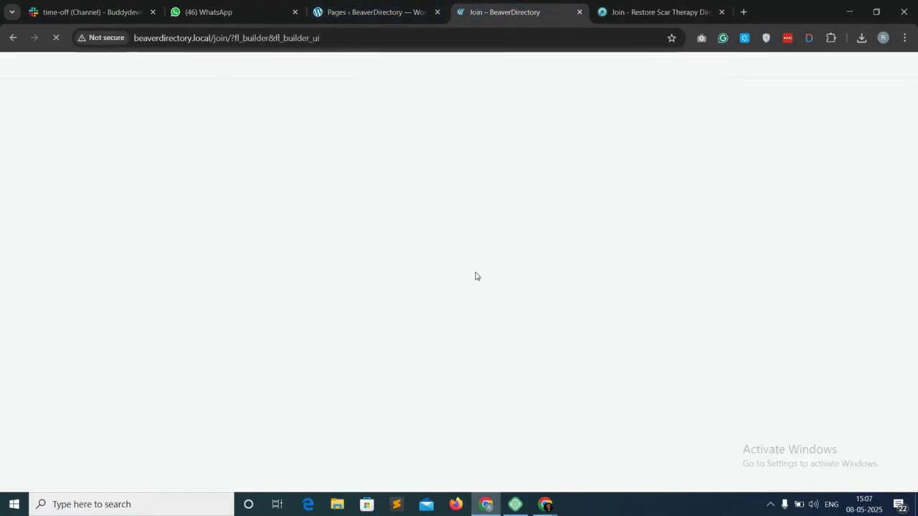
scroll(488, 359, down, 10)
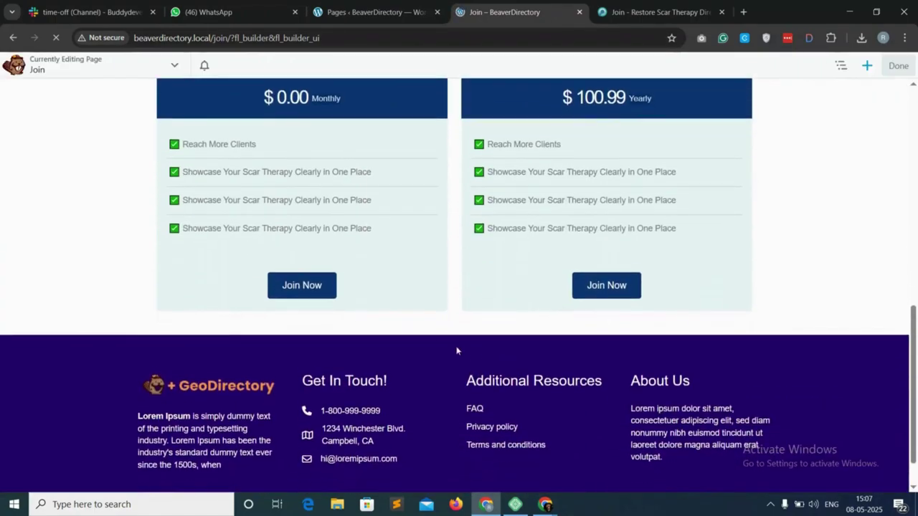
click(866, 65)
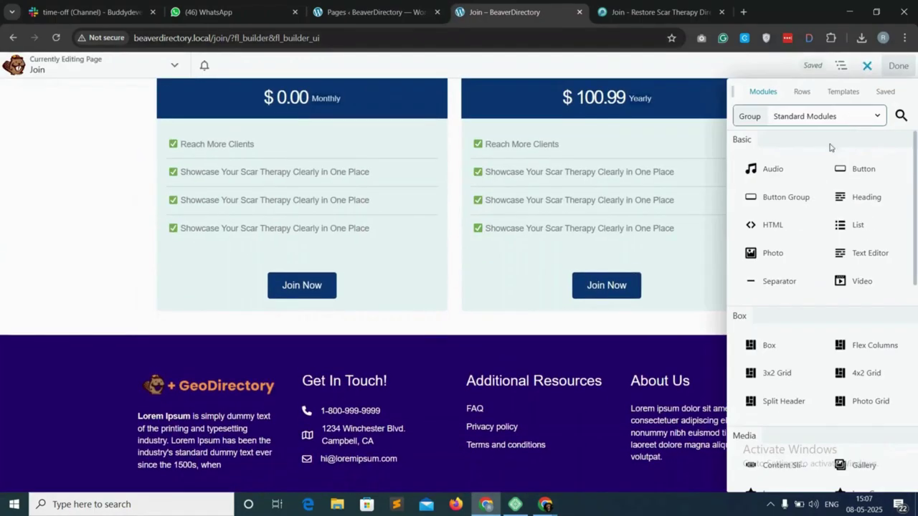
click(802, 92)
drag(863, 152, 441, 337)
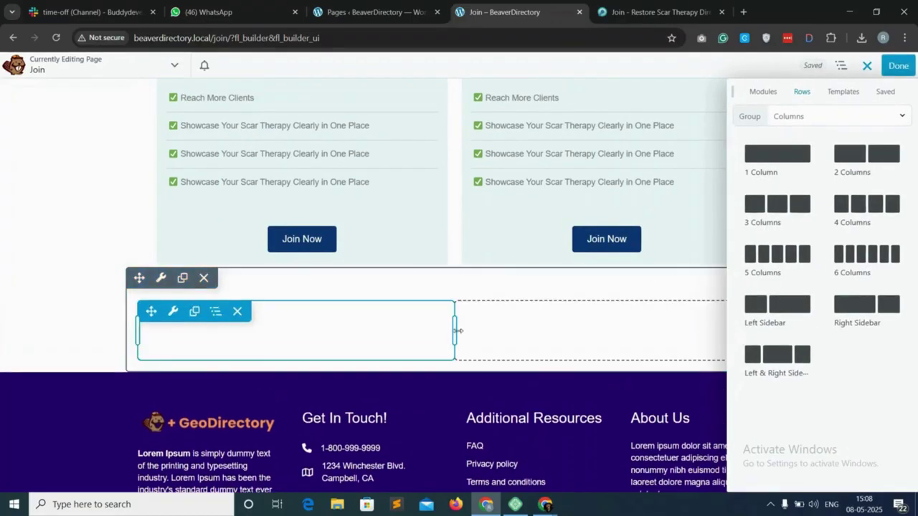
click(308, 337)
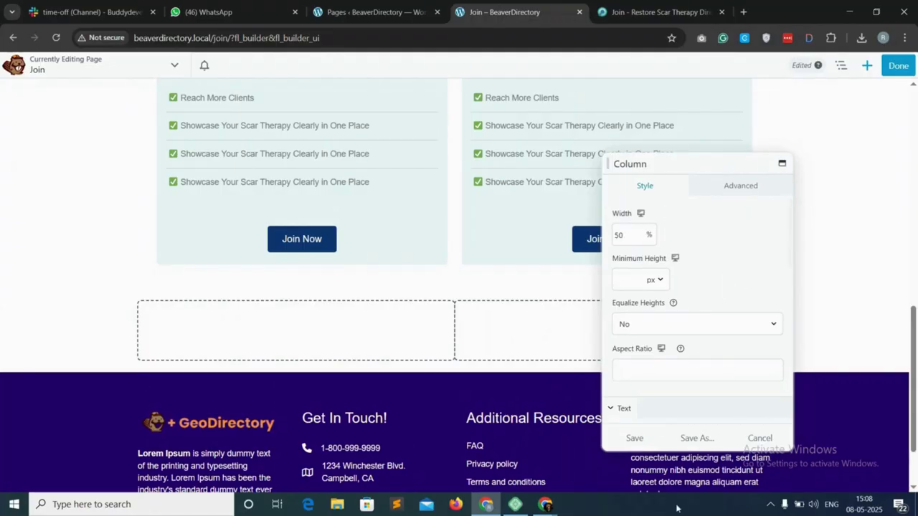
click(635, 437)
Add a Photo module to the new row's first column, using a1.jpg from the media library, and save it.
click(866, 66)
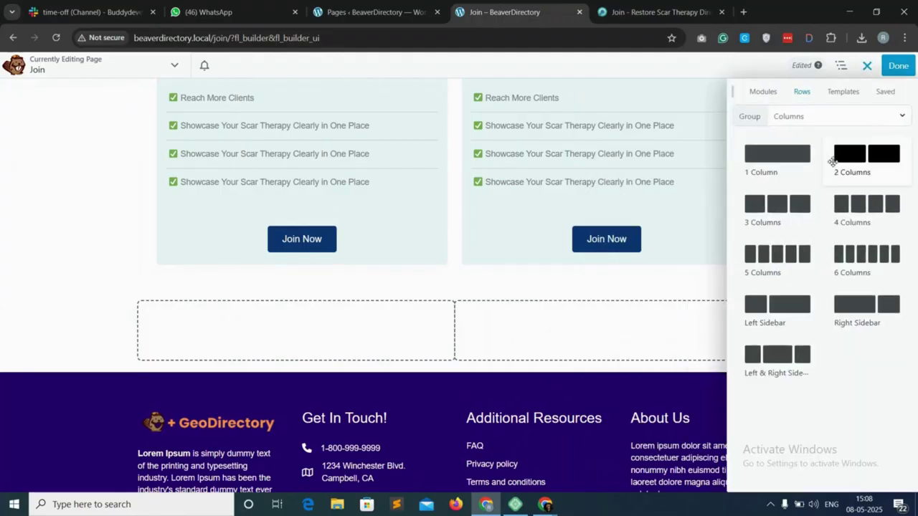
click(760, 91)
drag(773, 255, 340, 358)
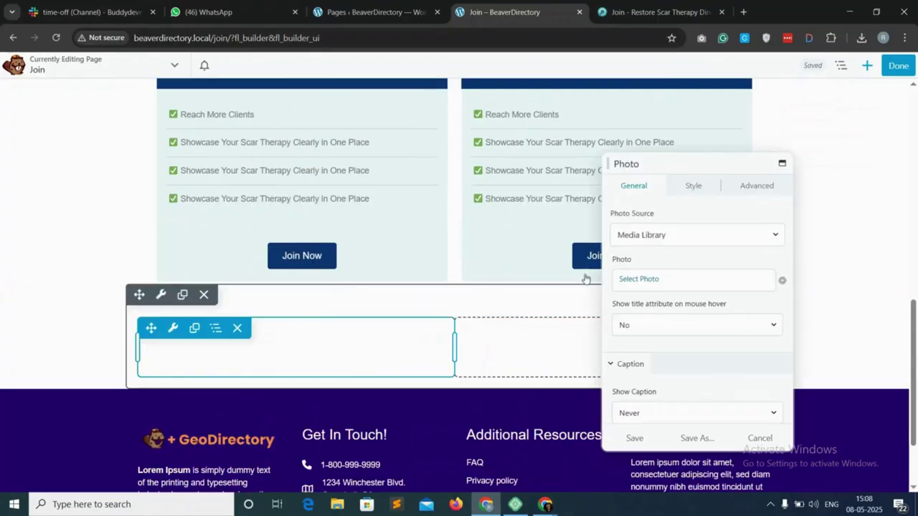
click(649, 281)
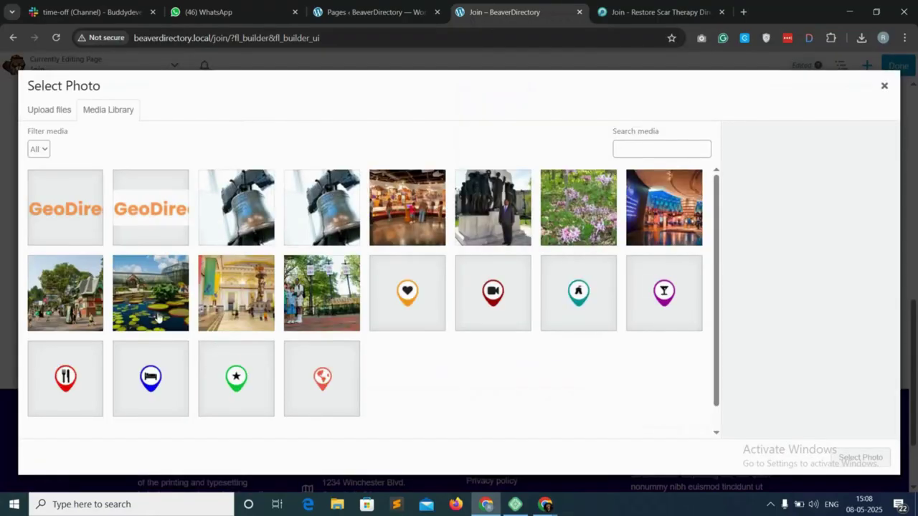
click(293, 307)
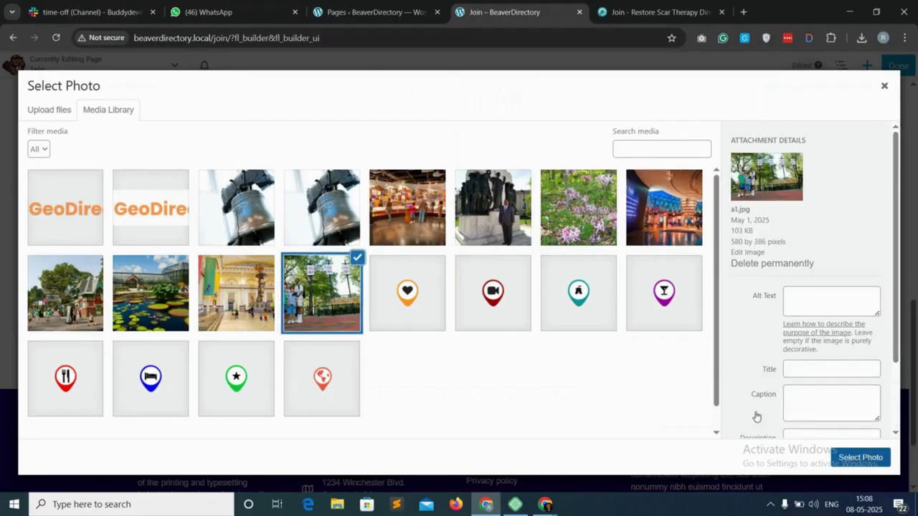
click(861, 458)
scroll(528, 314, down, 1)
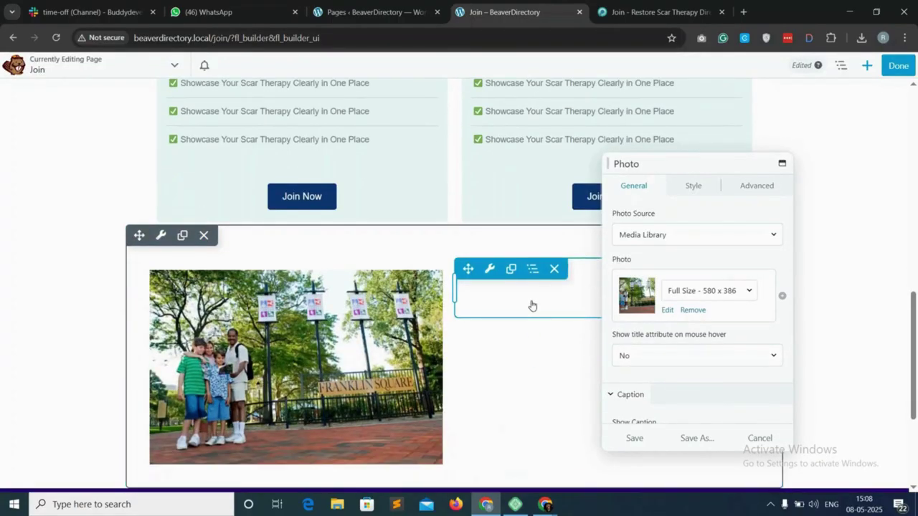
click(634, 439)
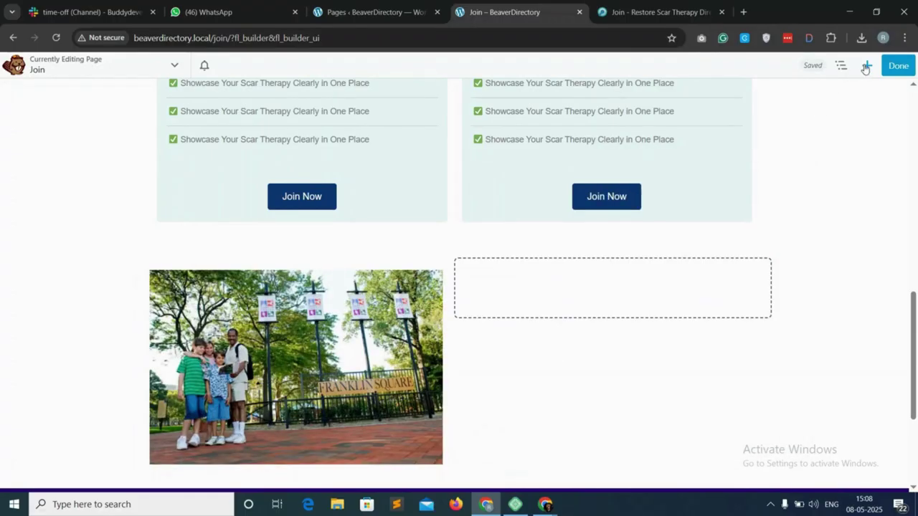
Duplicate the "Choose your subscription package to get started" heading and move the copy into the empty column beside the photo.
scroll(515, 192, up, 4)
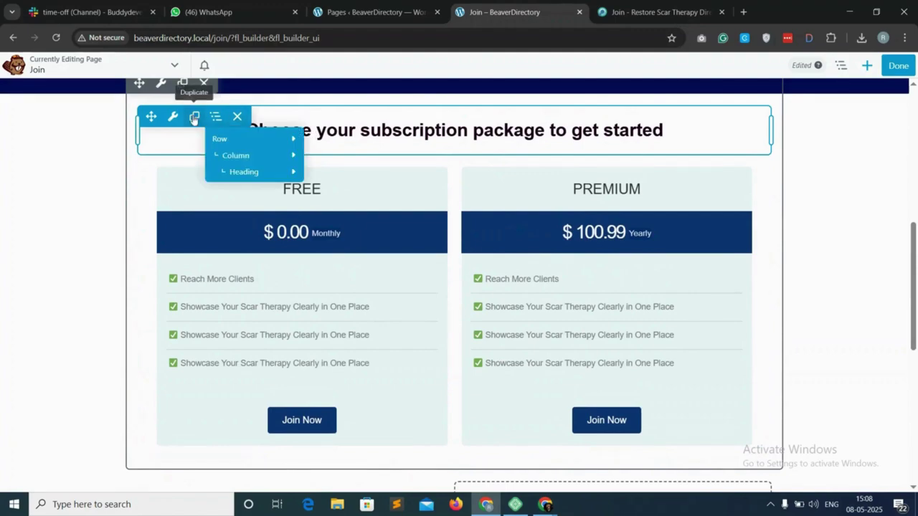
click(194, 117)
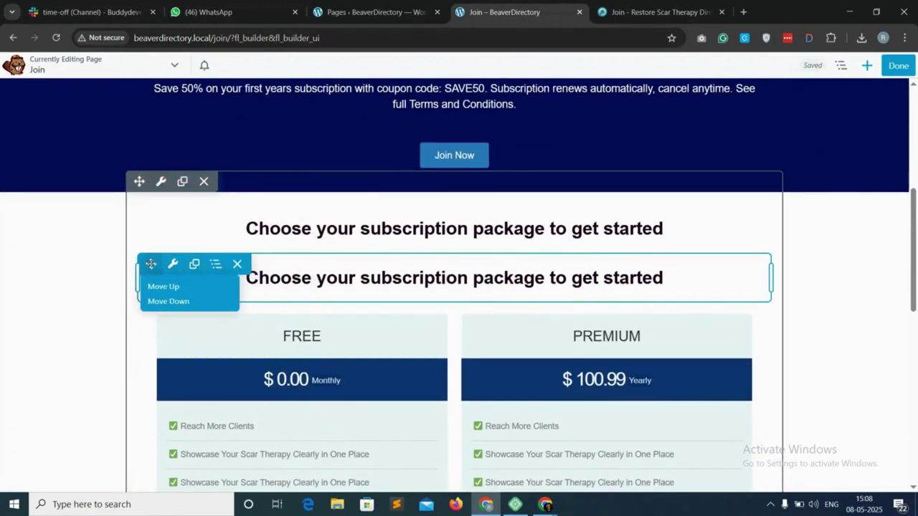
scroll(358, 334, down, 4)
drag(150, 264, 617, 397)
Set the copied heading's text to "Welcome to our Directory!" from the reference page, align it left and save it.
click(651, 6)
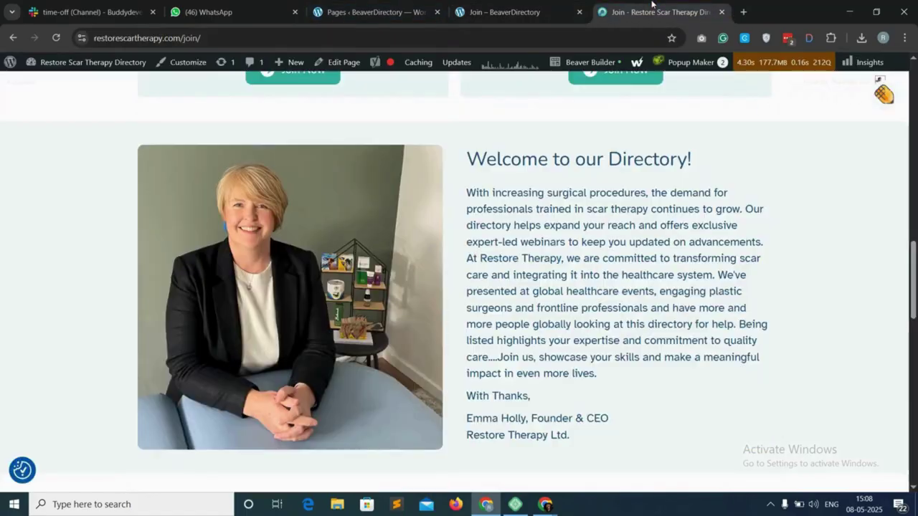
triple_click(576, 166)
key(ctrl+shift+Tab)
click(690, 186)
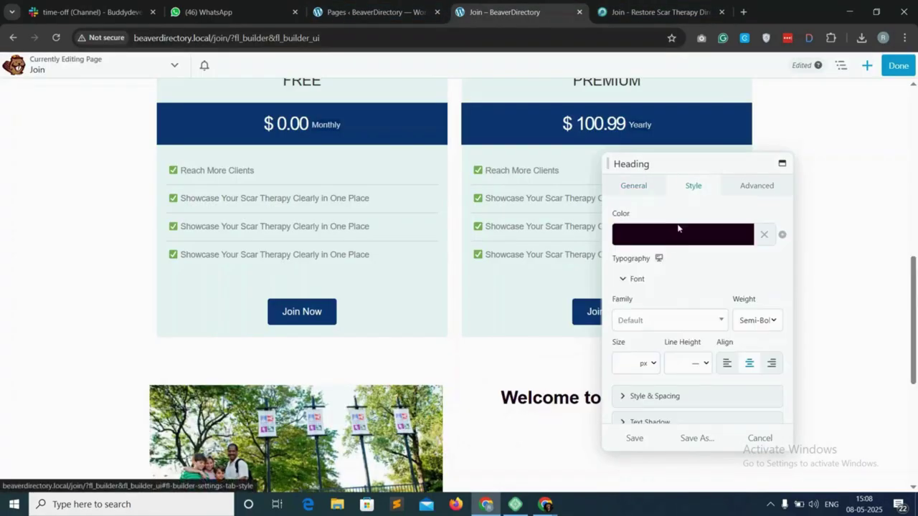
click(727, 363)
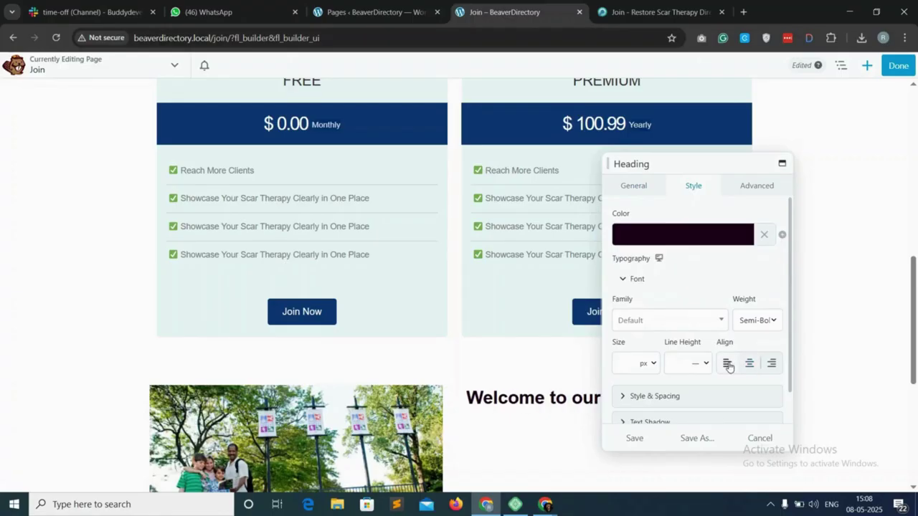
click(639, 439)
Copy the full welcome text and sign-off below the "Welcome to our Directory!" heading on the Restore Scar Therapy join page.
key(ctrl+Tab)
scroll(467, 176, down, 1)
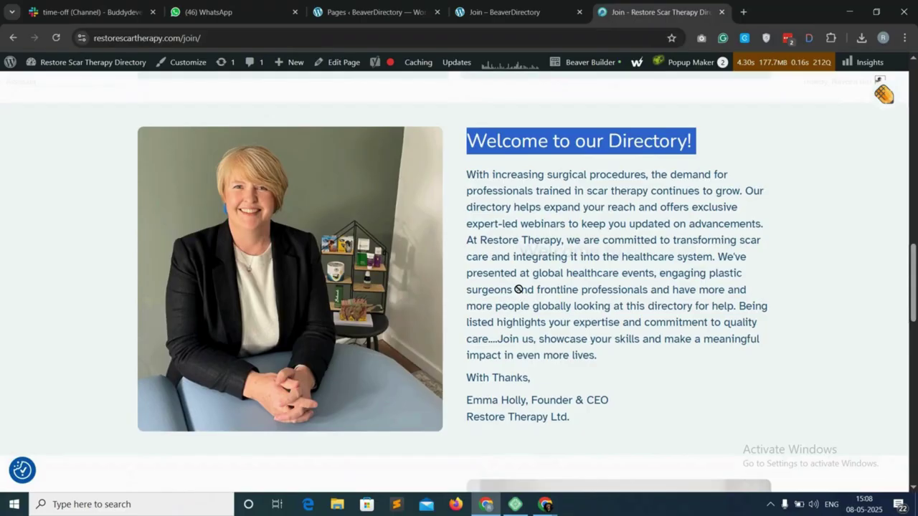
drag(471, 149, 487, 214)
click(467, 175)
drag(466, 175, 595, 415)
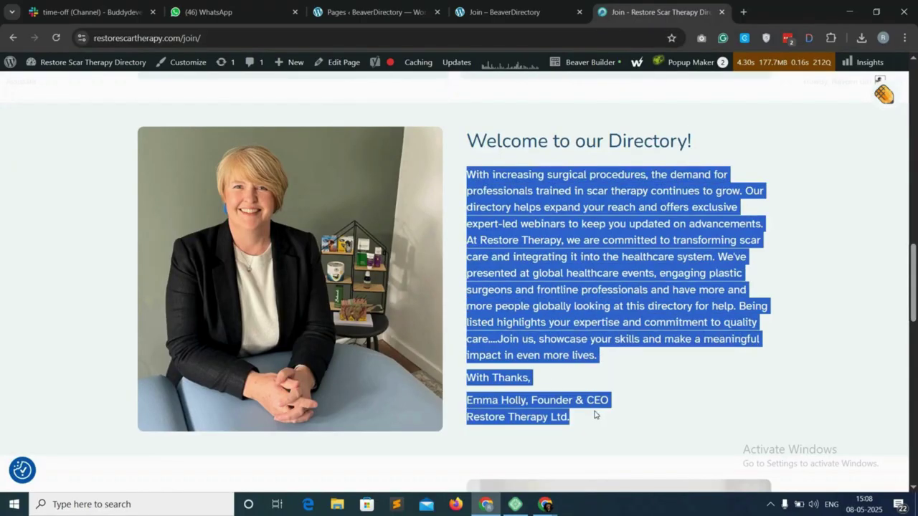
click(559, 12)
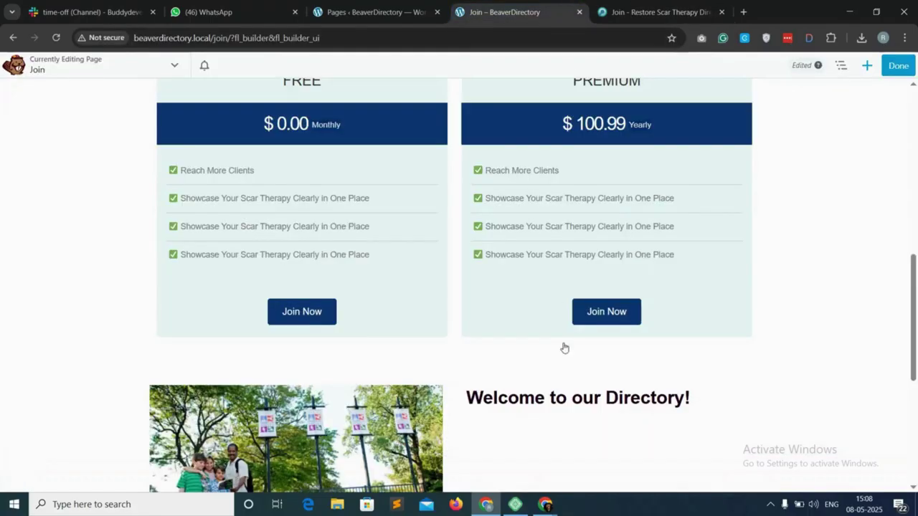
Add a Text Editor module beneath the "Welcome to our Directory!" heading in the builder and paste the copied welcome text into it.
scroll(588, 394, down, 2)
click(869, 66)
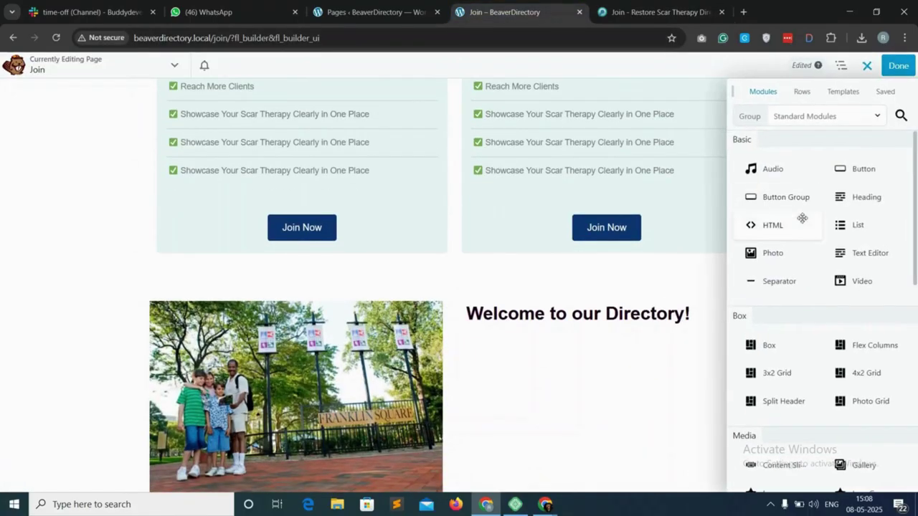
drag(873, 257, 557, 377)
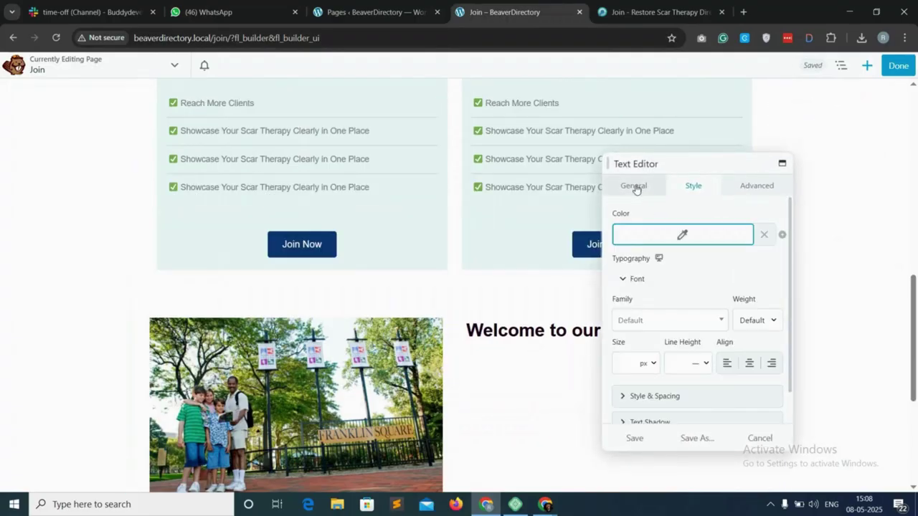
click(635, 185)
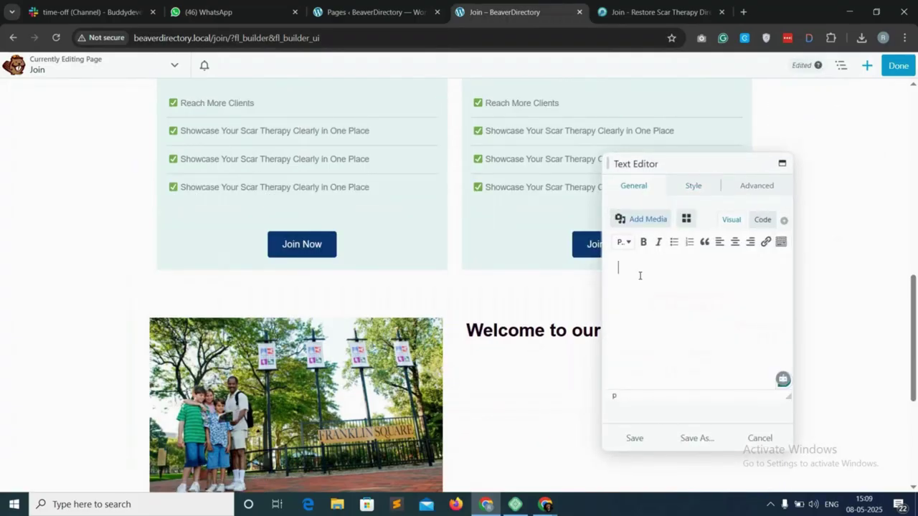
key(ctrl+v)
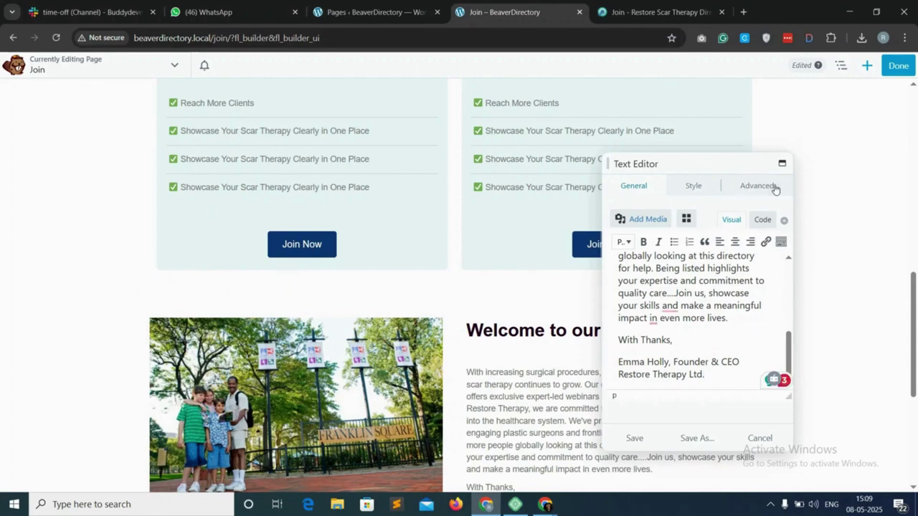
Set the welcome text module's top margin to 0 px and save the module.
click(759, 185)
text(0)
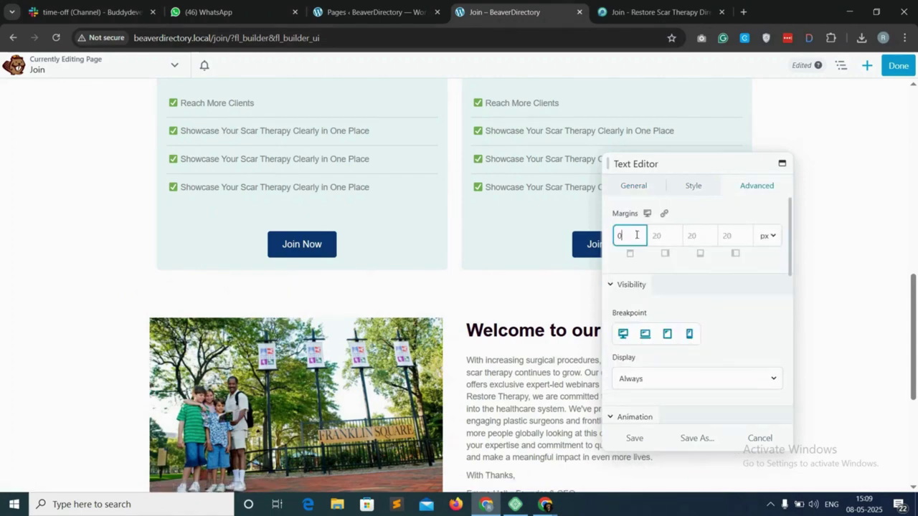
click(632, 439)
Check the reference page's next section, duplicate the welcome row, and rearrange the copy into two columns with text left and photo right.
scroll(527, 380, down, 2)
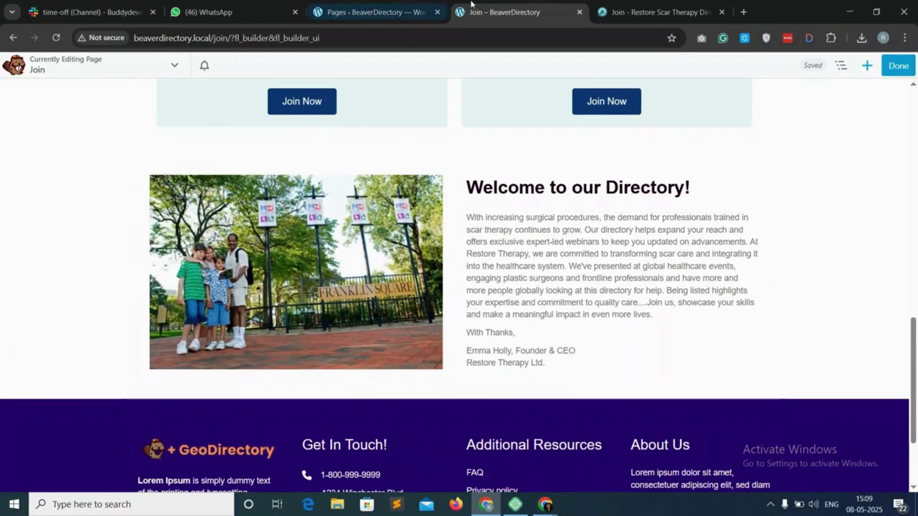
click(654, 12)
scroll(461, 297, down, 3)
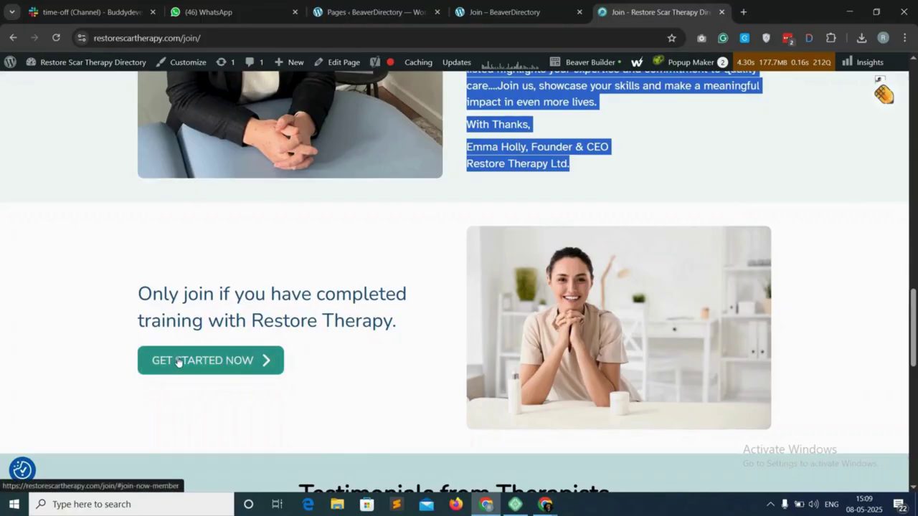
click(505, 11)
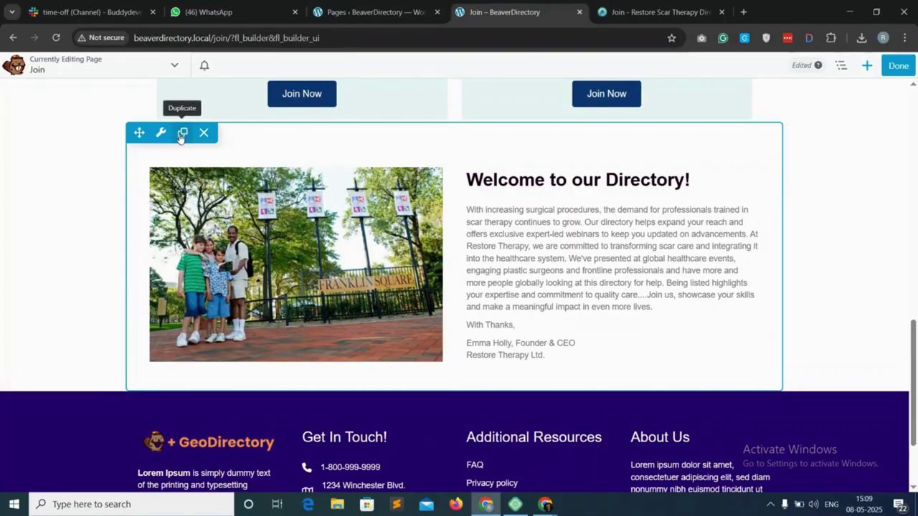
click(182, 133)
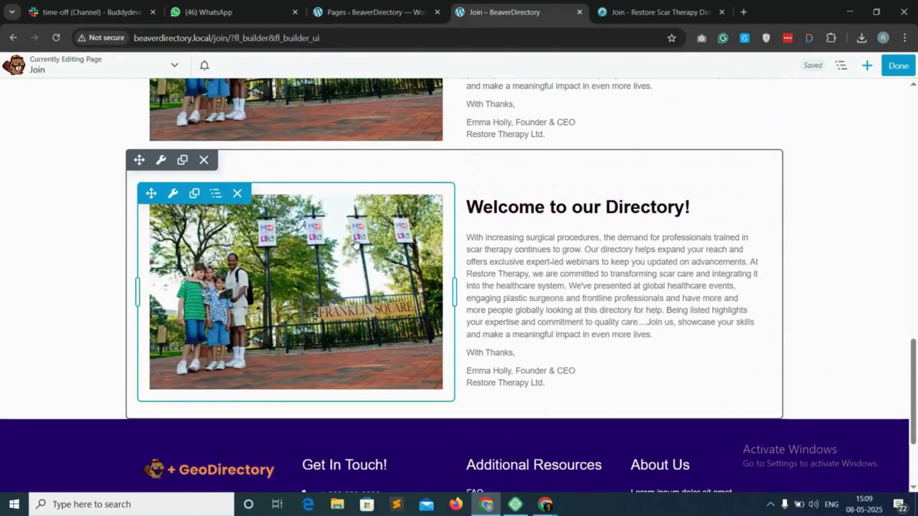
drag(151, 192, 771, 251)
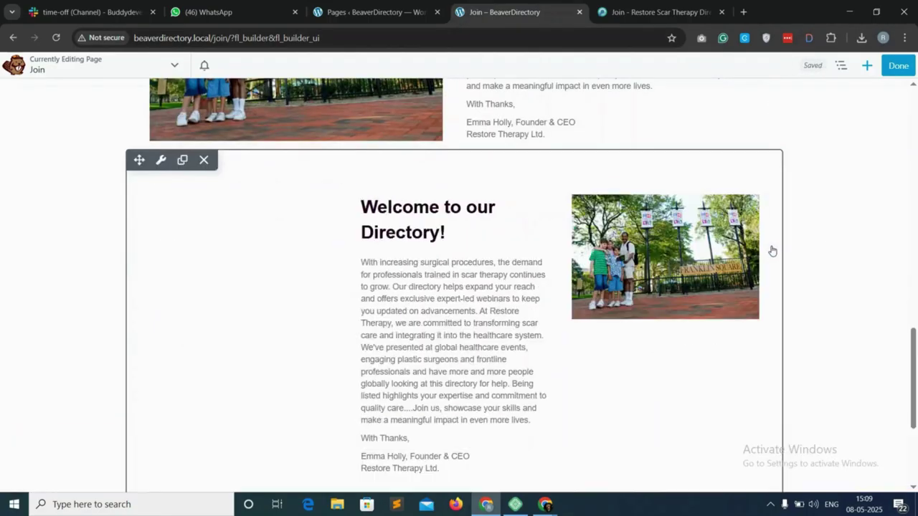
click(237, 194)
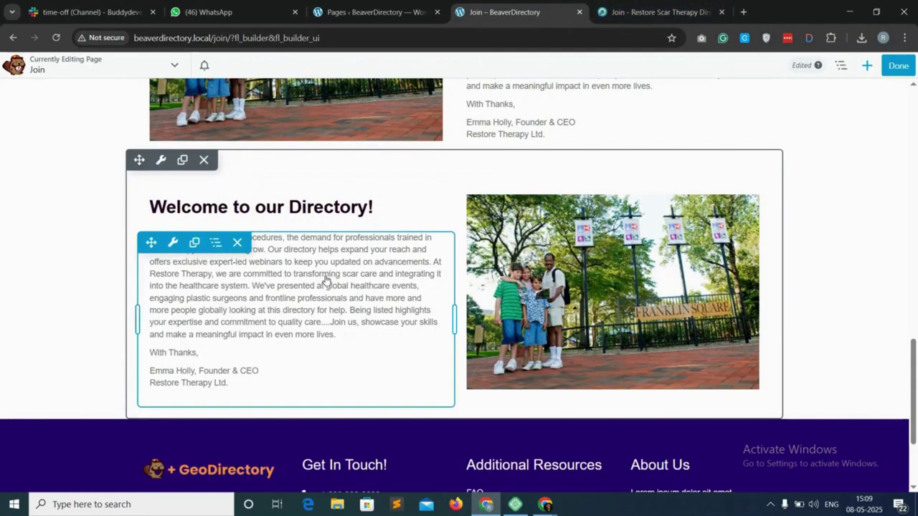
Replace the photo in the duplicated row with the picture of the man in front of the statues, from the media library.
click(618, 294)
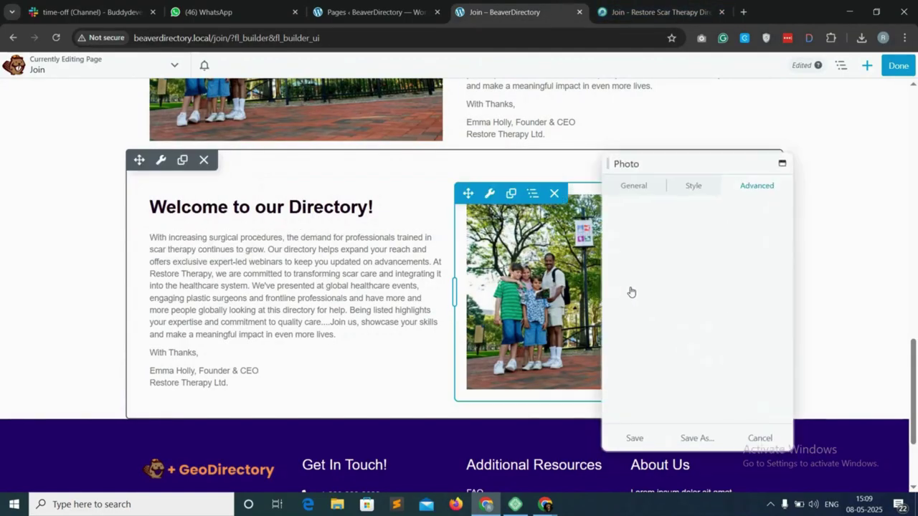
click(639, 187)
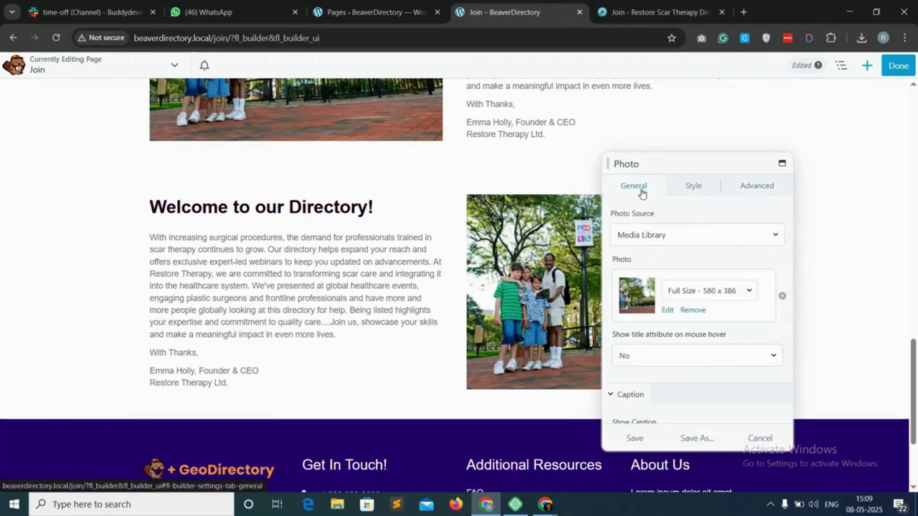
click(693, 310)
key(ctrl+z)
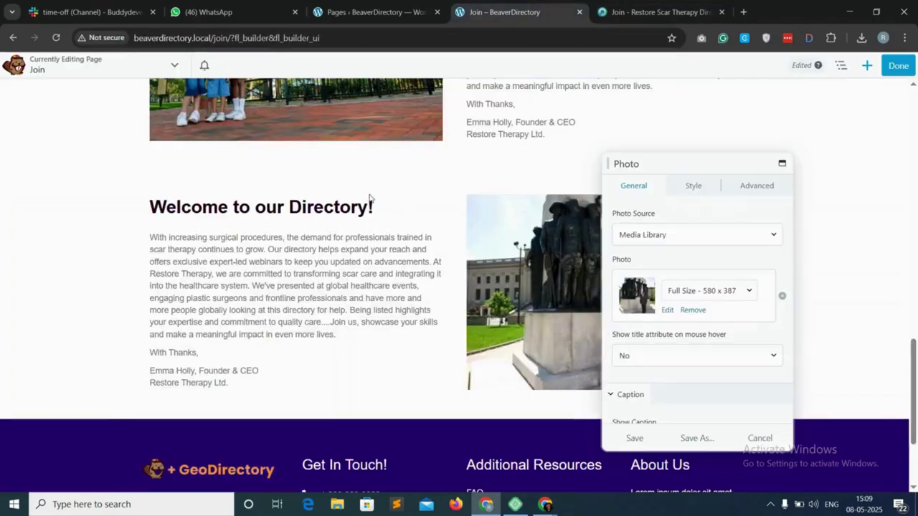
Delete the welcome text module from the duplicated row.
click(253, 248)
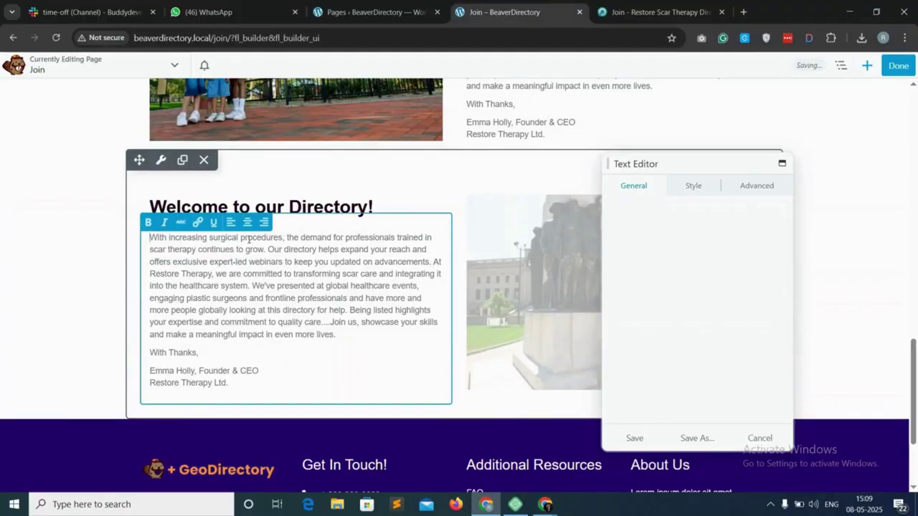
click(760, 437)
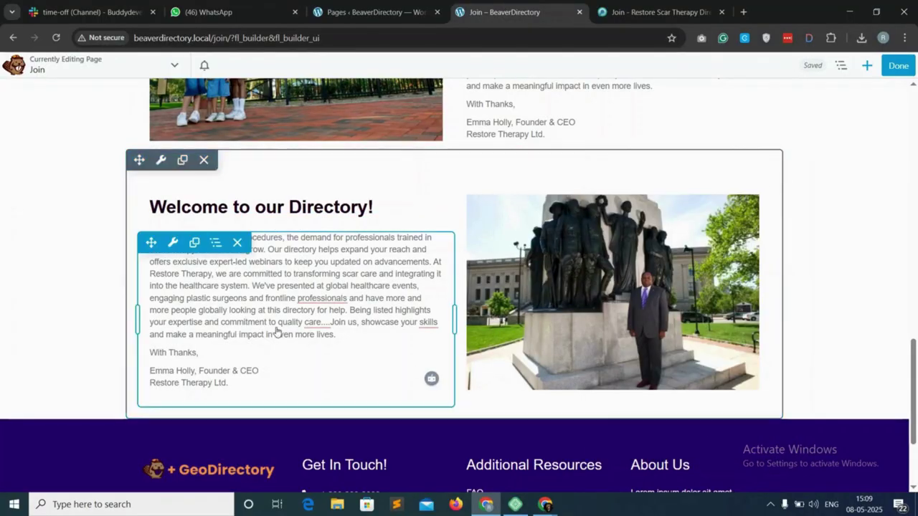
click(238, 243)
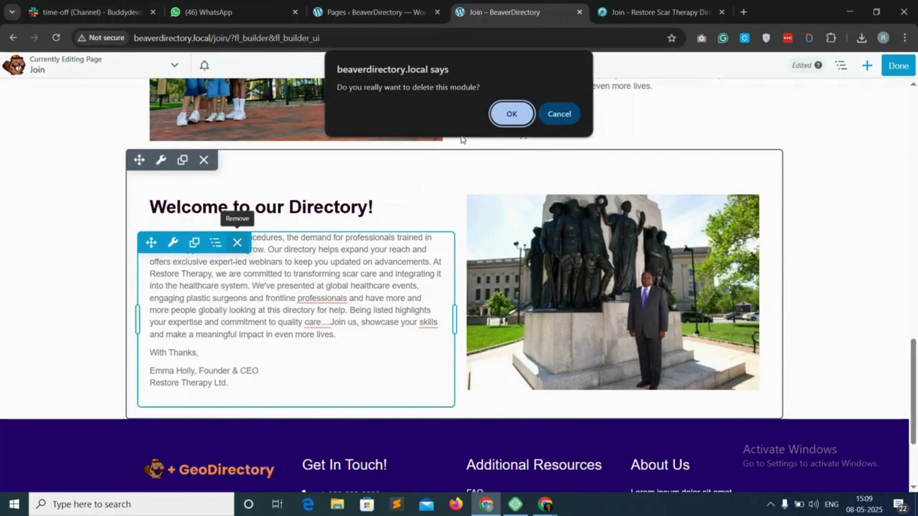
click(509, 114)
Duplicate the intro section's Join Now button and move the copy beneath the "Only join if you have completed training with Restore Therapy." heading.
scroll(385, 272, up, 7)
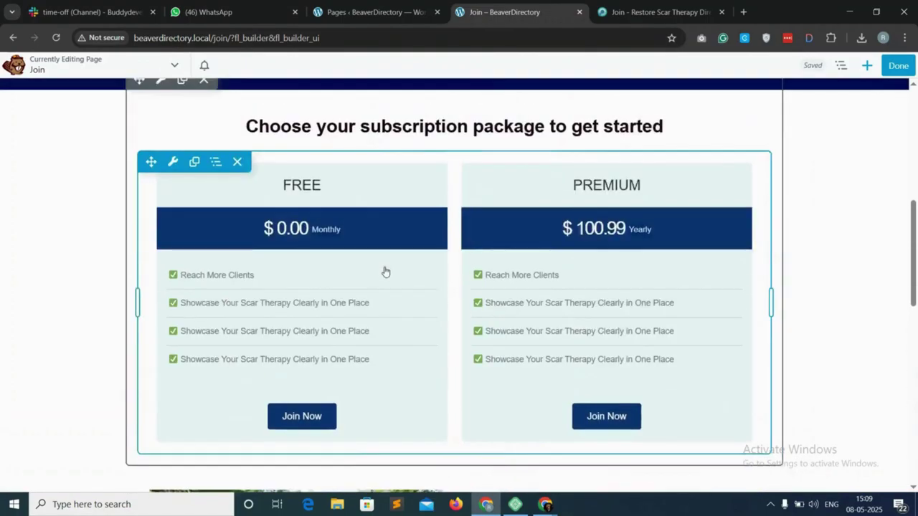
scroll(385, 272, up, 2)
mouse_move(201, 178)
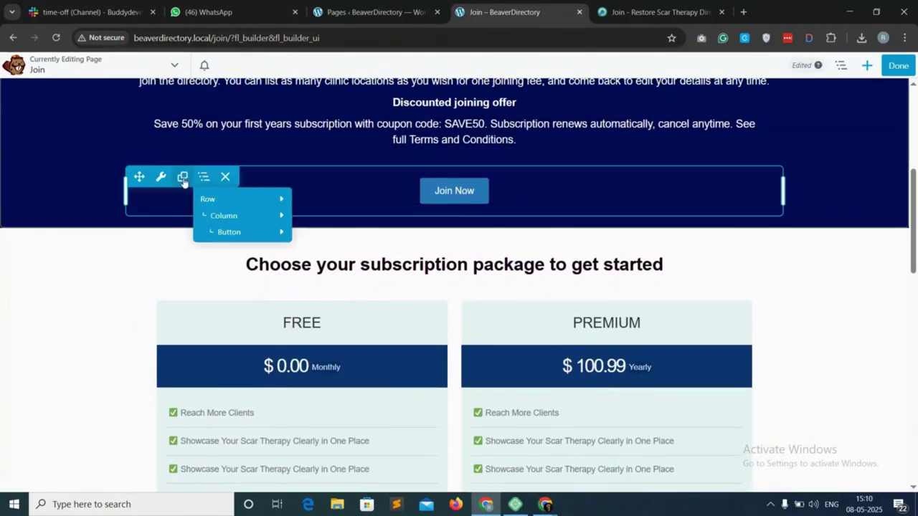
click(182, 177)
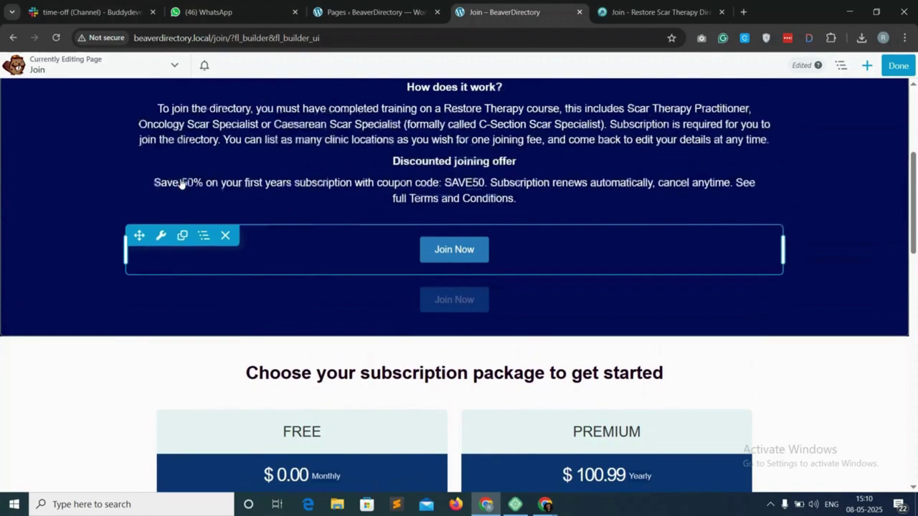
drag(138, 247, 234, 399)
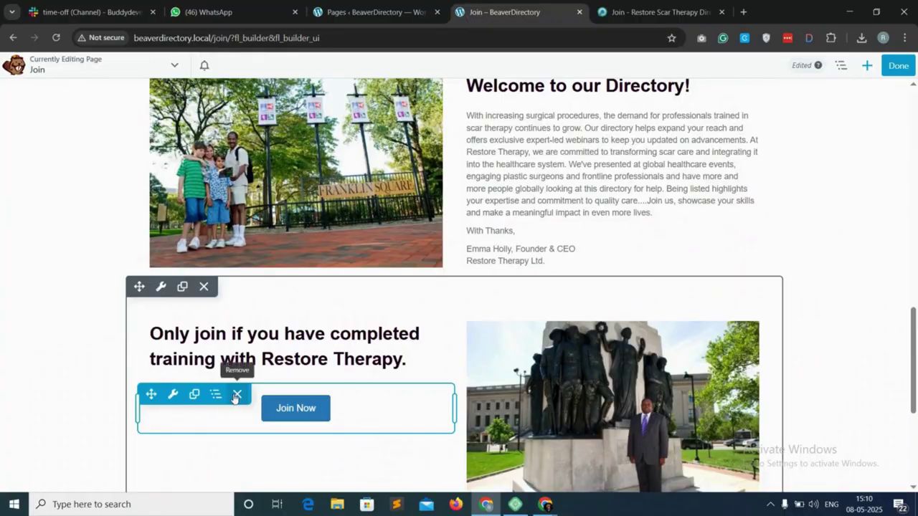
Change the copied button's text to "Get Started", align it left and save it.
click(344, 412)
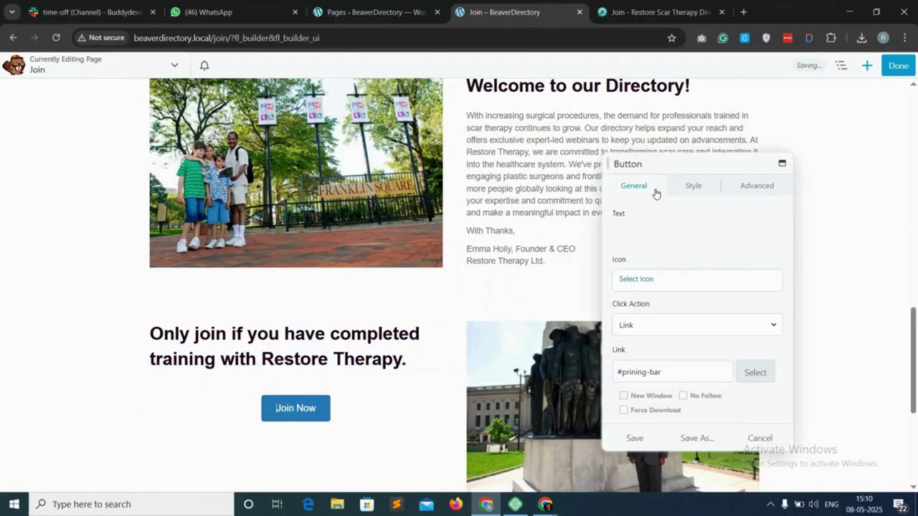
triple_click(645, 238)
text(Get Started)
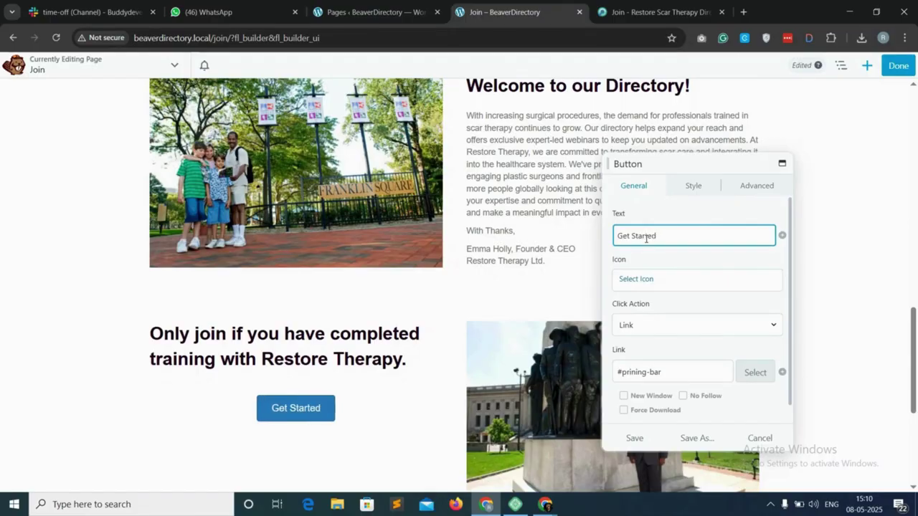
click(694, 186)
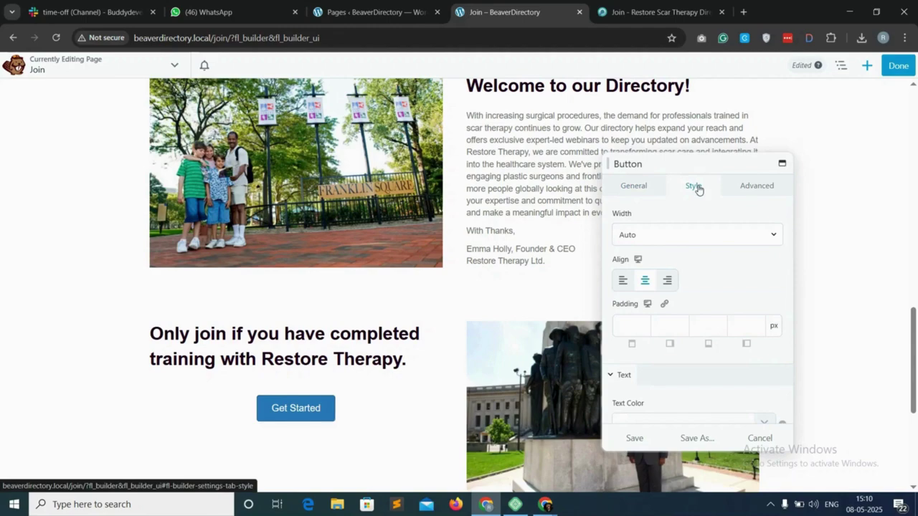
click(635, 438)
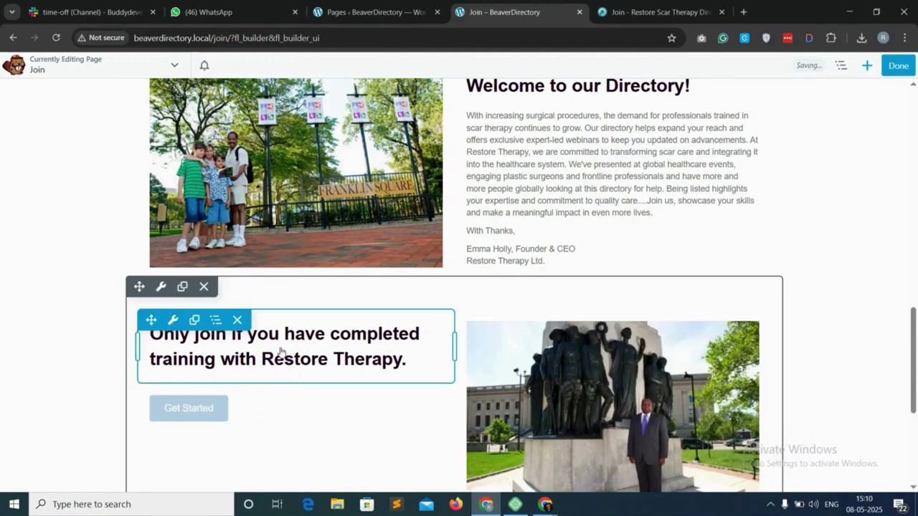
Set the "Only join" row's height to Full Height with Center vertical alignment, and save the row settings.
mouse_move(161, 290)
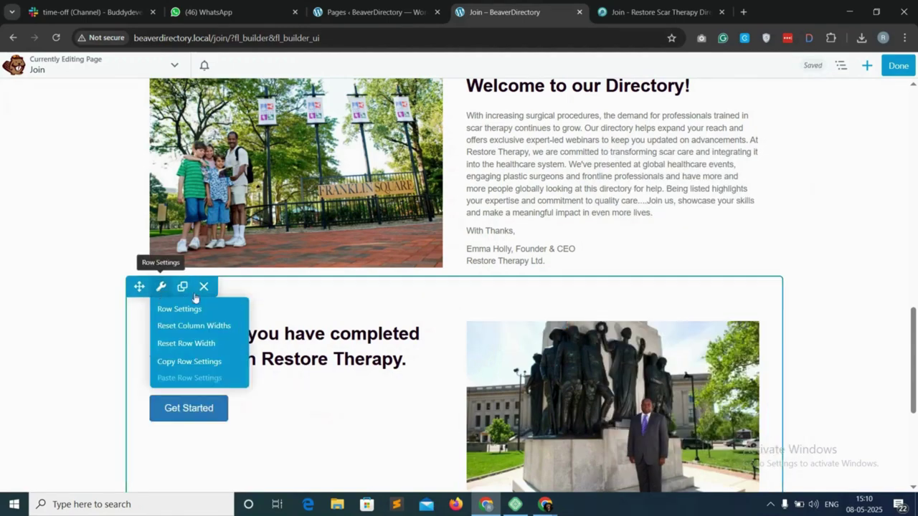
click(193, 304)
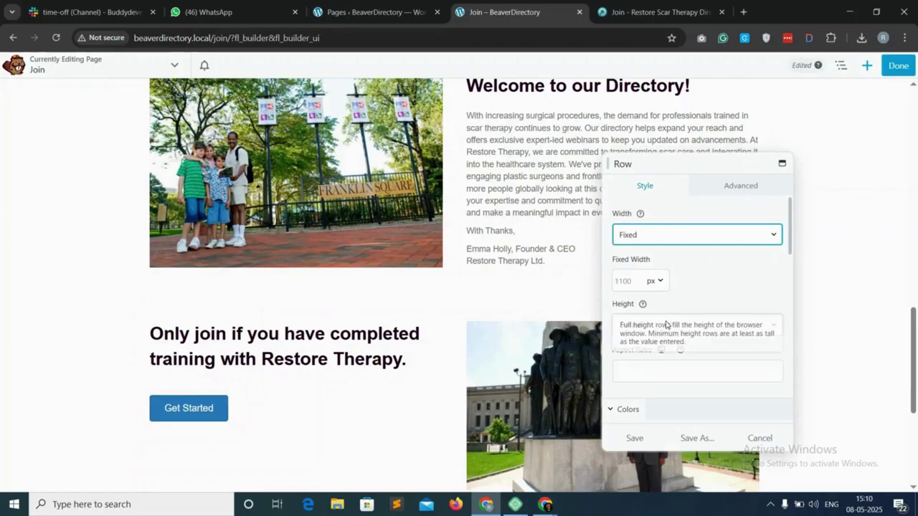
click(671, 324)
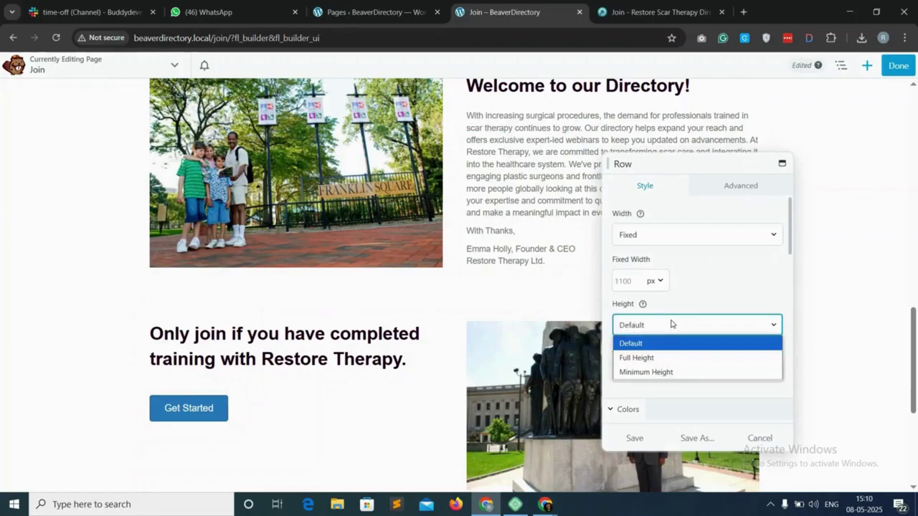
click(648, 358)
scroll(662, 406, down, 1)
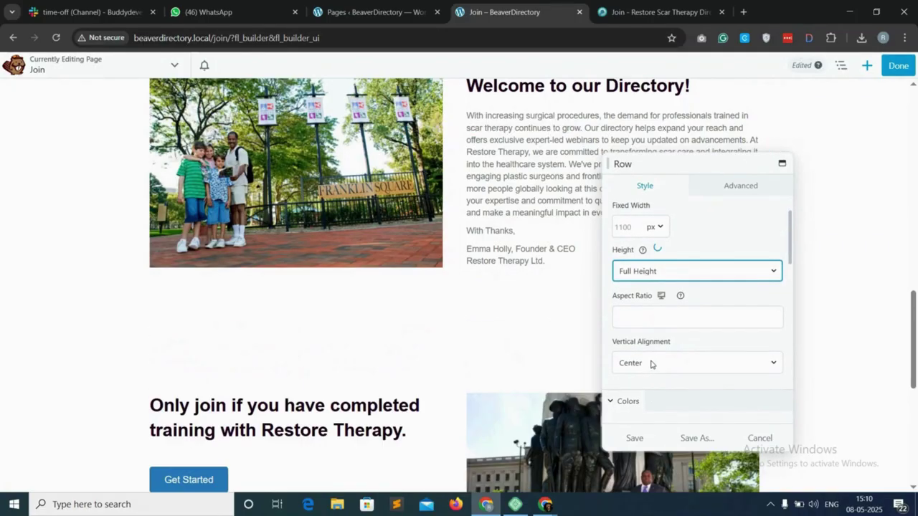
scroll(636, 371, down, 2)
scroll(432, 389, down, 3)
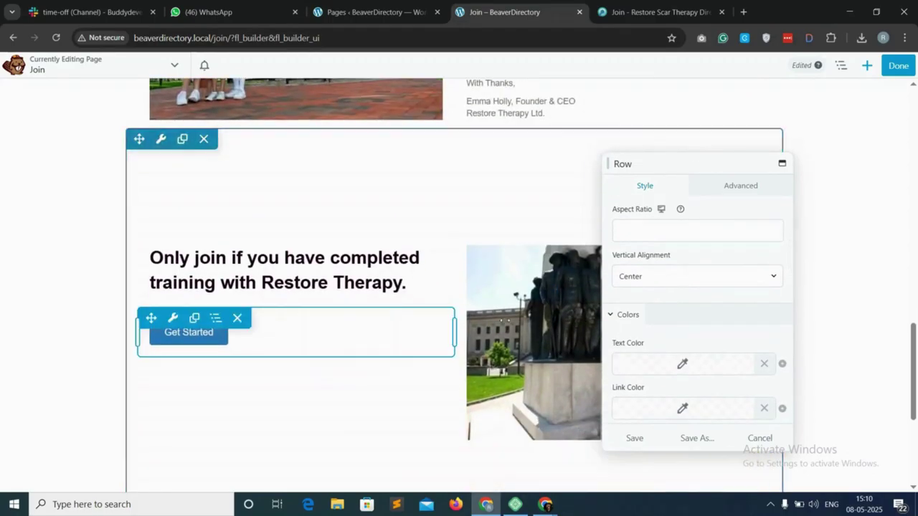
click(646, 279)
click(645, 308)
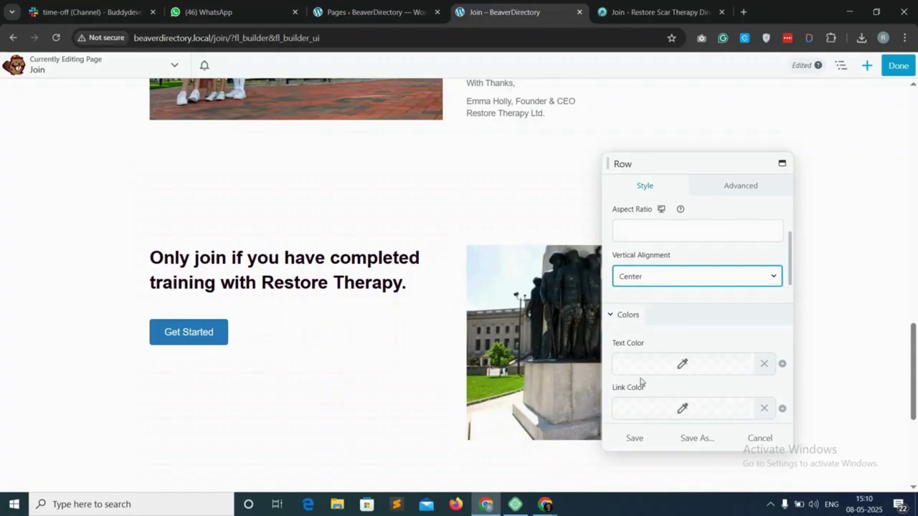
click(636, 438)
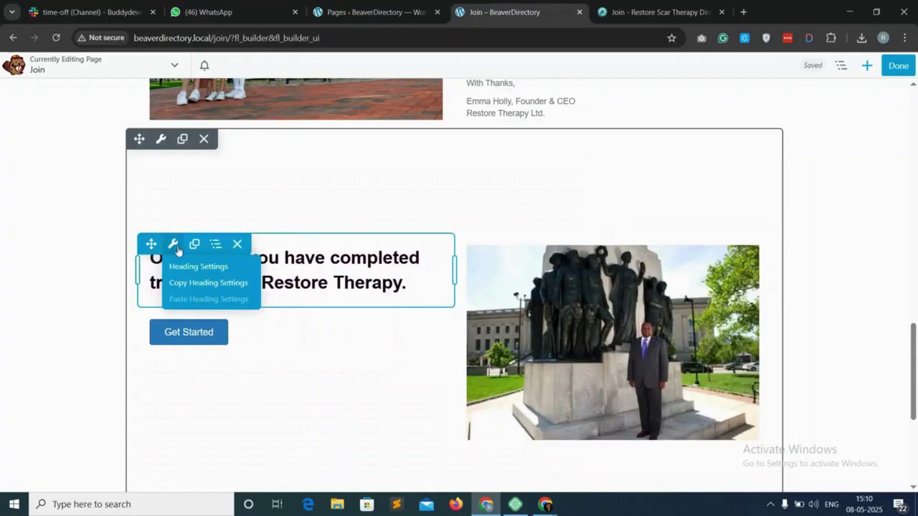
Set the "Only join" heading's column to equalize heights with Center vertical alignment, and save the column settings.
mouse_move(215, 245)
mouse_move(252, 285)
click(332, 285)
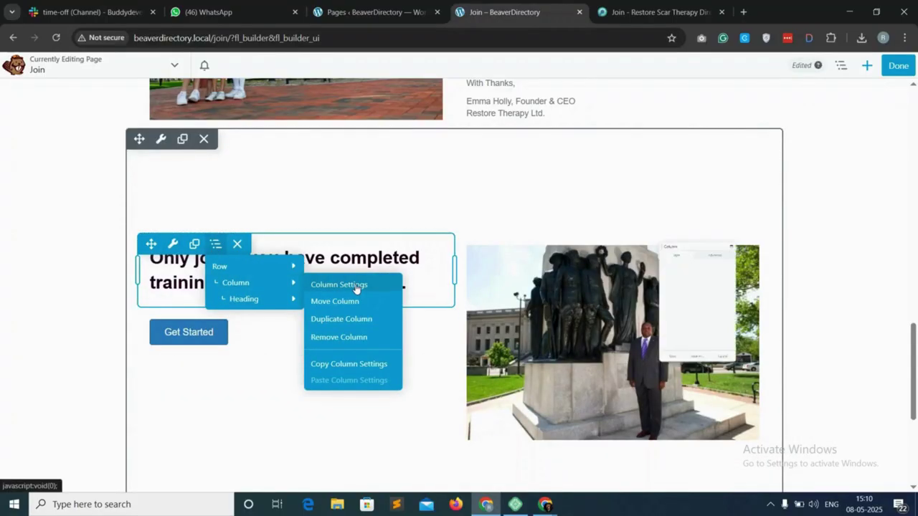
click(647, 329)
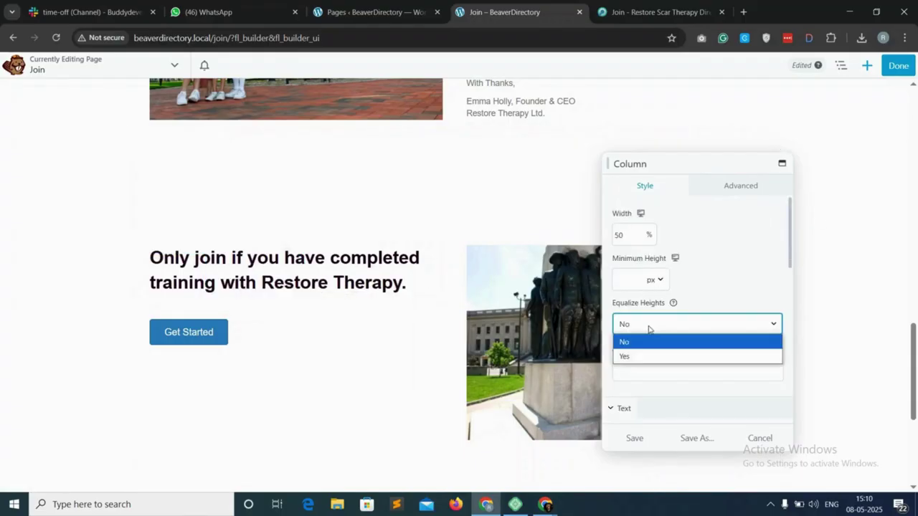
click(639, 355)
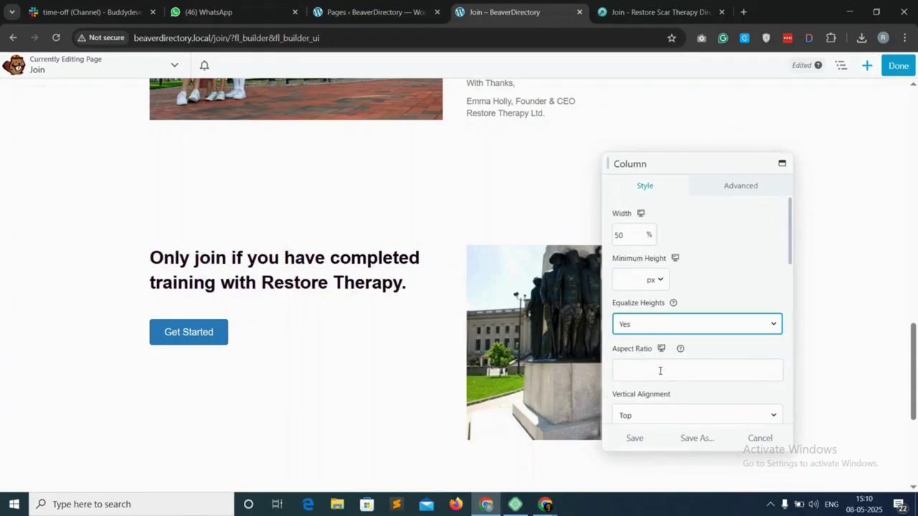
scroll(643, 399, down, 1)
click(643, 393)
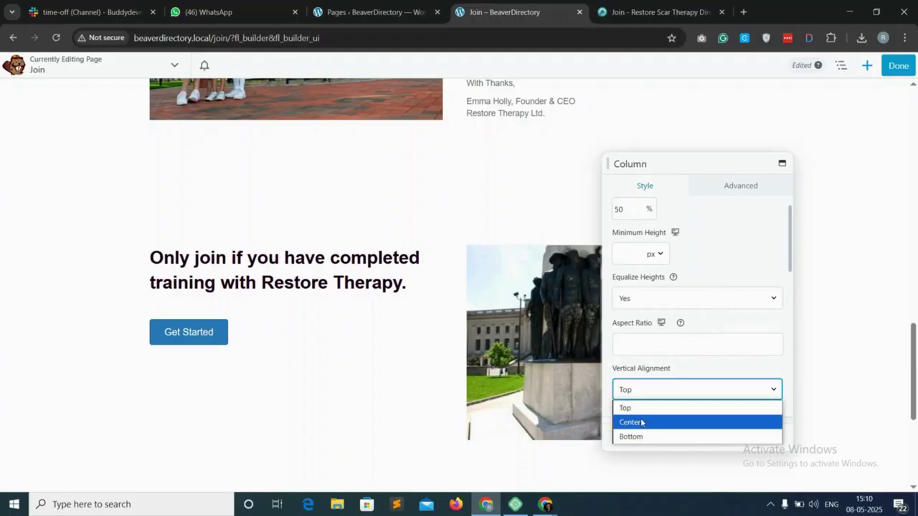
click(631, 423)
click(636, 438)
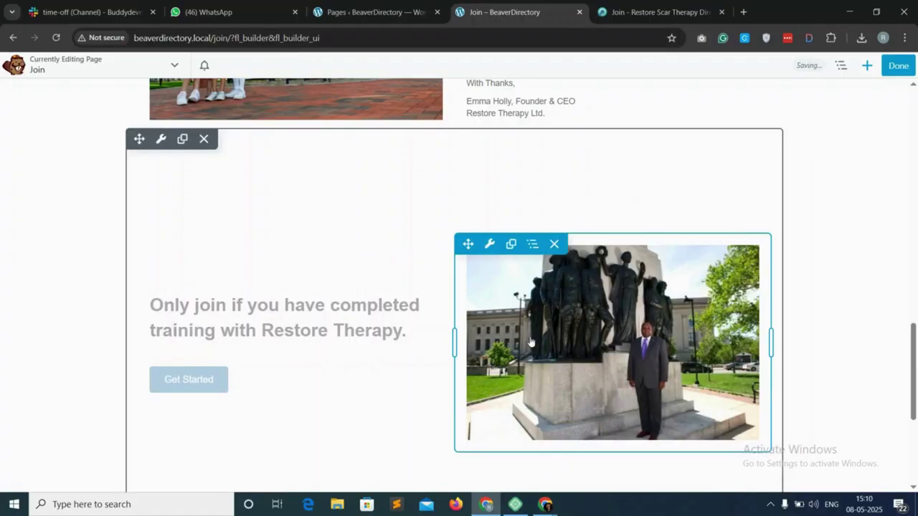
Change the "Only join" row to Default height and Full Width, and save the row settings.
mouse_move(158, 141)
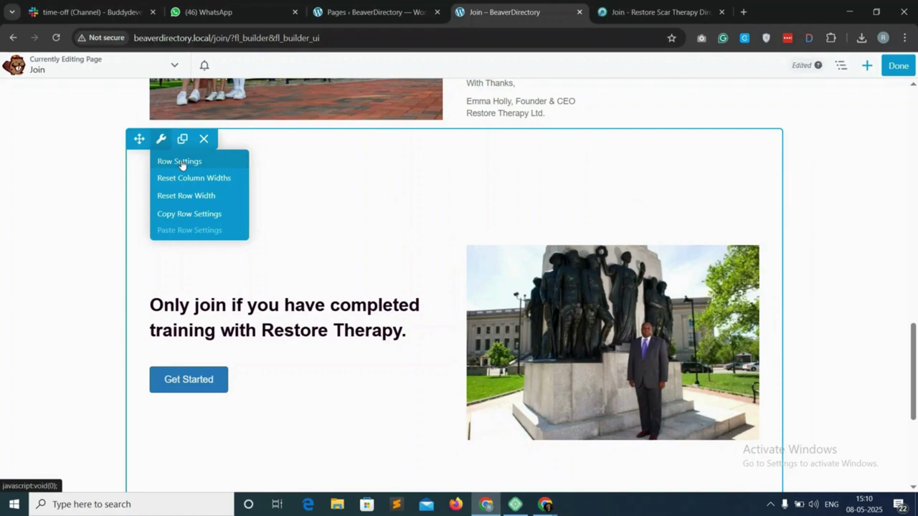
click(181, 162)
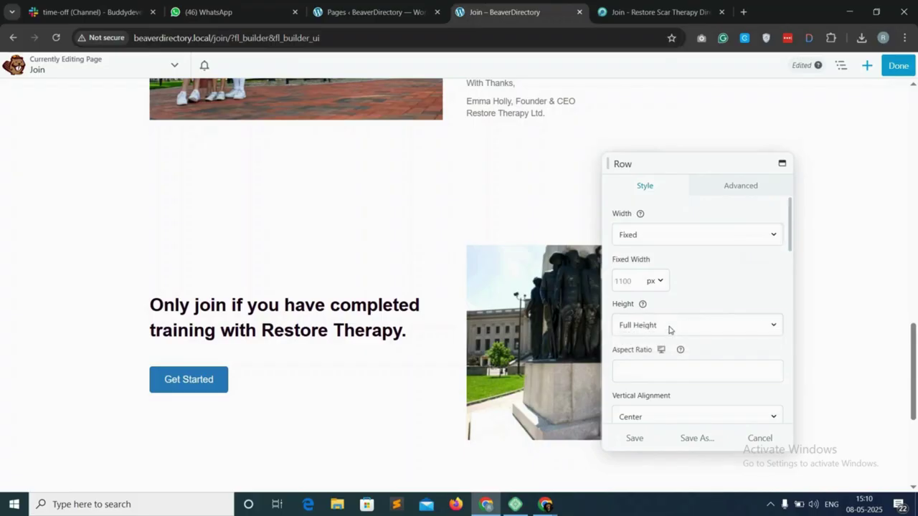
click(669, 329)
click(643, 342)
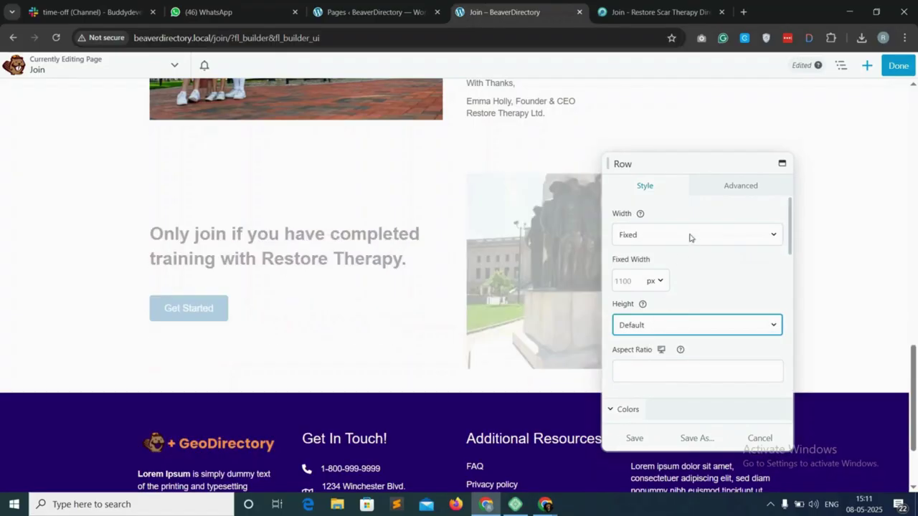
click(652, 235)
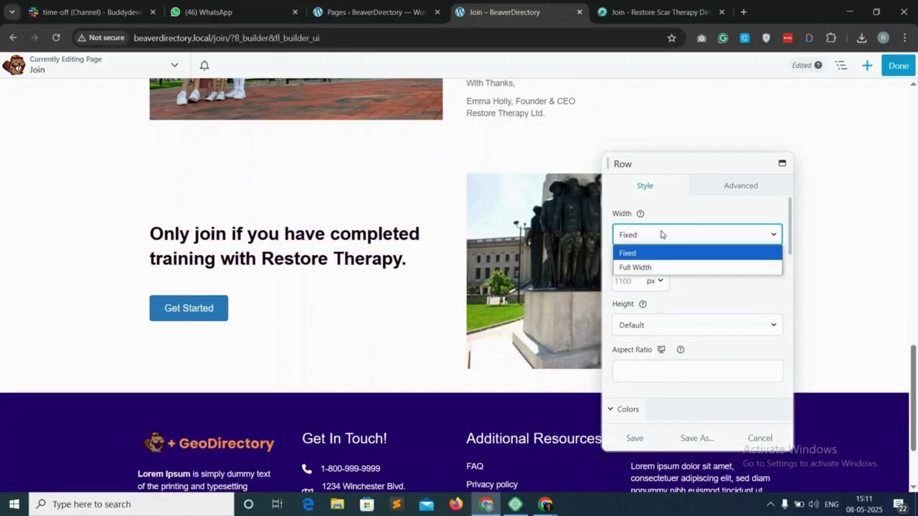
click(643, 268)
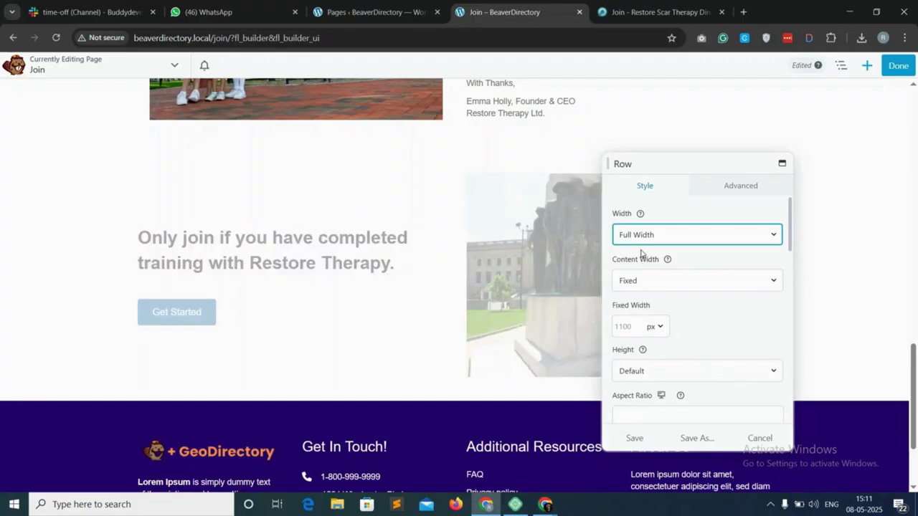
click(640, 439)
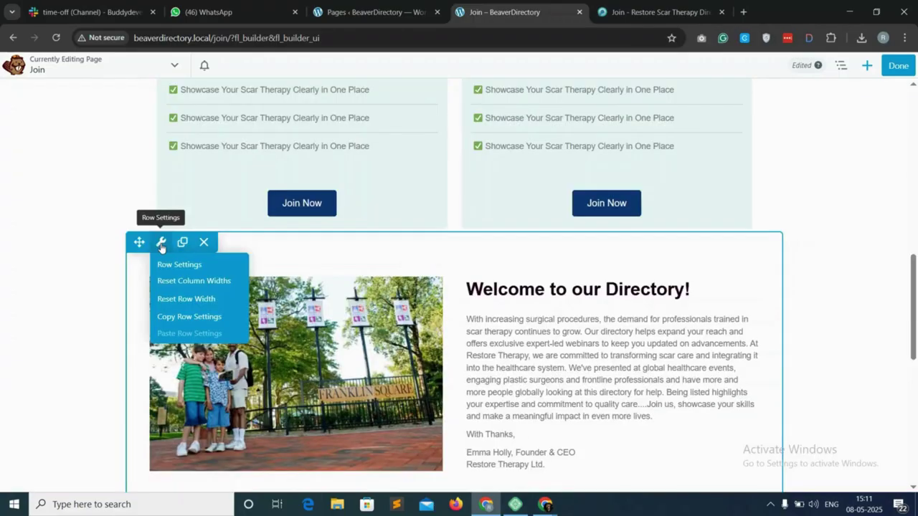
Set the "Welcome to our Directory!" row's width to Full Width, keeping its content width Fixed.
click(173, 265)
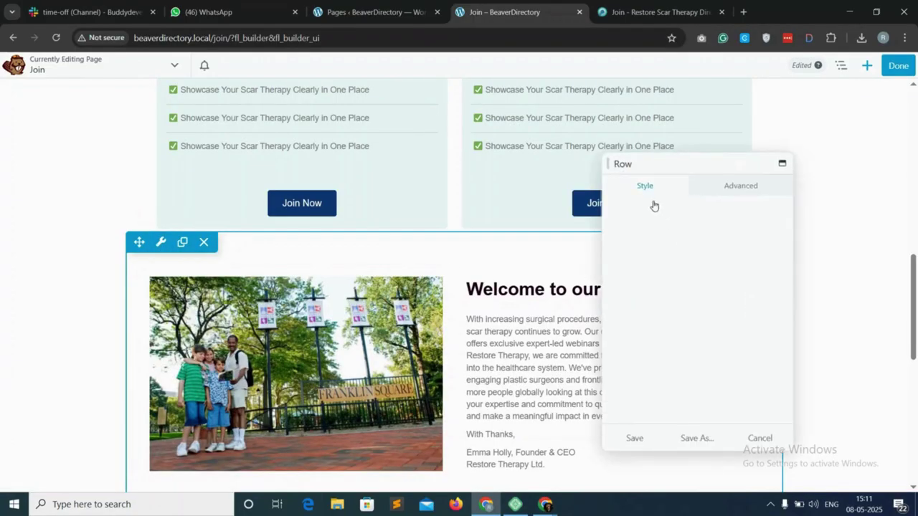
click(647, 228)
click(638, 266)
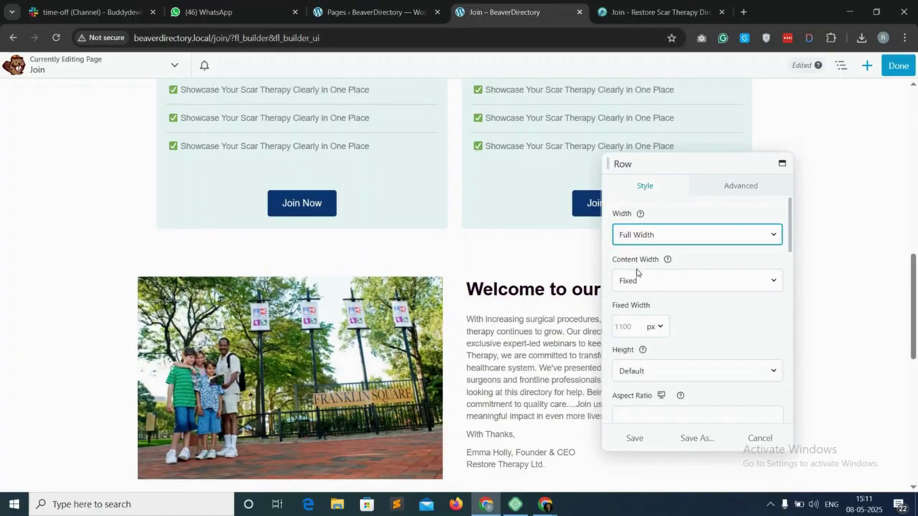
click(660, 284)
click(687, 261)
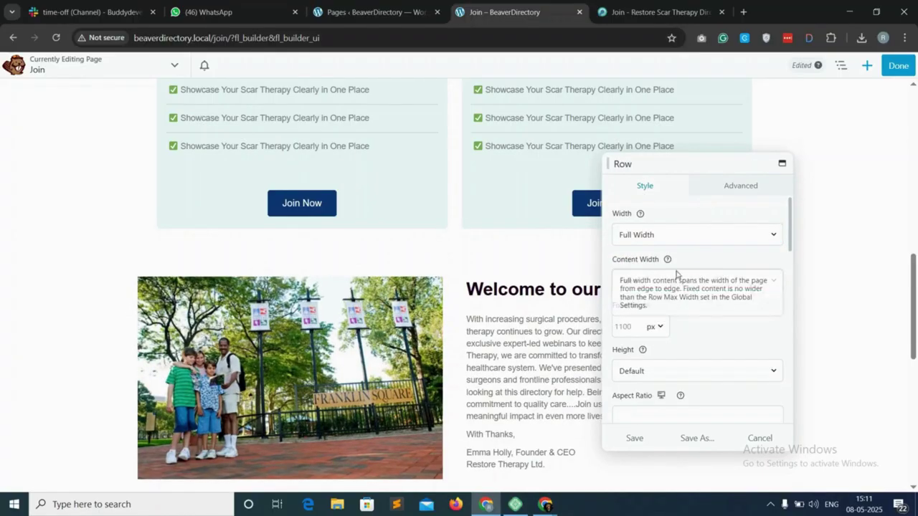
Give the "Welcome to our Directory!" row a pale mint background color and save the row settings.
scroll(656, 348, down, 2)
scroll(656, 348, down, 5)
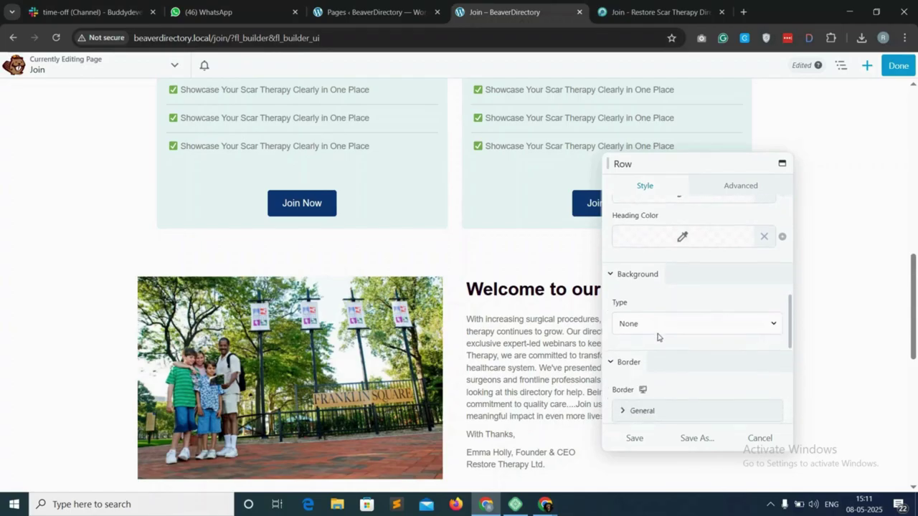
click(655, 326)
click(648, 354)
scroll(660, 377, down, 1)
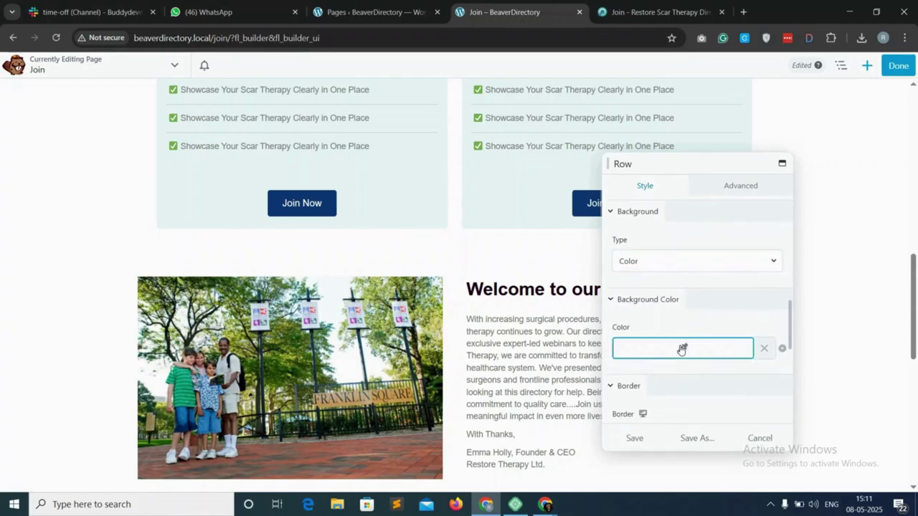
click(681, 349)
mouse_move(692, 272)
mouse_down()
mouse_move(711, 221)
mouse_move(706, 196)
mouse_up()
click(756, 374)
scroll(491, 349, down, 3)
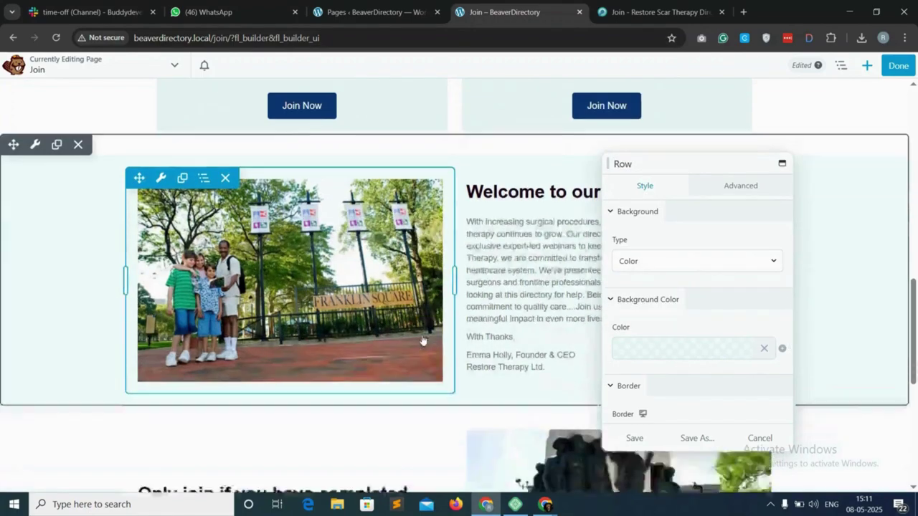
click(621, 439)
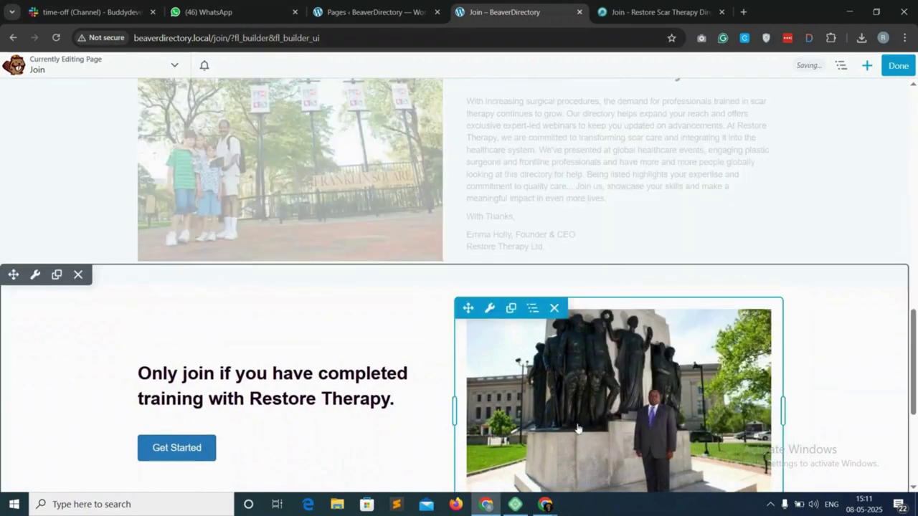
Check the HTML element ID assigned to the subscription package row and save its settings.
mouse_move(273, 423)
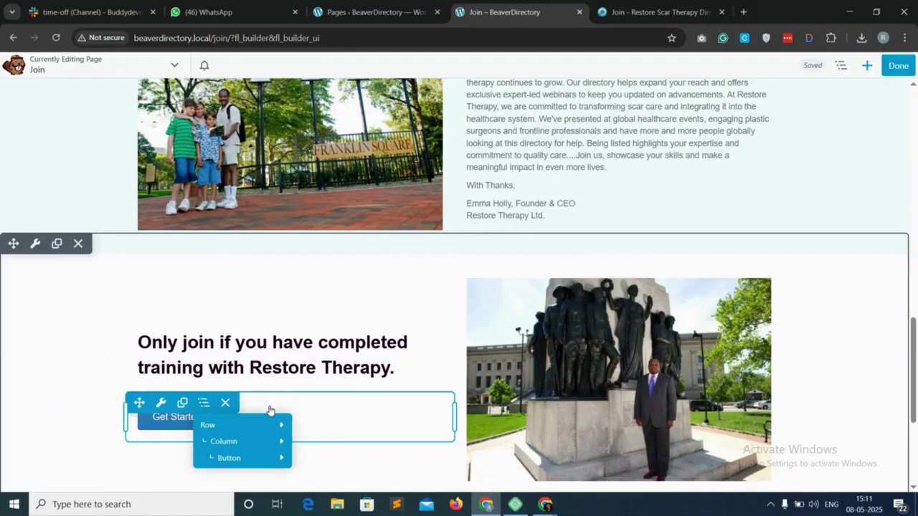
scroll(482, 187, up, 2)
scroll(482, 186, up, 4)
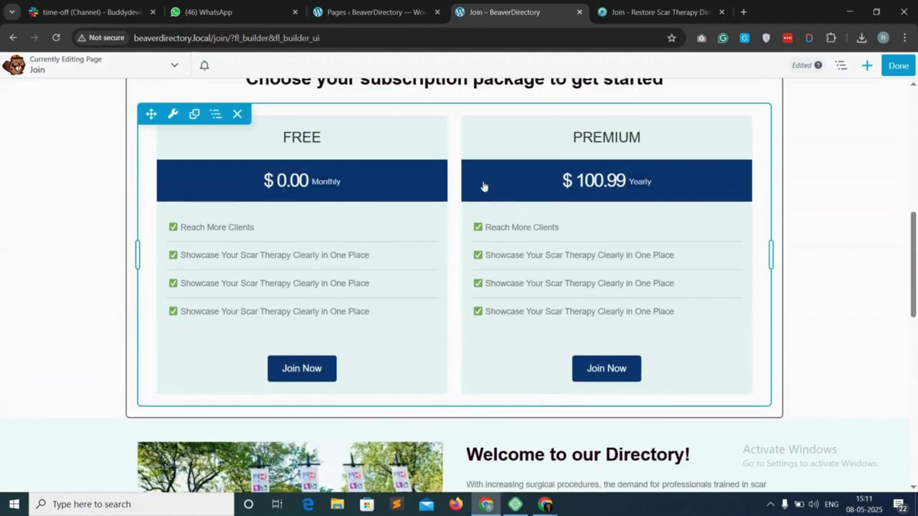
scroll(197, 151, up, 2)
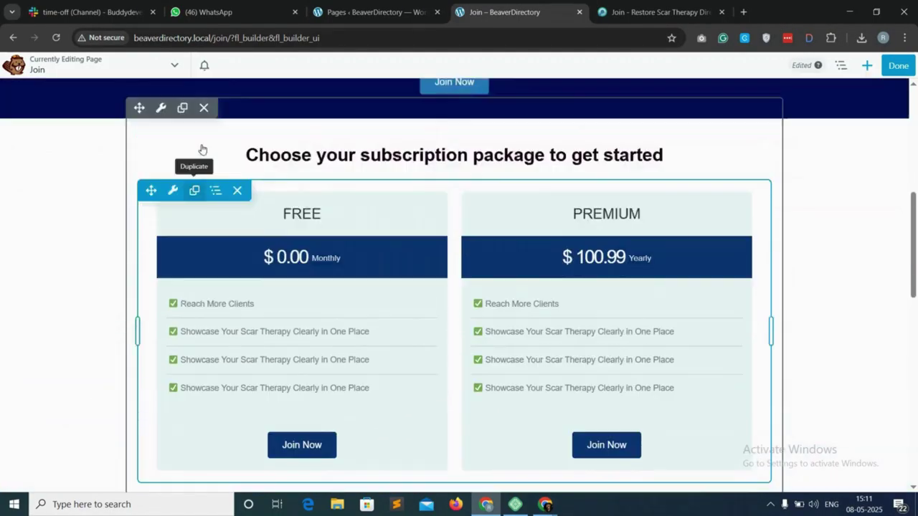
mouse_move(158, 145)
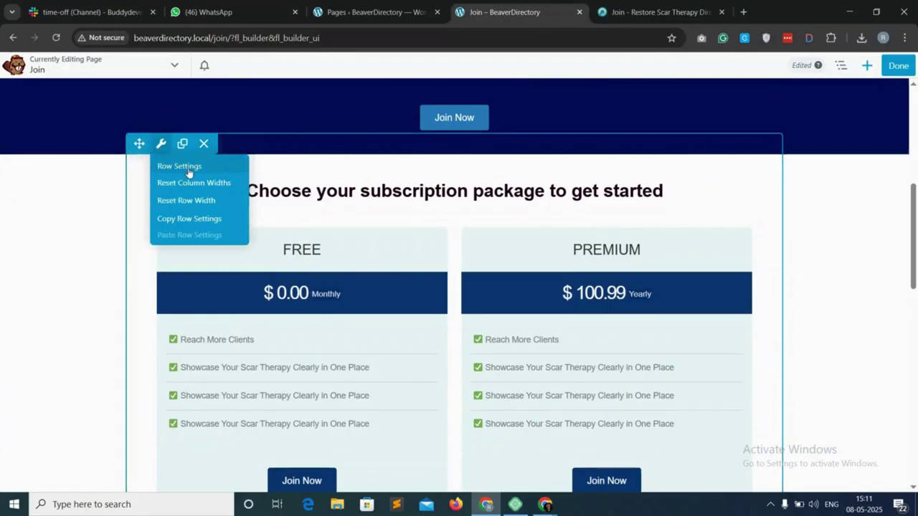
click(163, 165)
click(738, 188)
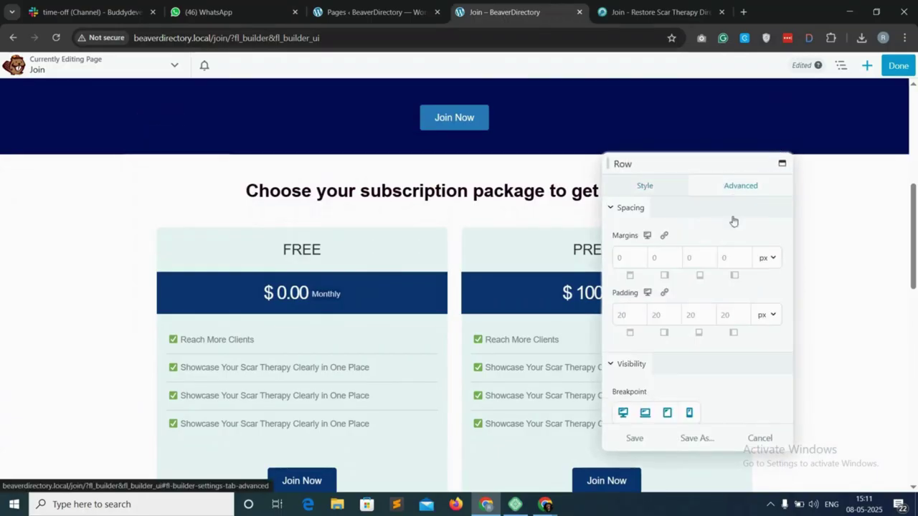
scroll(693, 334, down, 6)
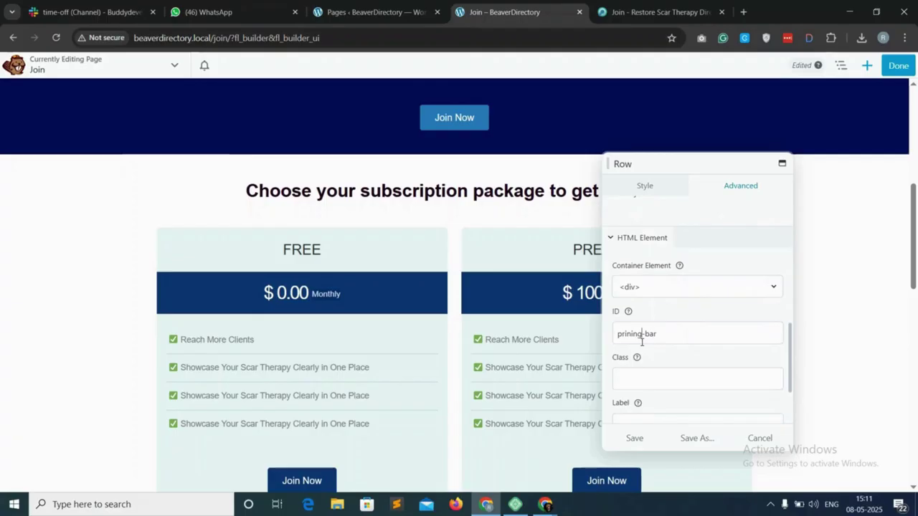
triple_click(641, 334)
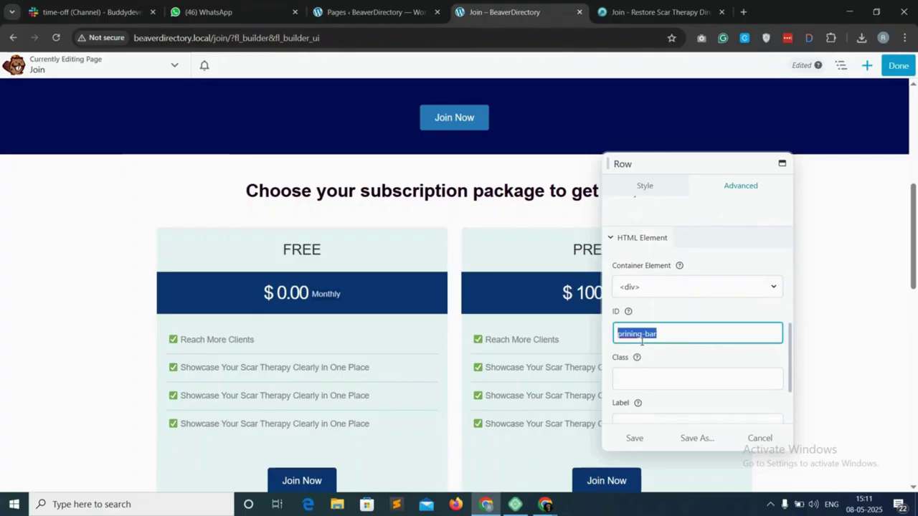
click(635, 438)
Check that the Get Started button's link targets the subscription package row's ID, and save the button settings.
scroll(425, 383, down, 7)
scroll(366, 370, down, 1)
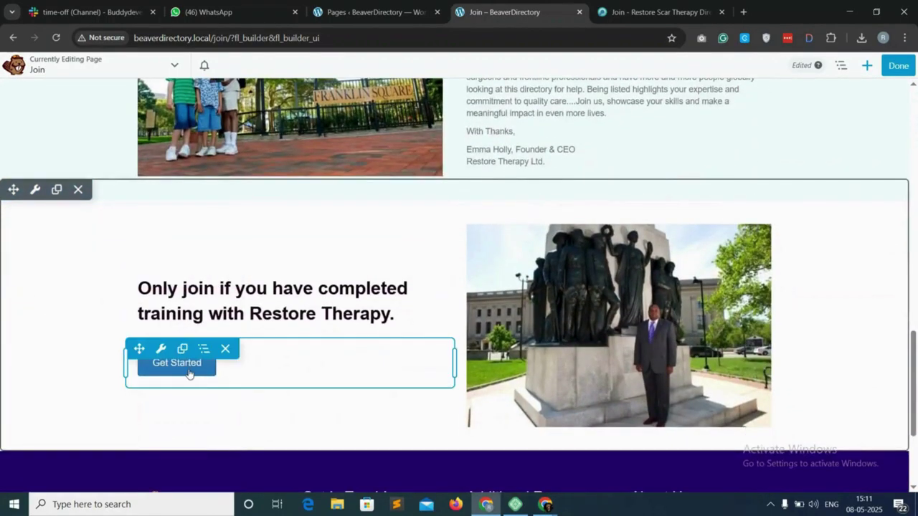
click(235, 374)
click(634, 186)
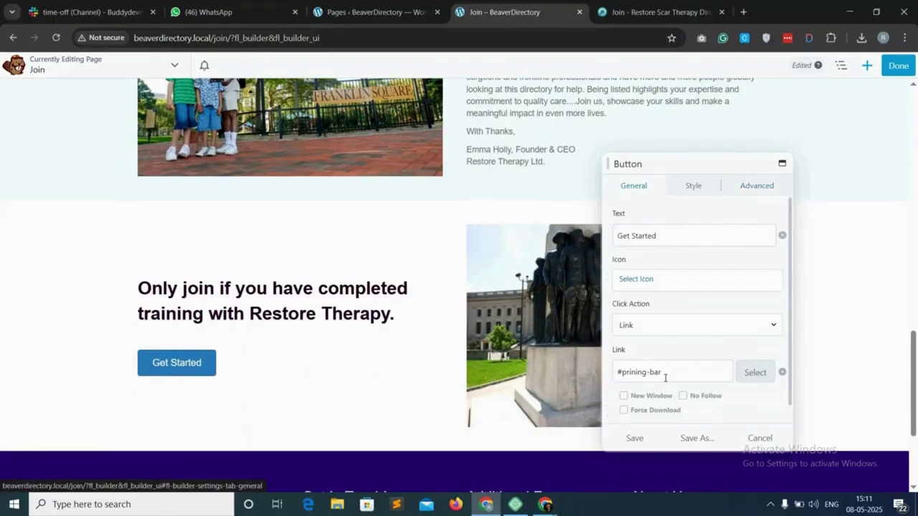
scroll(656, 356, down, 1)
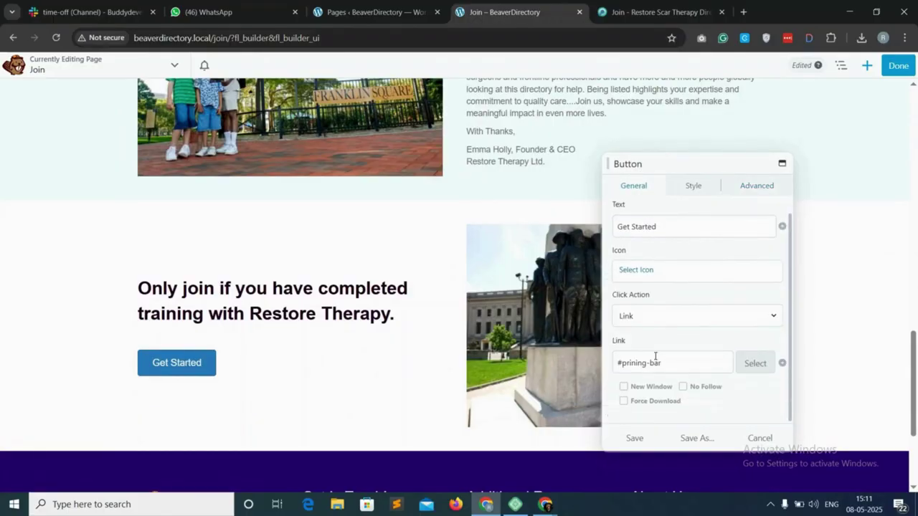
click(634, 438)
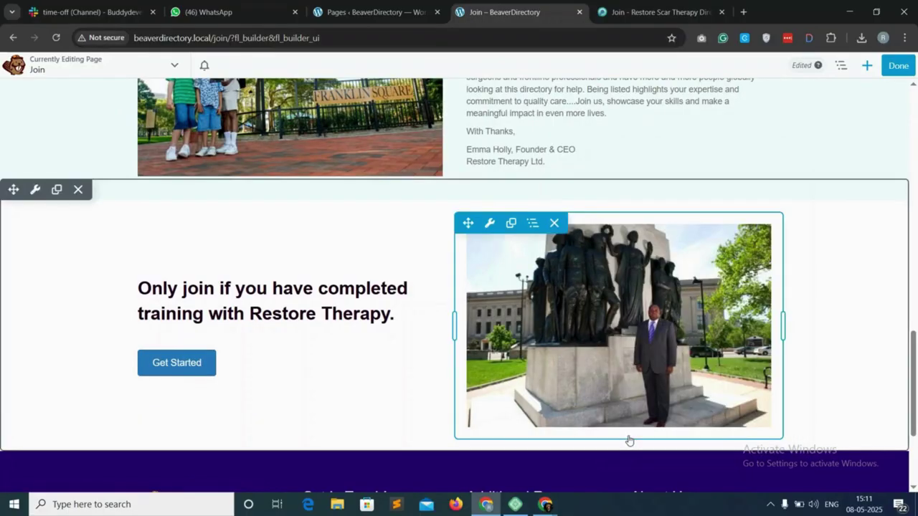
Finish editing and publish the Join page.
scroll(437, 309, up, 1)
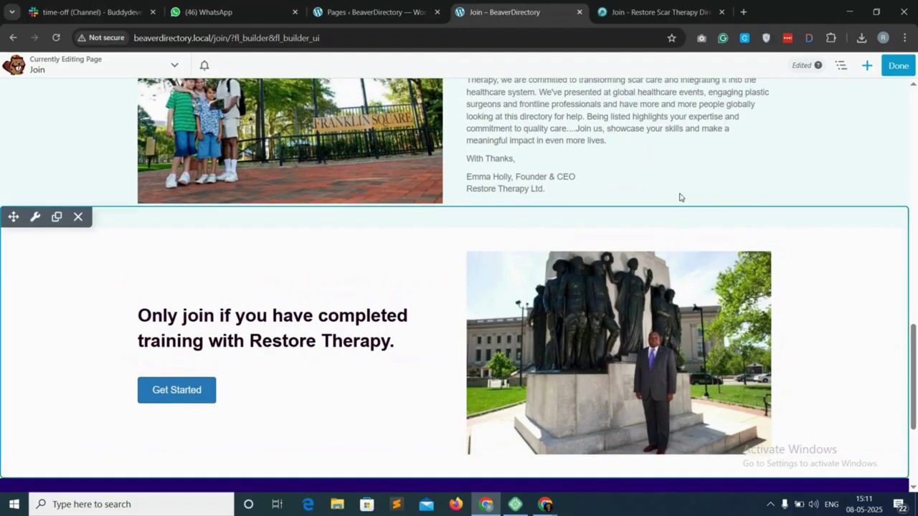
click(898, 66)
click(863, 66)
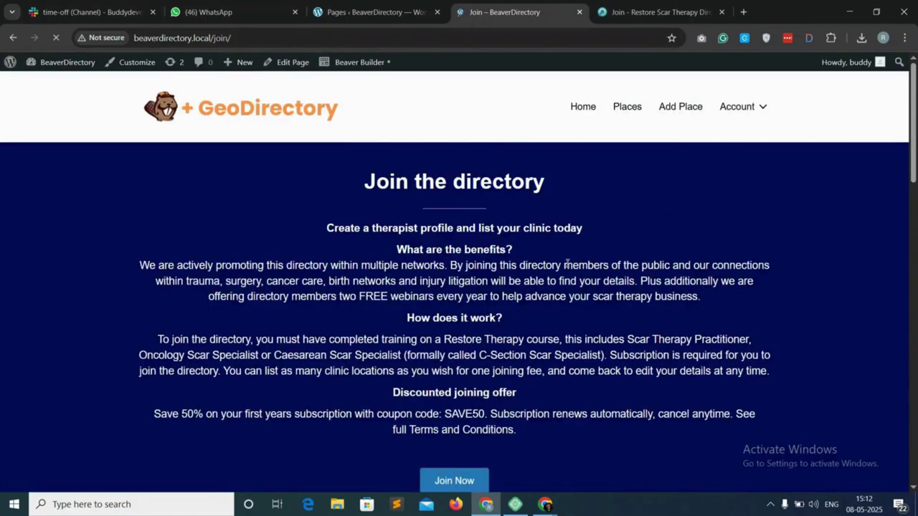
Test the intro section's Join Now link on the published page and review the sections below the pricing table.
scroll(566, 264, down, 5)
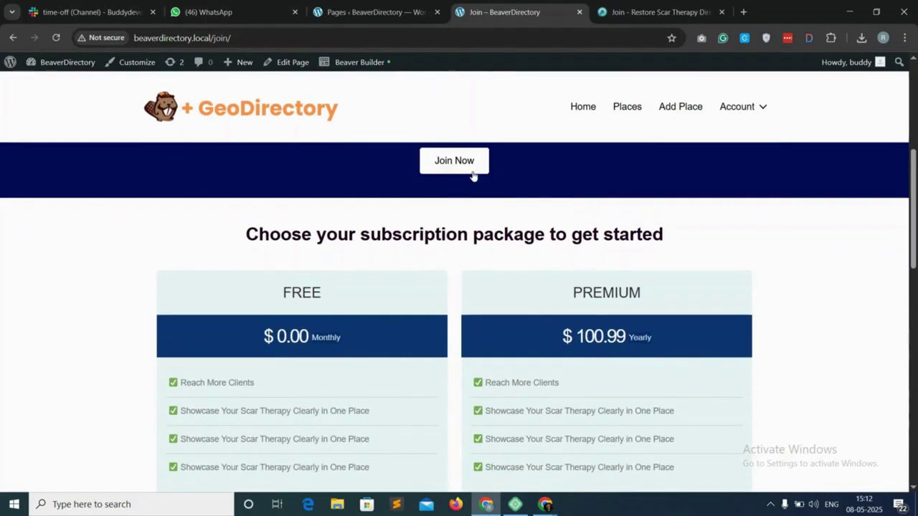
click(469, 170)
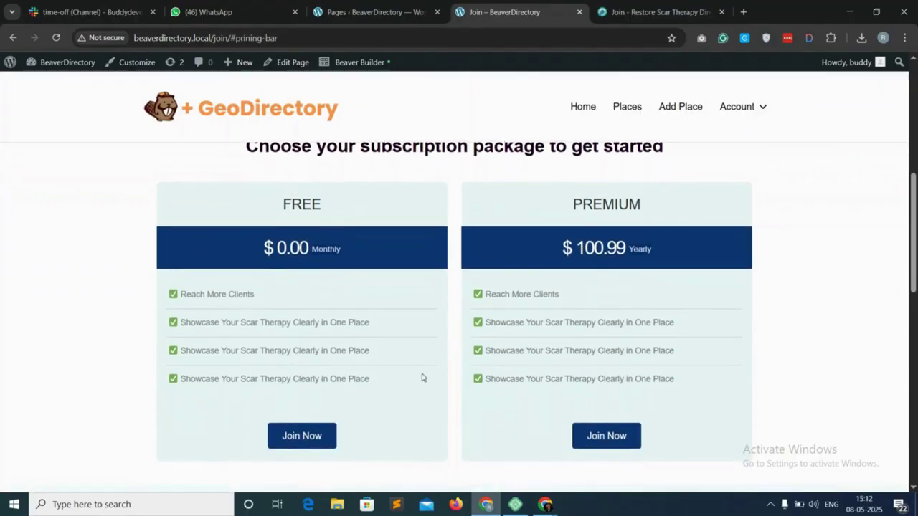
scroll(425, 380, down, 4)
scroll(425, 378, down, 3)
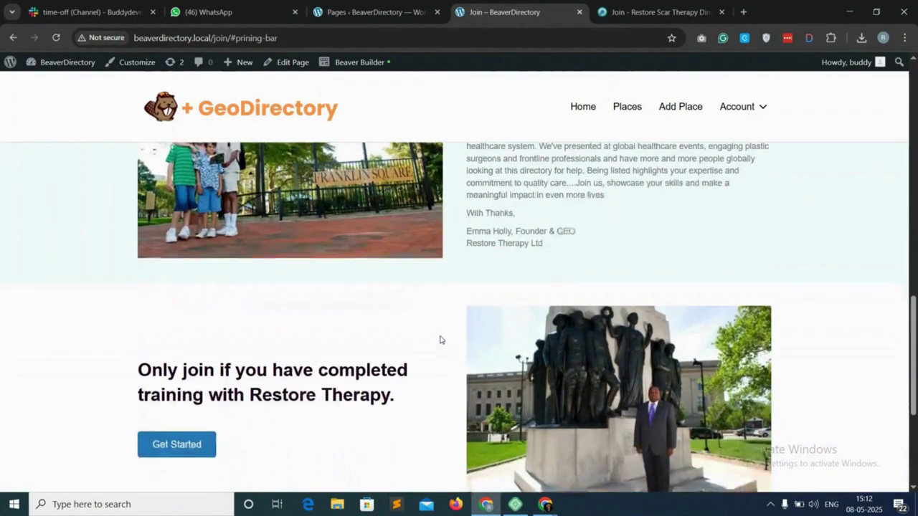
scroll(414, 342, up, 1)
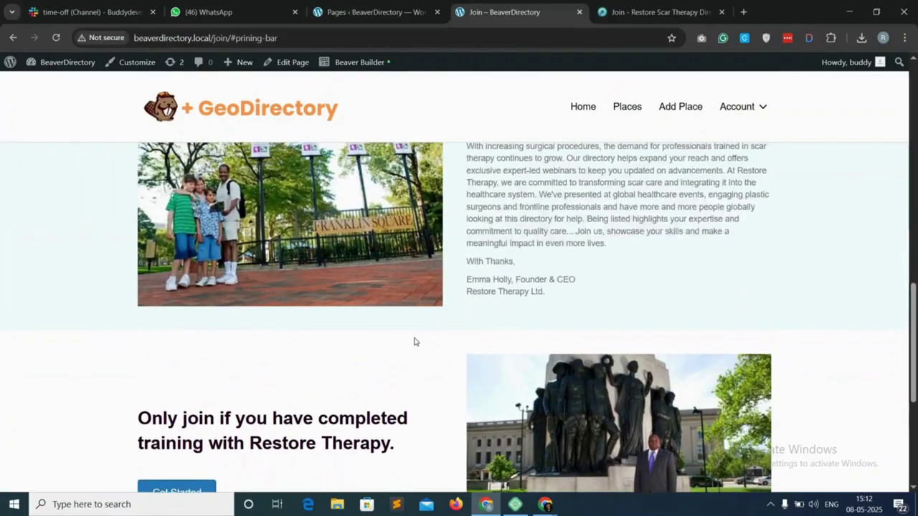
Test the Get Started link on the Join page and copy the Add Place page's URL.
scroll(401, 359, down, 1)
click(174, 415)
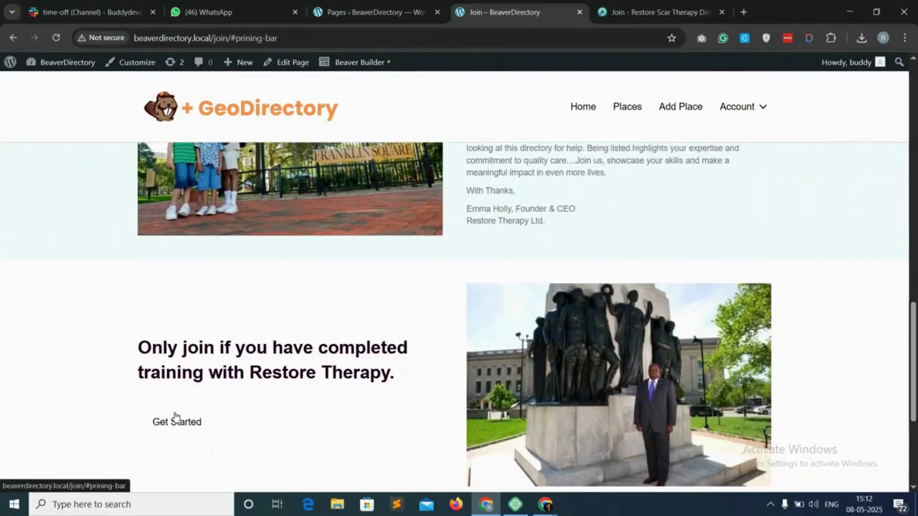
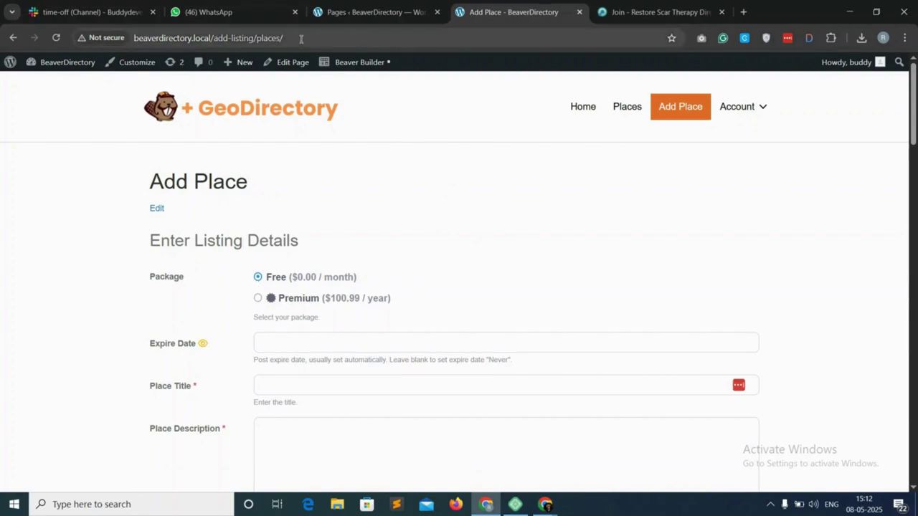
click(208, 37)
click(14, 38)
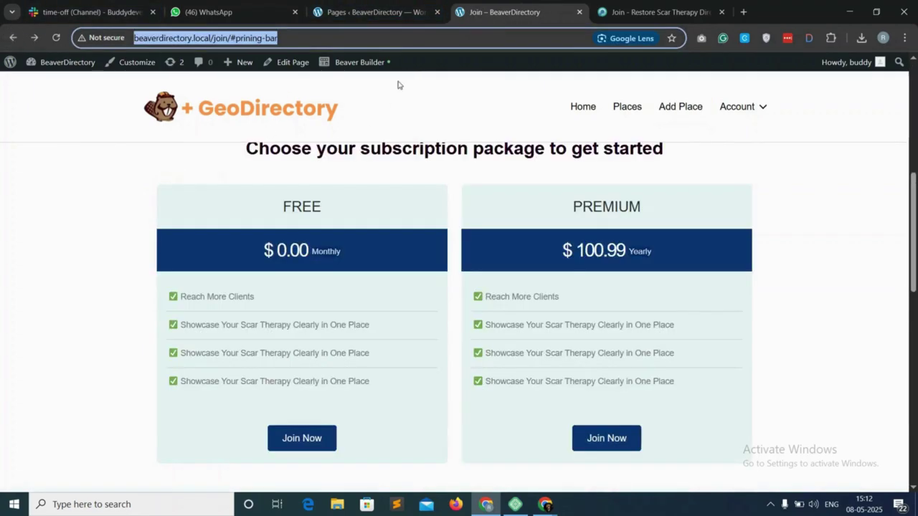
Open the Join page in Beaver Builder in a new browser tab, placed before the published page, and go to the pricing table.
right_click(350, 65)
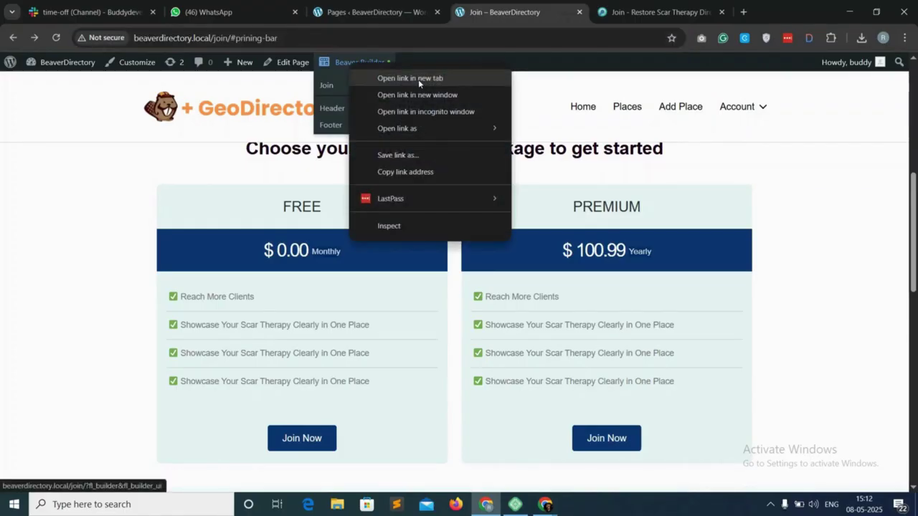
click(419, 84)
drag(548, 12, 493, 4)
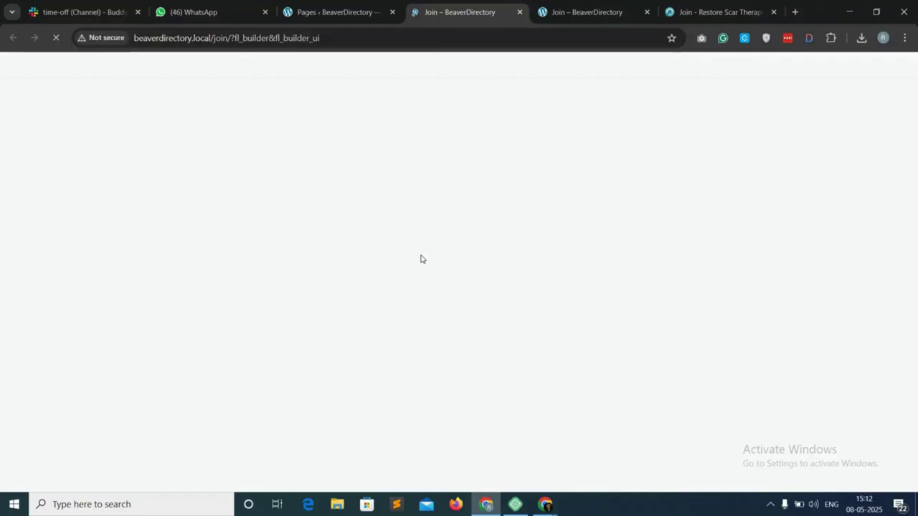
scroll(416, 301, down, 5)
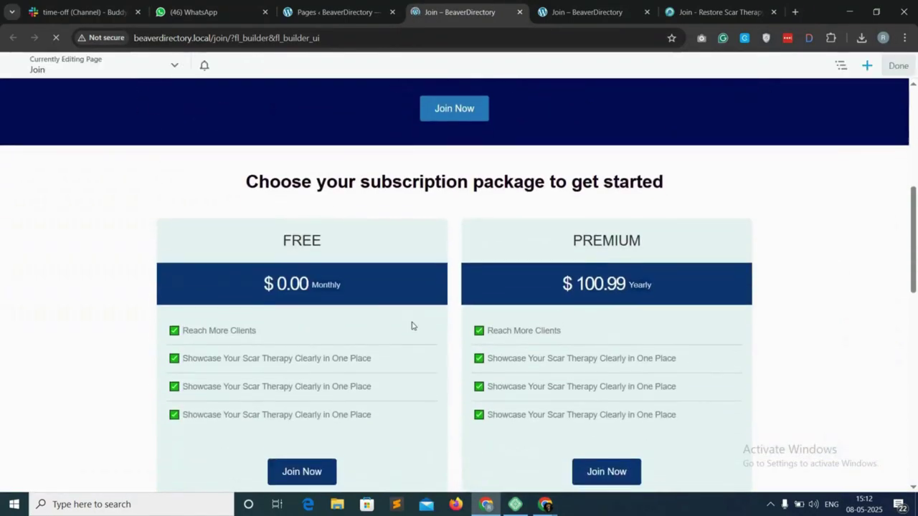
scroll(412, 326, down, 2)
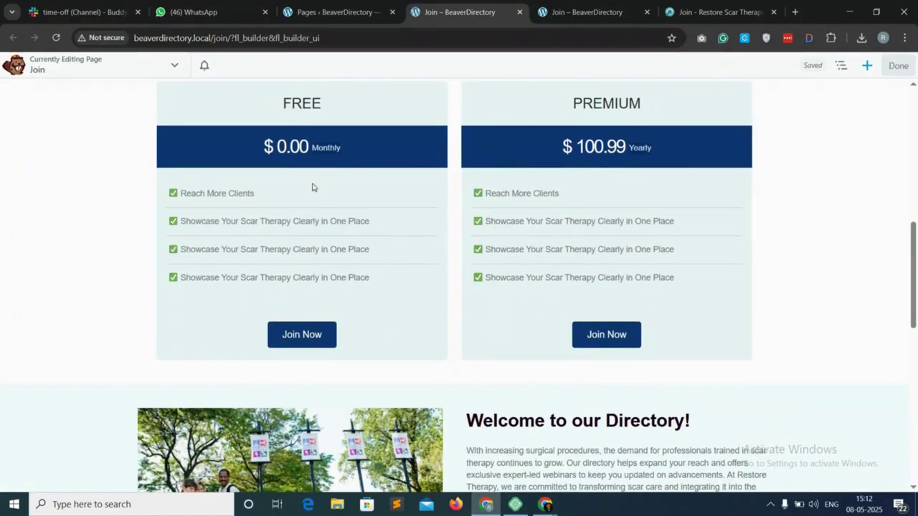
scroll(386, 221, up, 1)
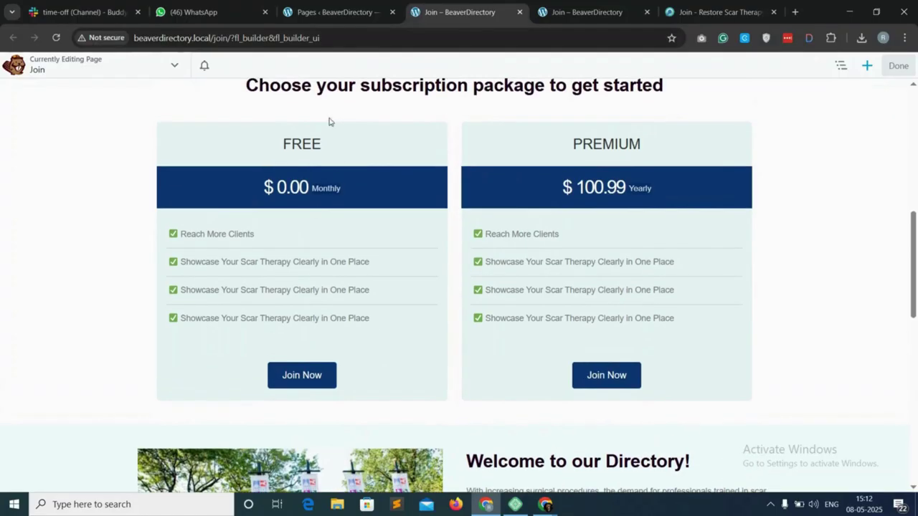
Set the FREE pricing box's button URL to beaverdirectory.local/add-listing/places/ and save the box.
click(303, 244)
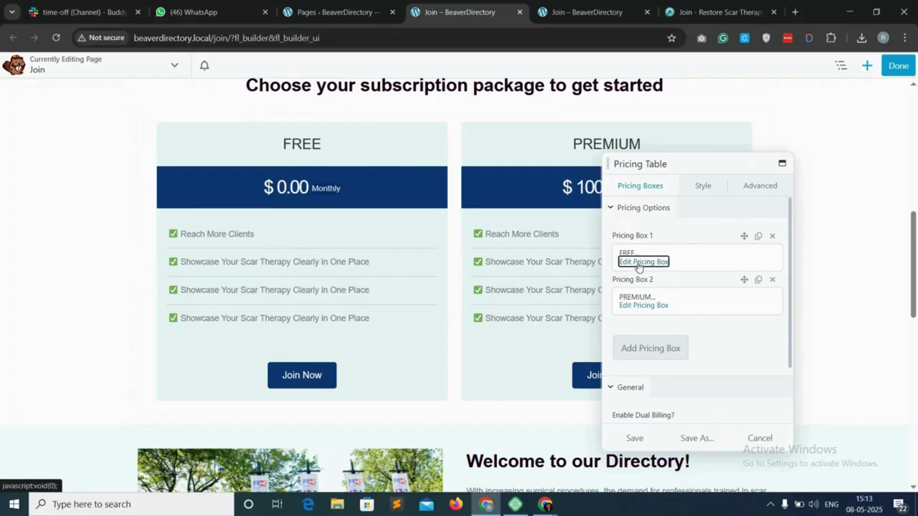
click(638, 262)
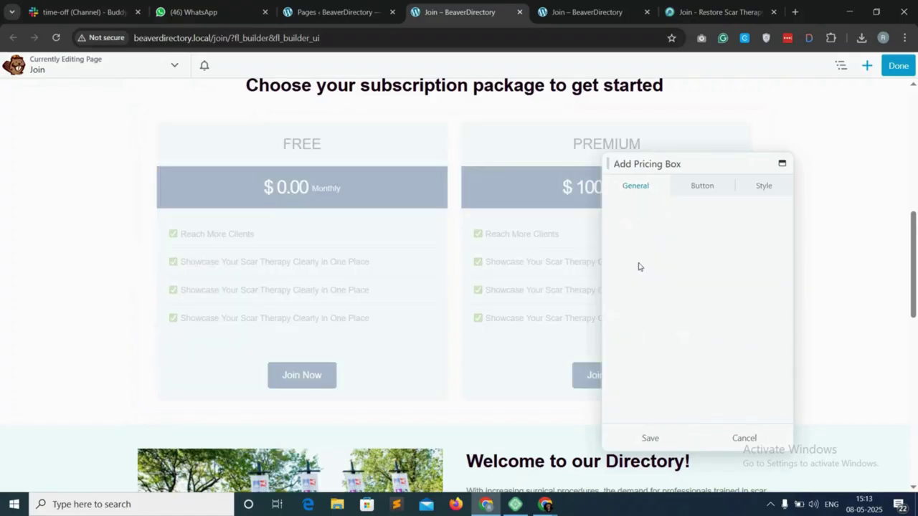
scroll(632, 337, down, 7)
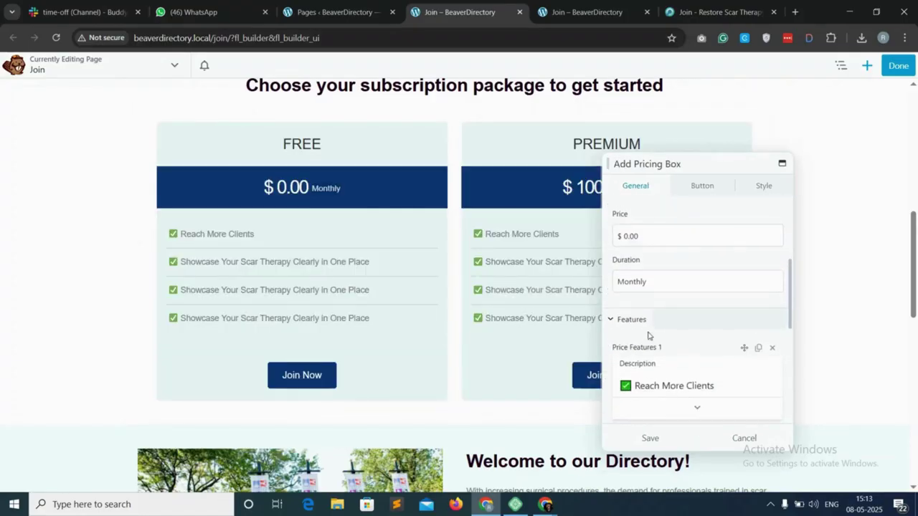
scroll(676, 325, down, 3)
scroll(661, 355, up, 10)
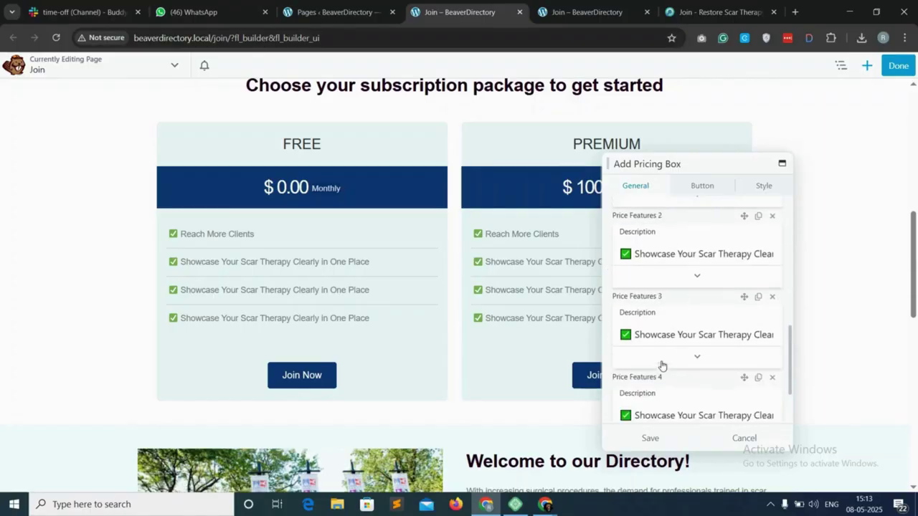
scroll(675, 344, up, 1)
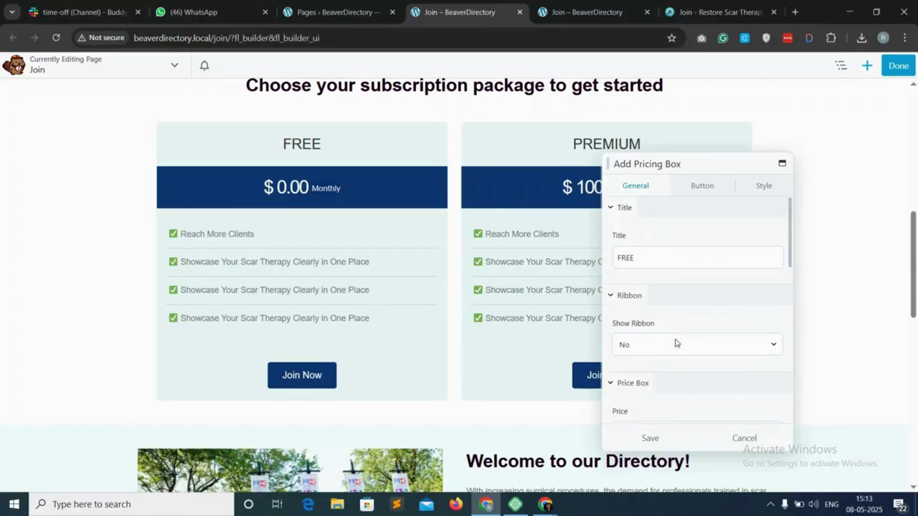
click(699, 185)
click(650, 437)
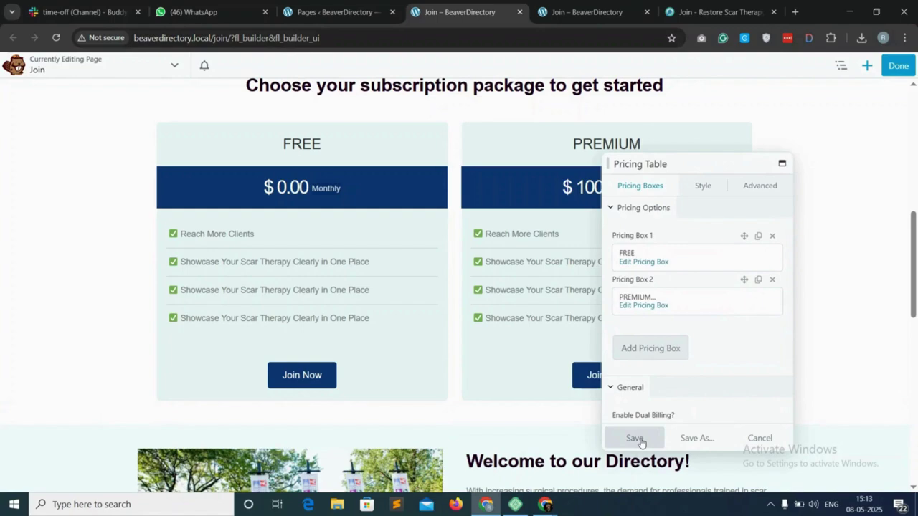
Choose the Premium package on the Add Place page and copy the resulting page URL.
click(598, 3)
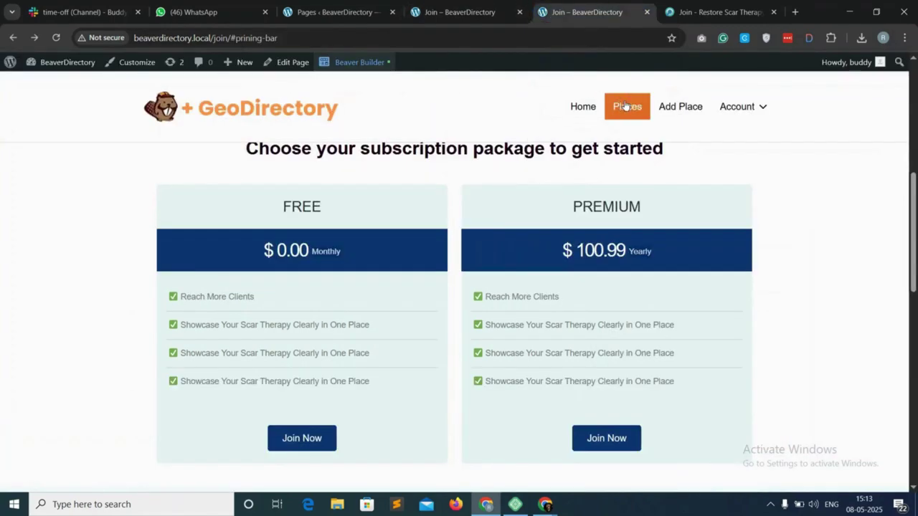
click(676, 109)
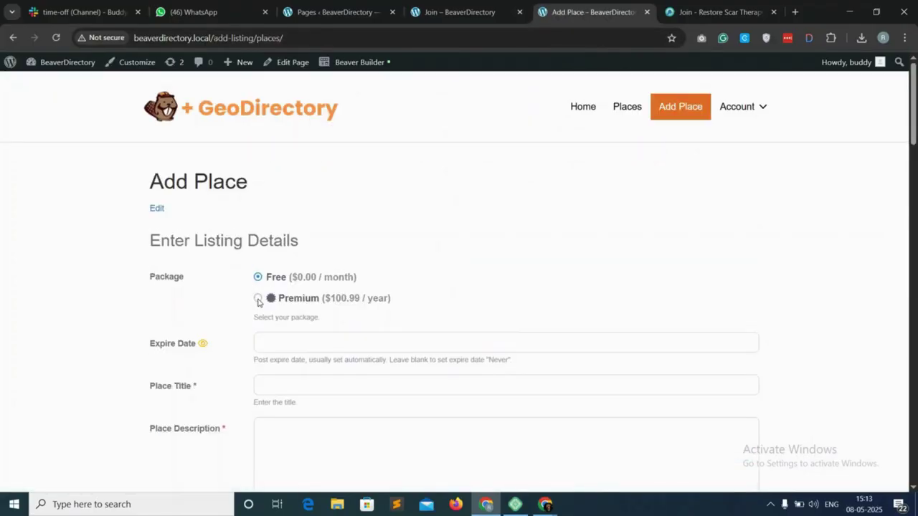
click(258, 298)
click(375, 35)
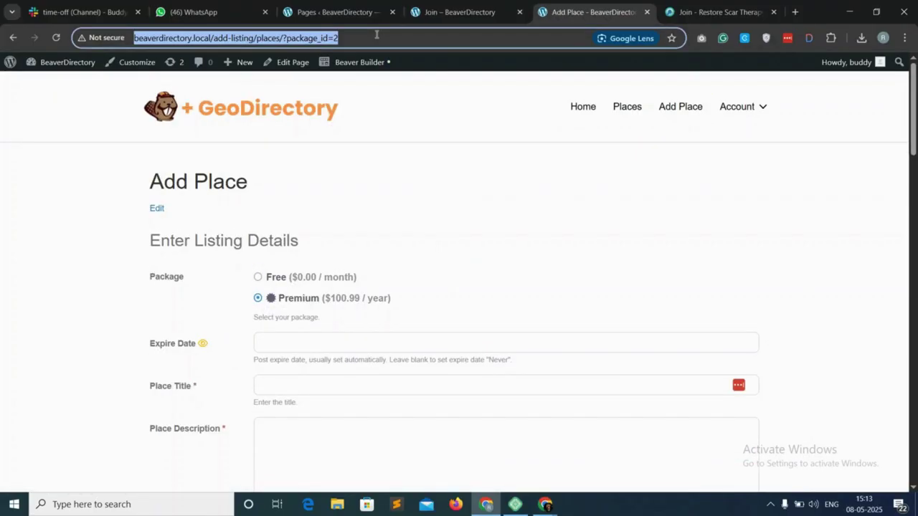
Set the PREMIUM pricing box's button URL to beaverdirectory.local/add-listing/places/?package_id=2, save the pricing table and publish the Join page.
click(459, 11)
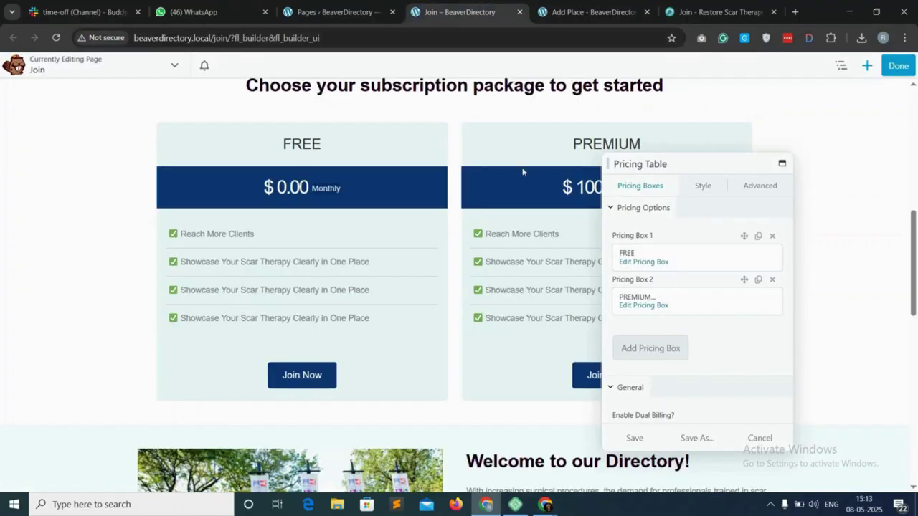
click(645, 306)
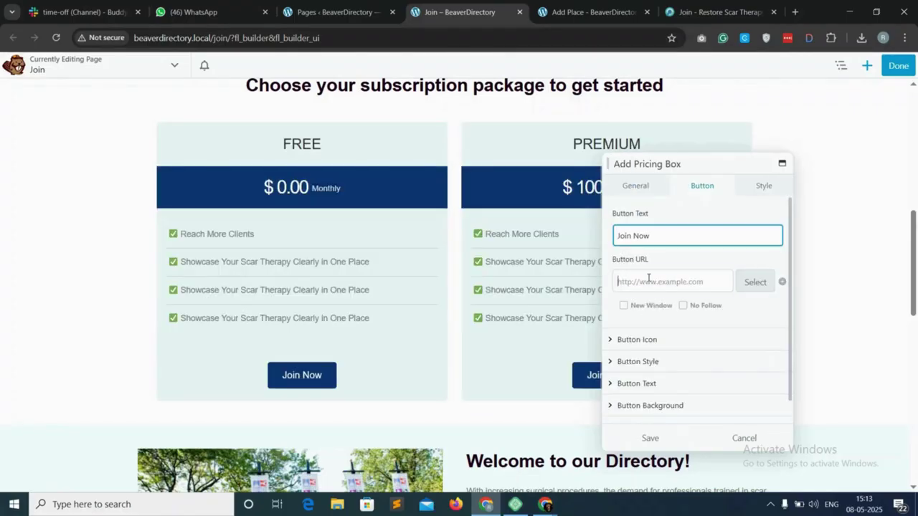
click(648, 279)
click(624, 436)
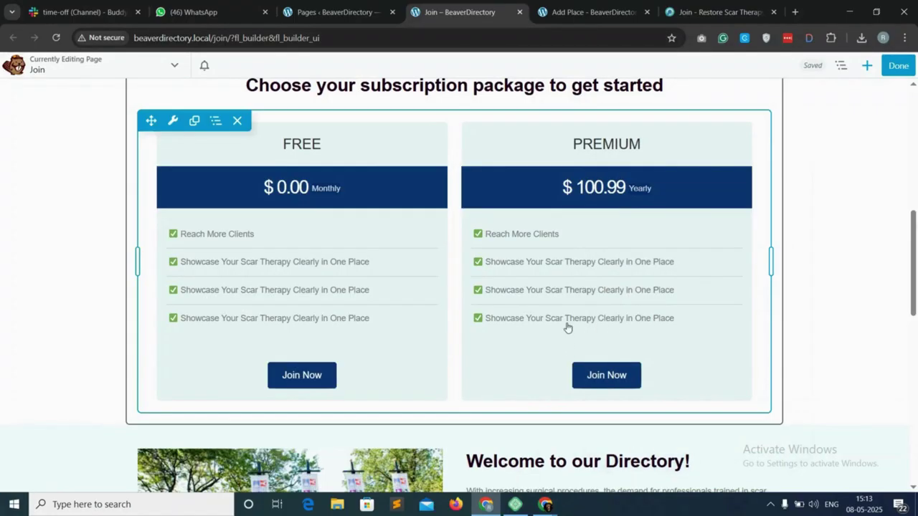
click(899, 65)
click(851, 67)
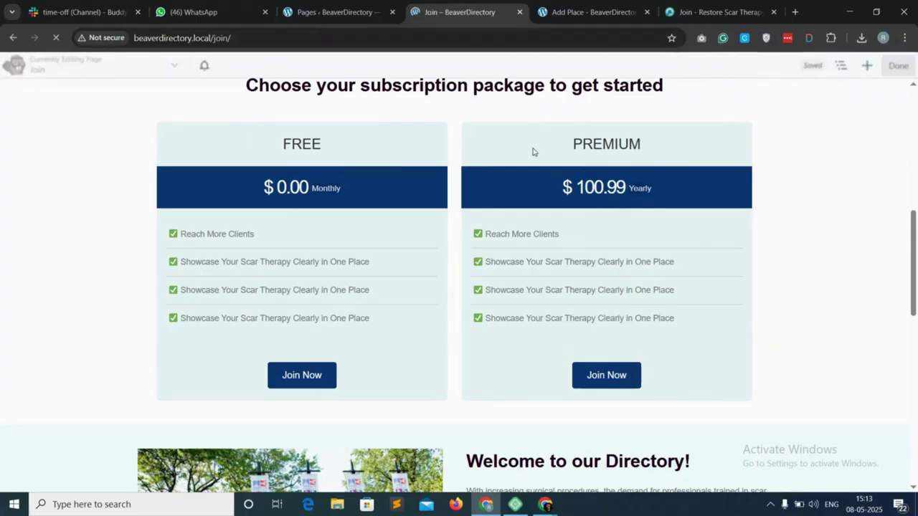
Test the Join Now buttons of the FREE and PREMIUM boxes on the published Join page.
scroll(513, 321, down, 1)
scroll(513, 321, down, 6)
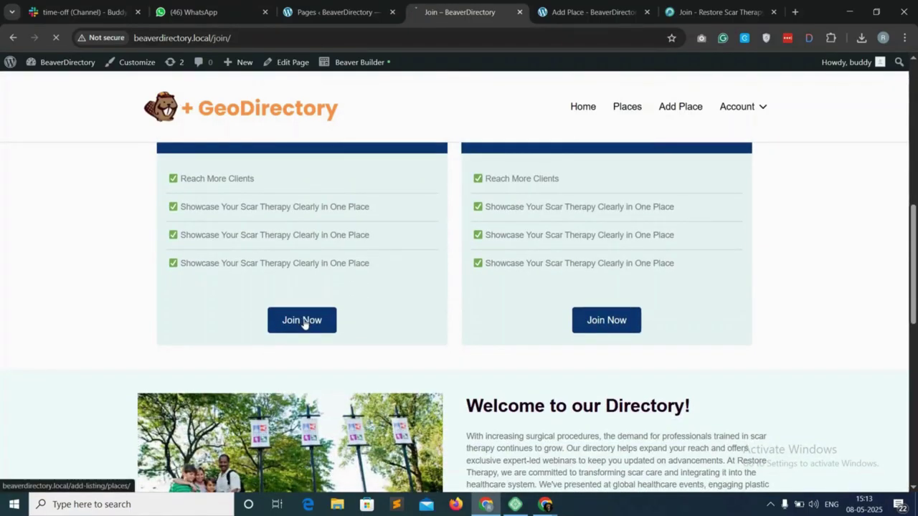
click(303, 321)
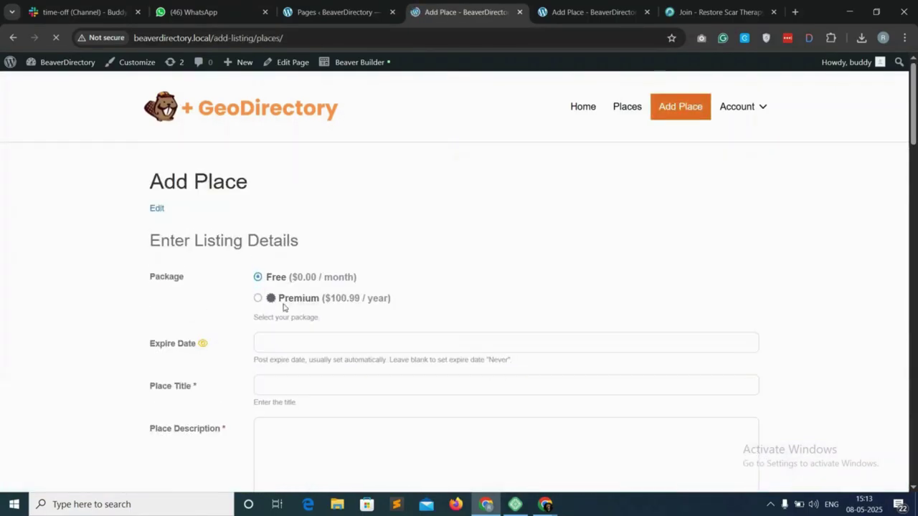
key(alt+Left)
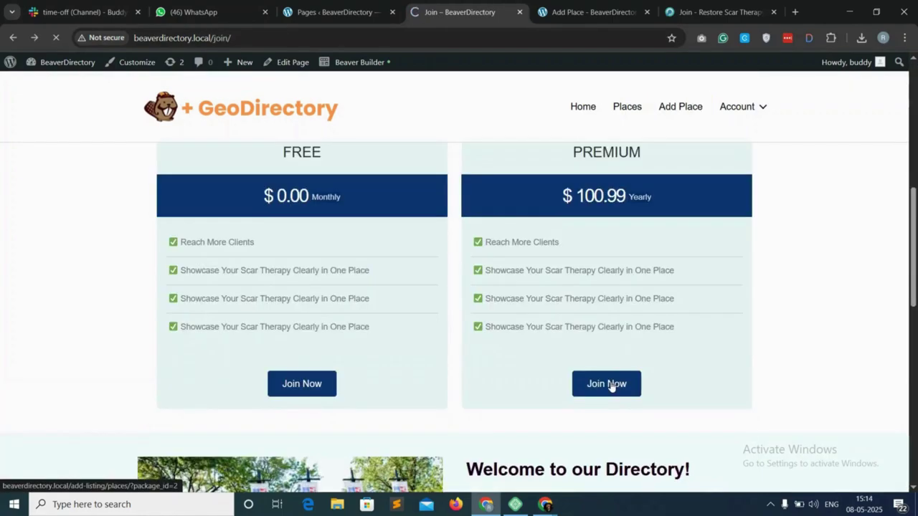
click(610, 383)
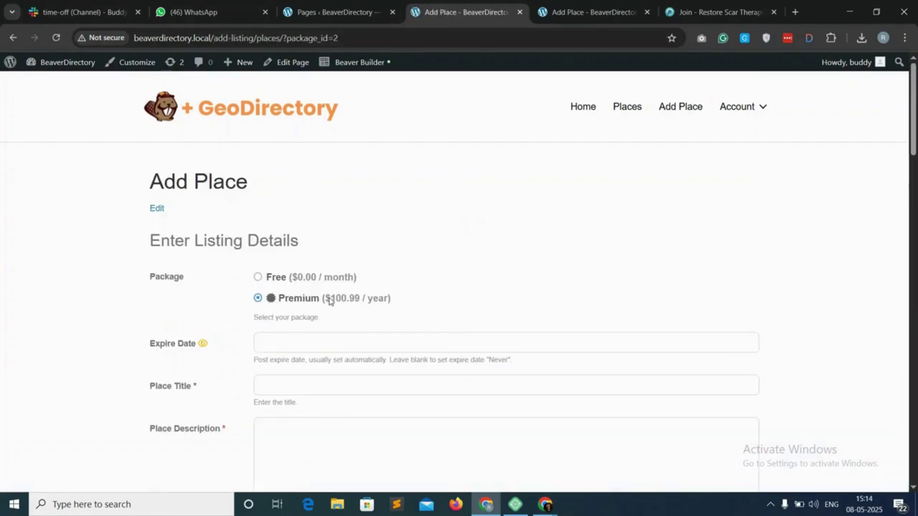
Review the Add Place listing form for the Premium package, from the package choice down to the submit options.
scroll(329, 301, down, 3)
scroll(329, 301, up, 3)
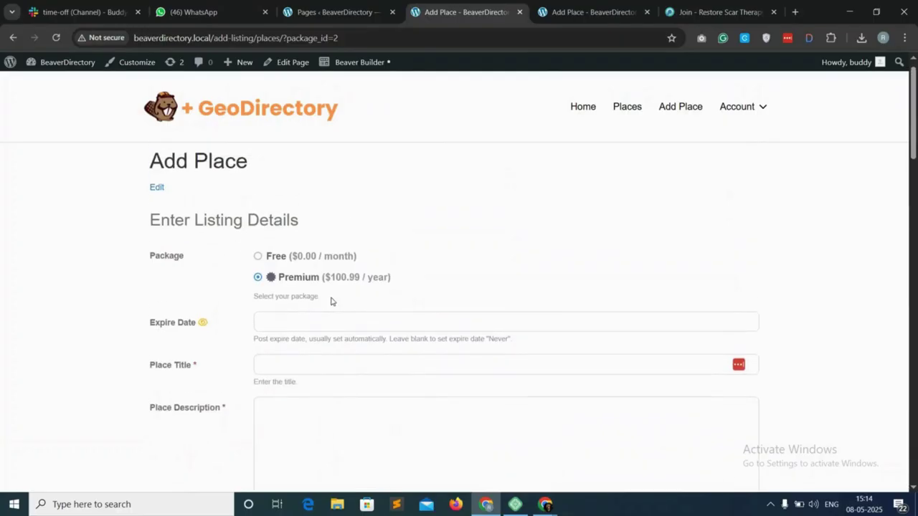
scroll(331, 301, up, 1)
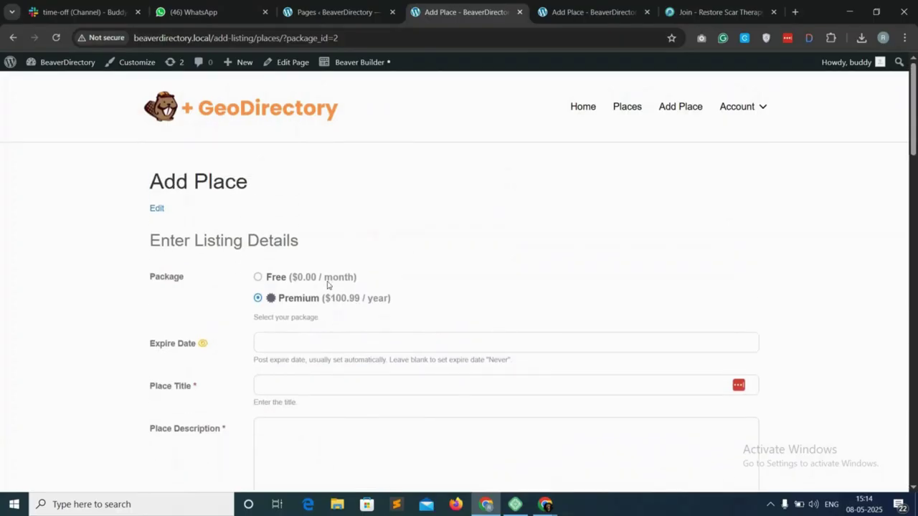
scroll(327, 284, down, 6)
scroll(327, 284, up, 6)
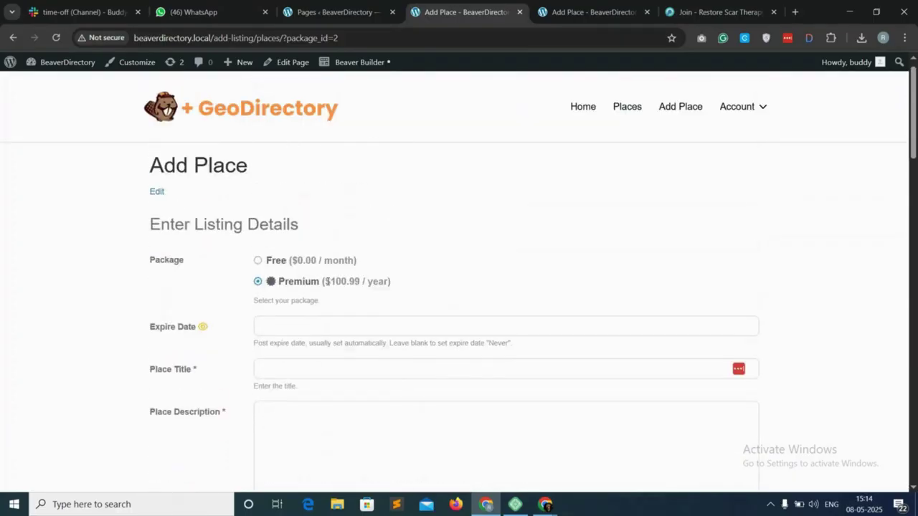
scroll(327, 284, down, 10)
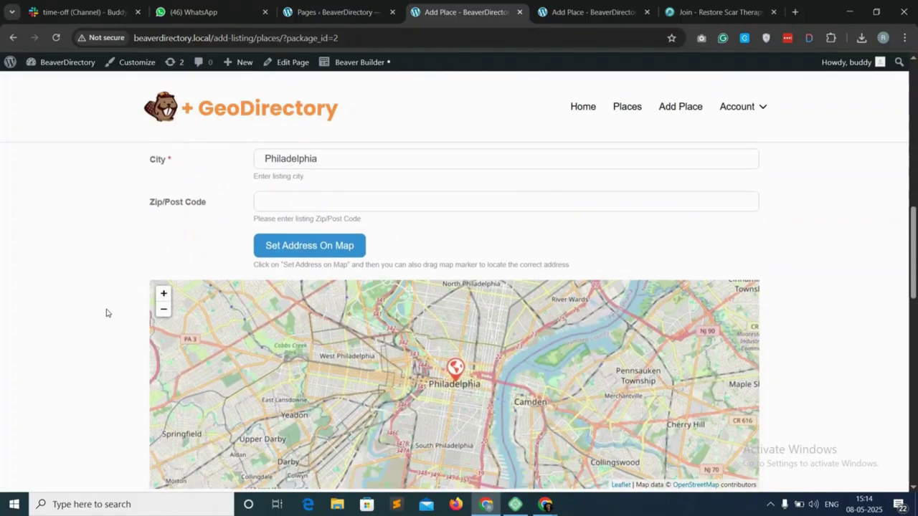
scroll(108, 314, down, 1)
scroll(108, 313, down, 5)
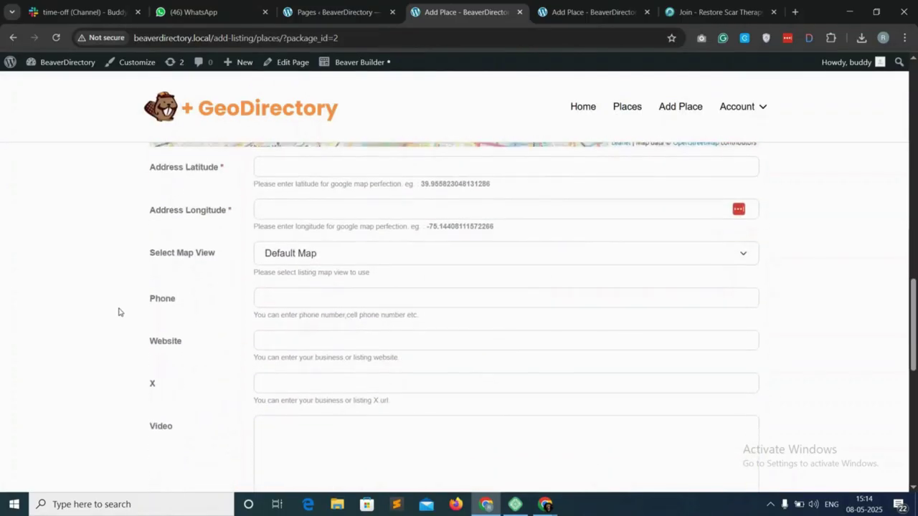
scroll(123, 314, down, 6)
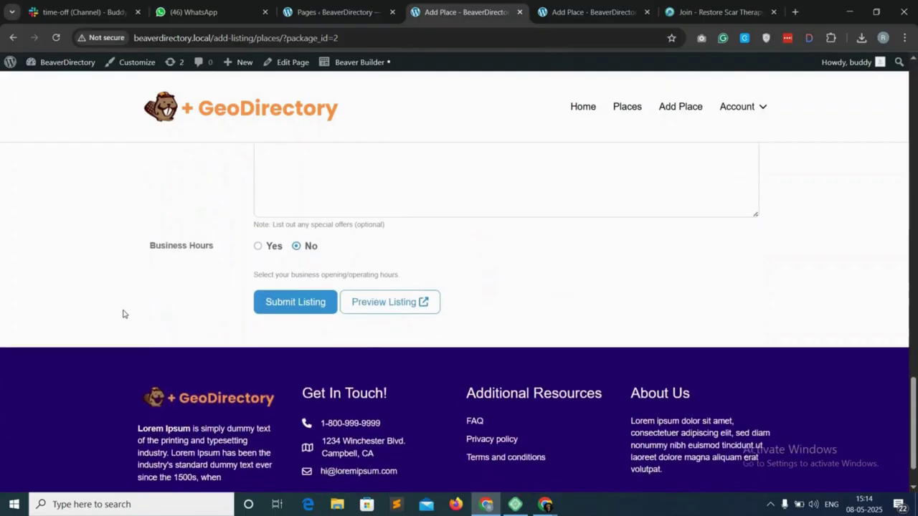
scroll(143, 279, up, 3)
scroll(143, 279, up, 12)
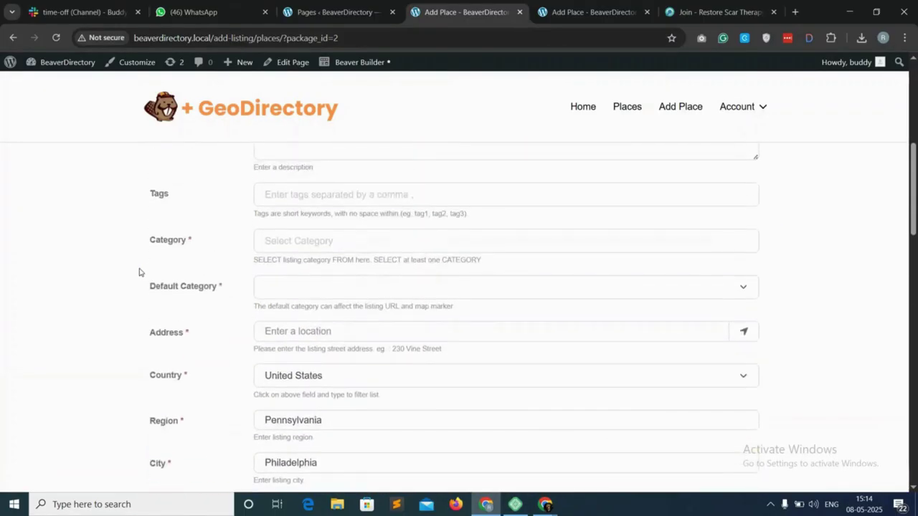
scroll(139, 272, up, 3)
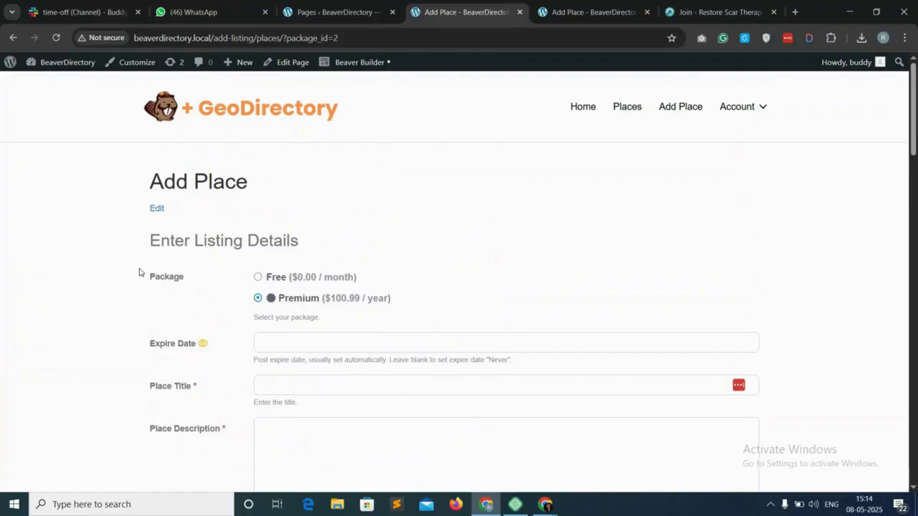
Add the Join page to the site's navigation menu and place it between Add Place and Account.
key(ctrl+Page_Up)
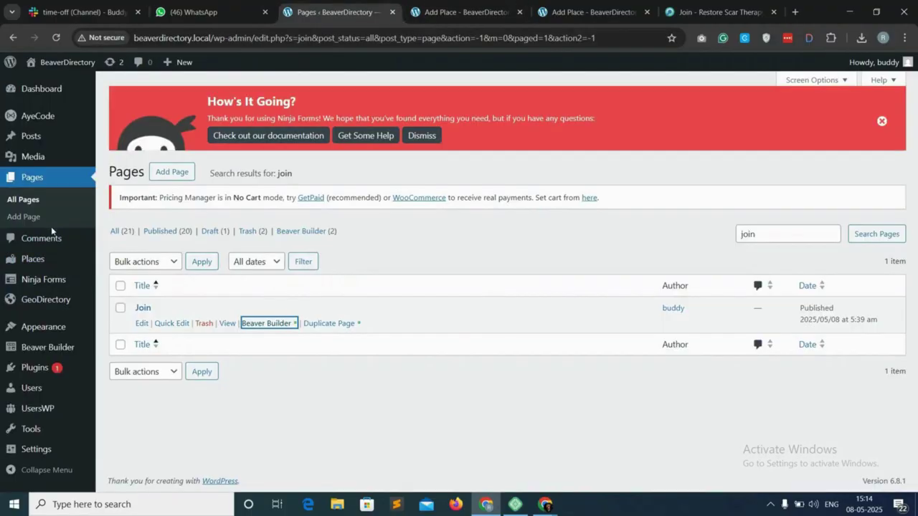
mouse_move(49, 326)
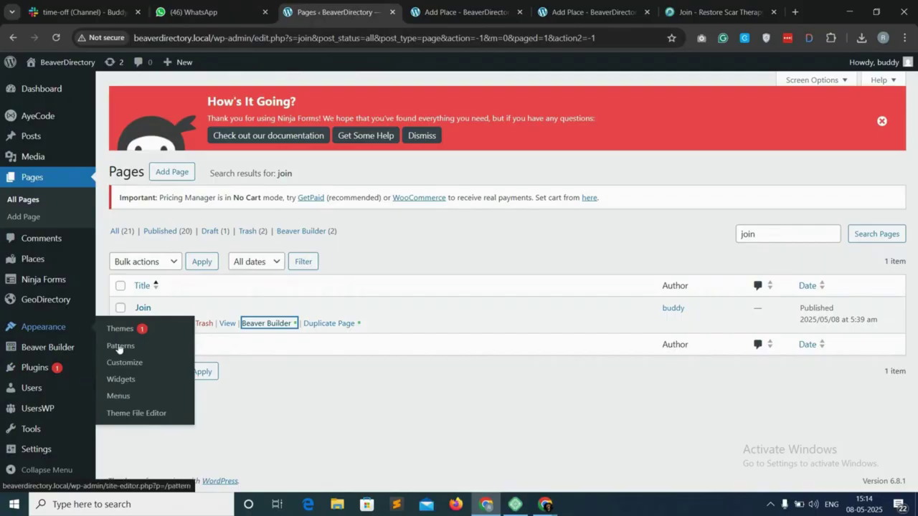
click(131, 400)
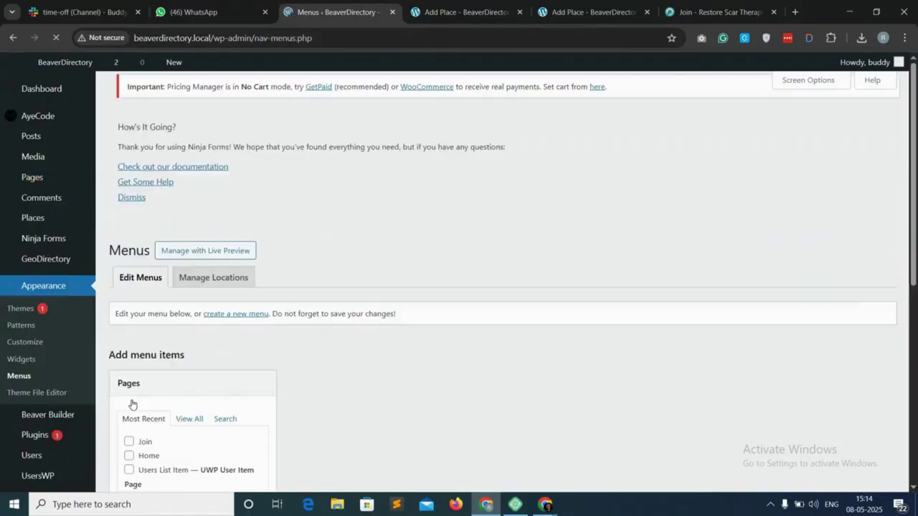
scroll(319, 364, down, 2)
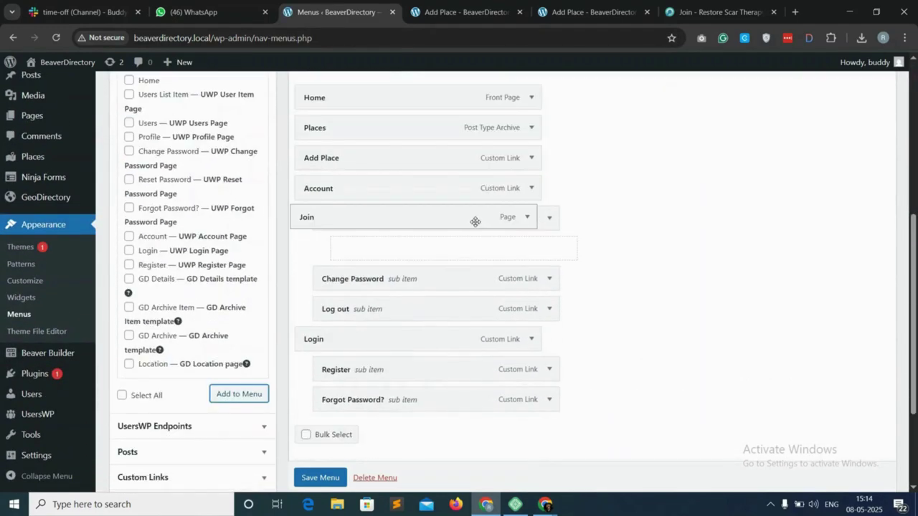
drag(476, 222, 470, 191)
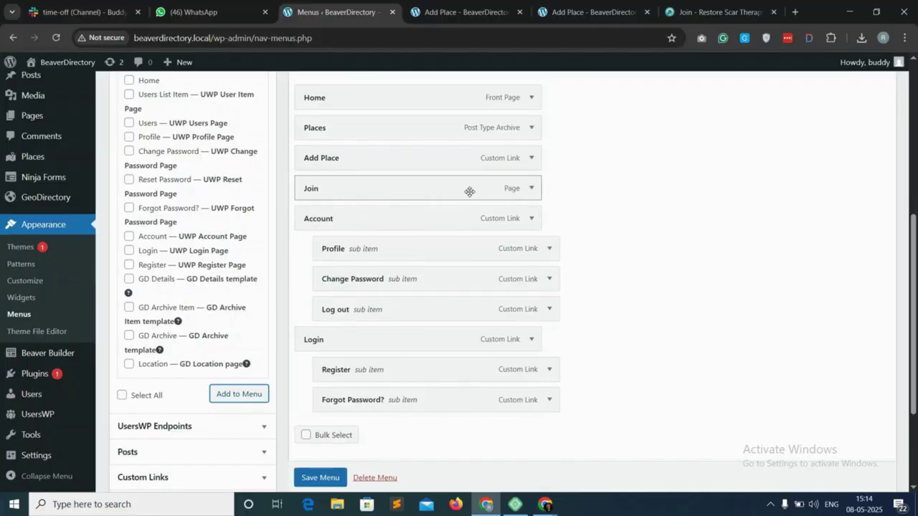
Remove the Add Place item from the navigation menu and save the menu.
click(532, 158)
click(315, 312)
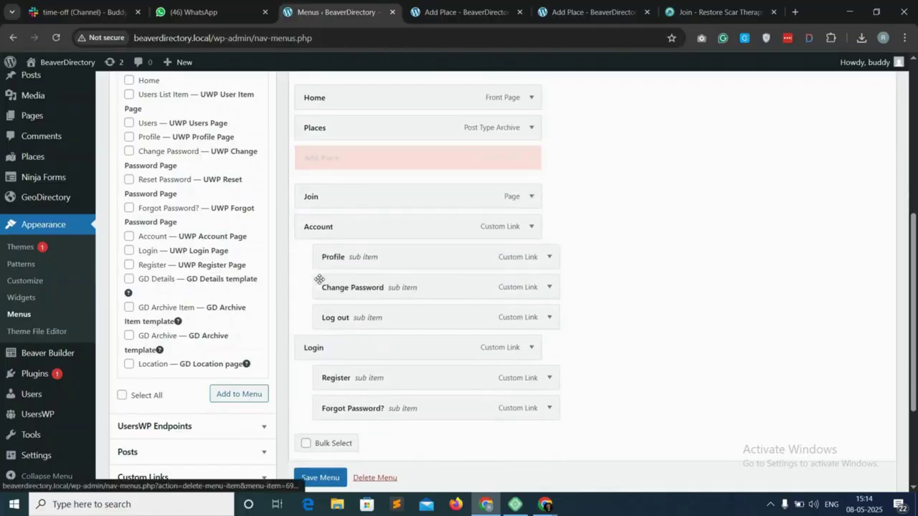
scroll(321, 459, down, 1)
click(320, 479)
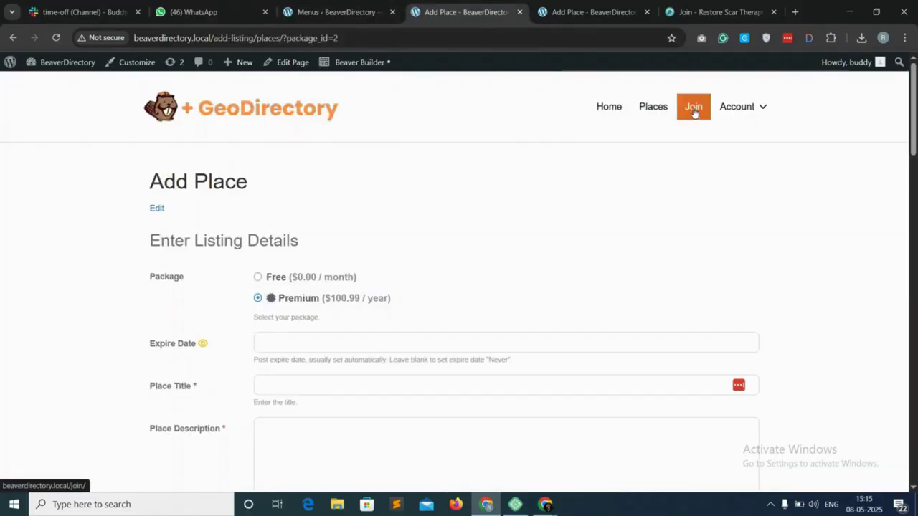
Open the Join page from the site's header navigation and review its sections, including the FREE and PREMIUM pricing boxes.
click(694, 114)
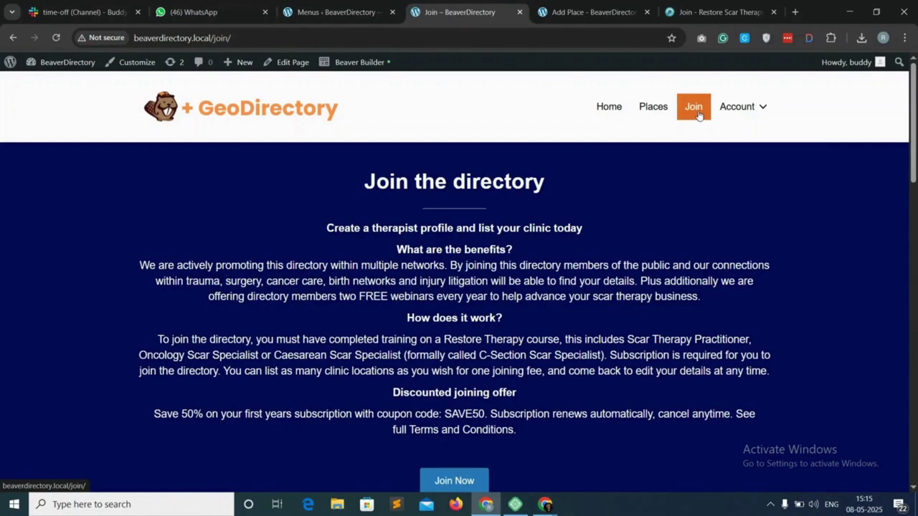
scroll(535, 360, down, 15)
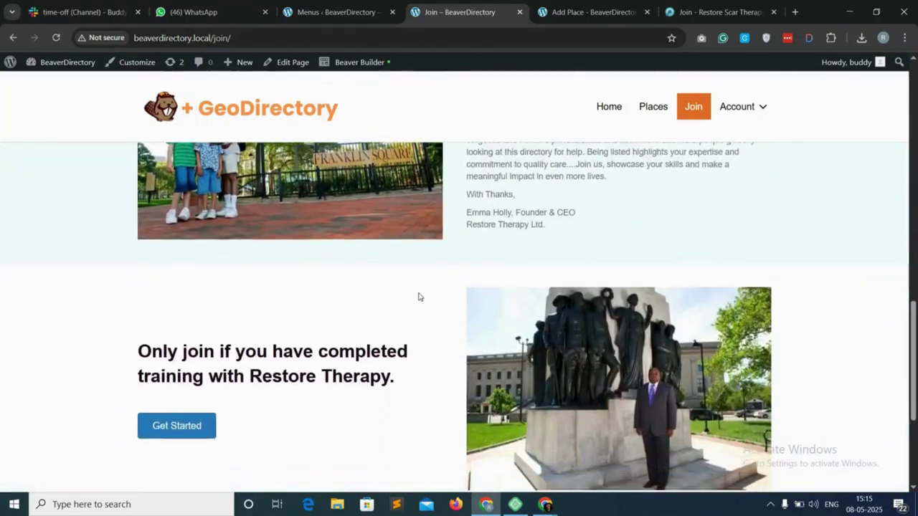
scroll(399, 307, up, 6)
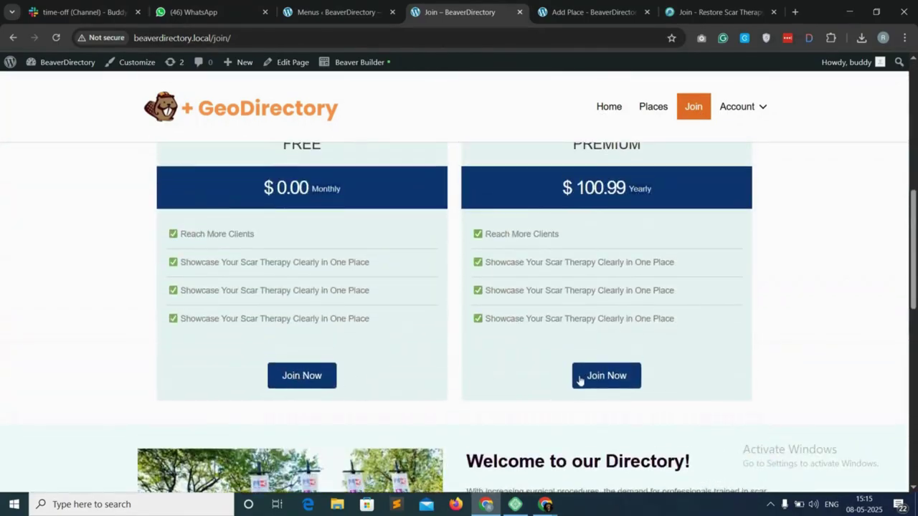
scroll(356, 292, up, 1)
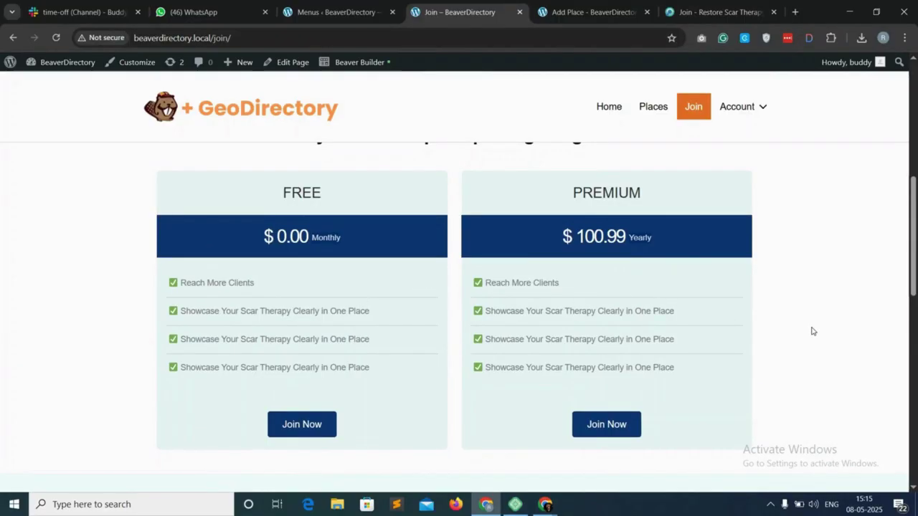
scroll(812, 331, up, 6)
scroll(812, 331, down, 12)
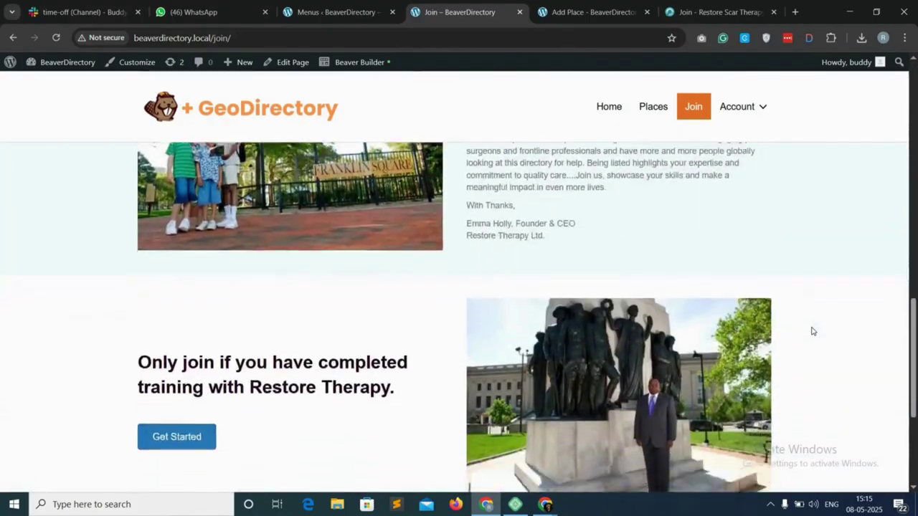
scroll(812, 331, down, 4)
scroll(812, 331, up, 9)
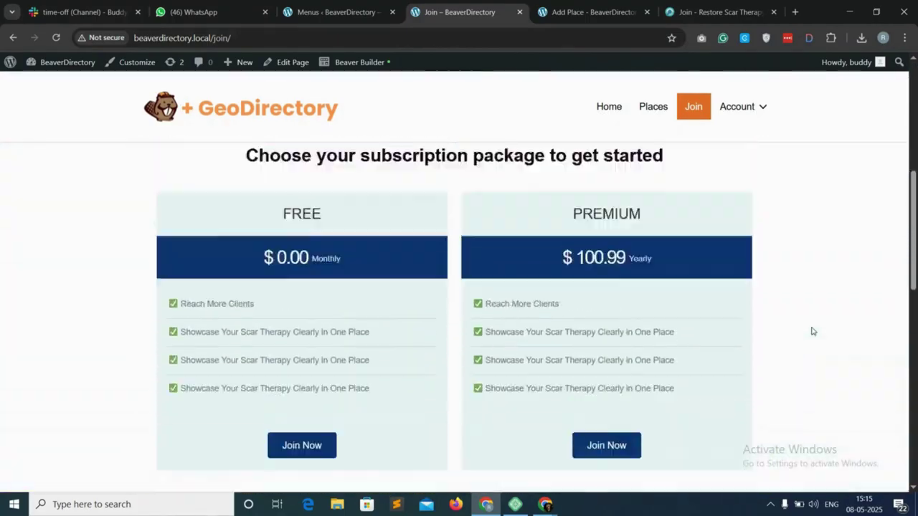
scroll(813, 331, up, 3)
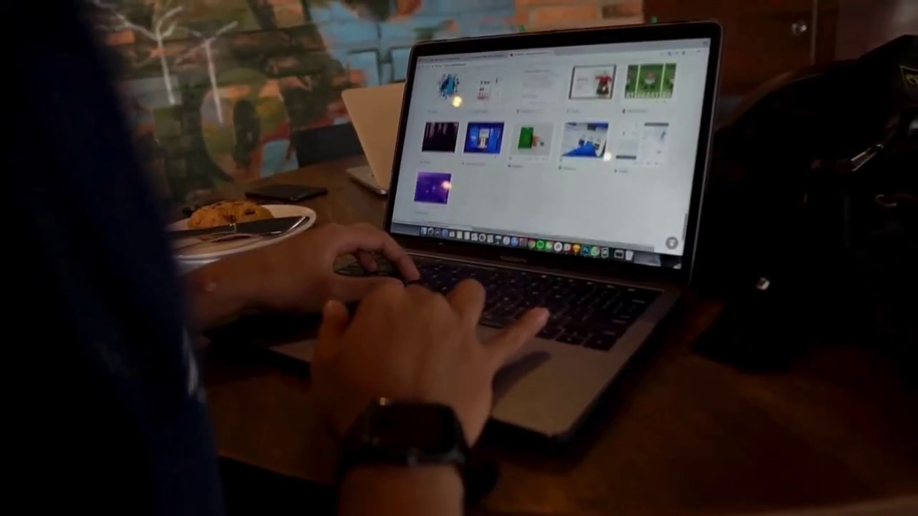
scroll(552, 143, down, 5)
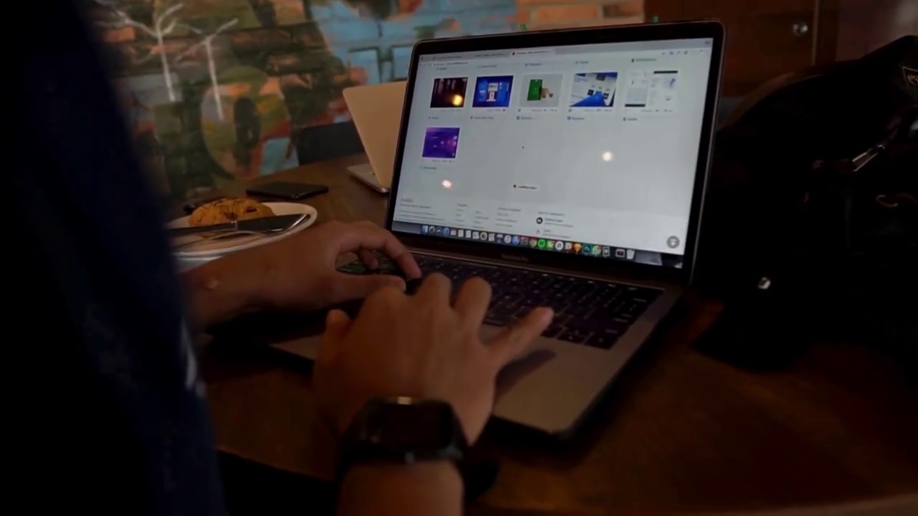
scroll(552, 143, up, 10)
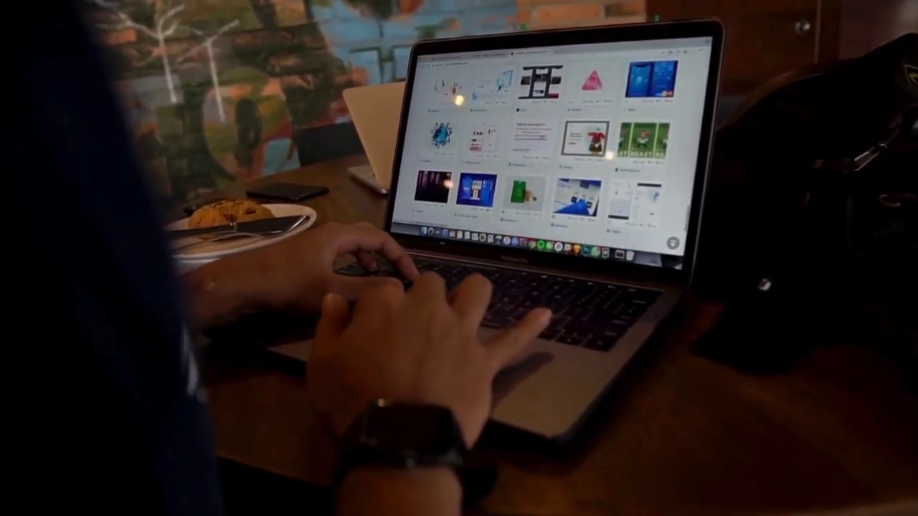
scroll(552, 144, down, 5)
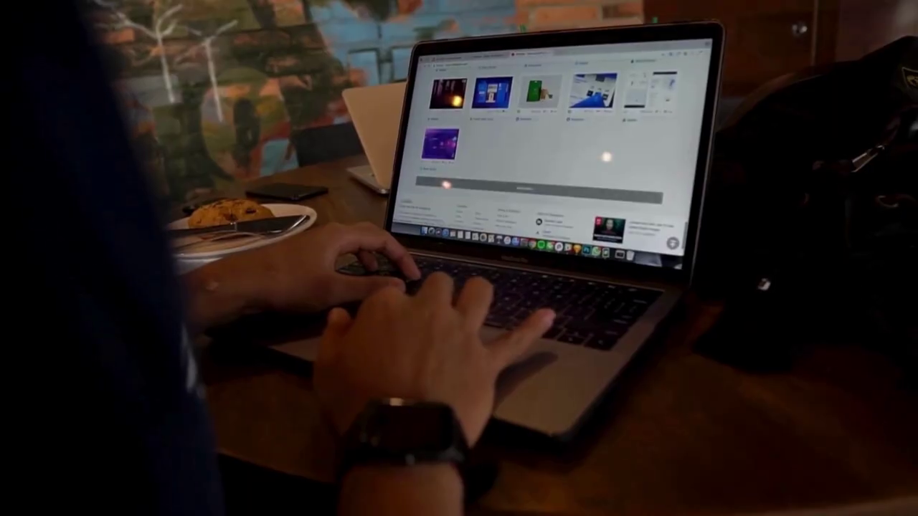
scroll(552, 143, up, 5)
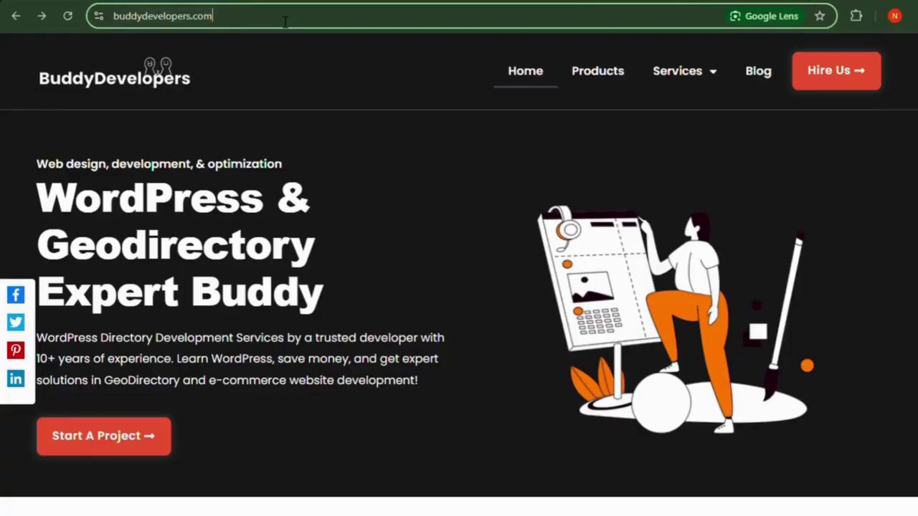
Open the Hire Us page on the buddydevelopers.com website.
drag(224, 16, 285, 21)
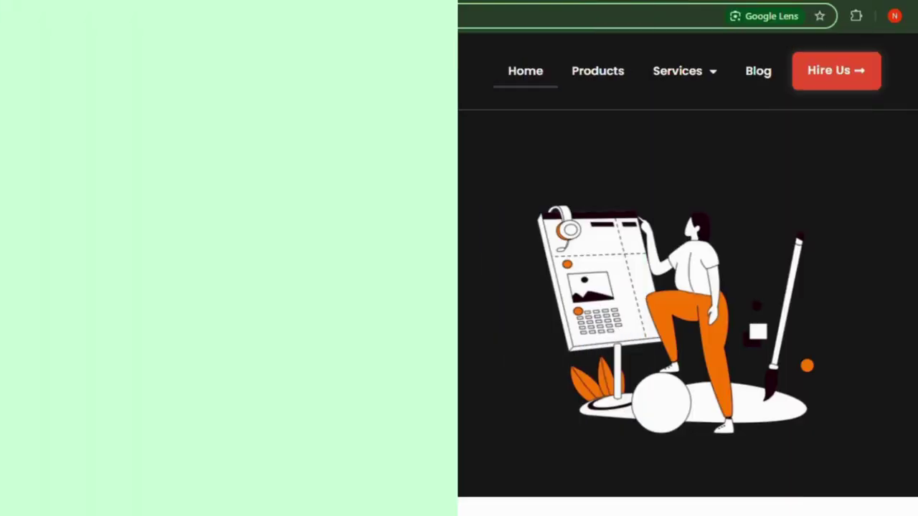
triple_click(285, 21)
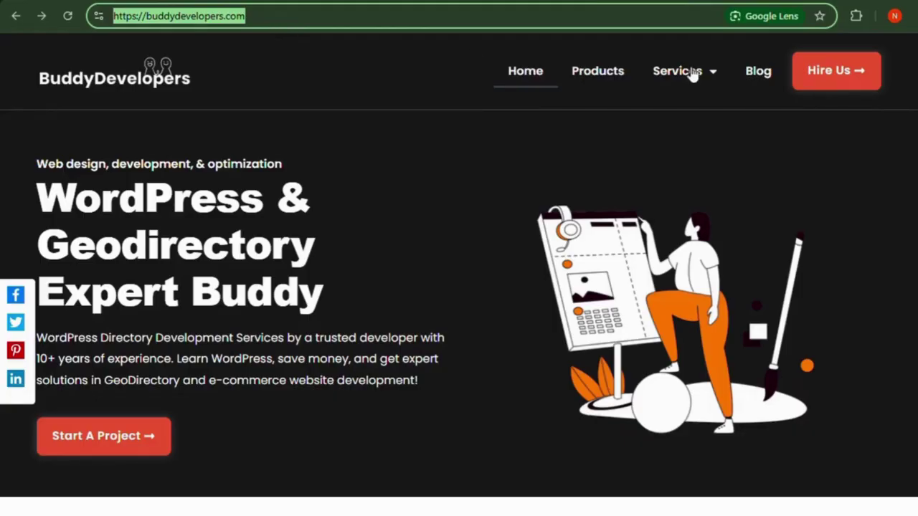
click(817, 79)
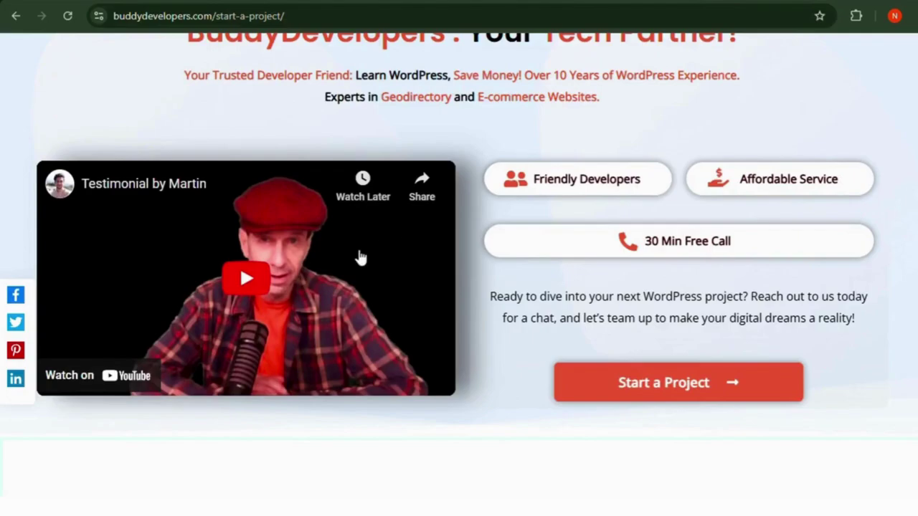